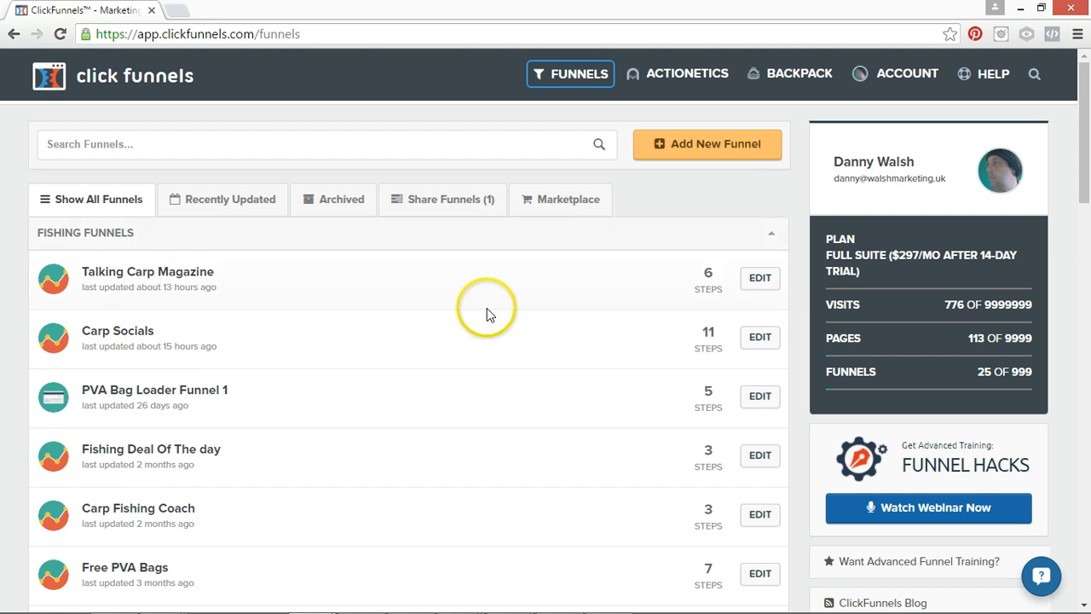
Review the funnel list and the options offered under Funnels and Actionetics.
mouse_move(572, 77)
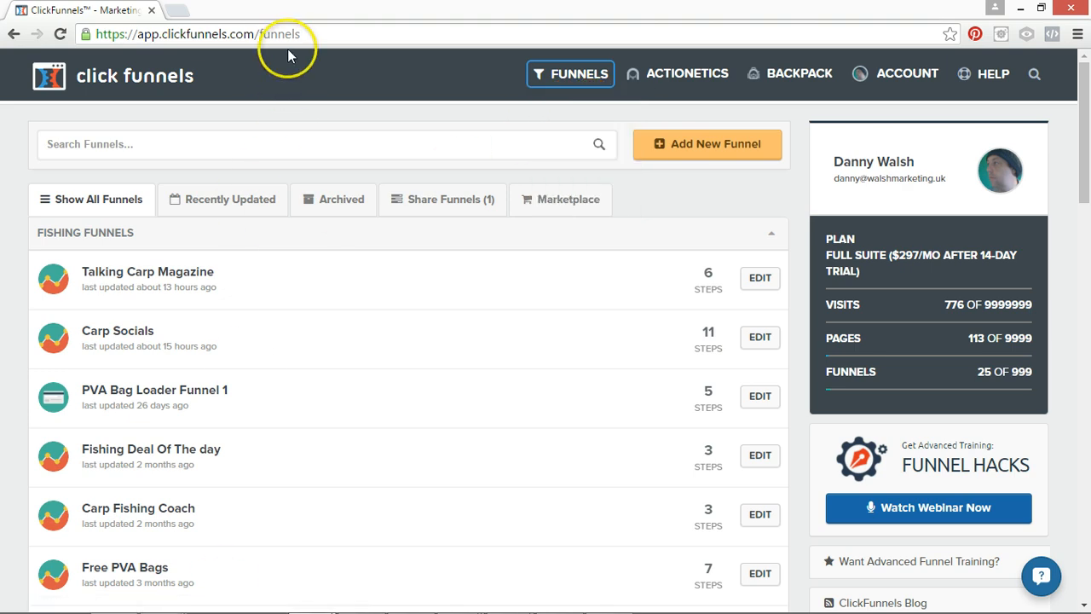
scroll(214, 509, "down", 4)
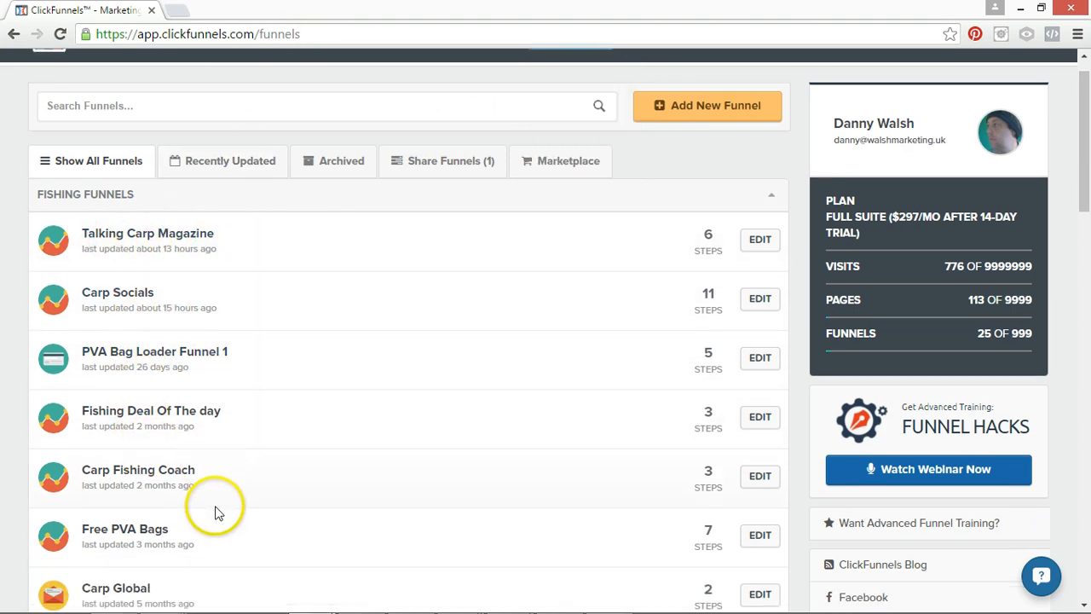
left_click_drag(1088, 209, 1088, 115)
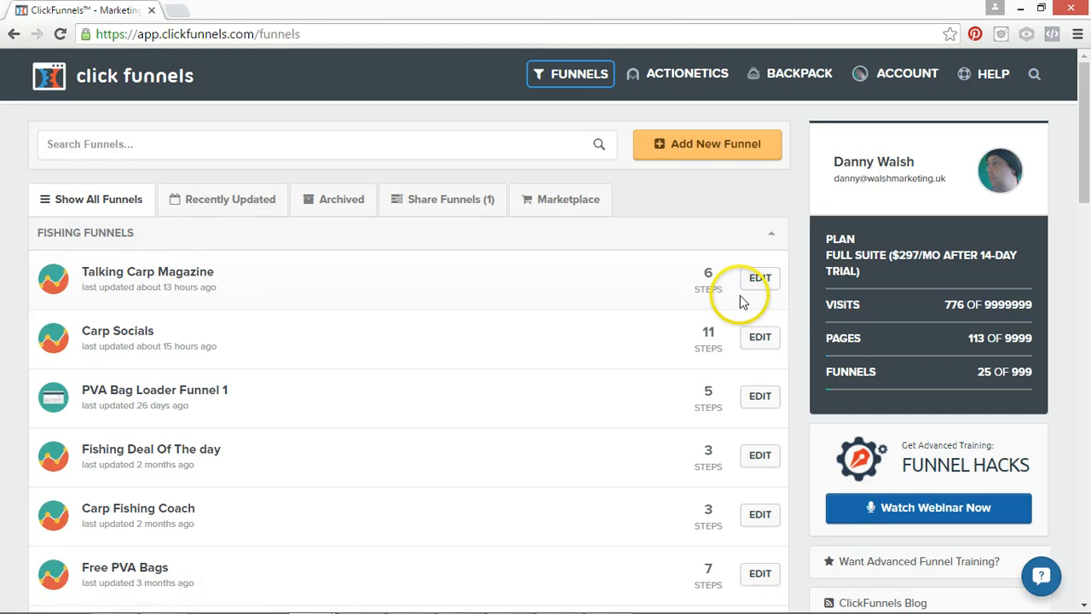
mouse_move(685, 79)
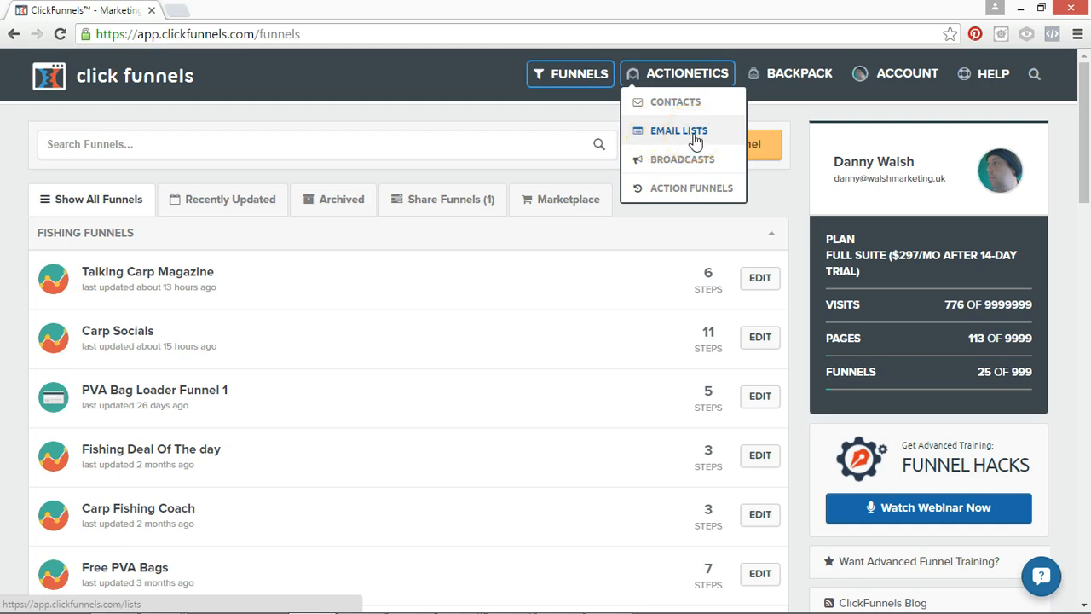
mouse_move(776, 73)
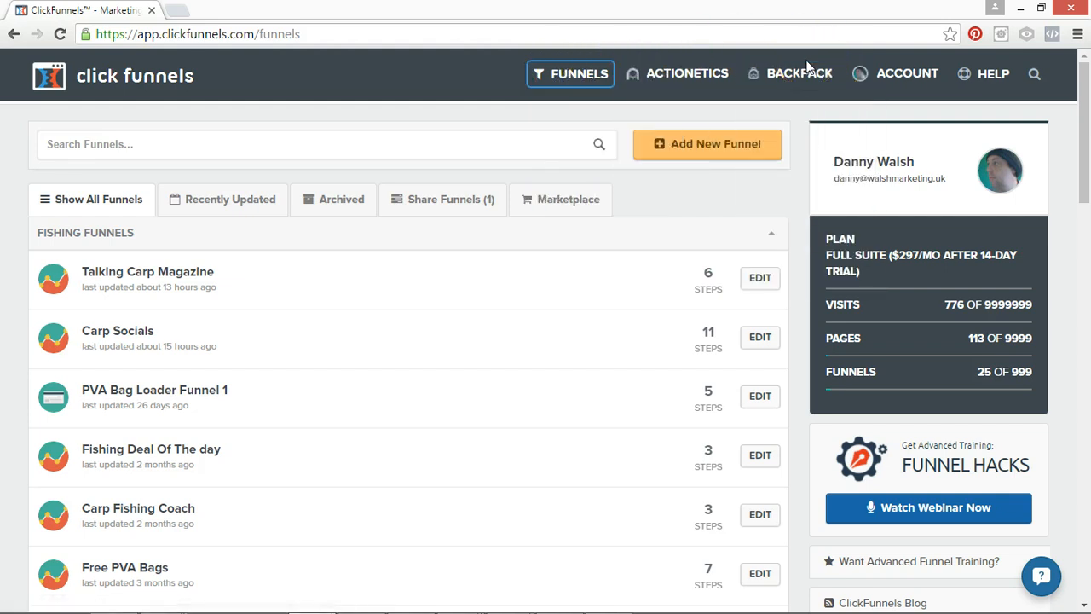
mouse_move(677, 64)
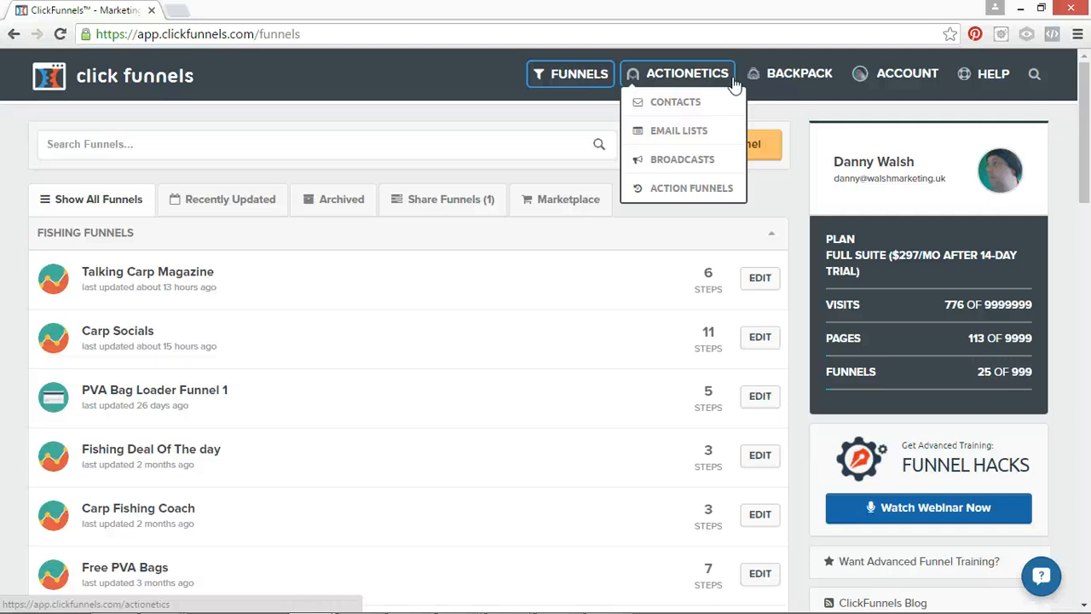
left_click(700, 79)
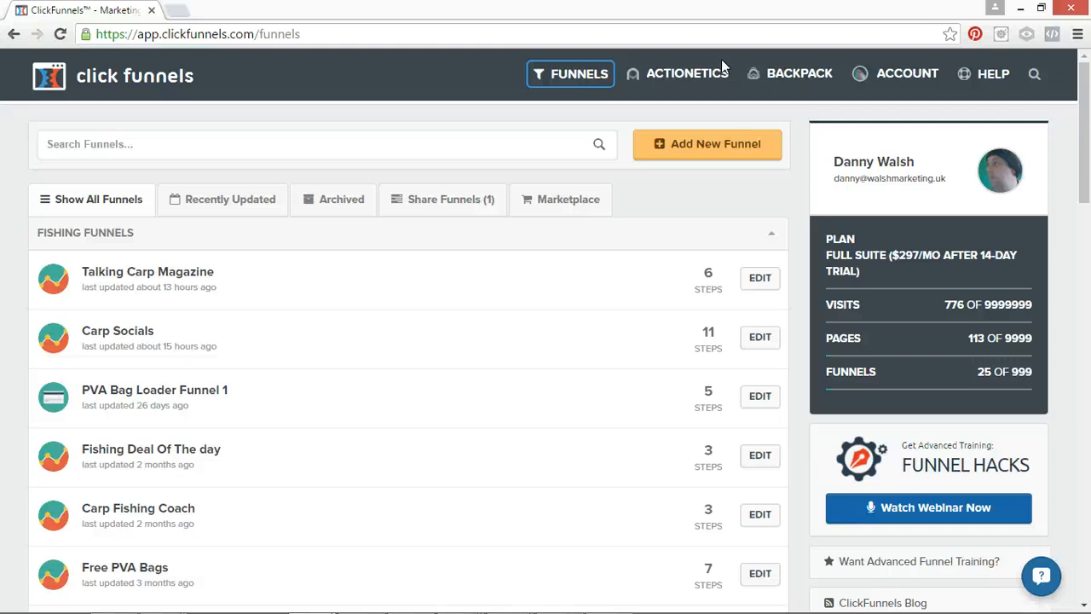
left_click(682, 68)
mouse_move(699, 77)
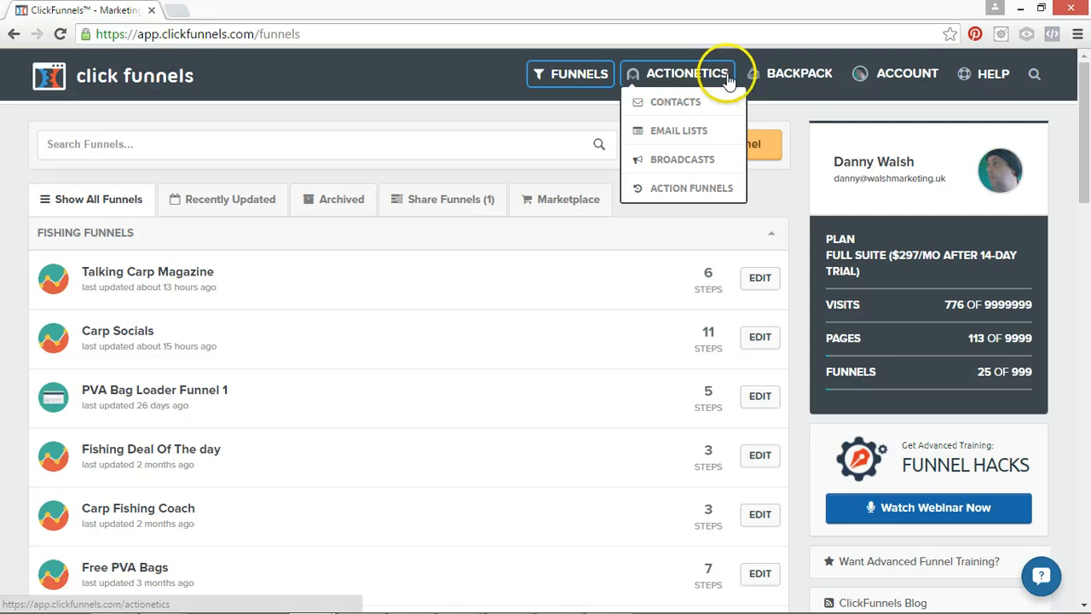
Open the account's payment gateway settings.
mouse_move(900, 77)
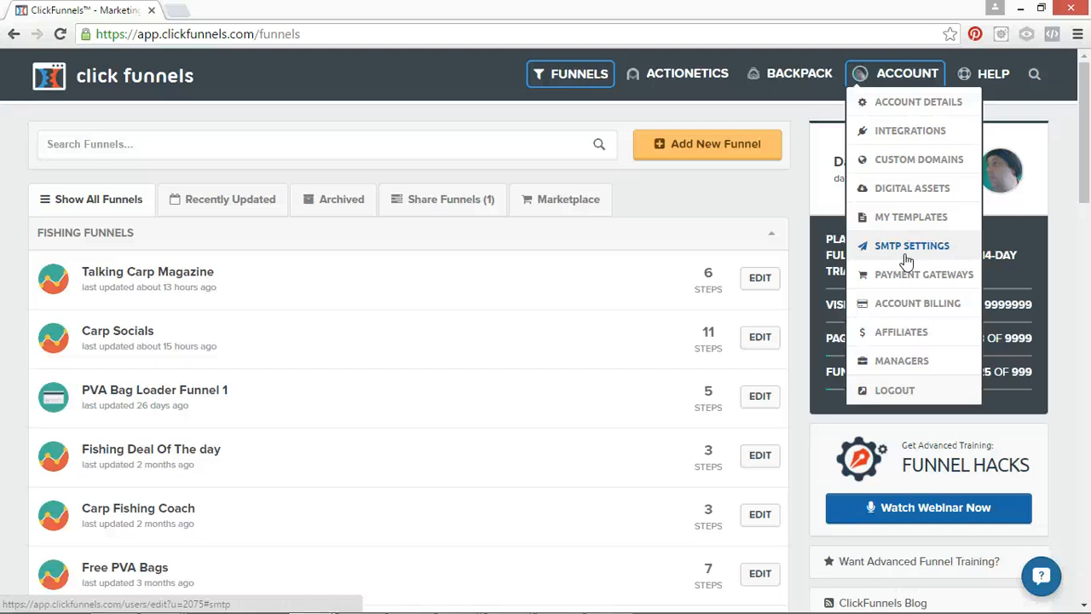
left_click(942, 277)
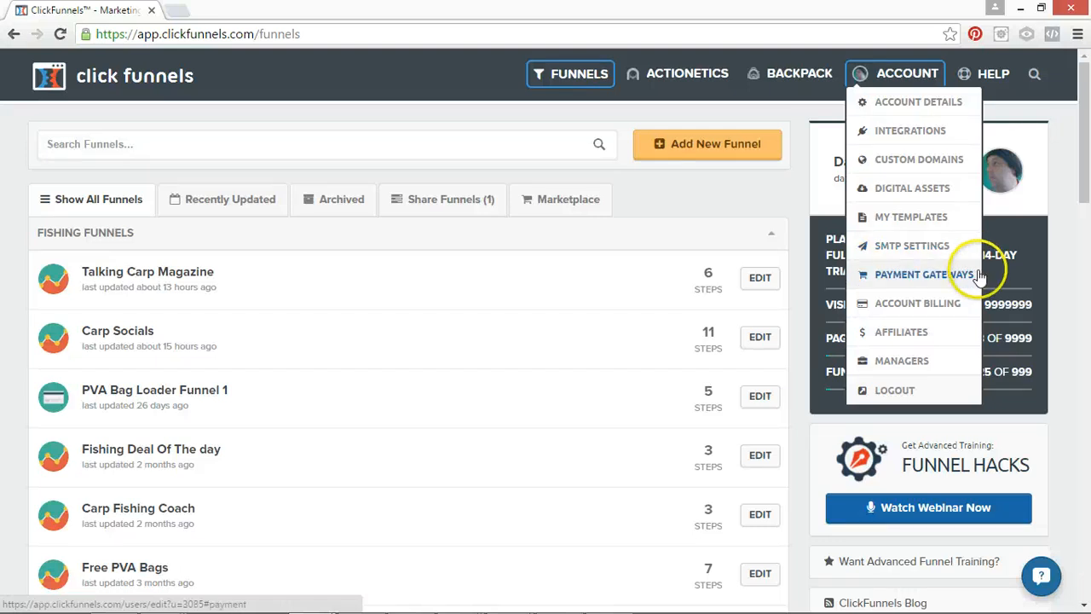
left_click(942, 277)
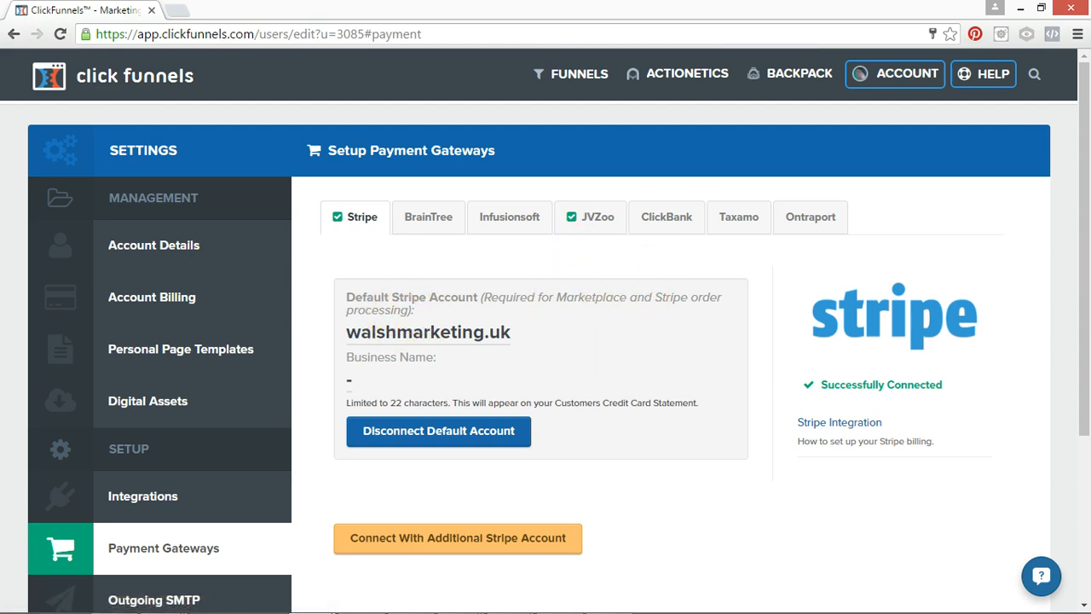
Examine the options offered under Help, Account, Actionetics and Funnels.
mouse_move(918, 77)
left_click(988, 73)
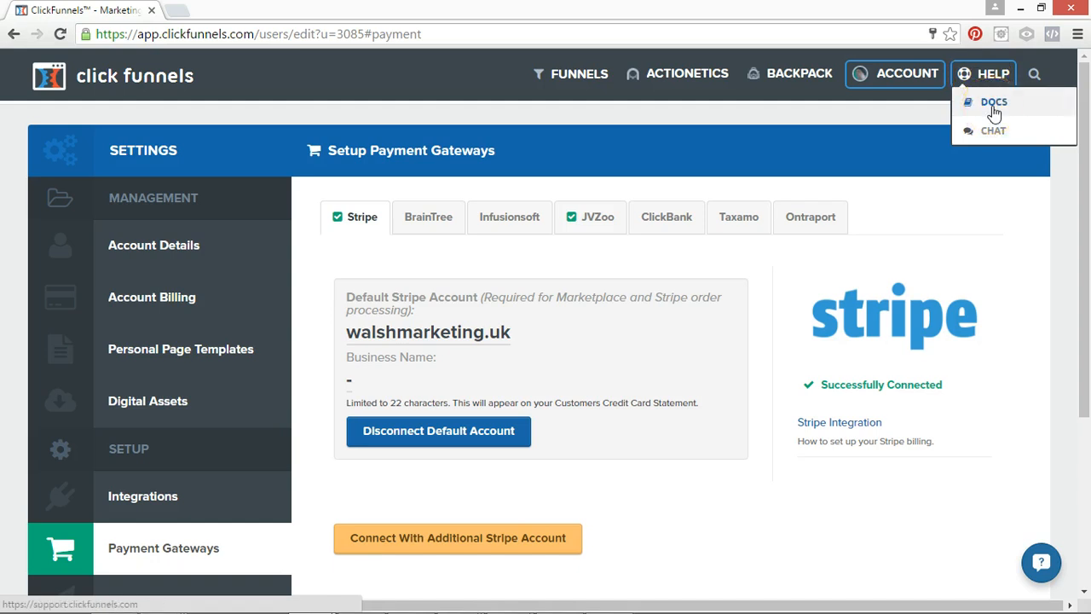
left_click(989, 136)
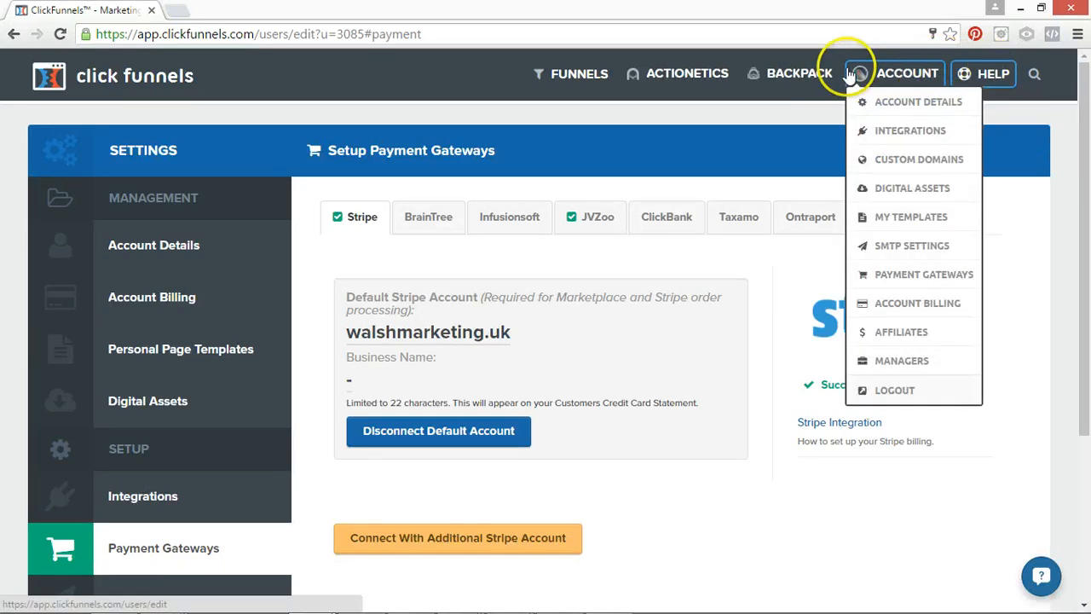
mouse_move(656, 75)
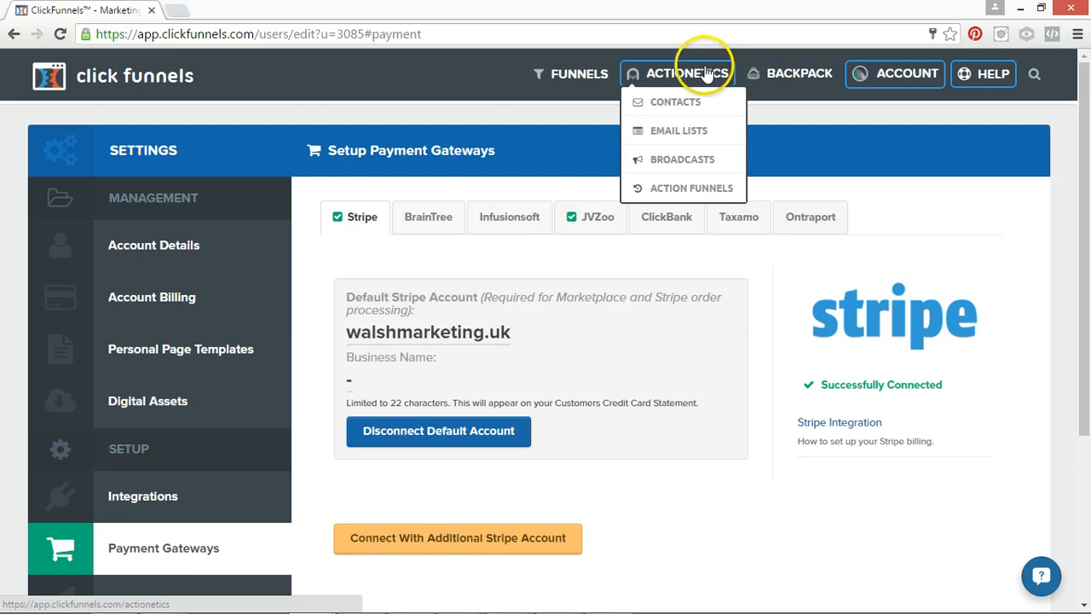
mouse_move(844, 72)
mouse_move(567, 75)
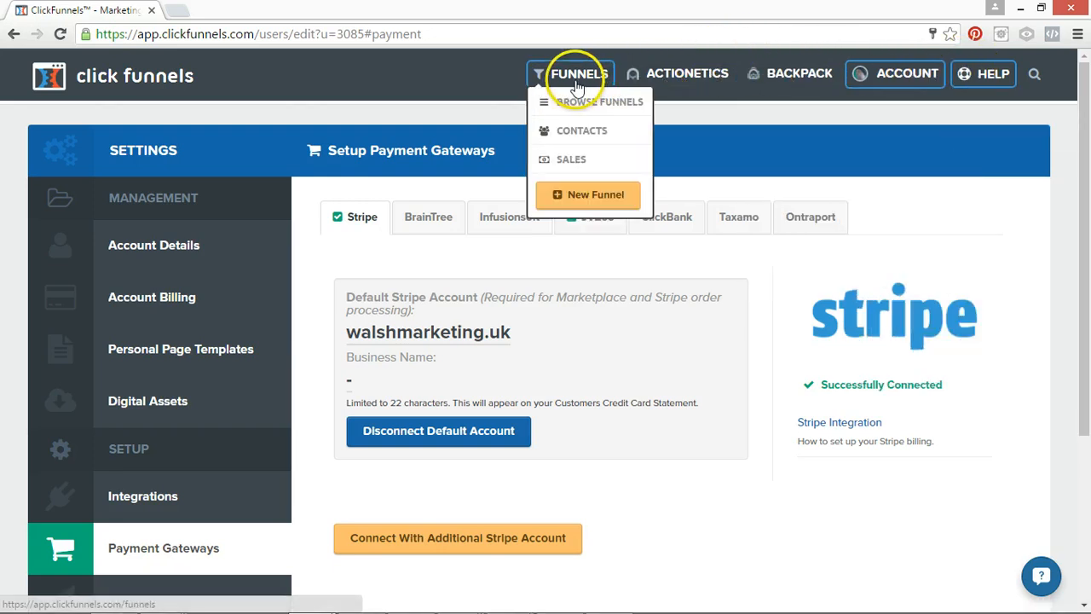
mouse_move(801, 72)
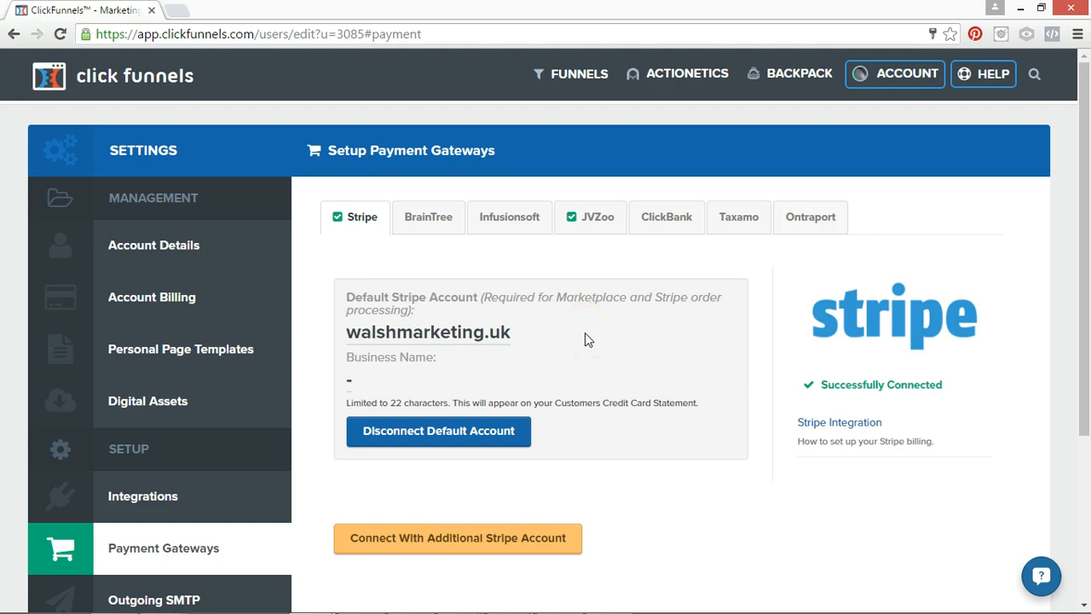
left_click(590, 322)
left_click(858, 410)
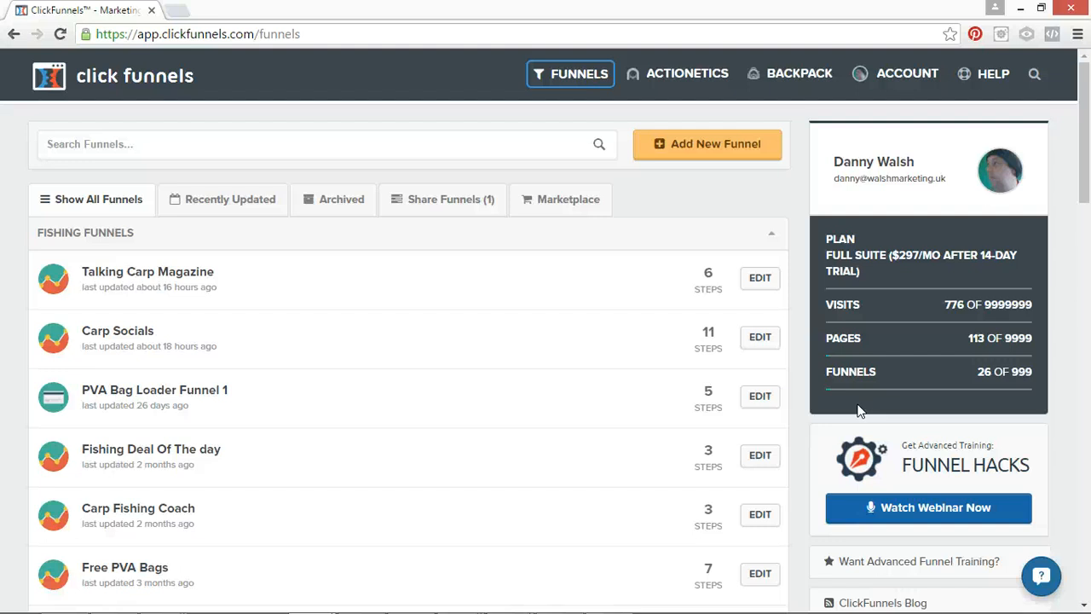
mouse_move(907, 68)
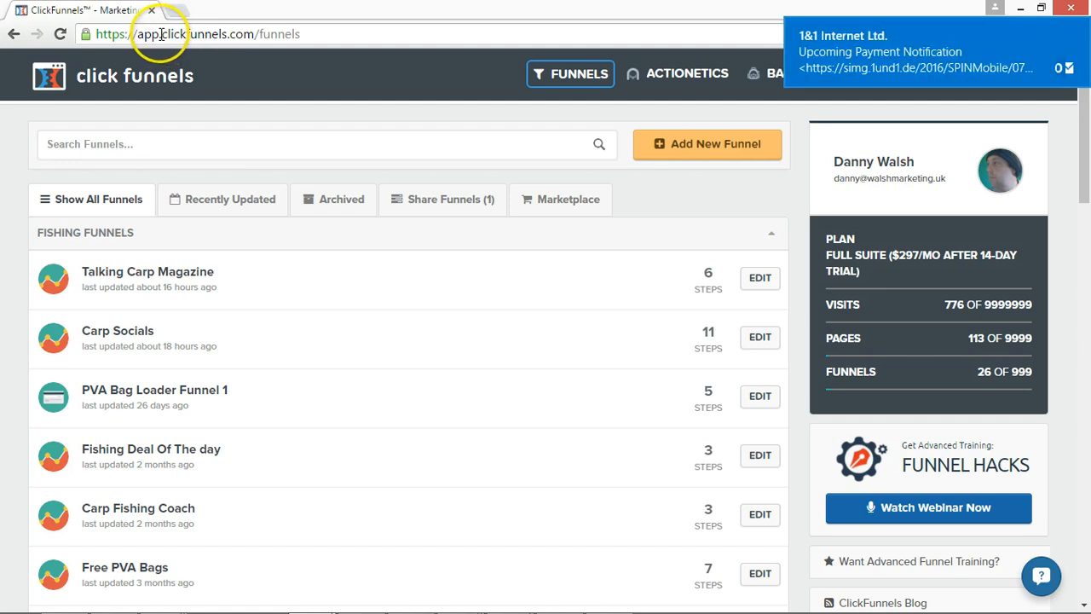
left_click_drag(161, 34, 252, 34)
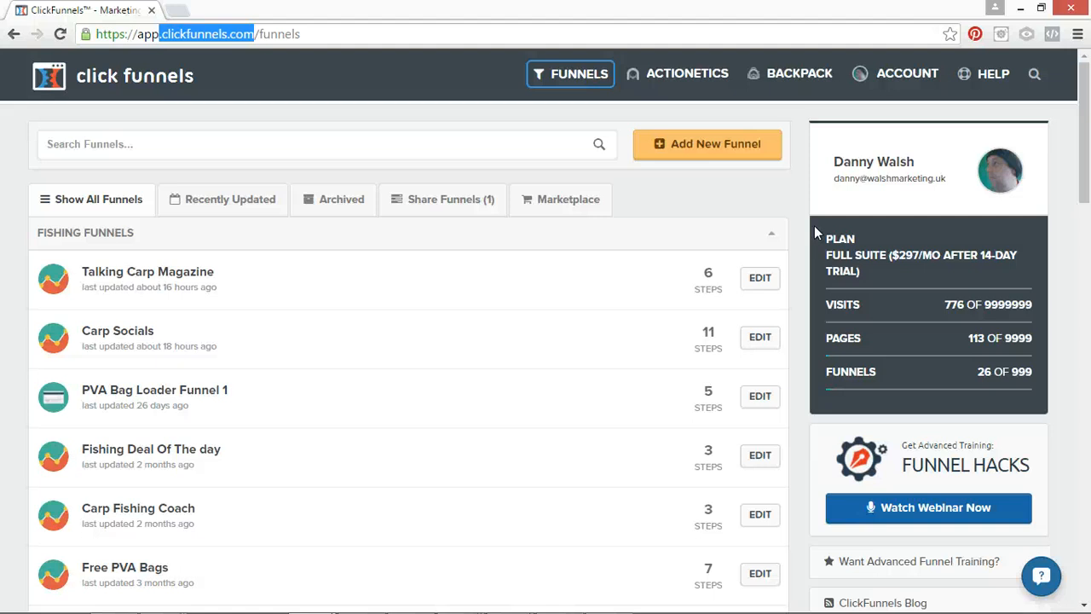
left_click(886, 73)
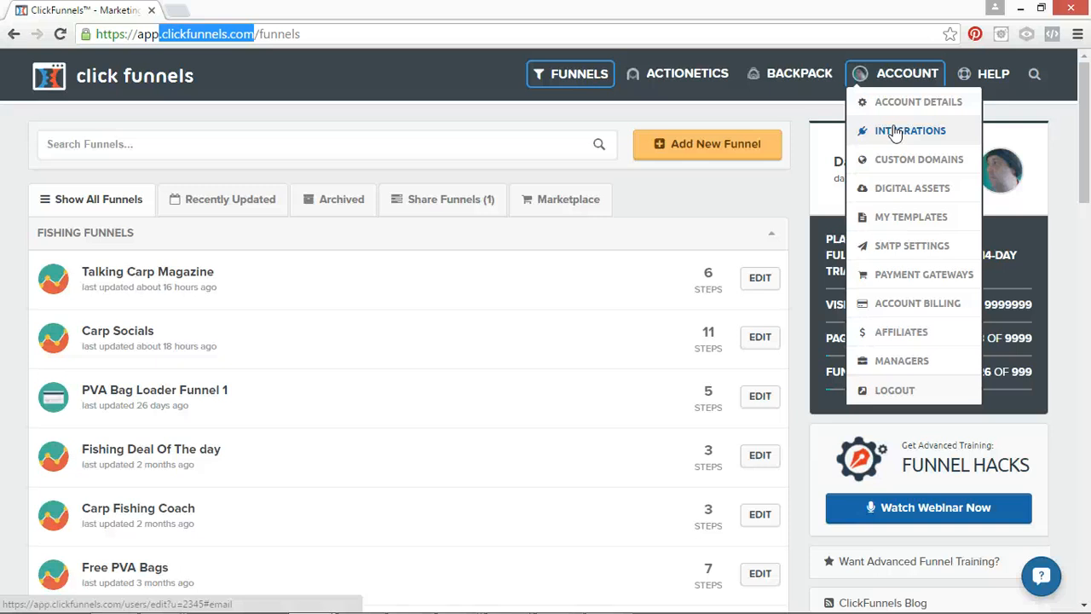
left_click(669, 75)
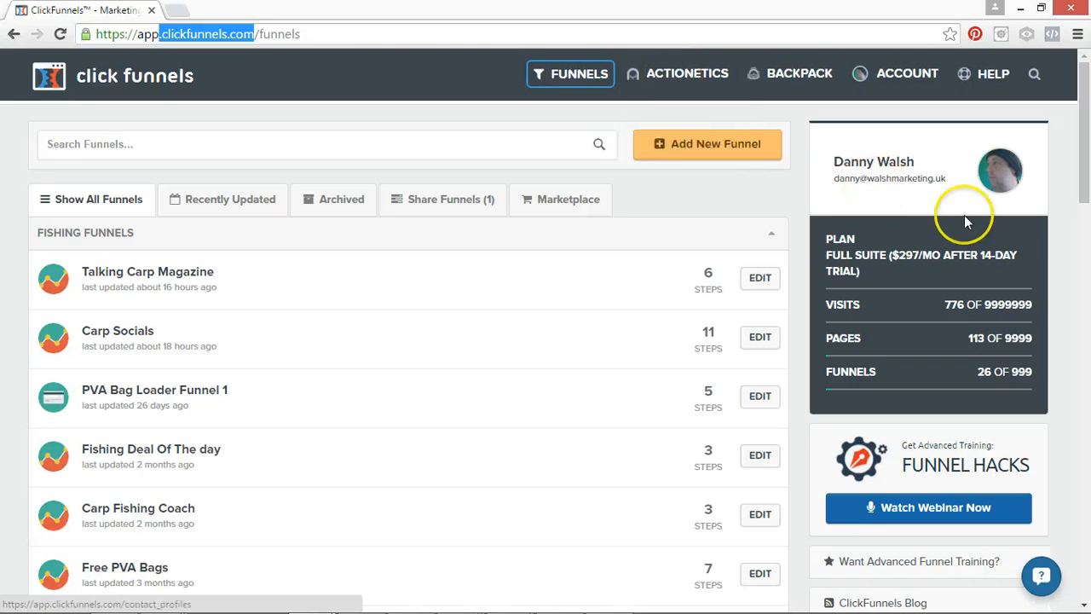
left_click(905, 81)
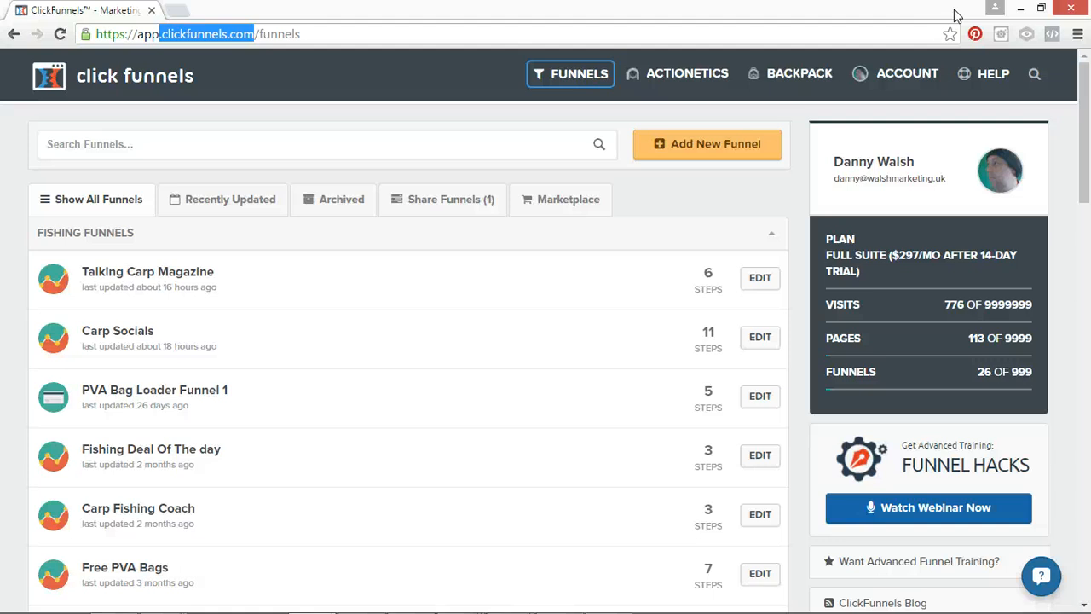
mouse_move(894, 73)
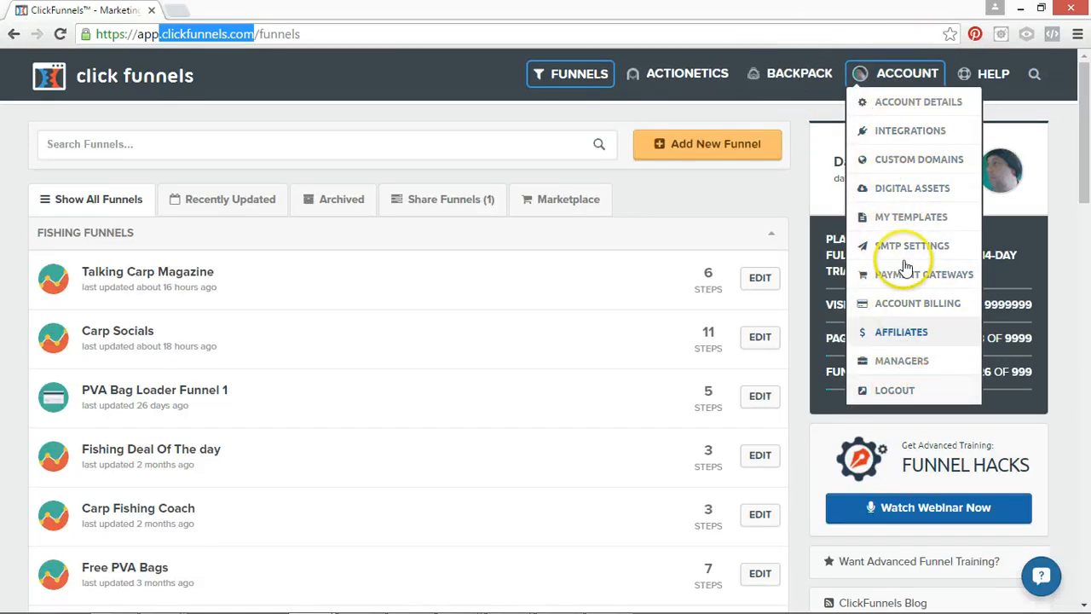
Build a new Collect Emails funnel named "Test 1" and assign it the group tag bearing the account owner's name.
left_click(728, 147)
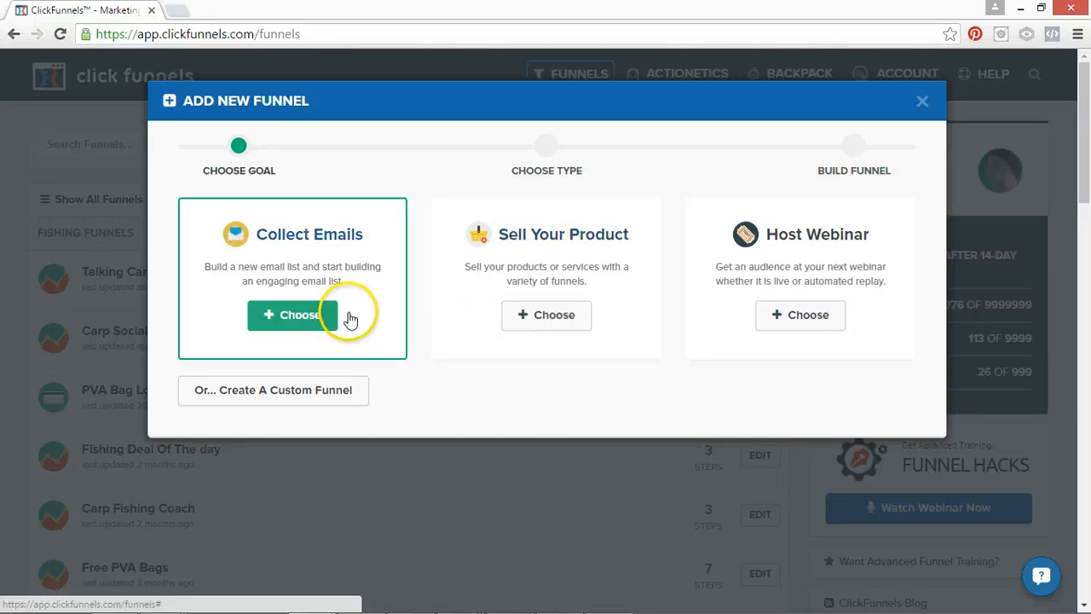
left_click(309, 316)
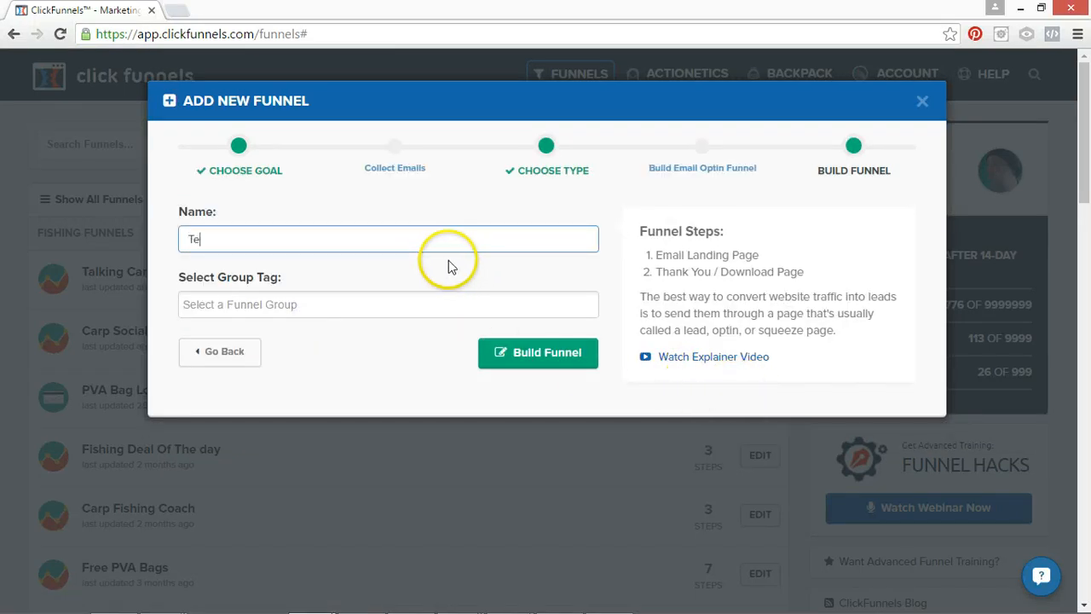
left_click(324, 304)
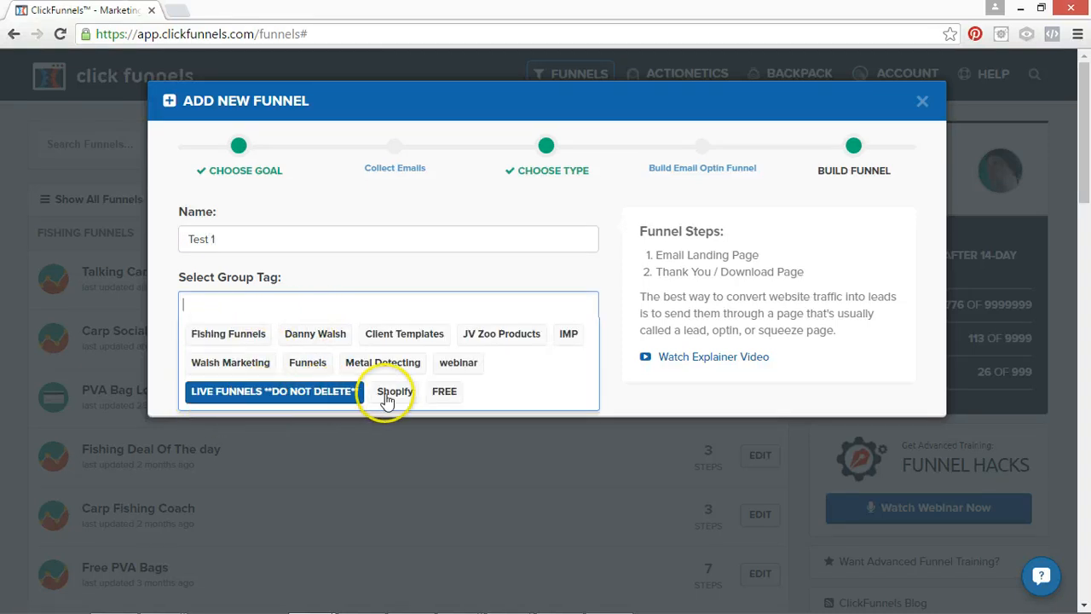
left_click(315, 334)
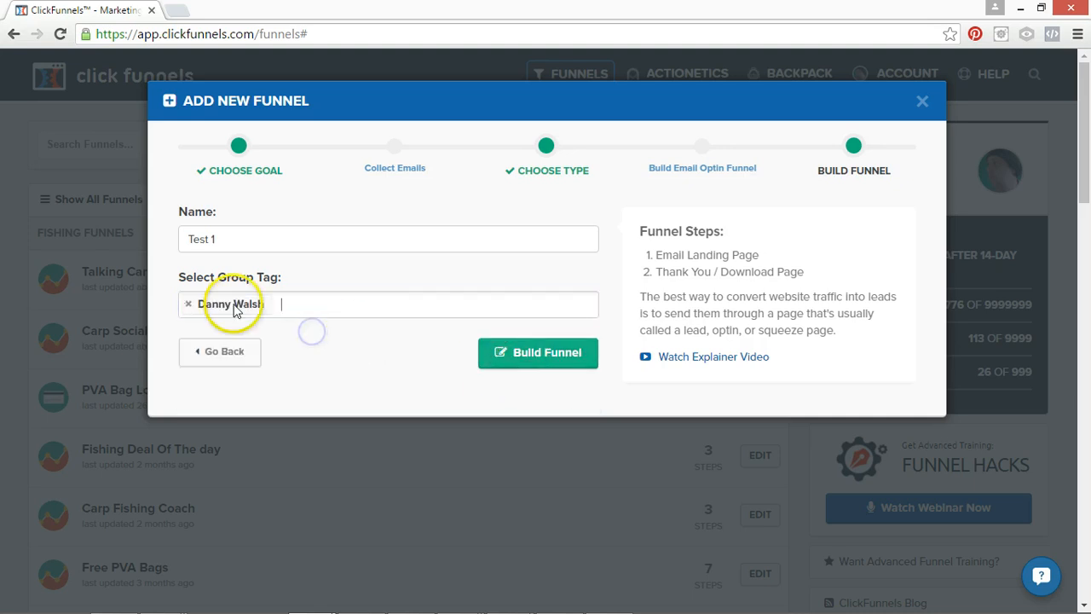
left_click(576, 362)
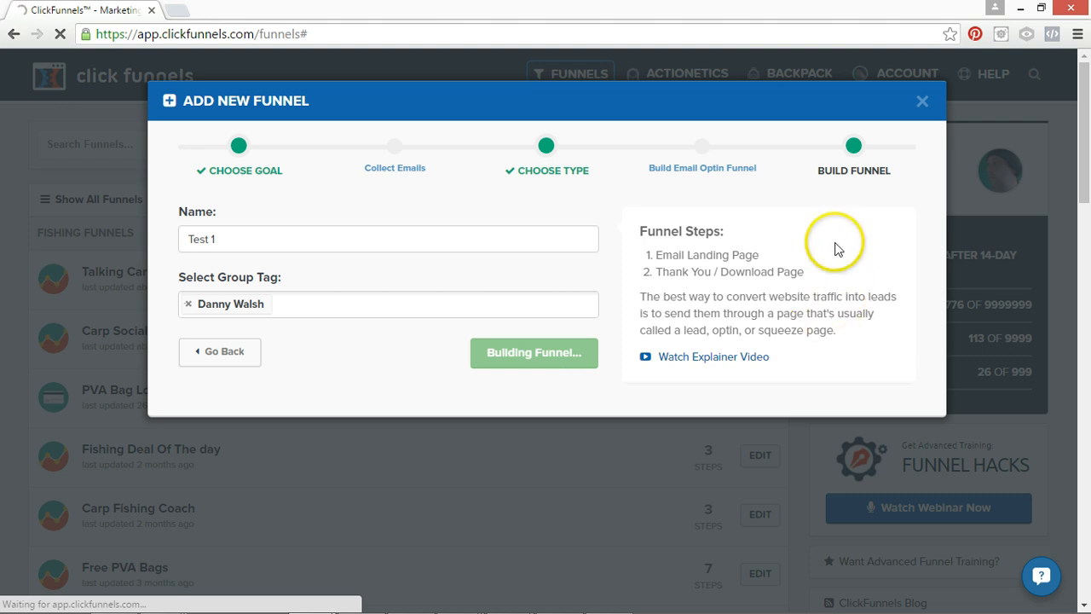
left_click_drag(647, 256, 757, 255)
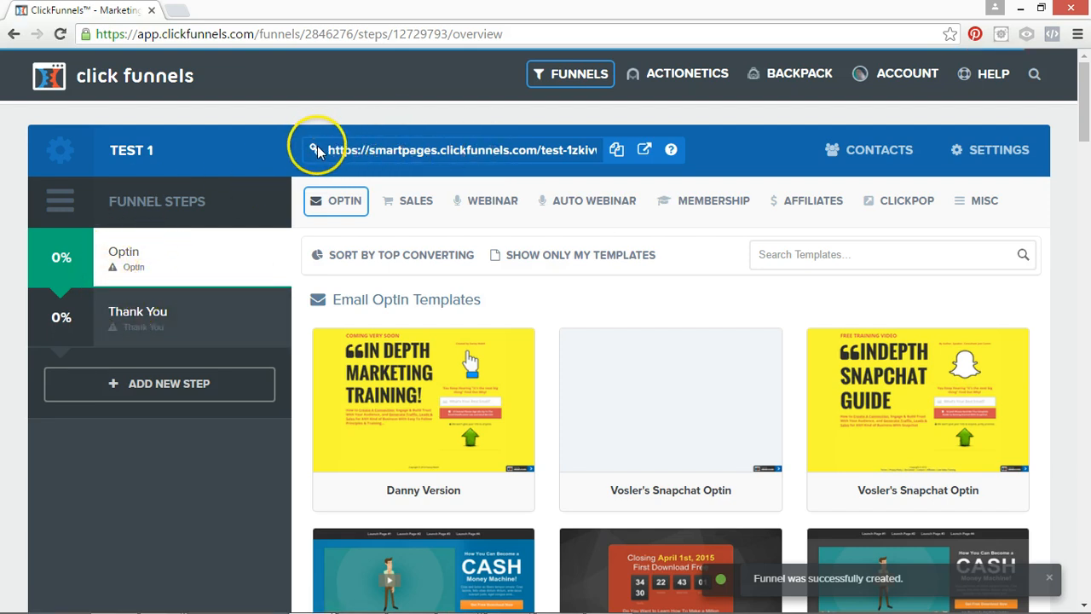
Open the settings of the Test 1 funnel and set its domain to the account owner's personal .co.uk domain.
left_click(465, 155)
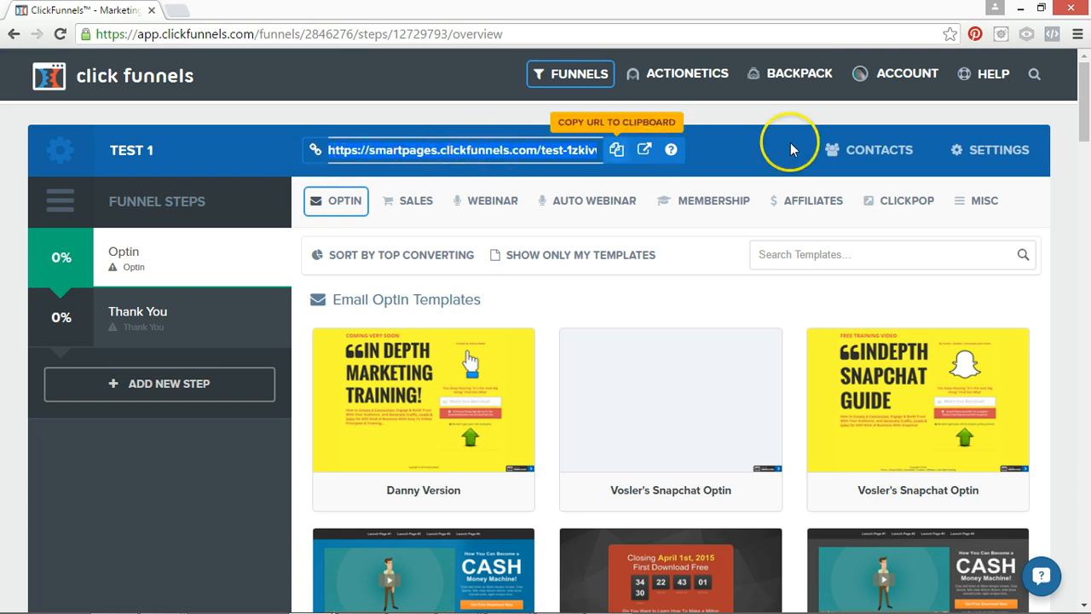
left_click(999, 151)
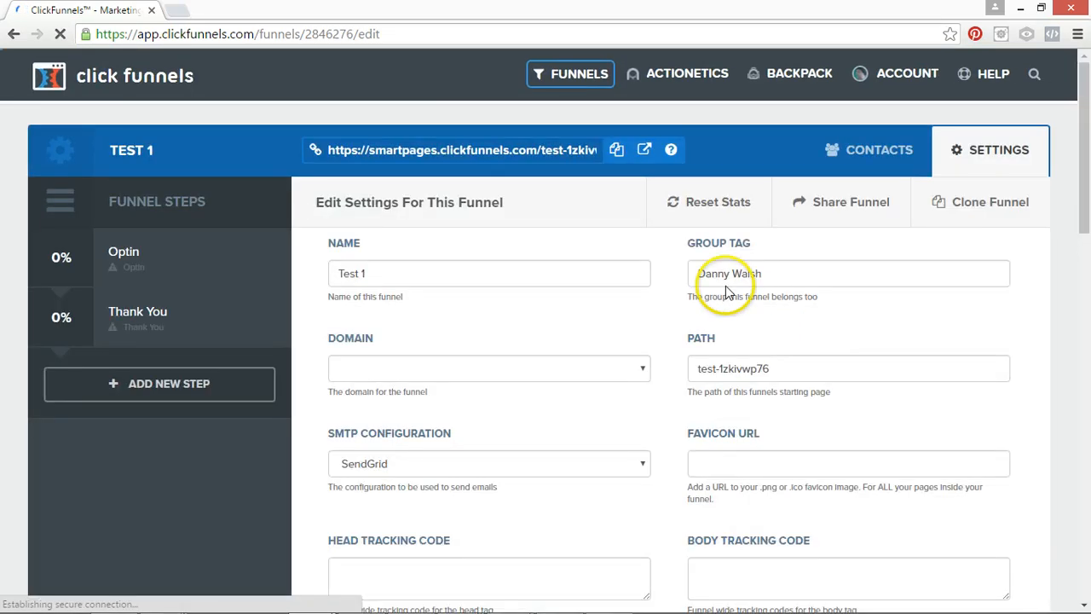
left_click(505, 271)
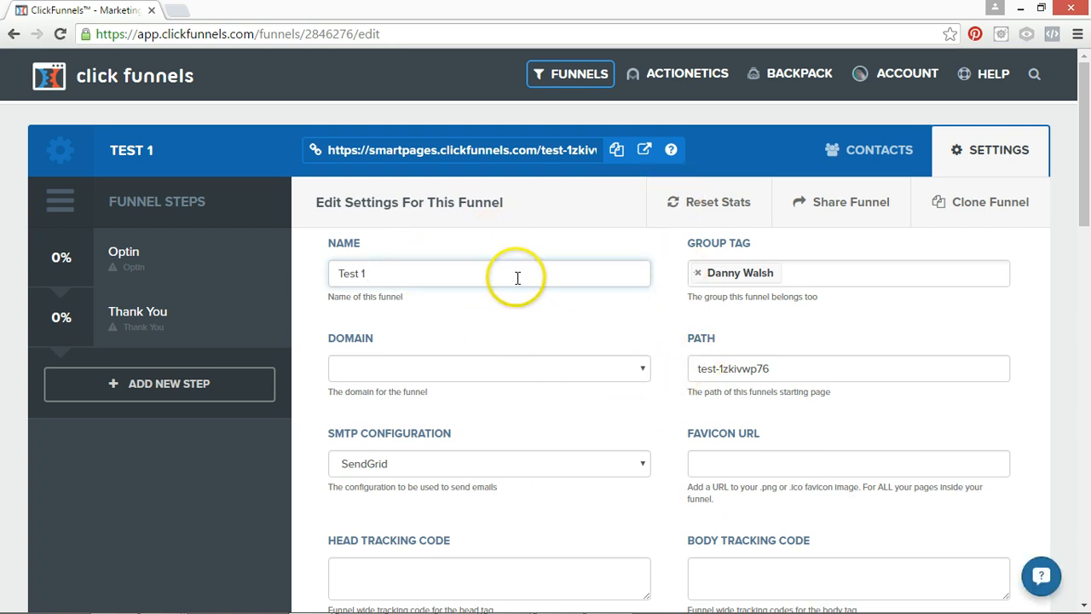
left_click(640, 368)
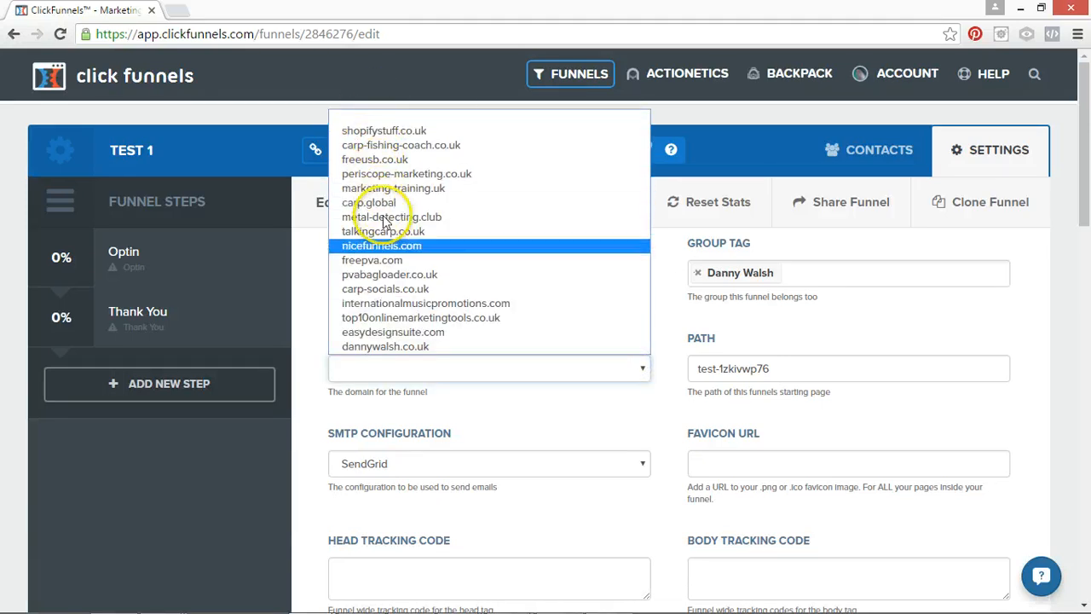
left_click(390, 349)
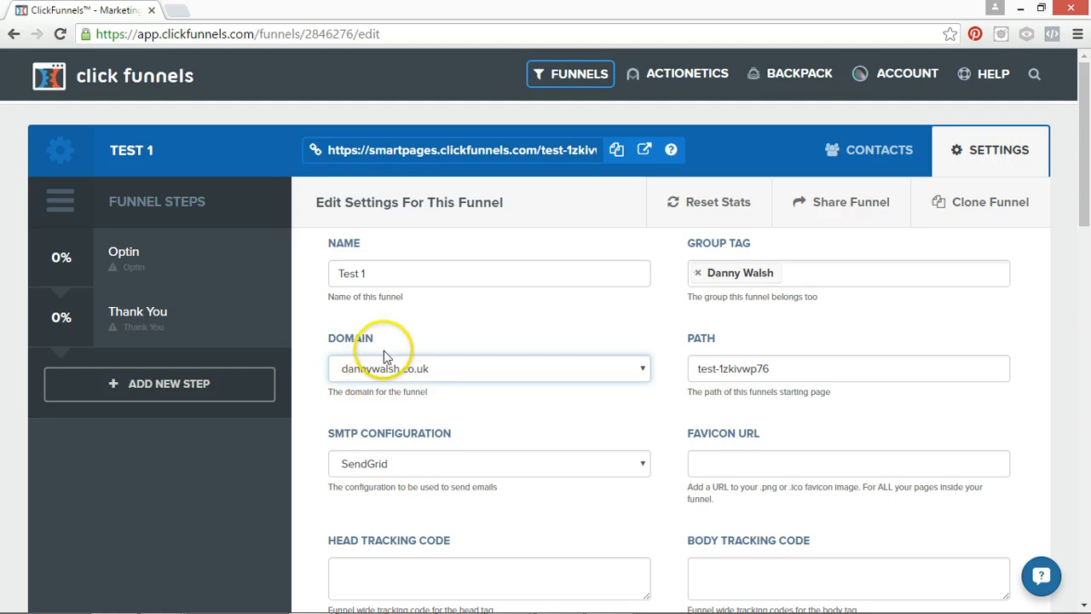
left_click(388, 366)
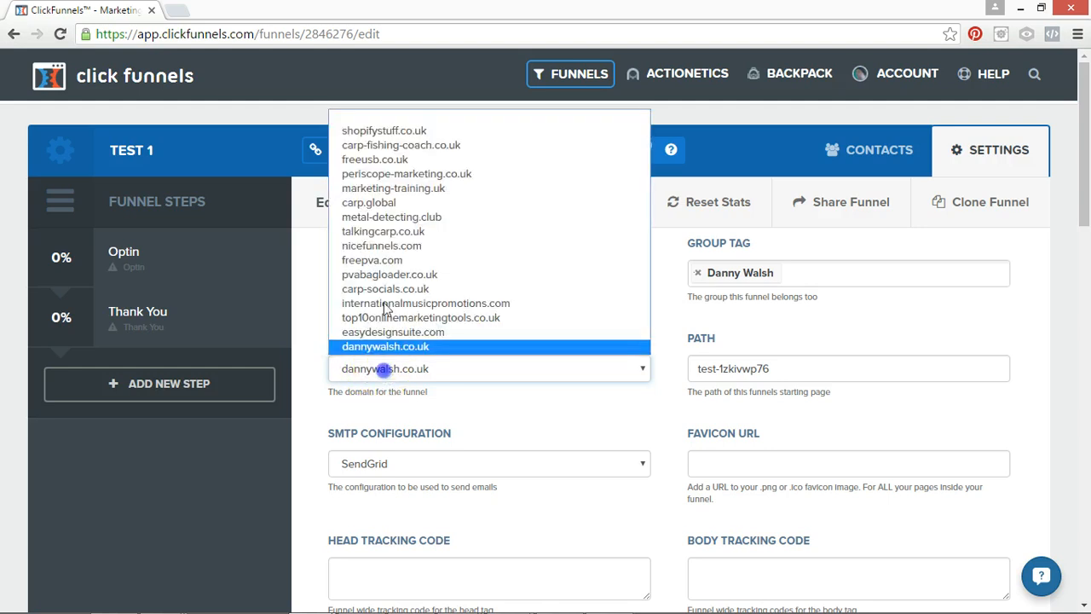
left_click(394, 350)
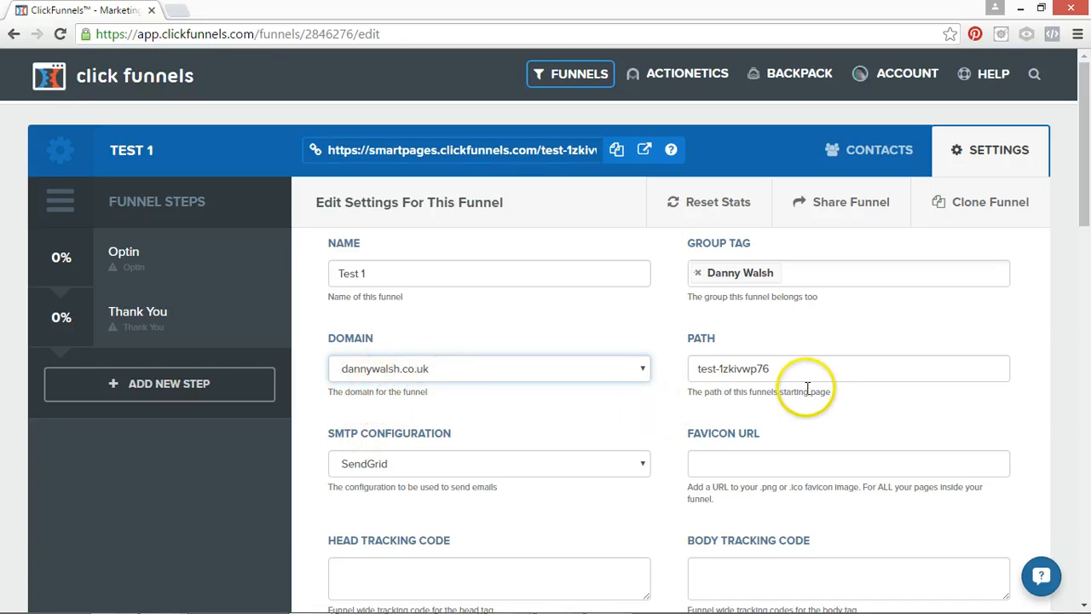
Compare the funnel's path setting with the browser page address and the funnel's public URL.
left_click(776, 368)
left_click_drag(776, 368, 689, 370)
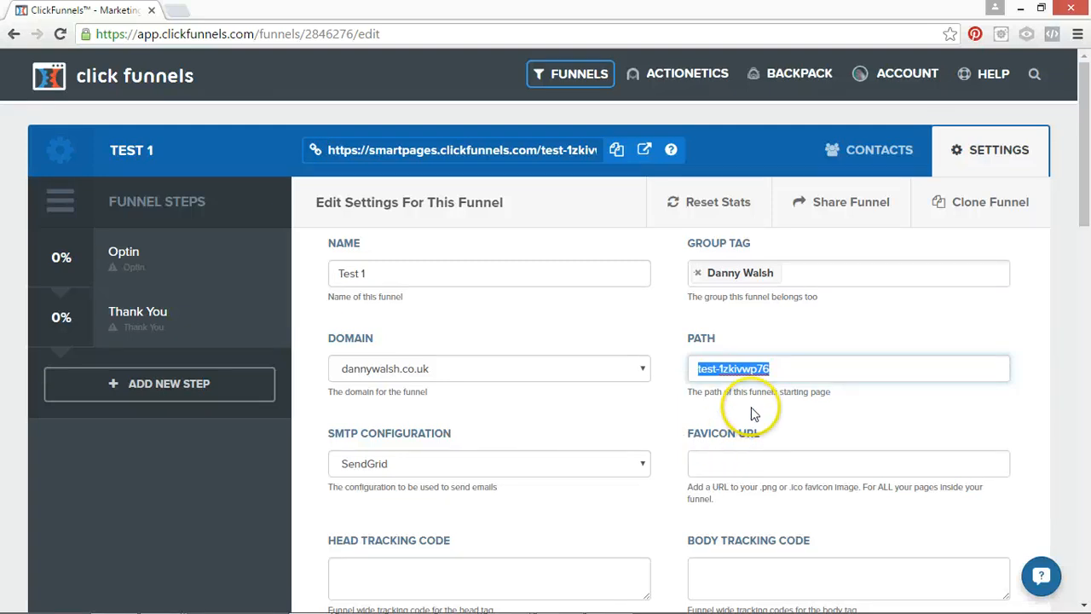
left_click(761, 368)
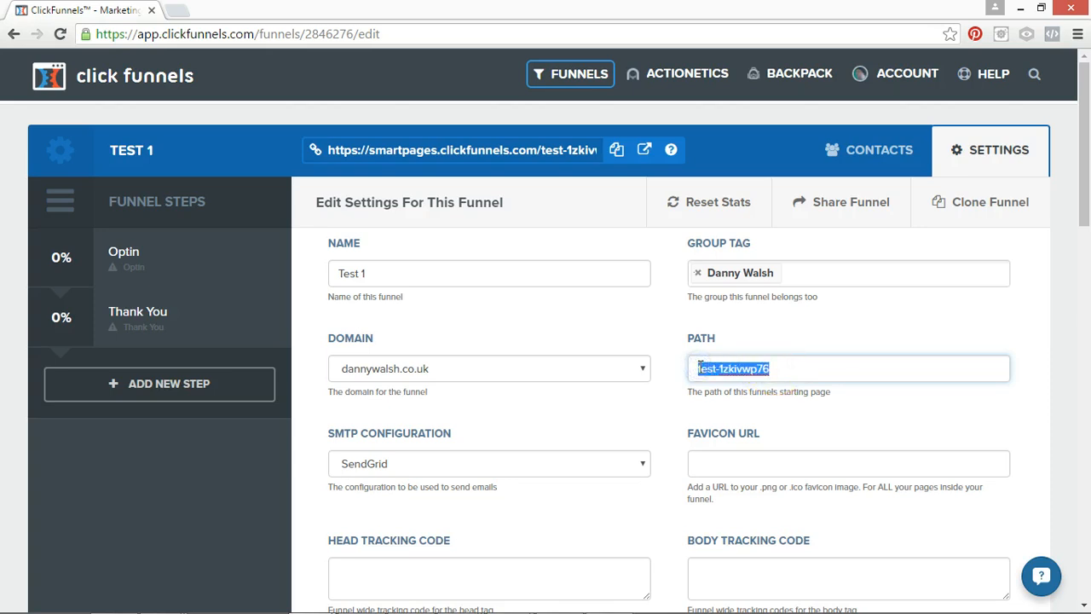
left_click_drag(305, 34, 388, 34)
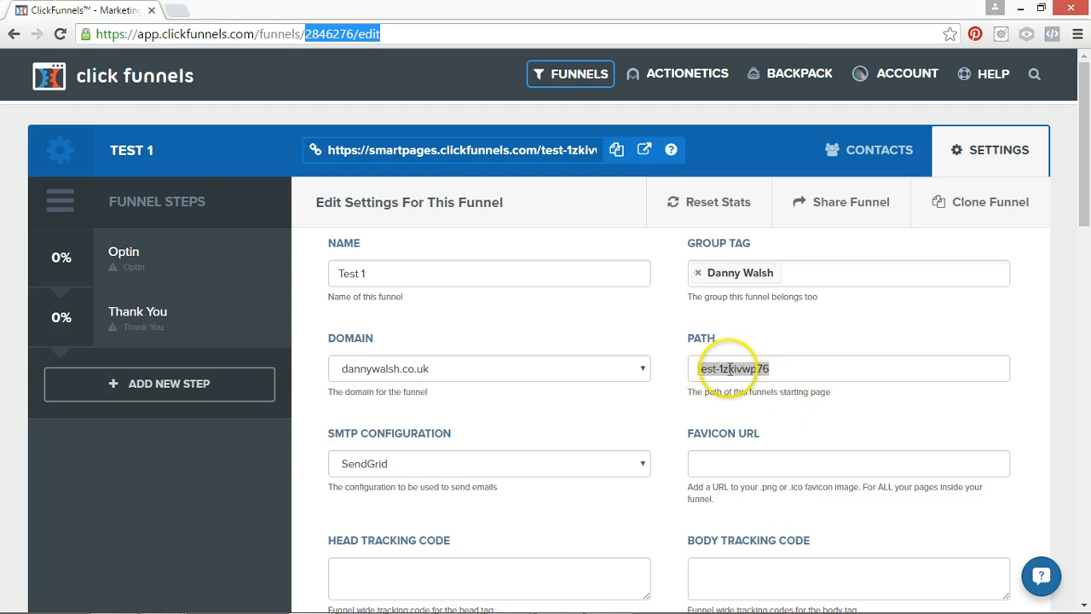
left_click(770, 366)
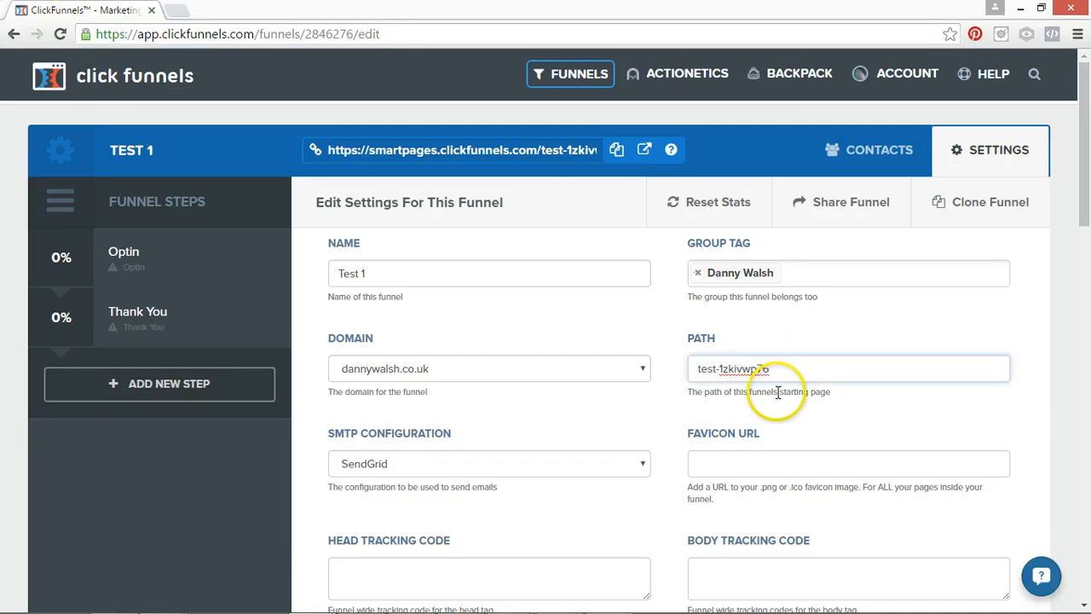
left_click(808, 370)
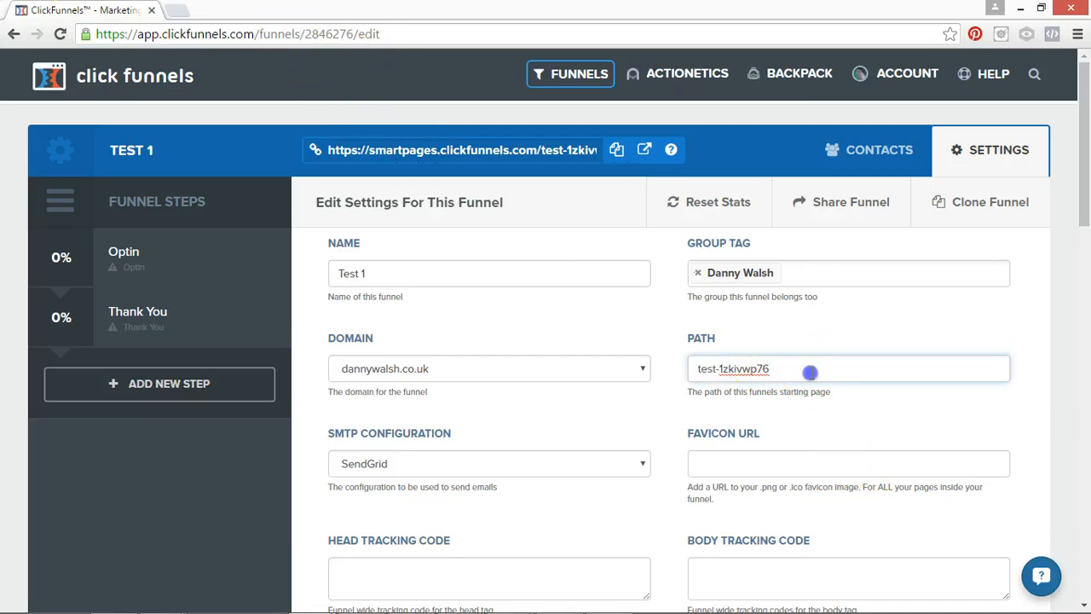
left_click_drag(167, 34, 408, 47)
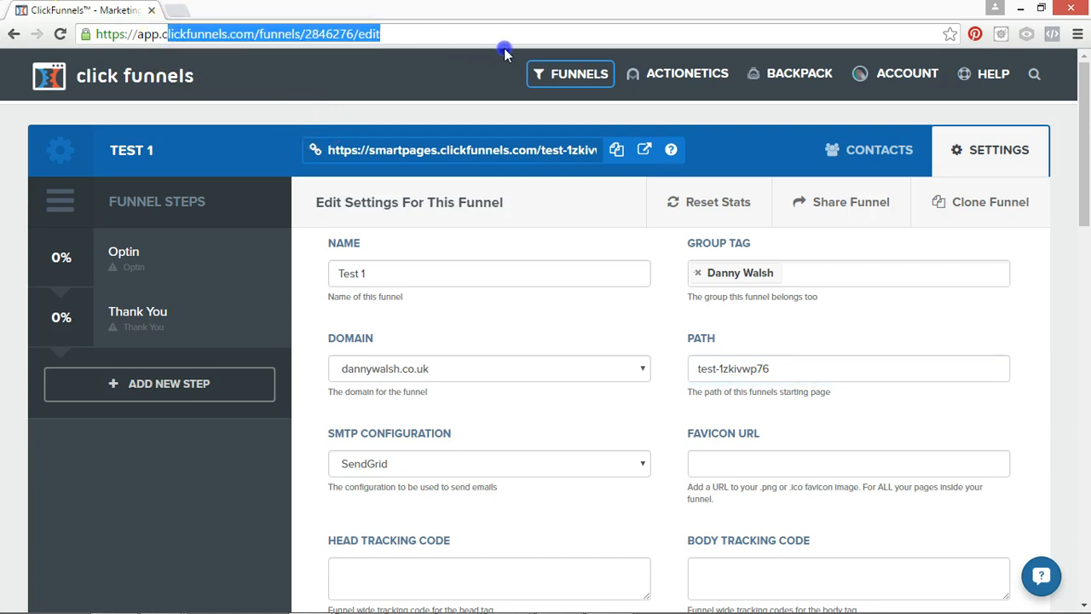
left_click_drag(791, 367, 728, 366)
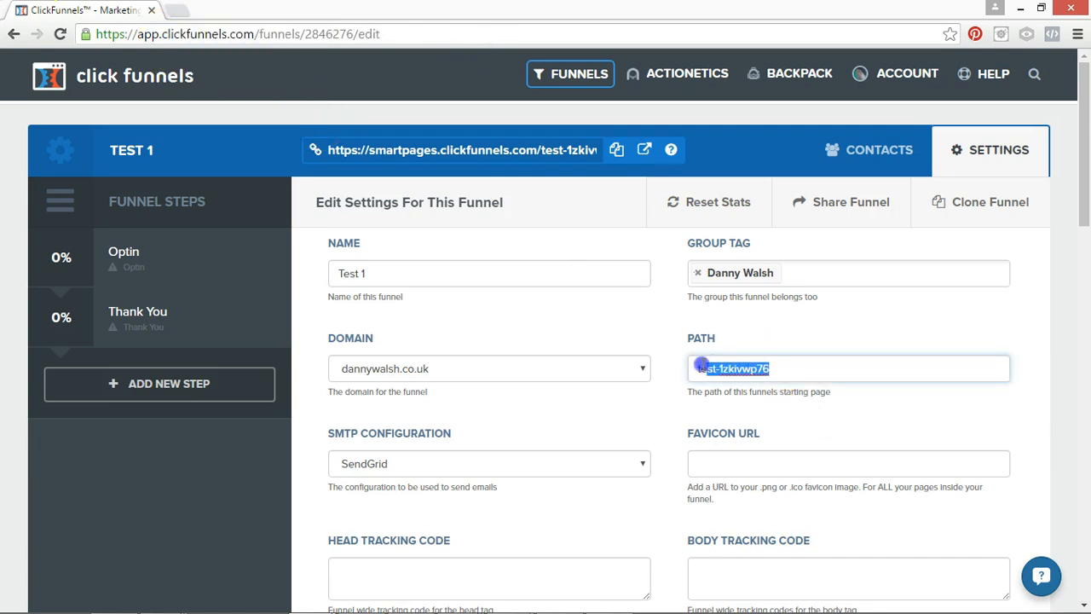
left_click(783, 371)
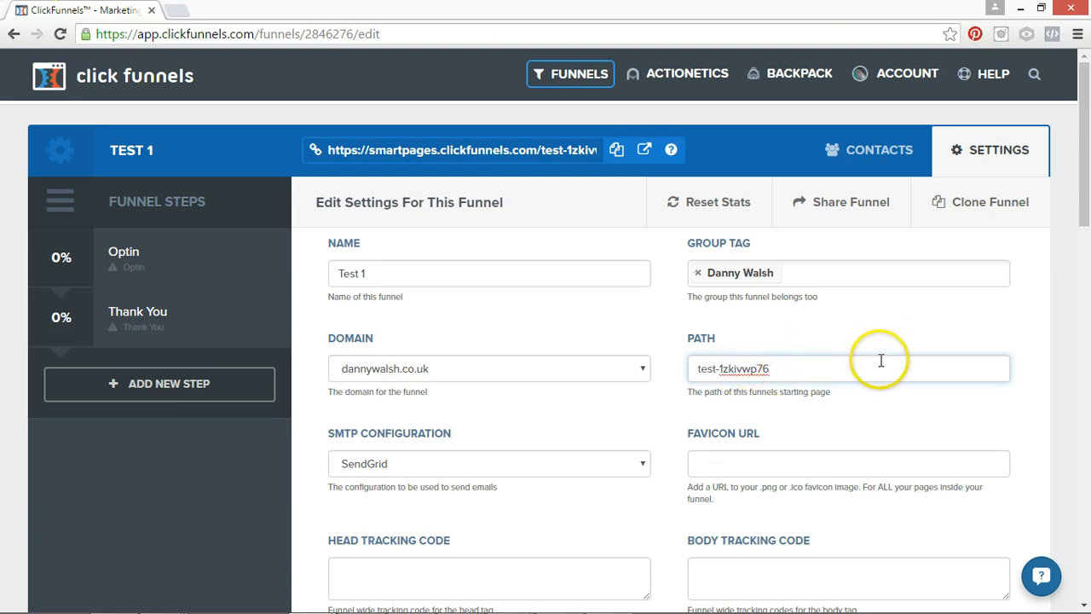
left_click_drag(879, 360, 695, 367)
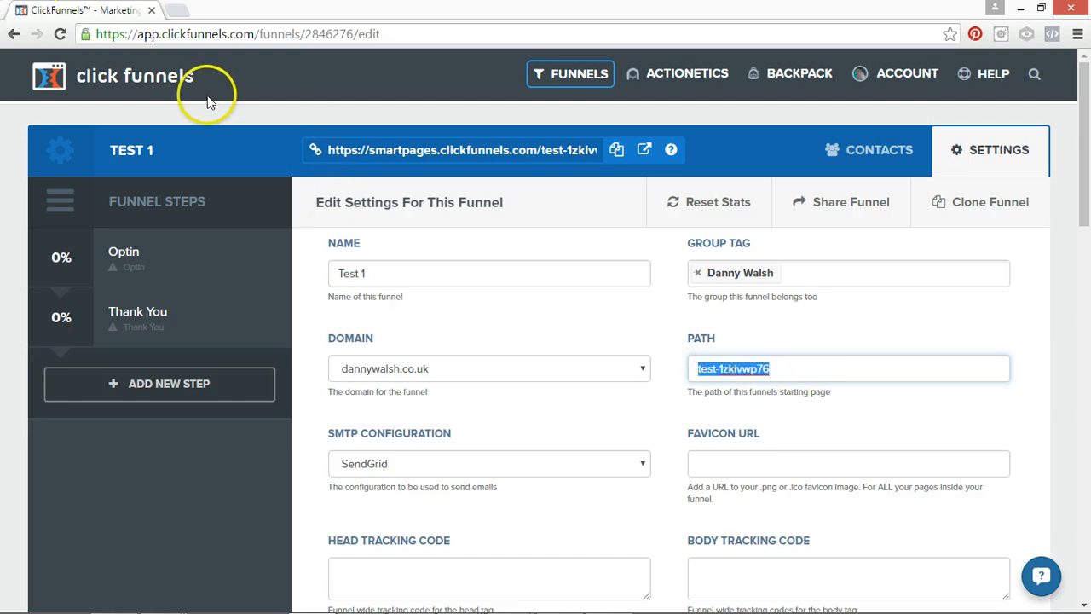
left_click_drag(331, 148, 560, 162)
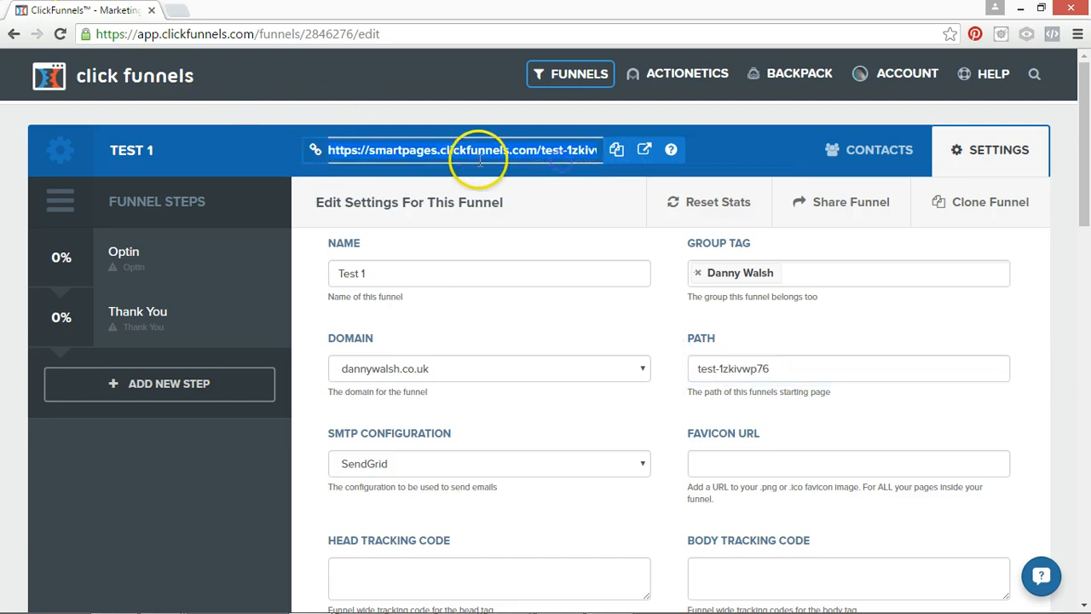
Replace the funnel's path with "test-funnel".
left_click_drag(796, 375, 682, 367)
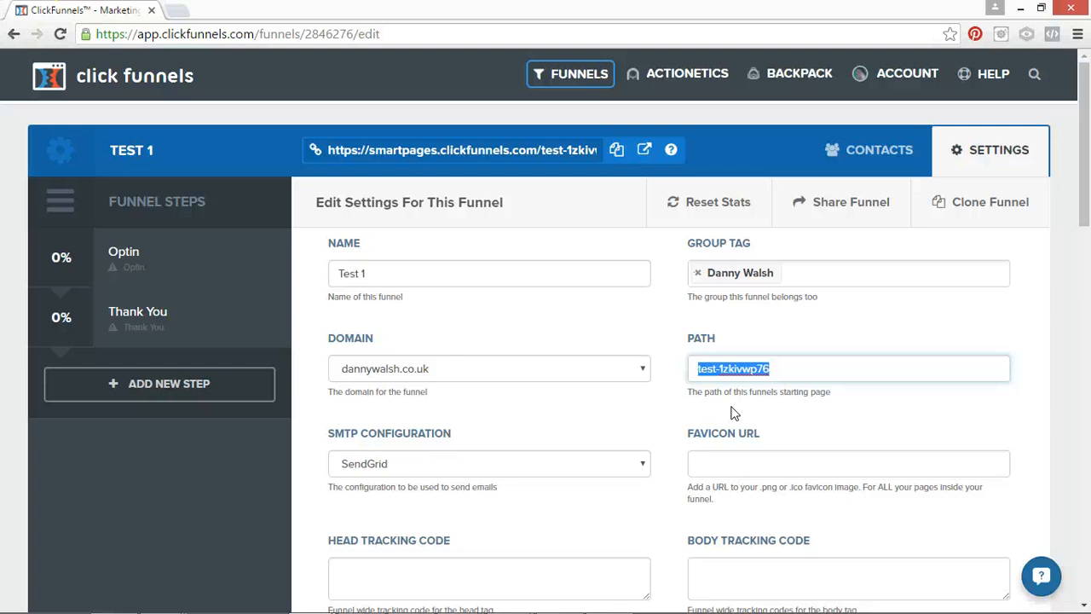
left_click(480, 150)
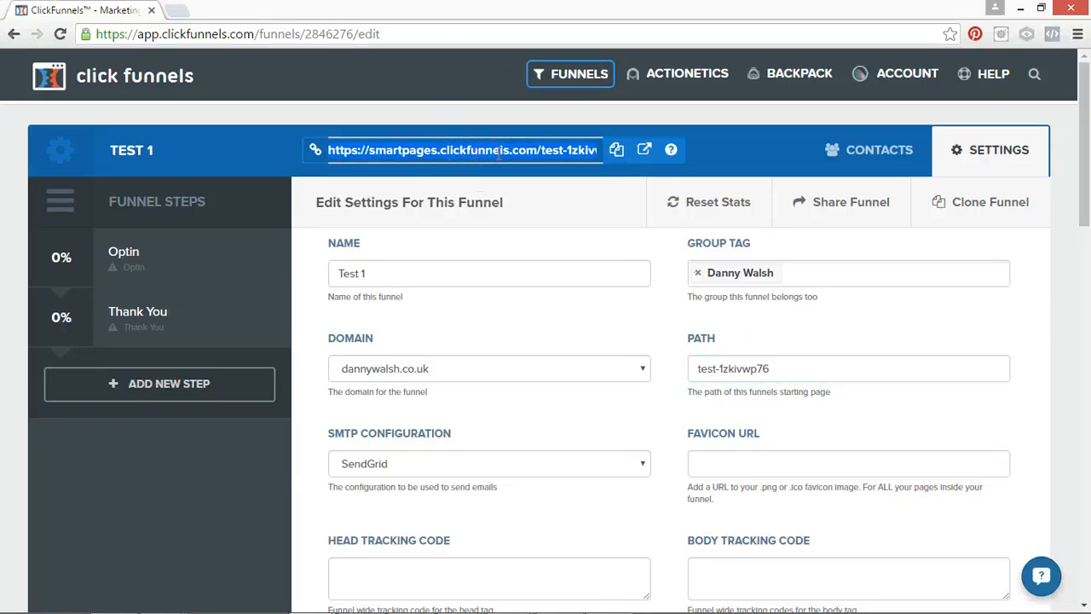
left_click_drag(773, 369, 679, 359)
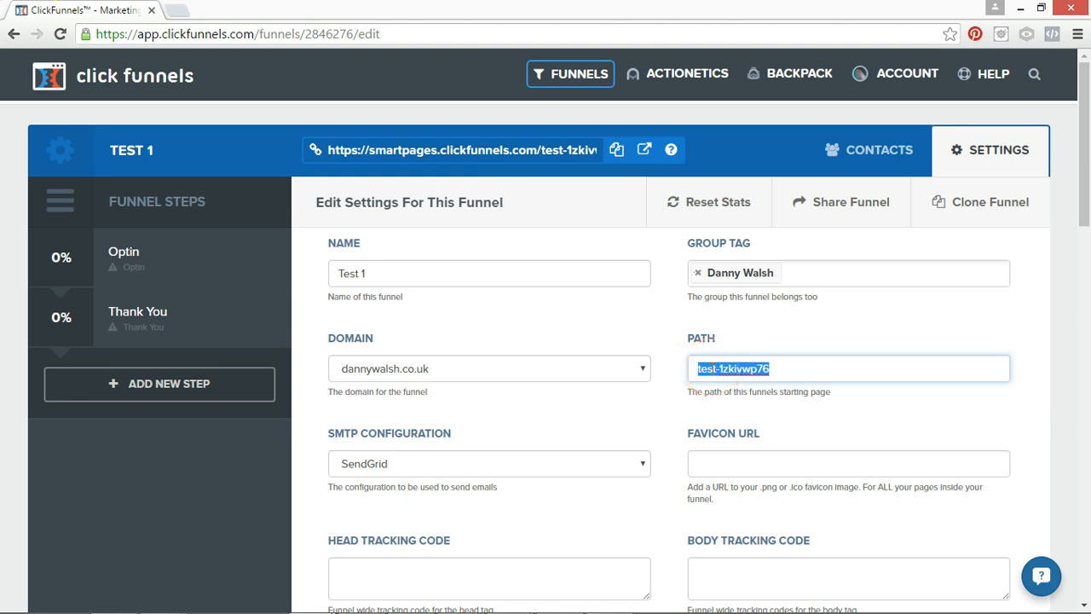
type("test-funnel")
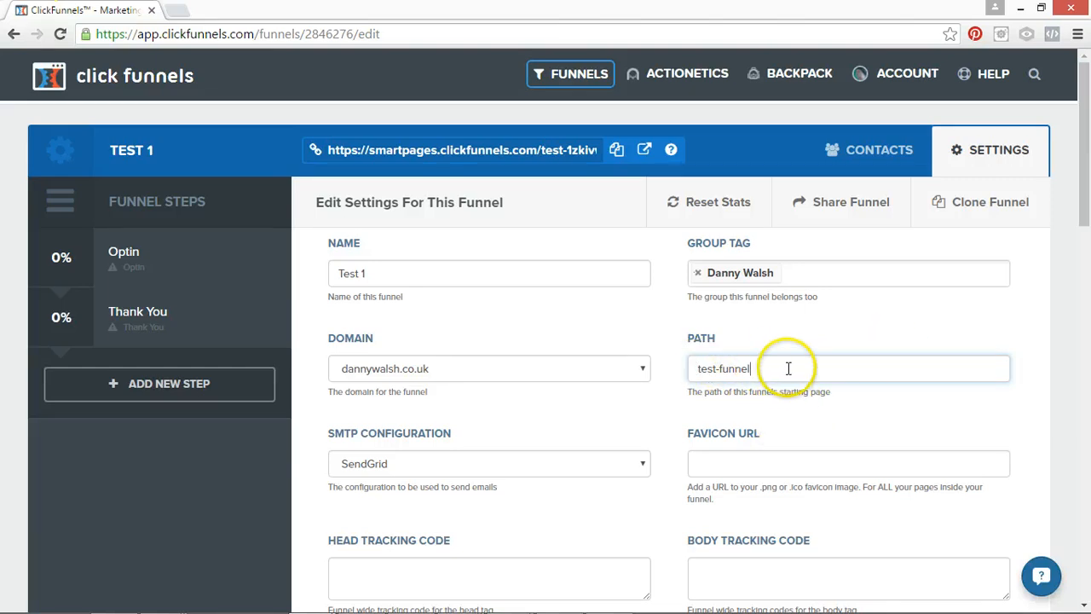
Review the funnel's favicon URL, SMTP configuration, and head and body tracking code settings.
scroll(1085, 217, "down", 1)
scroll(1086, 217, "down", 2)
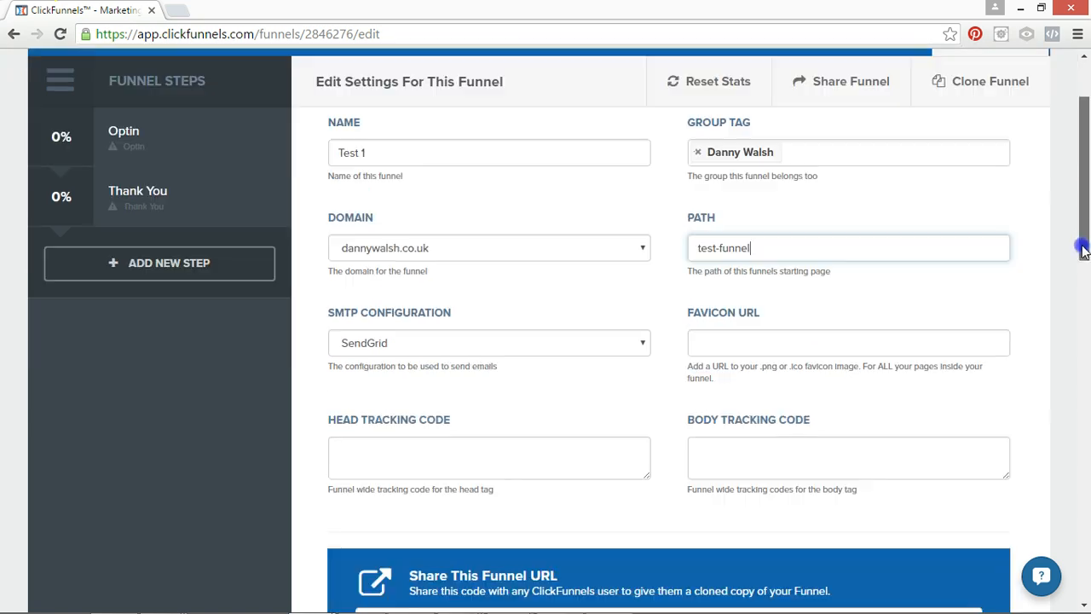
left_click(697, 273)
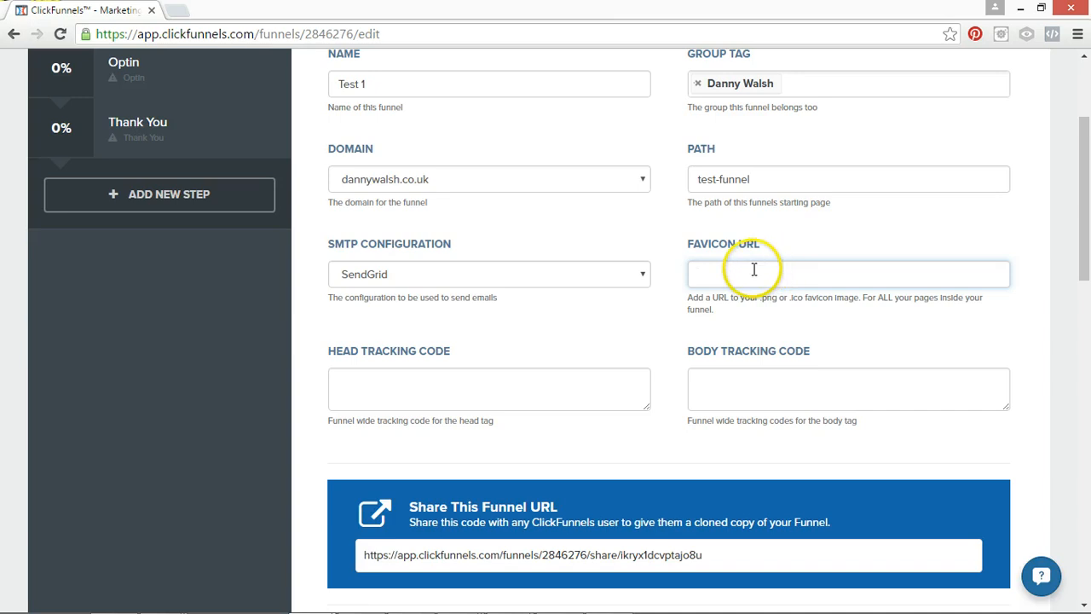
left_click(877, 231)
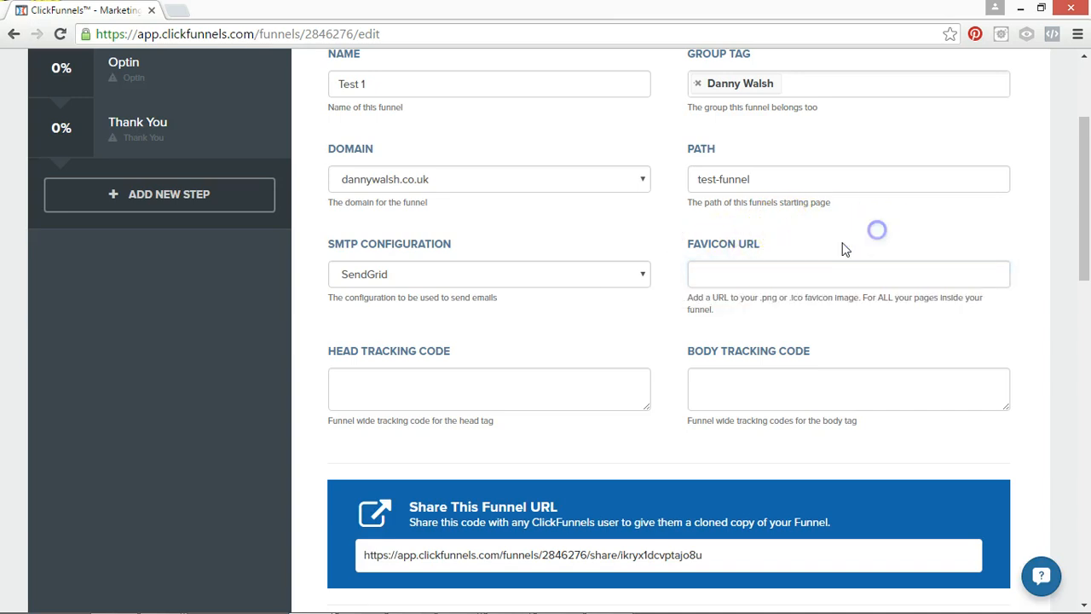
left_click(720, 278)
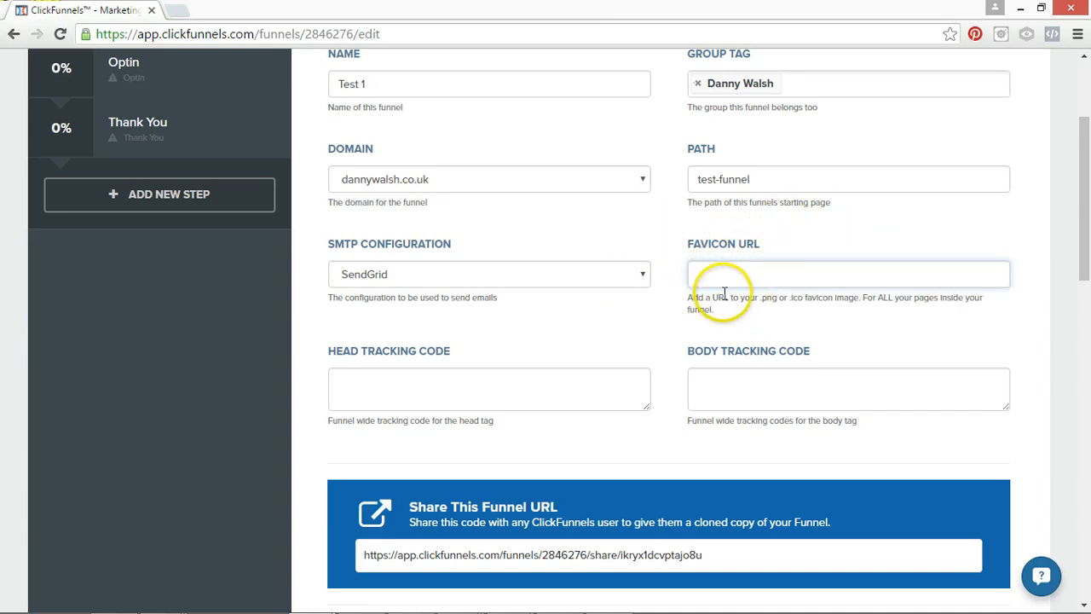
left_click(404, 274)
left_click(407, 295)
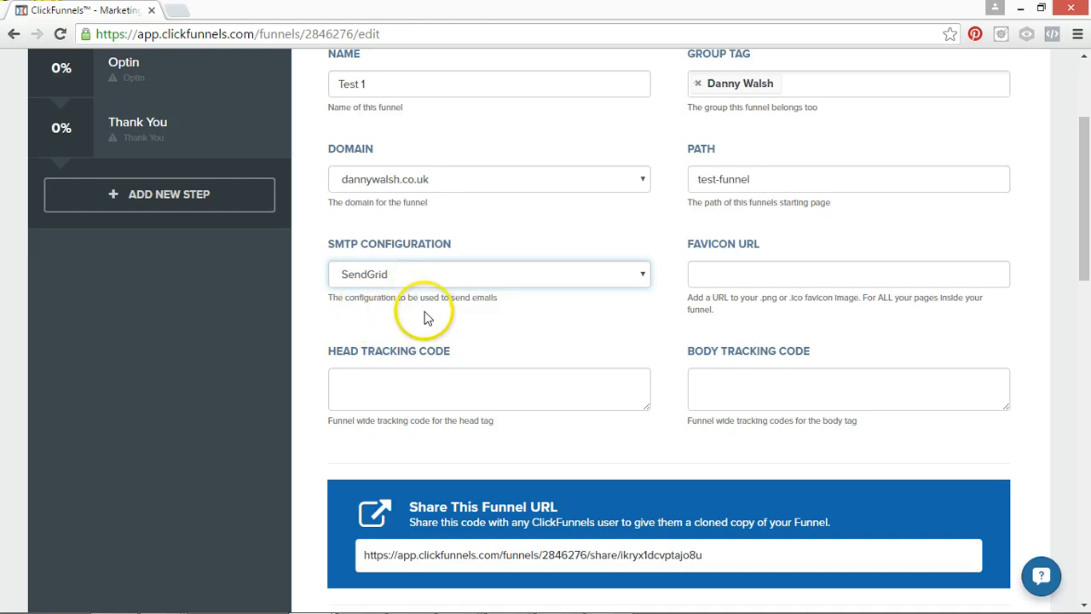
left_click(390, 387)
left_click(831, 383)
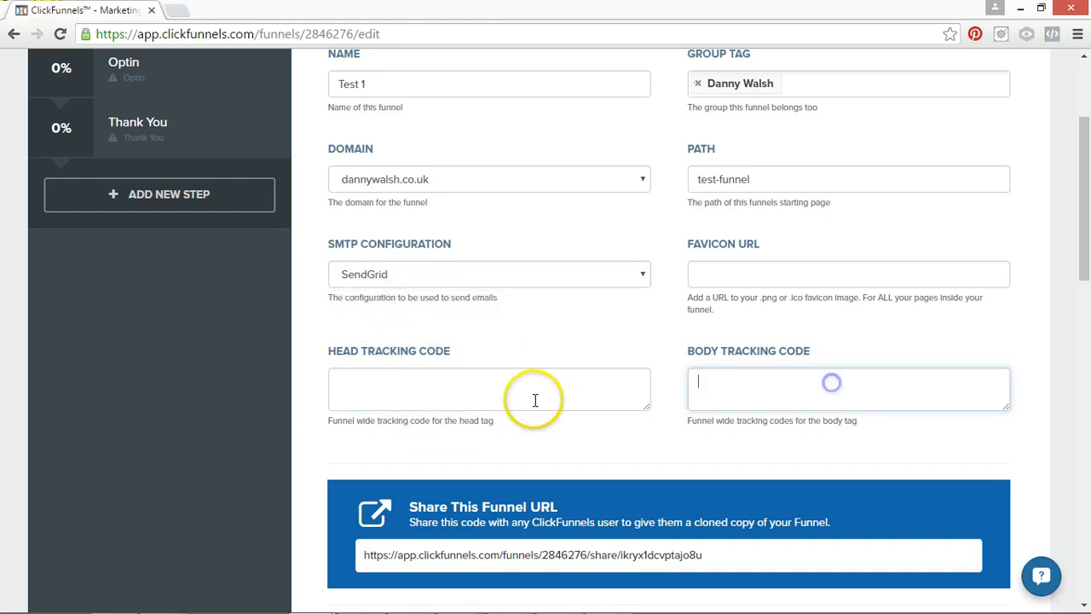
left_click(611, 394)
left_click(457, 384)
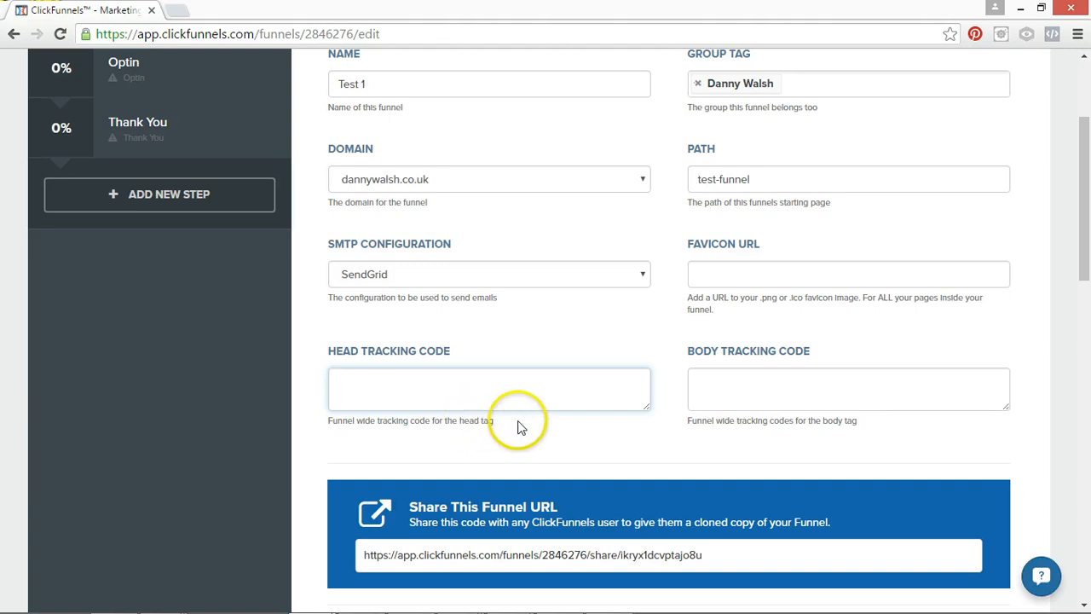
Enlarge the head tracking code and body tracking code text boxes to make room for longer code.
left_click_drag(647, 406, 633, 574)
left_click(442, 411)
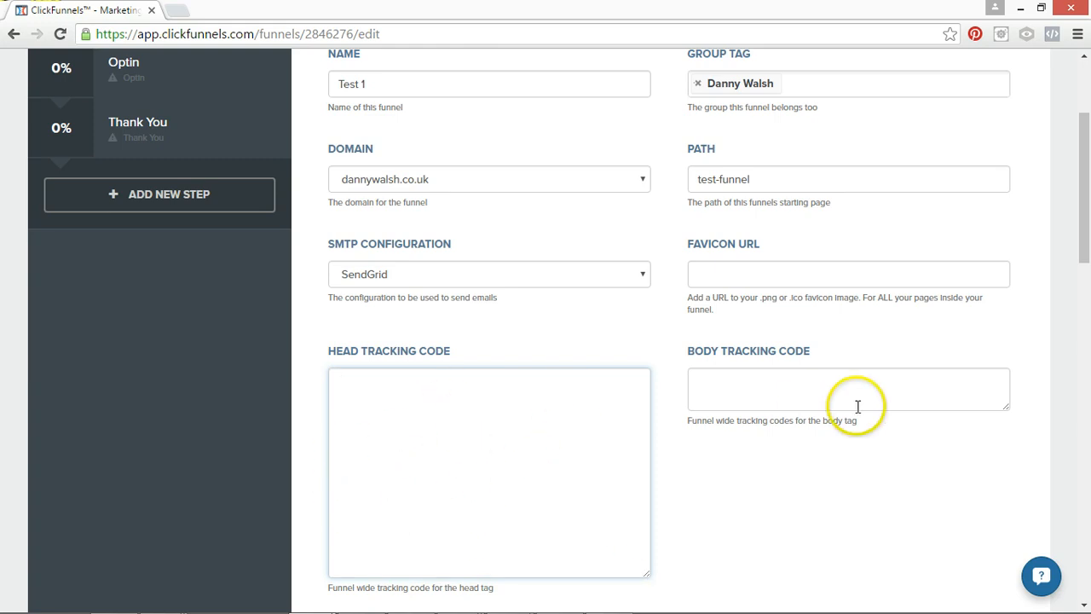
left_click(870, 379)
left_click_drag(1007, 407, 1005, 550)
left_click(514, 470)
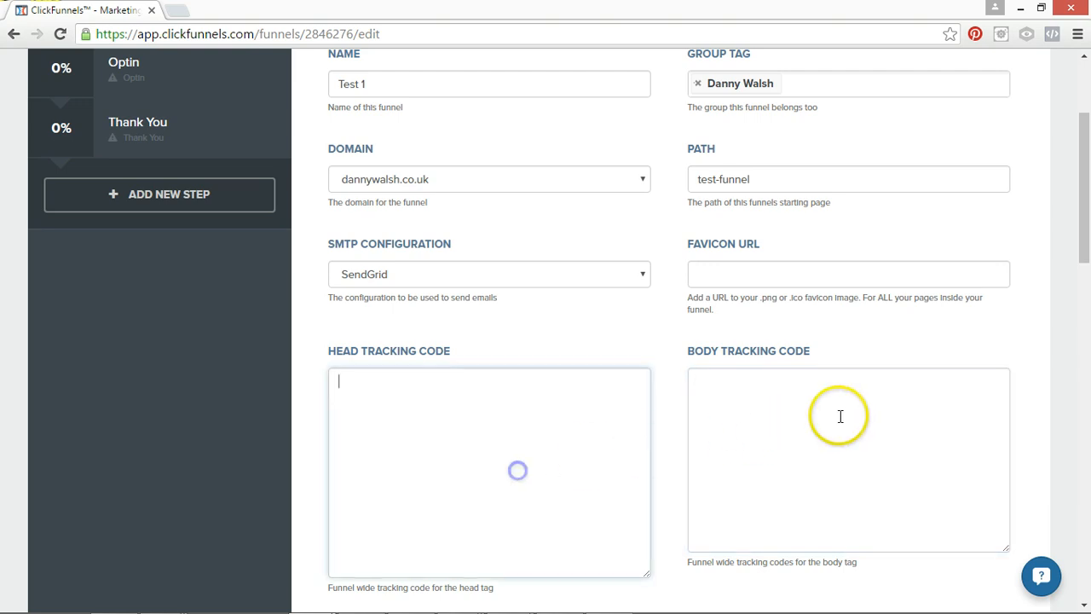
left_click(853, 415)
left_click(484, 444)
left_click(694, 443)
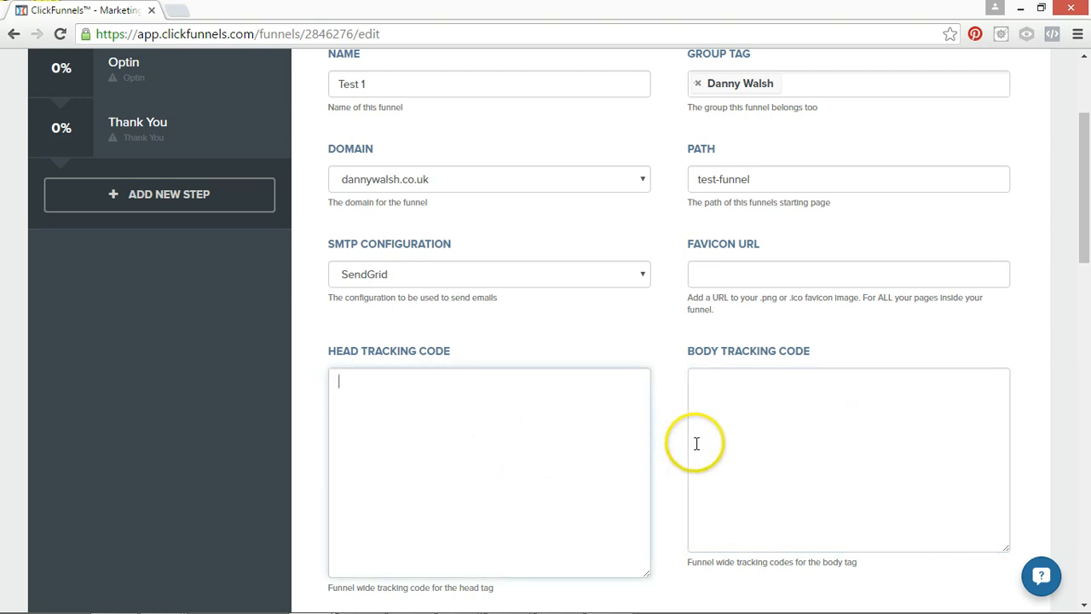
left_click(536, 461)
left_click(826, 399)
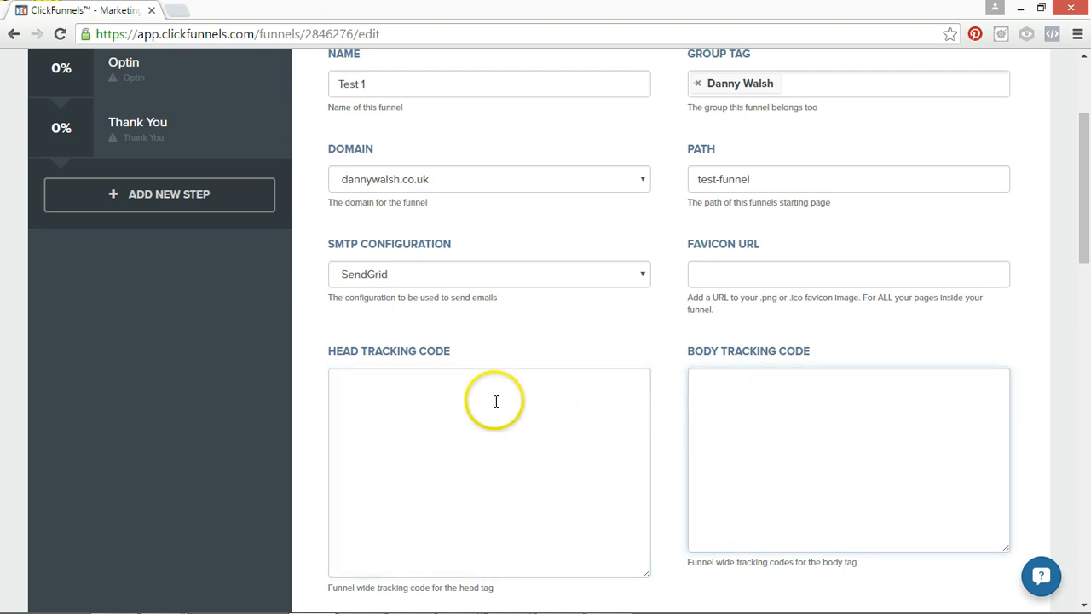
left_click(399, 398)
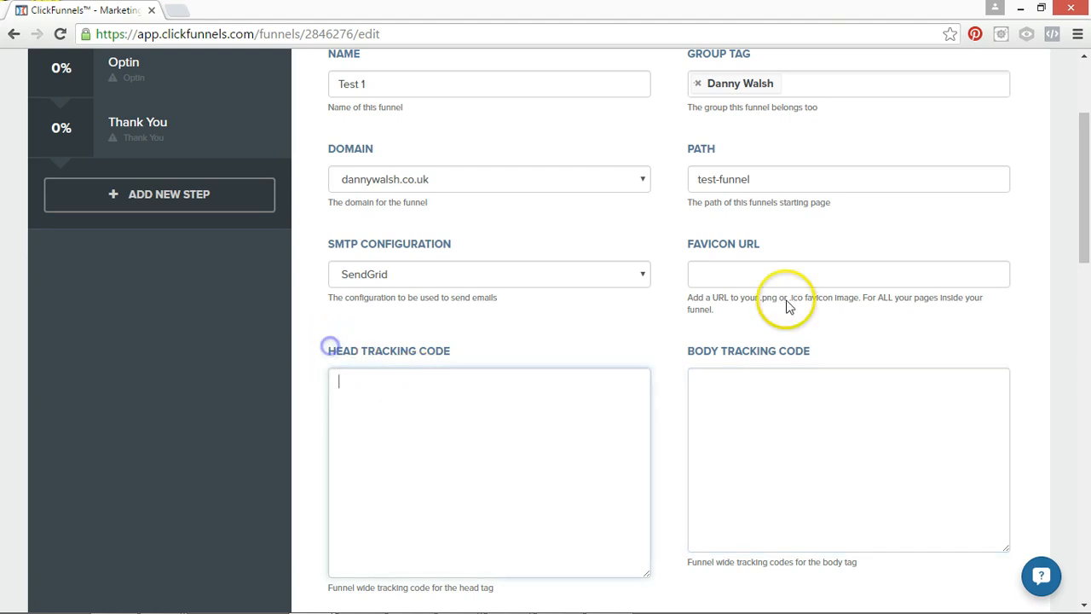
left_click(733, 345)
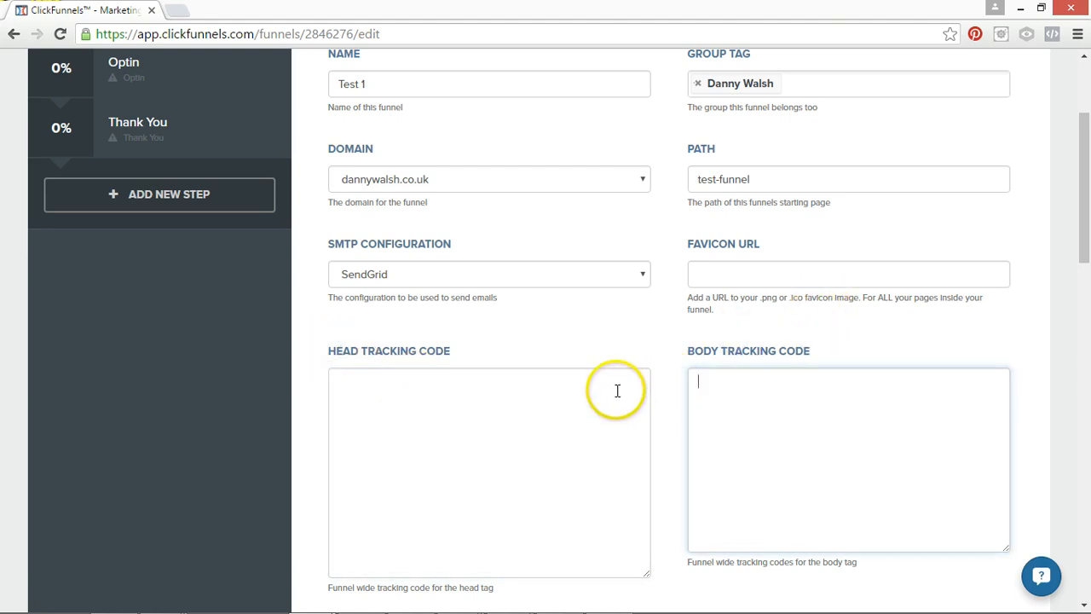
left_click(414, 408)
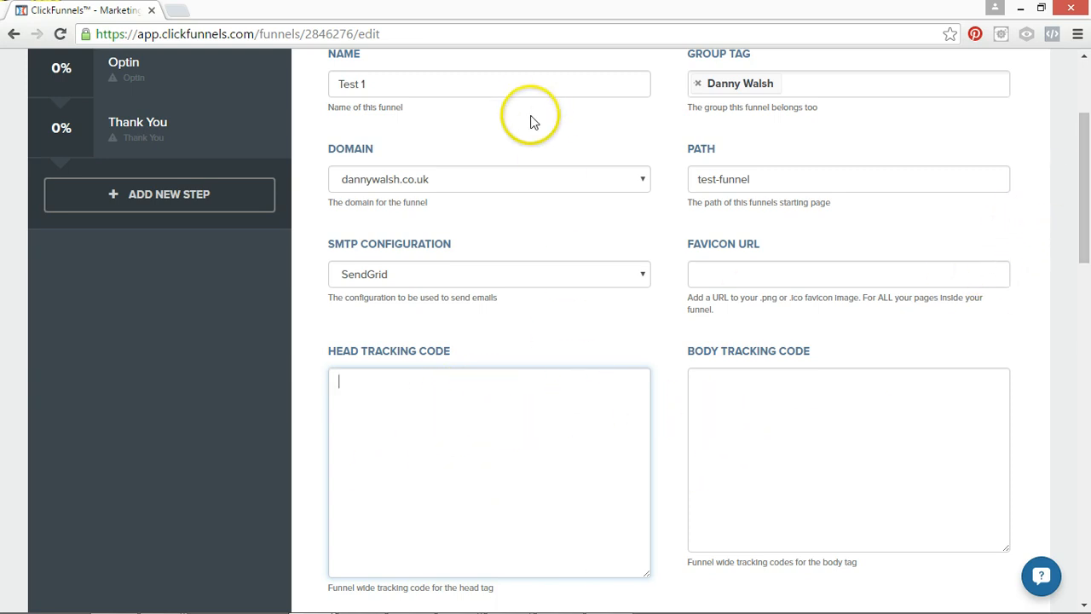
Review the funnel's Stripe test mode, Braintree, affiliate commission, webhook and third-party membership access settings.
scroll(1079, 243, "up", 3)
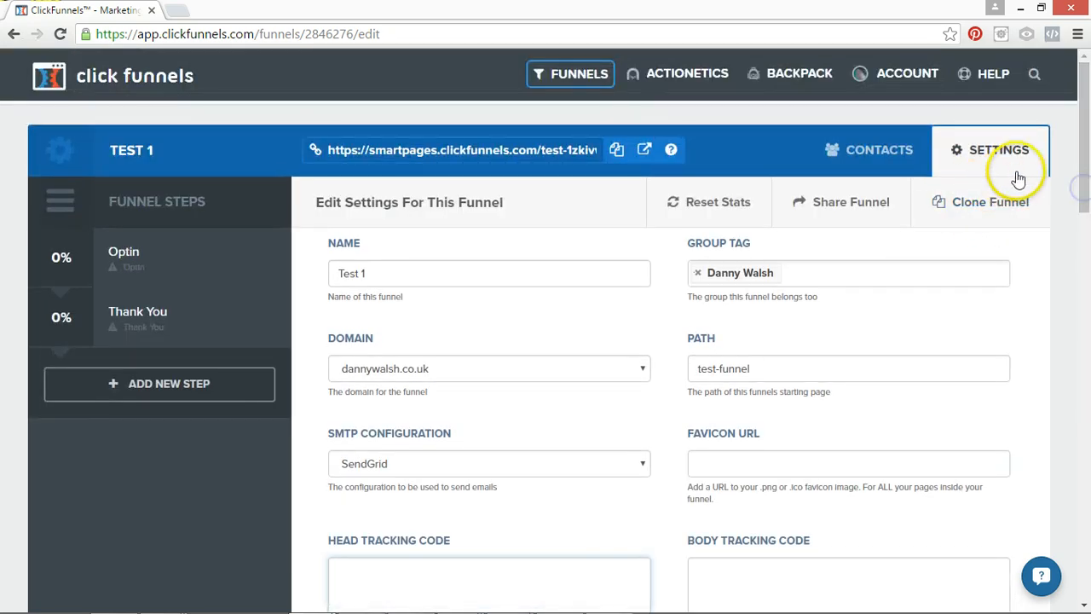
left_click_drag(1082, 181, 1063, 418)
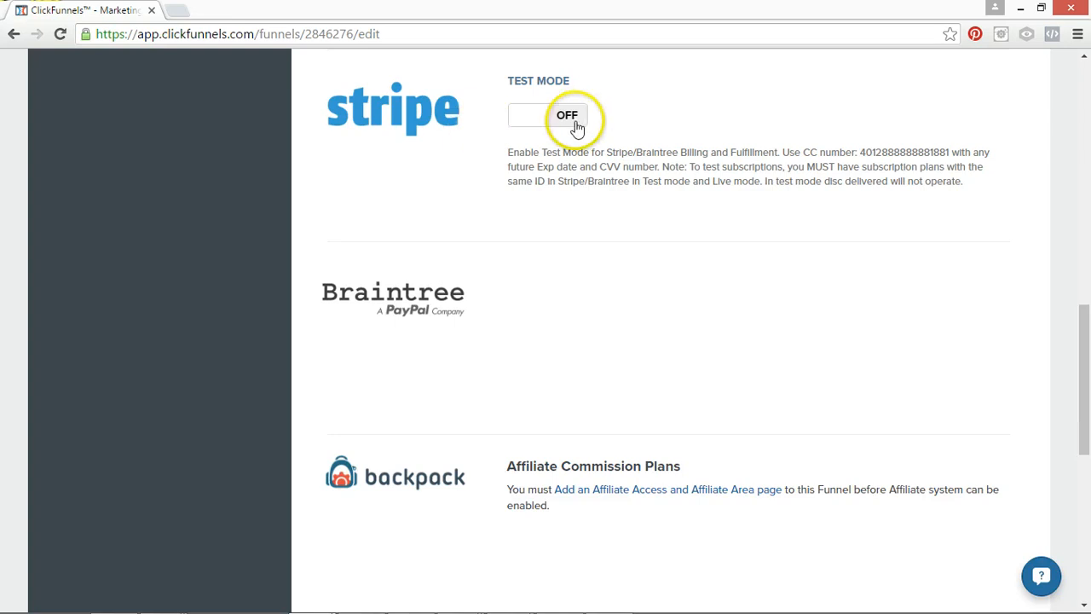
left_click_drag(1076, 353, 1080, 385)
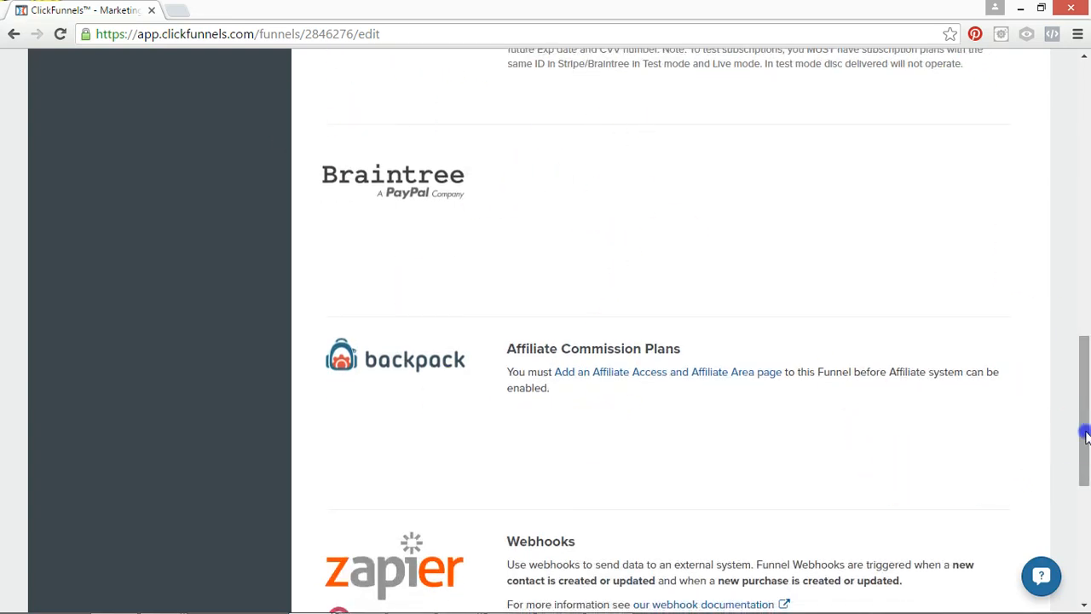
left_click_drag(1083, 433, 1069, 512)
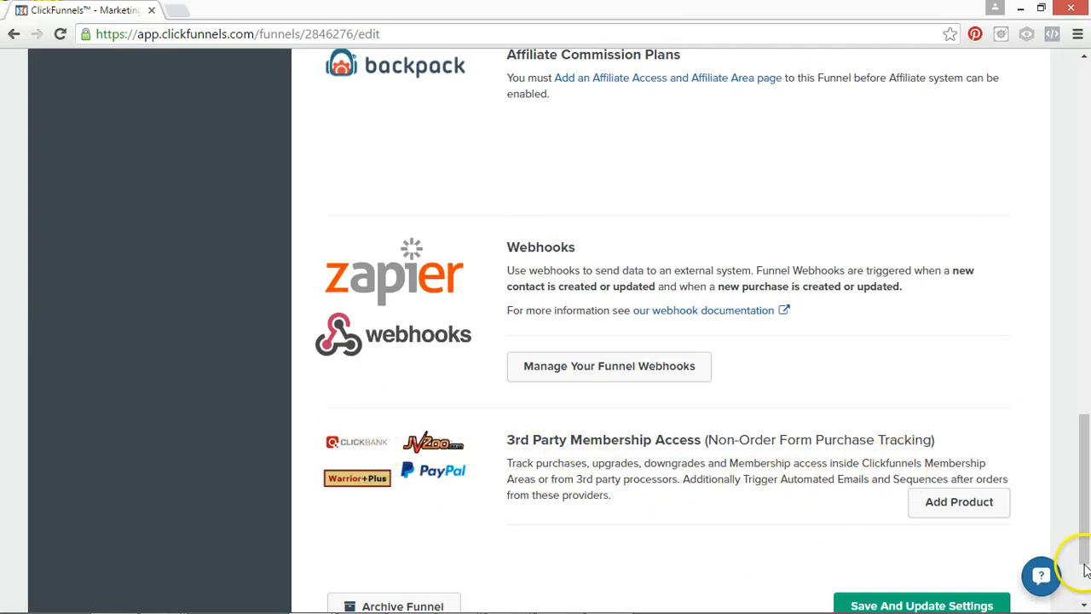
scroll(1084, 562, "down", 2)
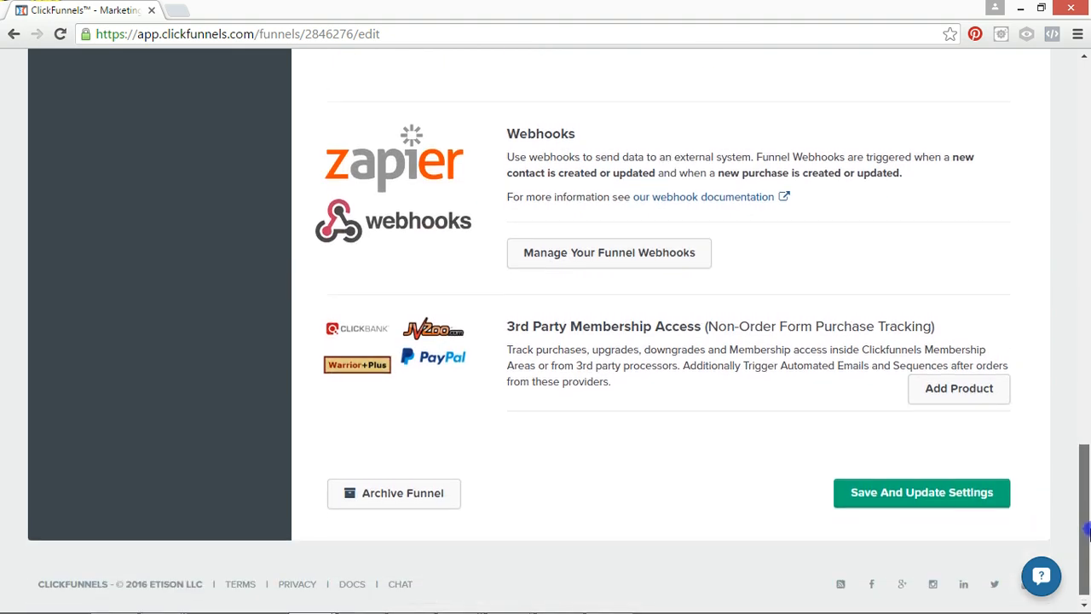
left_click_drag(1087, 533, 1087, 171)
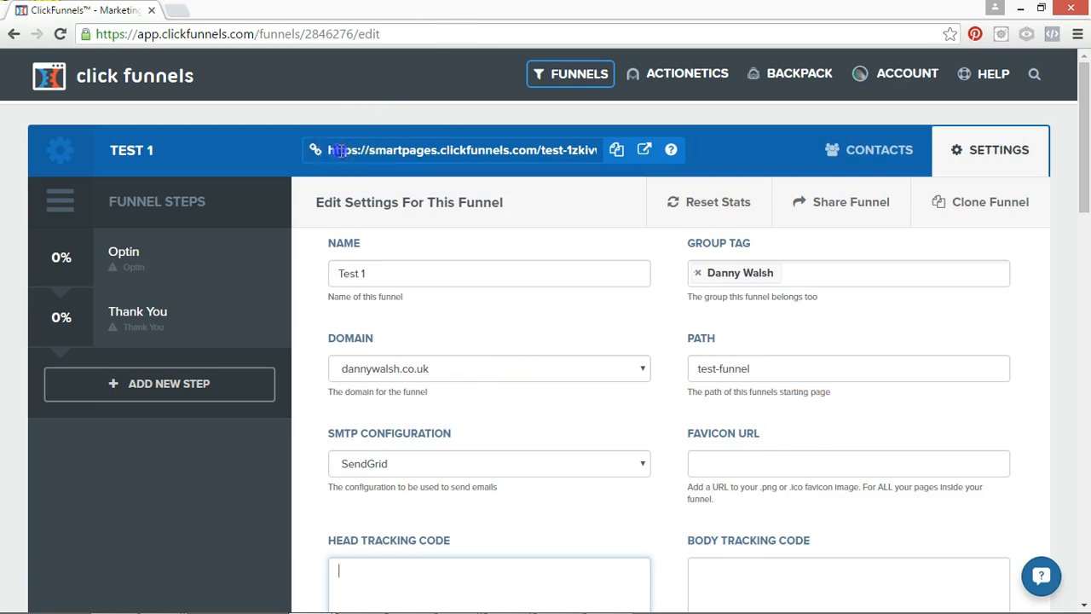
Check the funnel's URL and empty tracking code boxes, and save the updated funnel settings.
left_click_drag(338, 150, 550, 160)
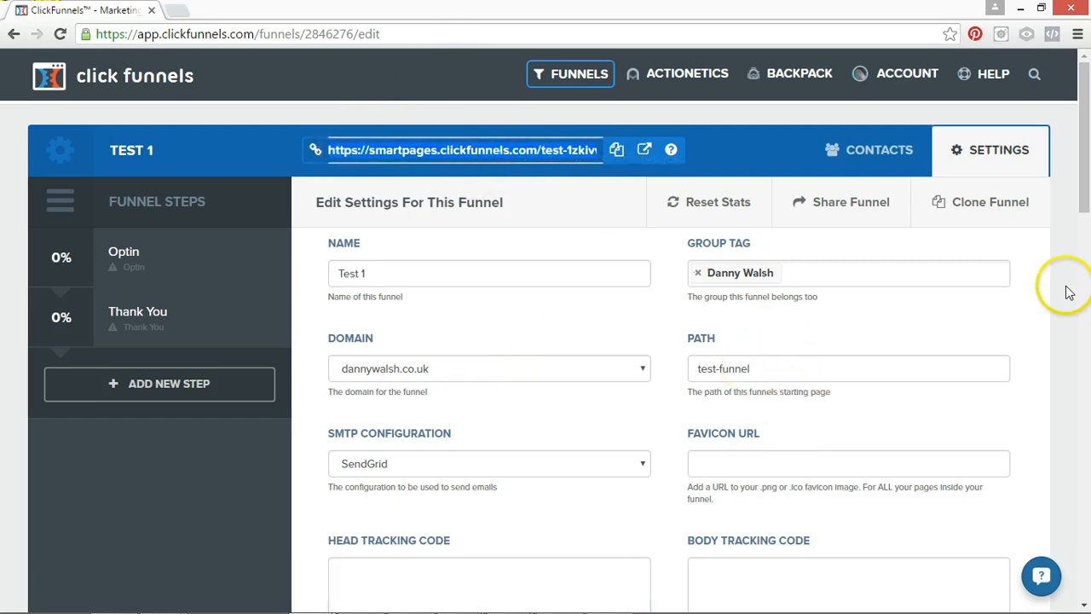
scroll(1078, 285, "down", 5)
left_click(557, 203)
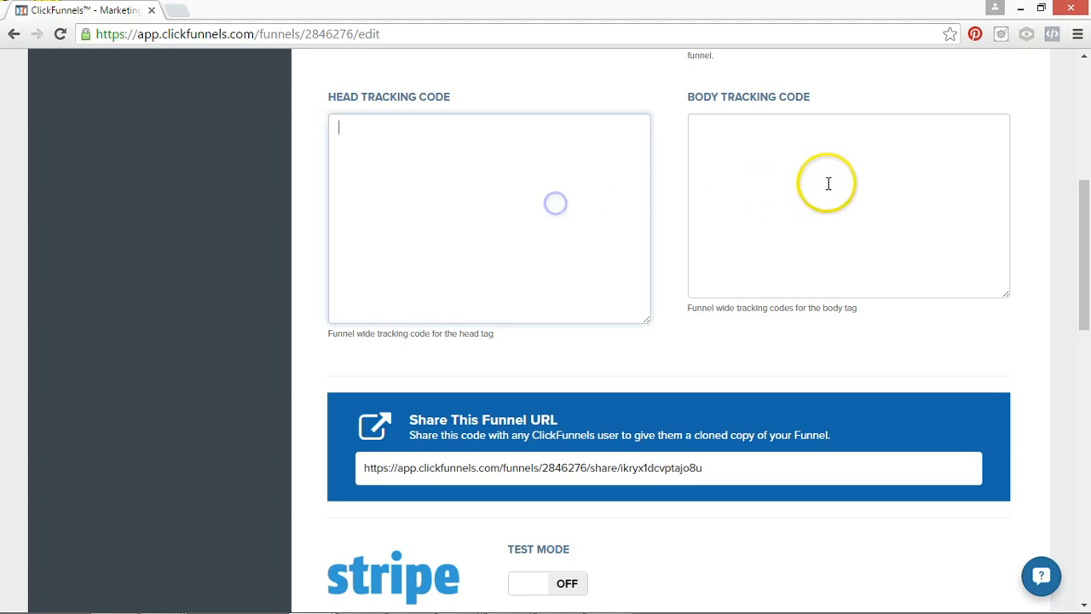
left_click(828, 183)
left_click_drag(1084, 329, 1079, 512)
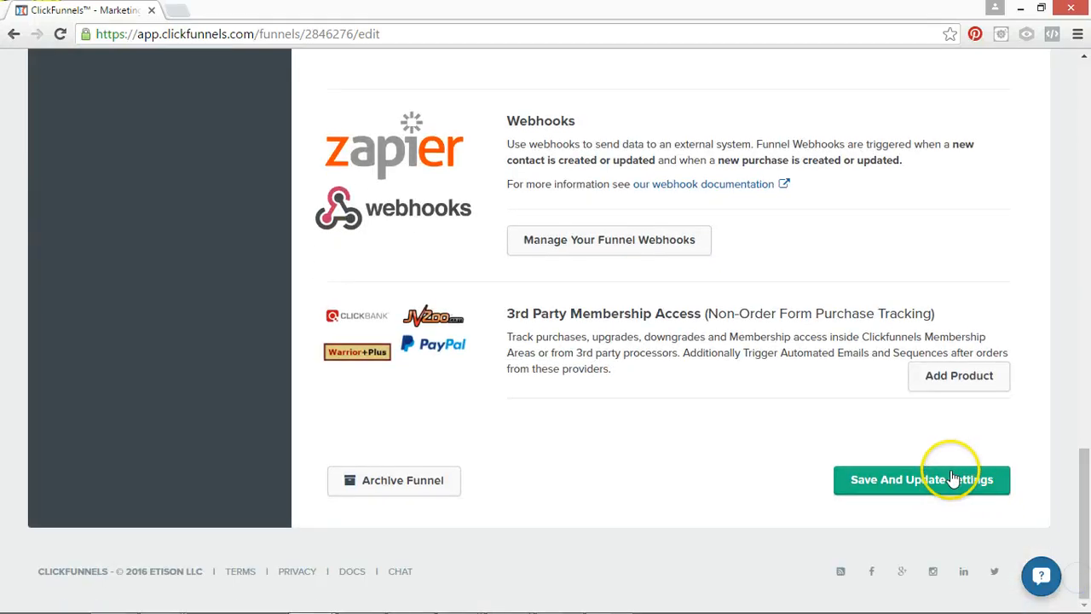
left_click(981, 500)
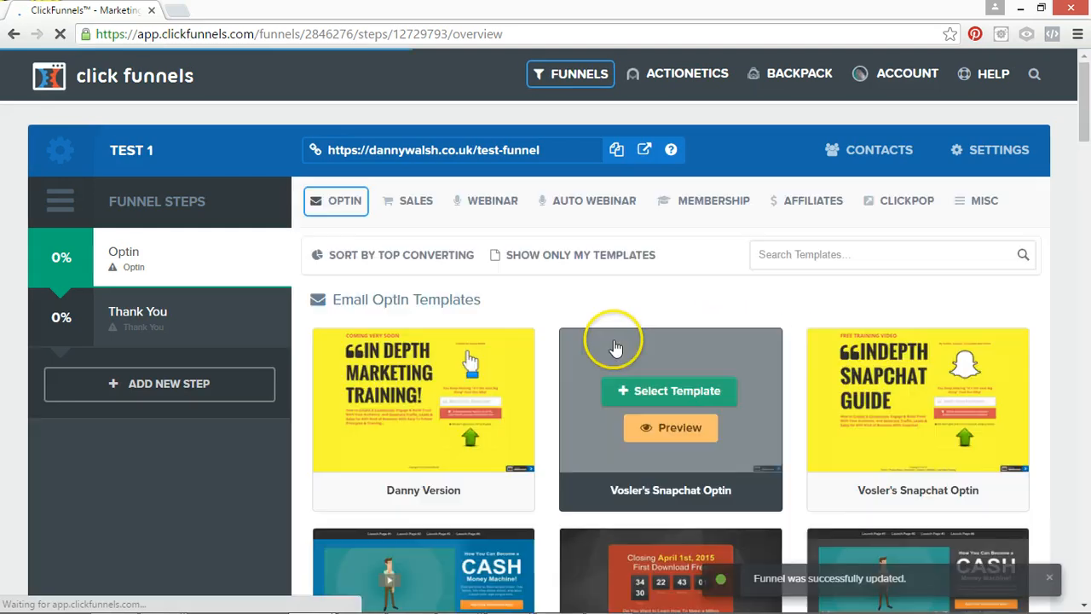
Check the saved funnel URL and look through the template categories from Optin, Sales and Webinar to Misc for the Optin step.
left_click(342, 150)
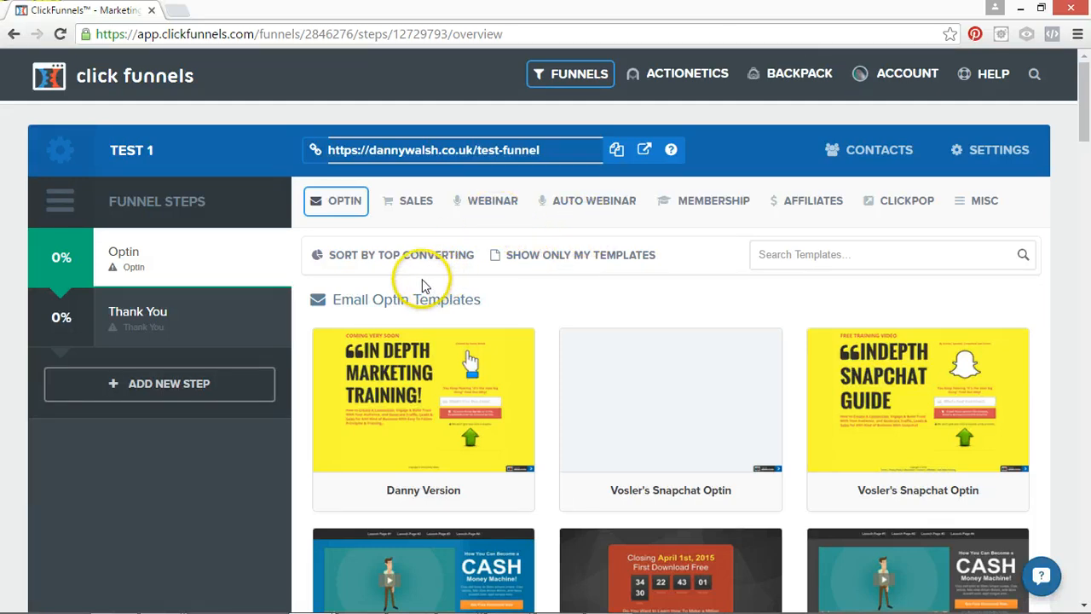
left_click(343, 208)
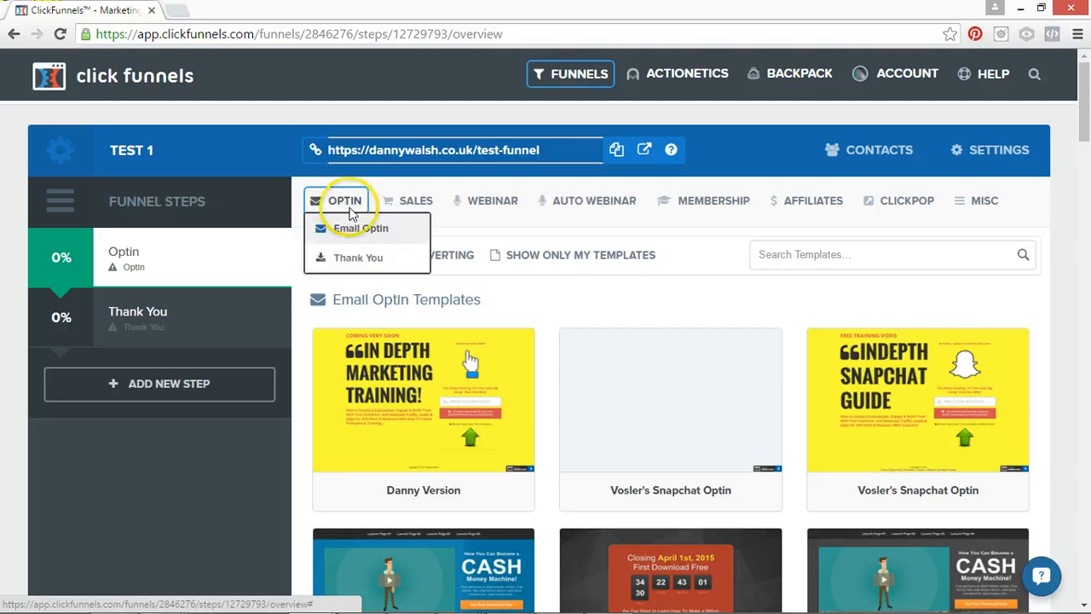
mouse_move(417, 214)
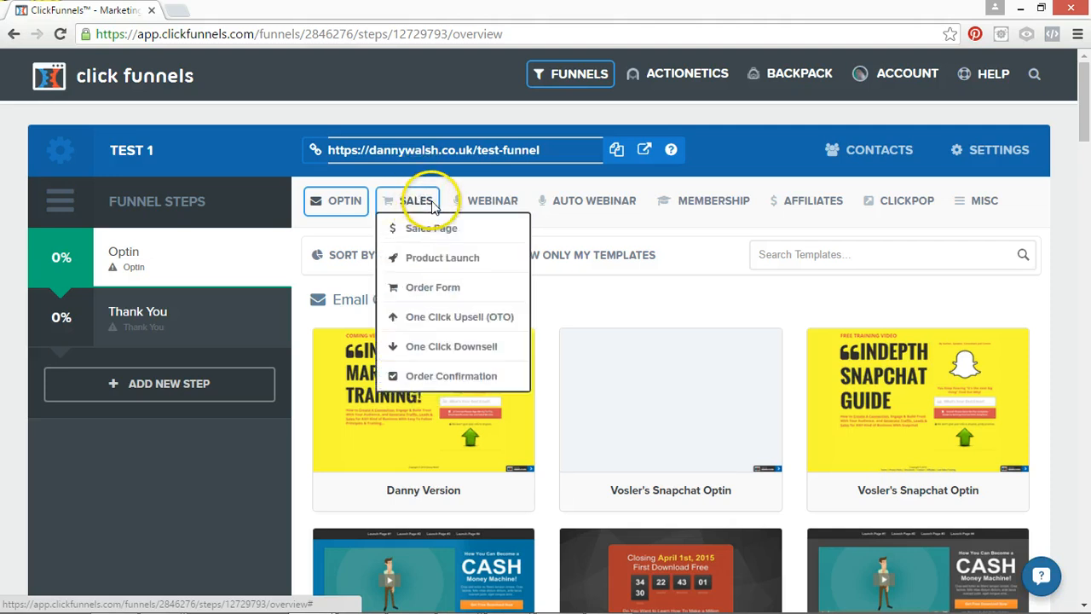
mouse_move(488, 217)
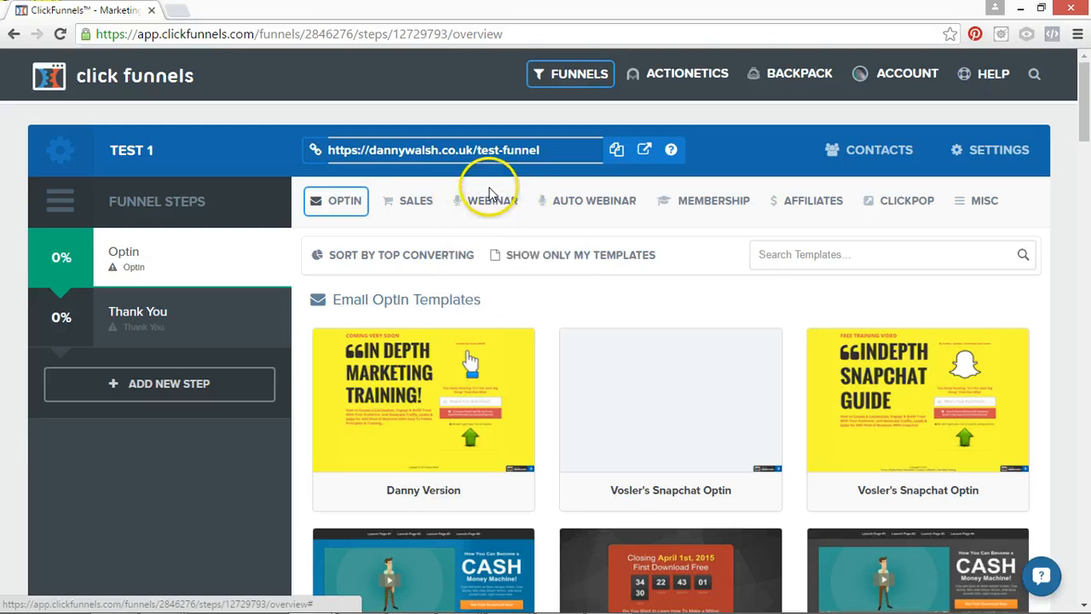
mouse_move(569, 208)
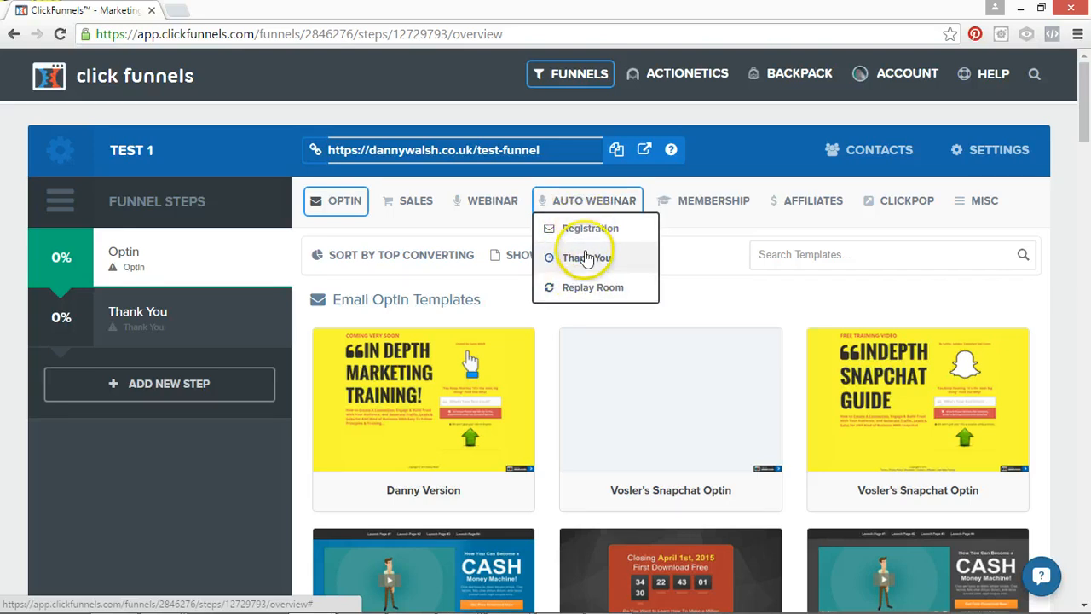
mouse_move(734, 212)
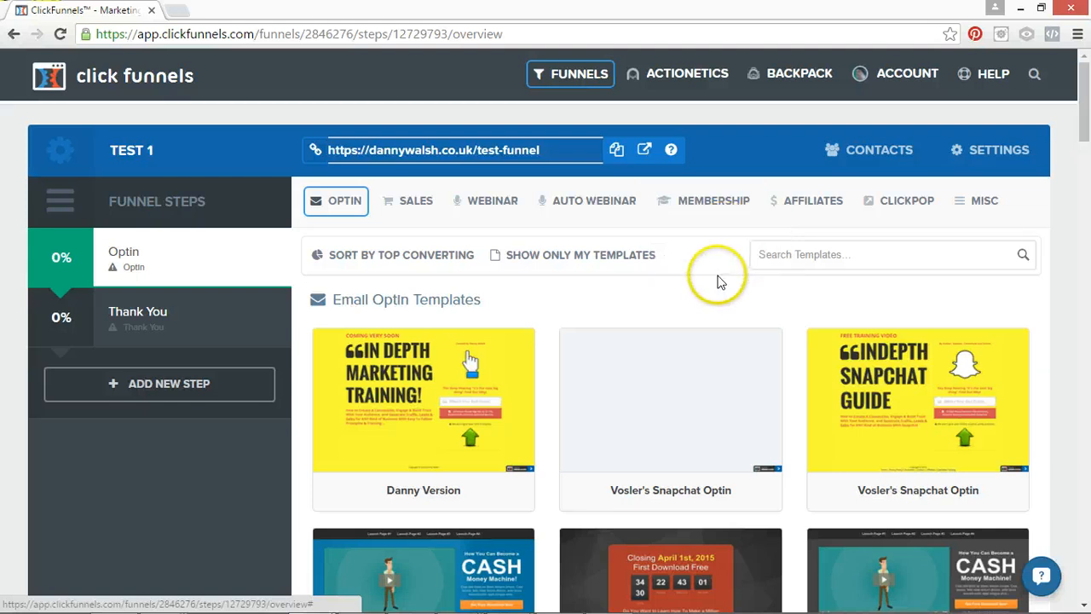
mouse_move(816, 203)
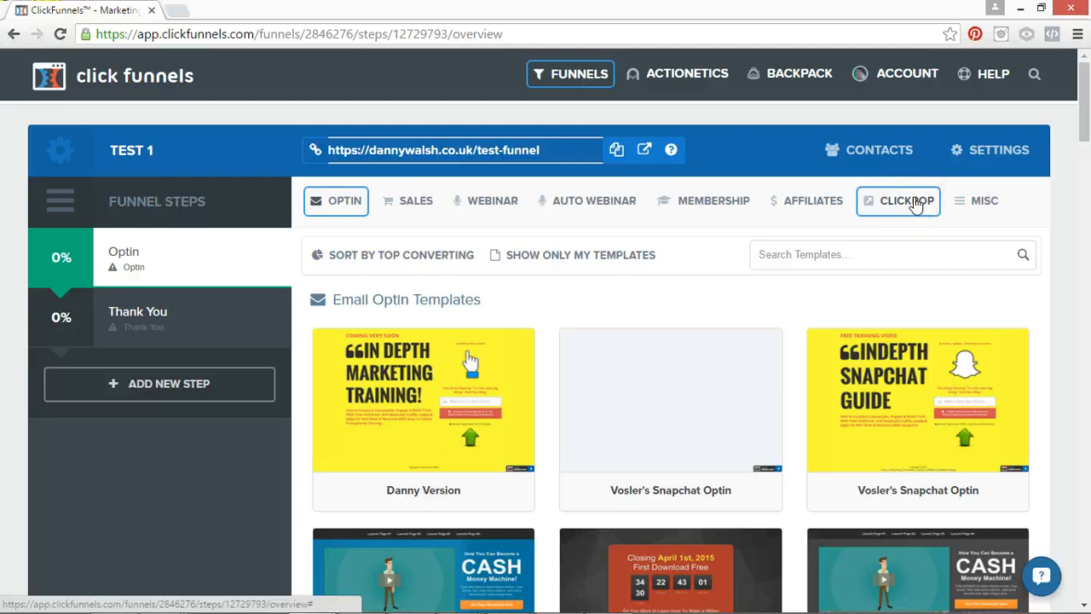
left_click(977, 207)
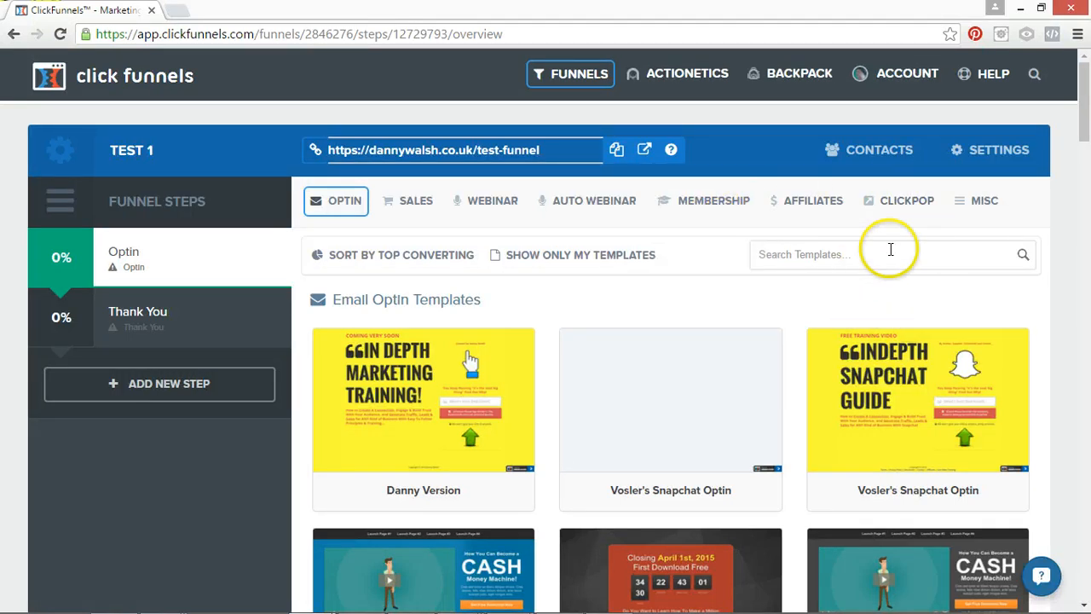
mouse_move(648, 376)
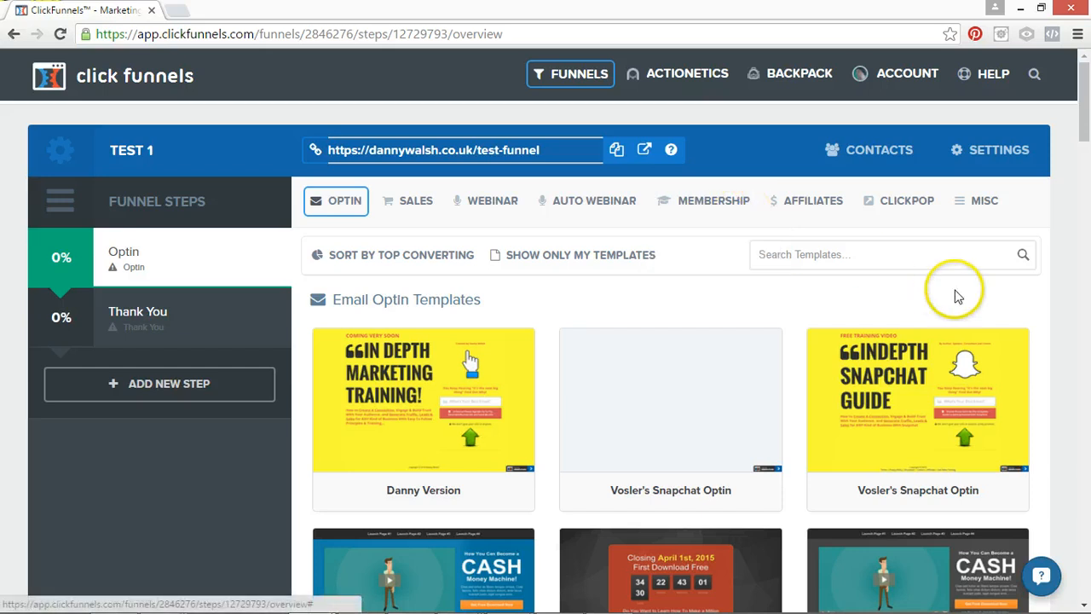
Browse the Email Optin templates and apply the Optin Blank Start template to the Optin step.
mouse_move(336, 203)
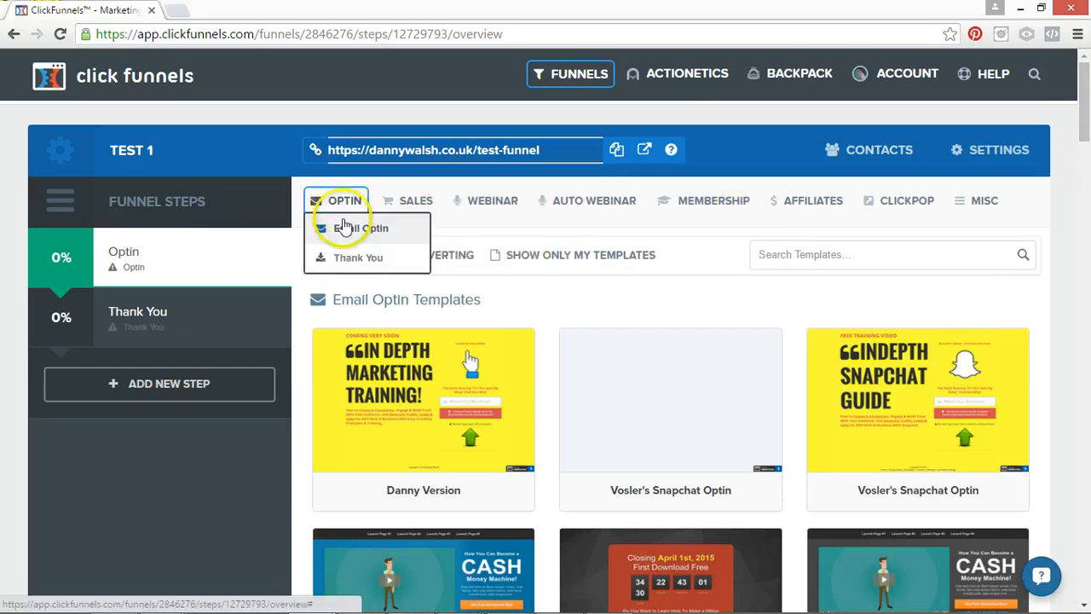
left_click(345, 231)
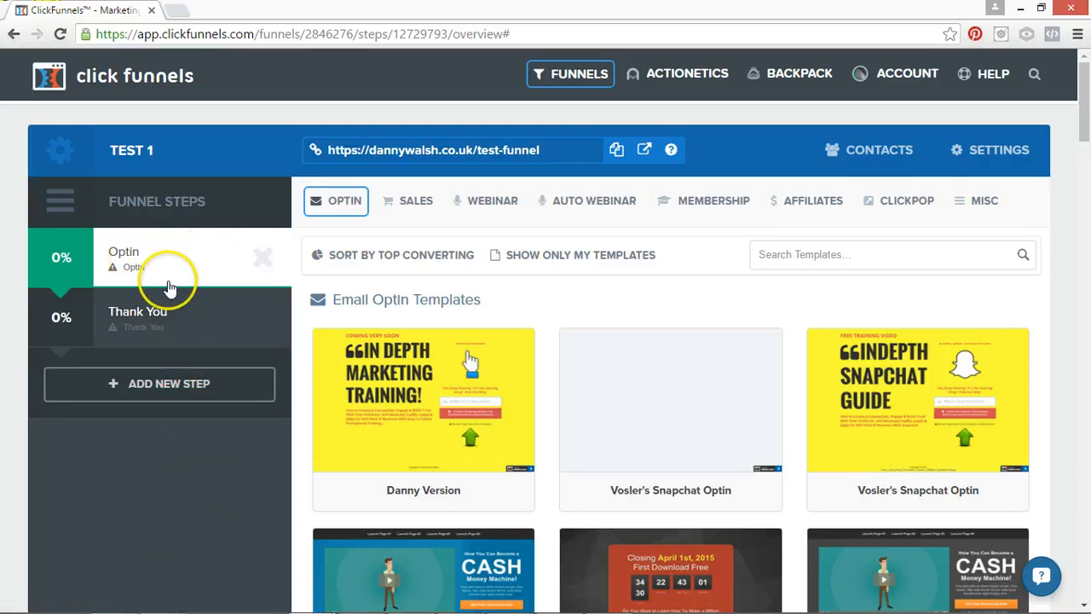
scroll(1082, 162, "down", 3)
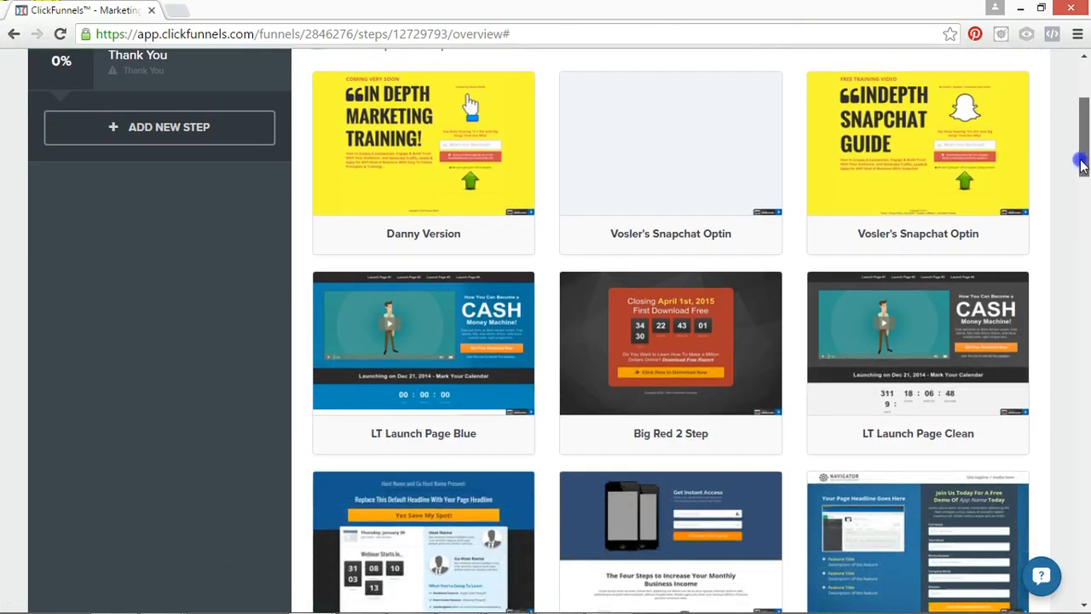
left_click_drag(1080, 165, 1076, 247)
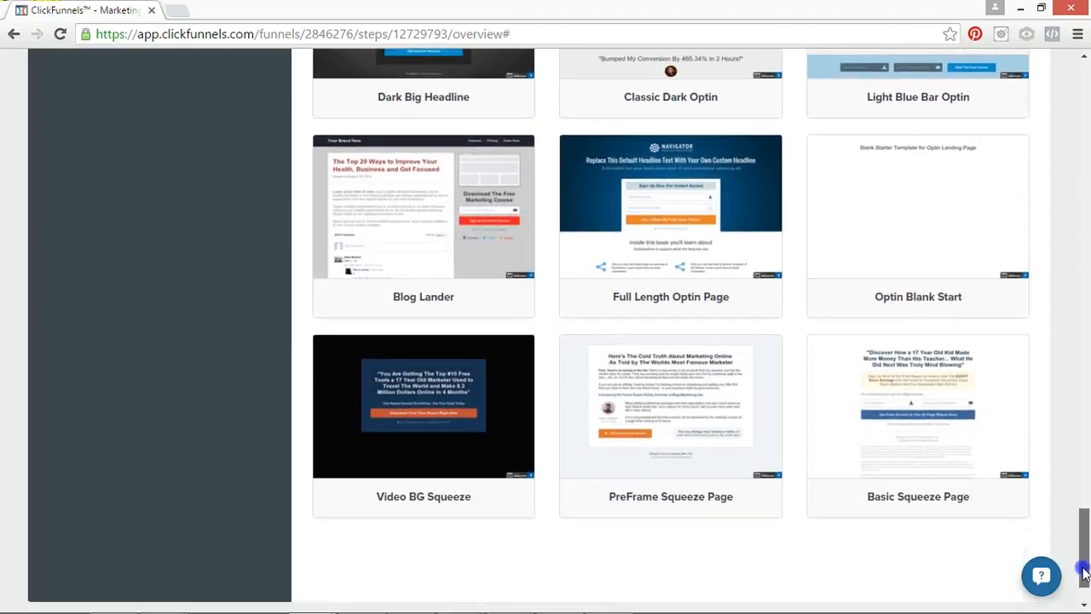
left_click_drag(1083, 558, 1085, 505)
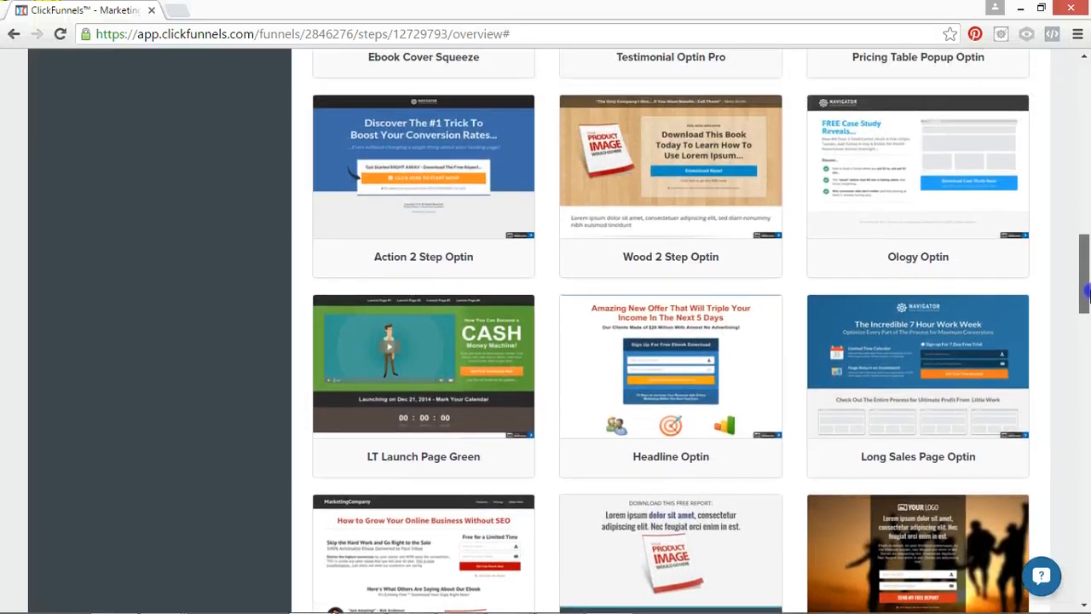
left_click_drag(1085, 292, 1086, 289)
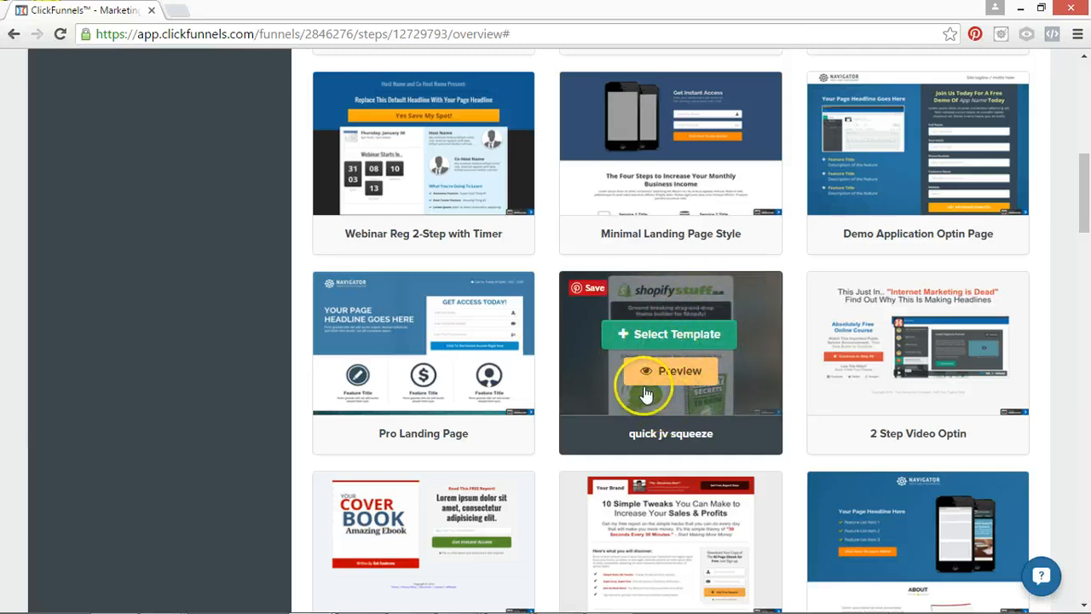
left_click_drag(1083, 178, 1085, 537)
mouse_move(938, 375)
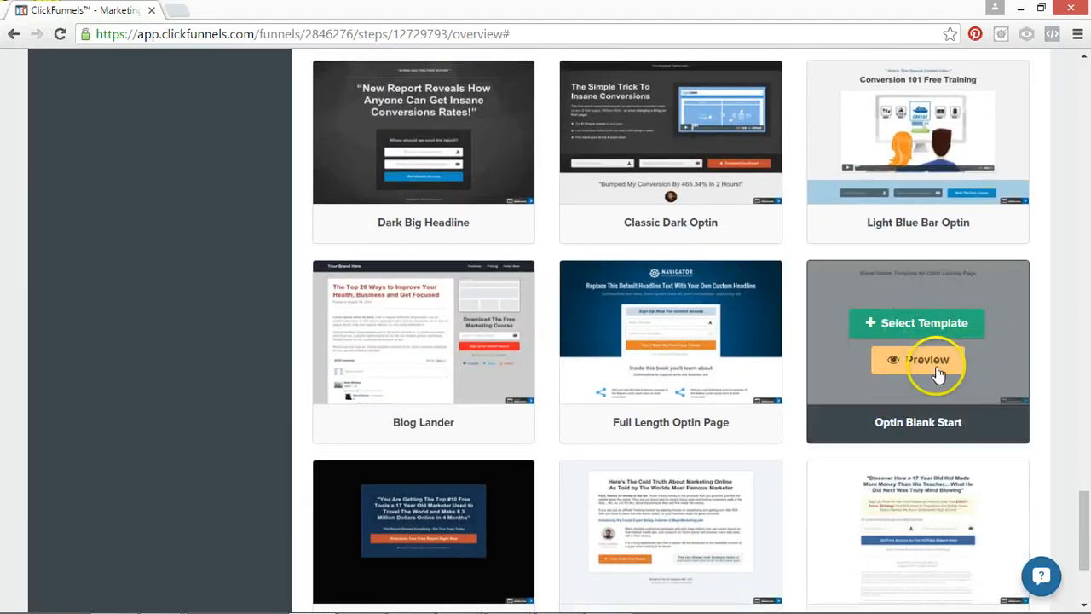
left_click(921, 328)
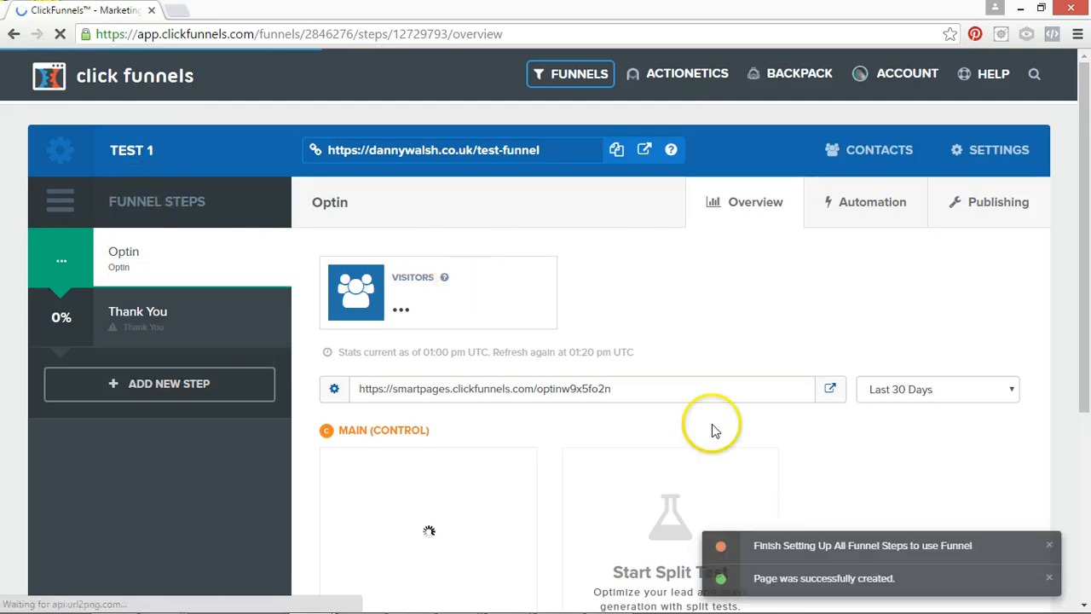
Review the Optin step's overview and compare the funnel's public URL with the step's own page URL.
scroll(1087, 113, "down", 2)
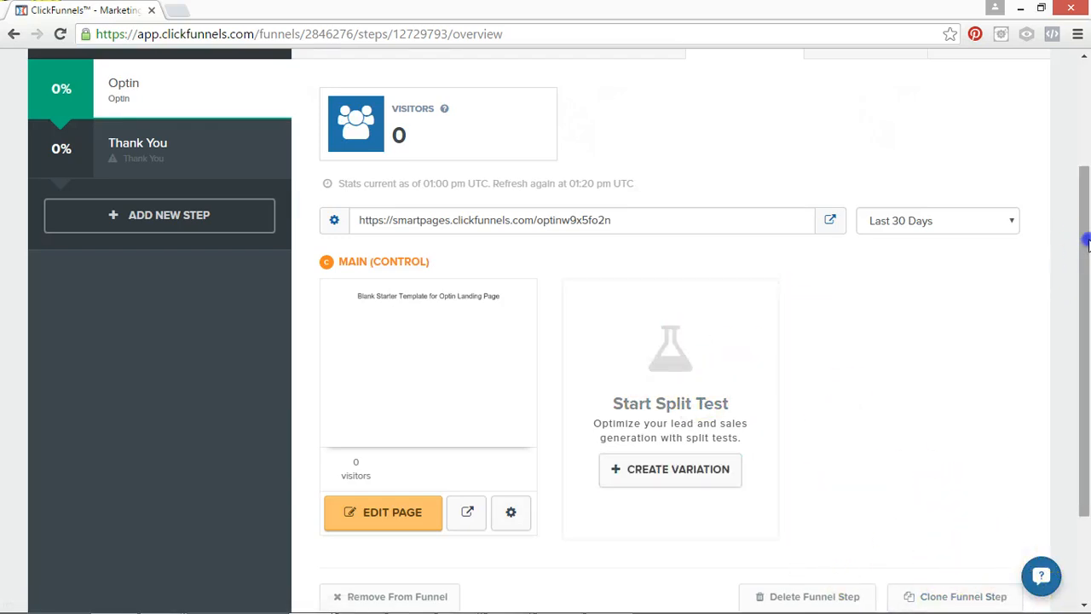
scroll(750, 280, "up", 2)
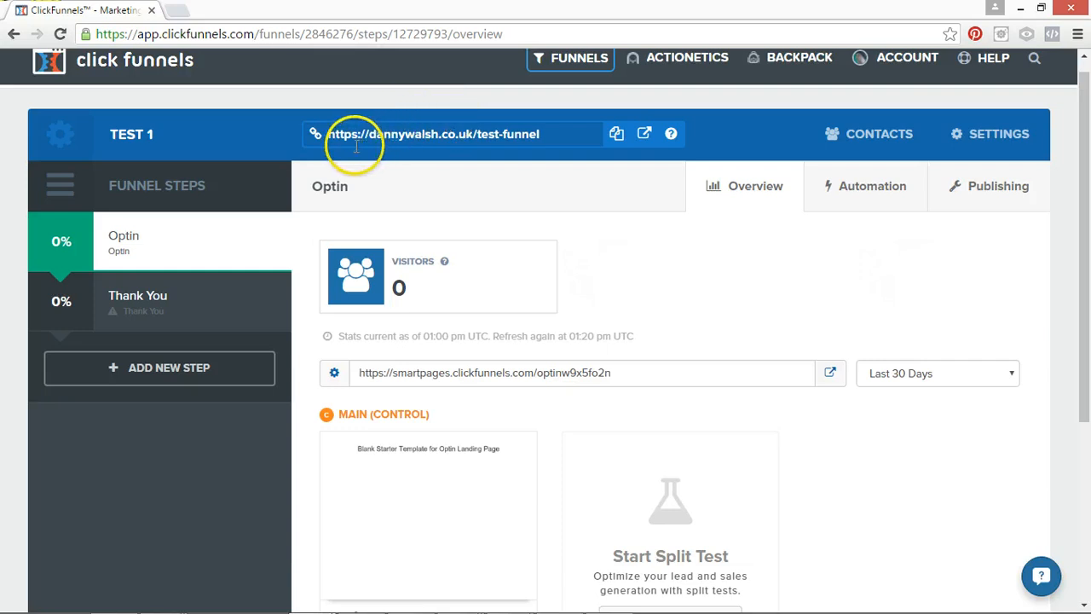
left_click(327, 132)
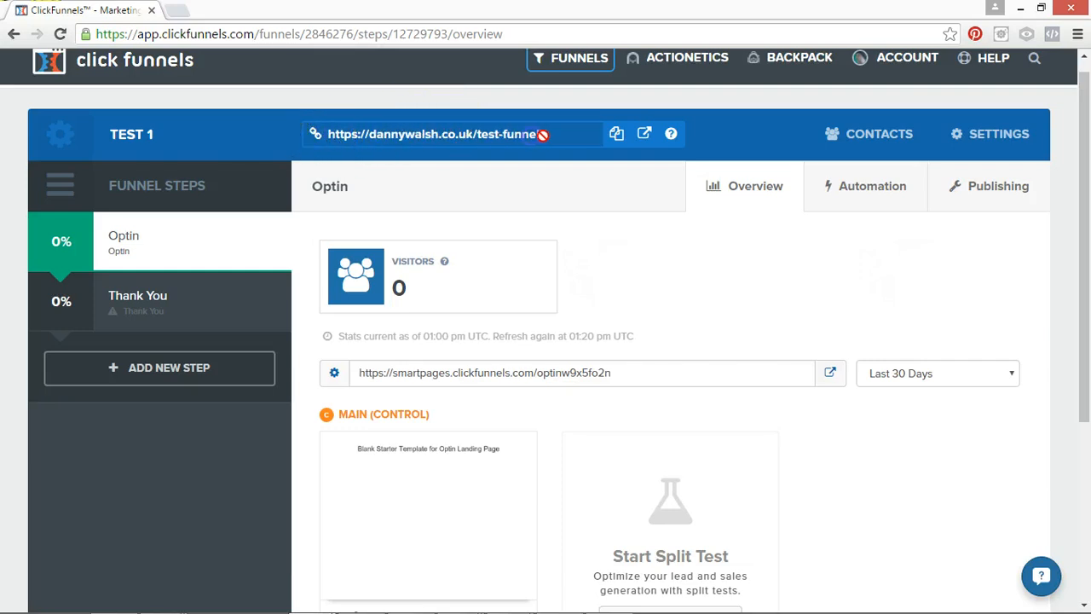
left_click_drag(542, 135, 547, 134)
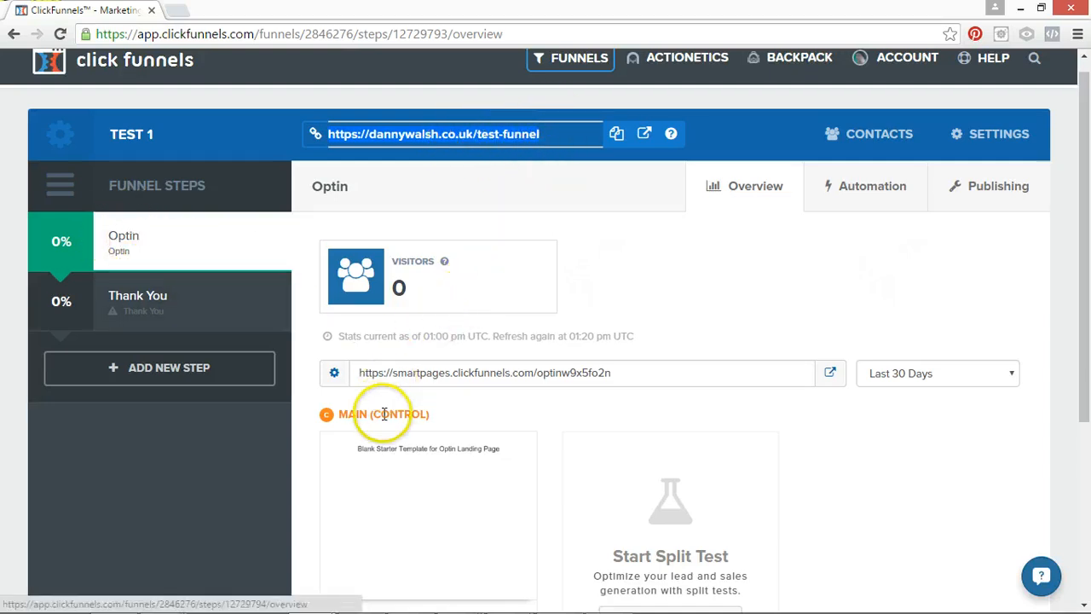
left_click_drag(359, 373, 592, 382)
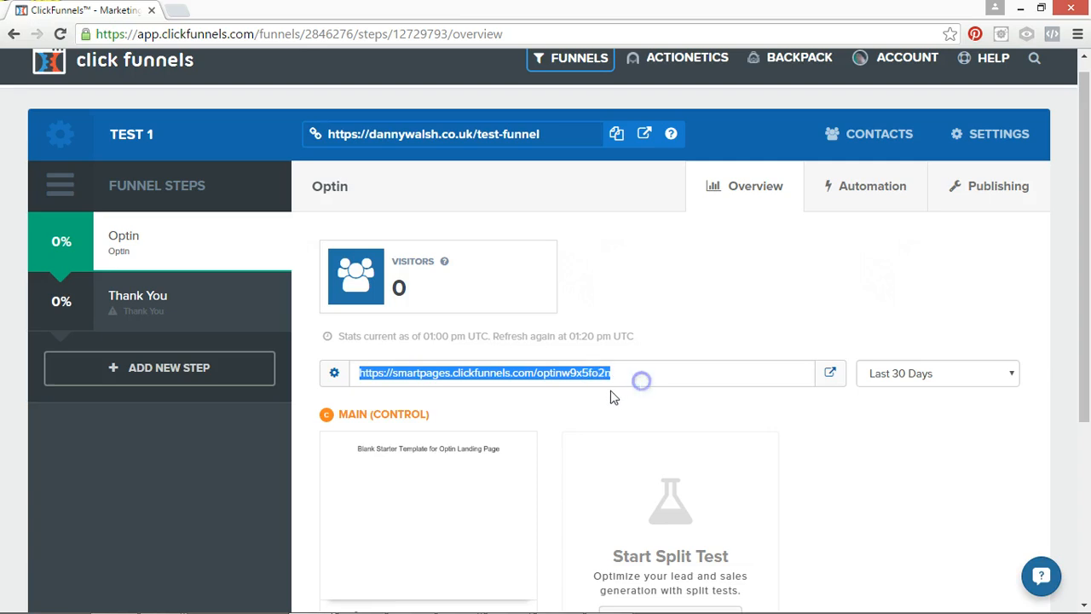
left_click(594, 375)
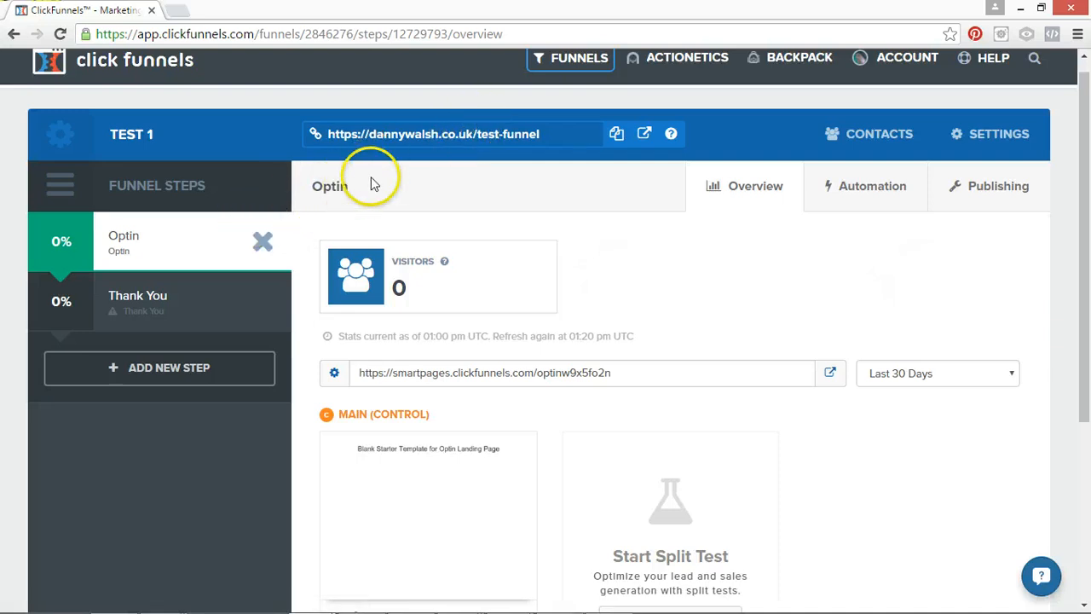
left_click(422, 134)
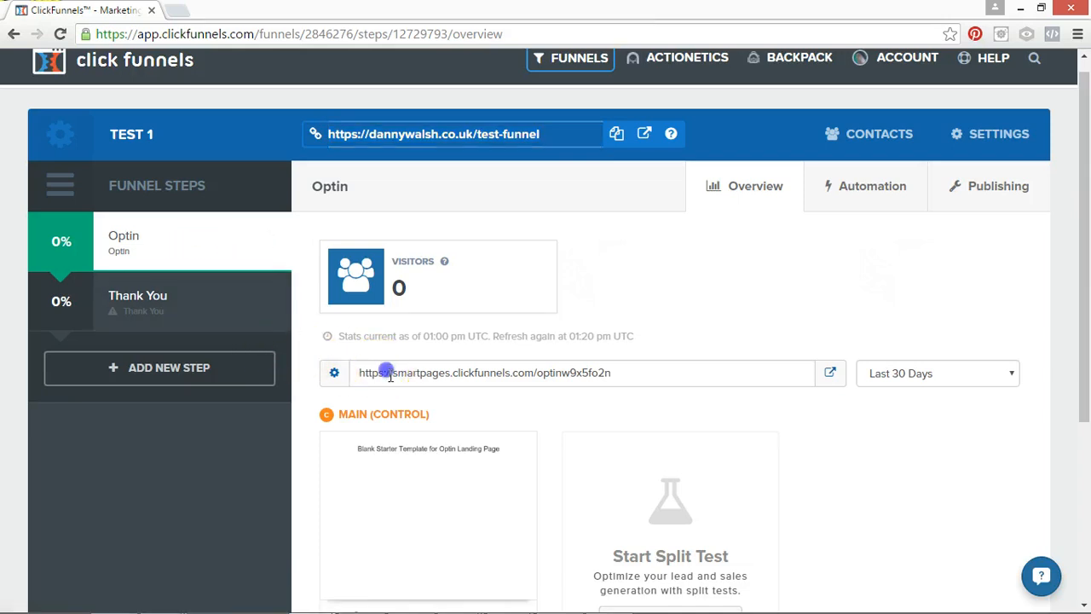
left_click(638, 375)
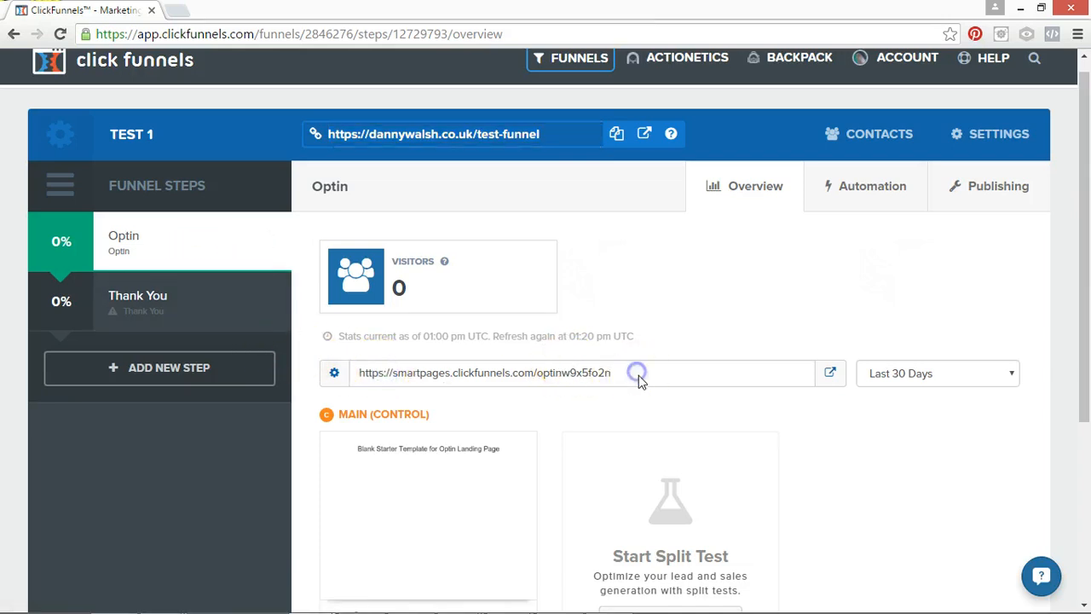
Set the Optin step's domain to the same one as the funnel and its path to test-funnel-welcome-page, and save the step.
left_click(334, 375)
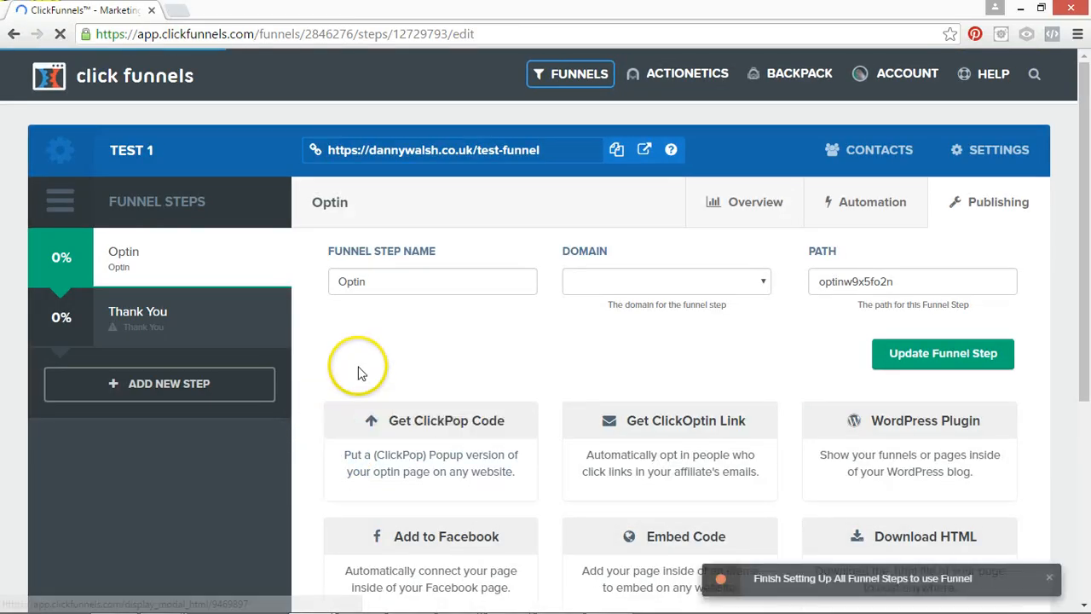
left_click(439, 150)
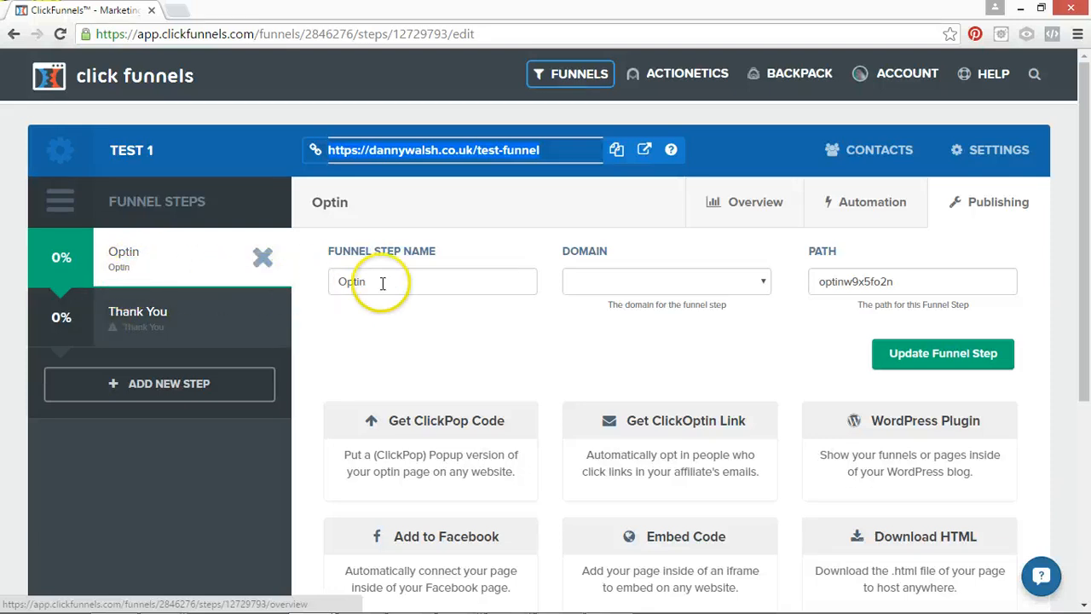
left_click_drag(380, 282, 317, 284)
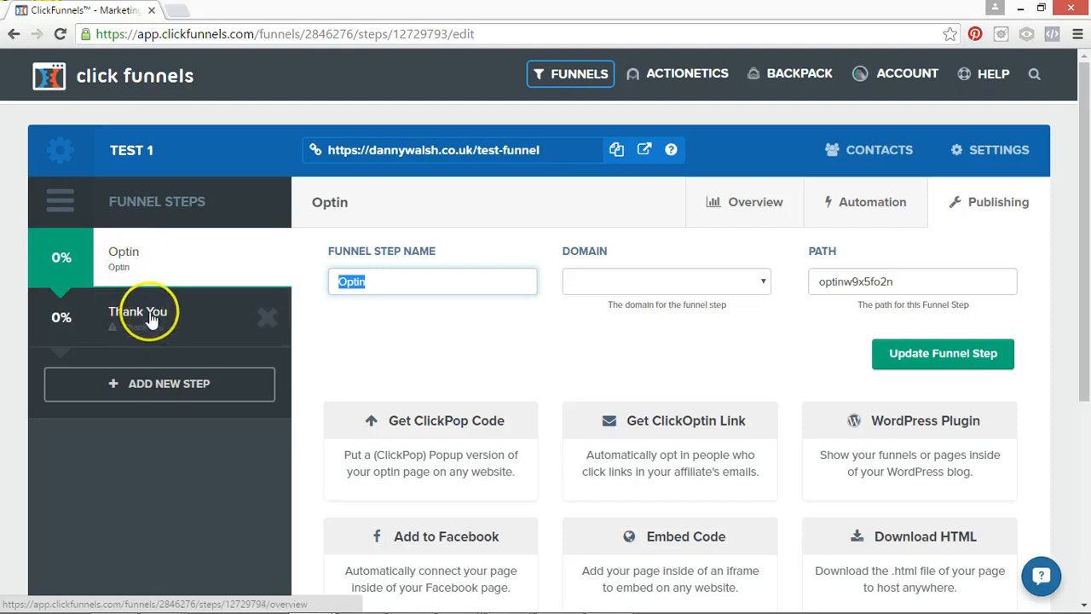
left_click(619, 279)
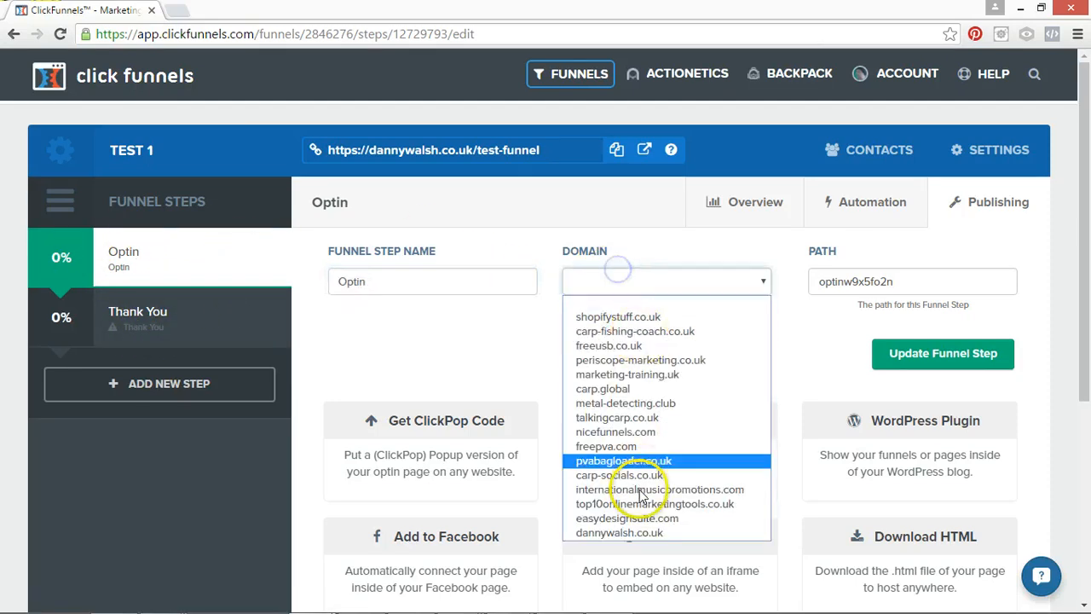
left_click(635, 534)
left_click_drag(886, 281, 805, 284)
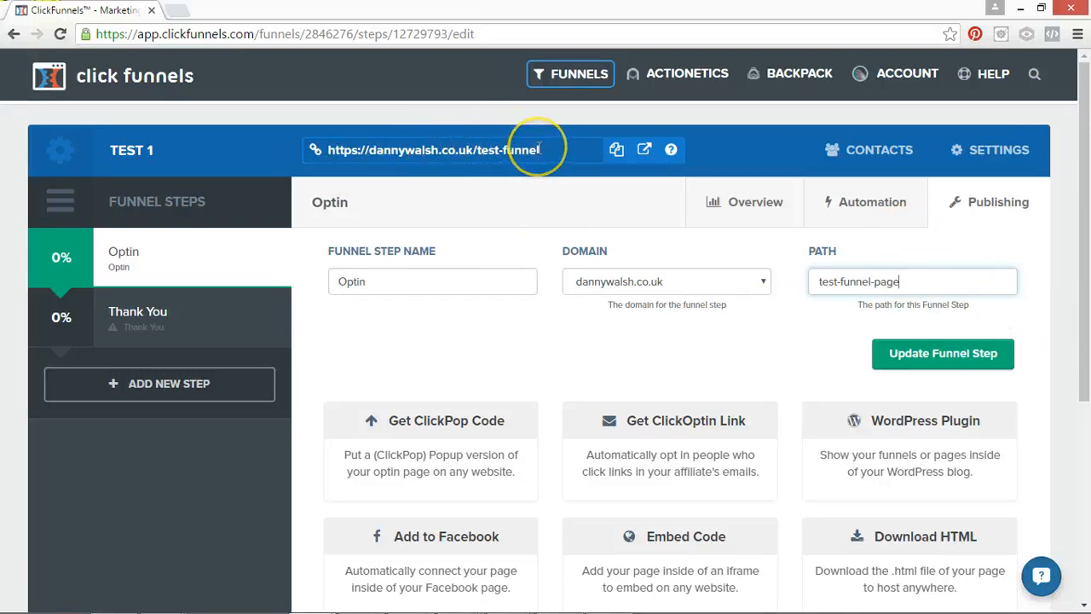
left_click(937, 287)
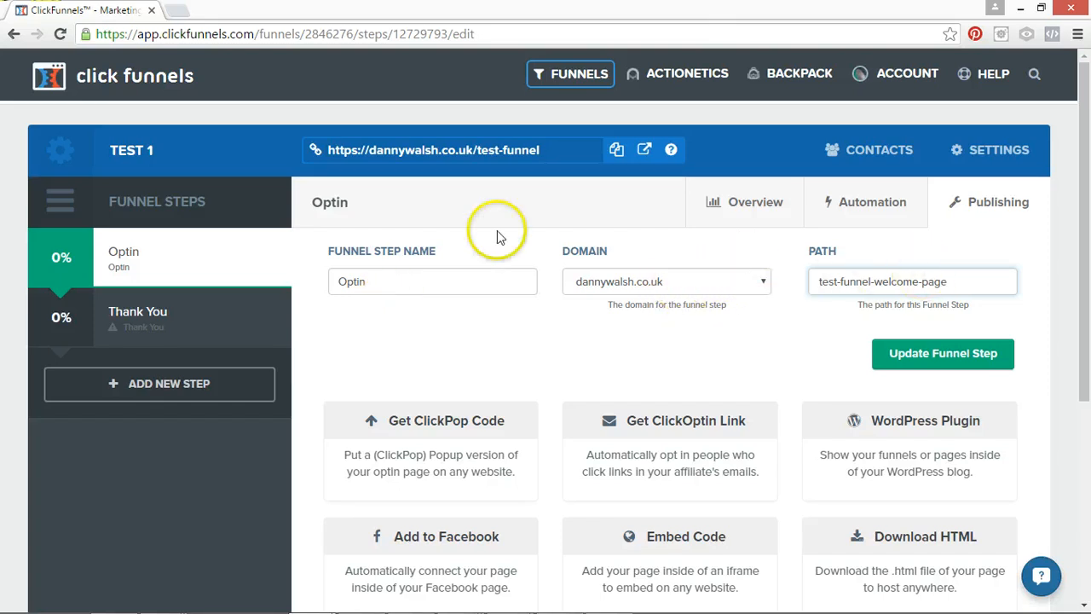
left_click(540, 152)
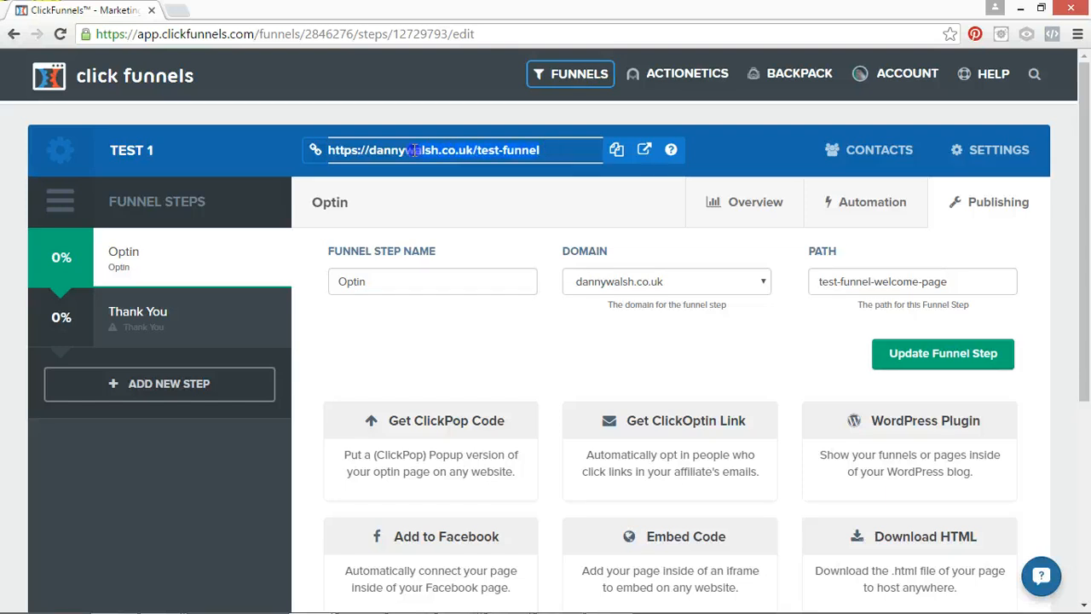
left_click(971, 353)
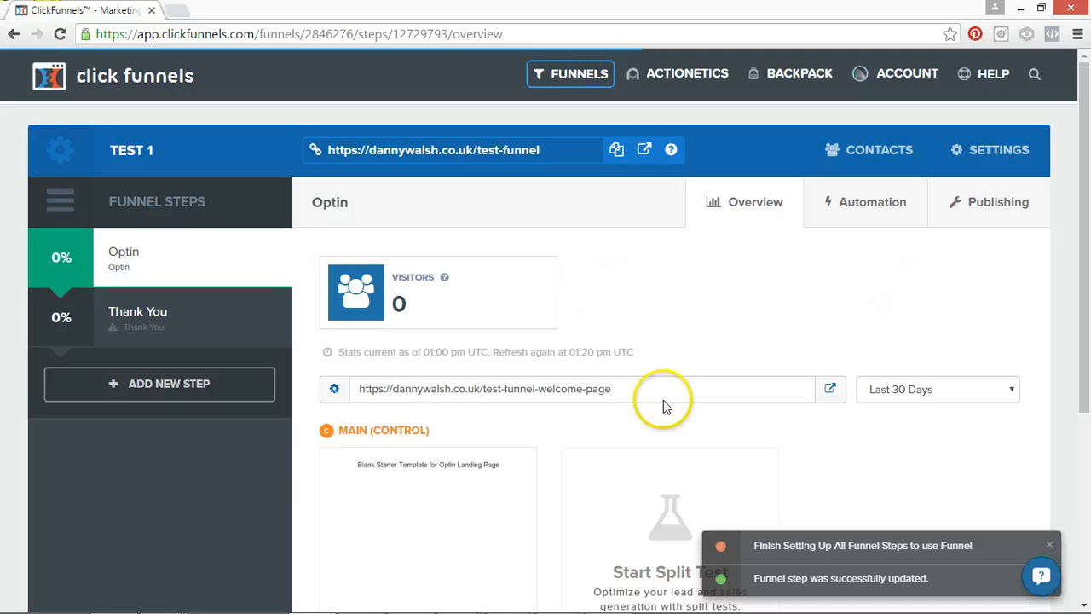
Look over the Optin step's overview and compare its updated page URL with the funnel URL.
left_click_drag(1083, 243, 1085, 372)
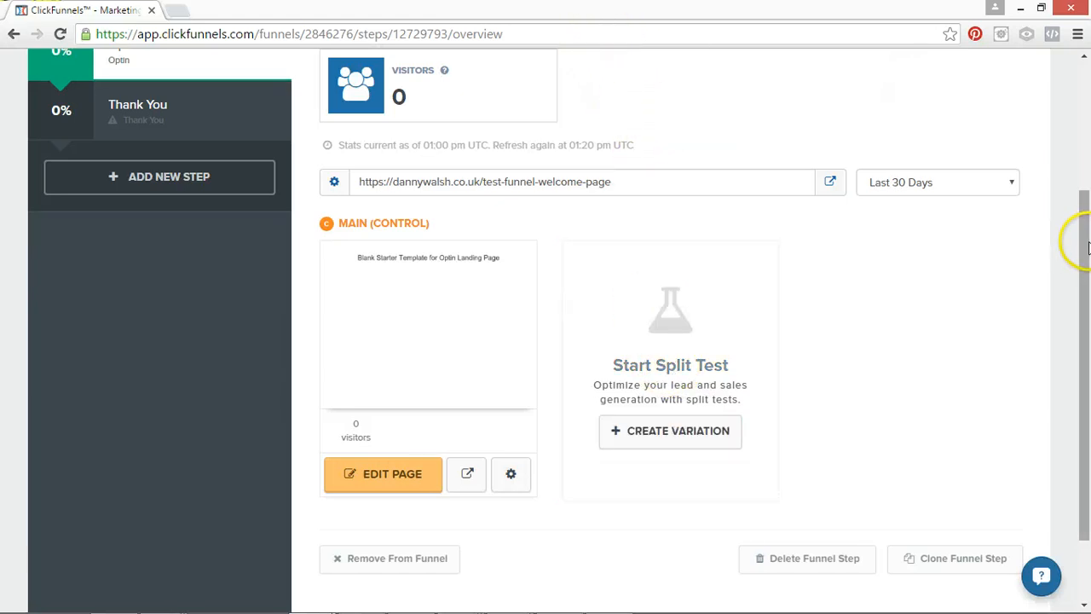
left_click_drag(1087, 248, 1082, 135)
left_click(571, 108)
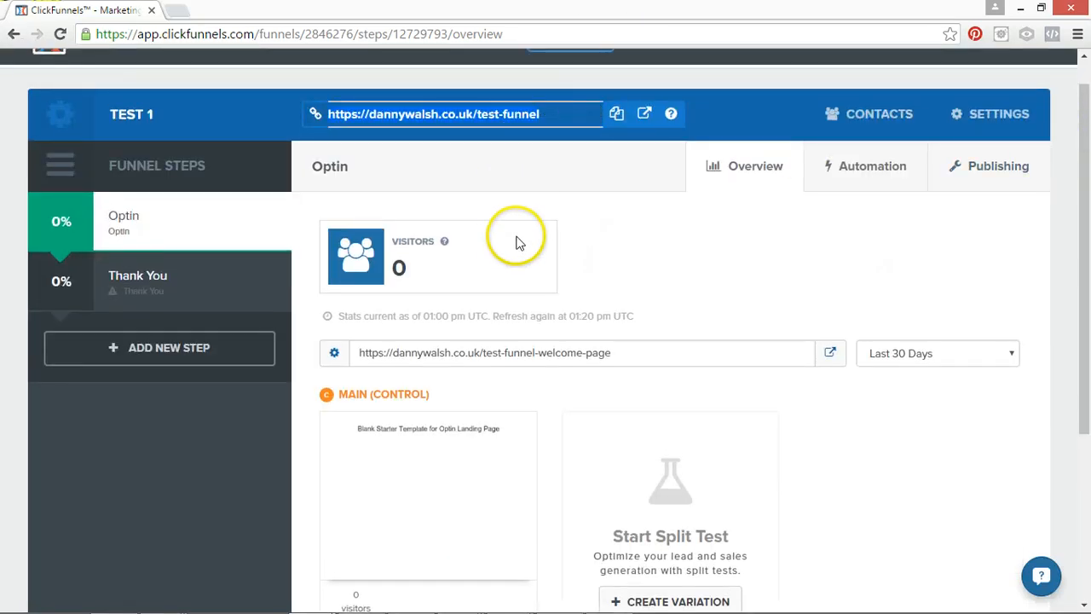
left_click(614, 350)
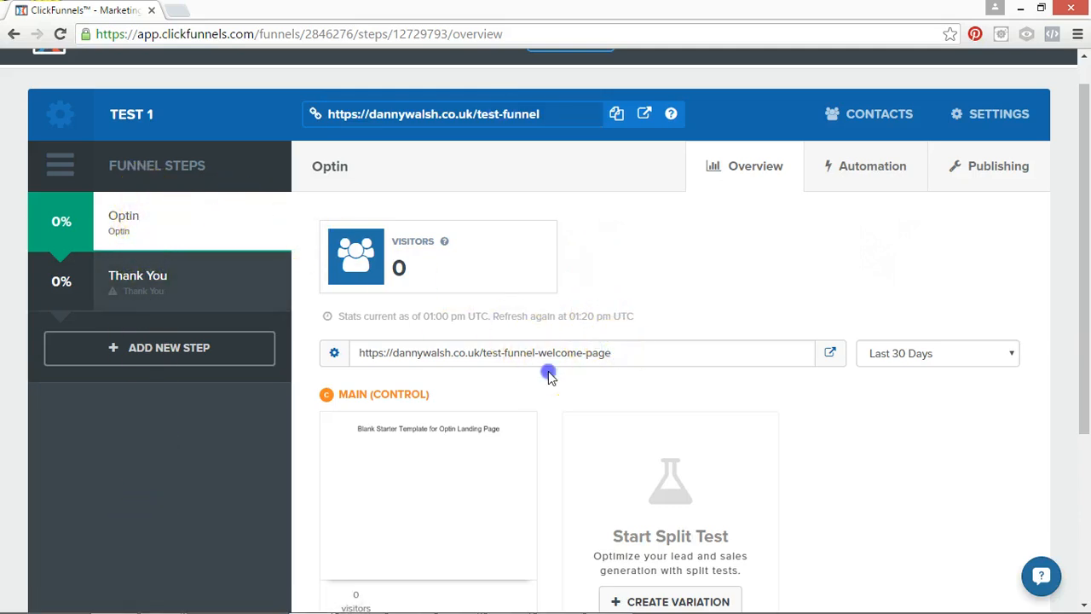
In the control page's settings, select the funnel's domain, set the path to test-funnel-welcome-page-v1, and update the page.
left_click_drag(1084, 237, 1084, 388)
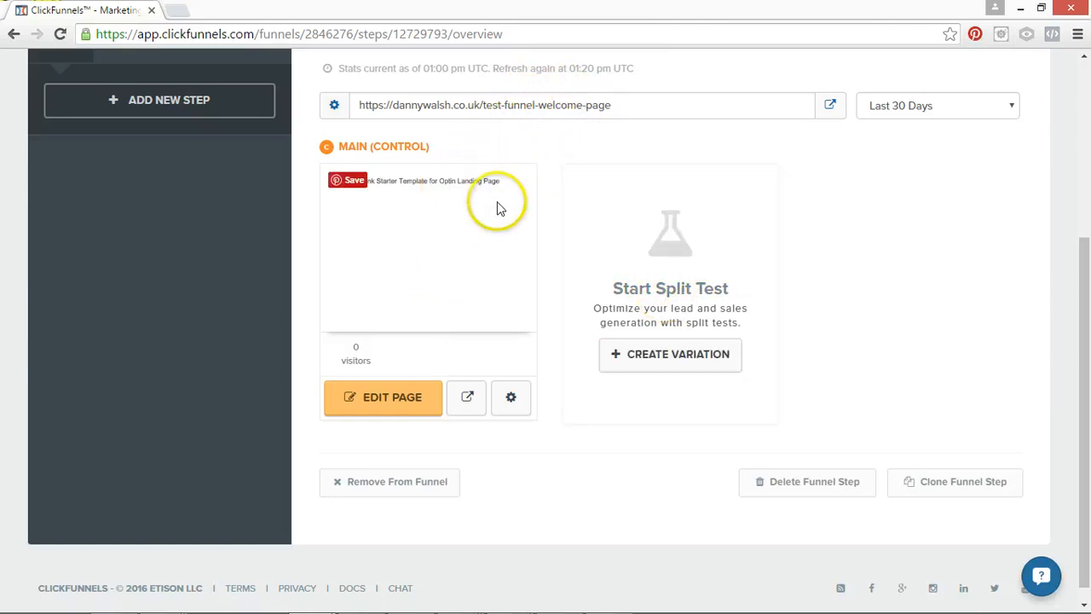
left_click(512, 399)
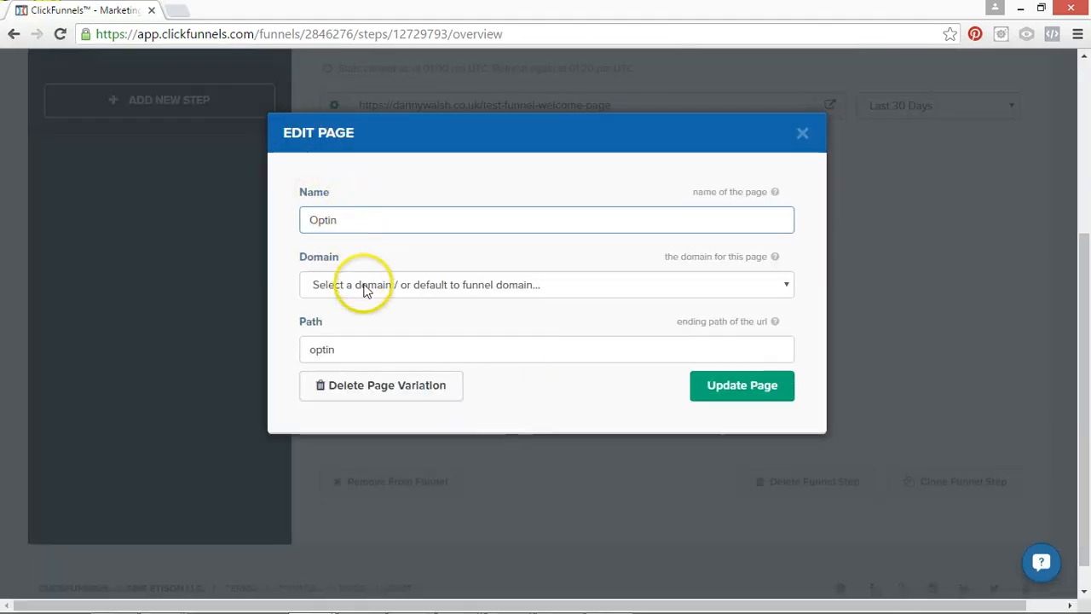
left_click(364, 288)
left_click(359, 255)
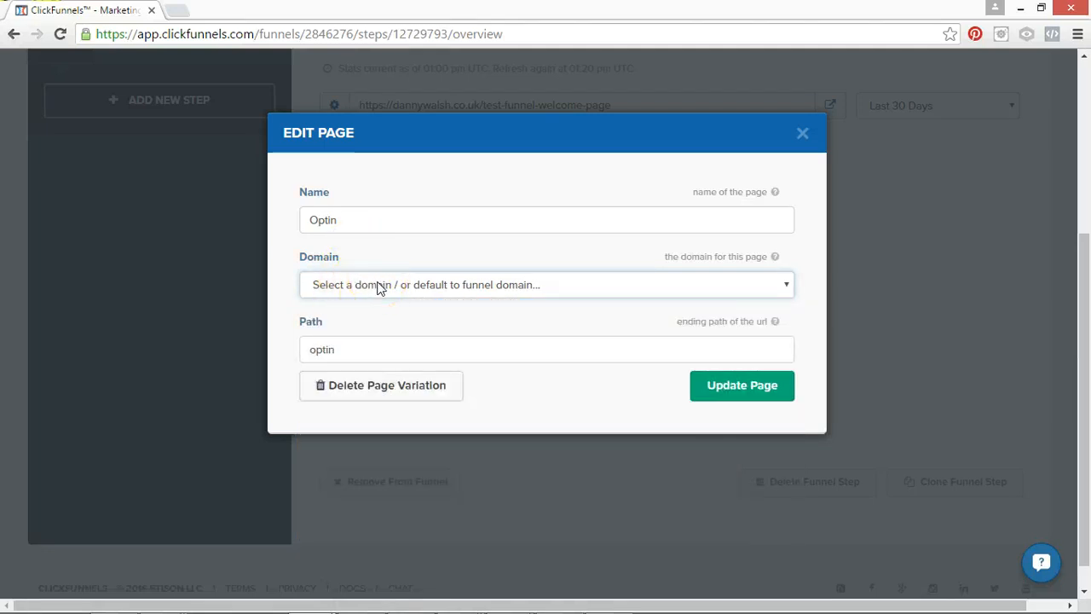
left_click(380, 289)
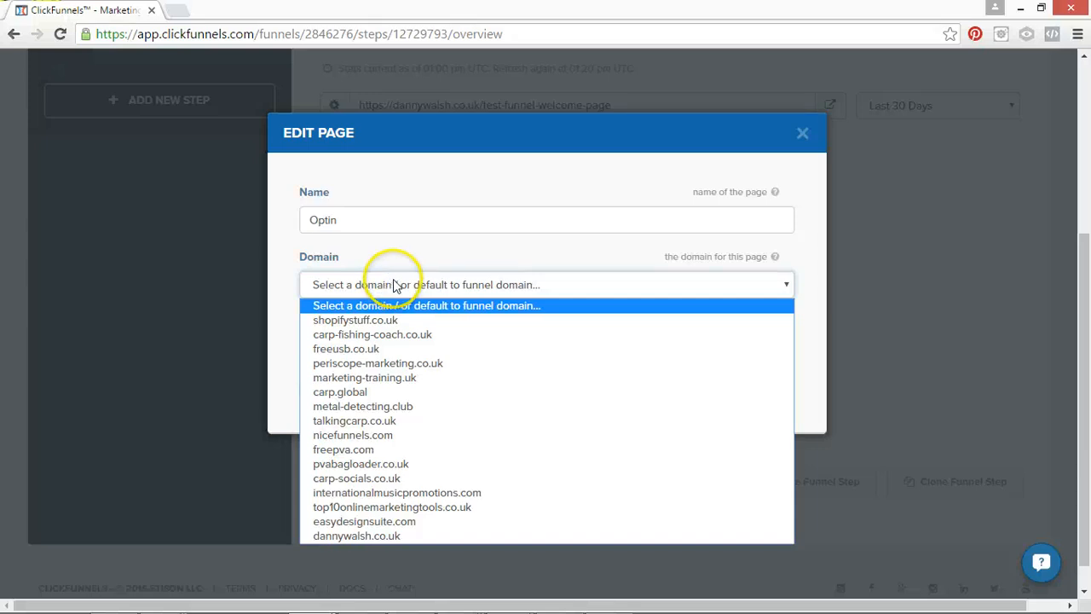
left_click(394, 285)
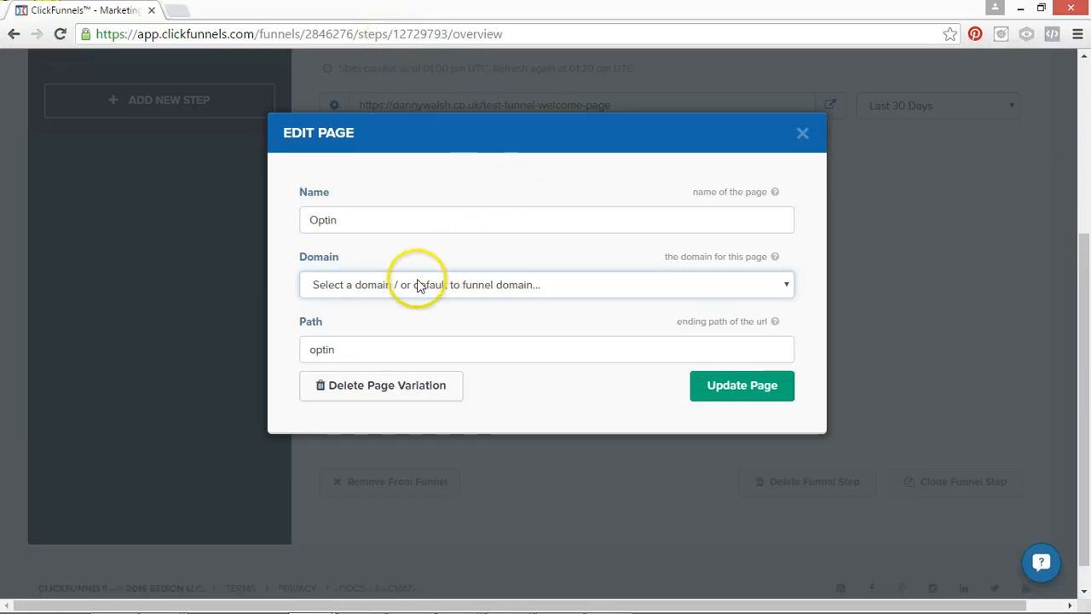
left_click(368, 290)
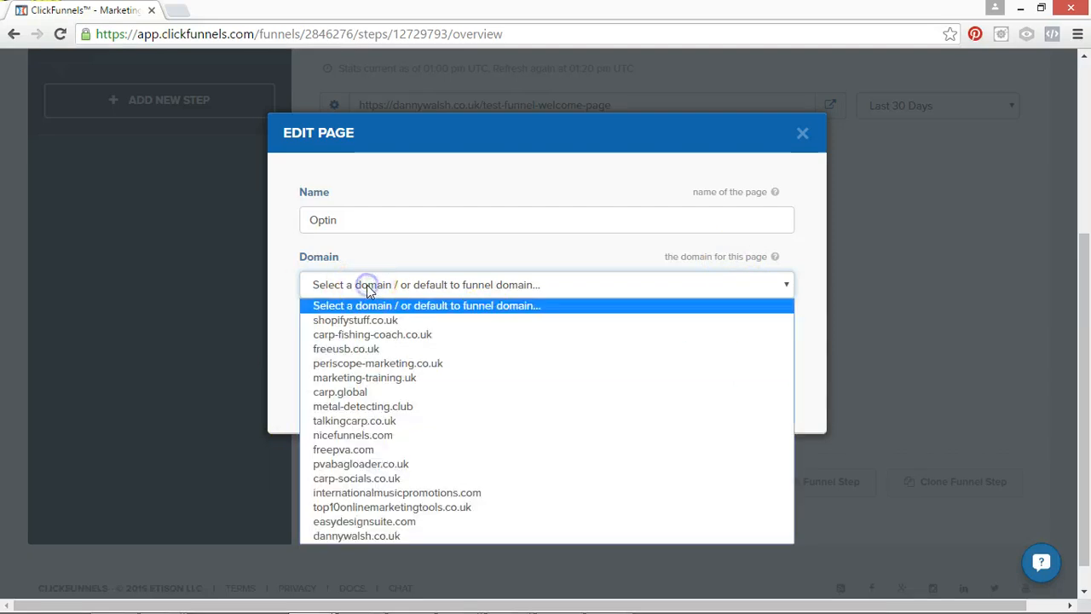
left_click(377, 536)
left_click(359, 349)
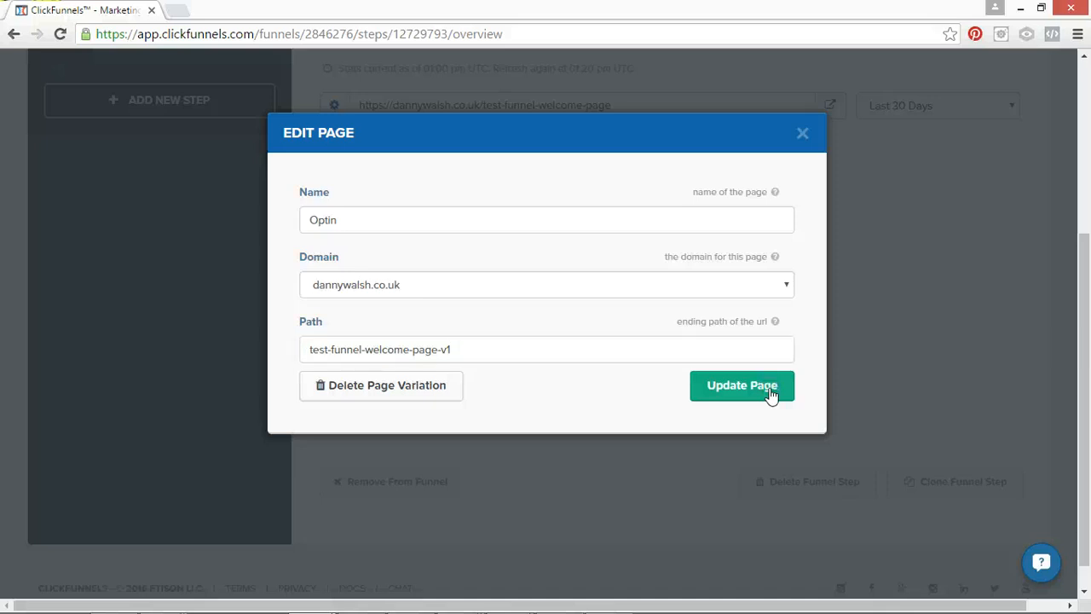
left_click(741, 385)
Check the funnel and step URLs, visit the live funnel URL to see which page it loads, and return to the funnel editor.
left_click_drag(1076, 304, 1086, 165)
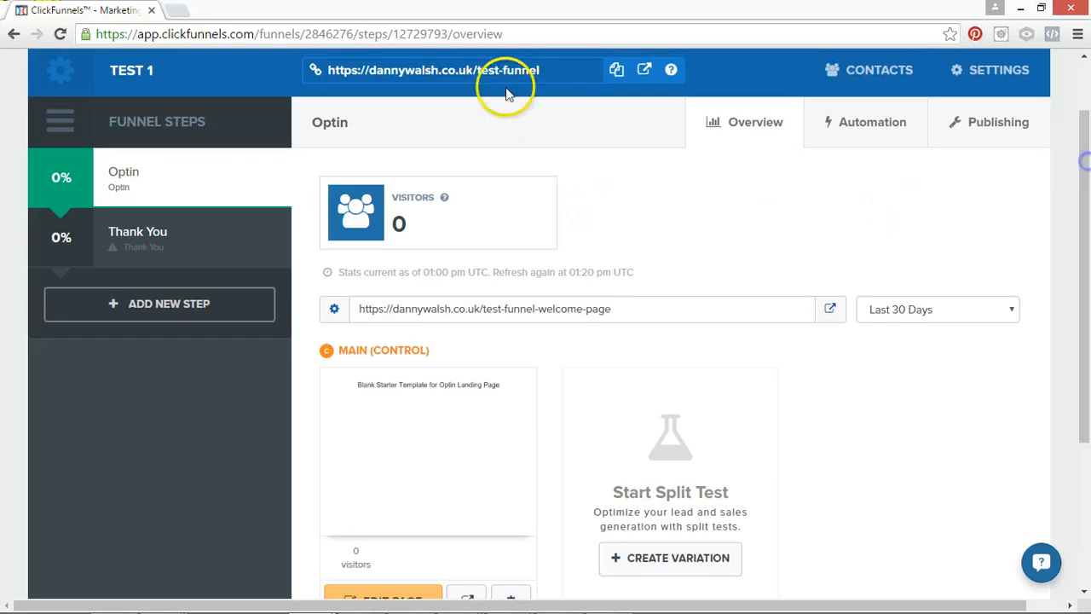
left_click(342, 70)
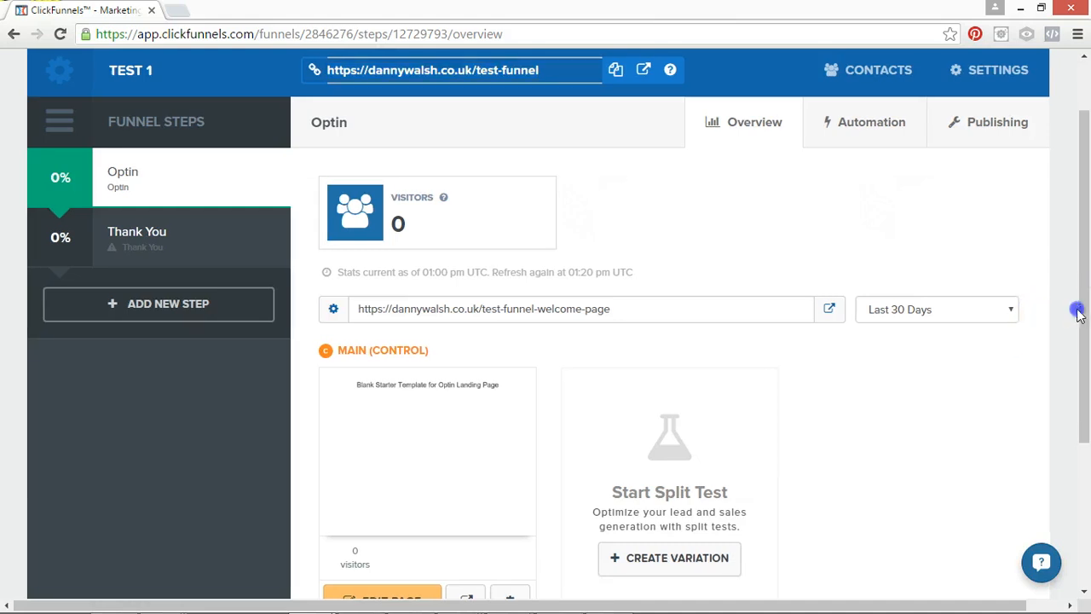
scroll(1079, 310, "down", 1)
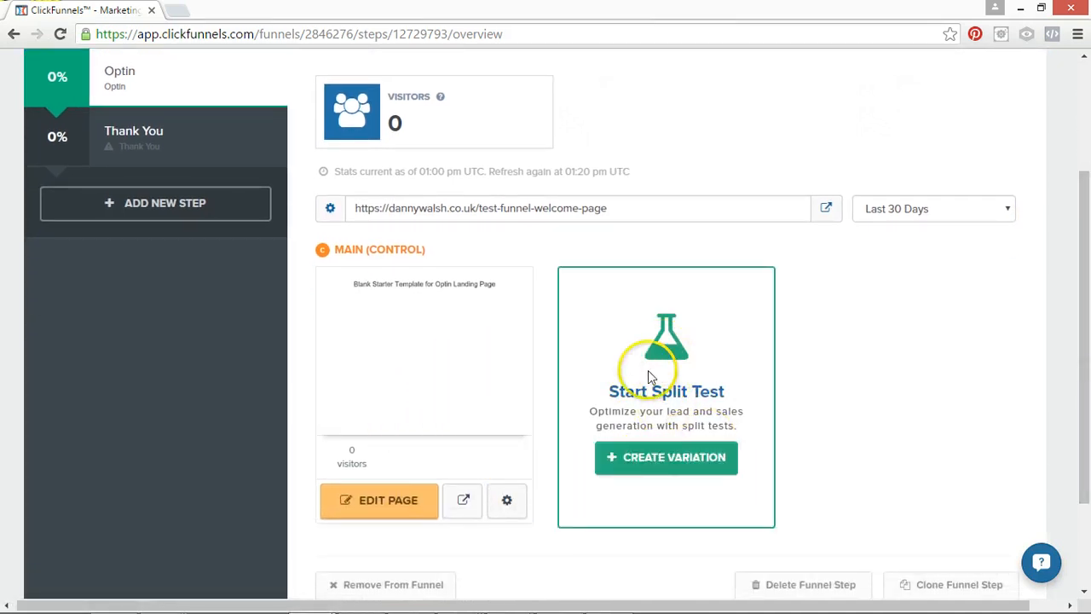
scroll(1076, 355, "up", 2)
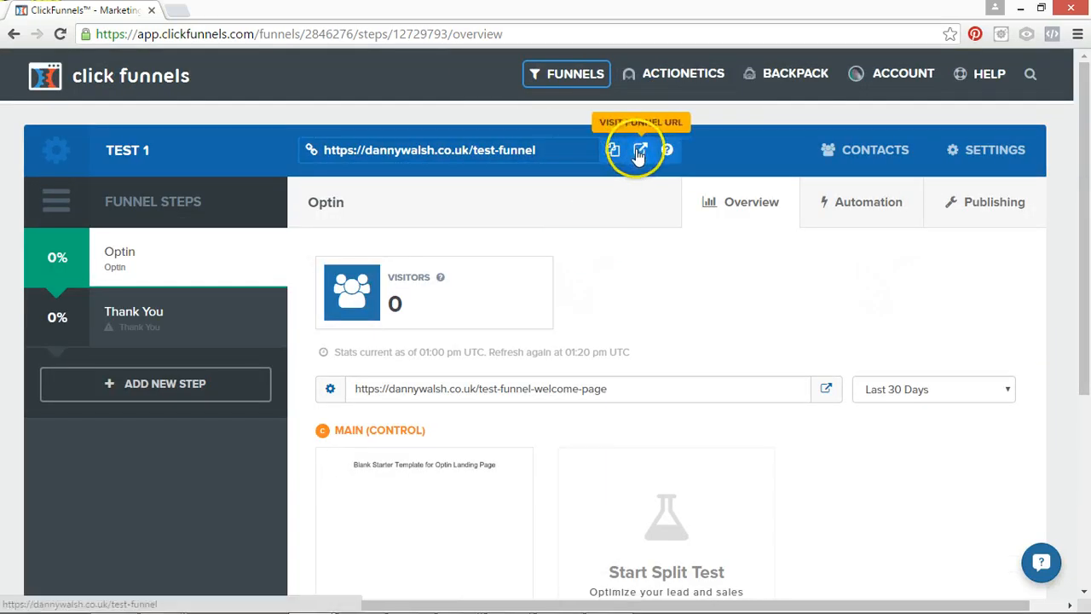
left_click(637, 150)
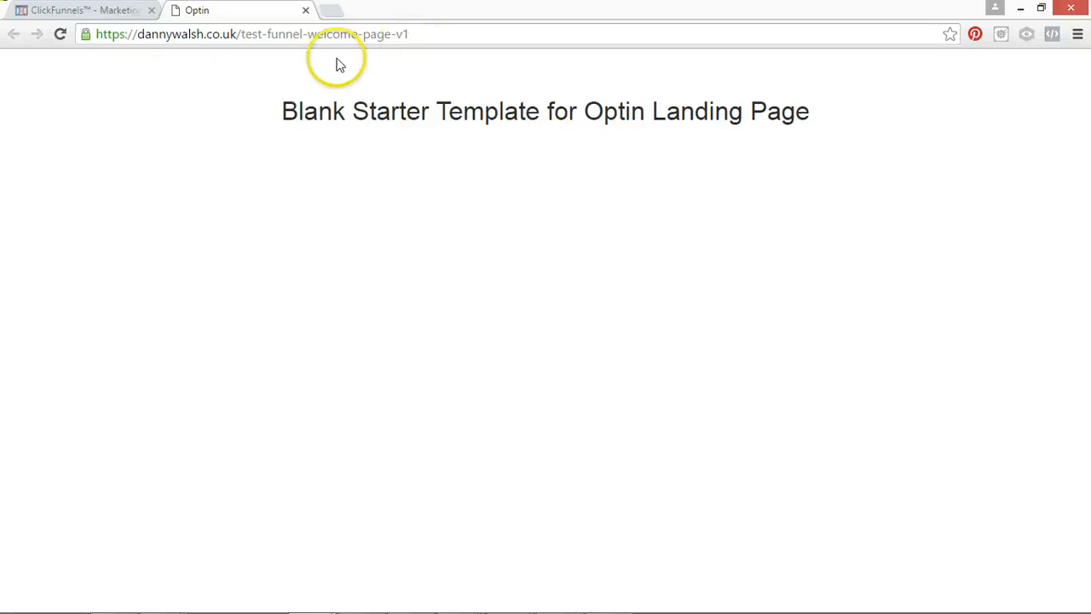
left_click(107, 16)
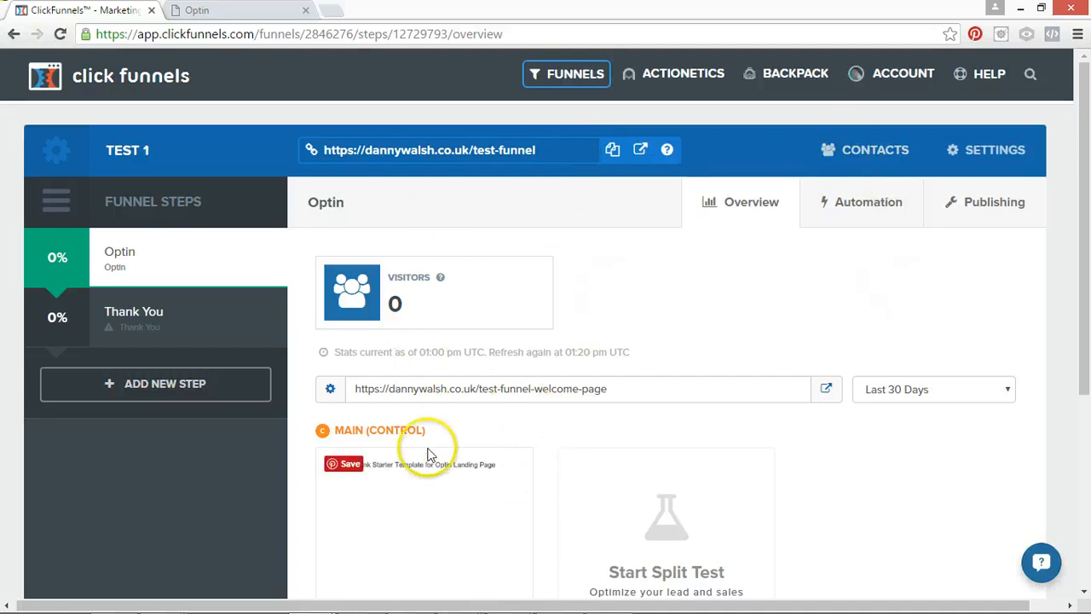
Delete the existing Thank You step from the funnel and confirm the deletion.
mouse_move(262, 362)
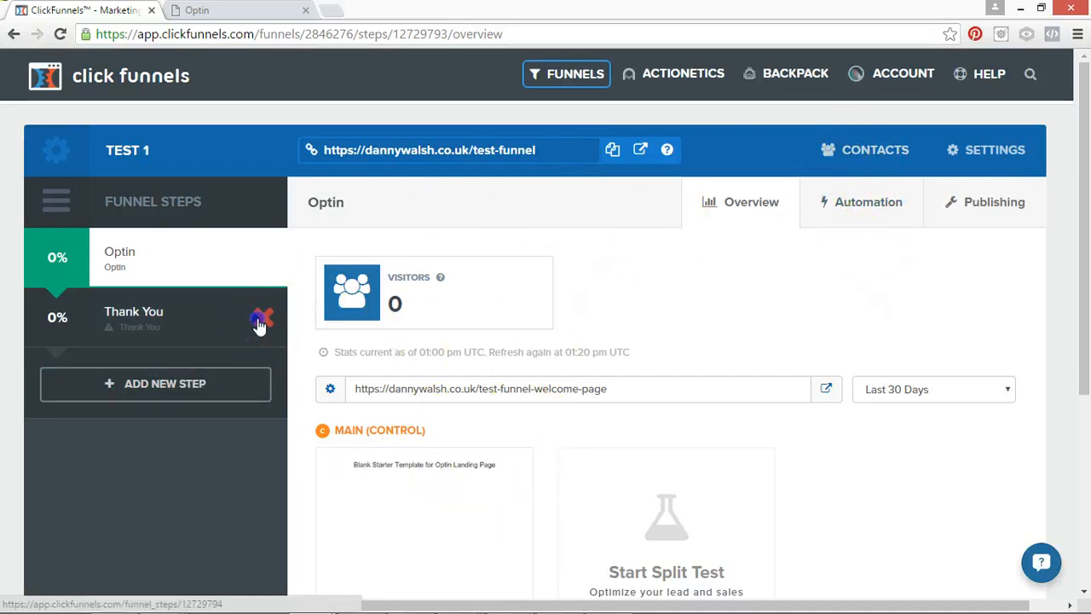
left_click(260, 322)
left_click(610, 140)
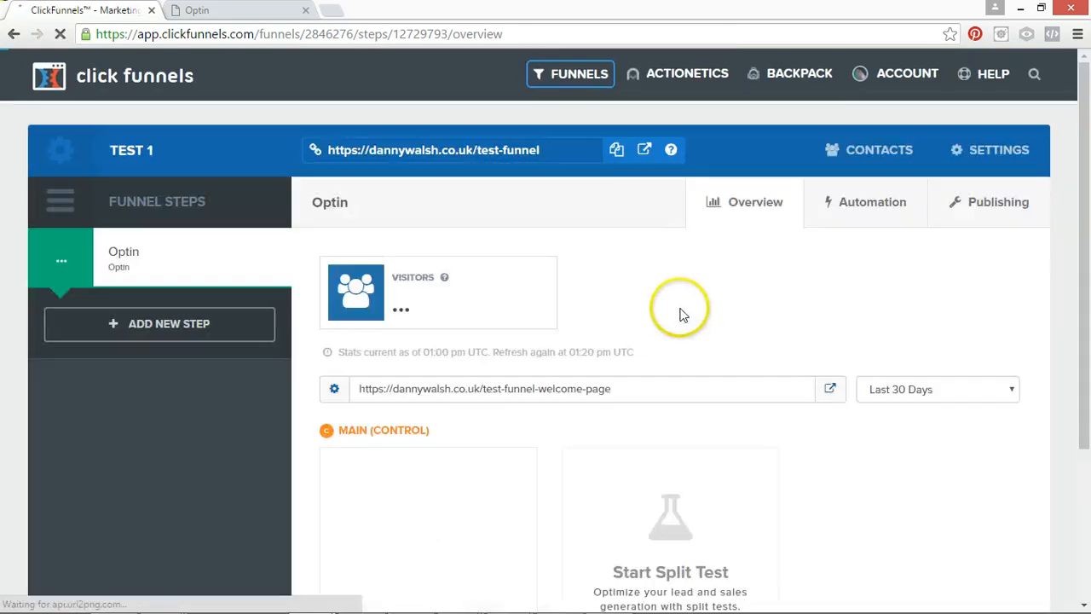
Create a new funnel step named Thank You with the path test-funnel-thank-you-page.
left_click(181, 324)
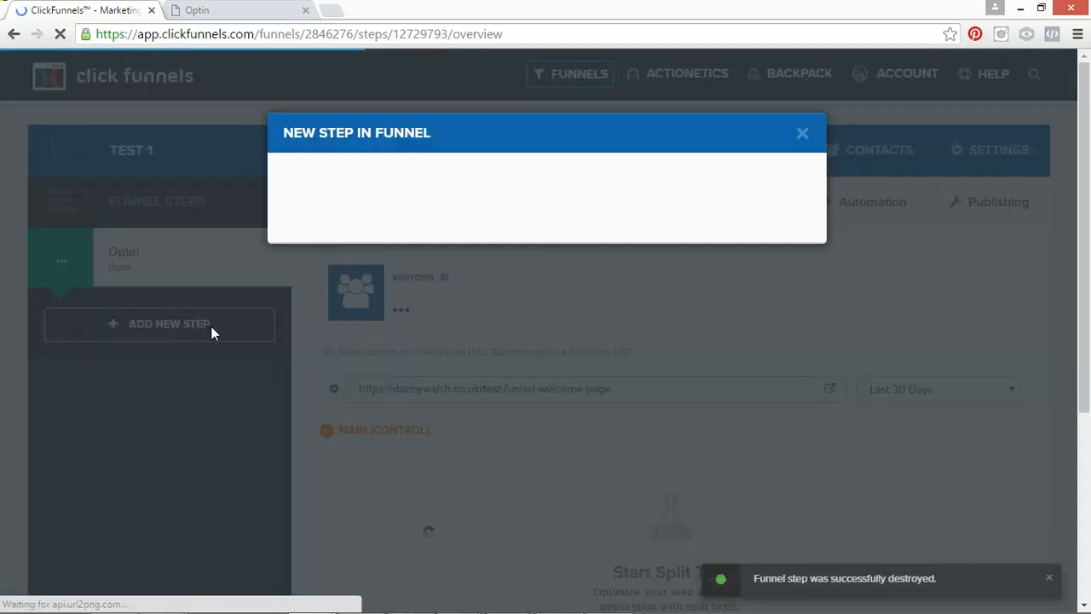
left_click(426, 227)
type("T")
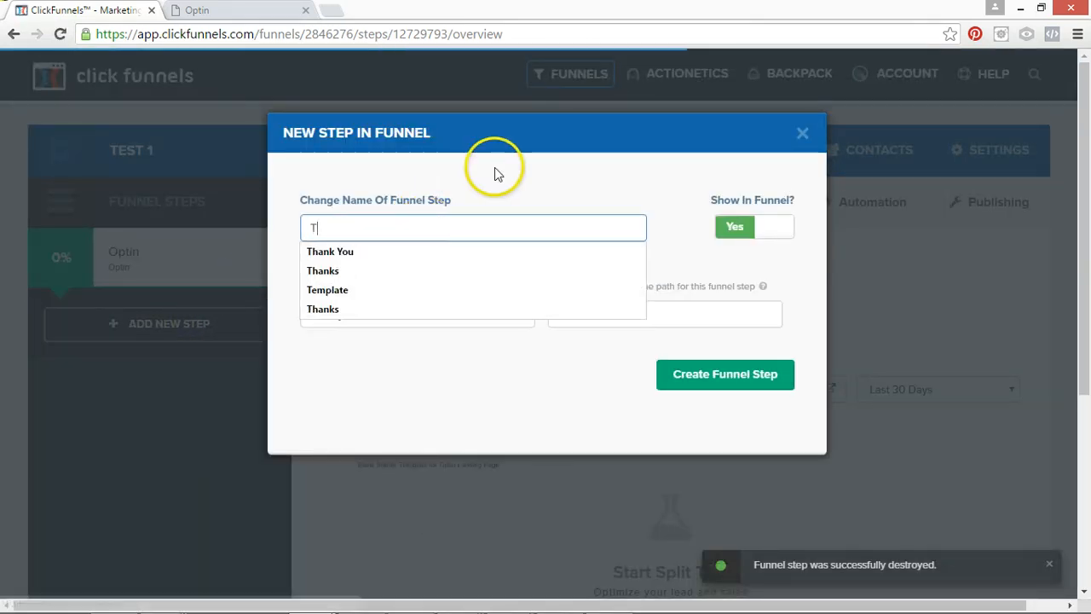
type("hank You")
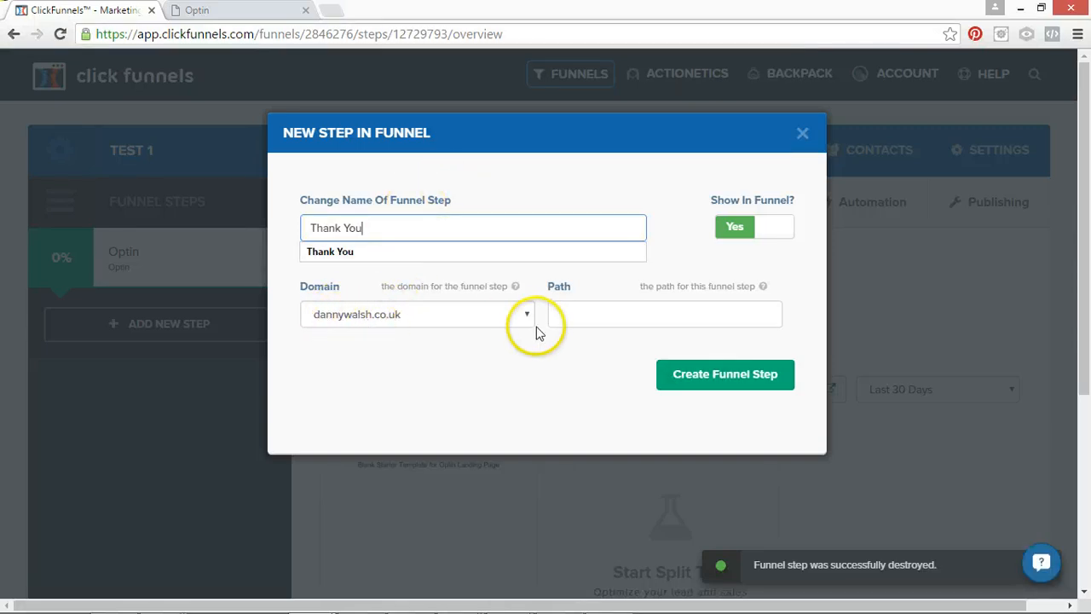
left_click(570, 315)
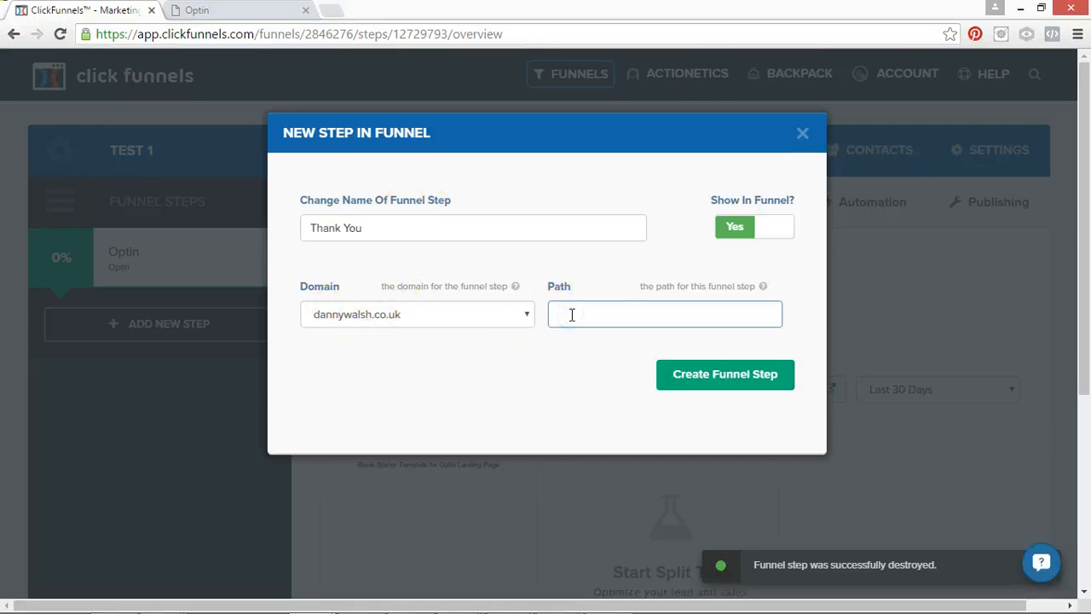
type("test")
left_click(595, 339)
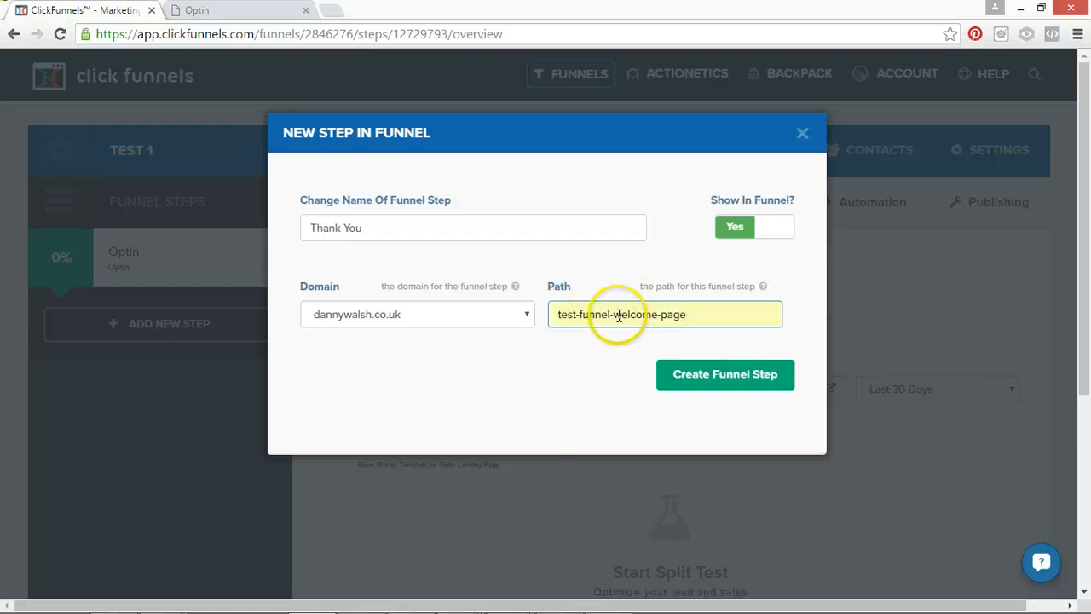
type("thank-you")
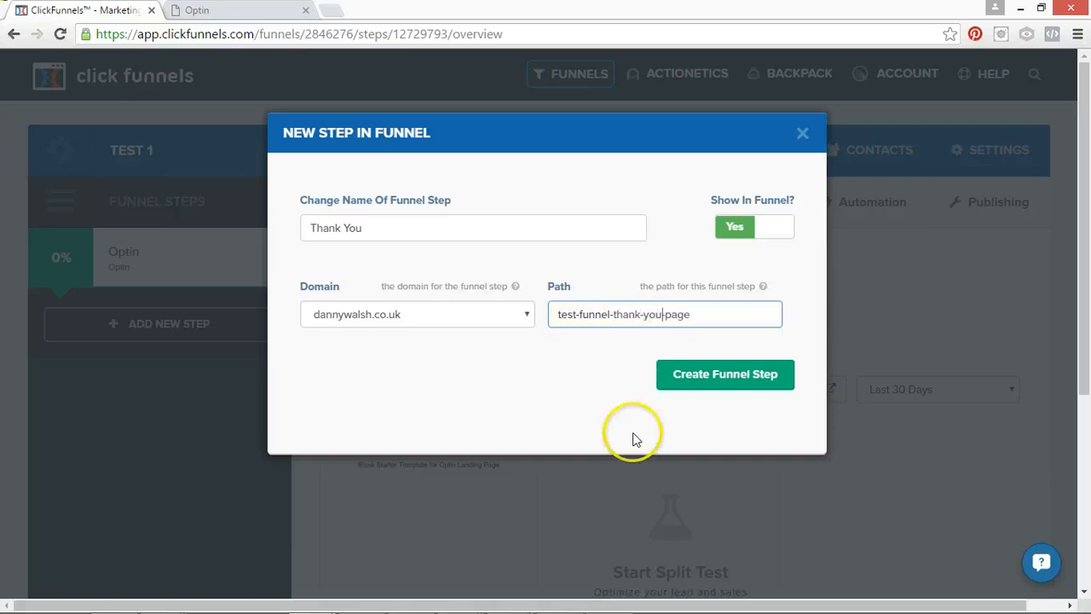
left_click(712, 383)
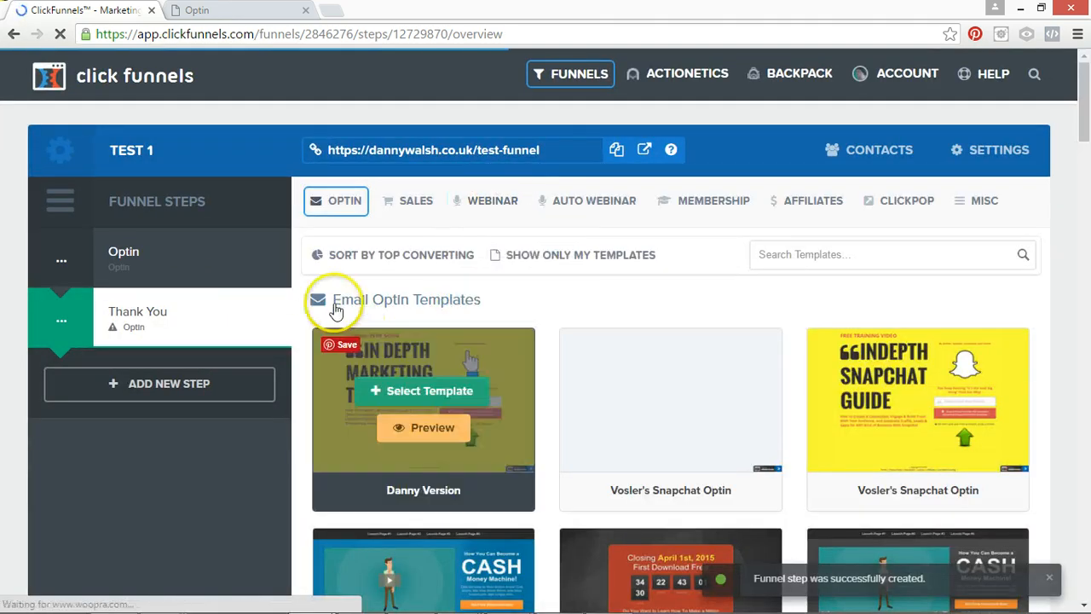
Browse the Thank You page templates and apply the 3 Step Thank You template to the new Thank You step.
mouse_move(375, 198)
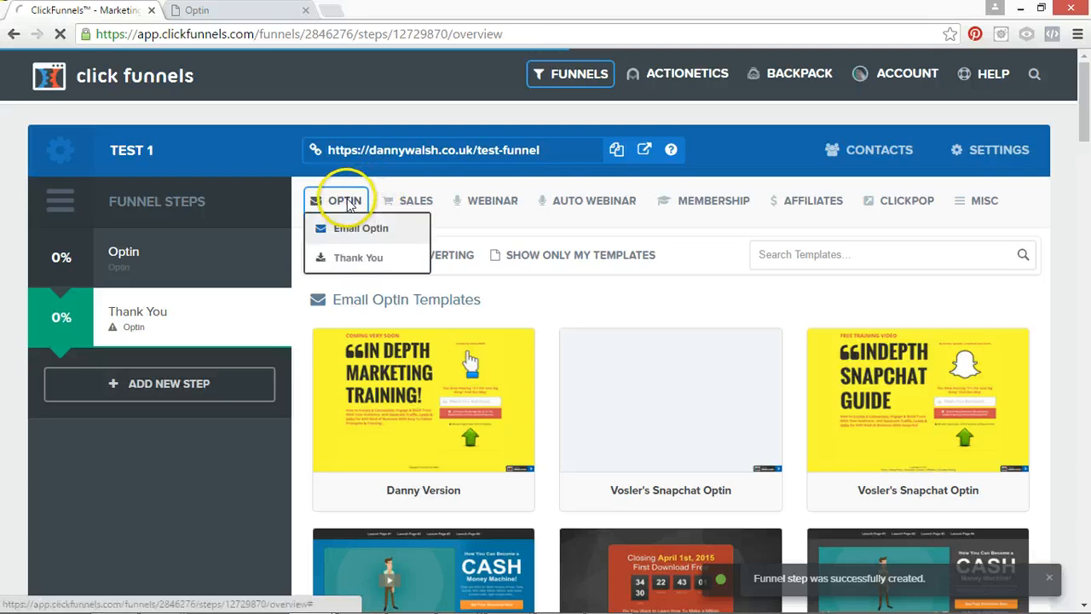
left_click(362, 257)
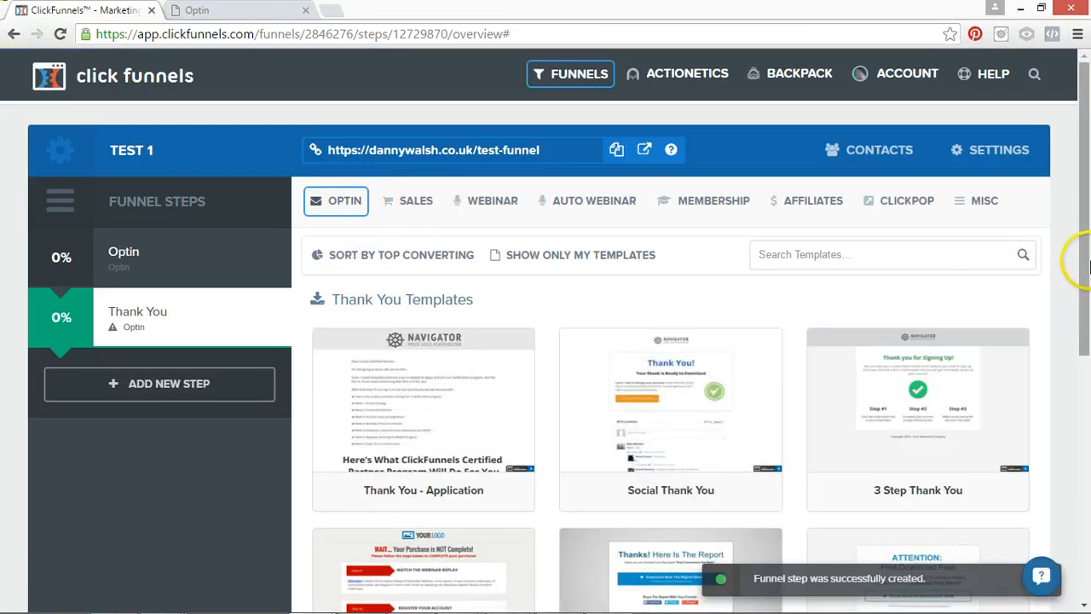
left_click_drag(1081, 253, 1088, 373)
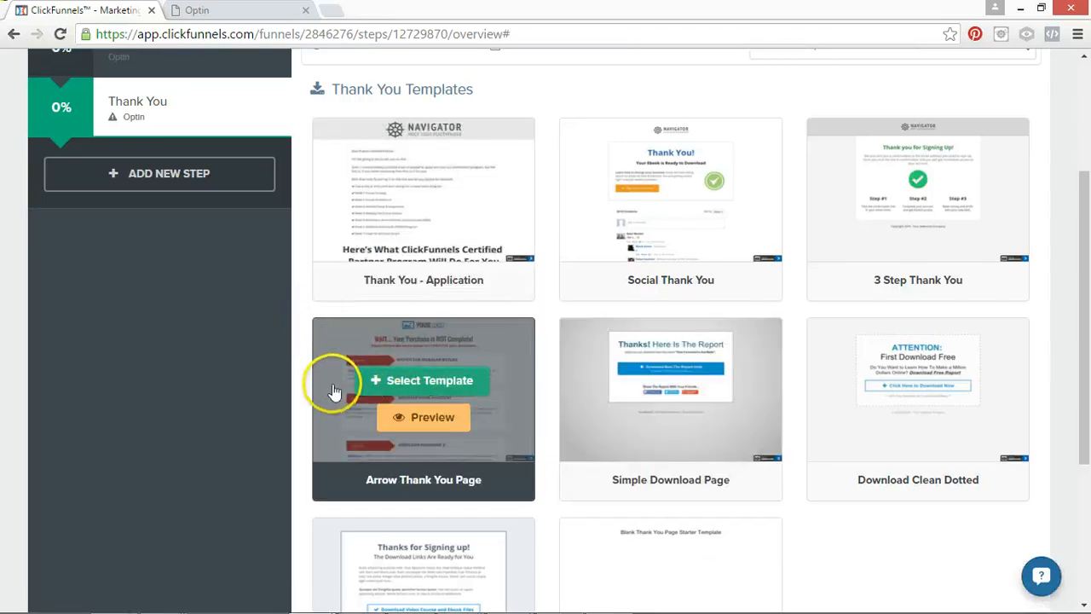
mouse_move(905, 262)
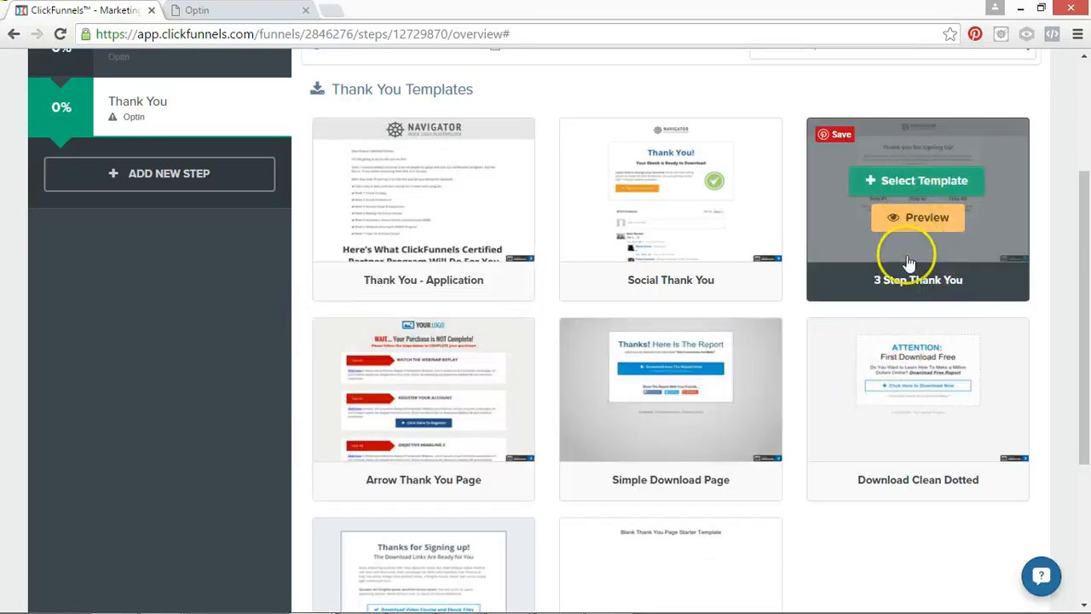
left_click(908, 193)
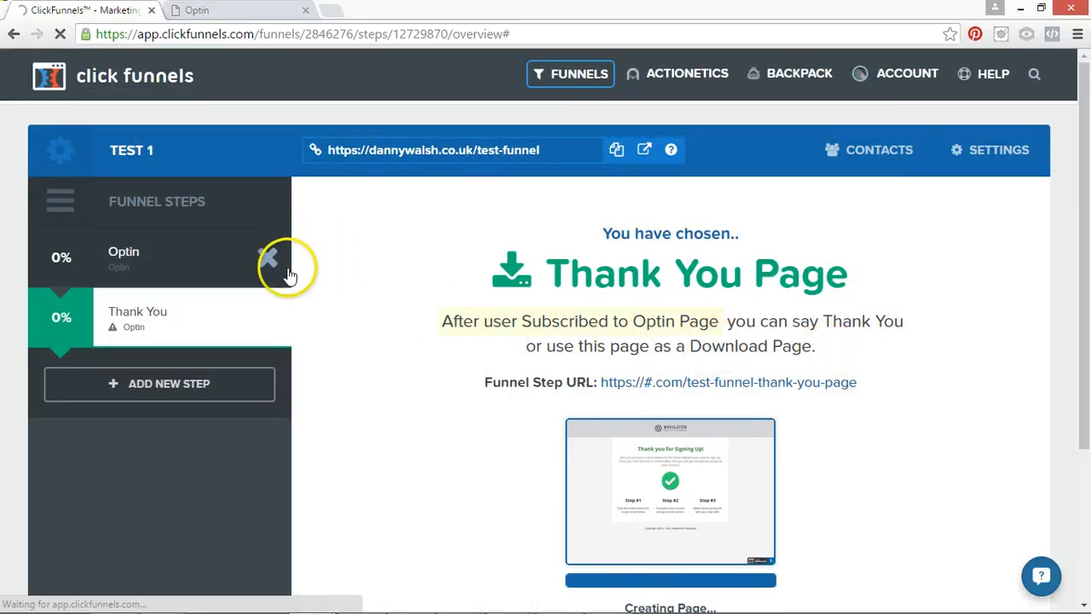
mouse_move(255, 254)
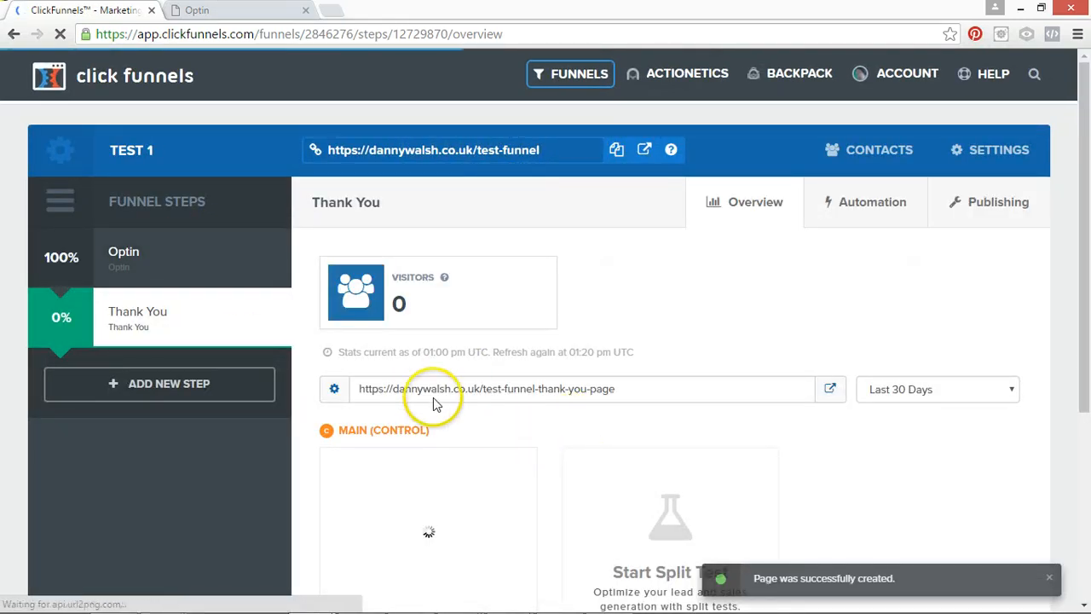
left_click_drag(485, 388, 658, 399)
scroll(1075, 344, "down", 3)
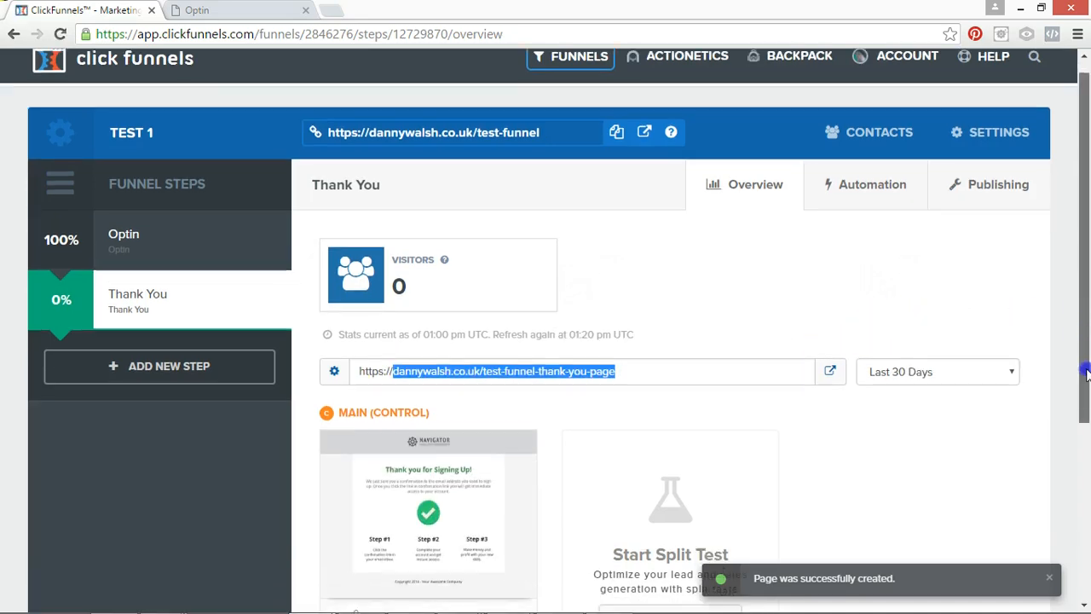
left_click(520, 418)
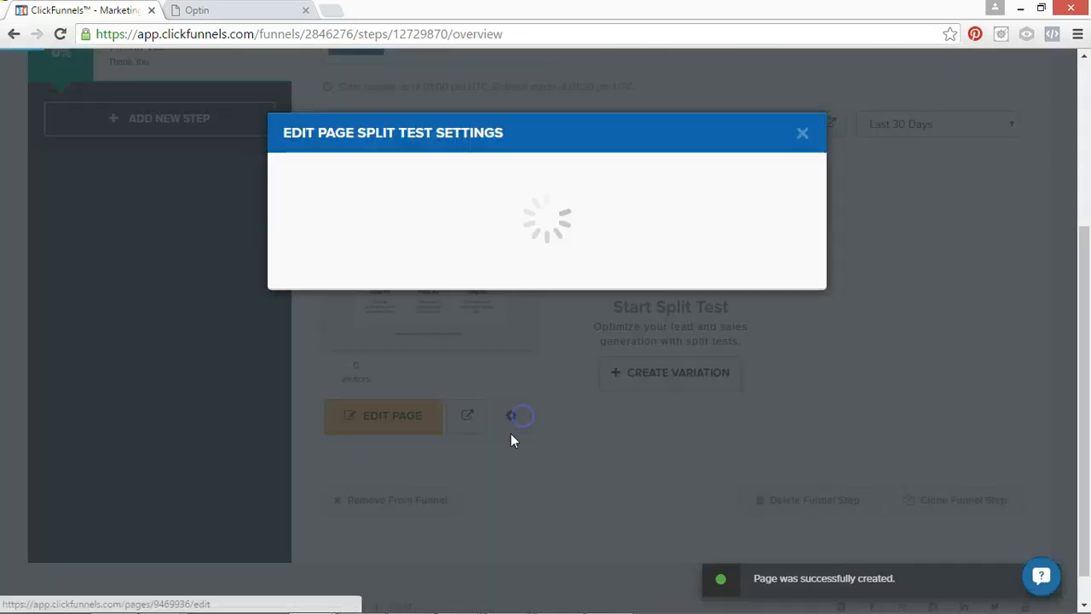
left_click(424, 349)
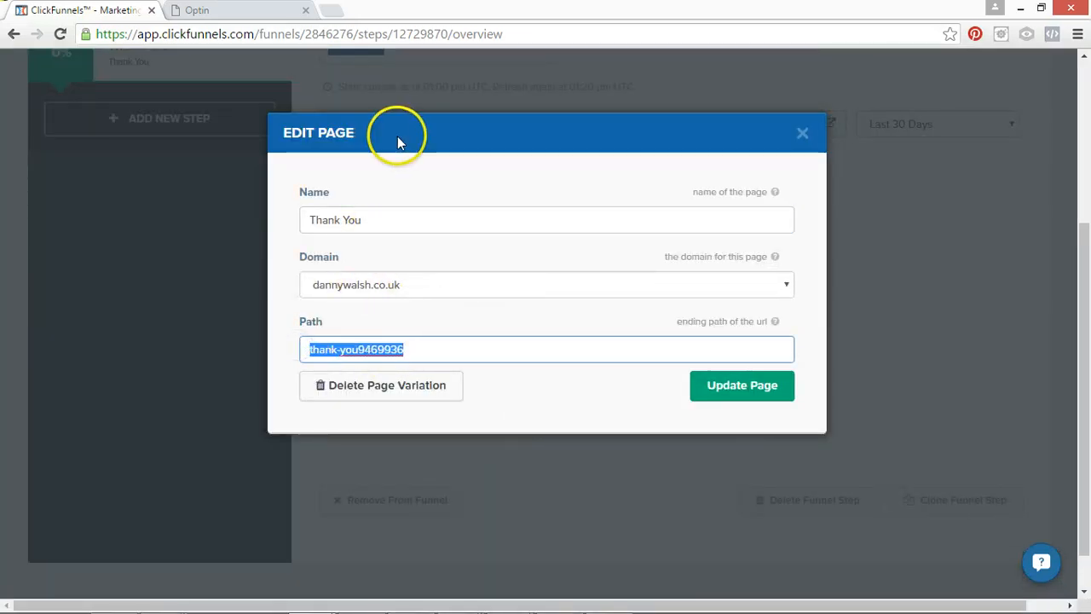
scroll(353, 230, "down", 1)
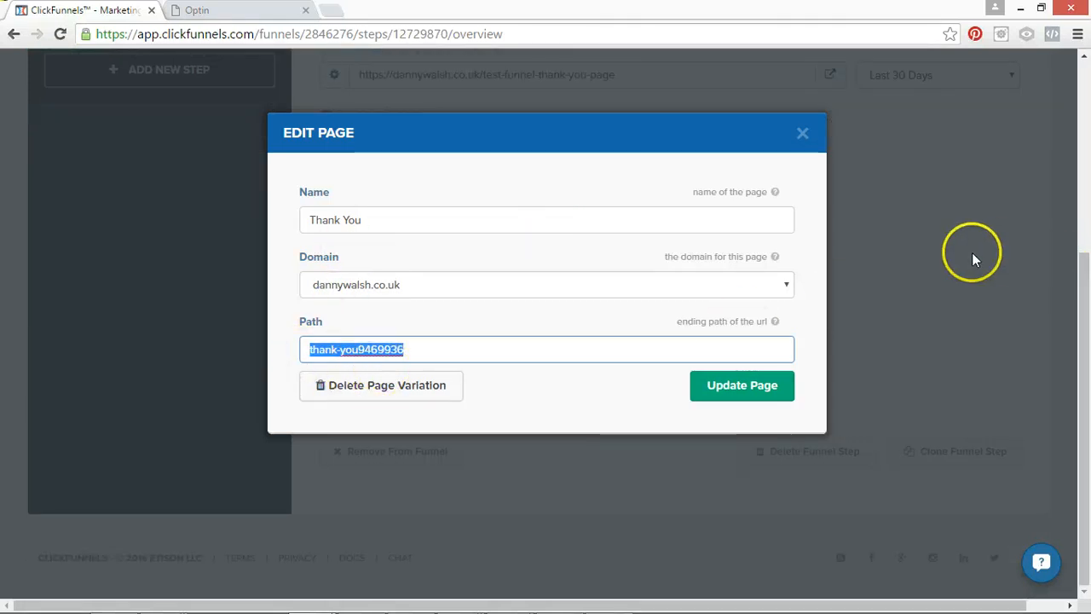
left_click(816, 150)
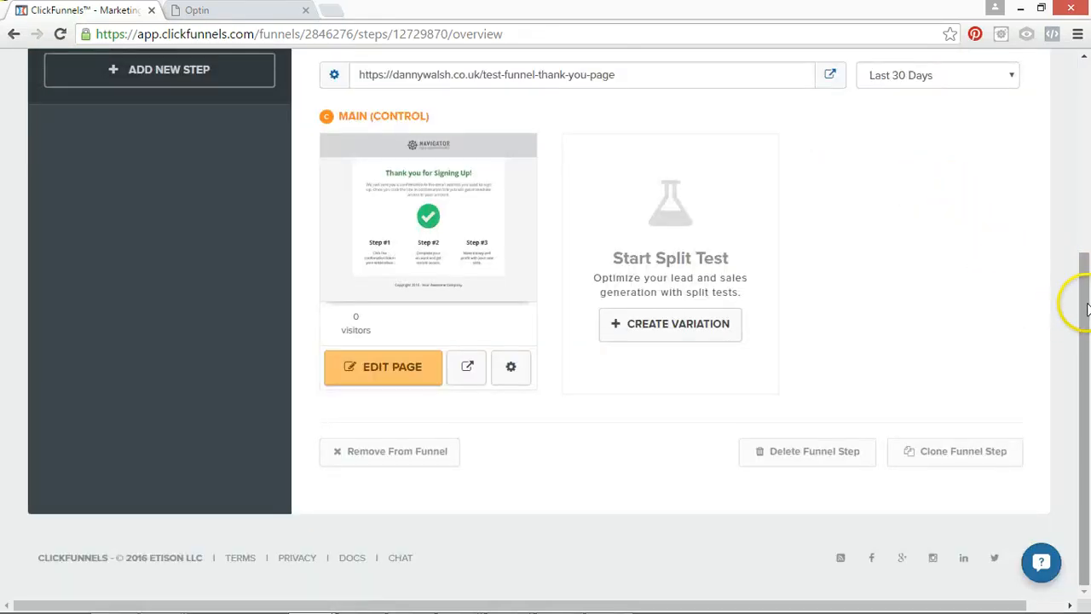
In the Thank You control page's settings, set the path to test-funnel-thank-you-page-v1 and update the page.
left_click_drag(1076, 305, 1084, 277)
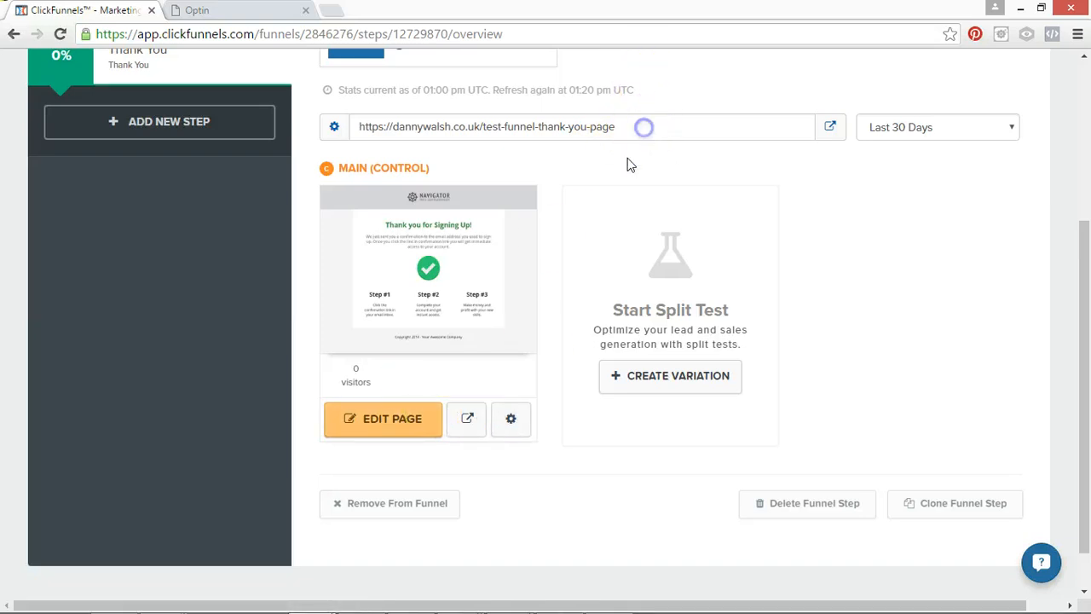
left_click(516, 420)
left_click(421, 340)
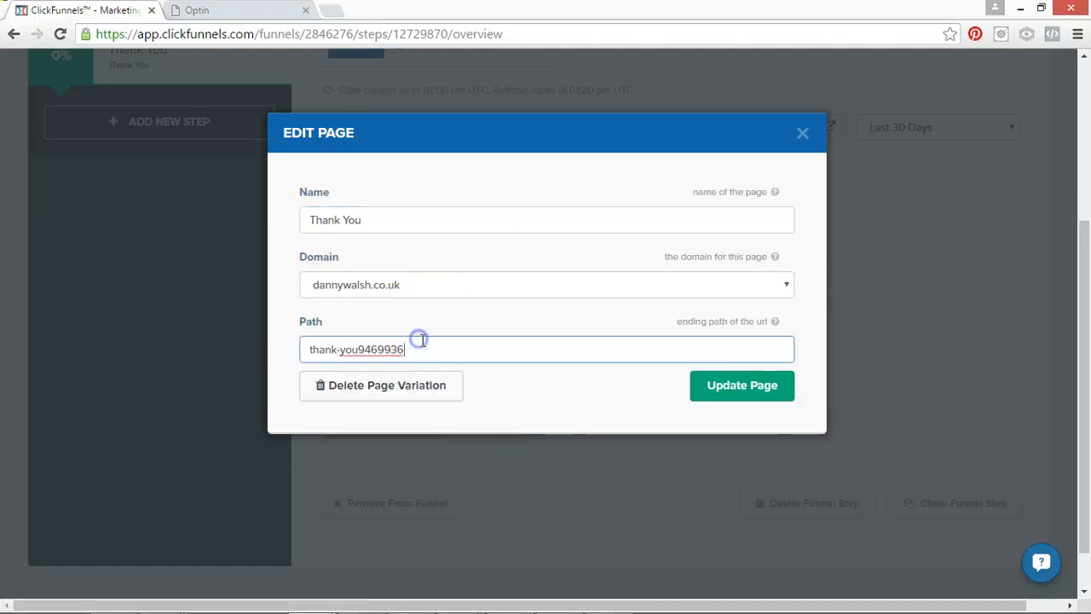
type("test")
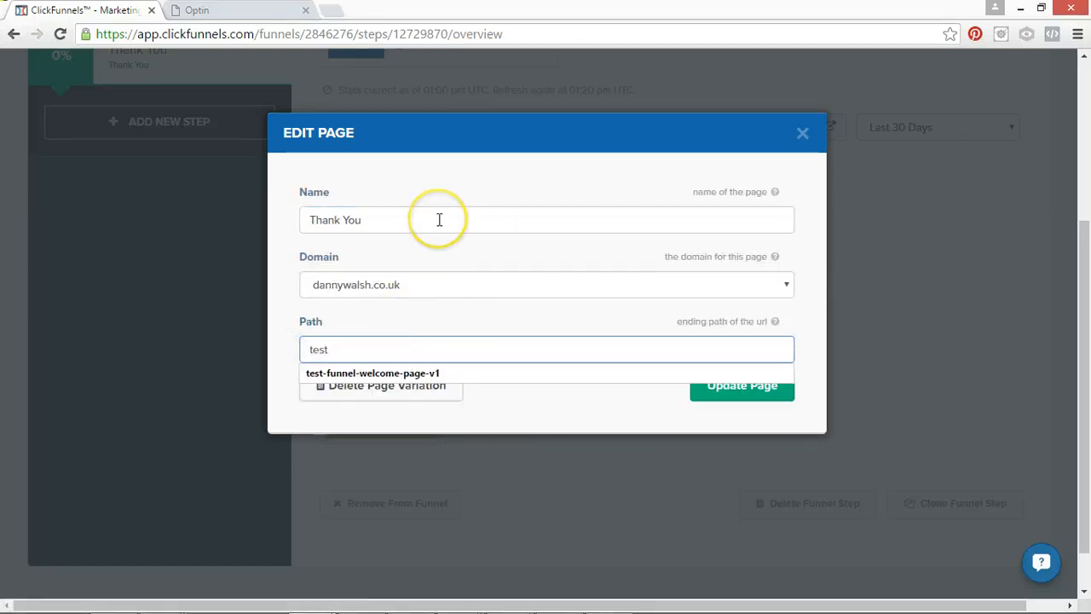
left_click(405, 373)
left_click_drag(366, 350, 411, 349)
type("thank-you-page-v1")
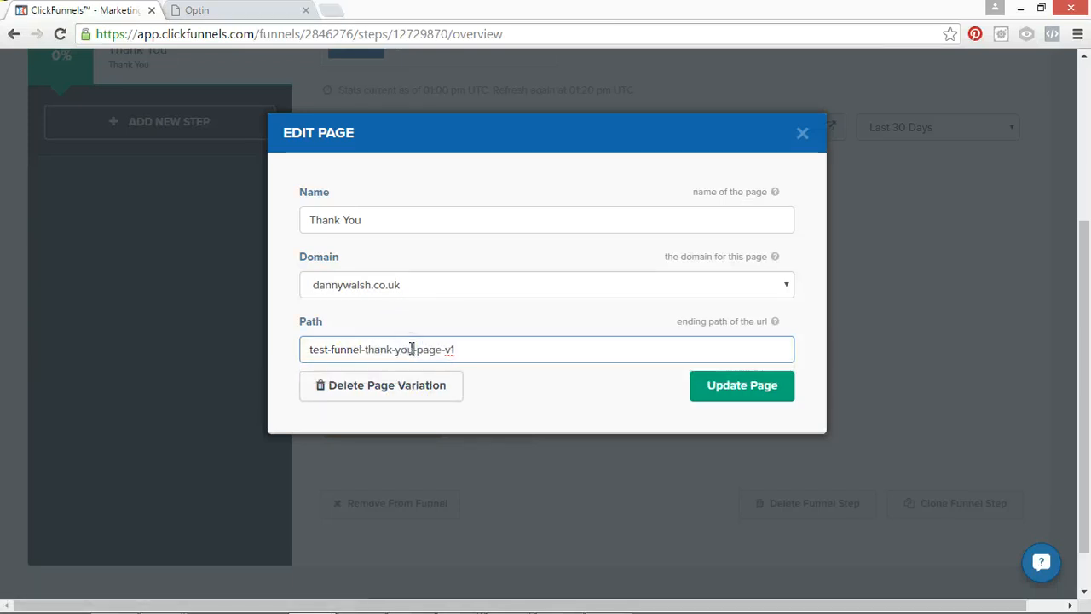
left_click(479, 359)
left_click(736, 384)
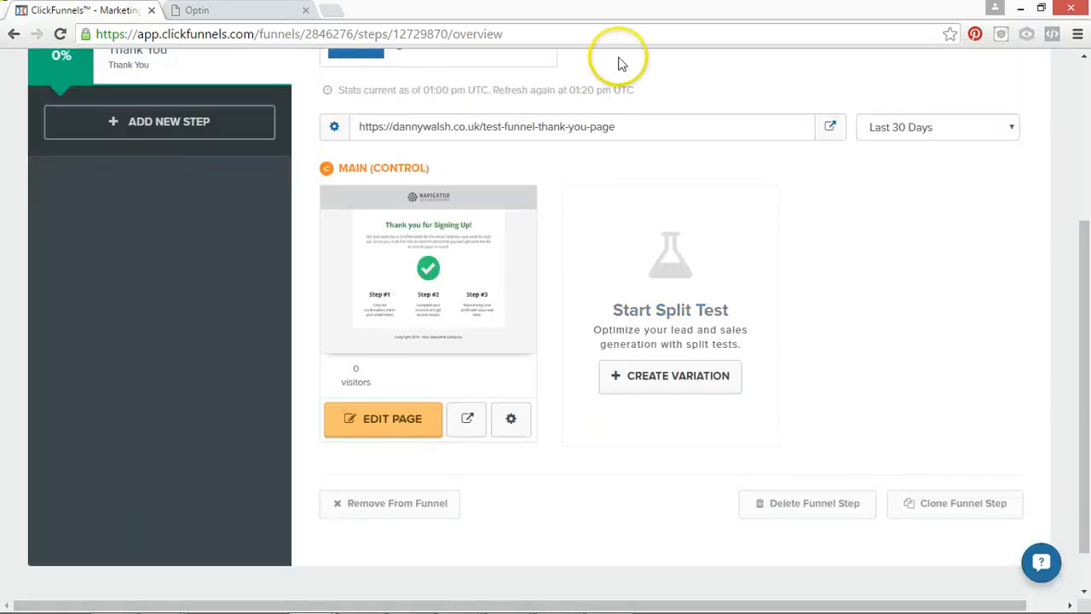
Open the Thank You page in the page editor, examine its header and footer tracking code settings, and exit to the funnel.
left_click_drag(1081, 358, 1088, 187)
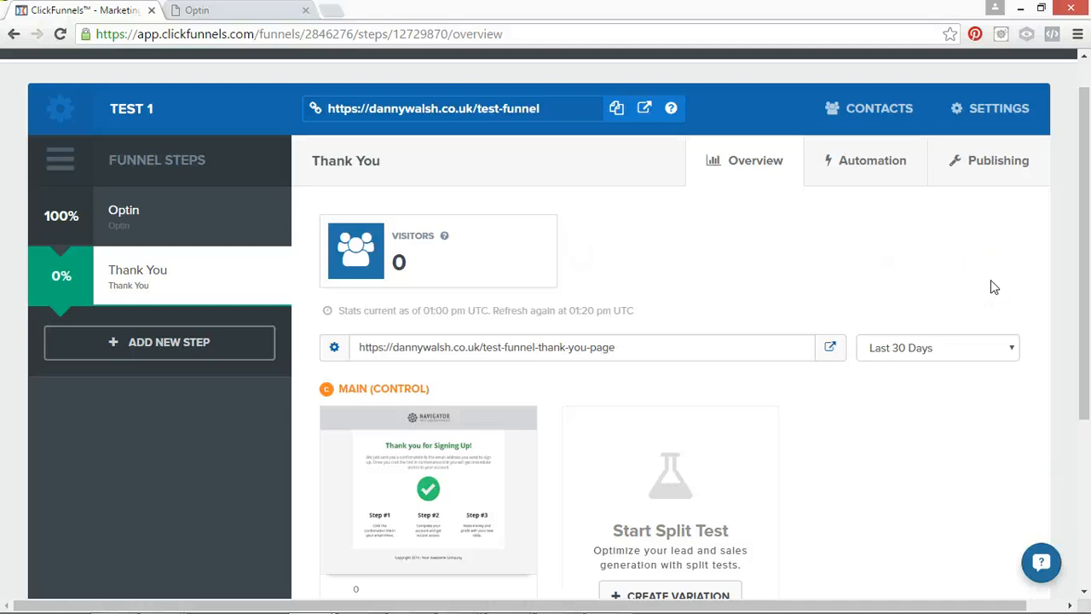
left_click(1085, 162)
left_click_drag(1085, 162, 1082, 242)
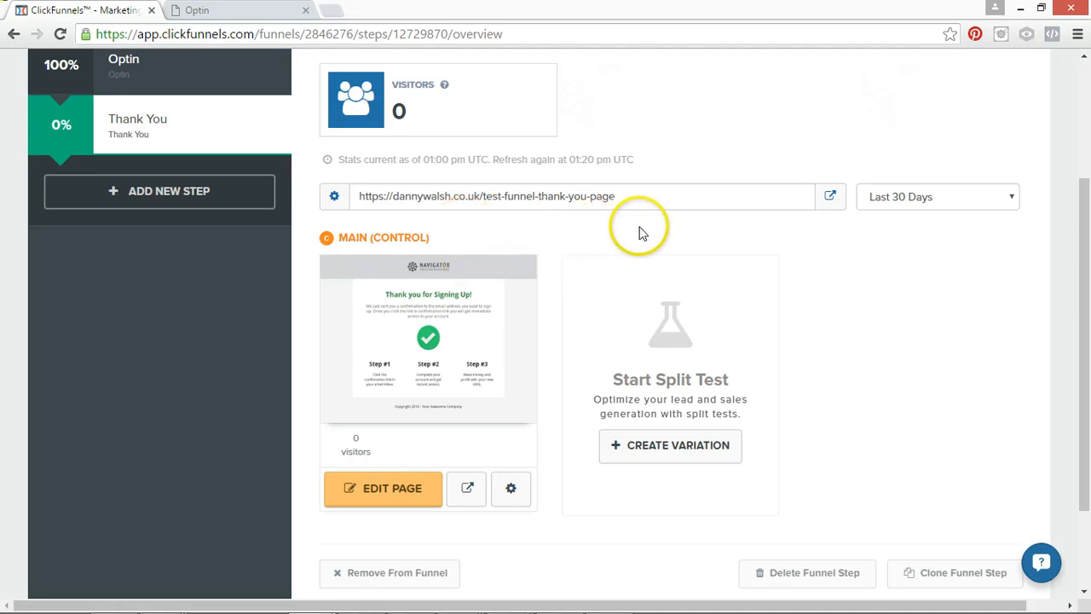
left_click(392, 494)
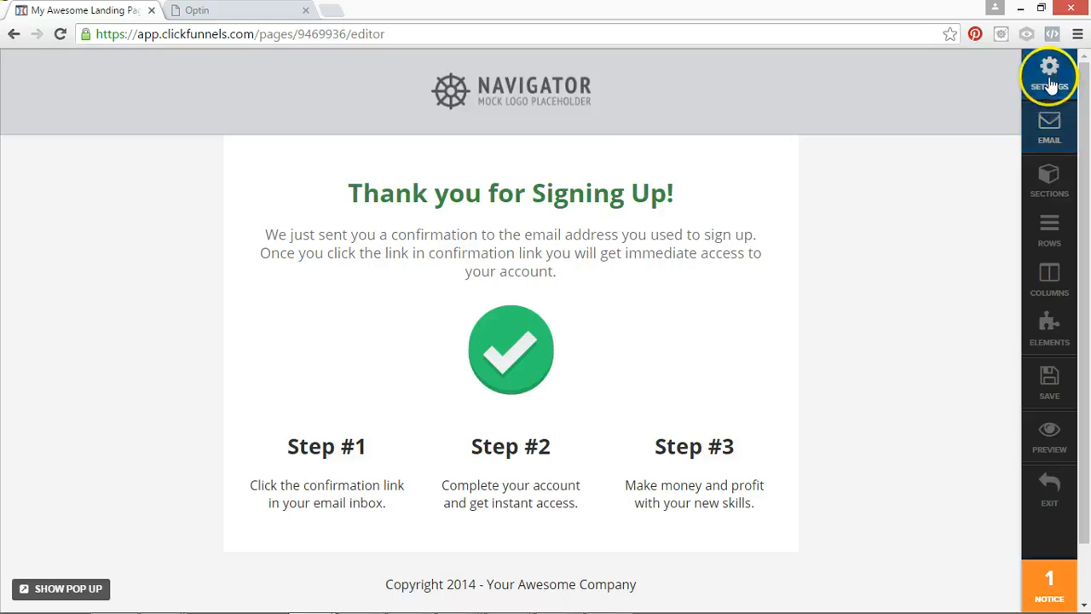
left_click(1051, 83)
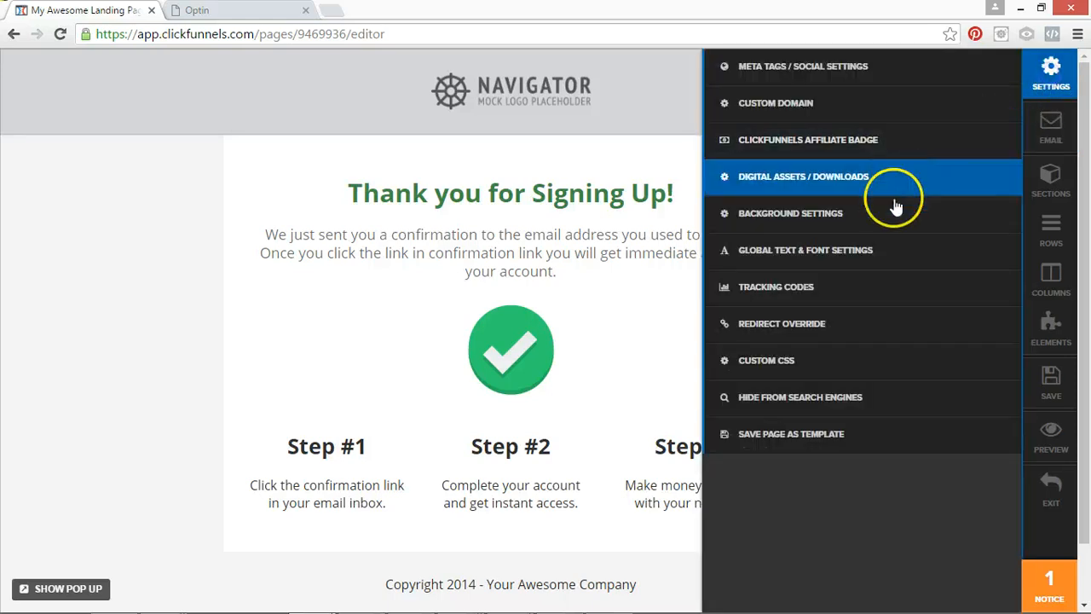
left_click(814, 292)
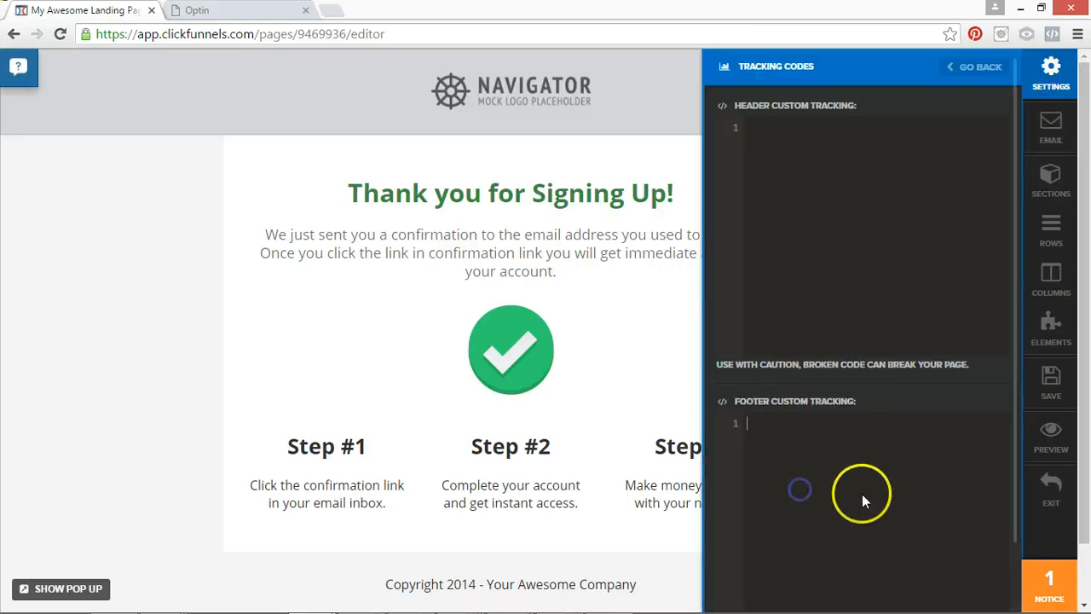
left_click(924, 509)
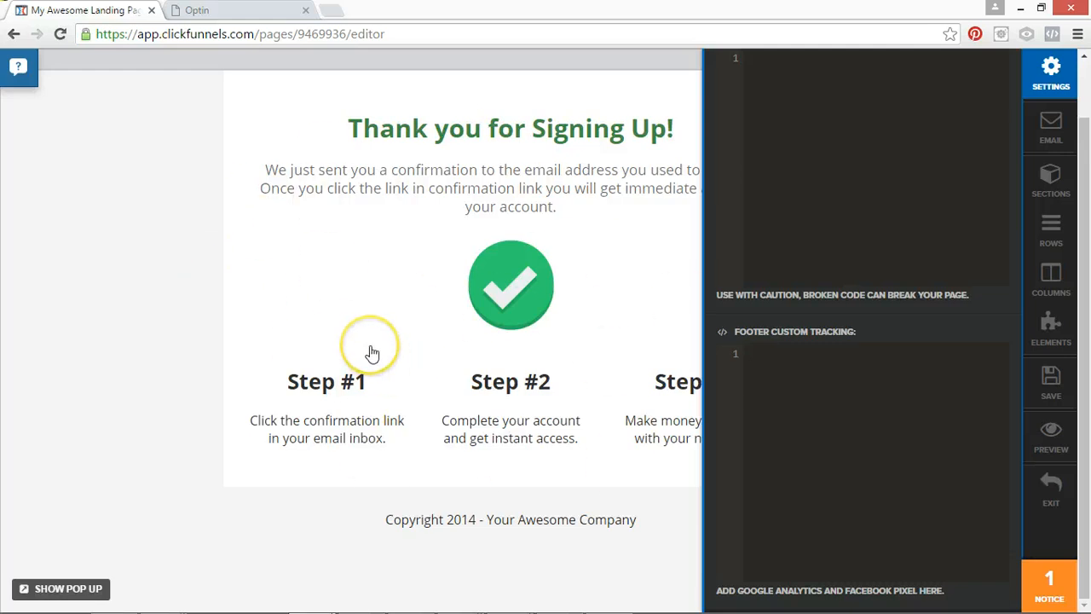
left_click(860, 375)
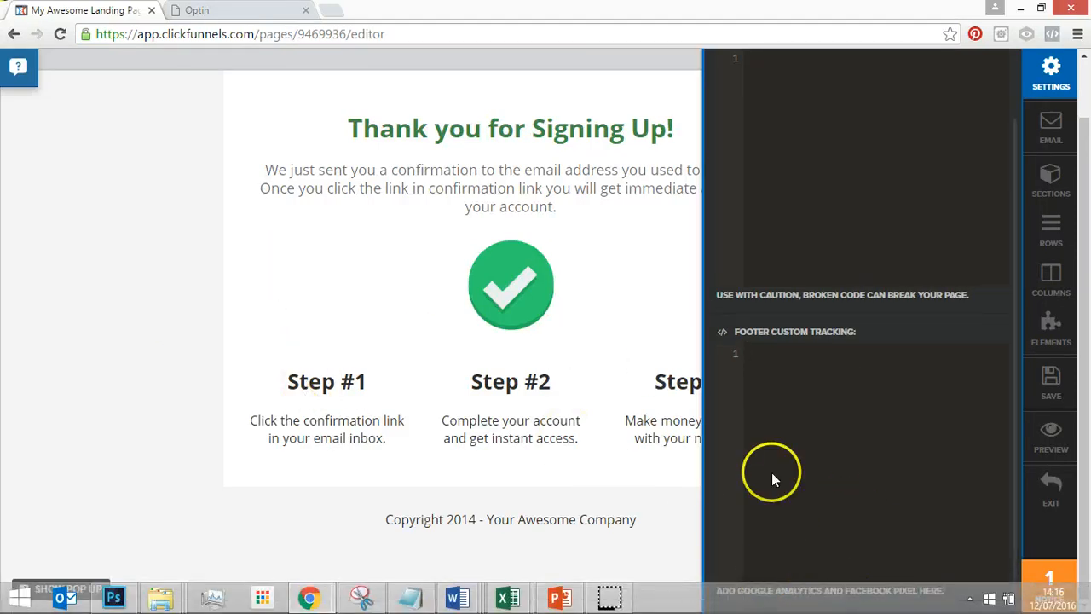
left_click(1040, 509)
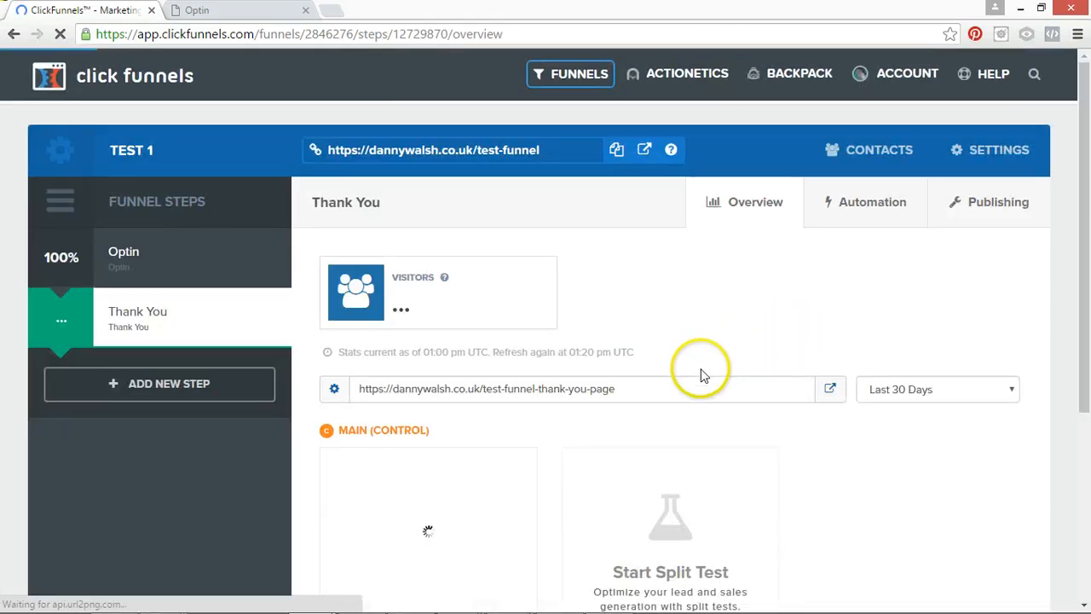
Review the account options, the funnel's main URL, and the Thank You step's overview with its control page.
mouse_move(1083, 231)
left_mouse_down()
mouse_move(1083, 256)
mouse_move(1084, 232)
left_mouse_up()
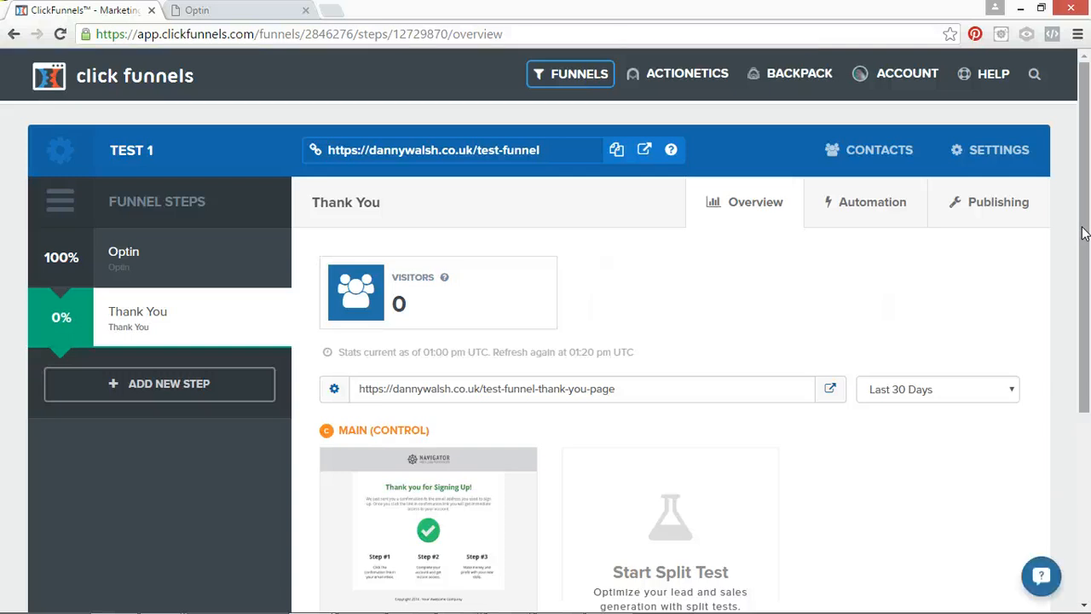
mouse_move(535, 75)
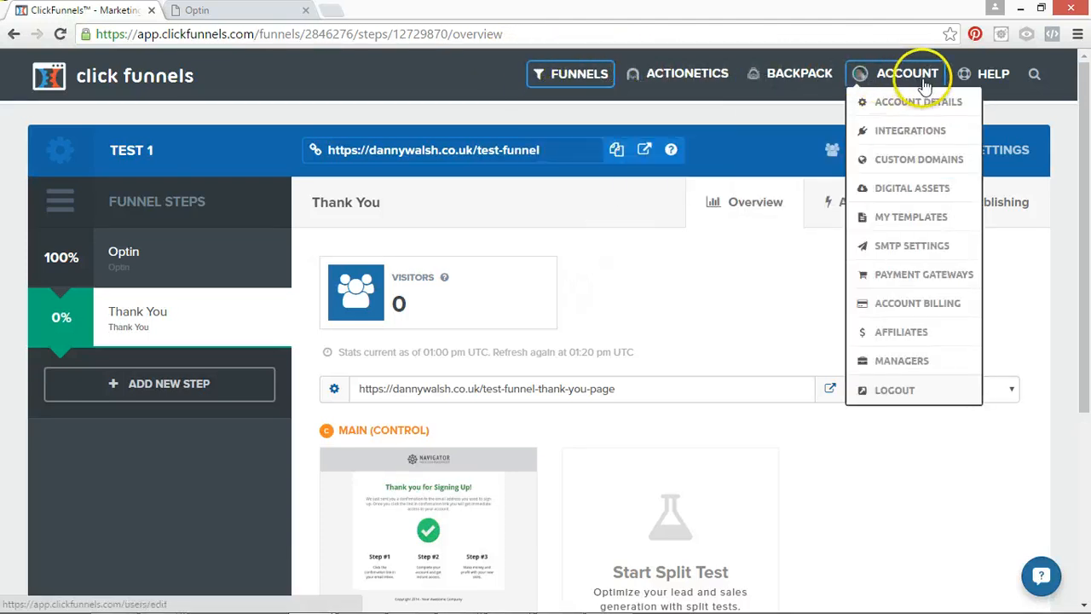
mouse_move(964, 87)
mouse_move(881, 80)
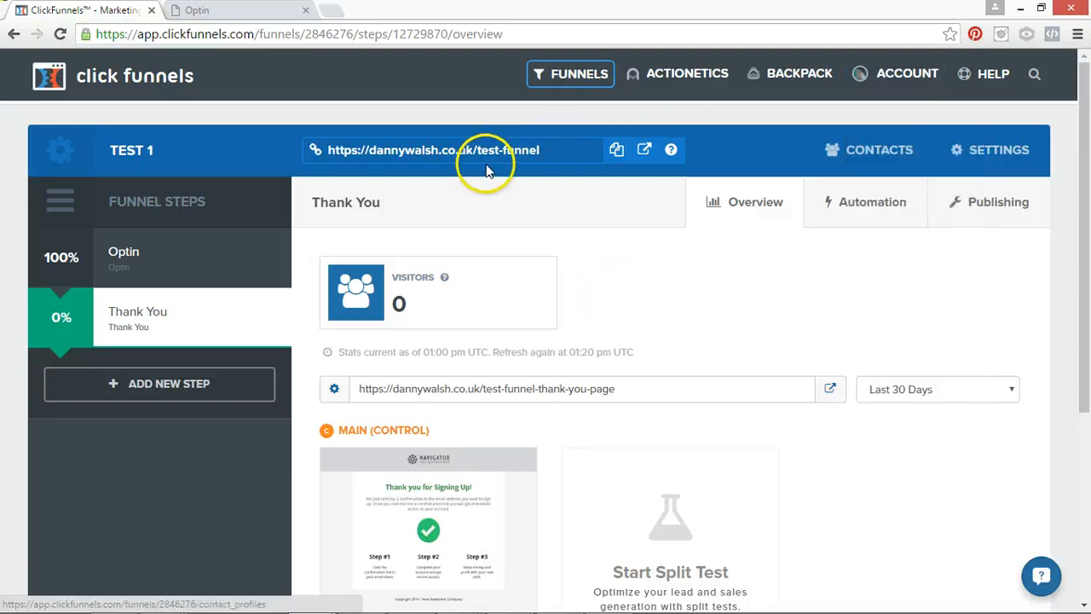
mouse_move(155, 251)
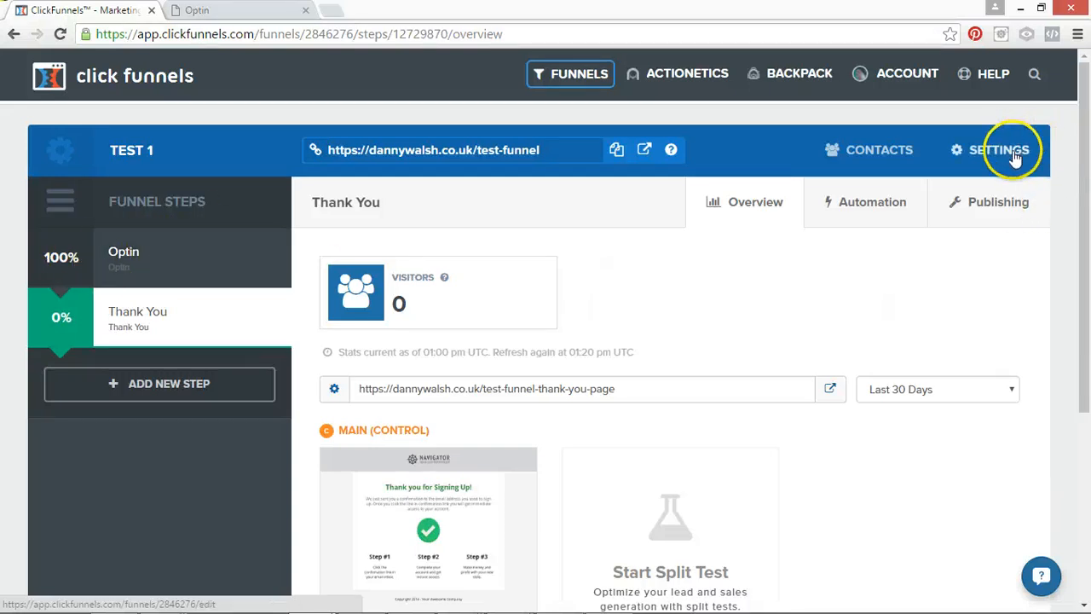
left_click_drag(558, 153, 452, 147)
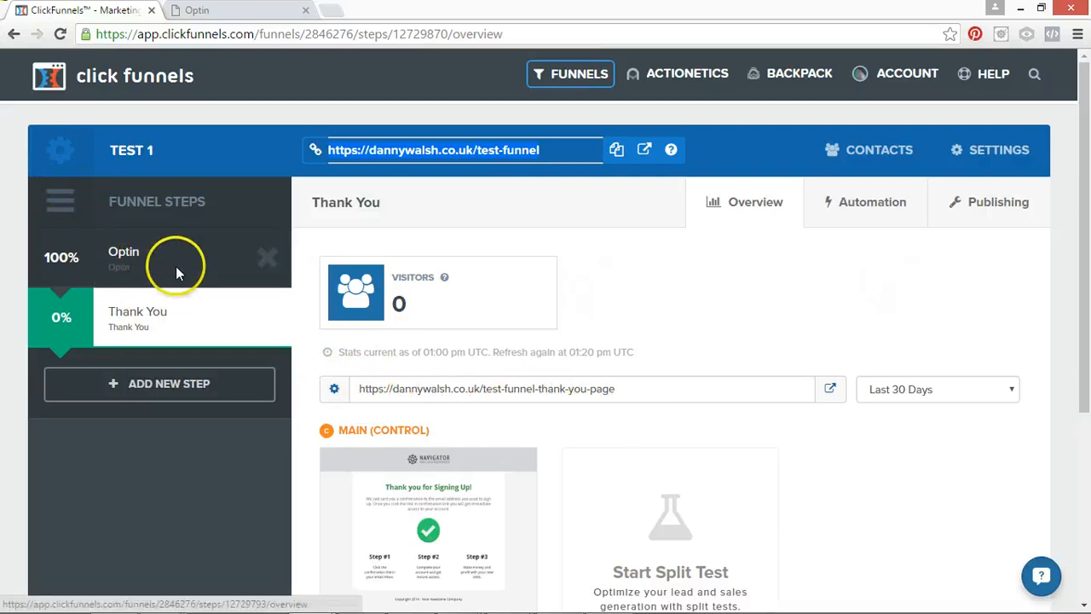
left_click_drag(1085, 308, 1087, 443)
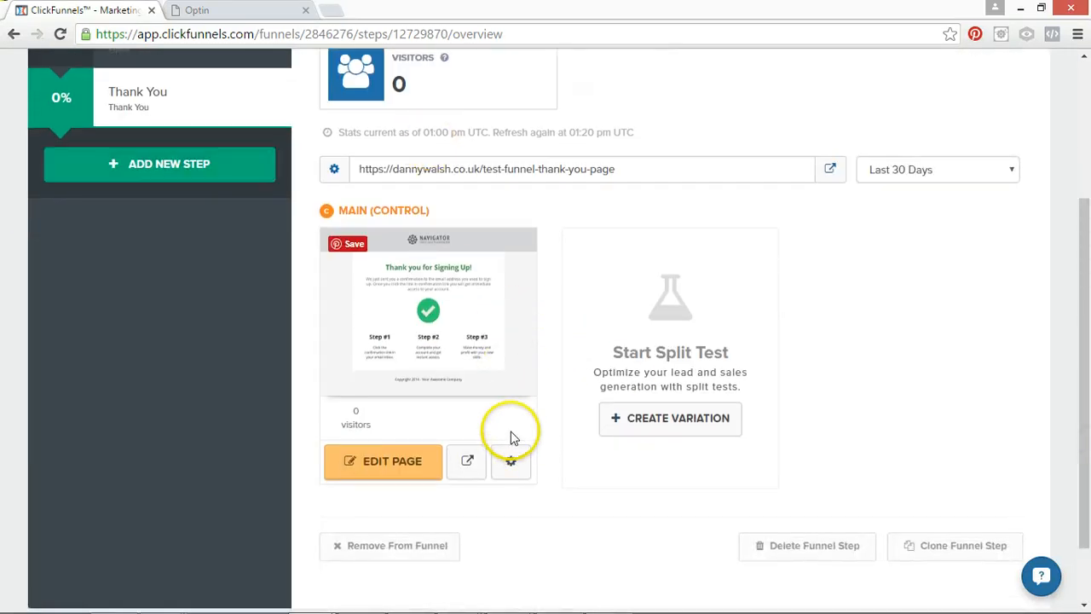
left_click_drag(1076, 261, 1075, 162)
Open the Optin step and review its overview, step URL, and control page.
left_click(137, 190)
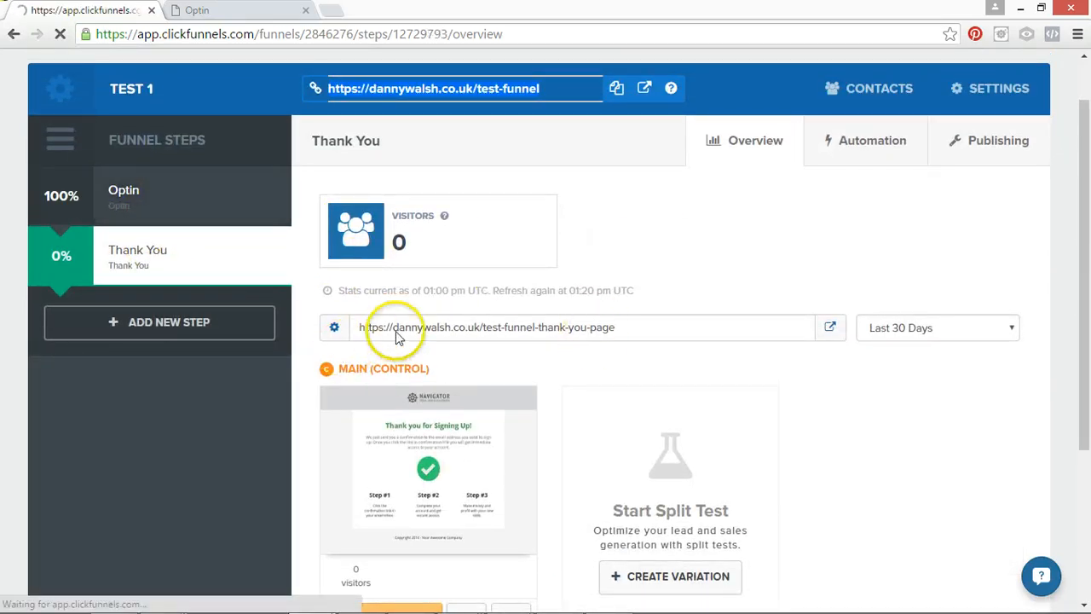
left_click(130, 266)
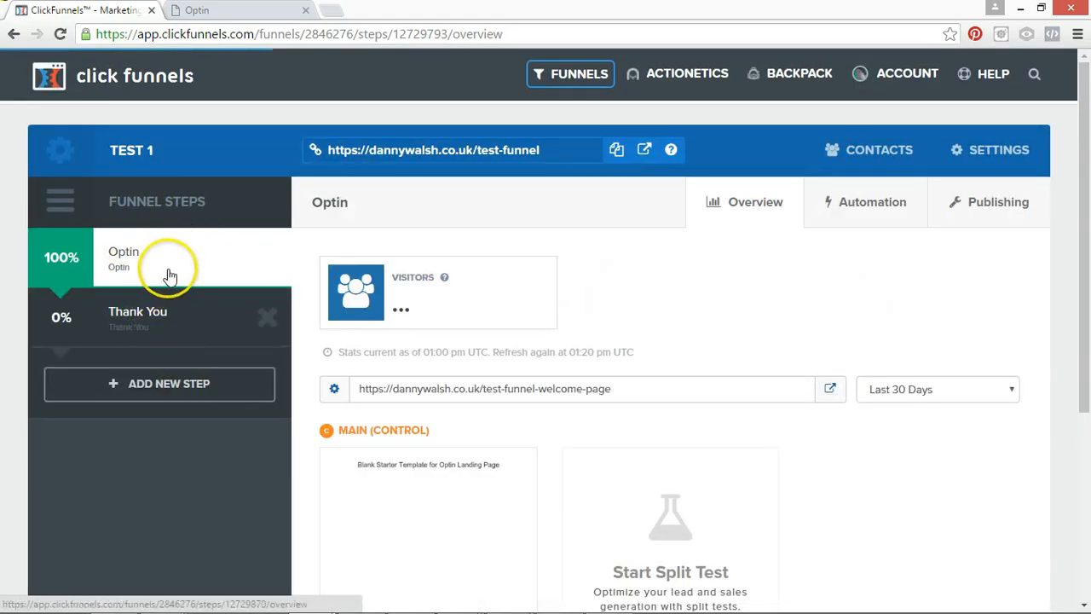
scroll(1068, 184, "down", 3)
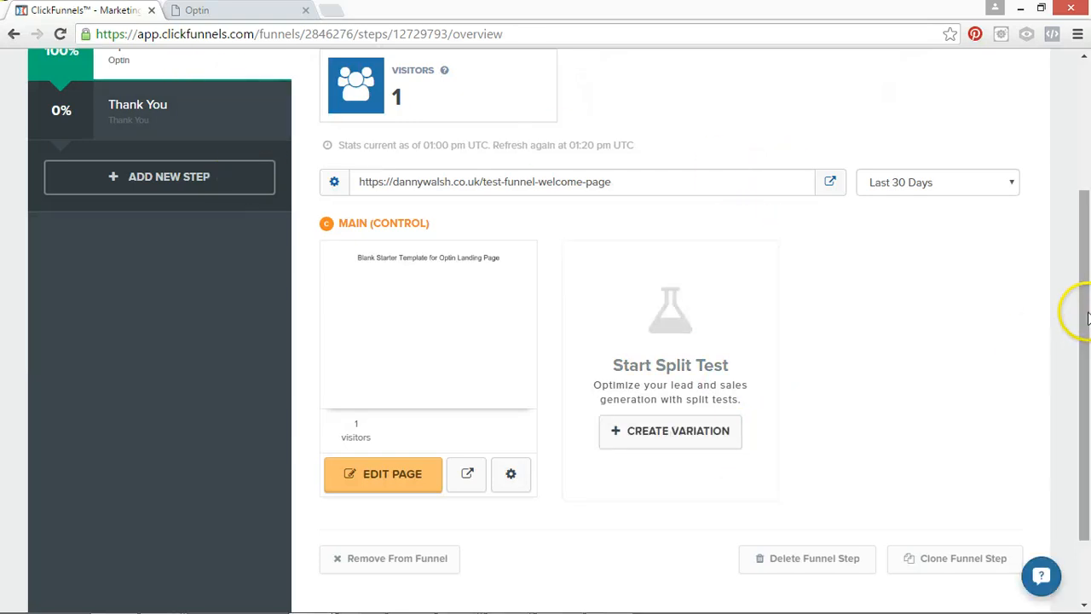
left_click_drag(1076, 309, 1081, 187)
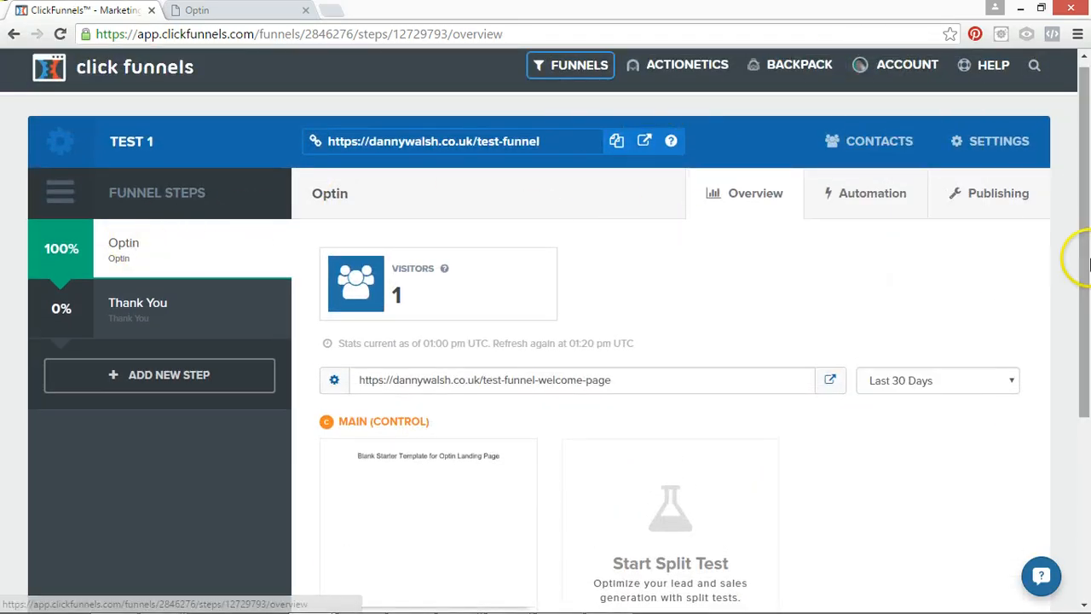
left_click_drag(1079, 250, 1086, 290)
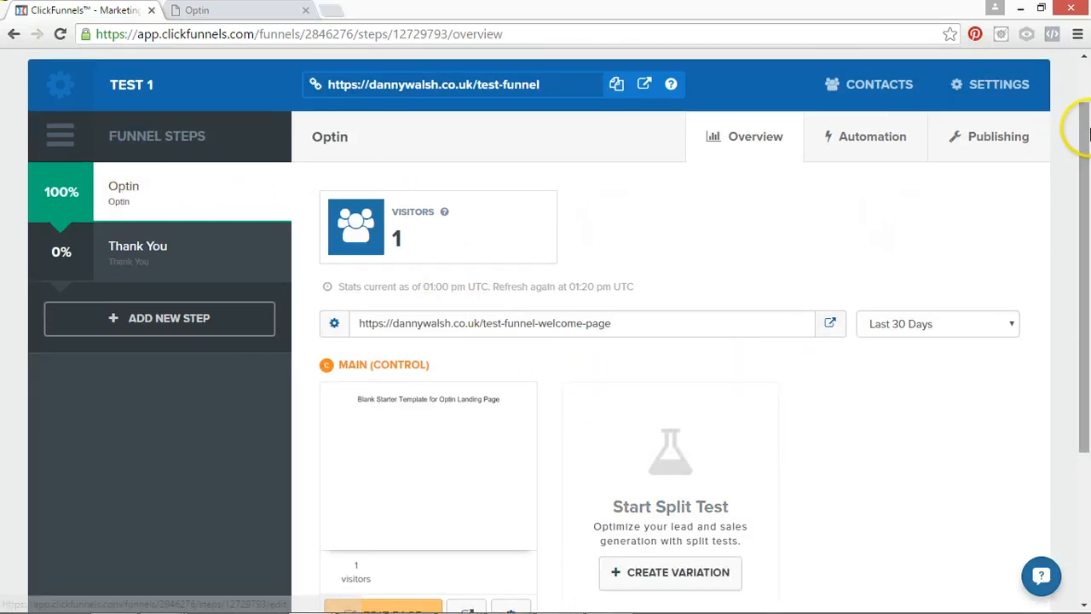
Review the Optin step's overview and open its control page in the page editor.
mouse_move(1083, 130)
left_mouse_down()
mouse_move(1088, 88)
mouse_move(1089, 171)
mouse_move(1088, 140)
left_mouse_up()
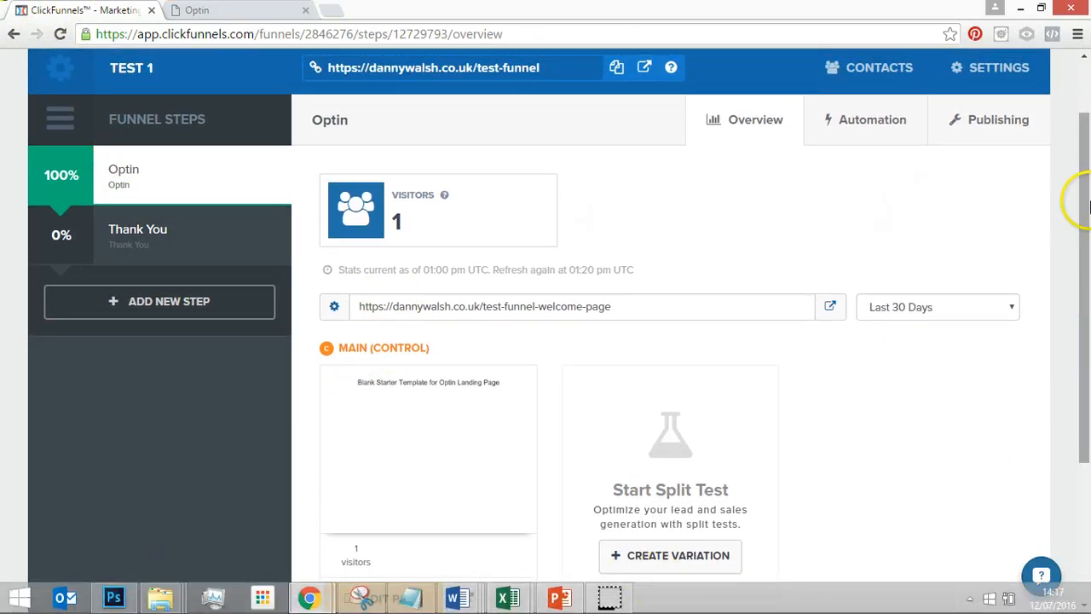
left_click_drag(1080, 256, 1082, 357)
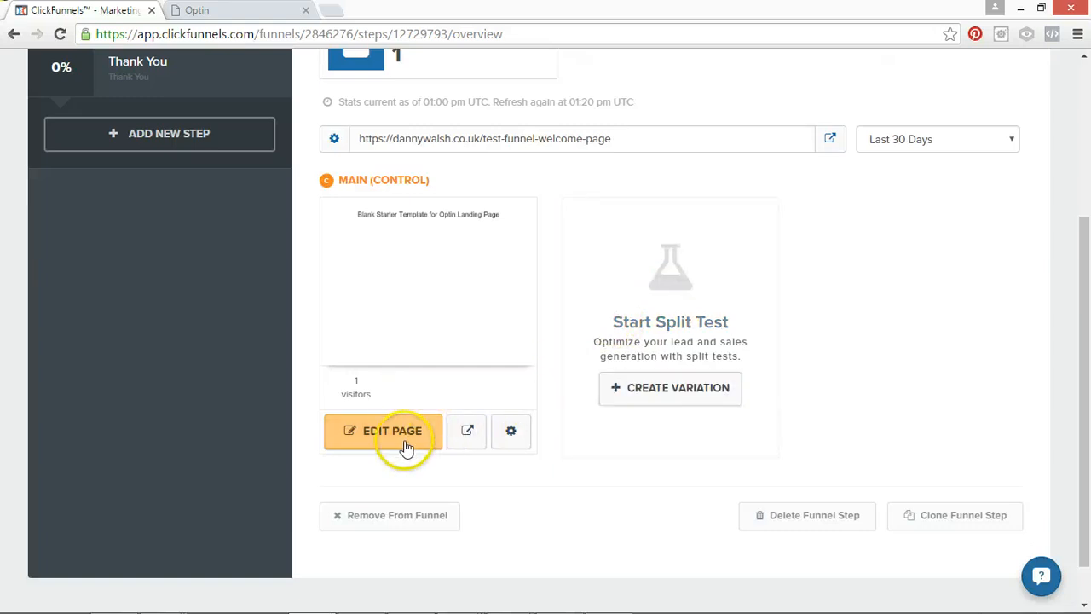
left_click_drag(1083, 226, 1083, 98)
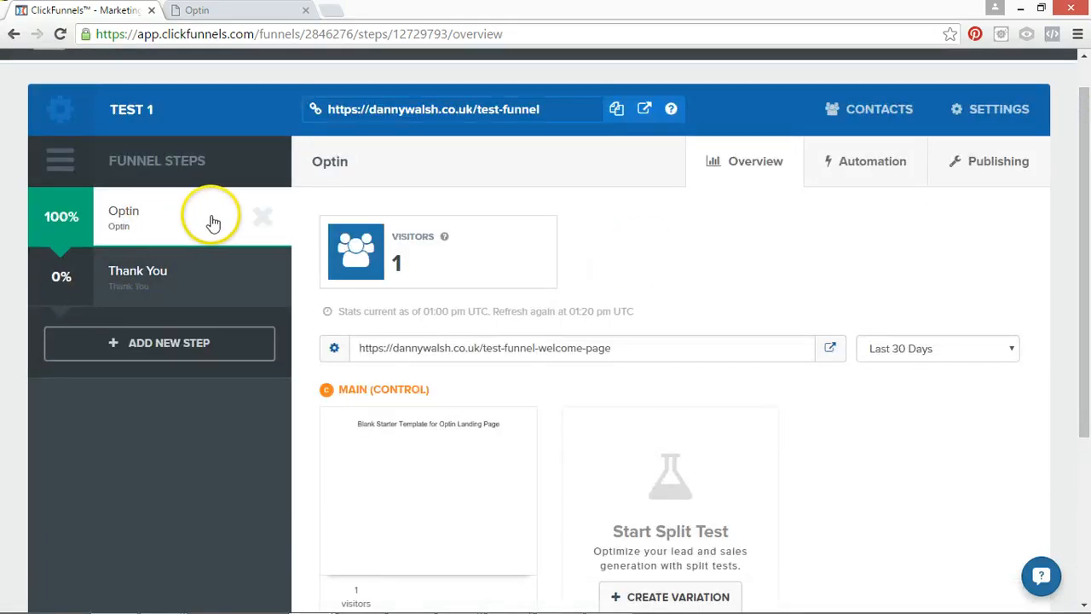
left_click_drag(1082, 187, 1083, 264)
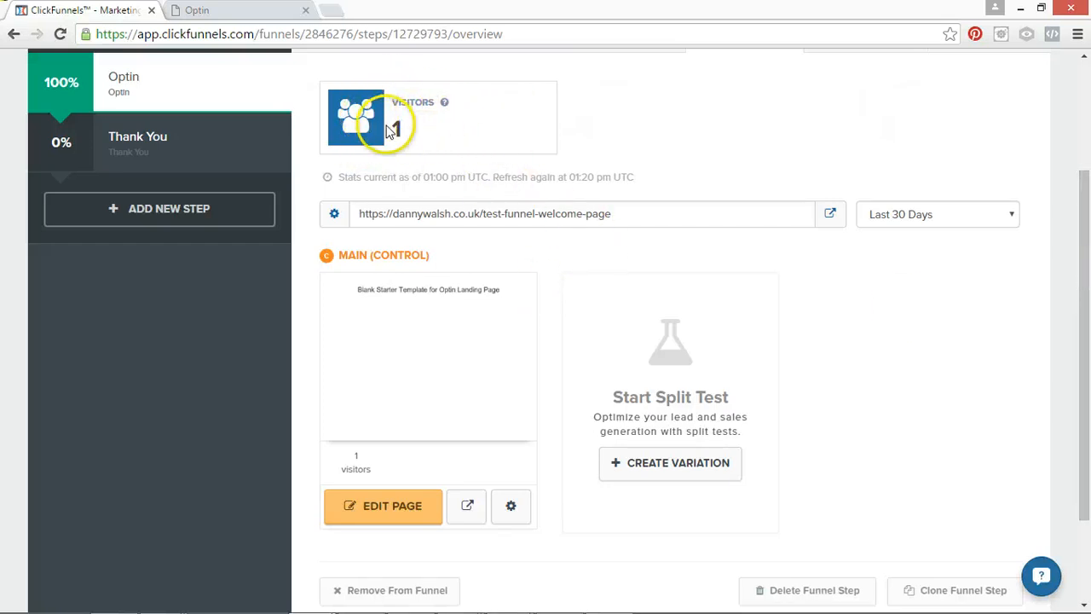
left_click_drag(1084, 235, 1087, 356)
left_click(404, 383)
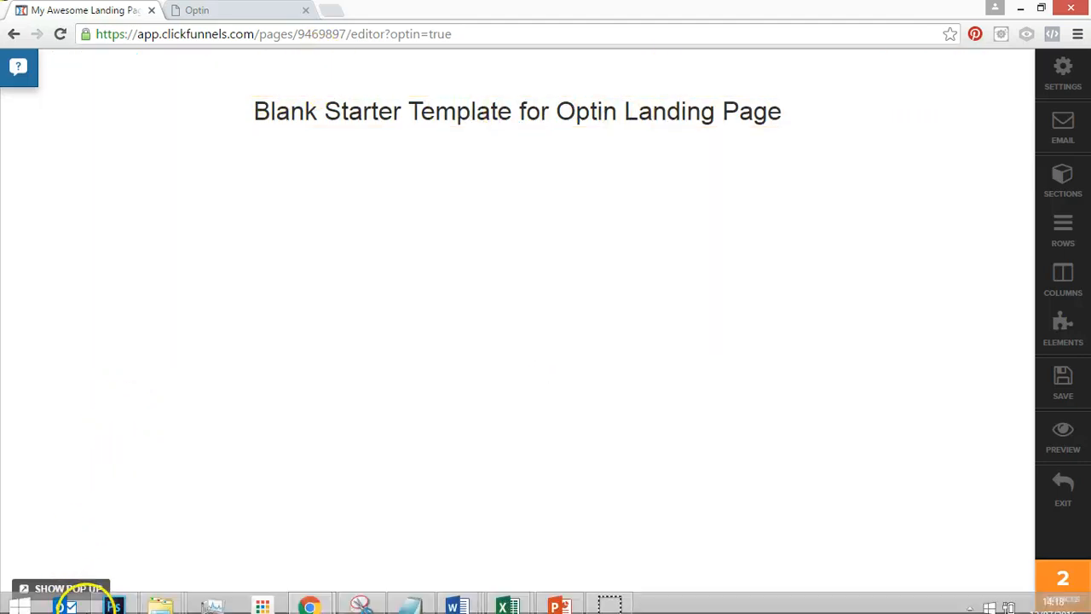
Examine the landing page's pop-up and its row and settings options, and close it.
left_click(81, 588)
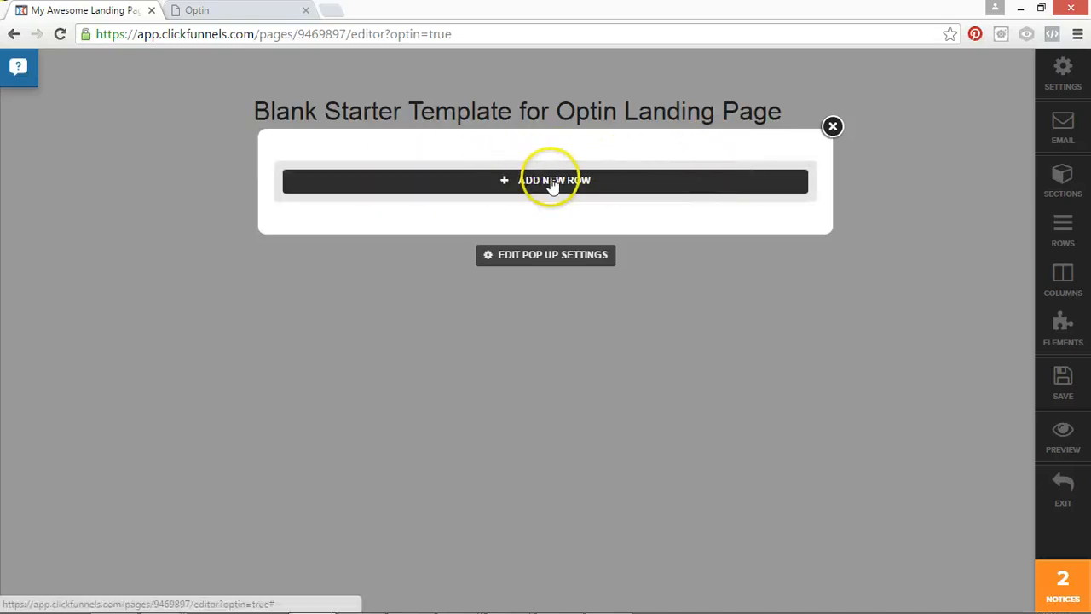
left_click(832, 127)
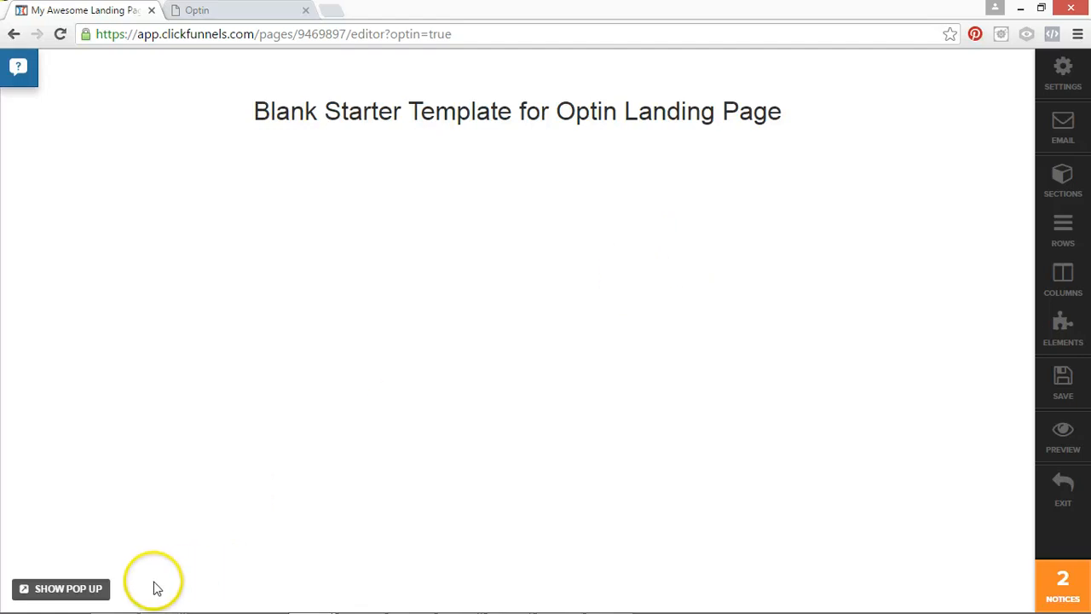
left_click(89, 588)
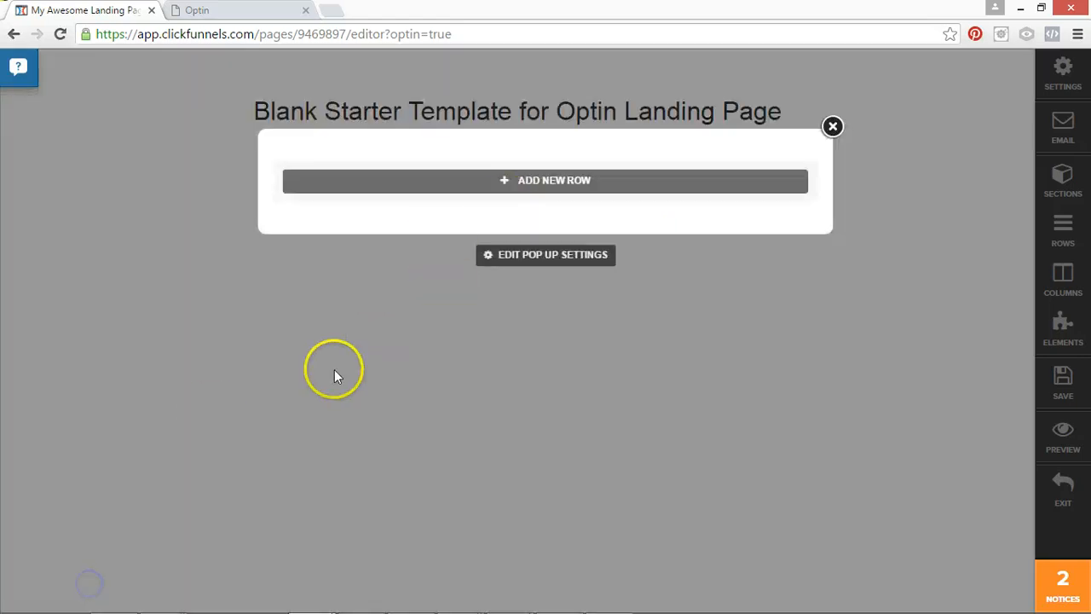
left_click(832, 126)
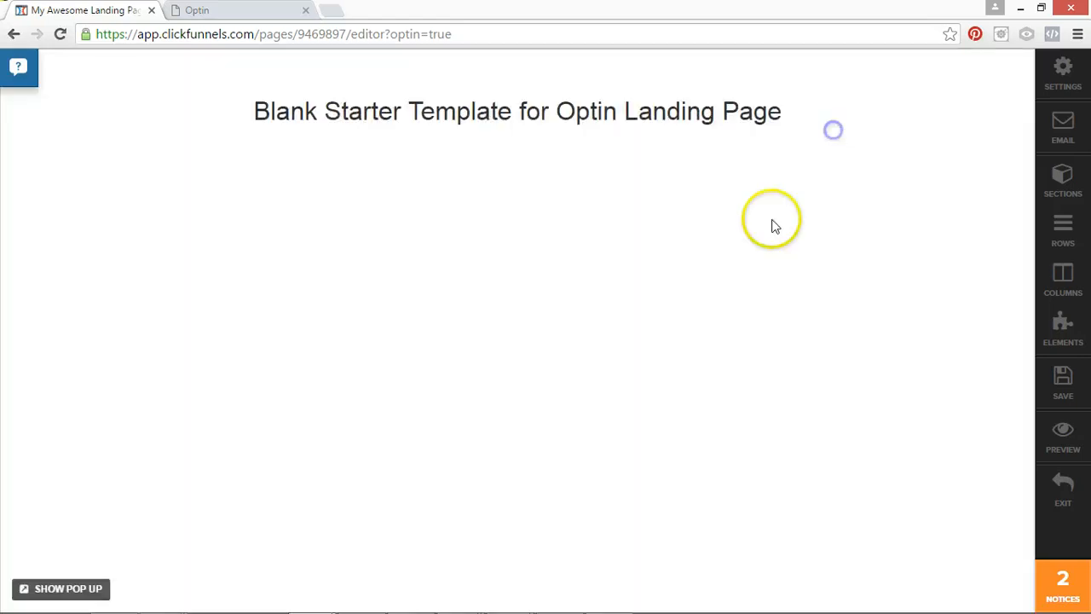
In the page's meta tag and social settings, set the page title to "Test Funnel Page".
left_click(1058, 76)
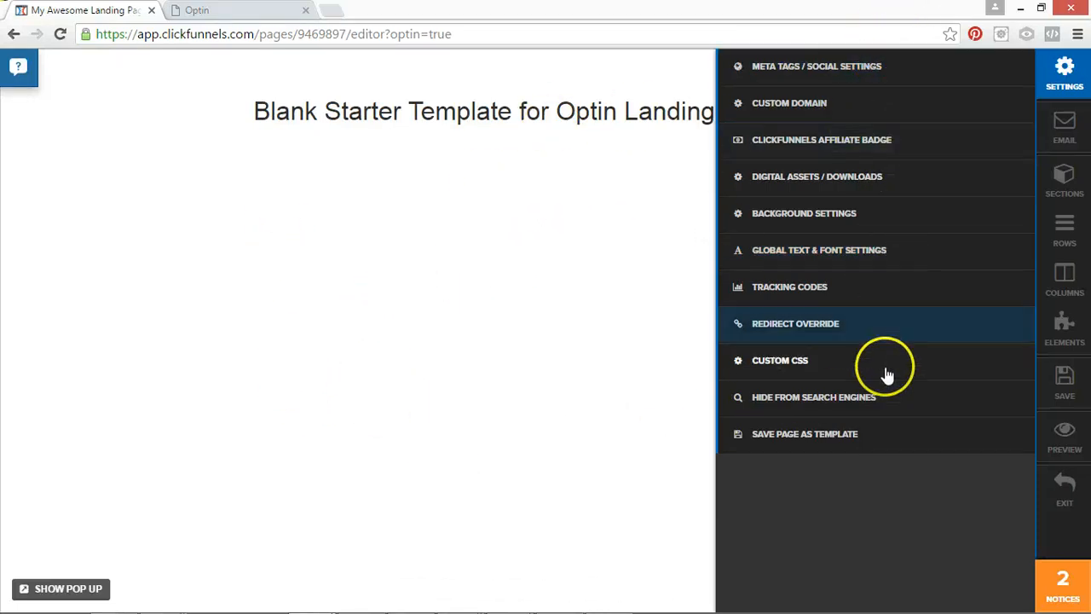
left_click(868, 85)
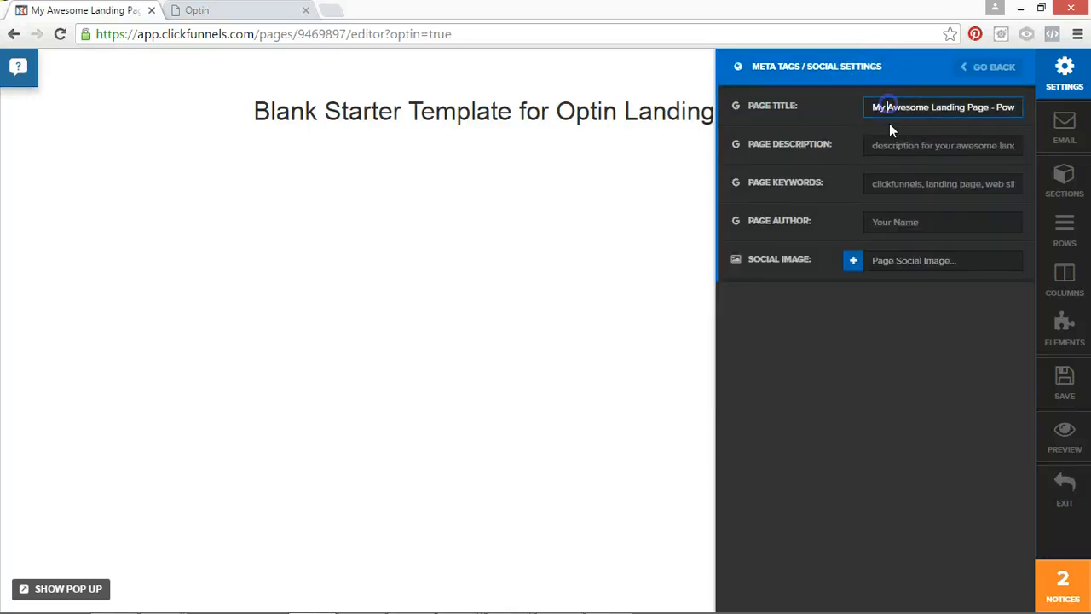
left_click_drag(894, 108, 1029, 108)
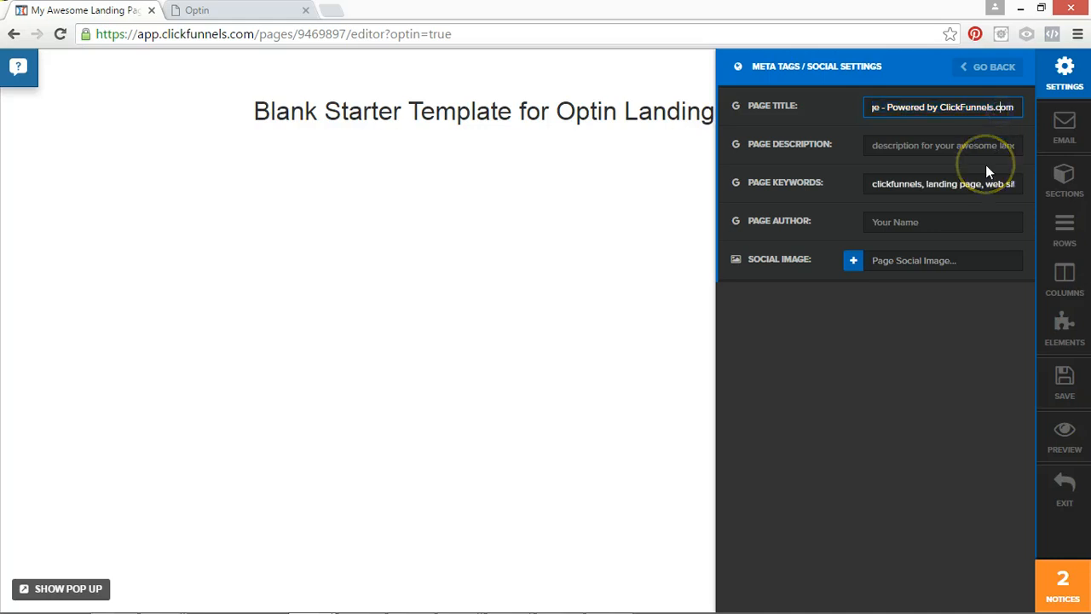
key("ctrl+a")
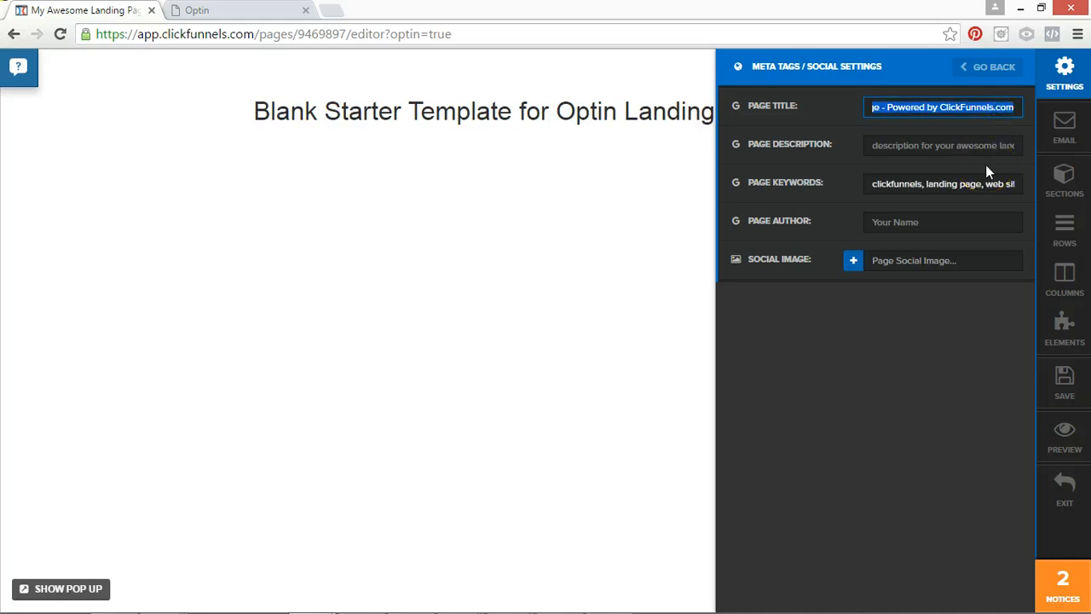
type("Thes")
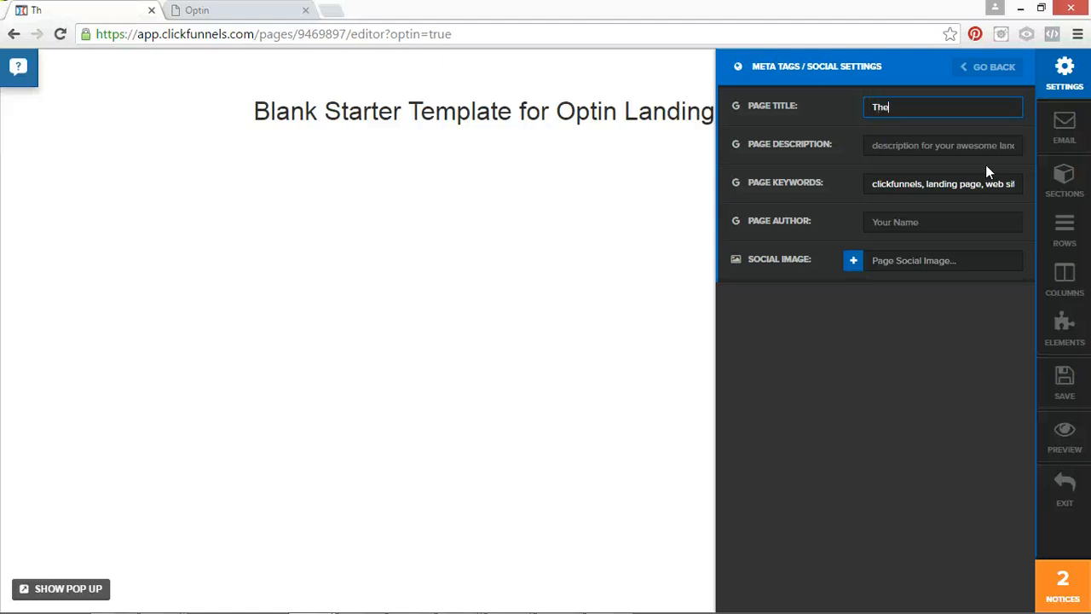
key("BackSpace")
key("BackSpace")
key("BackSpace")
type("est Funnel Page")
Set the page description to "Description" and enter the author's full name as page author.
left_click(957, 146)
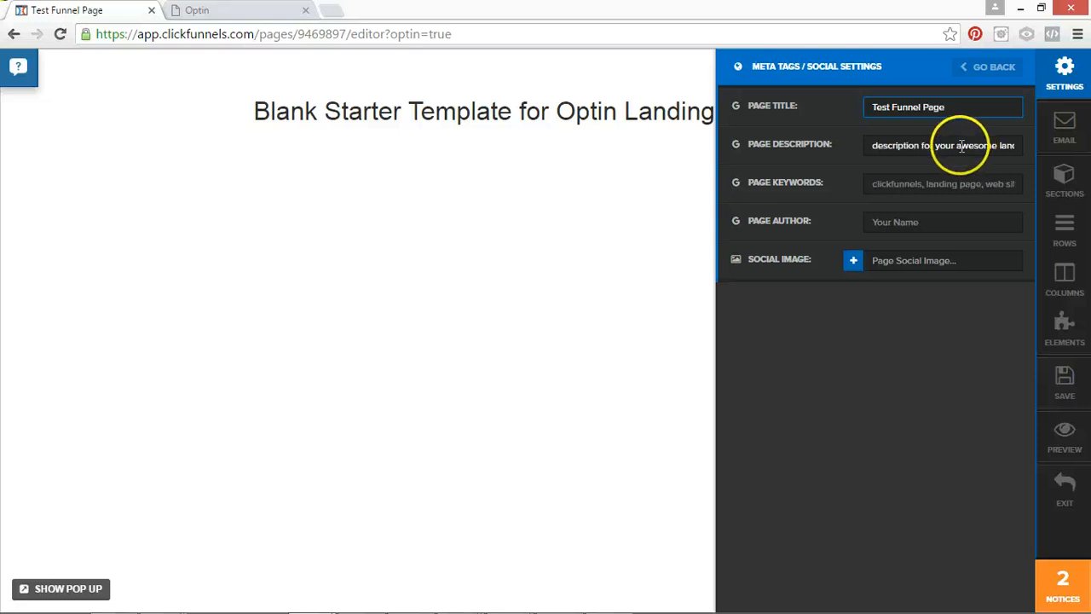
key("ctrl+a")
type("D")
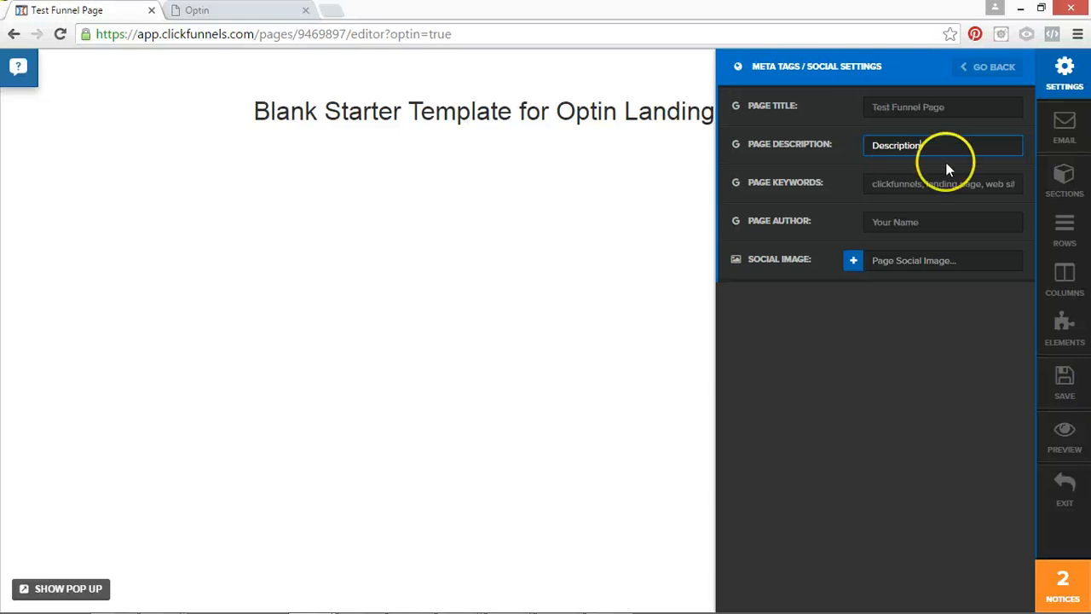
left_click(927, 184)
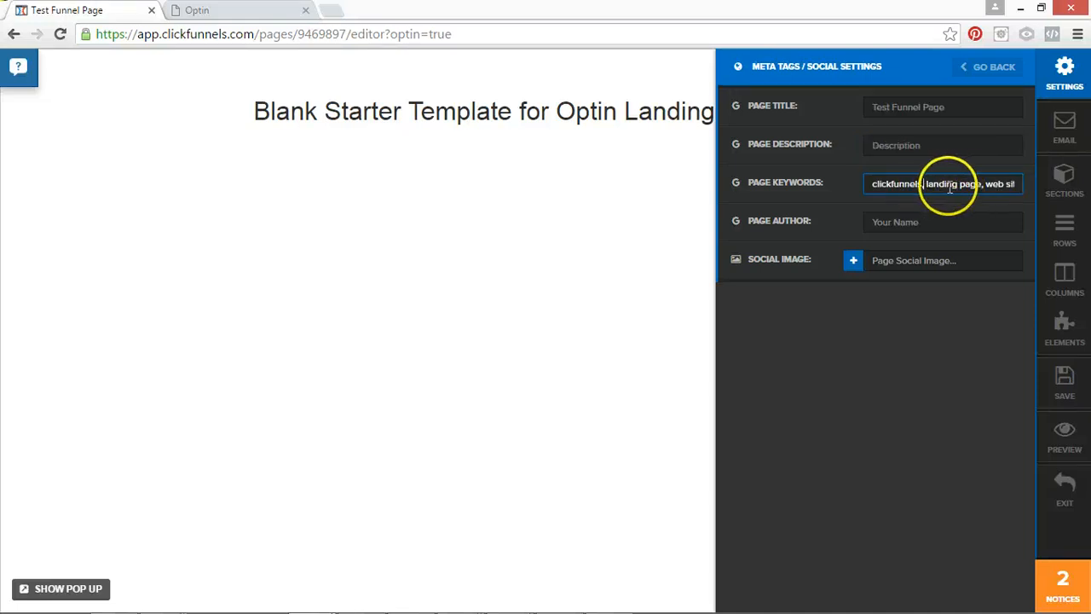
left_click(884, 223)
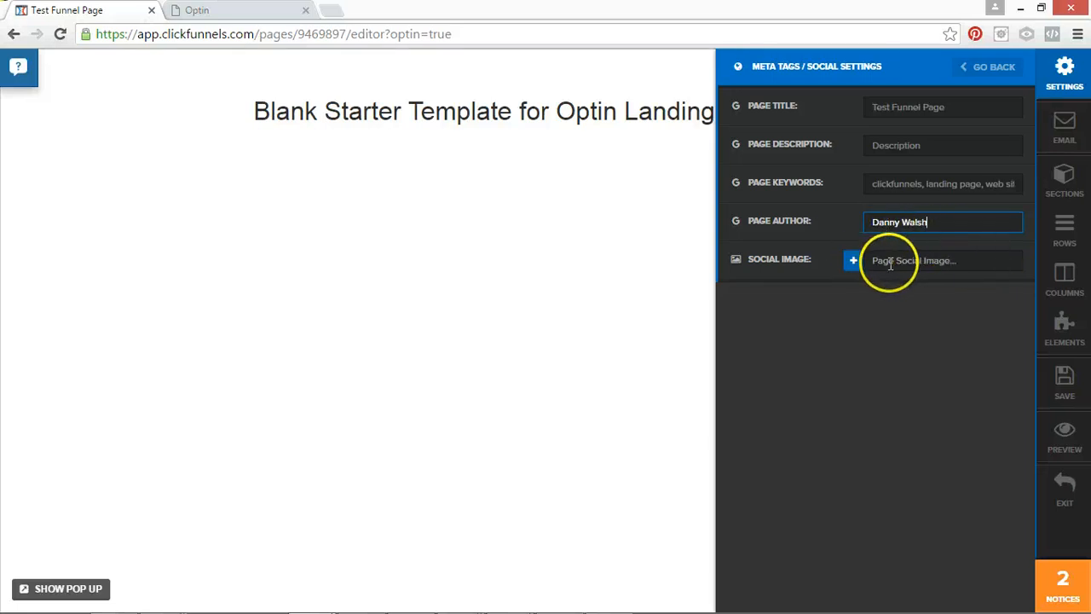
Set the social image to the "New Customers To A LOCAL Business" advert from the uploaded images, and save the page.
left_click(853, 260)
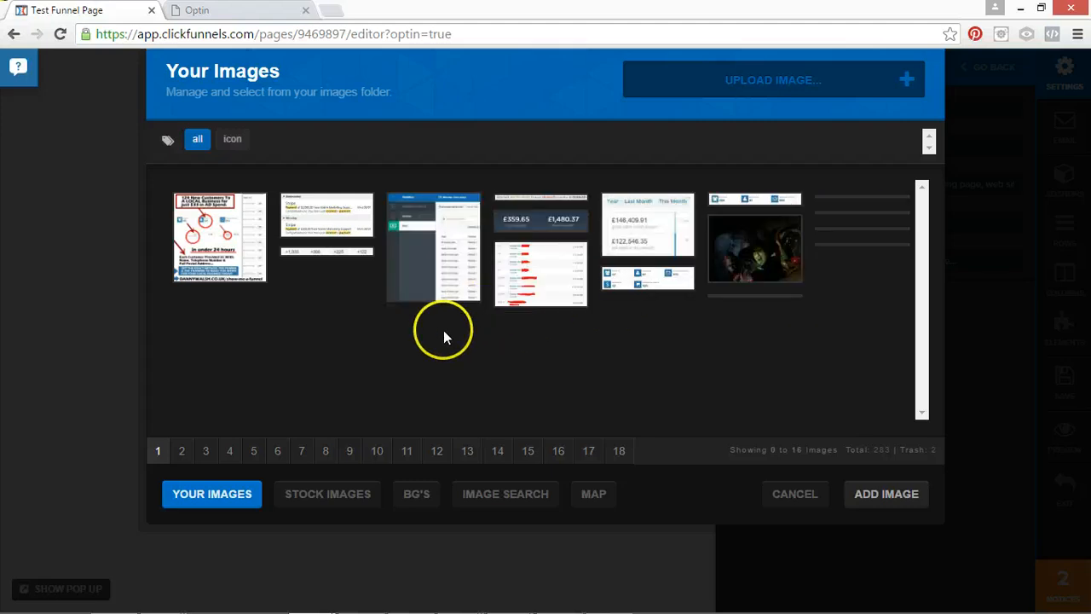
left_click(256, 277)
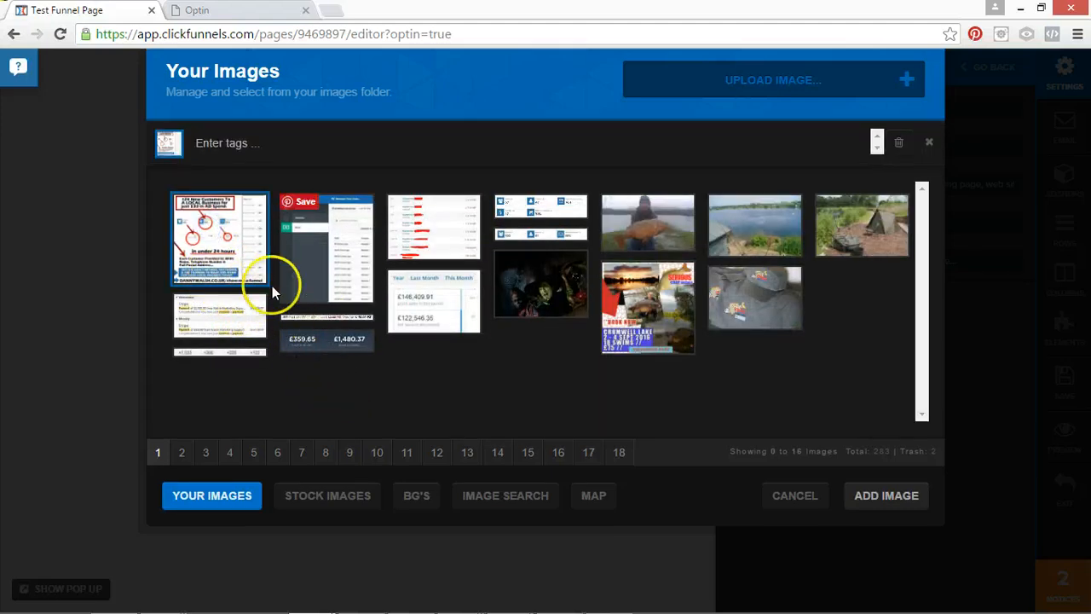
left_click(882, 503)
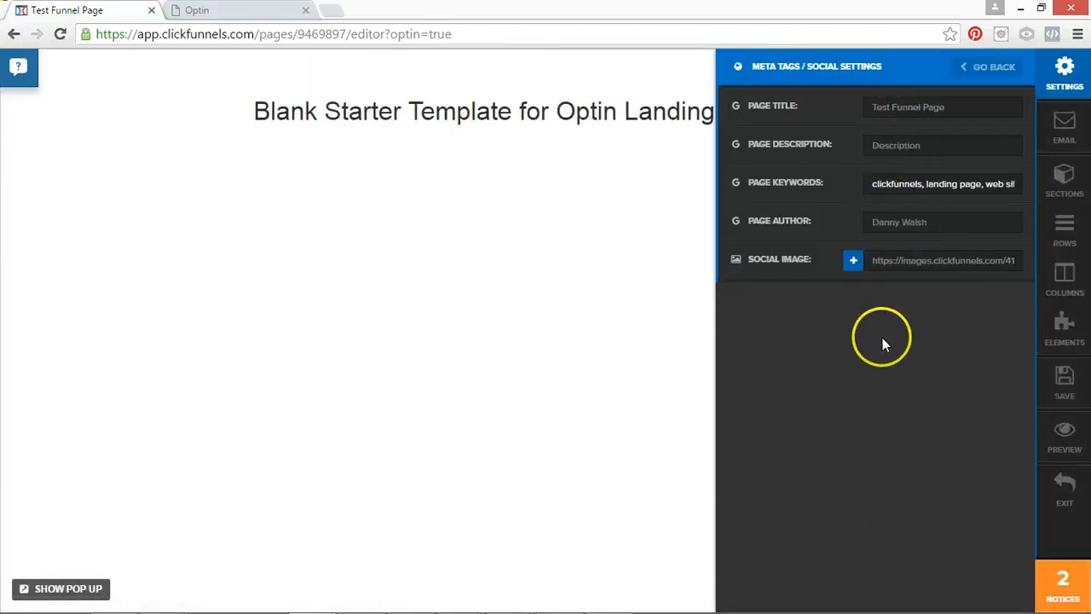
left_click(1064, 383)
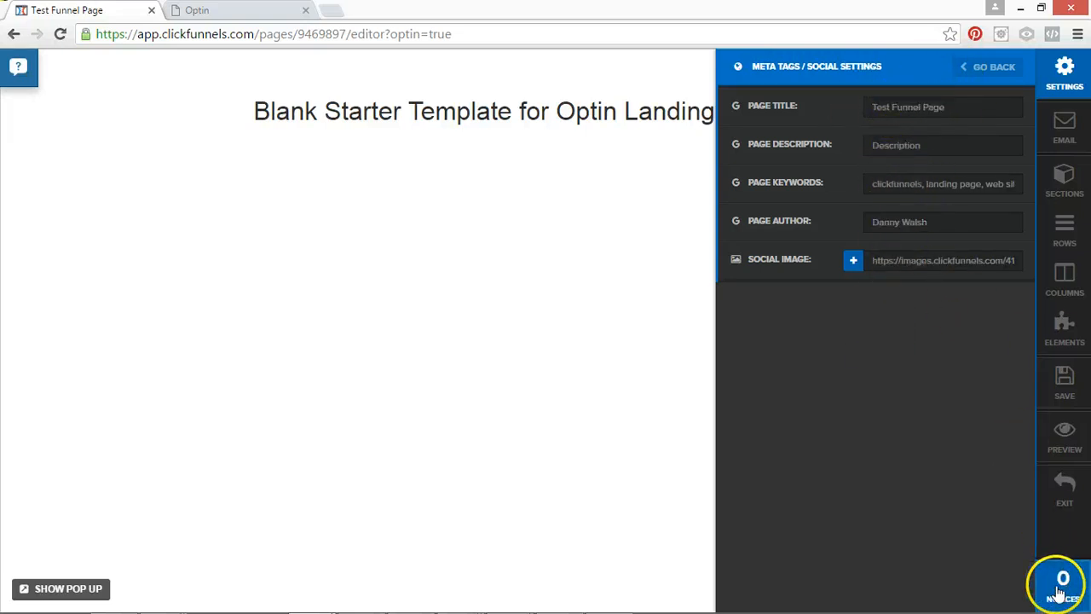
left_click(995, 66)
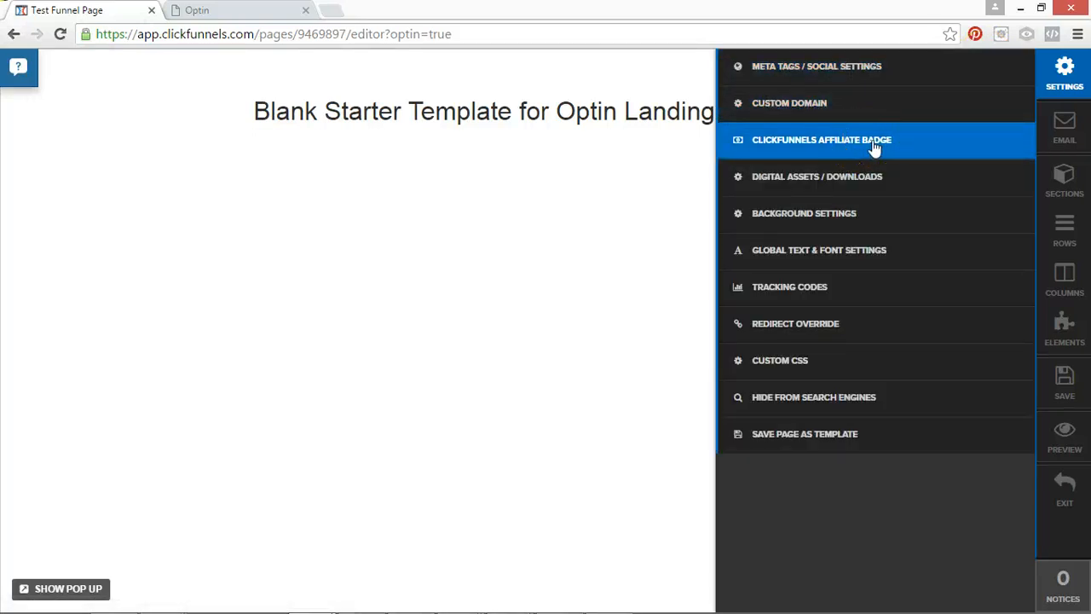
Check the ClickFunnels affiliate badge settings and apply the blurred city photo newyork.jpg from the background images as the page background.
left_click(888, 142)
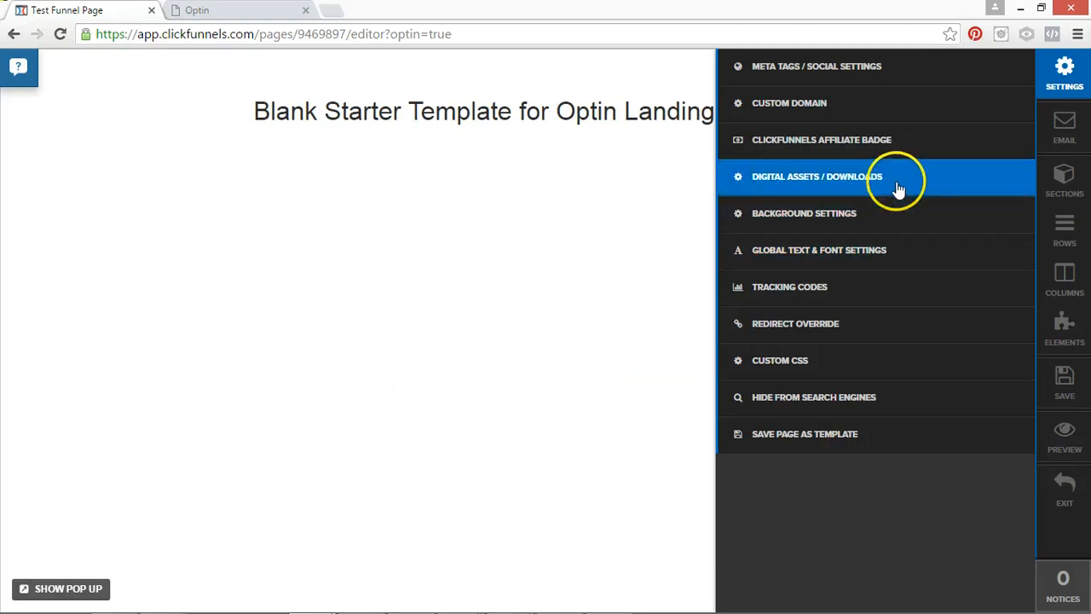
left_click(822, 228)
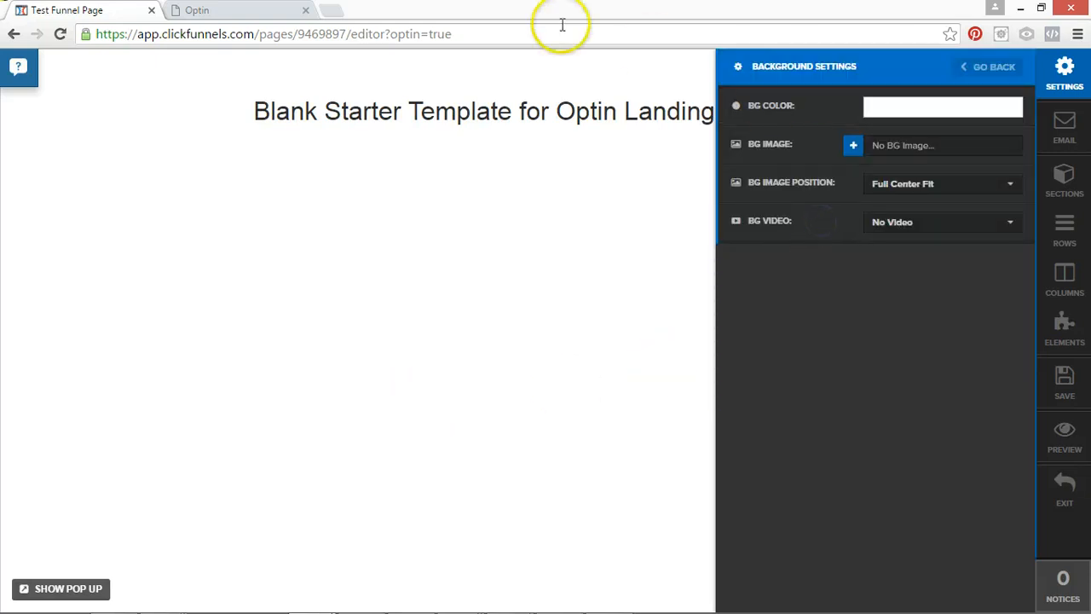
left_click(853, 147)
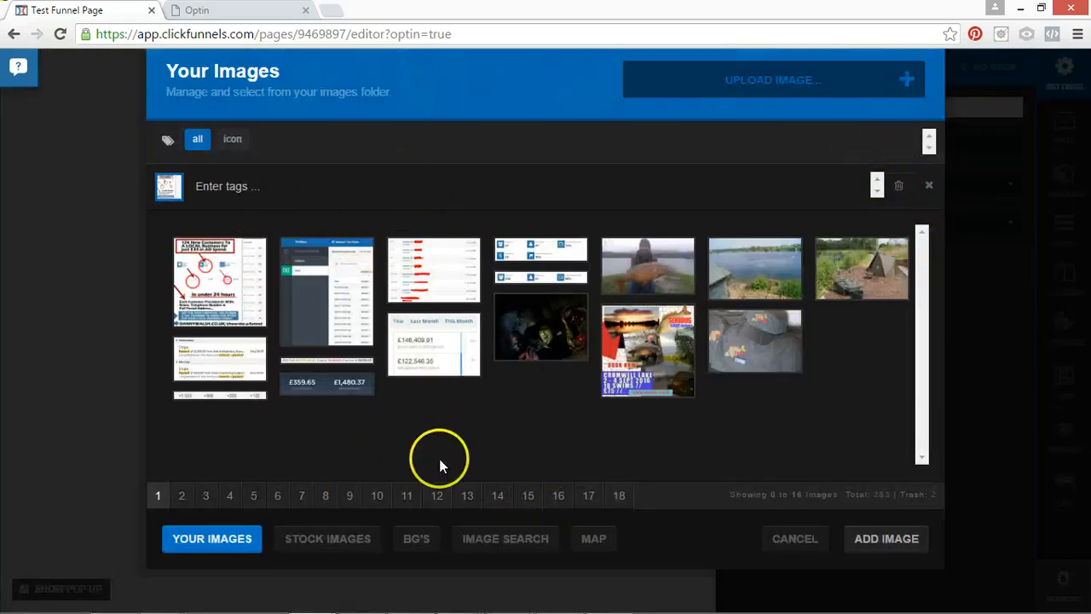
left_click(417, 534)
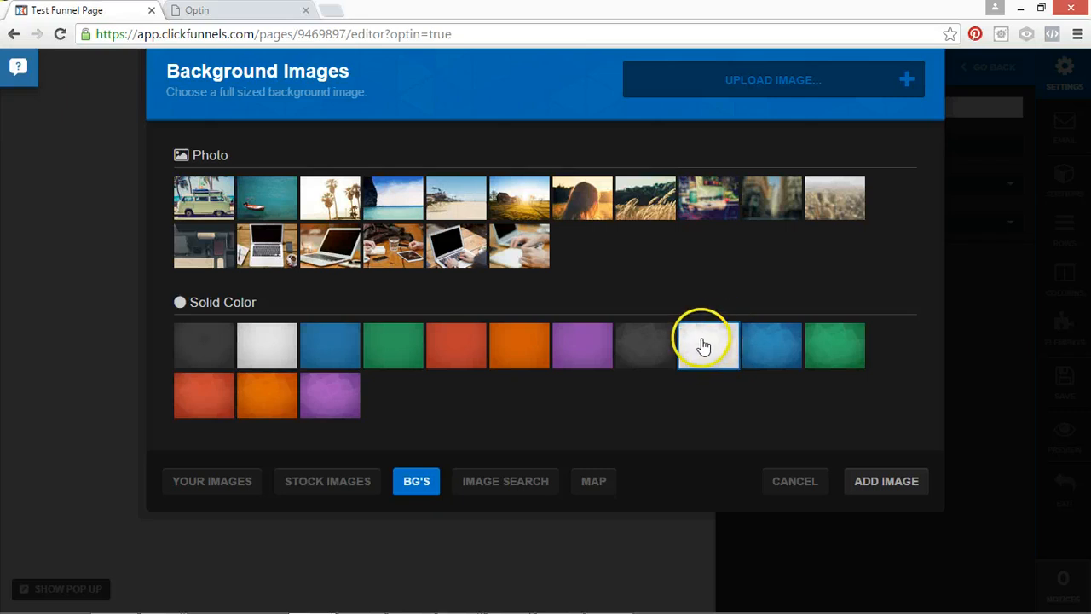
left_click(716, 196)
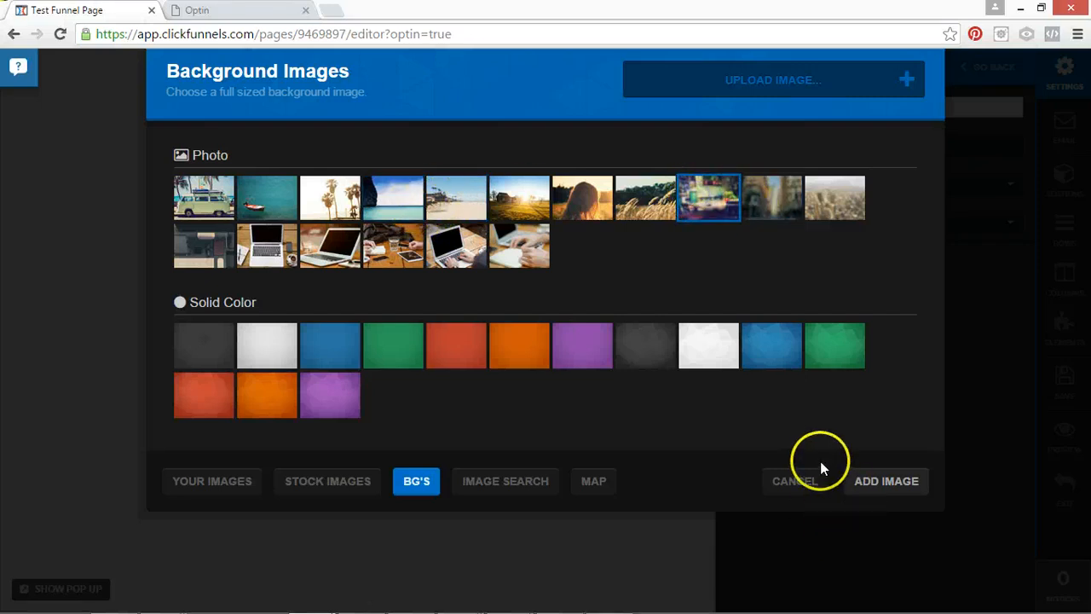
left_click(835, 205)
left_click(871, 483)
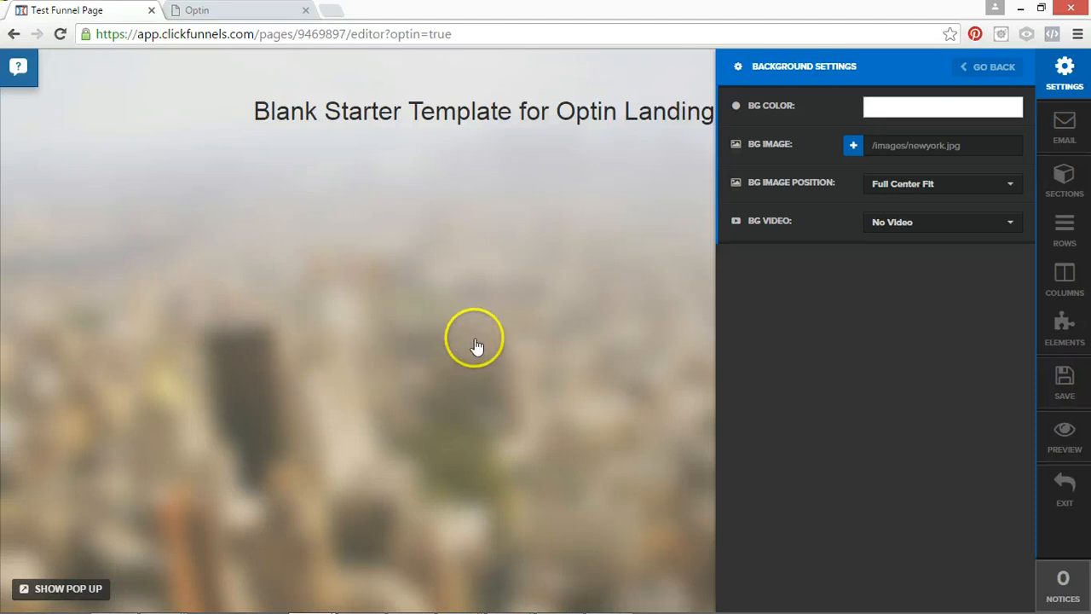
Compare the Fill 100% Width and Full Center Fit background image positions and review the background video options.
left_click(968, 149)
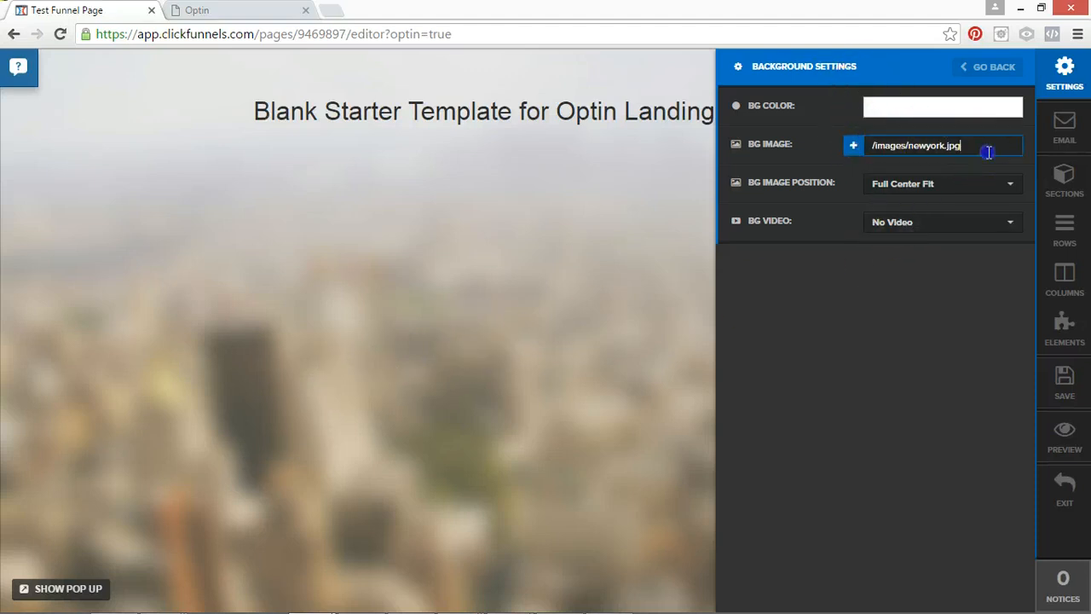
left_click(876, 184)
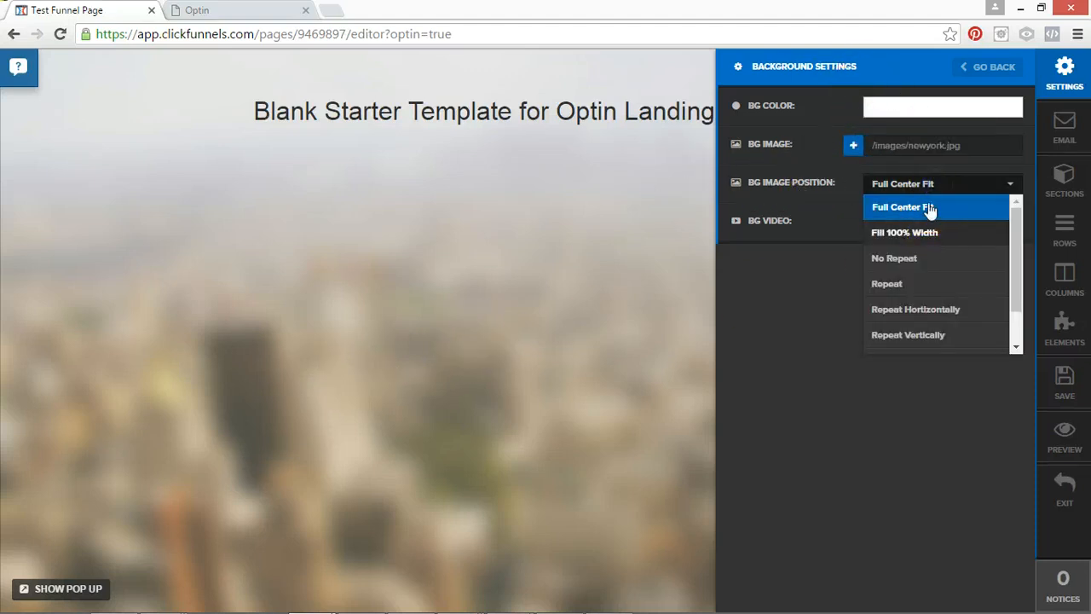
left_click(927, 237)
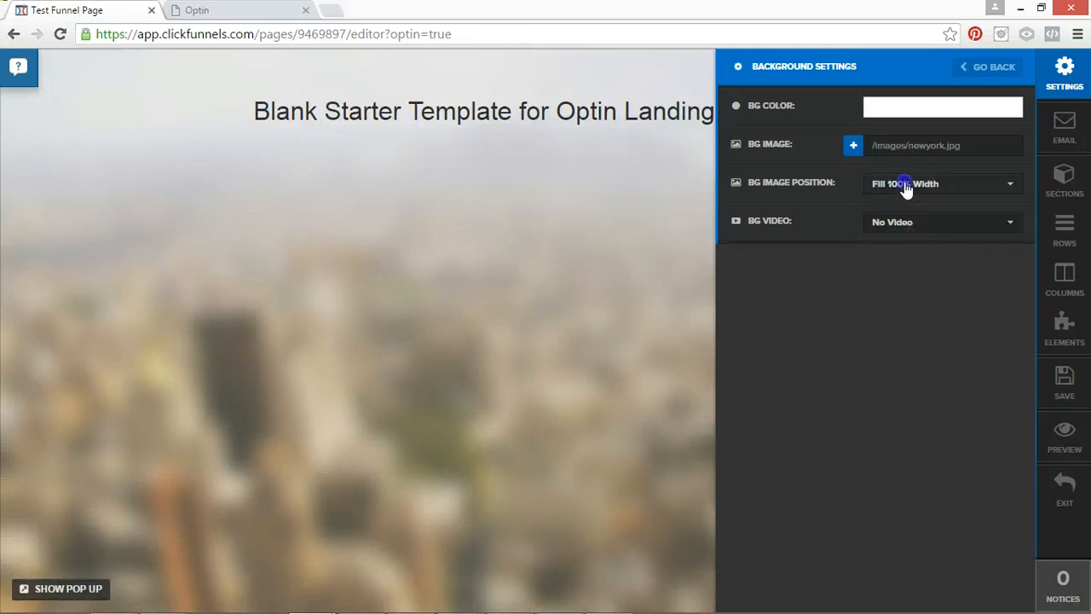
left_click(906, 186)
left_click(907, 201)
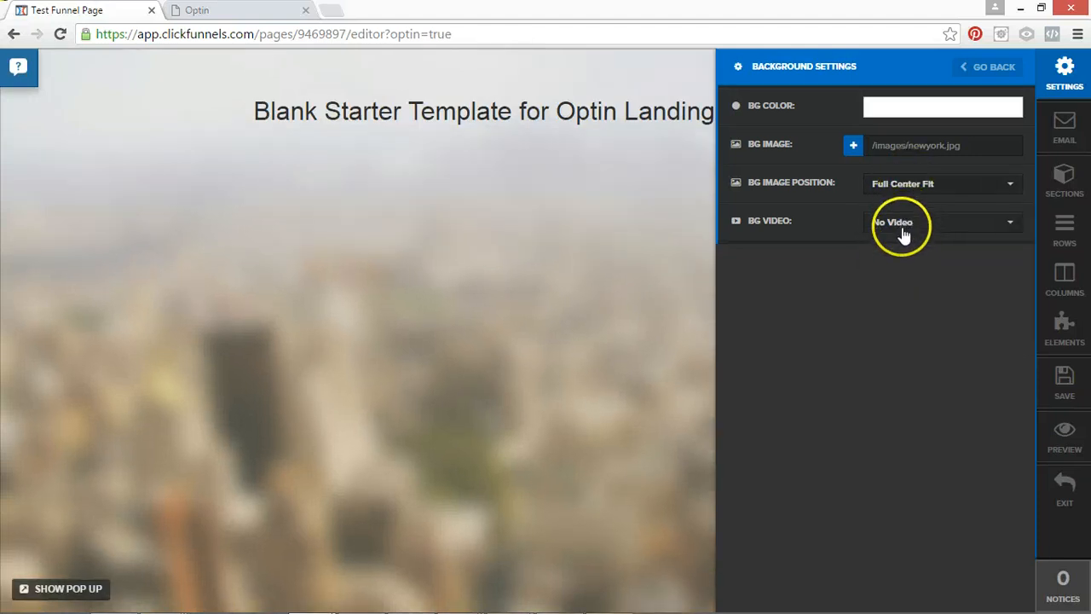
left_click(904, 223)
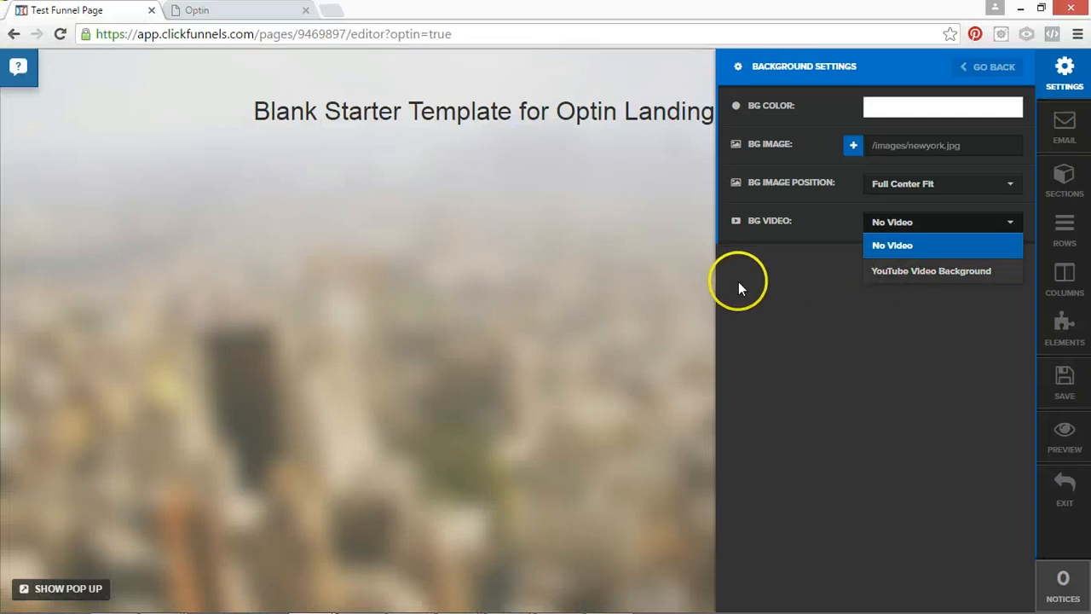
left_click(989, 66)
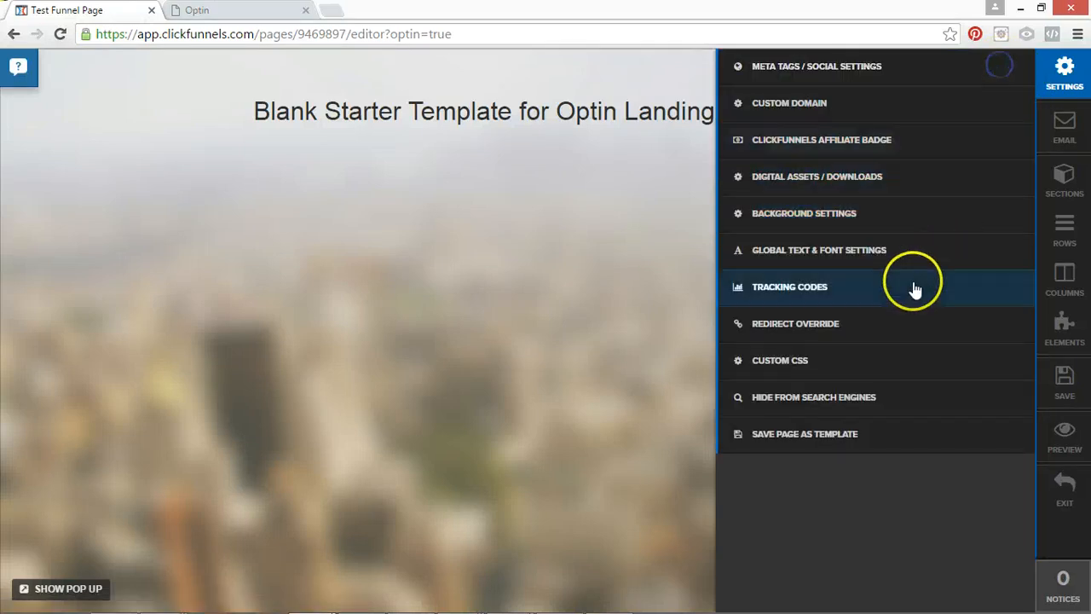
Review the page's global text and font settings and the header and footer tracking code settings.
left_click(872, 258)
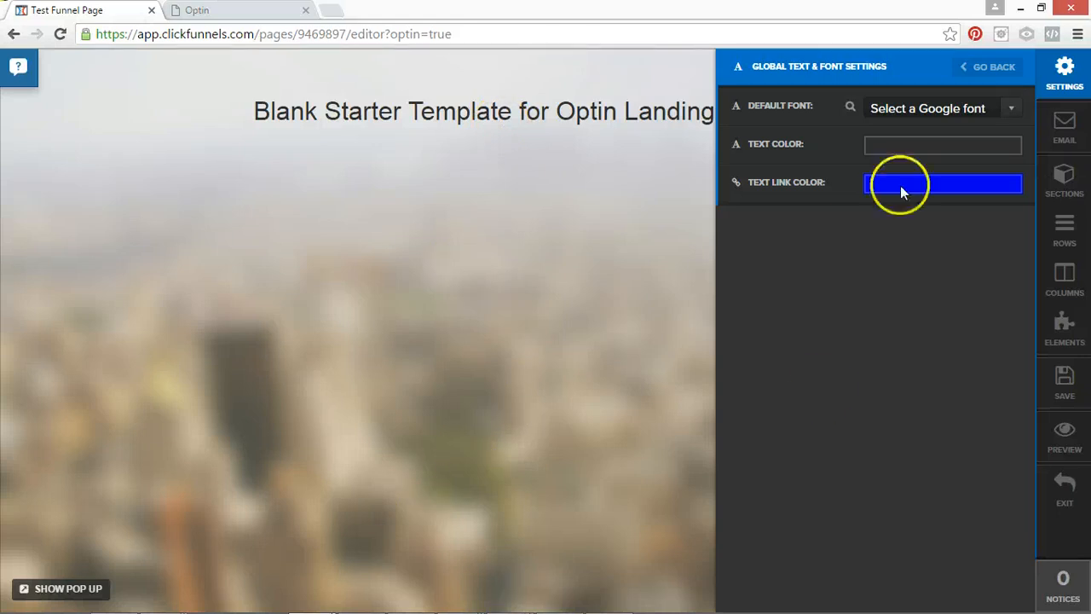
left_click(995, 64)
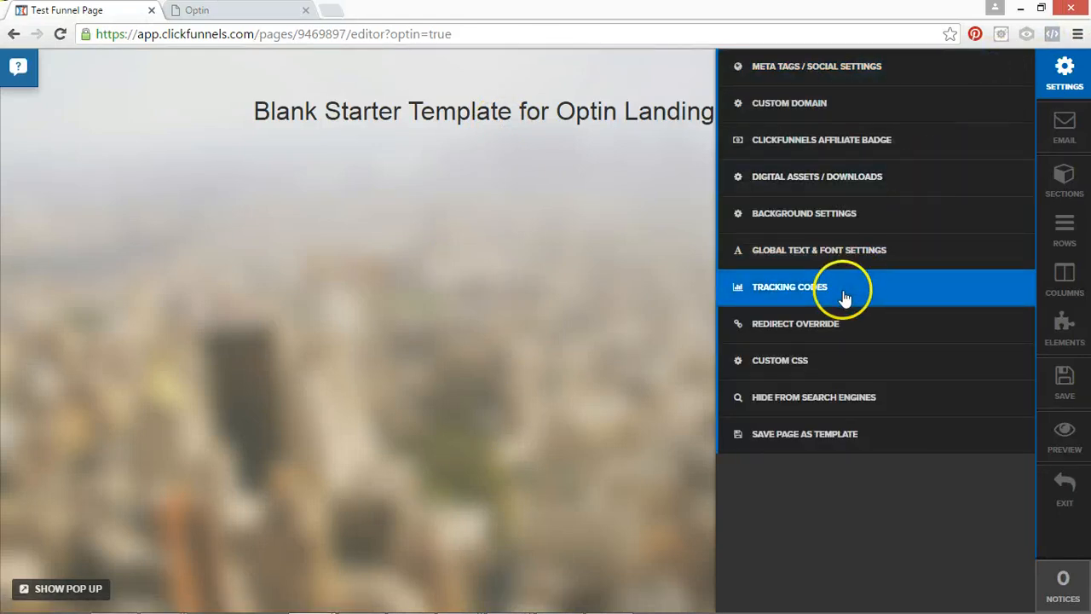
left_click(852, 289)
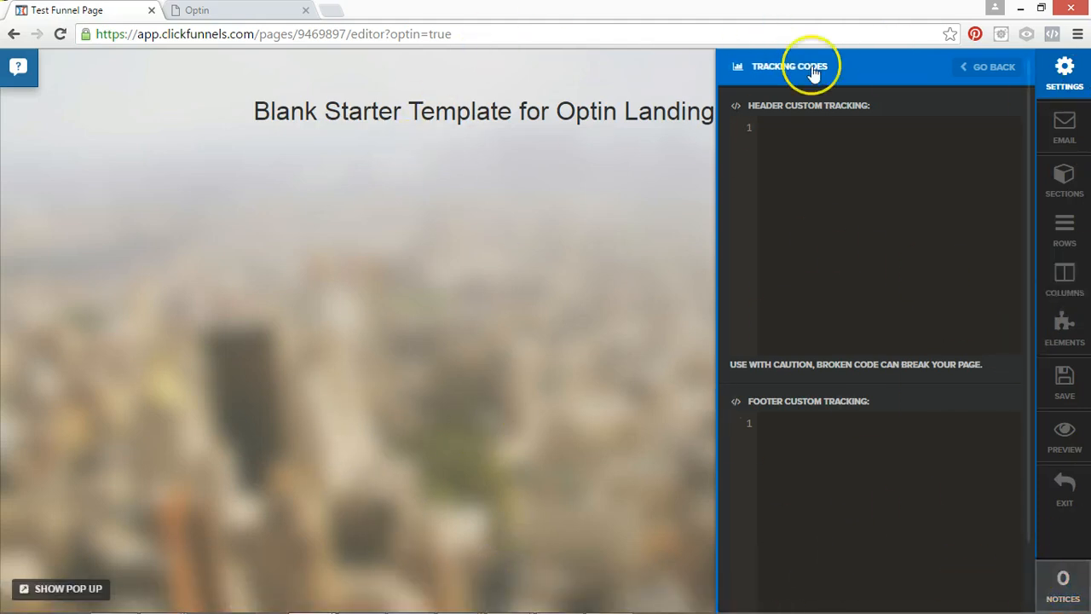
left_click(984, 67)
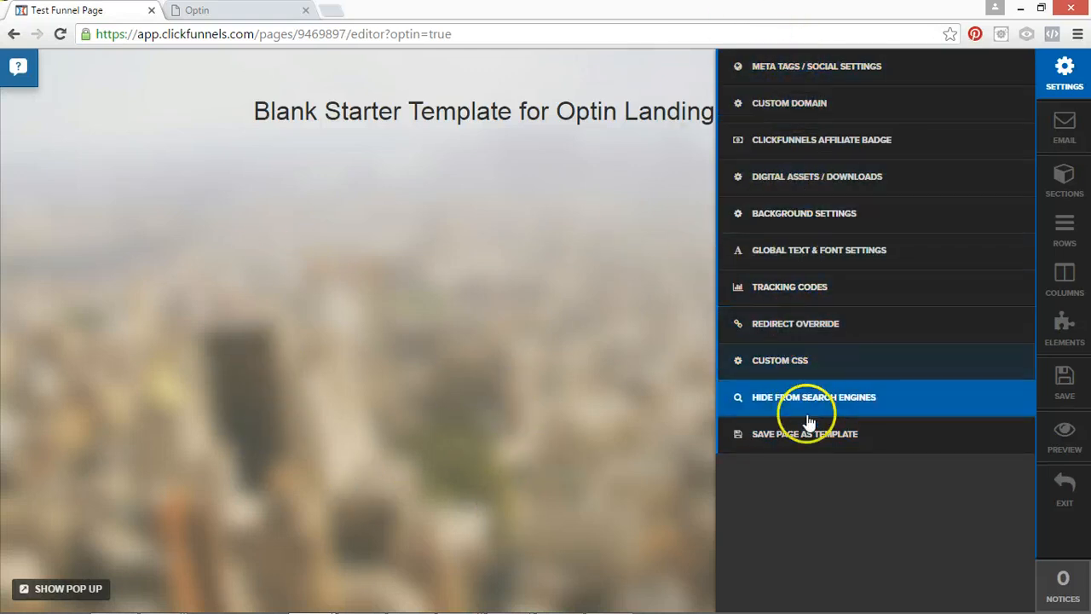
left_click(618, 275)
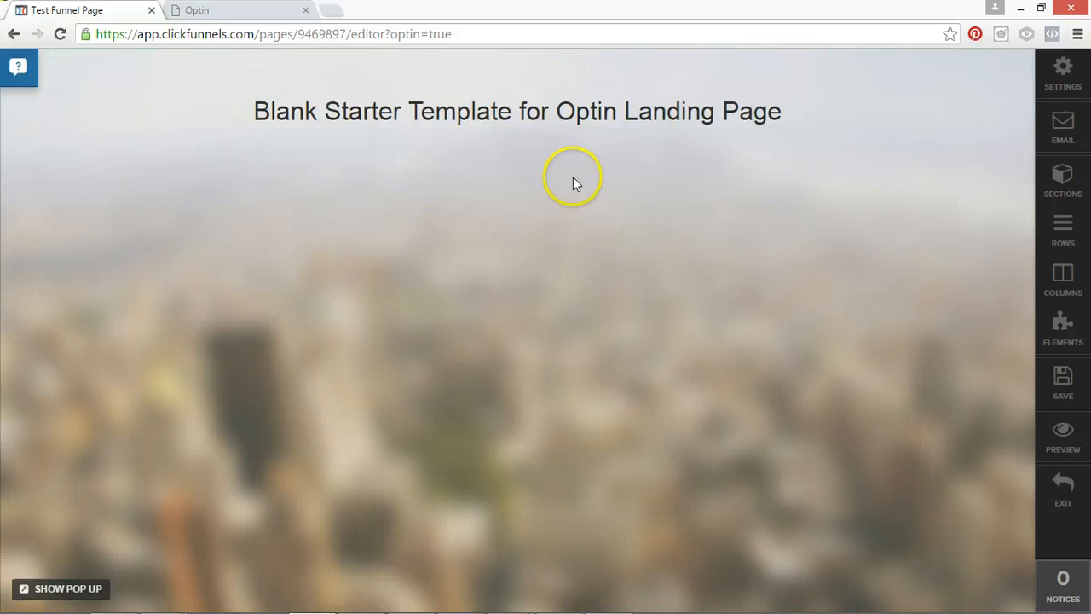
Check which autoresponder services are available in the page's email integration settings.
left_click(1075, 152)
left_click(906, 271)
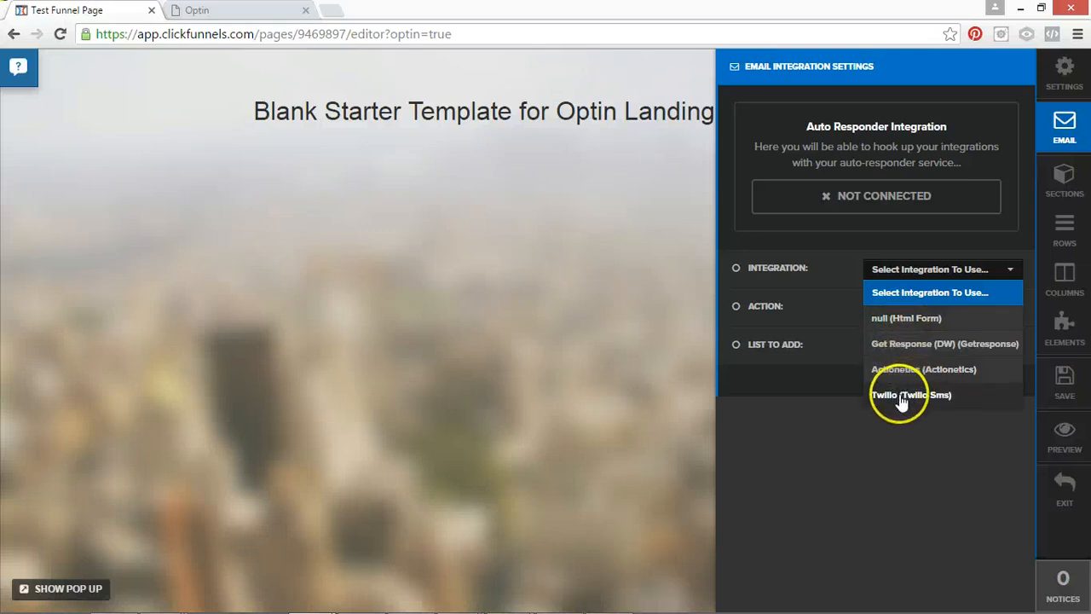
left_click(905, 350)
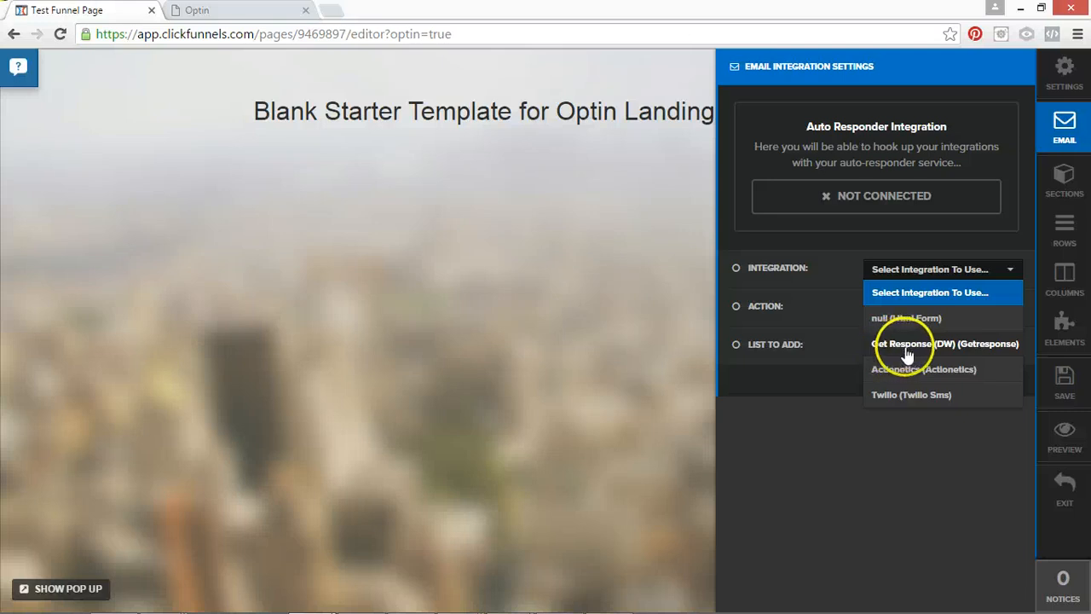
left_click(812, 239)
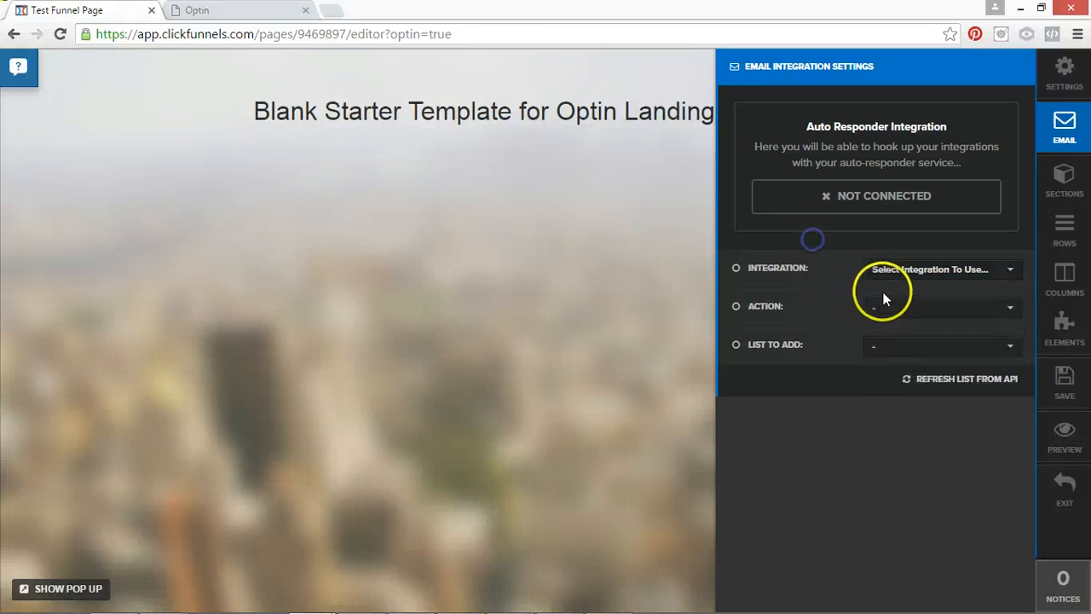
Set the email integration to null (Html Form) with the action Integrate Existing Form (Add HTML Below).
left_click(1008, 276)
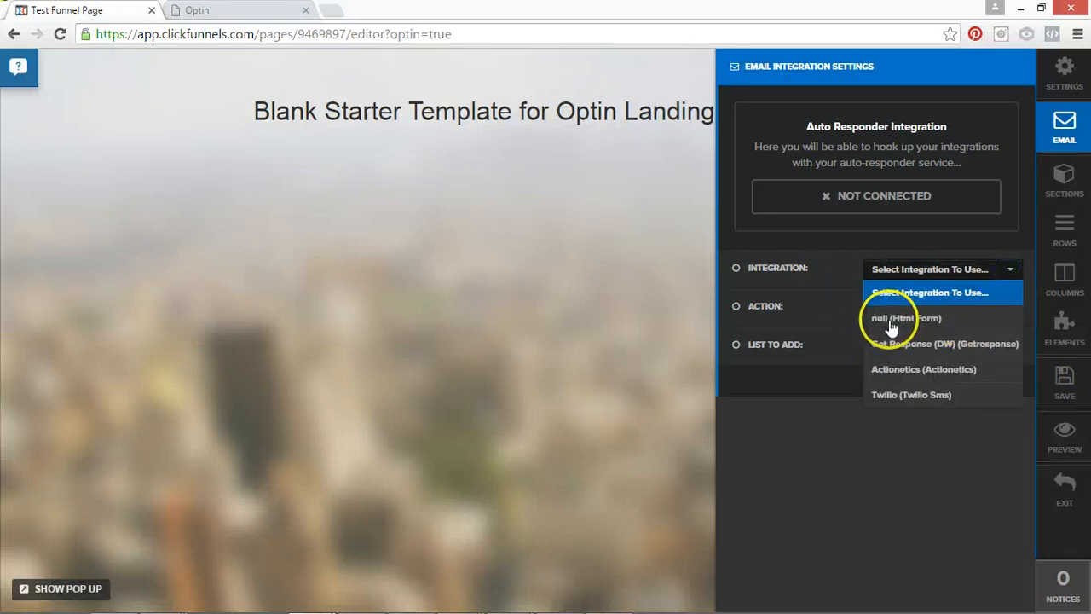
left_click(878, 312)
left_click(910, 321)
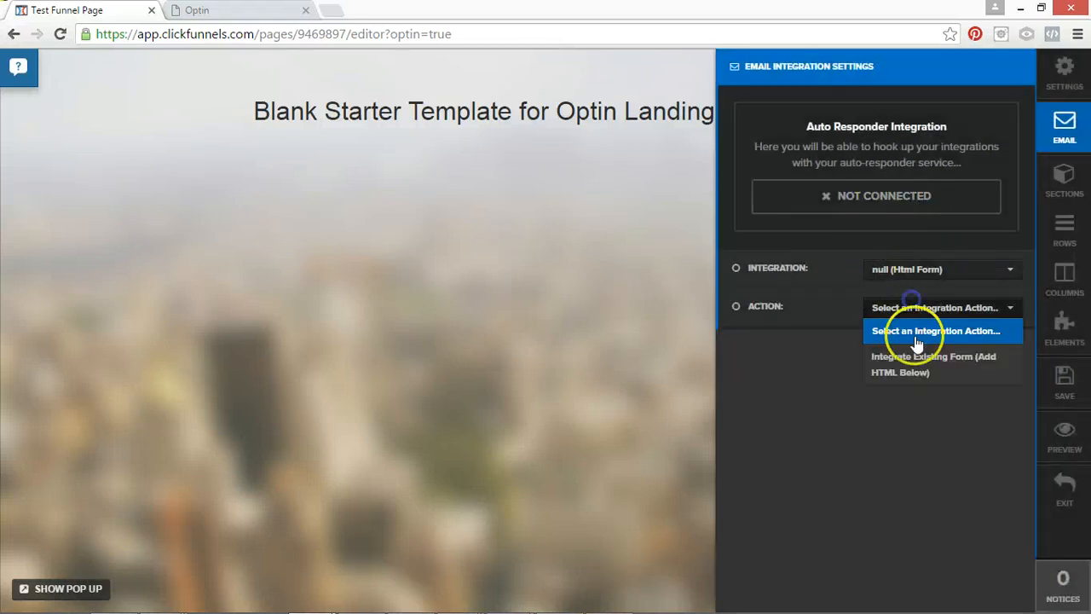
left_click(913, 365)
left_click(810, 388)
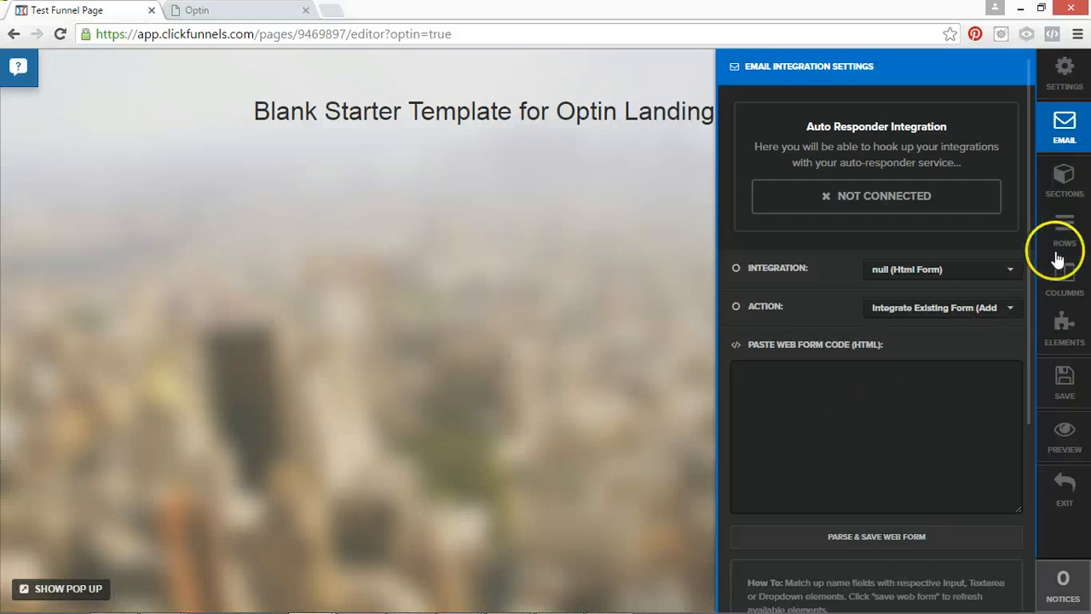
Set the email integration to Actionetics and return to the page canvas.
left_click(1012, 271)
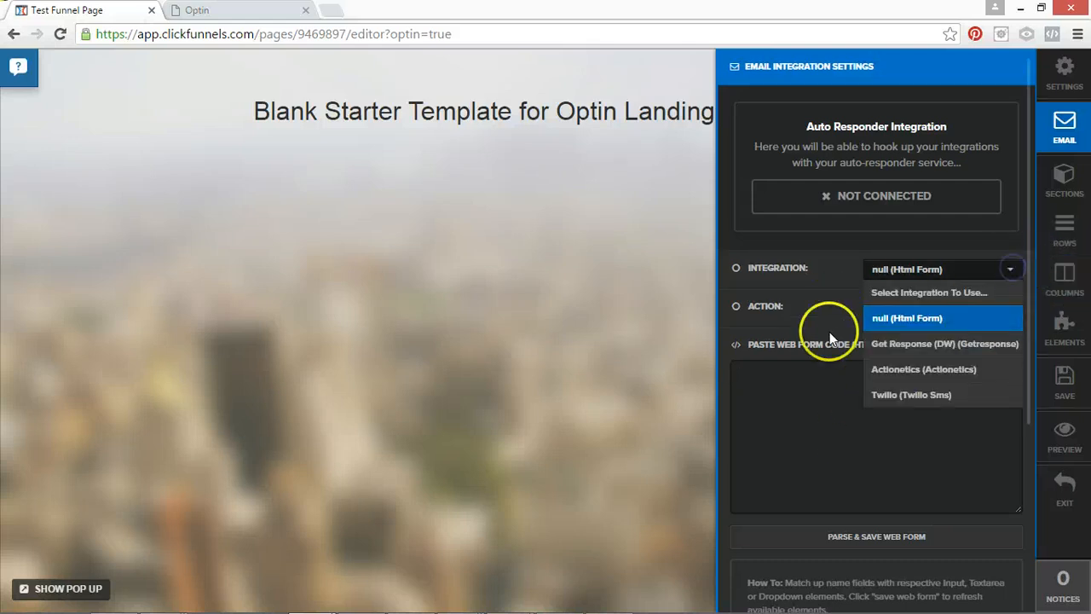
left_click(884, 370)
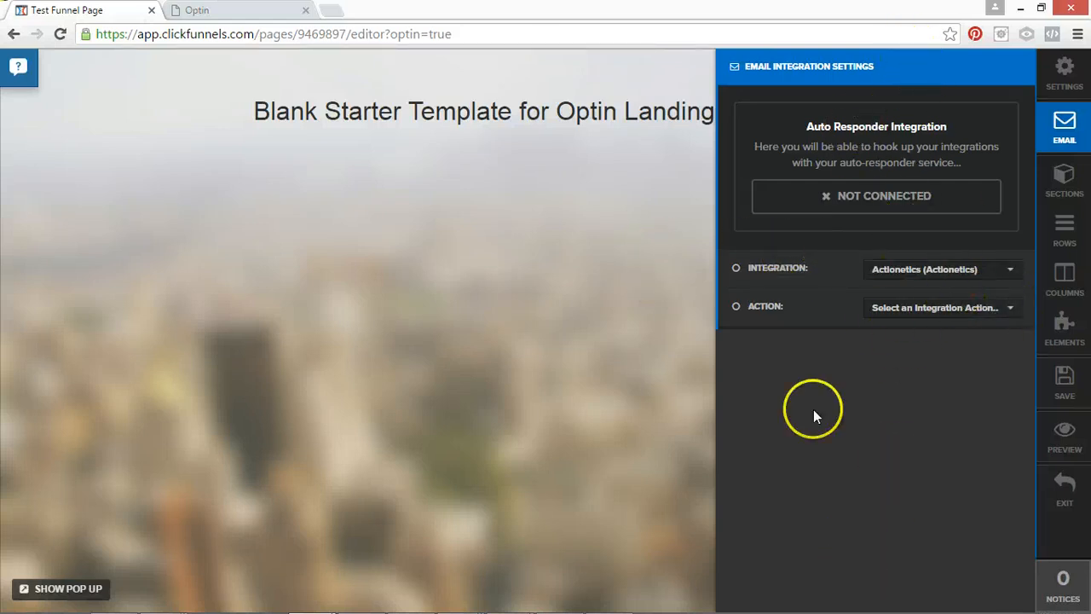
left_click(912, 269)
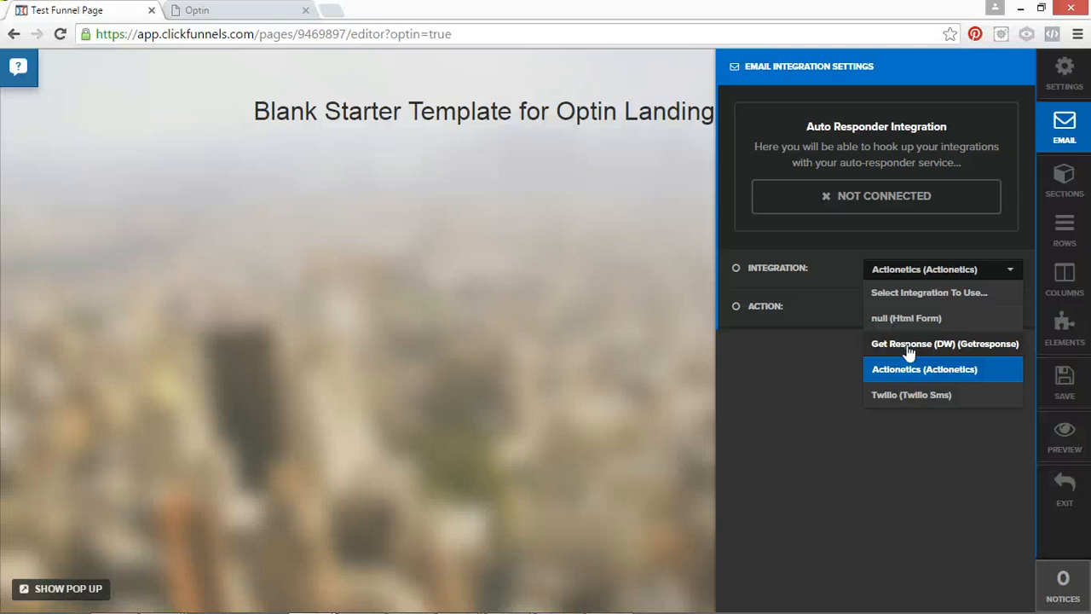
left_click(1064, 120)
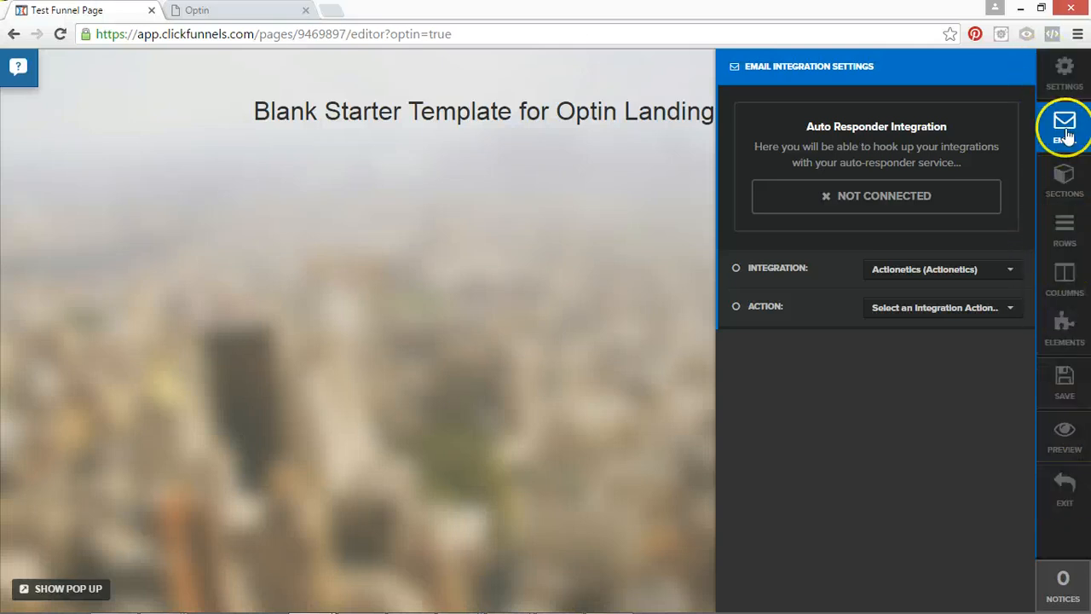
left_click(607, 142)
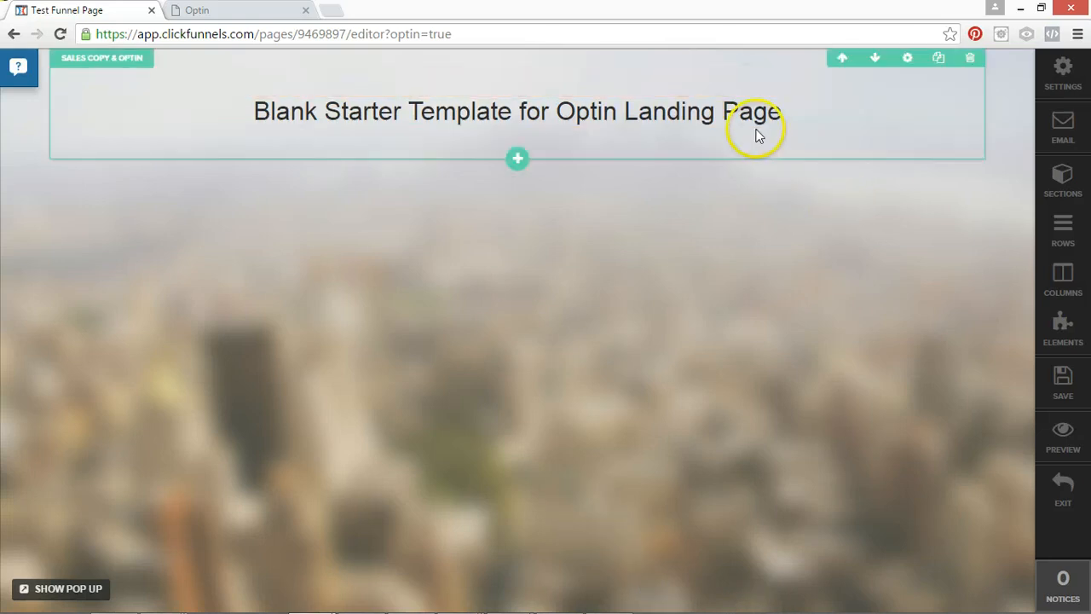
left_click(1062, 69)
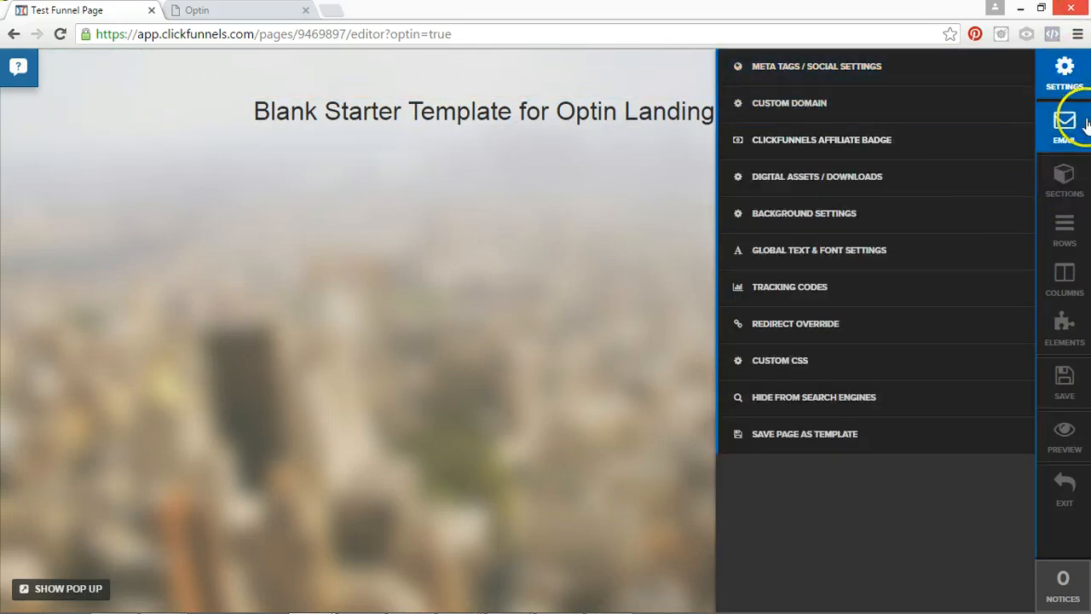
left_click(584, 325)
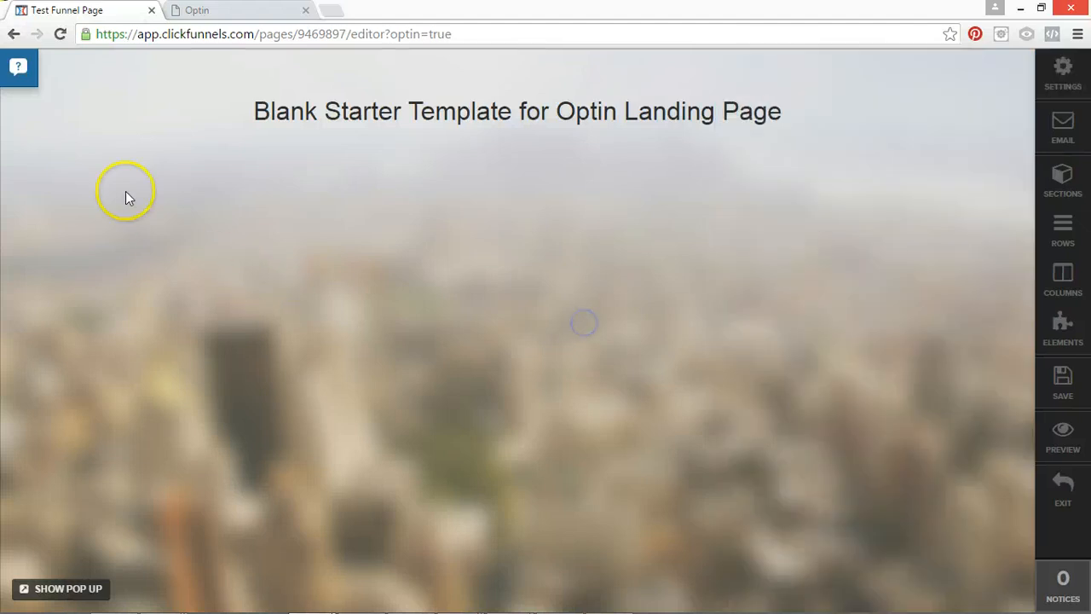
Replace the "Blank Starter Template for Optin Landing Page" headline with "HEADLINE! OR CALL TO ACTION?".
left_click(613, 109)
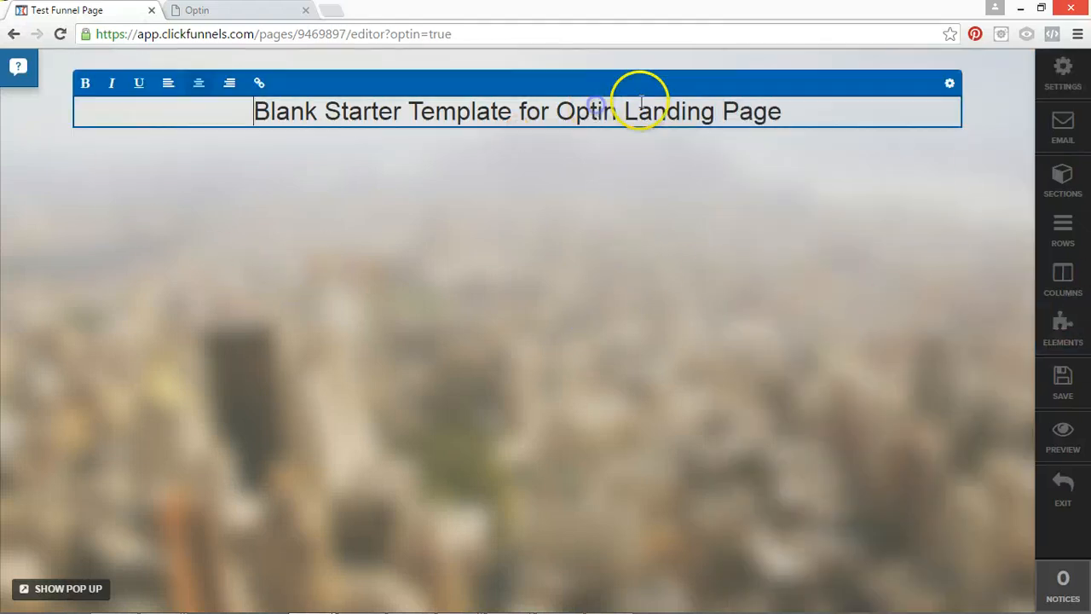
triple_click(724, 104)
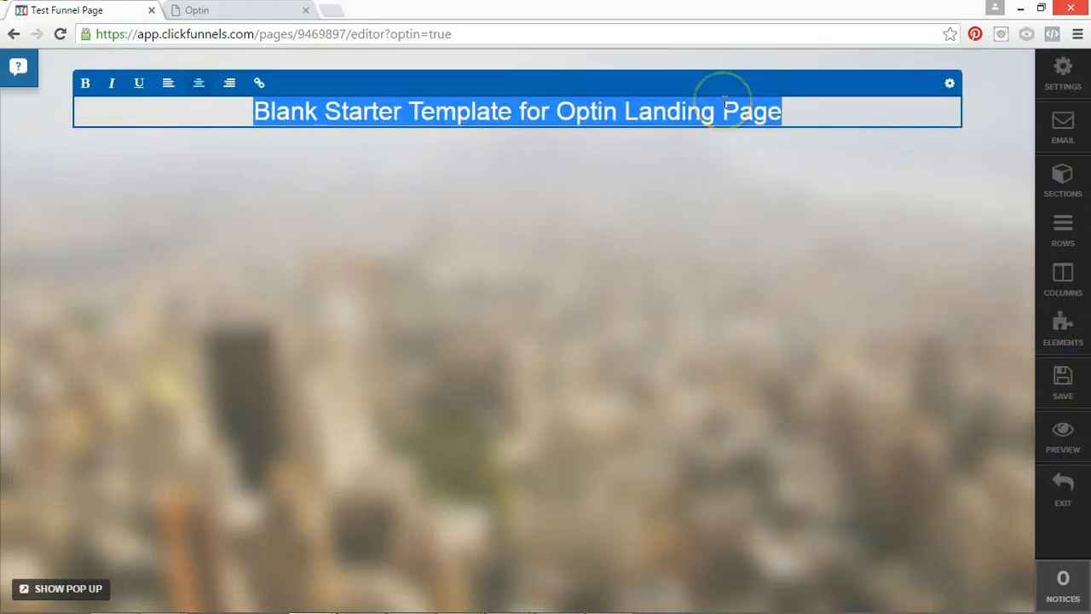
type("HEADLINE!")
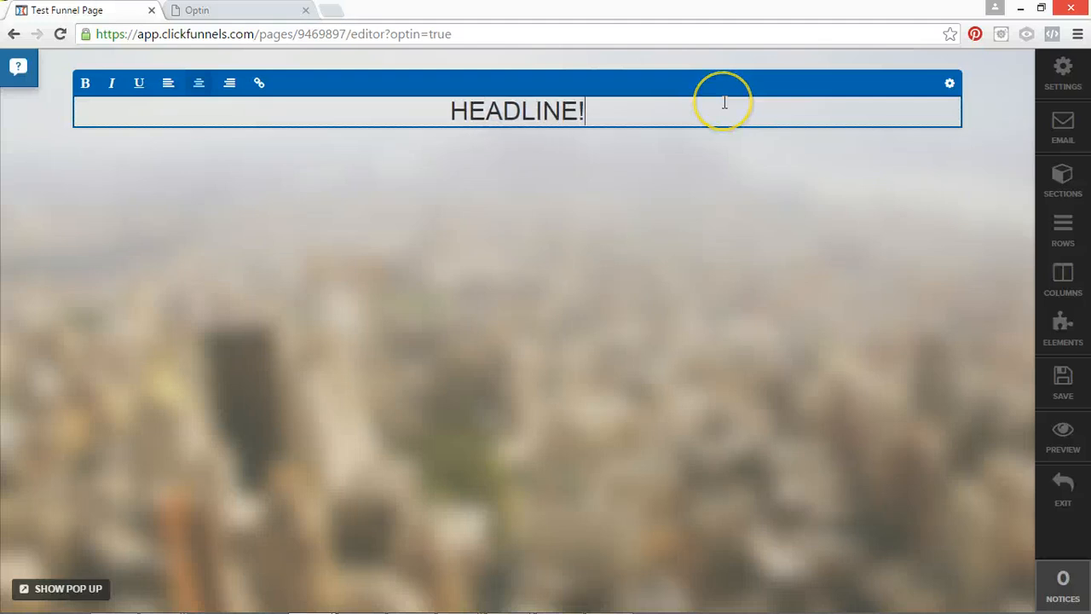
type(" OR C")
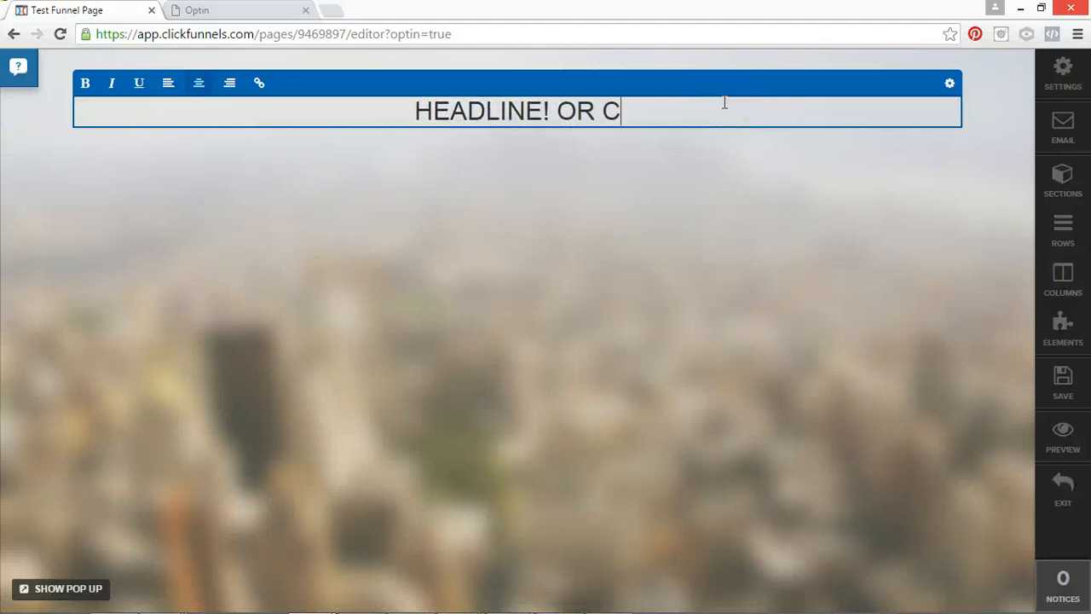
type("ALL TO ACTION")
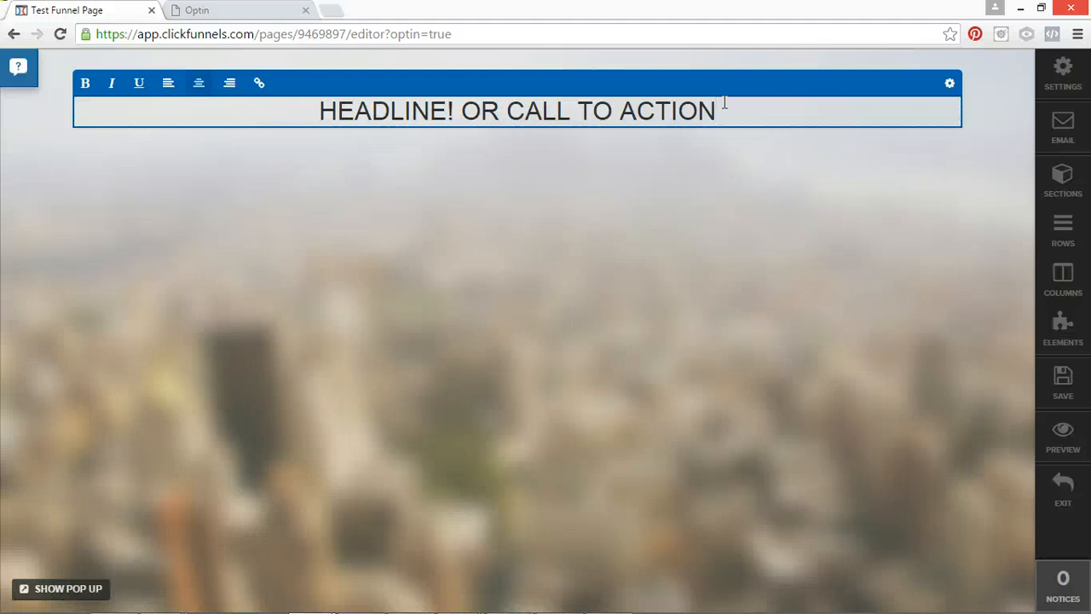
type("?")
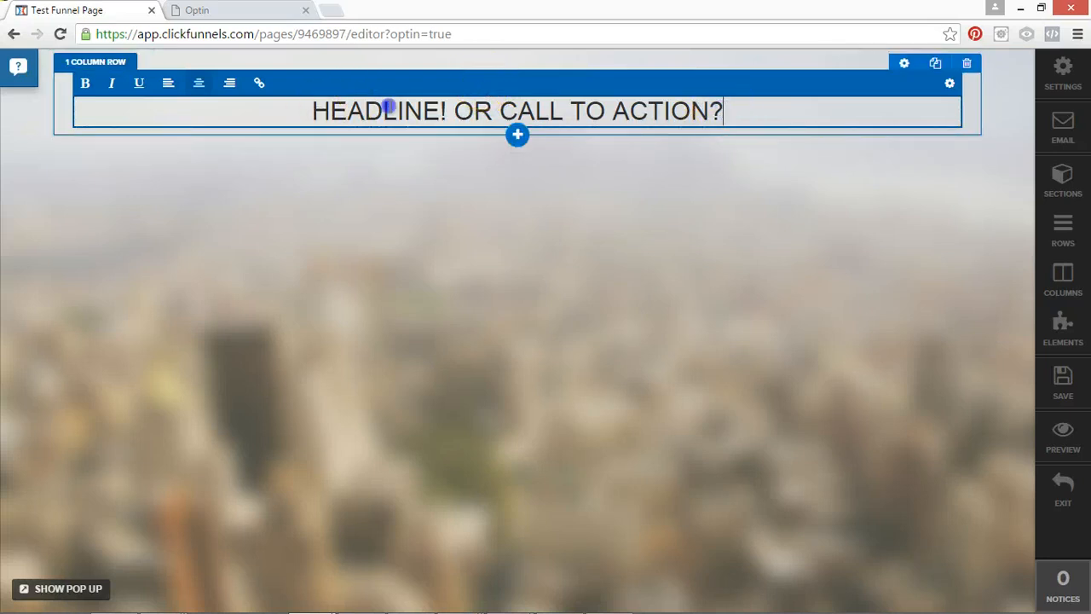
Make the headline bold, but return the "OR CALL TO ACTION?" part to regular weight.
left_click_drag(724, 110, 298, 106)
left_click(85, 83)
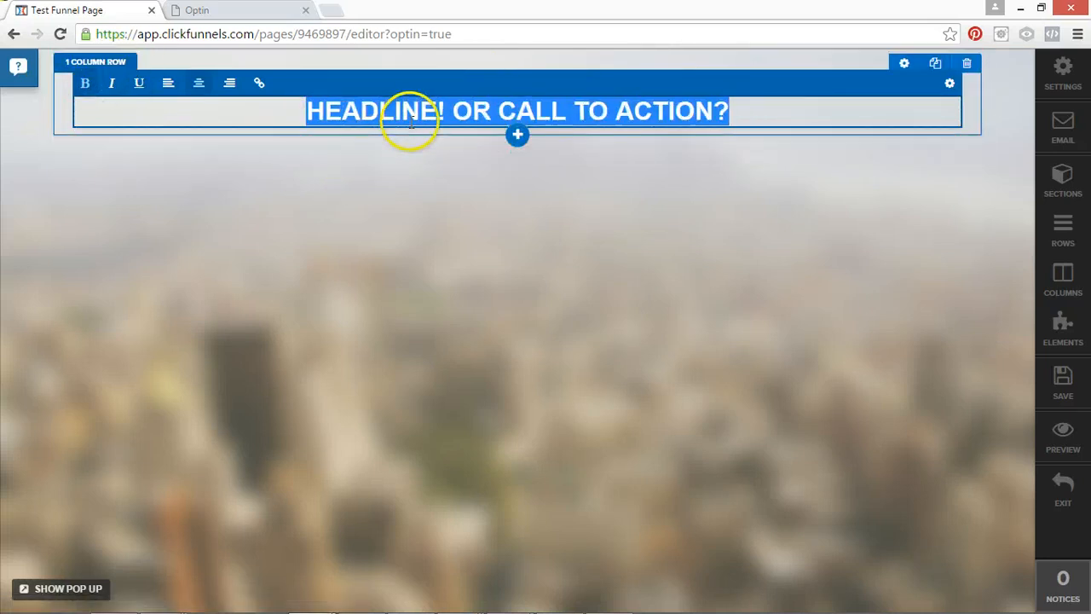
left_click(454, 105)
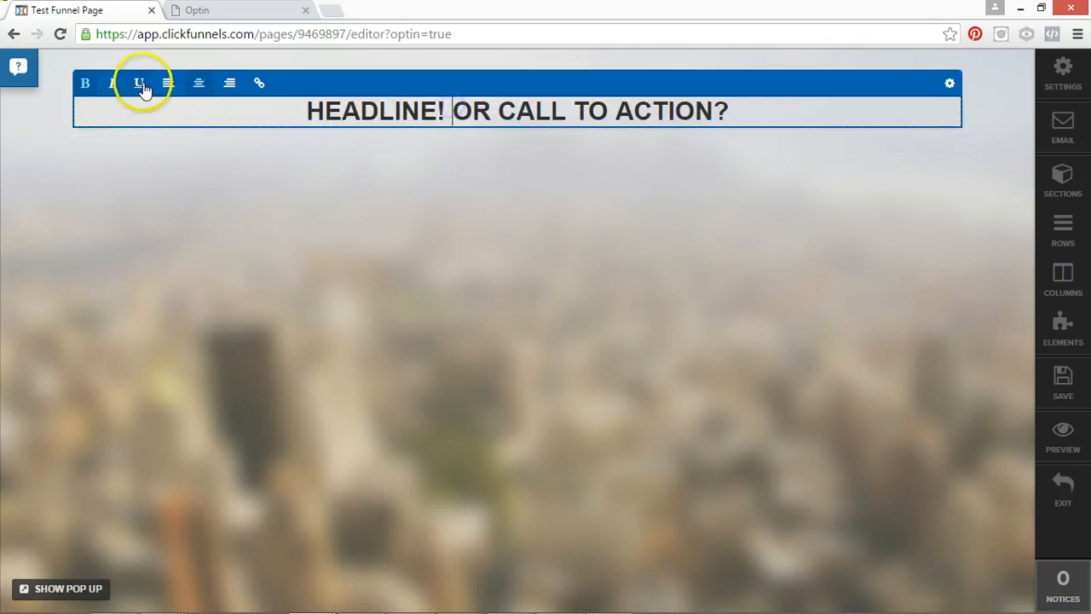
left_click_drag(454, 110, 722, 111)
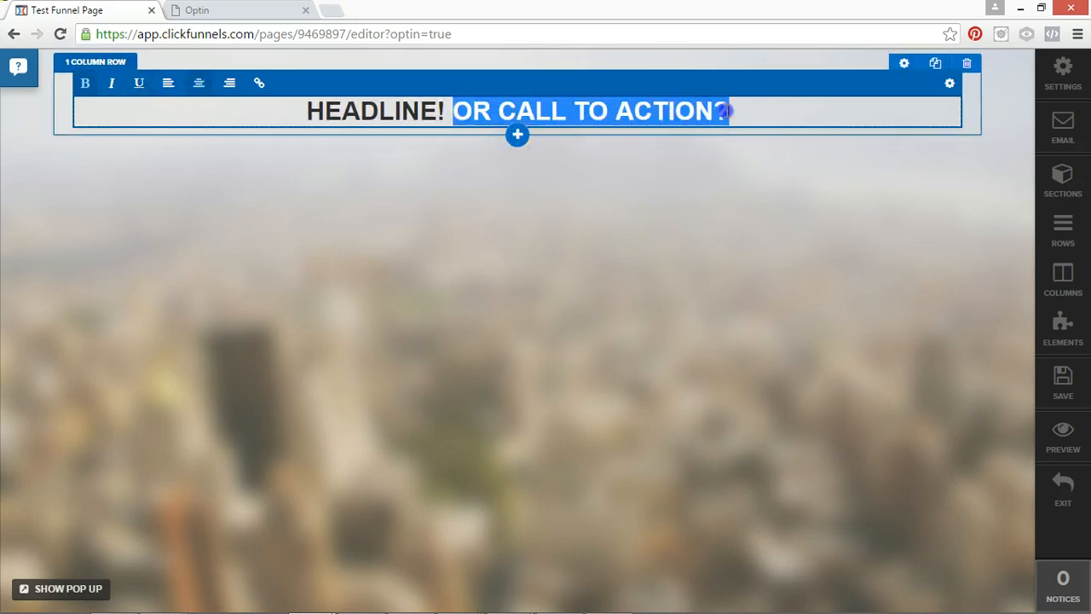
left_click(87, 83)
left_click(404, 172)
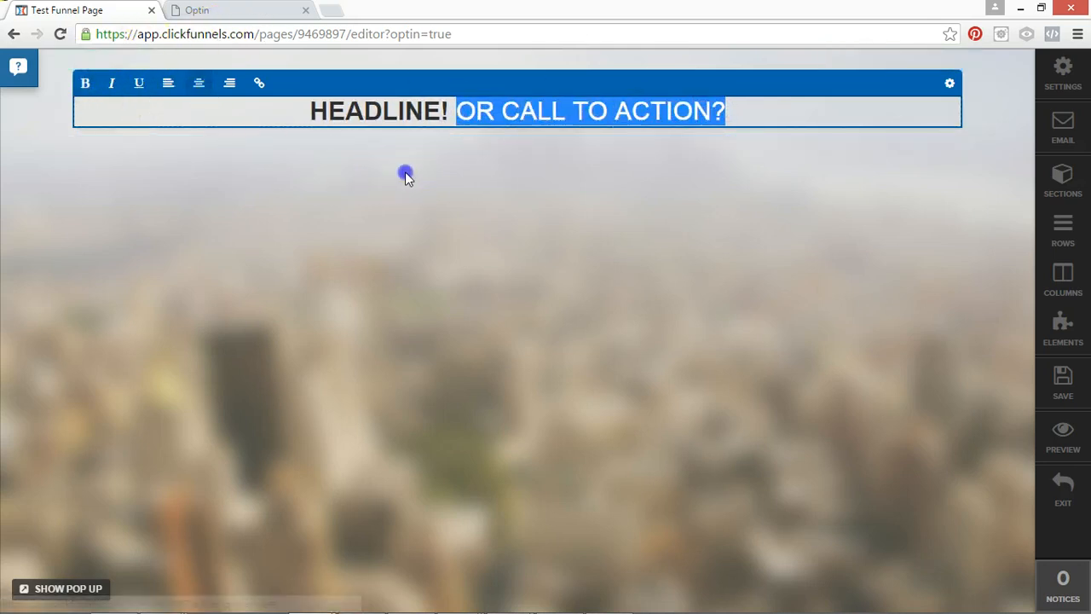
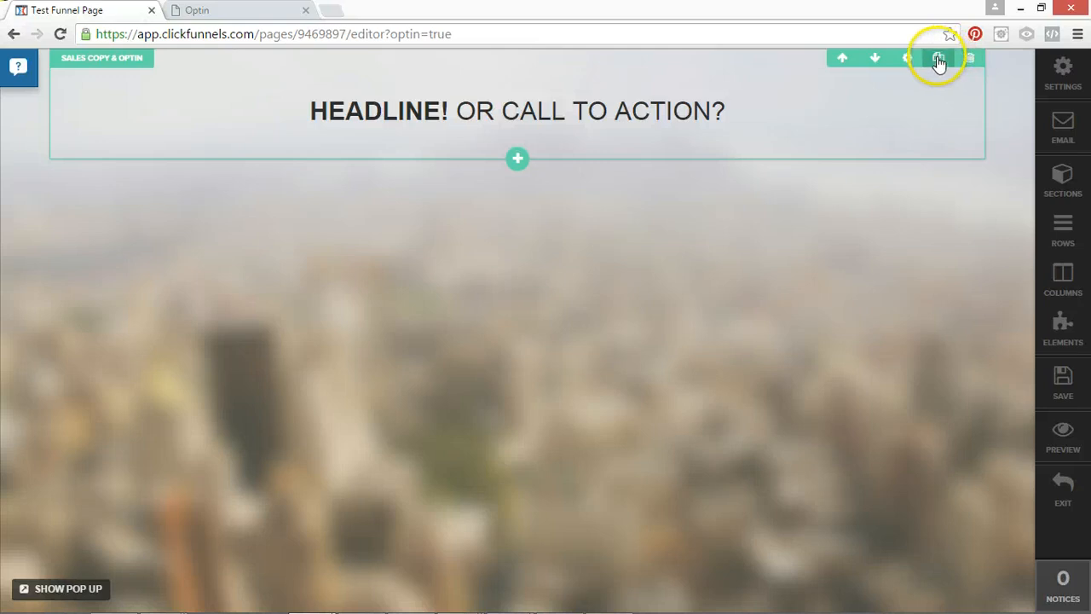
Clone the Sales Copy & Optin section twice and delete the headline row from all three sections.
left_click(937, 61)
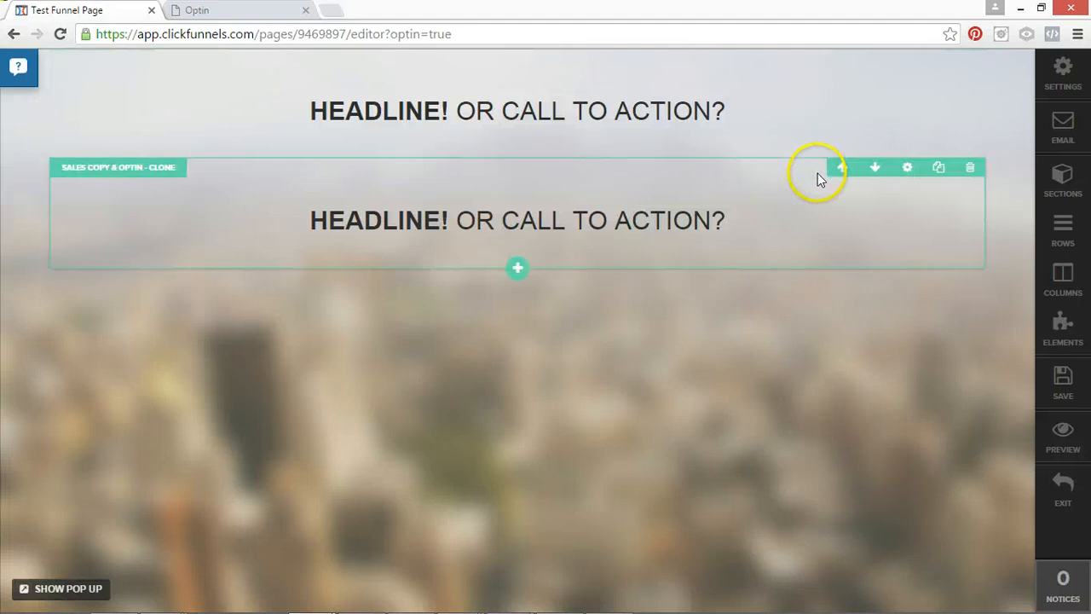
left_click(937, 170)
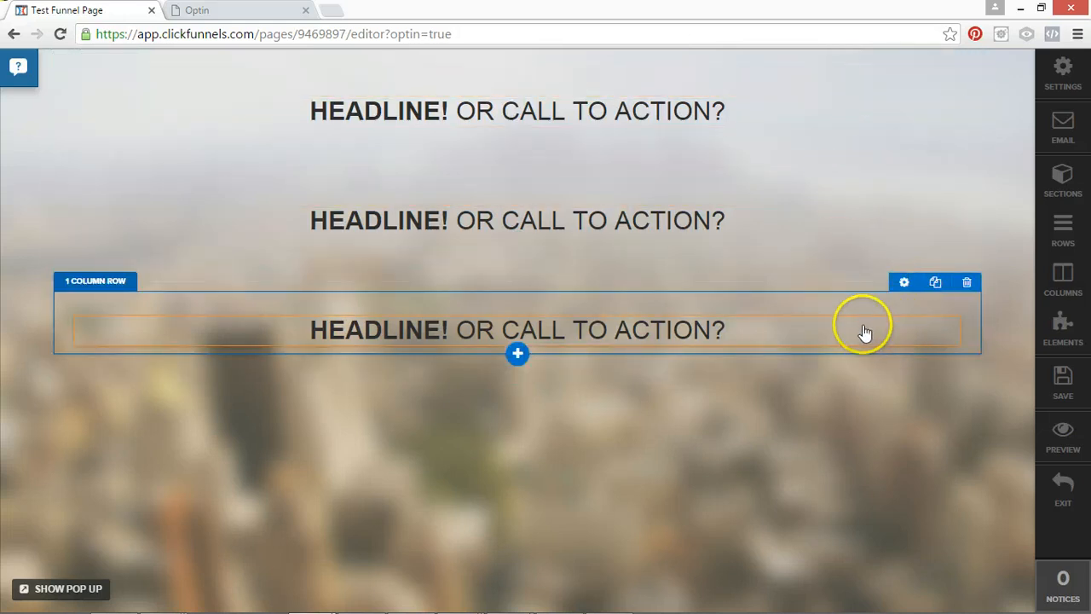
left_click(966, 285)
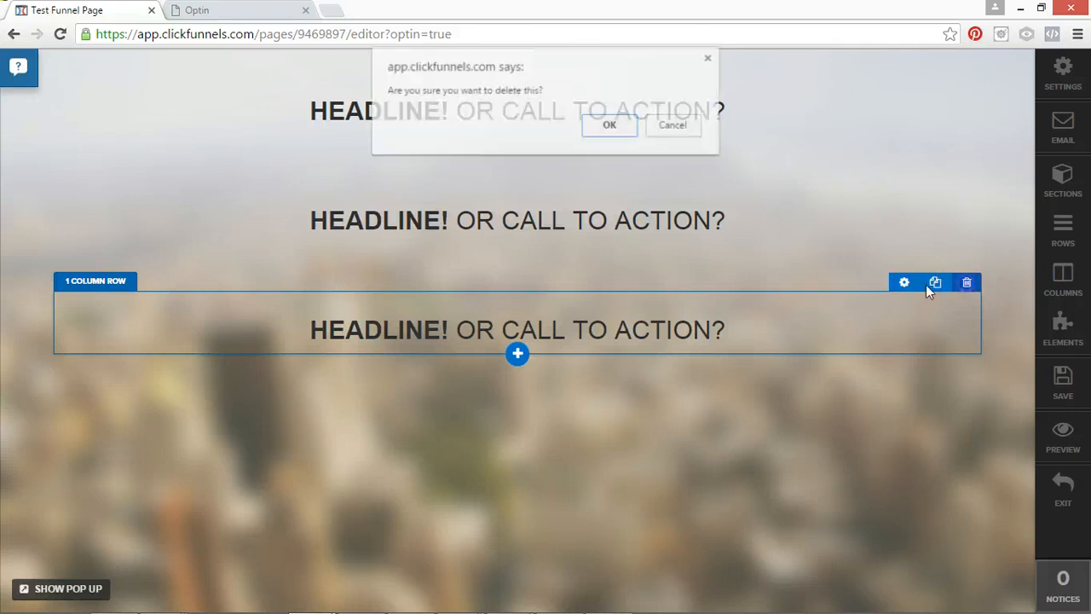
left_click(610, 135)
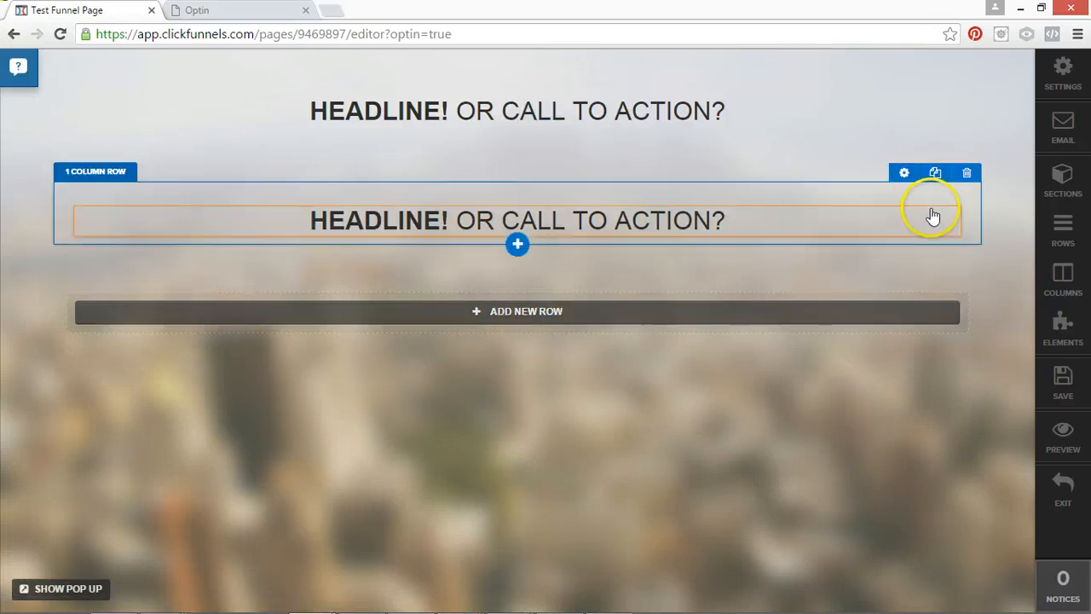
left_click(958, 184)
left_click(615, 151)
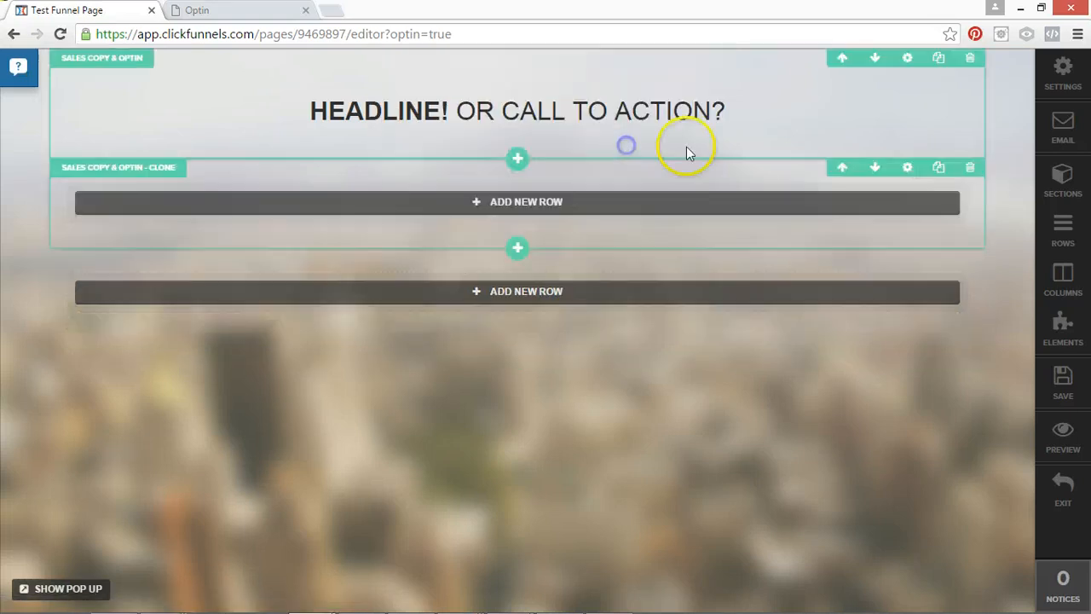
left_click(966, 64)
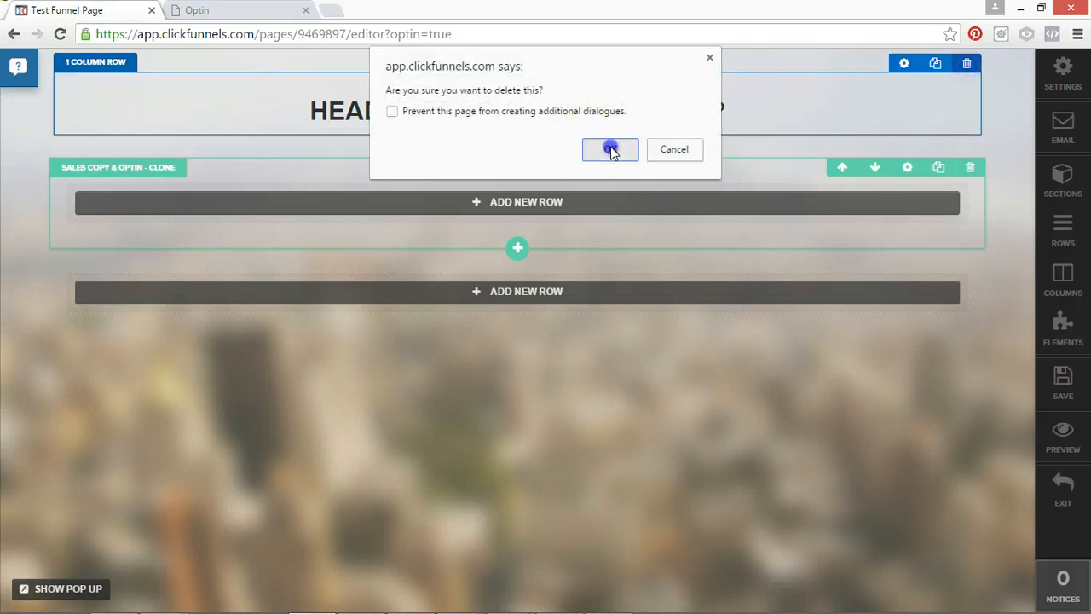
left_click(609, 147)
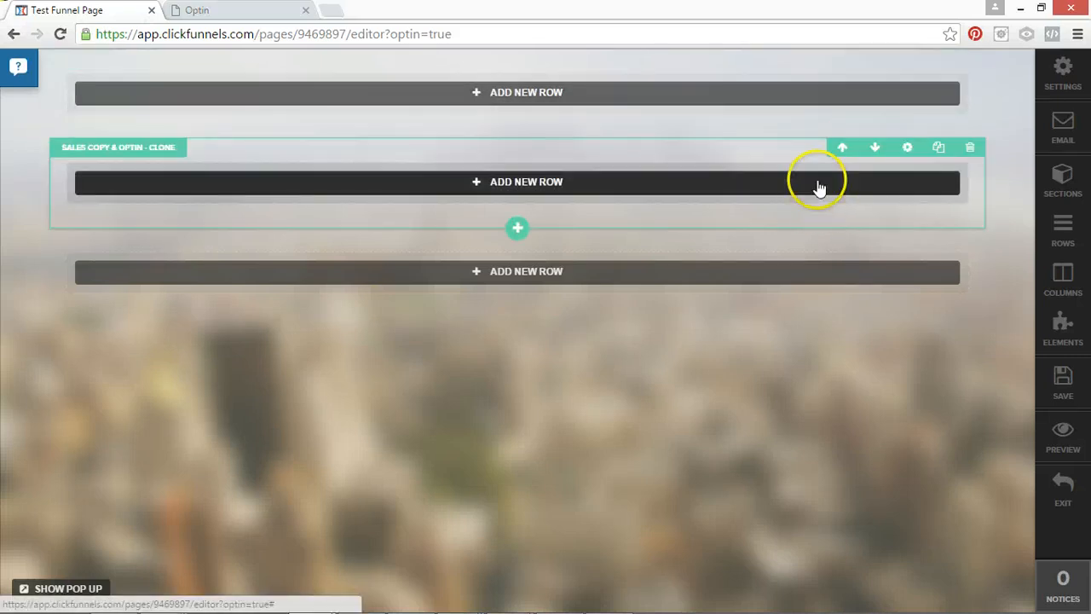
Add a 2 Column Block row to both the first and the second section.
left_click(520, 95)
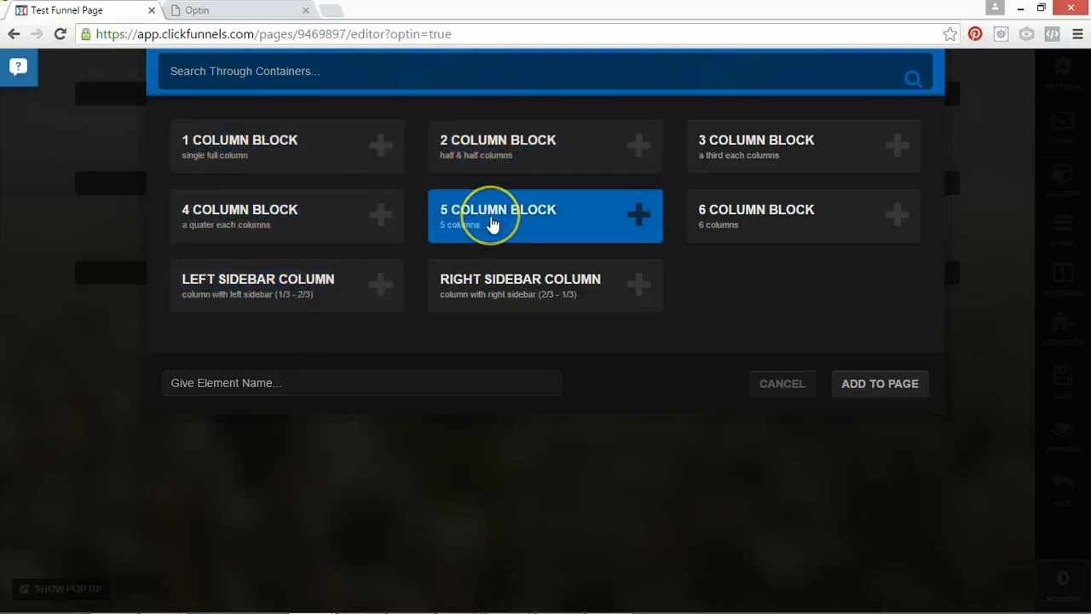
left_click(490, 147)
left_click(878, 383)
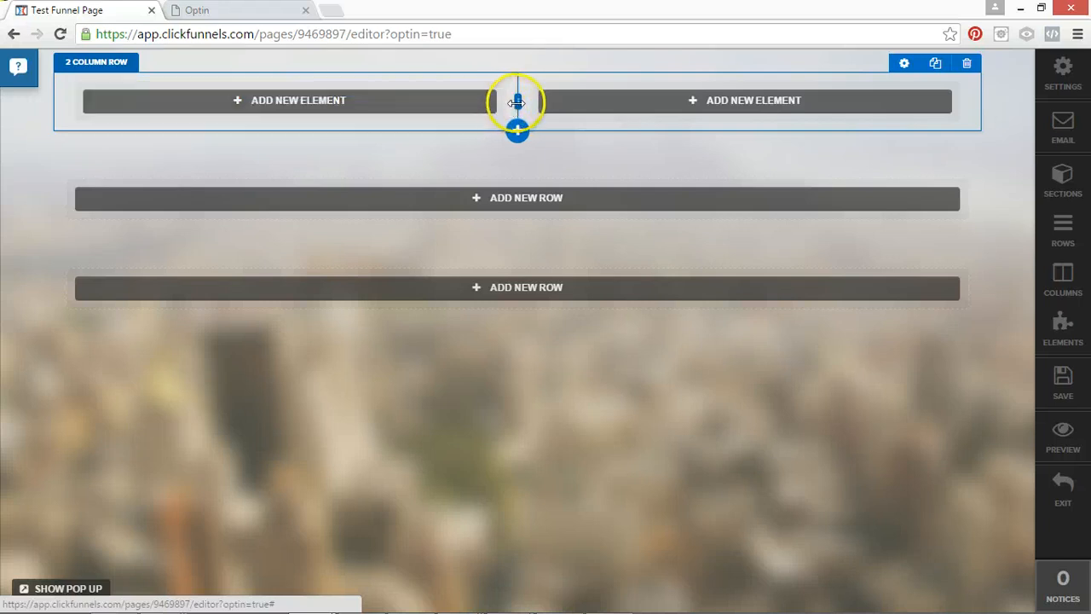
mouse_move(538, 101)
left_mouse_down()
mouse_move(687, 93)
mouse_move(480, 107)
mouse_move(542, 104)
left_mouse_up()
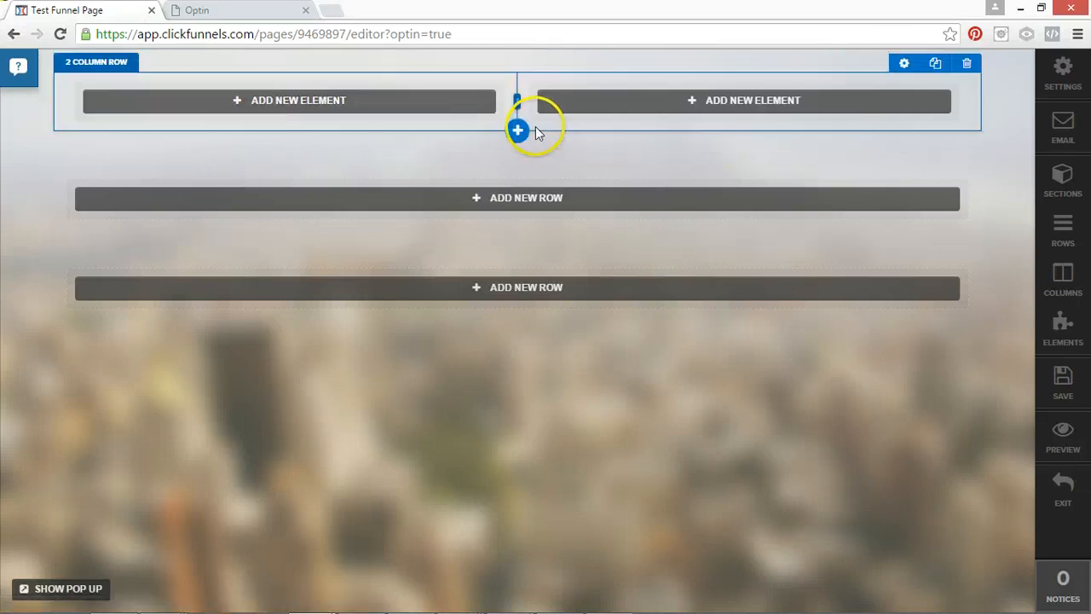
left_click(544, 204)
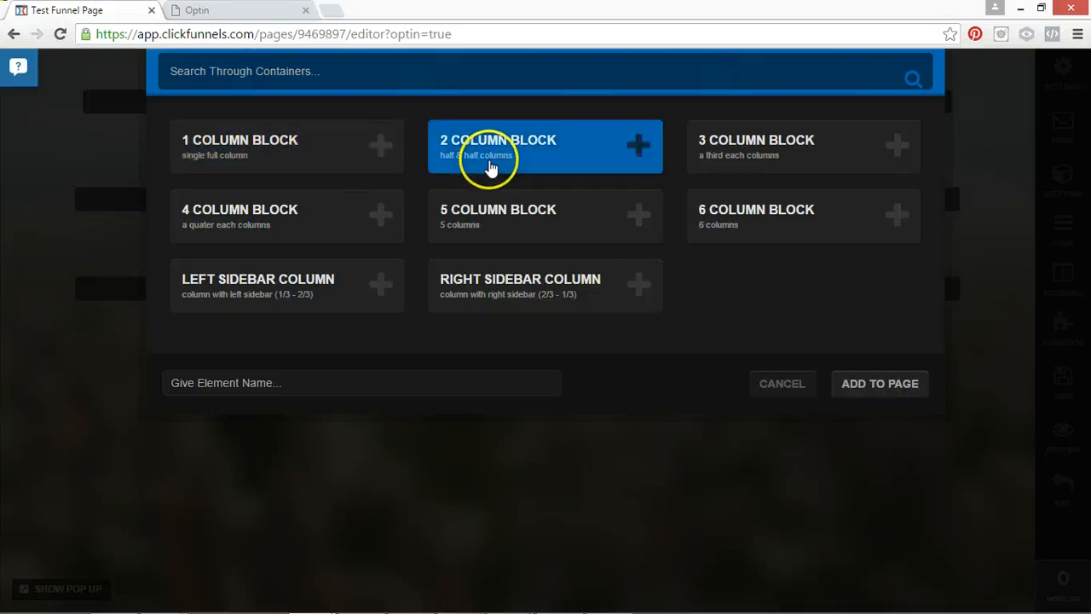
left_click(585, 151)
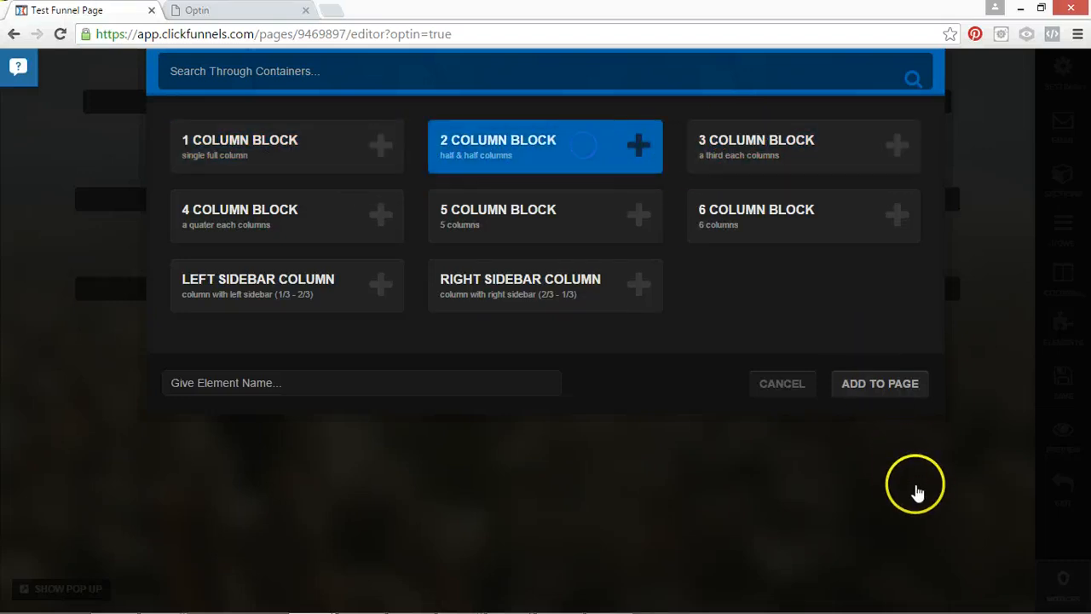
left_click(867, 393)
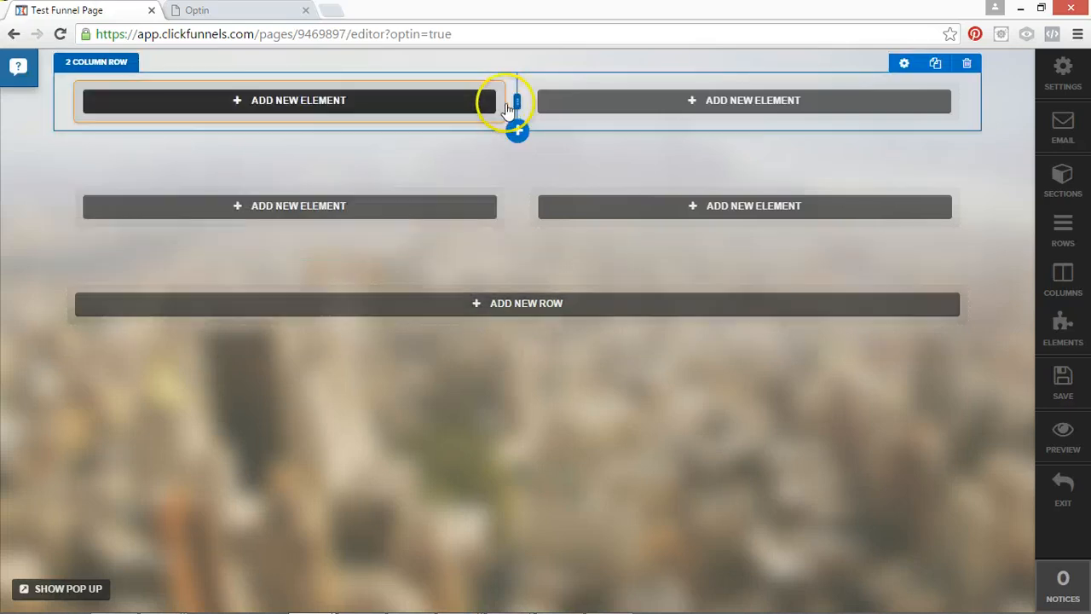
Add a 1 Column Block row to the third section.
left_click(500, 313)
left_click(329, 178)
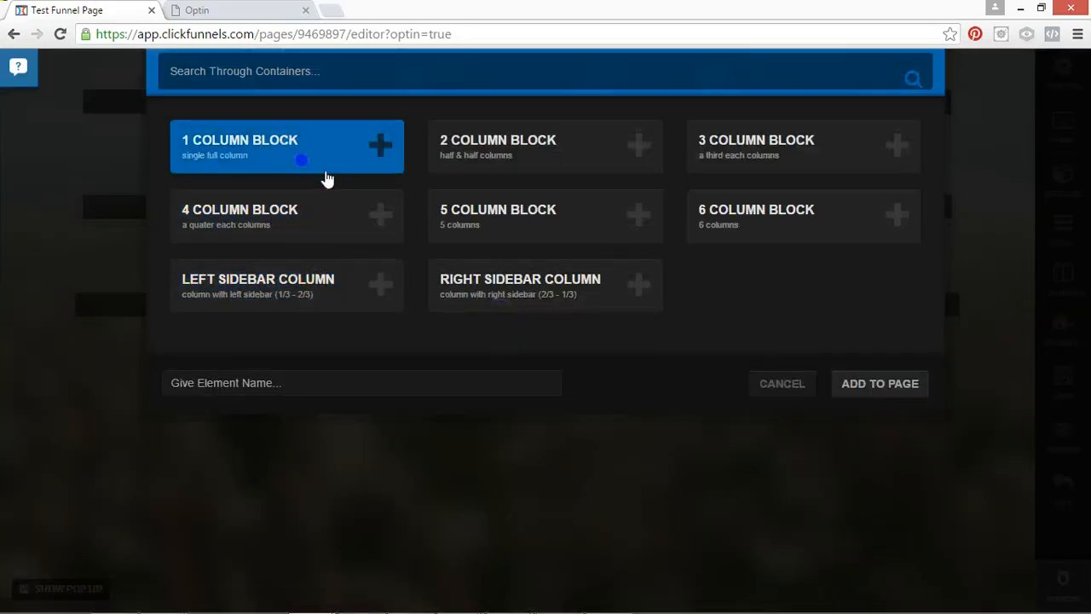
left_click(869, 394)
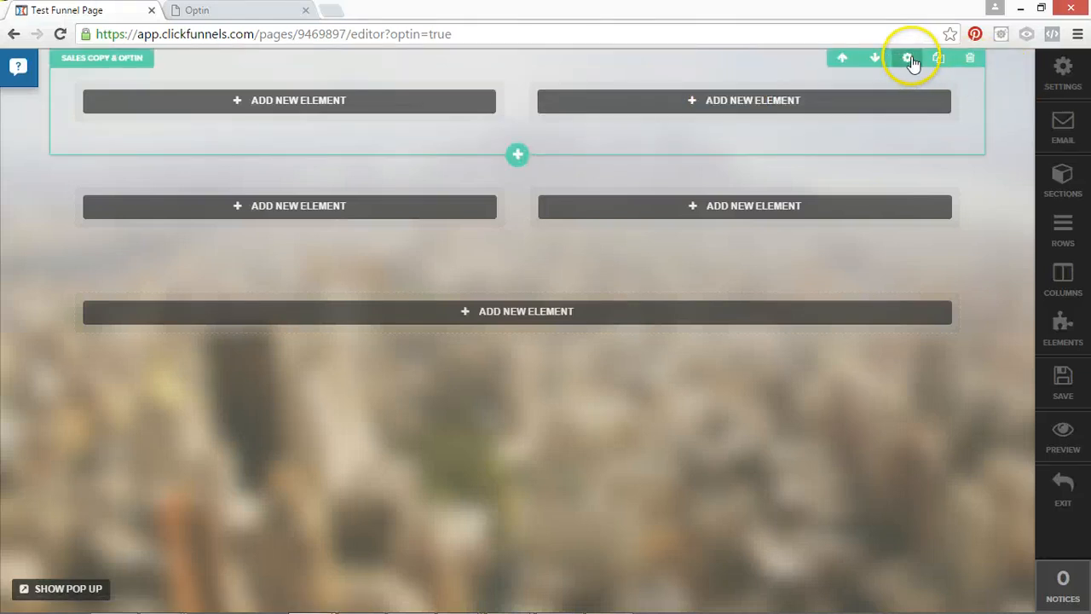
Set the width of the first section, Sales Copy & Optin, to Full Page.
left_click(910, 61)
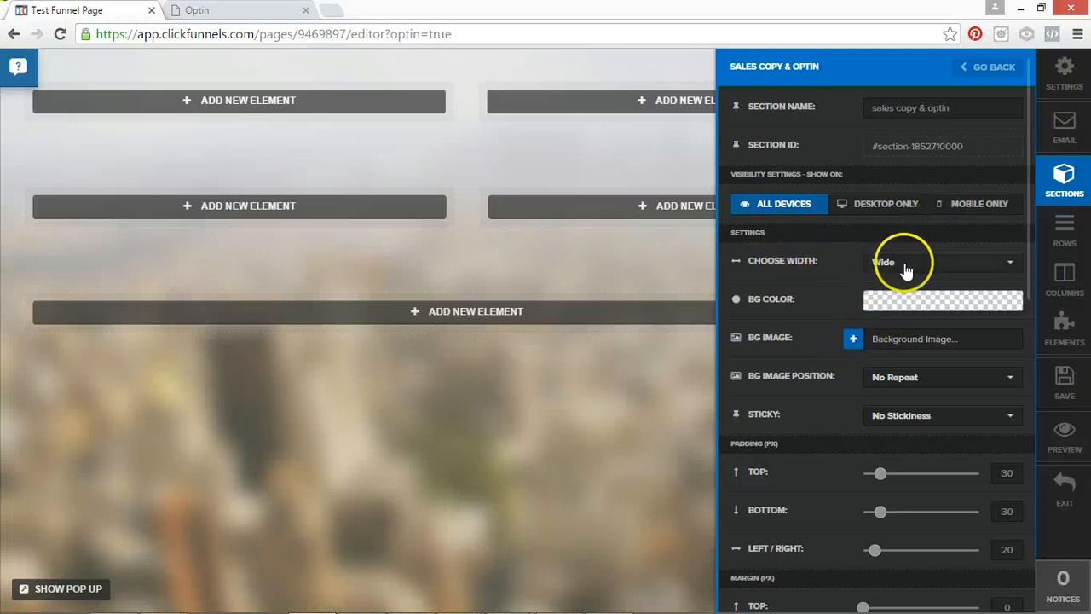
left_click(906, 269)
left_click(905, 286)
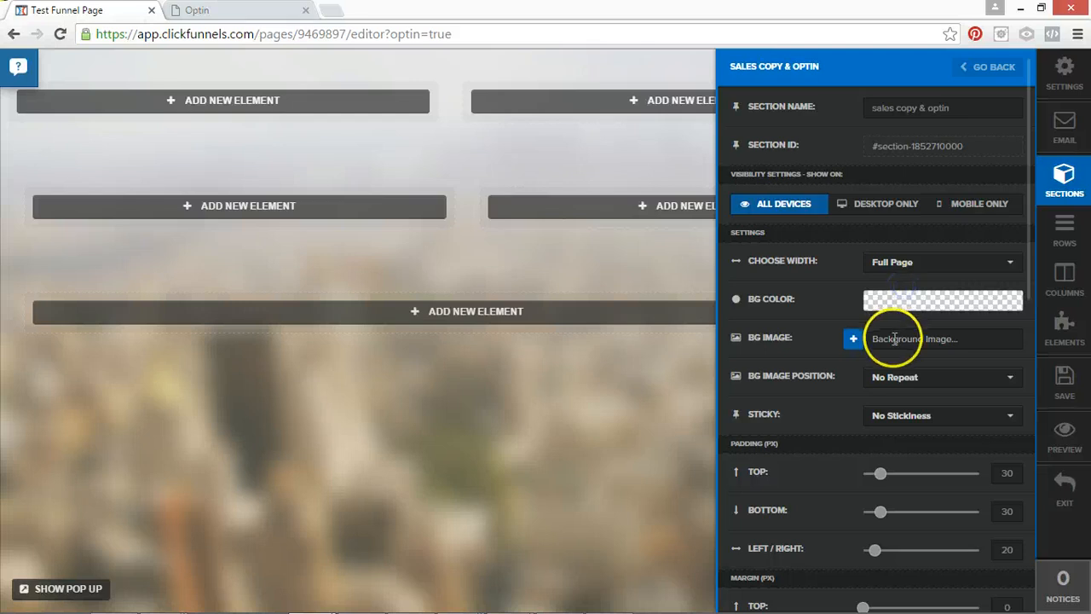
Give the section a fully opaque background color, trying yellow #f4ff00 before setting orange #ff5900.
left_click(897, 300)
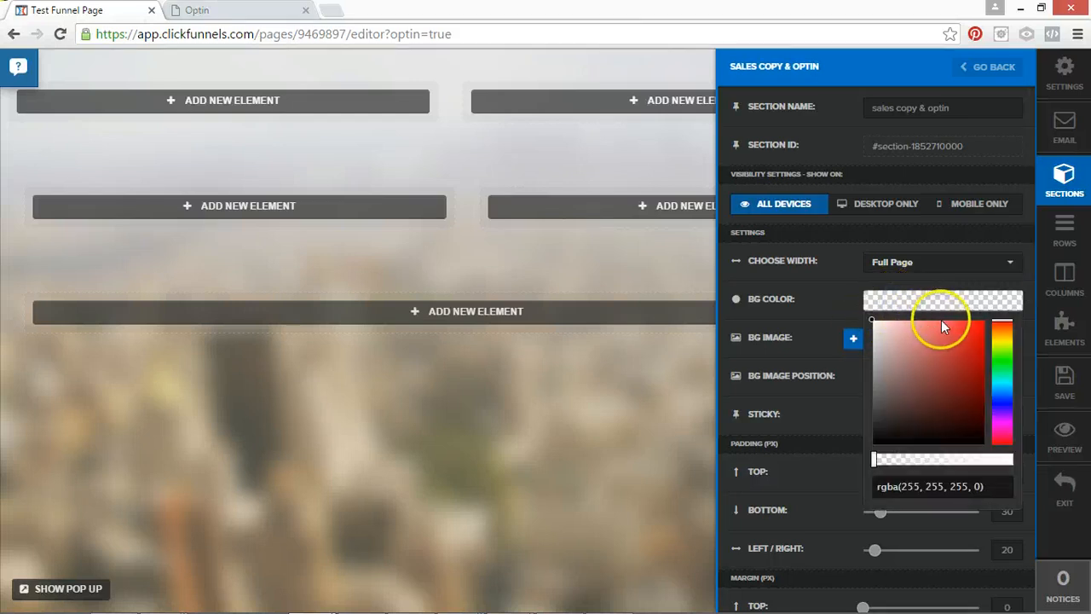
mouse_move(976, 334)
left_mouse_down()
mouse_move(991, 314)
mouse_move(1004, 341)
left_mouse_up()
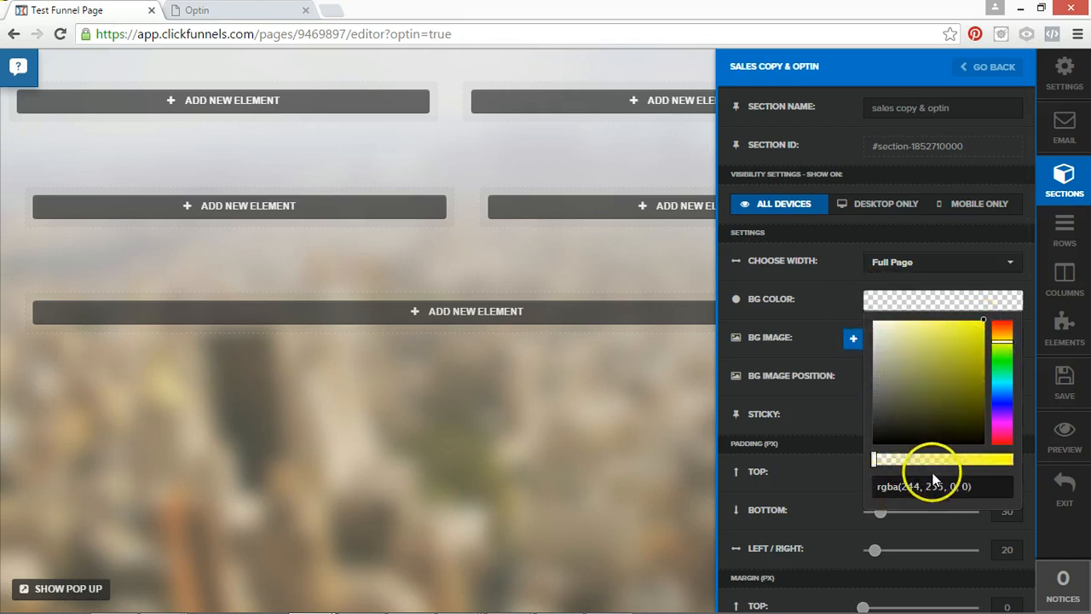
left_click(874, 460)
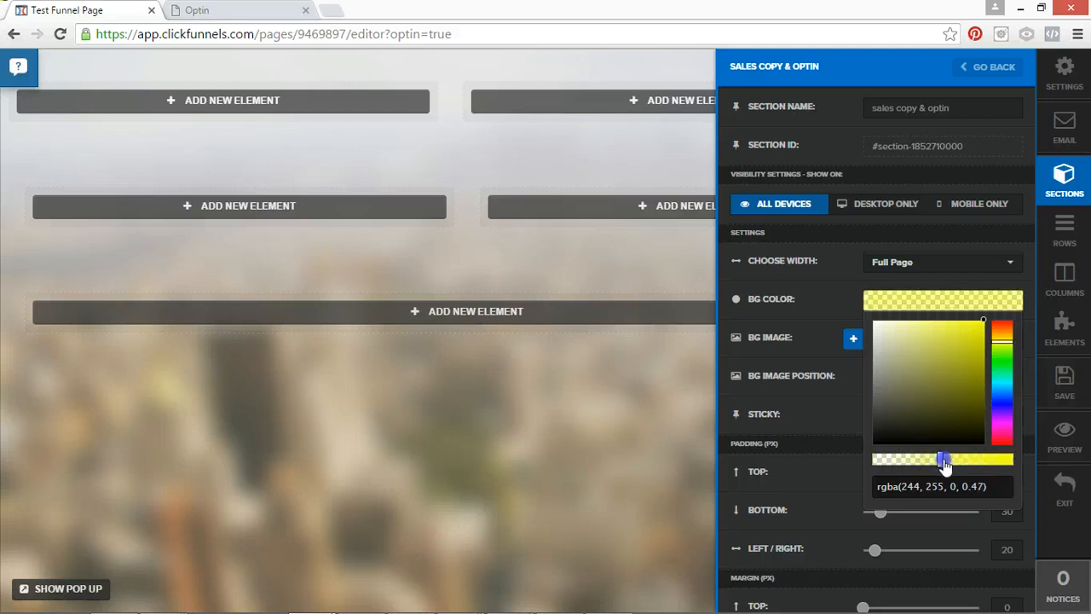
left_click_drag(989, 469, 985, 474)
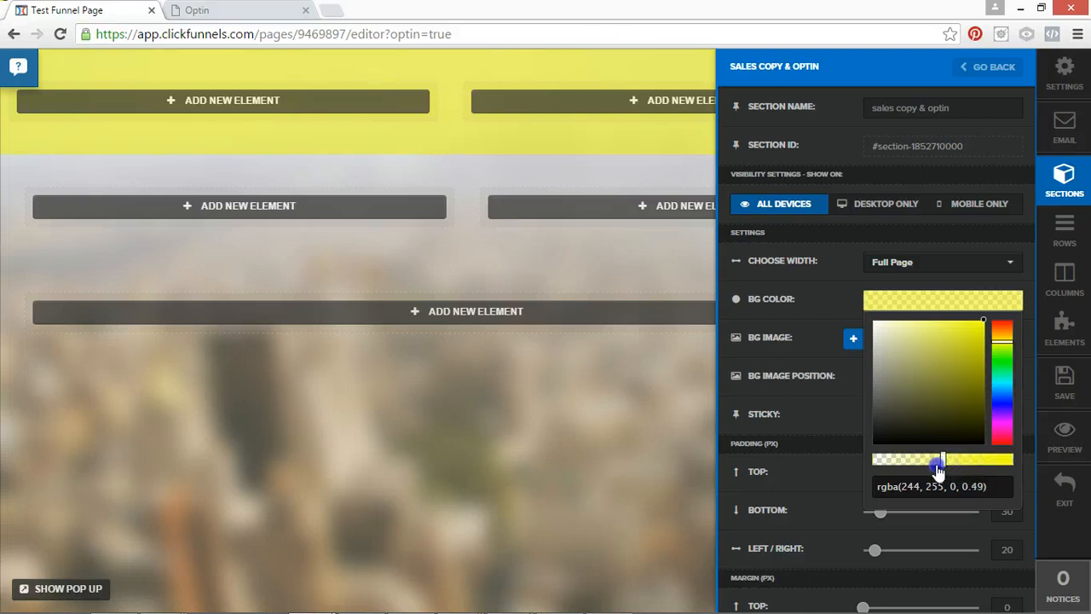
left_click(890, 464)
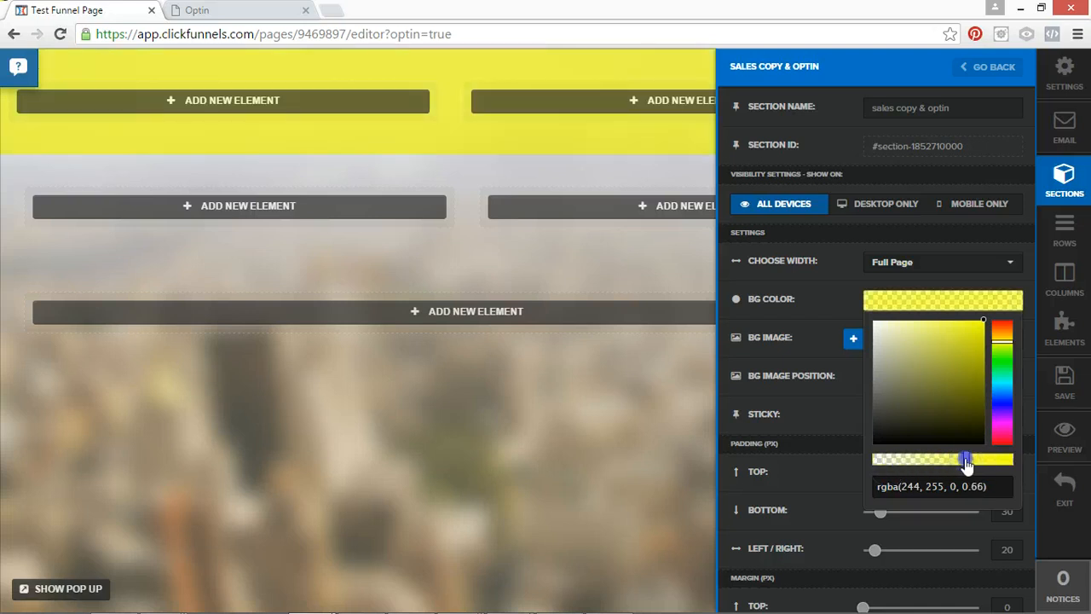
left_click_drag(965, 461, 1027, 463)
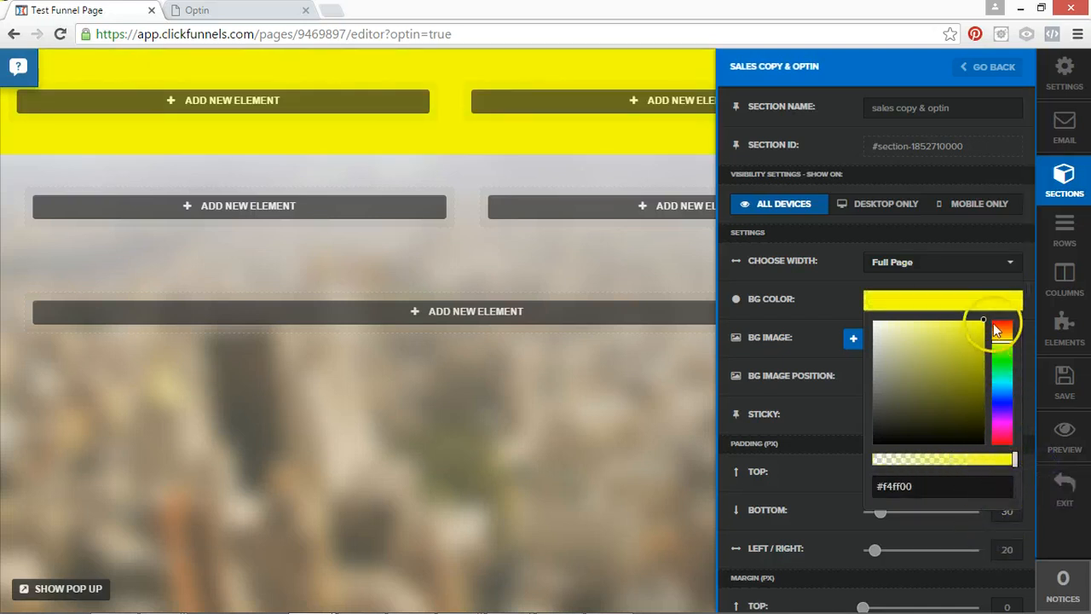
mouse_move(983, 341)
left_mouse_down()
mouse_move(985, 365)
mouse_move(960, 356)
mouse_move(1006, 335)
mouse_move(994, 334)
left_mouse_up()
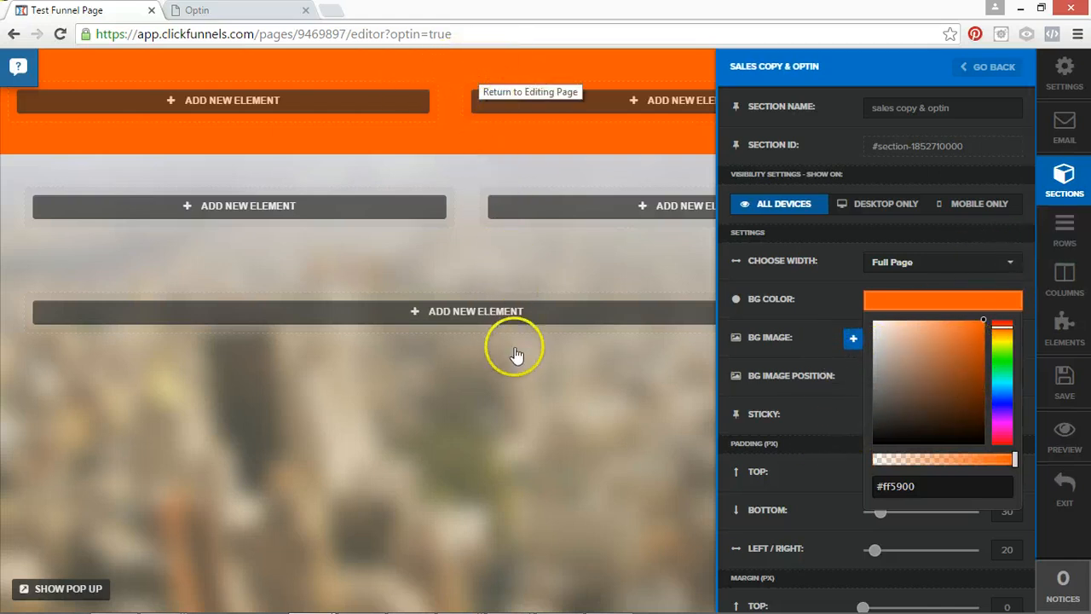
left_click(837, 266)
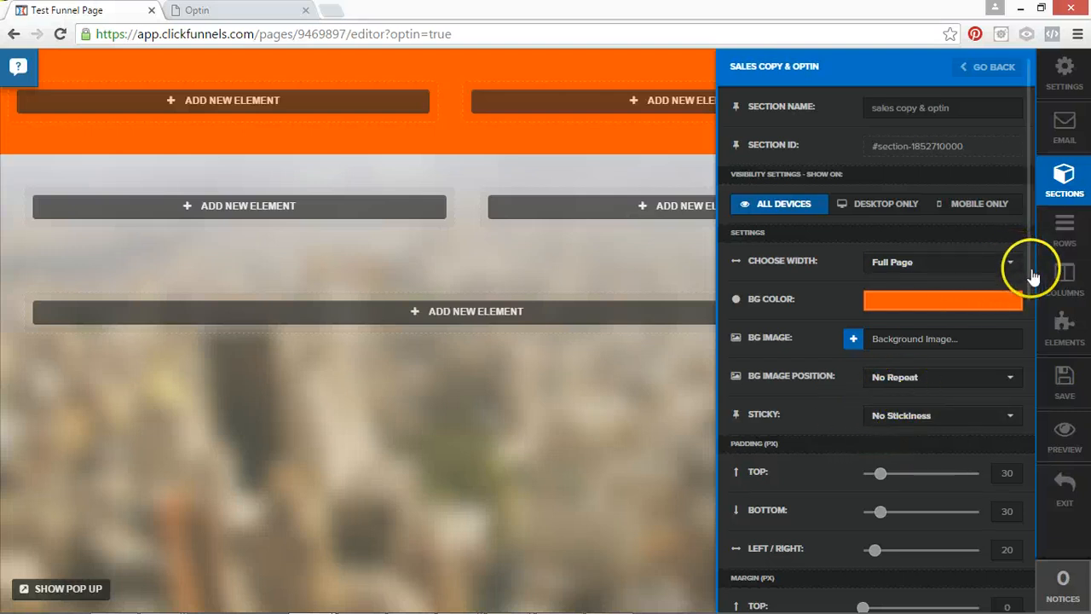
Try section padding of 130 px at the top and bottom and 120 px at the left and right.
left_click_drag(1030, 275, 1028, 375)
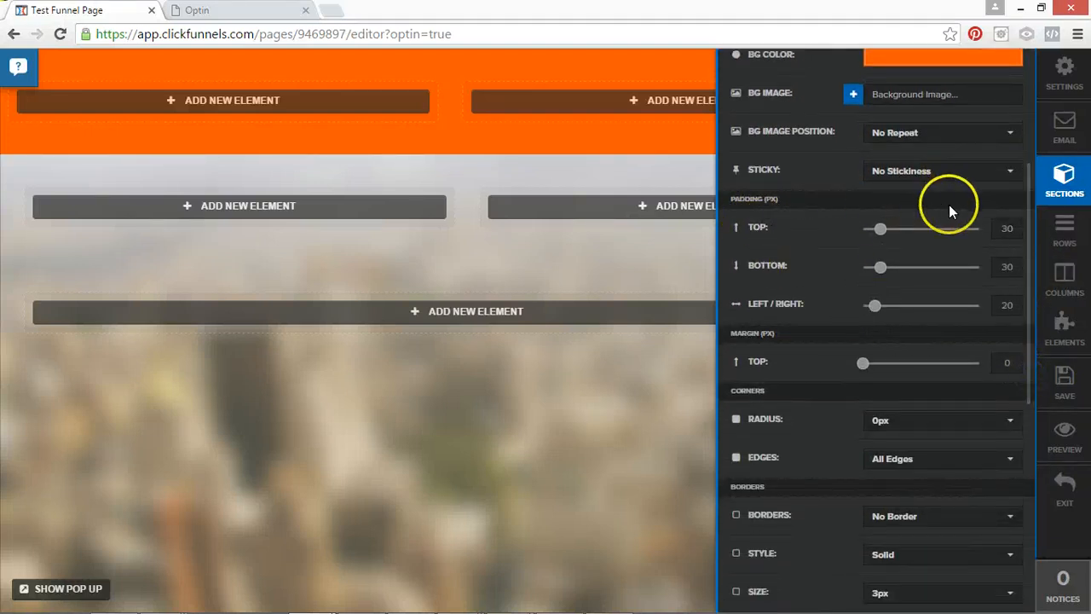
type("1")
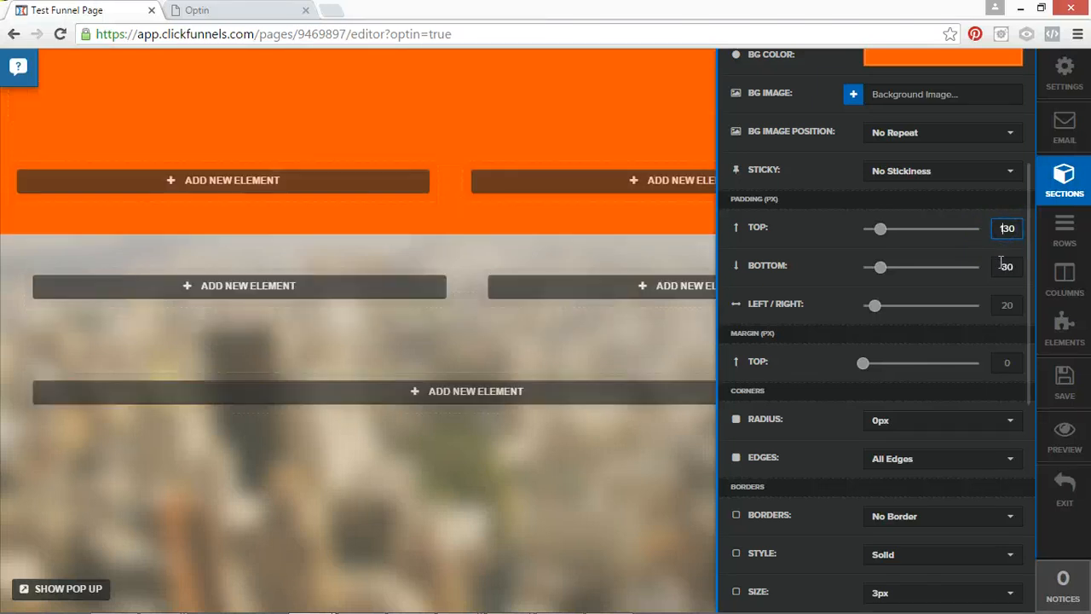
left_click(999, 269)
type("1")
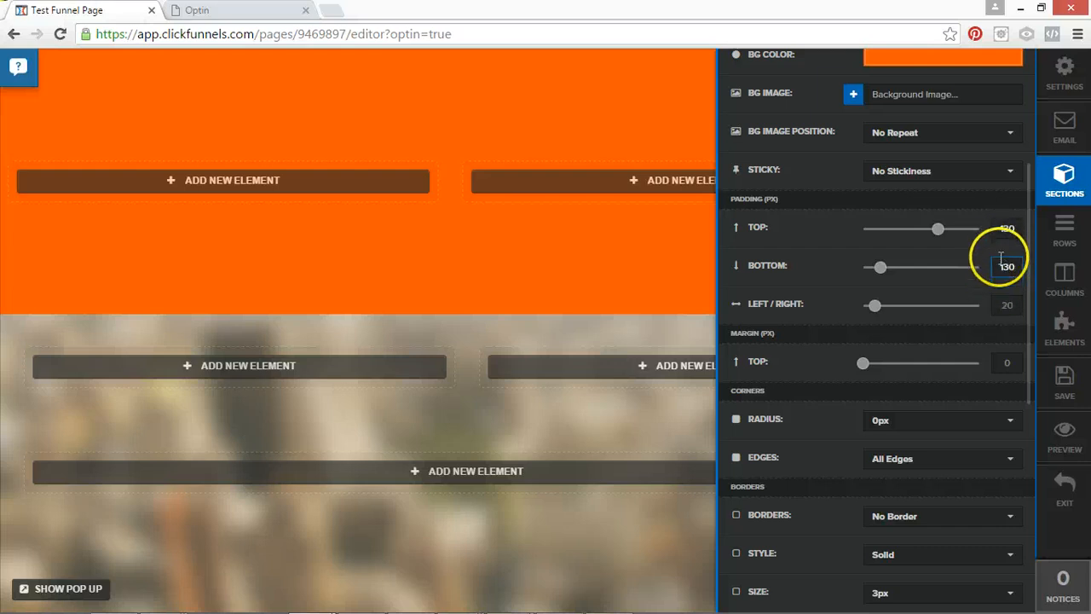
left_click(999, 300)
type("1")
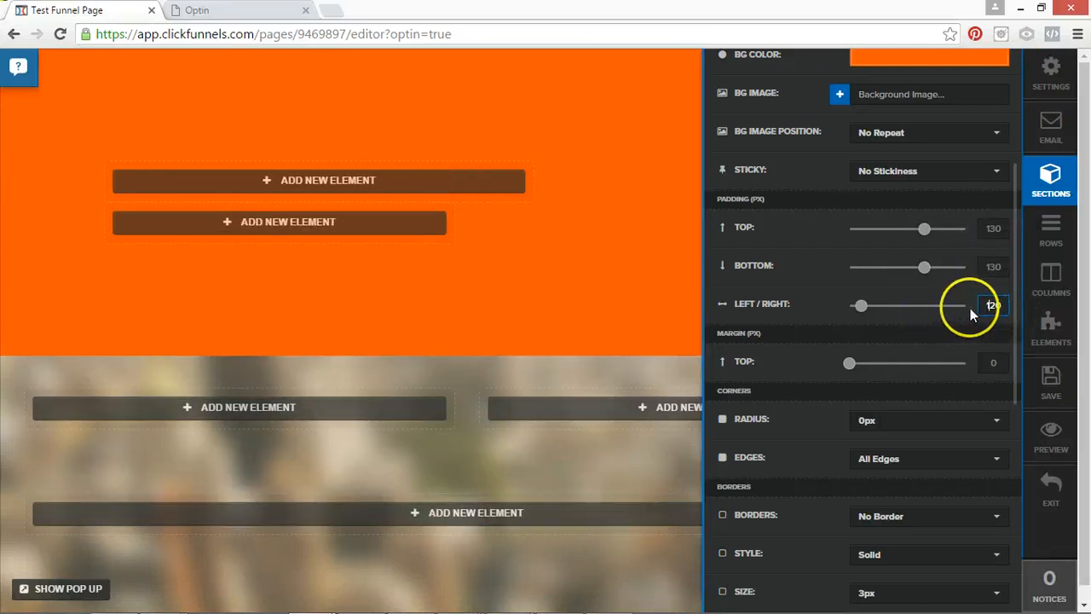
Undo the enlarged padding and set the section's top, bottom and left/right padding to 0 px.
key("BackSpace")
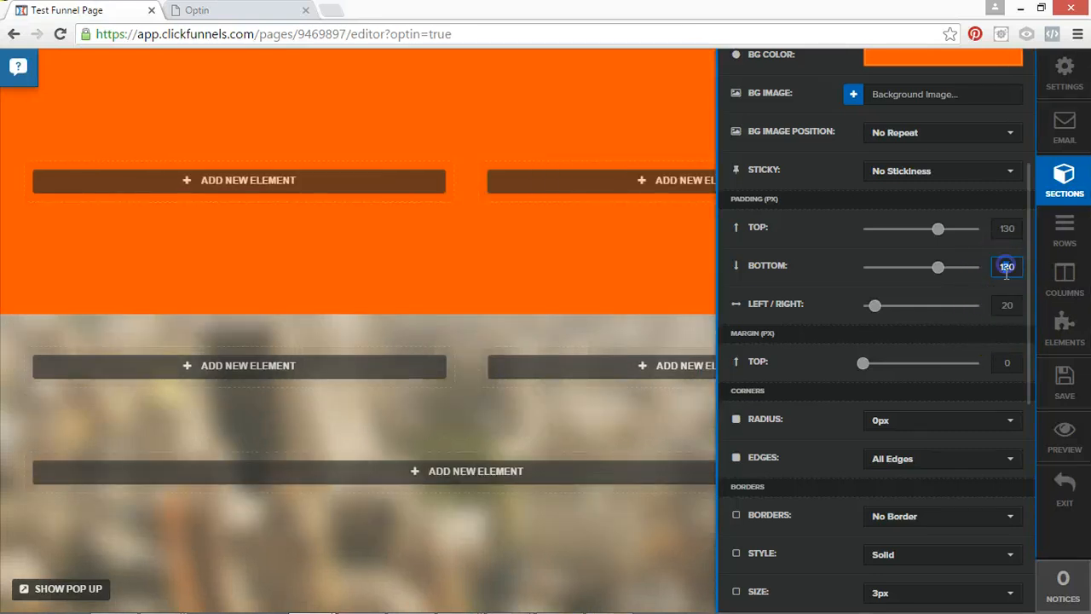
key("BackSpace")
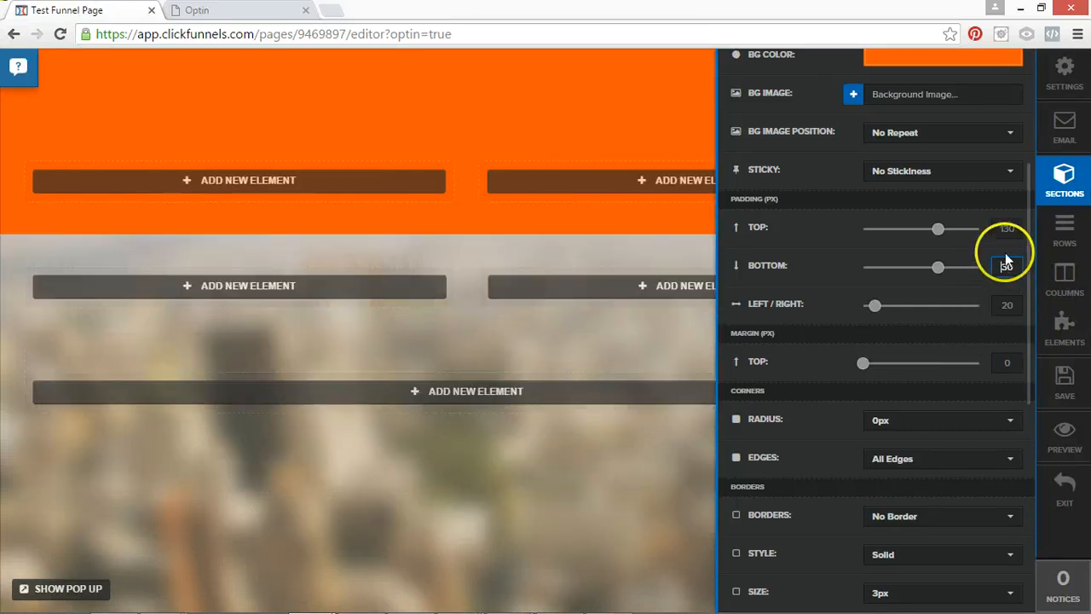
left_click(1002, 230)
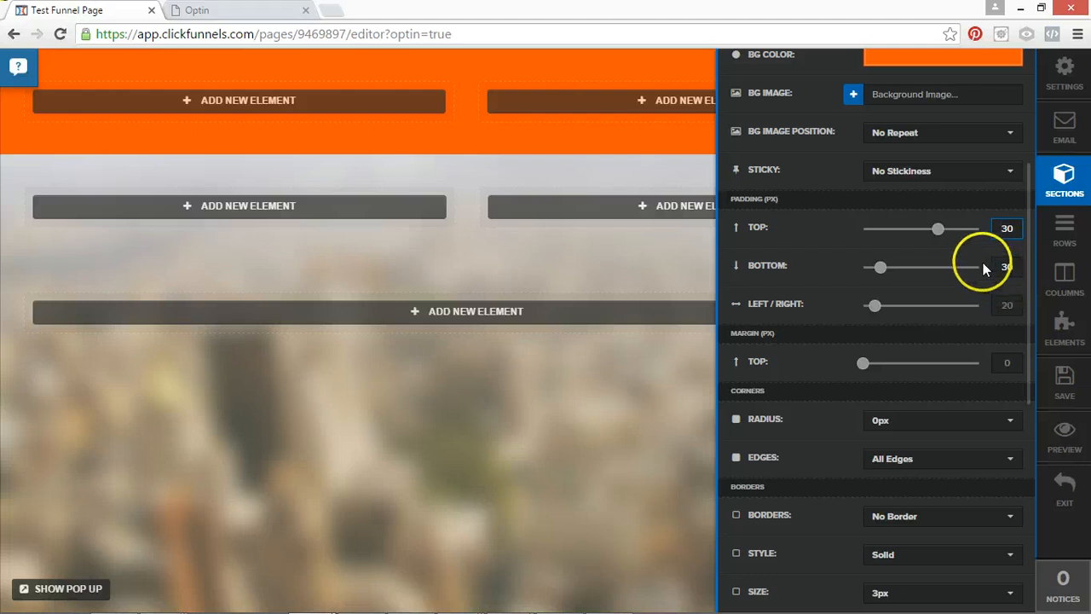
left_click_drag(881, 267, 826, 267)
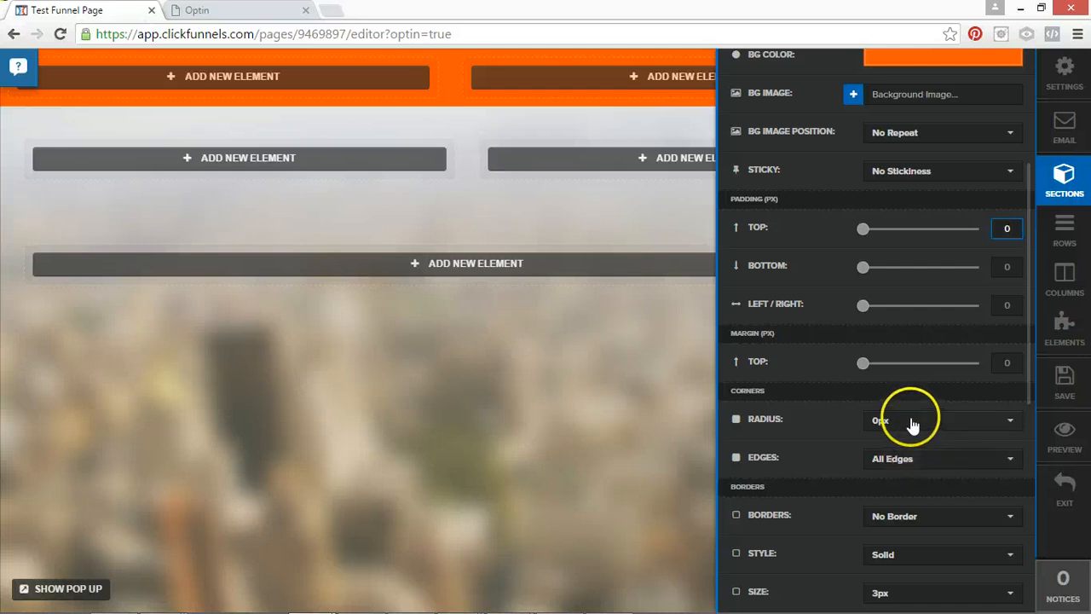
Apply a 40% Drop Shadow to the section.
left_click_drag(1028, 362, 1032, 550)
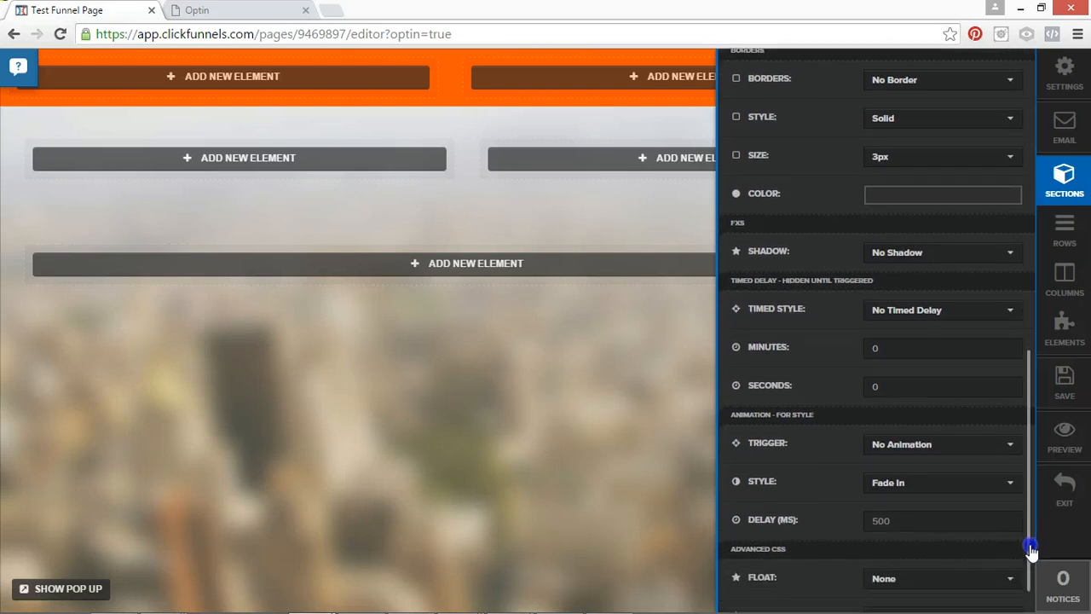
left_click(933, 256)
left_click(935, 405)
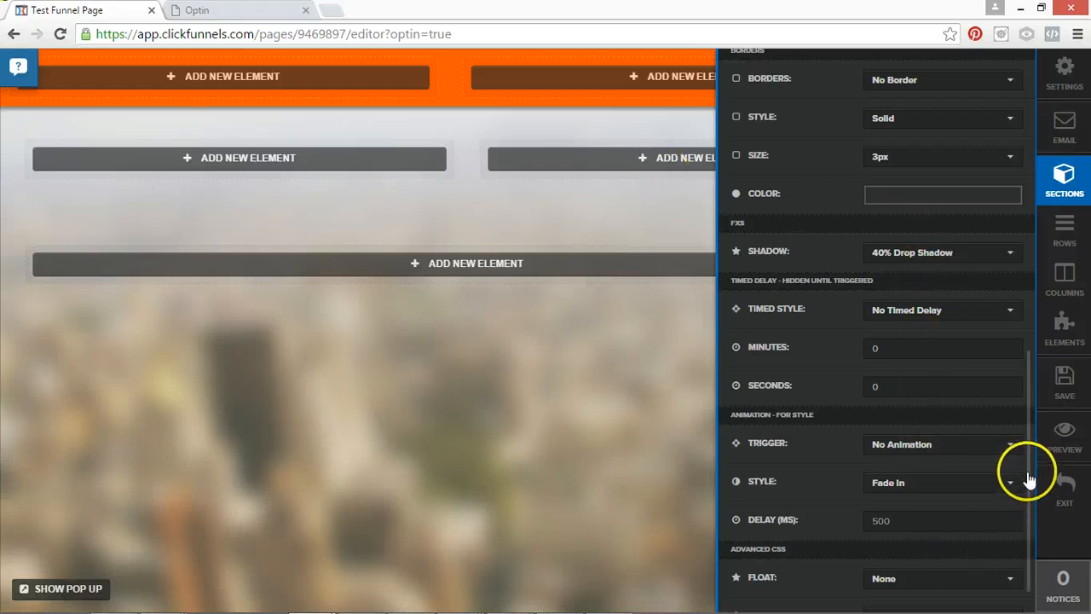
scroll(988, 482, "down", 1)
left_click(882, 415)
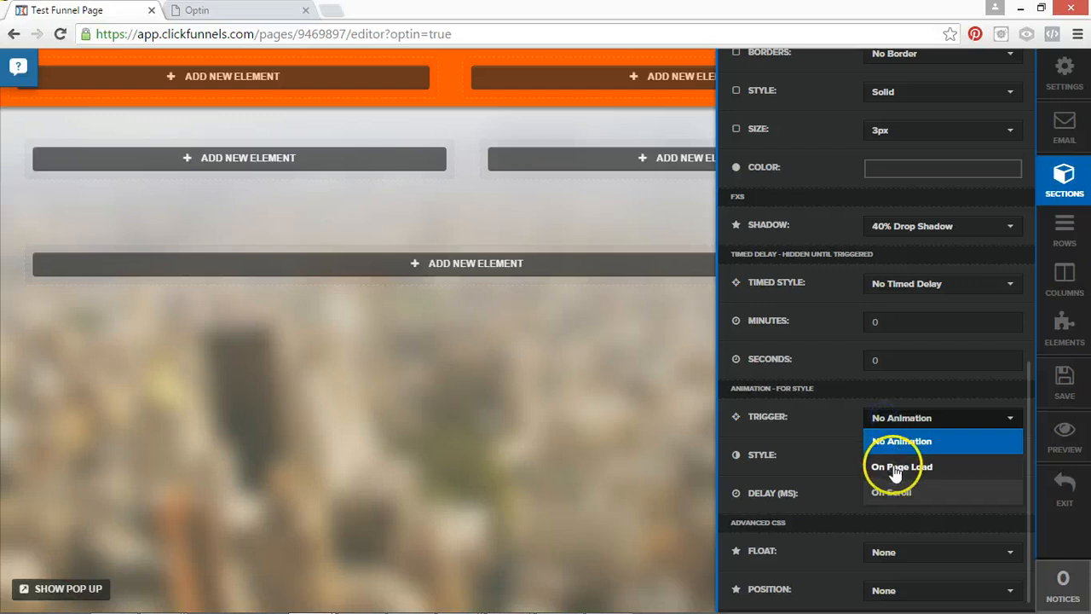
double_click(840, 404)
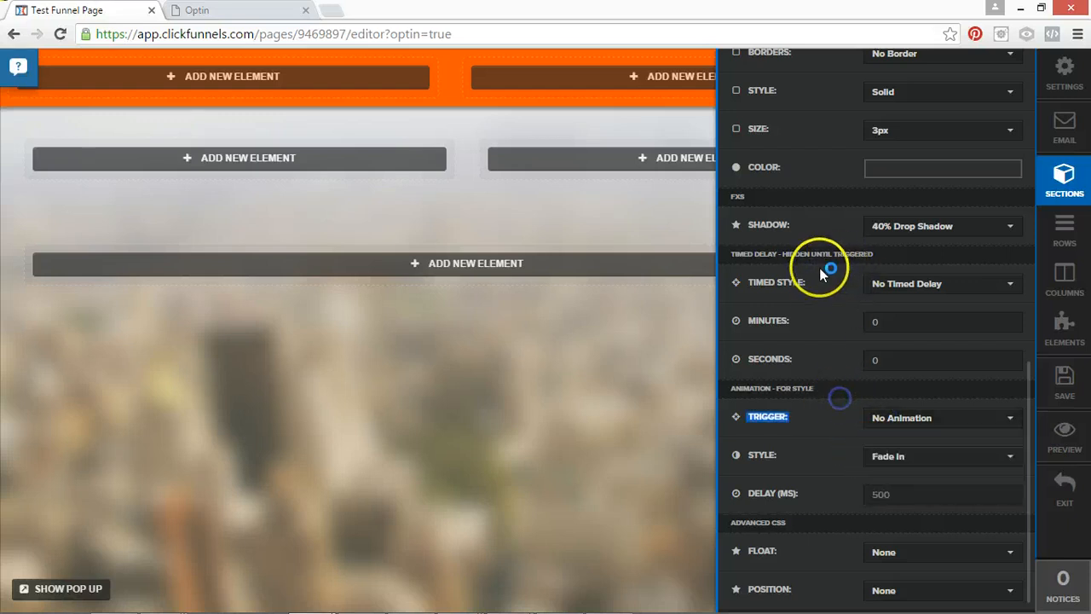
left_click(891, 324)
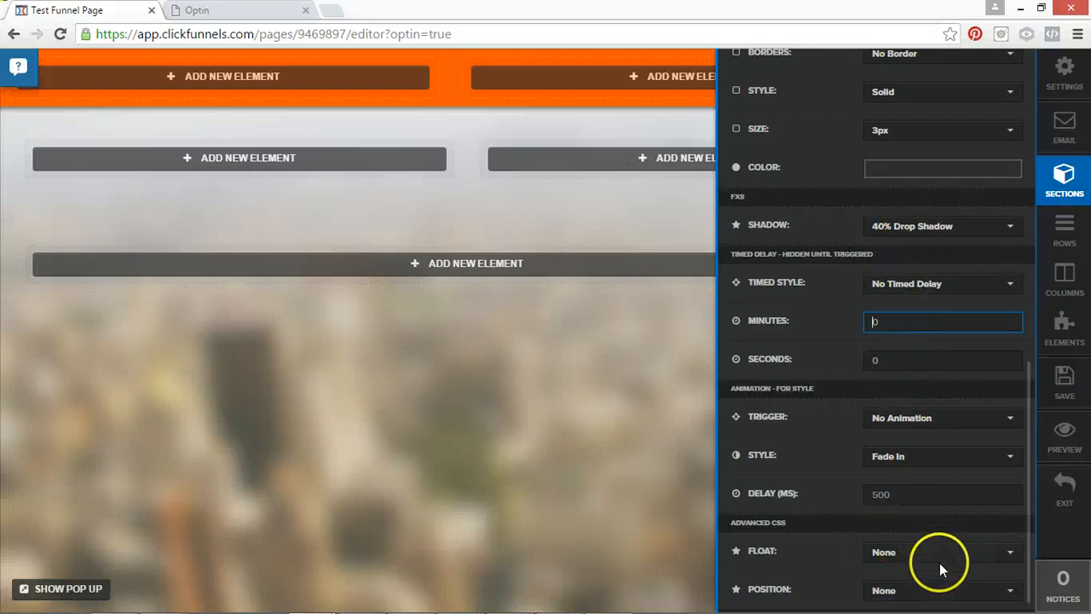
Try top margins of 54 px and 114 px on the orange section, and reset the margin to 0 px.
left_click_drag(1031, 526, 1021, 149)
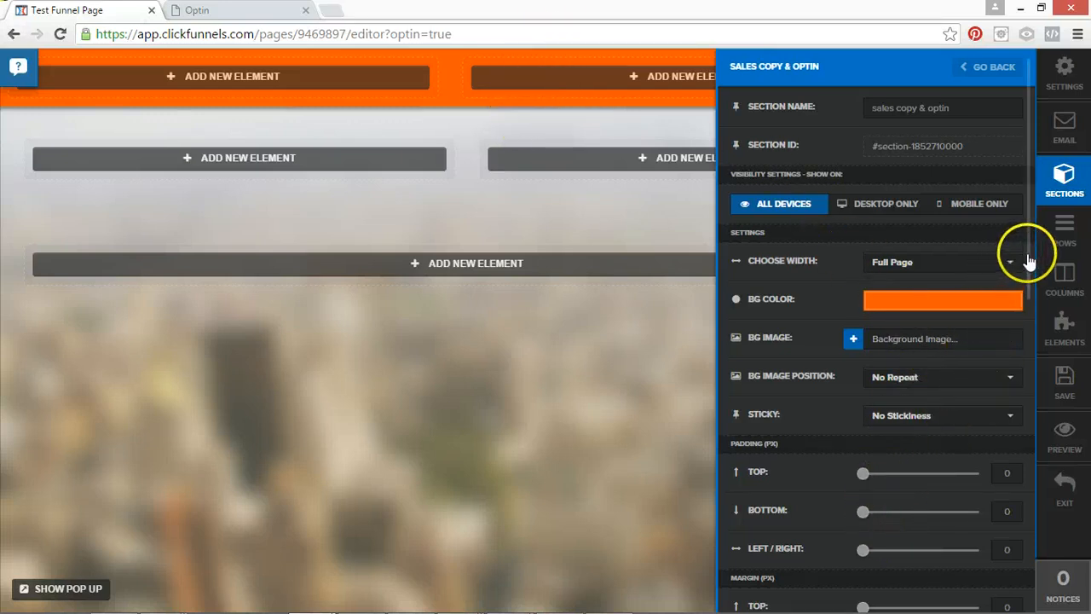
left_click_drag(1028, 251, 1029, 351)
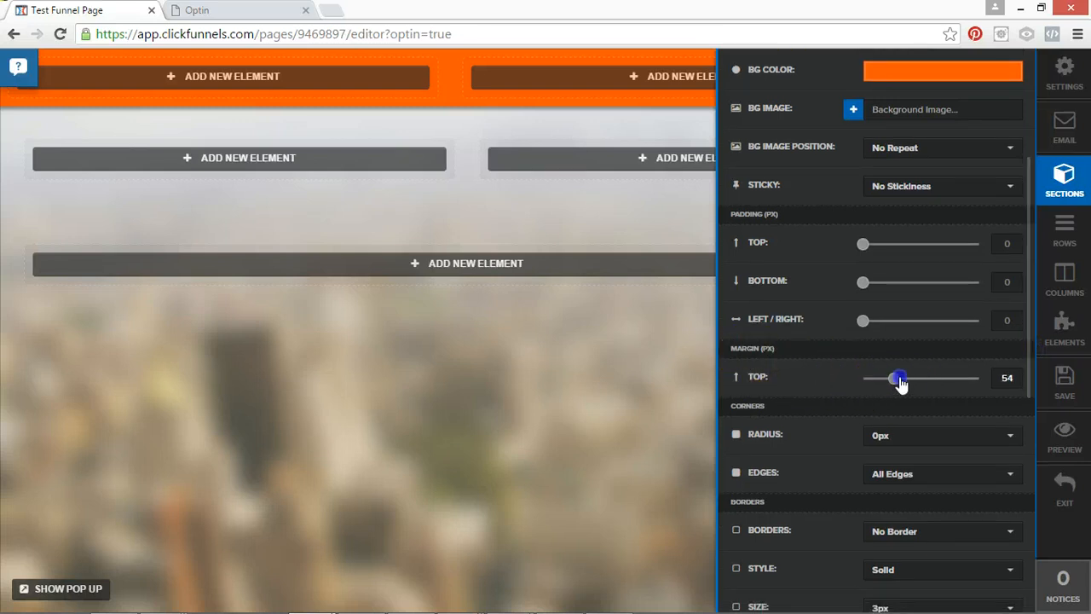
left_click_drag(901, 384, 891, 383)
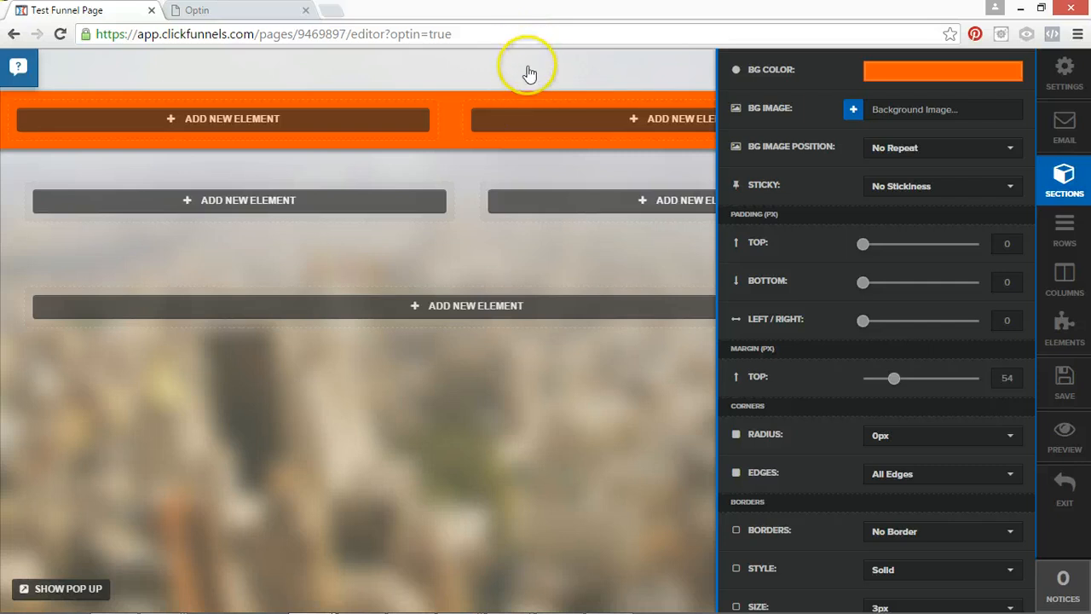
left_click_drag(932, 388, 929, 382)
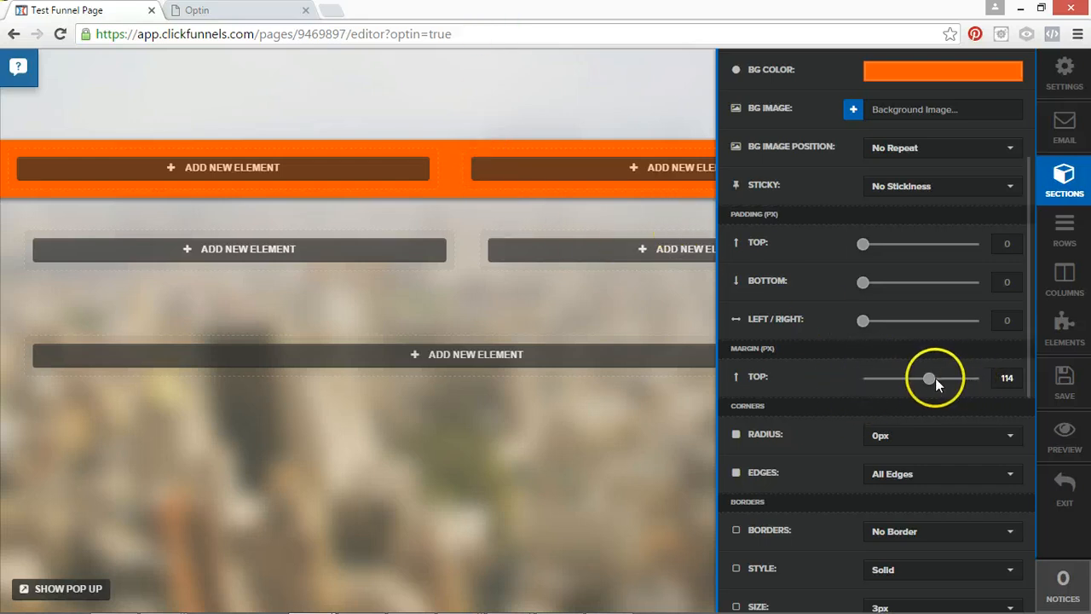
left_click(855, 383)
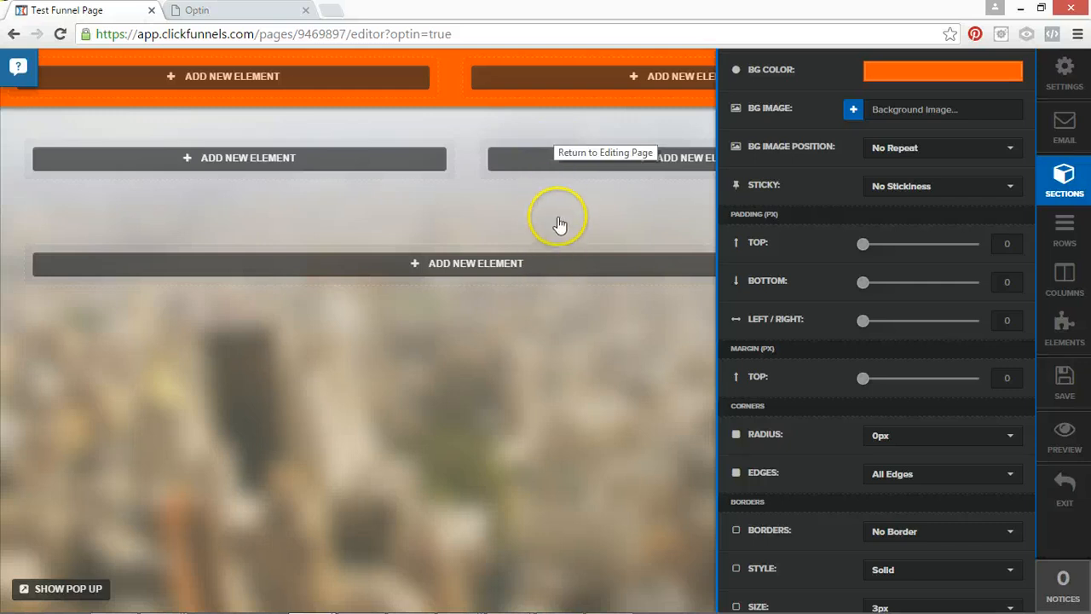
left_click(433, 118)
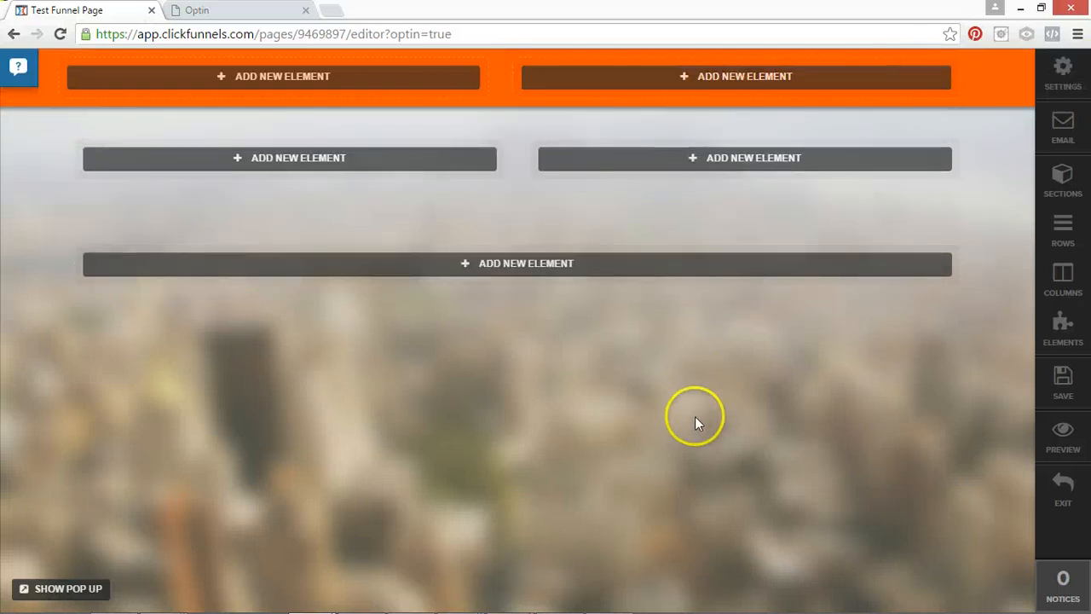
Give the "sales copy & optin - Clone" section a fully opaque background in grey-brown #847373.
left_click(907, 118)
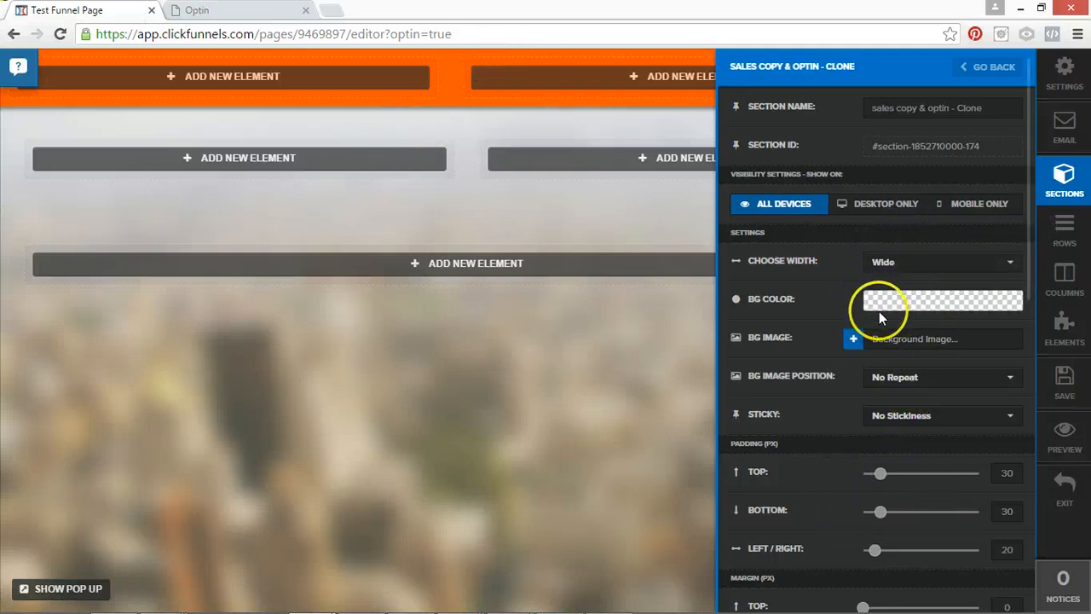
left_click(892, 302)
left_click(885, 380)
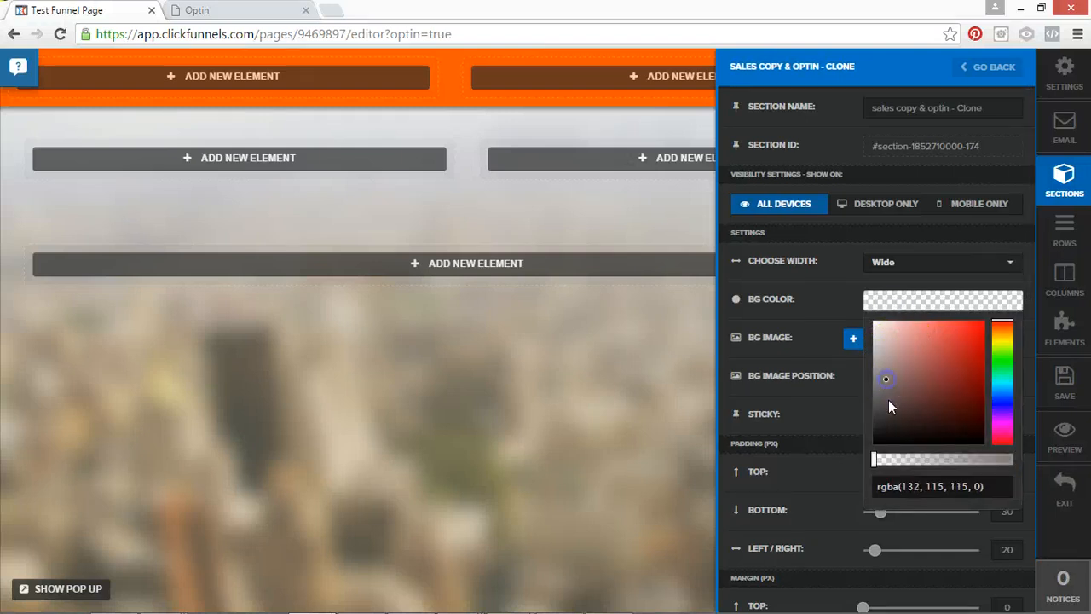
left_click_drag(896, 459, 1032, 472)
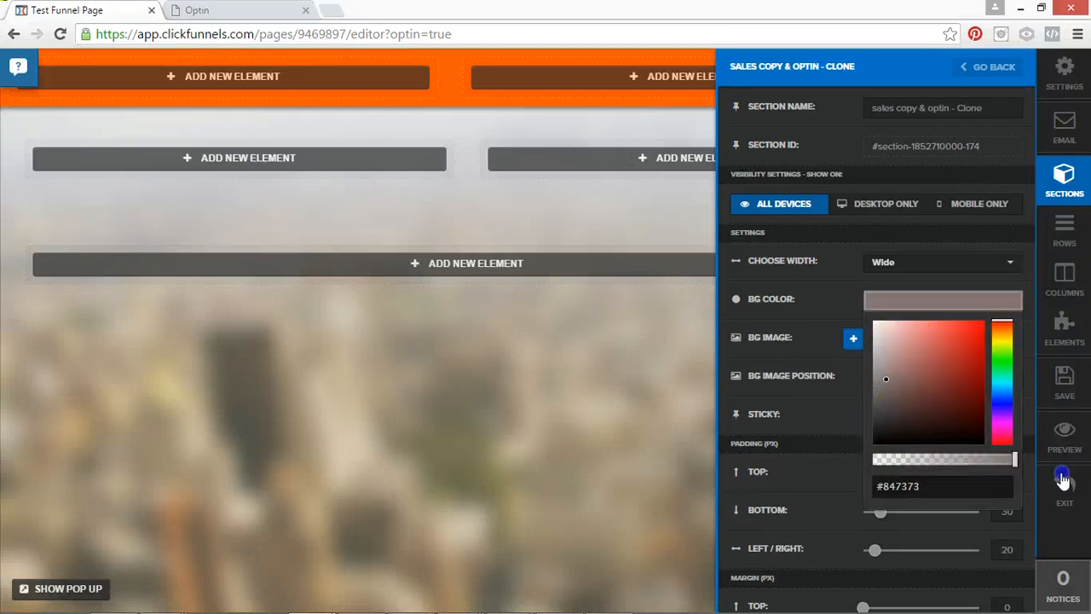
left_click(846, 401)
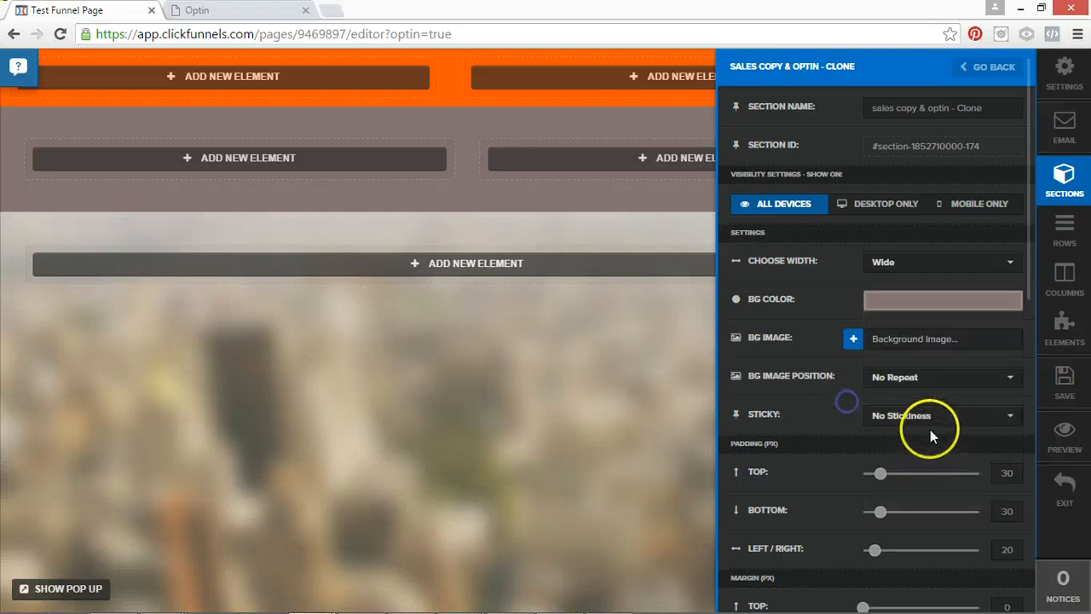
Set the cloned section's top margin to 50 px and round all its edges with a 10px corner radius.
left_click_drag(1029, 284, 1031, 441)
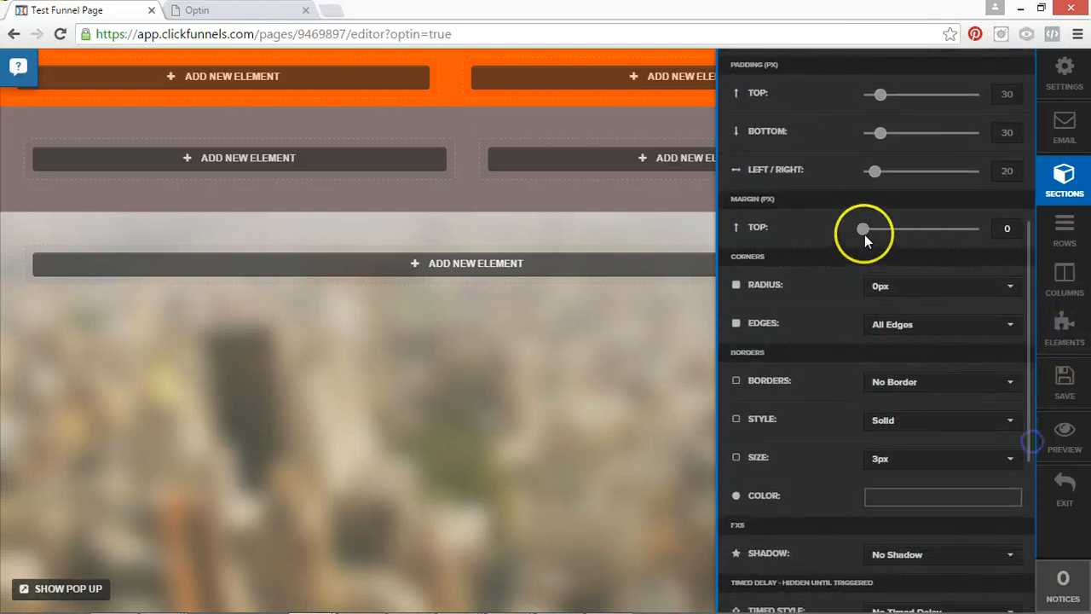
double_click(1004, 230)
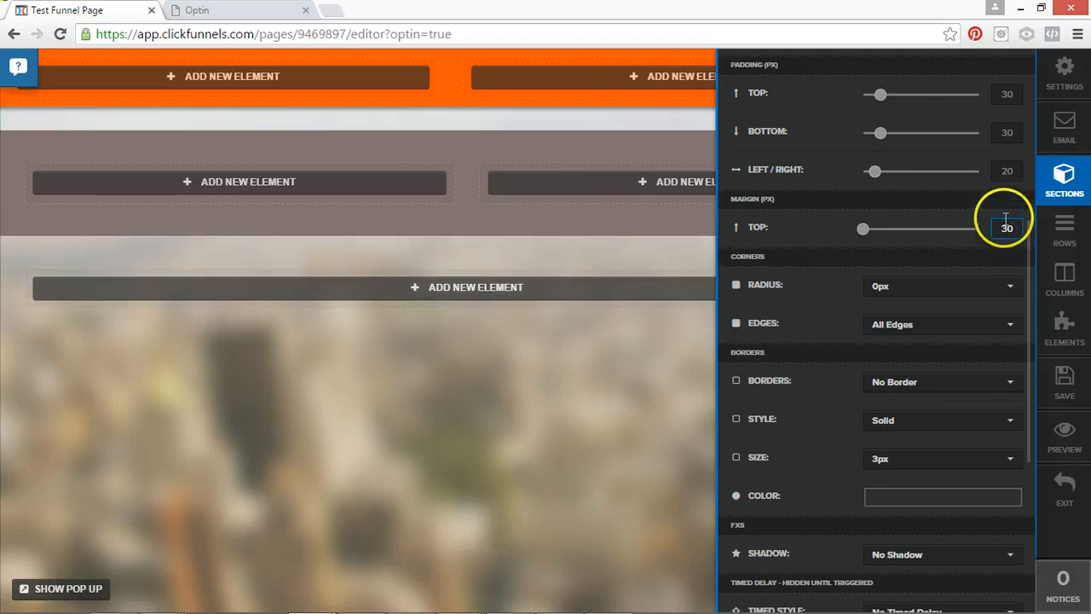
type("50")
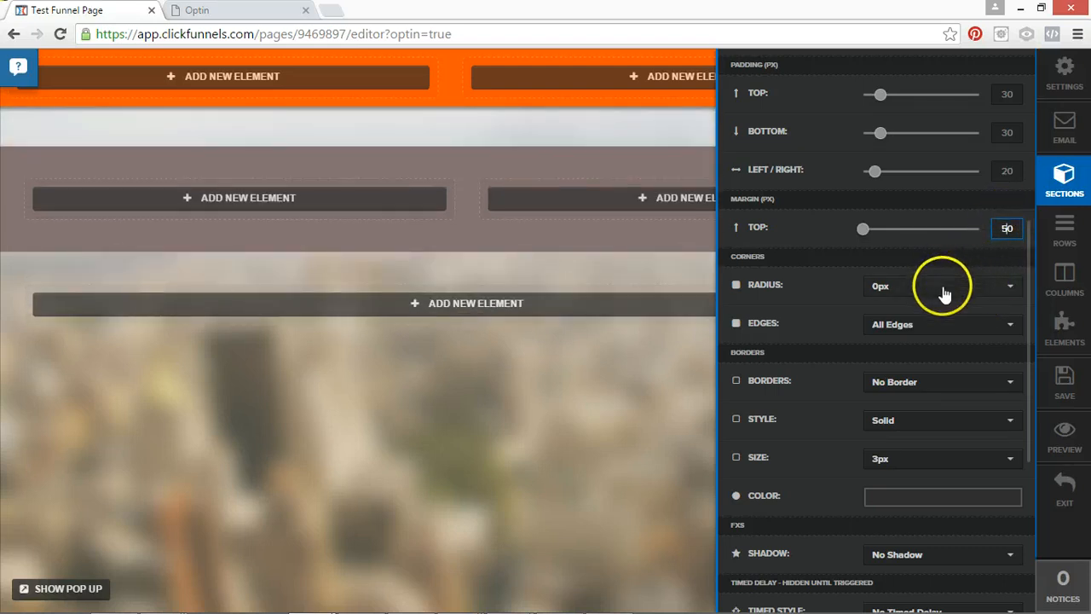
left_click(910, 287)
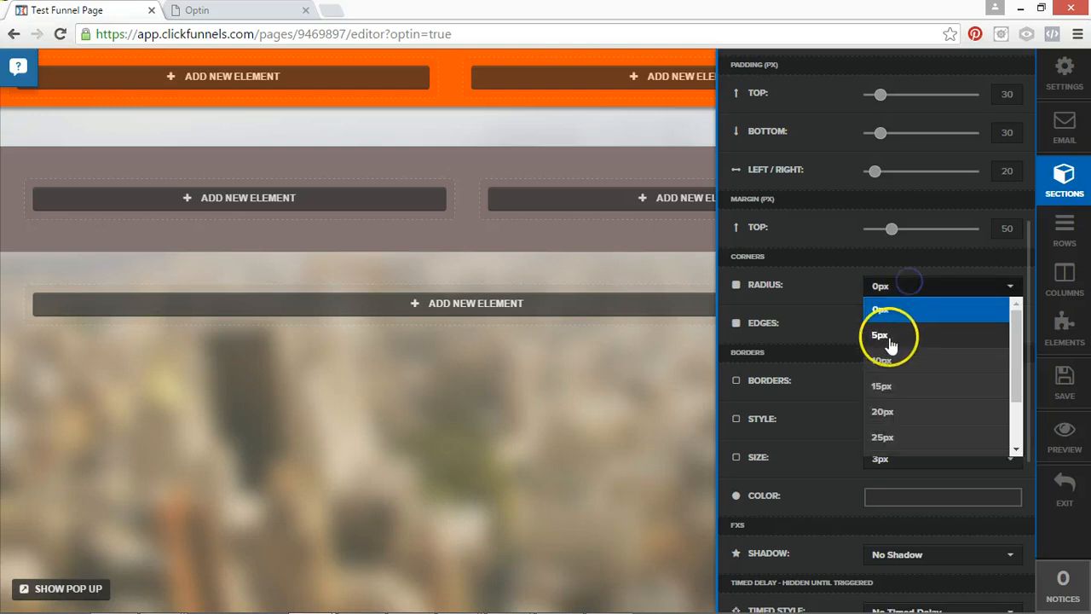
left_click(891, 365)
left_click(896, 334)
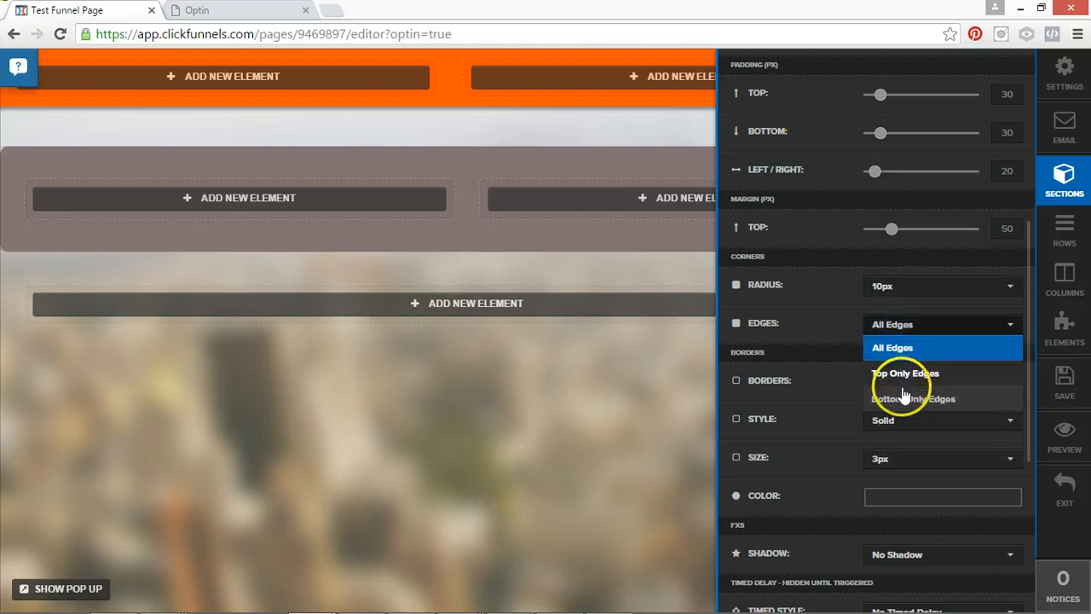
left_click(891, 345)
Add a Full Border to the cloned section with Solid style, 5px size and black color #000000.
left_click(895, 385)
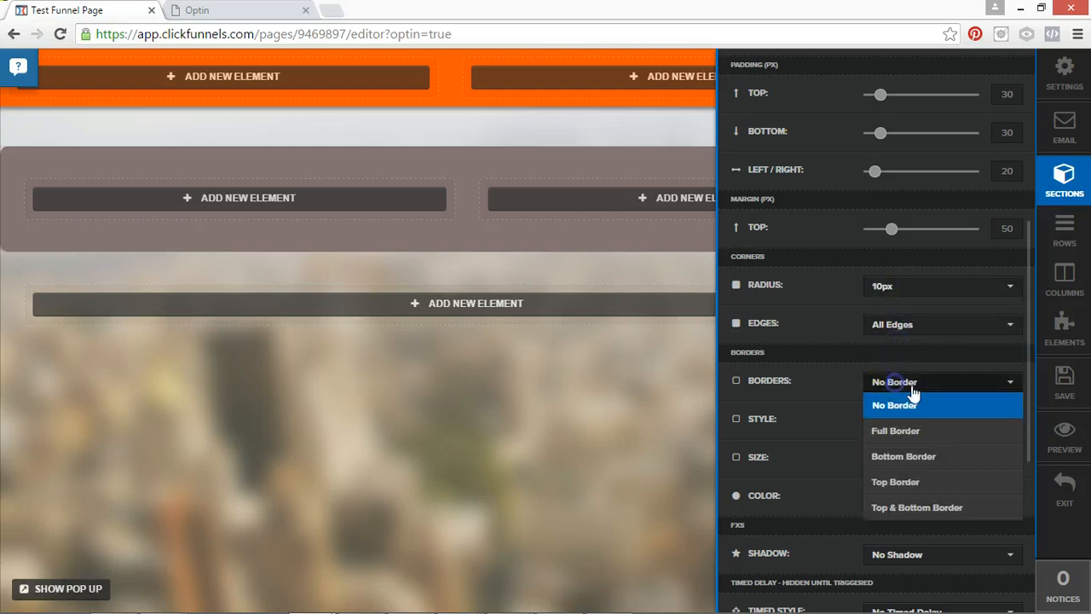
left_click(899, 429)
left_click(899, 428)
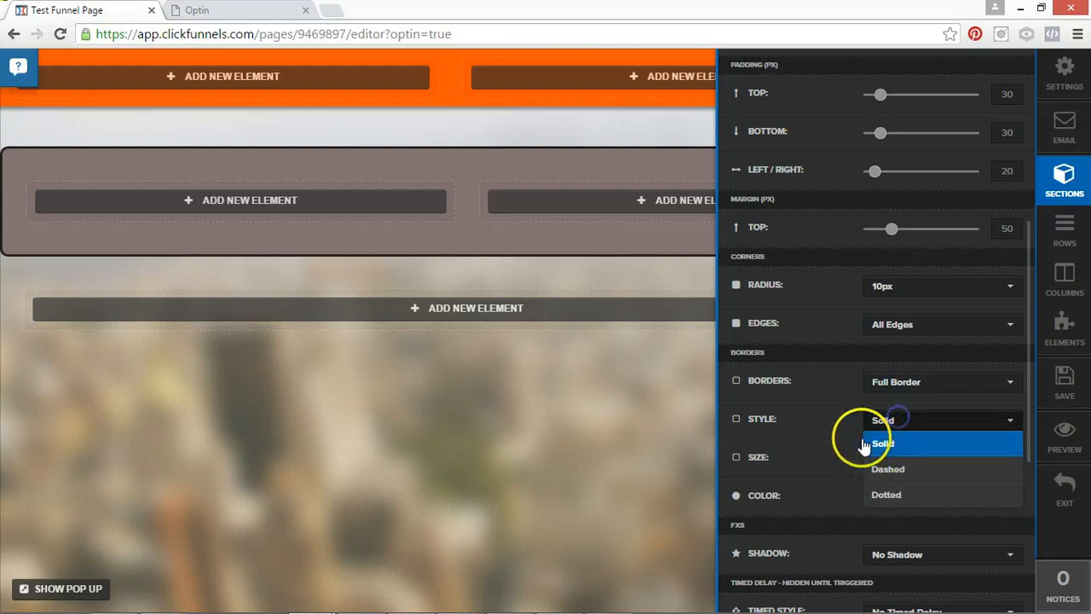
left_click(874, 440)
left_click(895, 463)
left_click(880, 559)
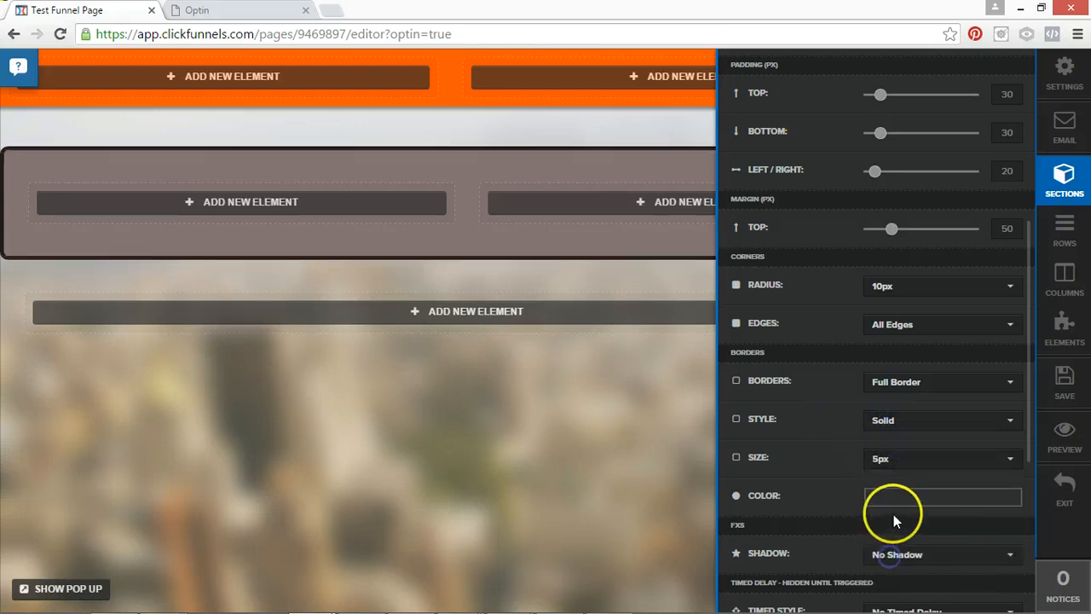
left_click(893, 499)
left_click_drag(893, 409, 840, 476)
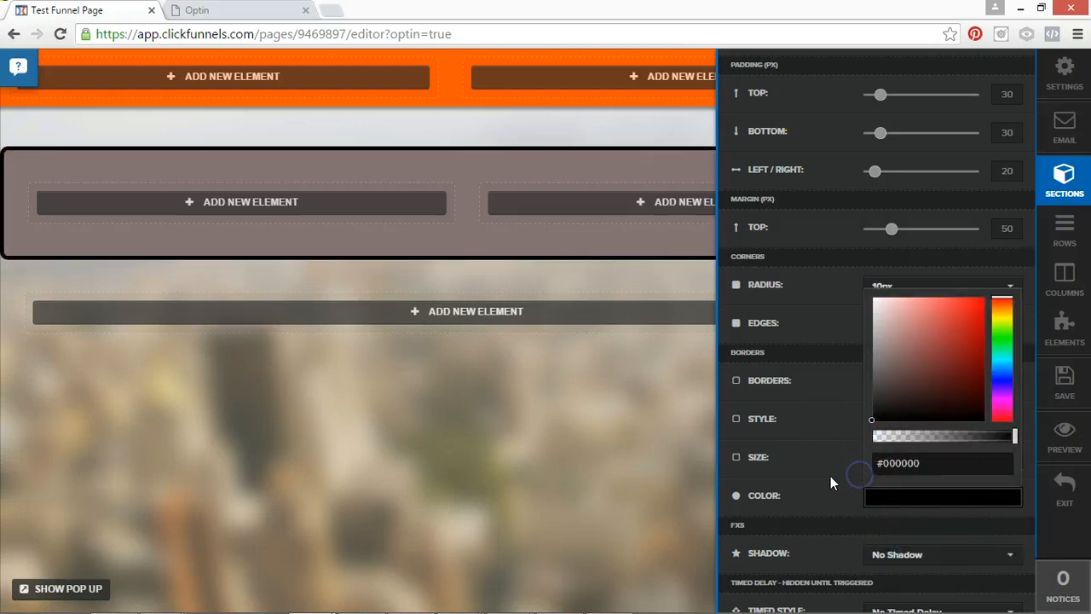
left_click(829, 415)
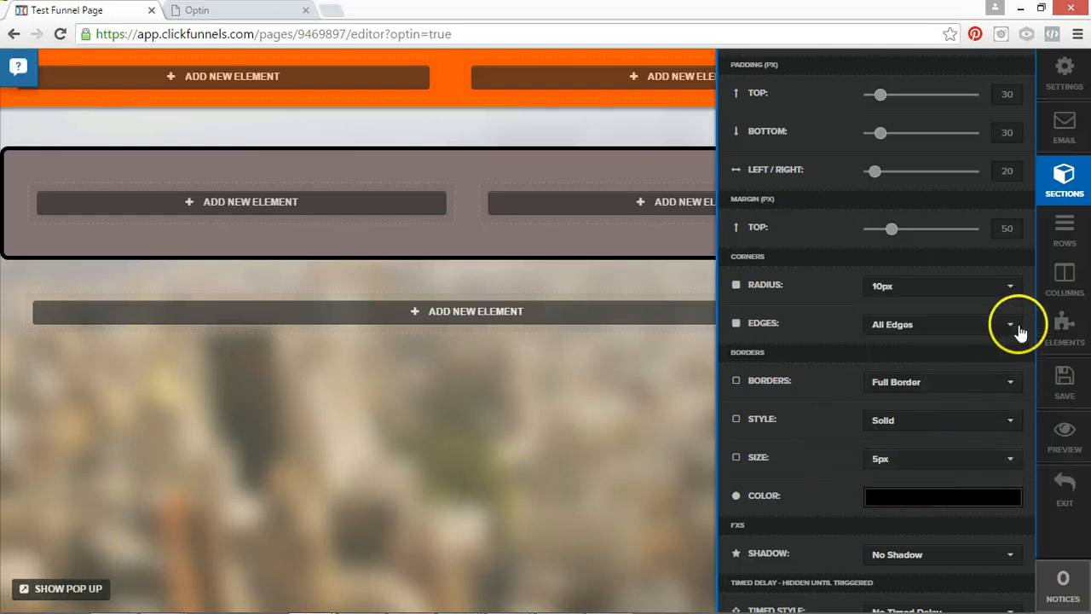
Apply a 20% Drop Shadow to the cloned section and close its settings.
scroll(975, 424, "down", 2)
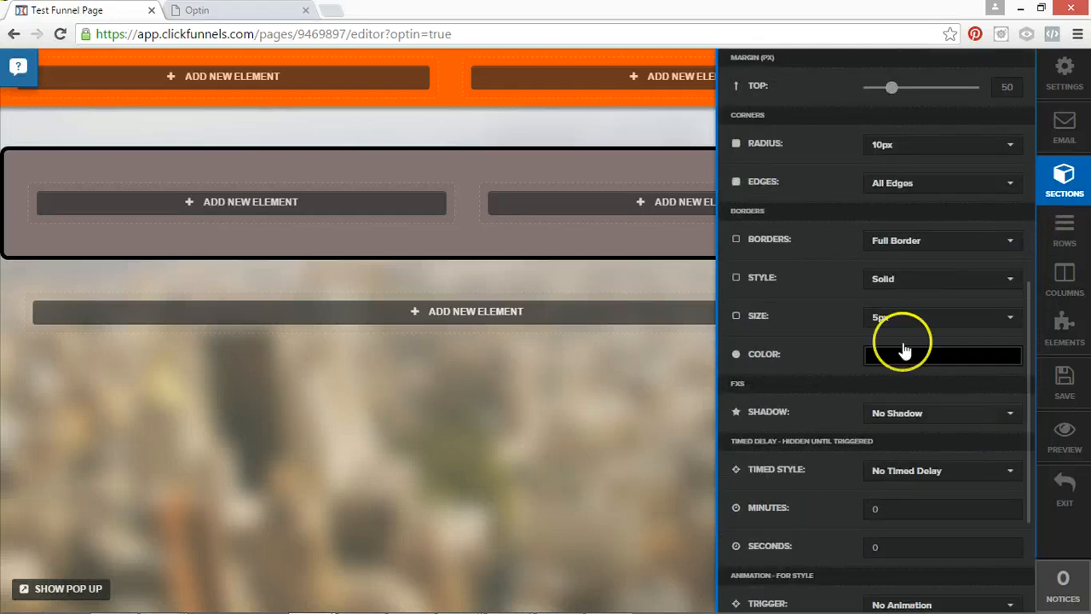
left_click(906, 415)
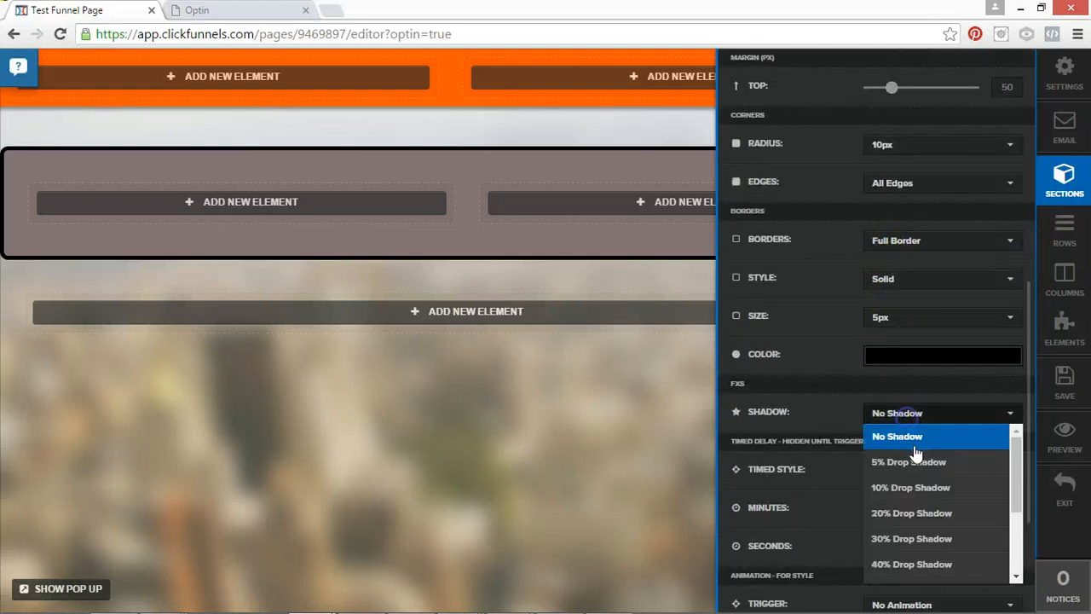
left_click(899, 508)
scroll(836, 507, "down", 2)
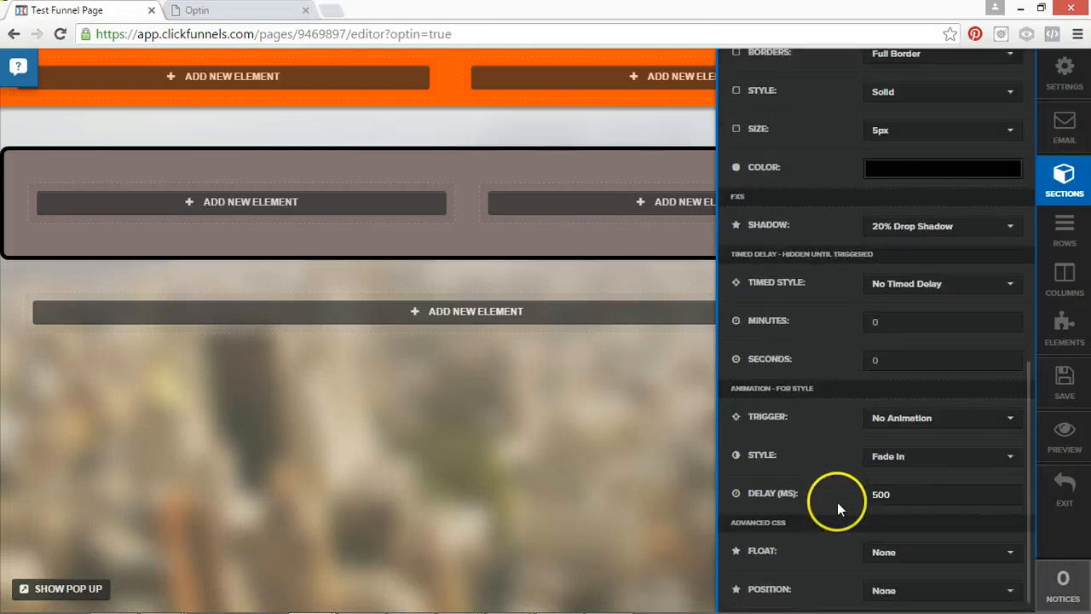
left_click(582, 284)
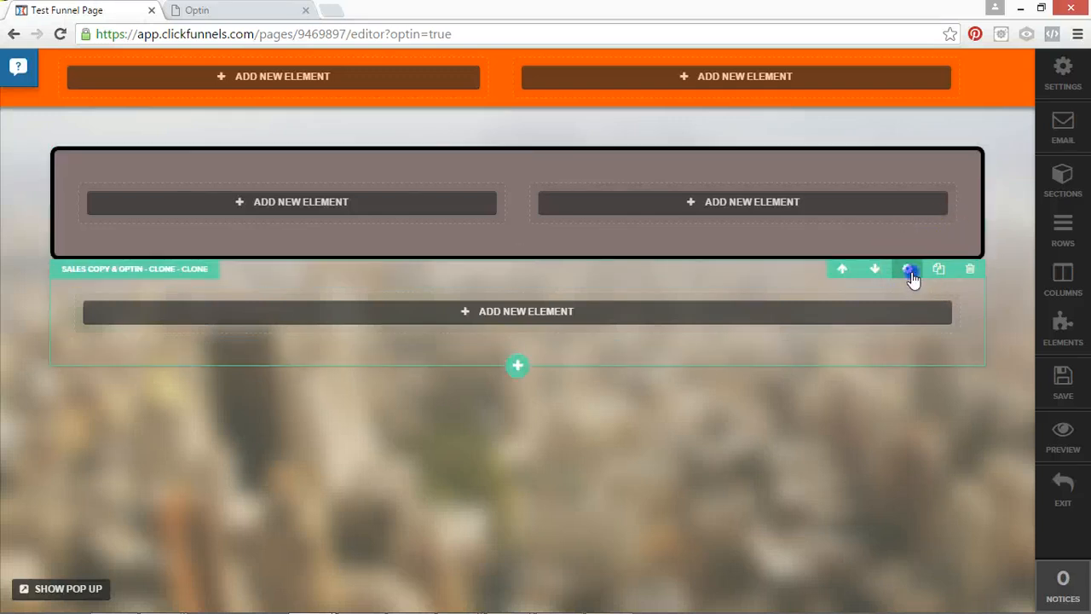
Set the single-column section below to Full Page width, with 22 px bottom padding and a 30 px top margin.
left_click(908, 271)
left_click(911, 270)
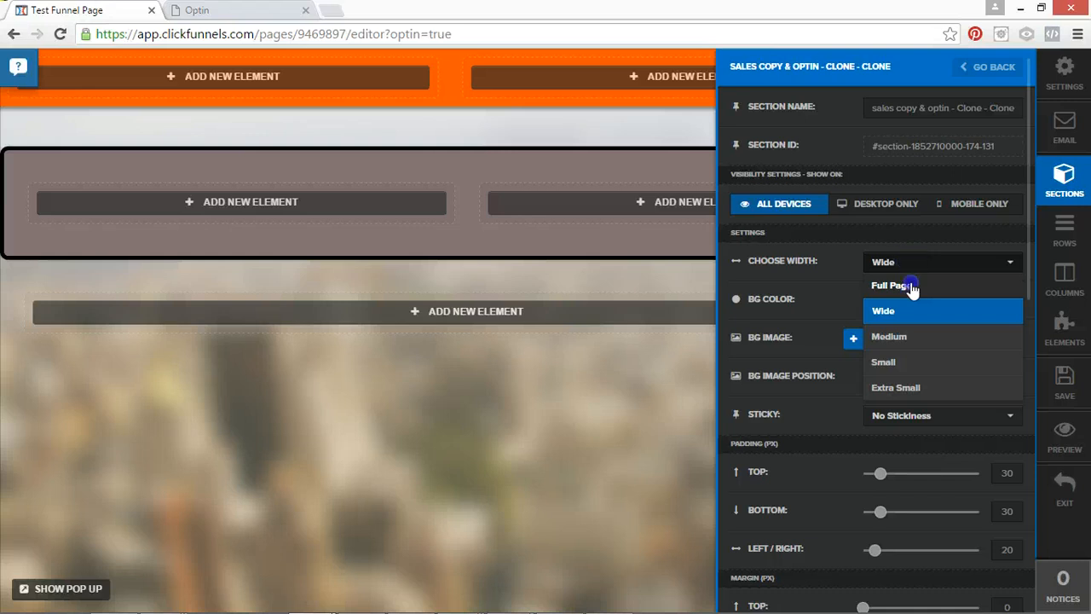
left_click(909, 282)
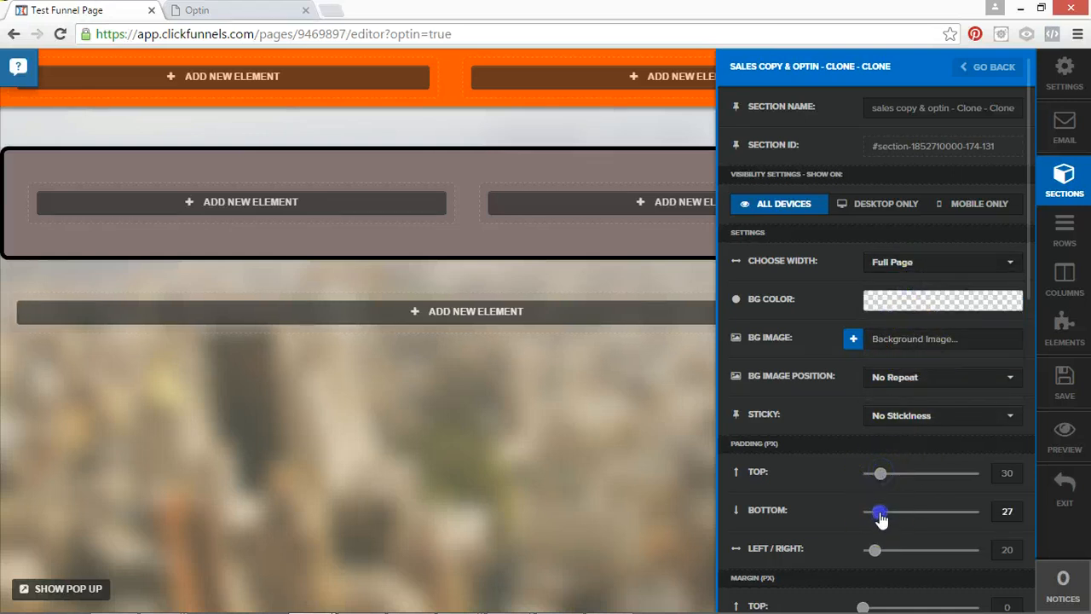
scroll(962, 474, "down", 5)
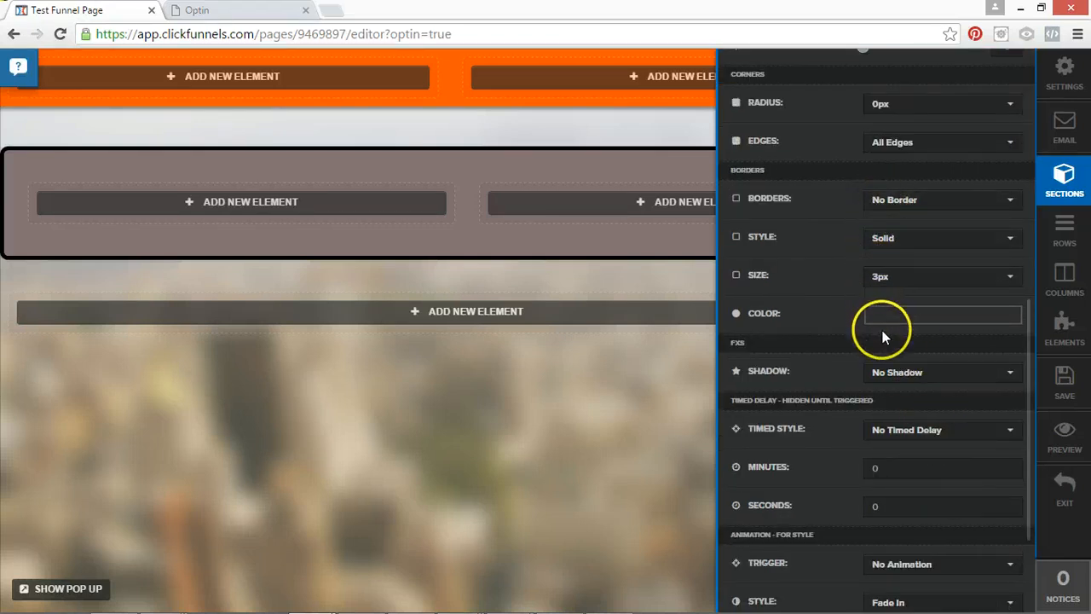
scroll(853, 222, "up", 6)
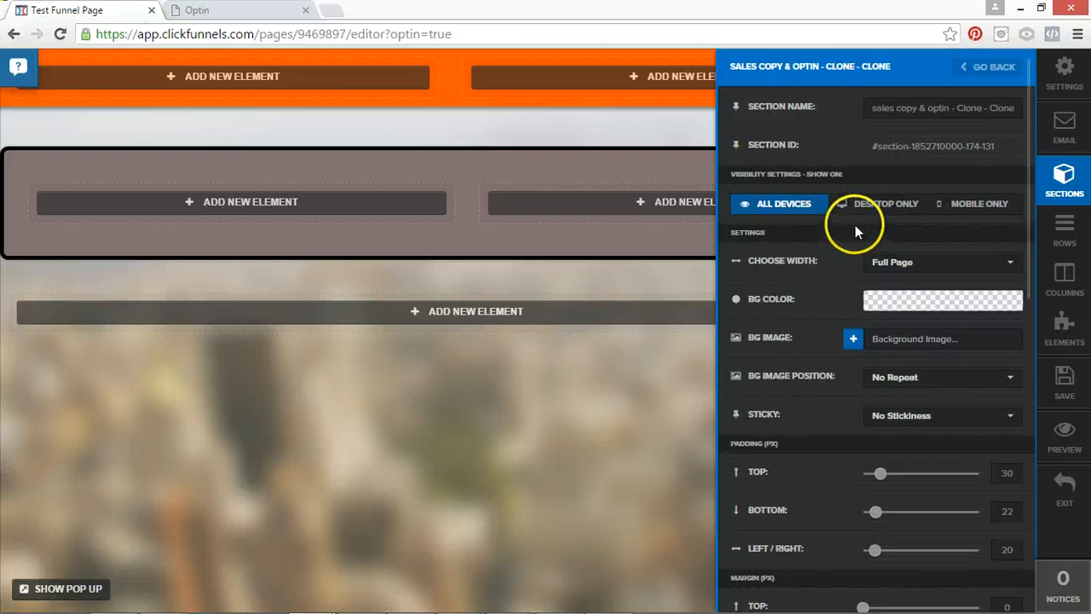
scroll(875, 569, "down", 5)
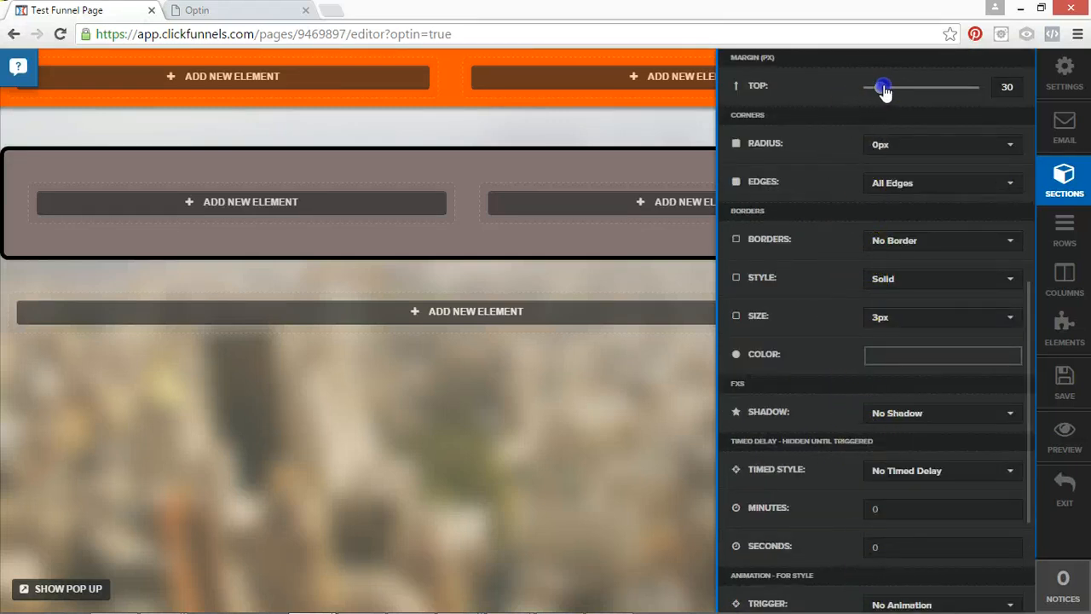
left_click(512, 463)
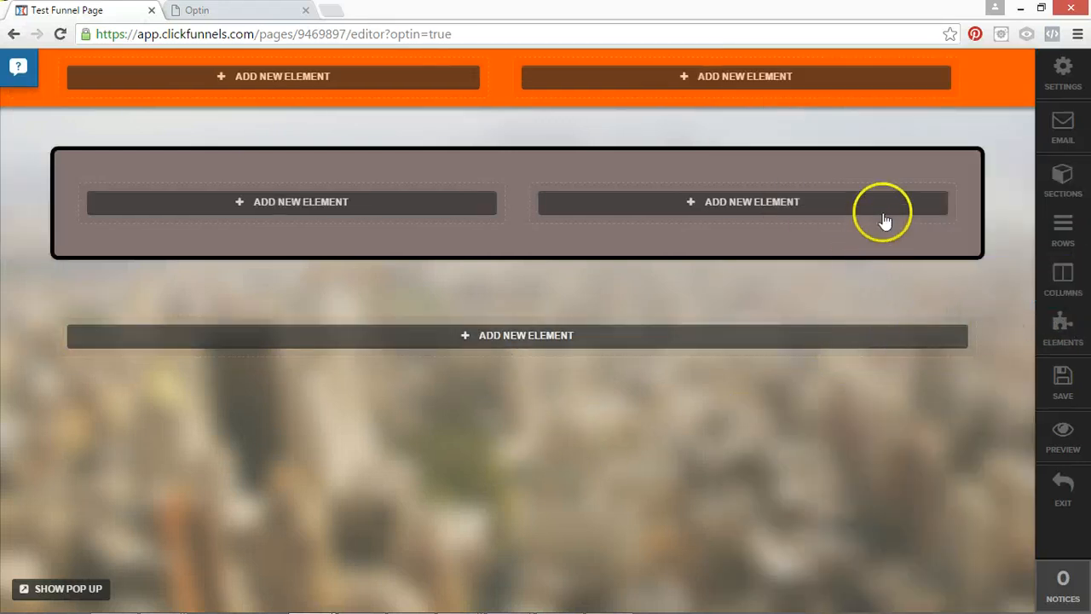
Set the cloned two-column section's background color to semi-transparent grey rgba(199, 198, 198, 0.5) and save the page.
left_click(901, 155)
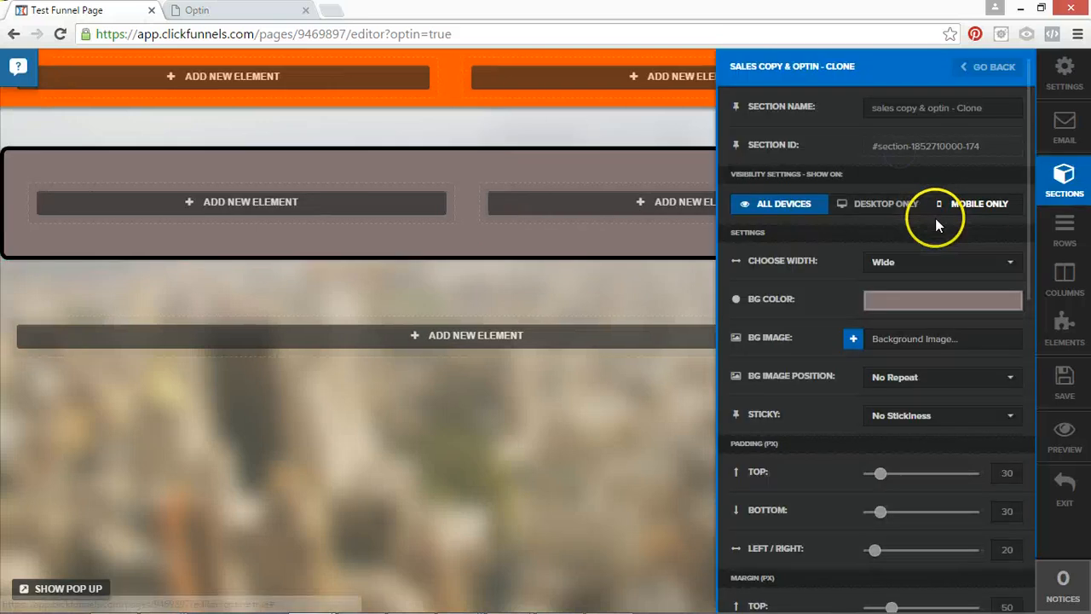
left_click(927, 303)
left_click_drag(881, 373, 873, 346)
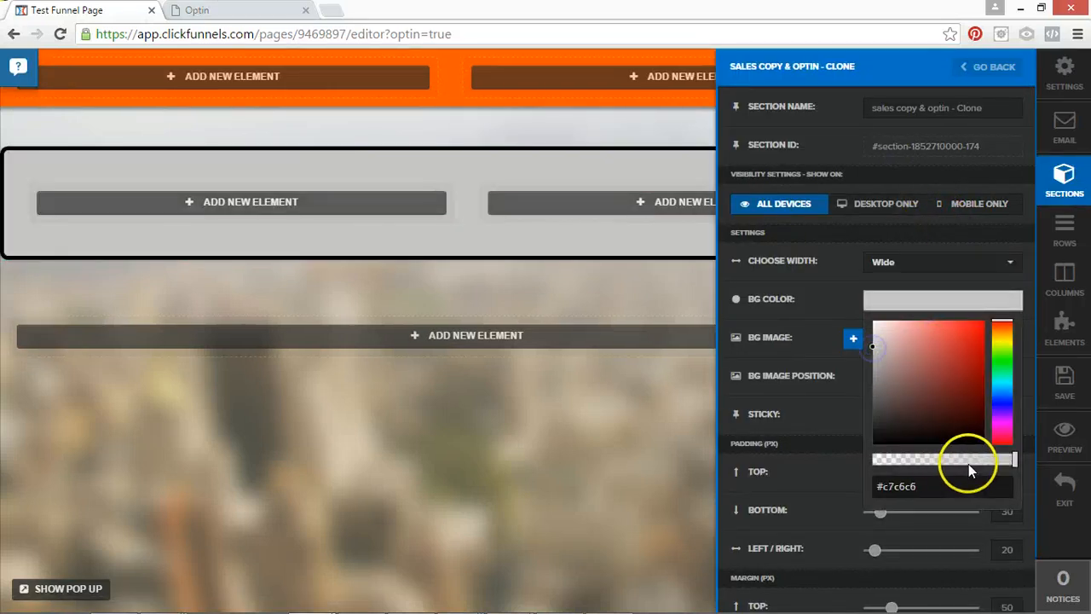
left_click(952, 459)
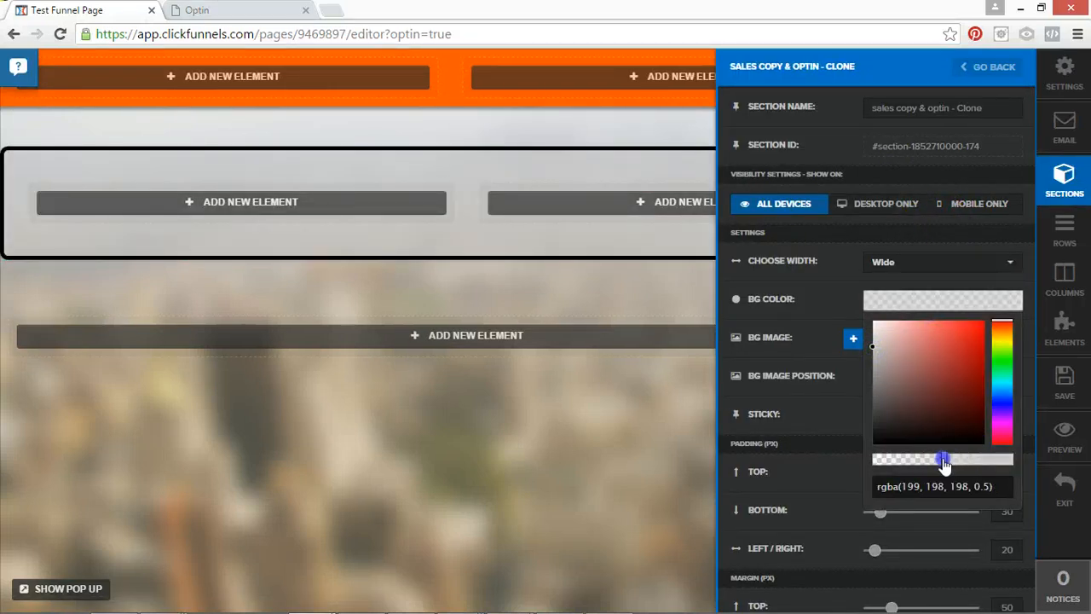
left_click(595, 404)
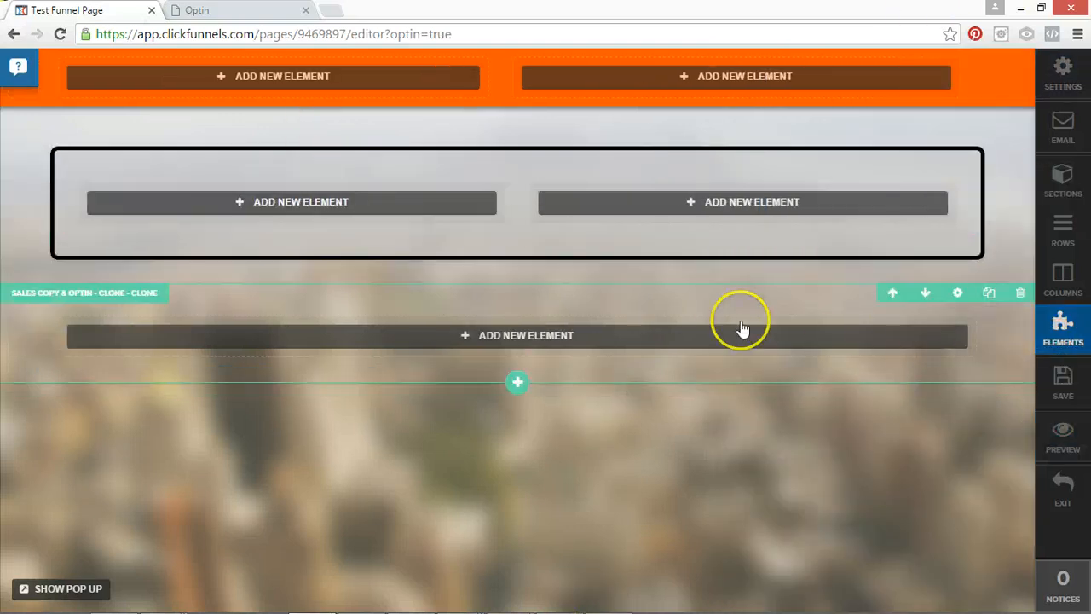
left_click(1062, 383)
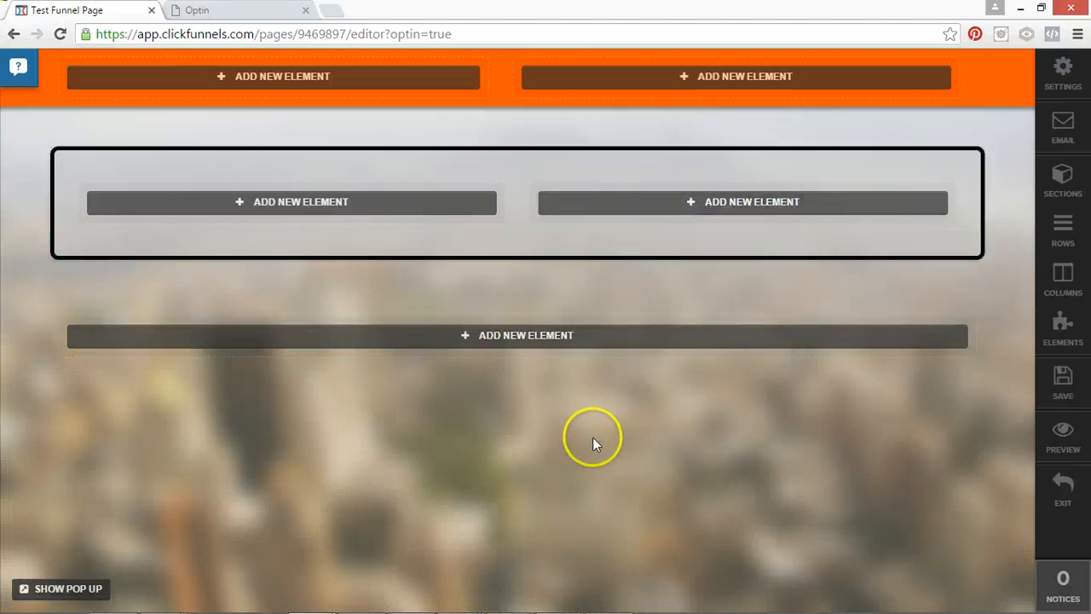
Add a Single Image element to the first column of the orange header section.
left_click(329, 75)
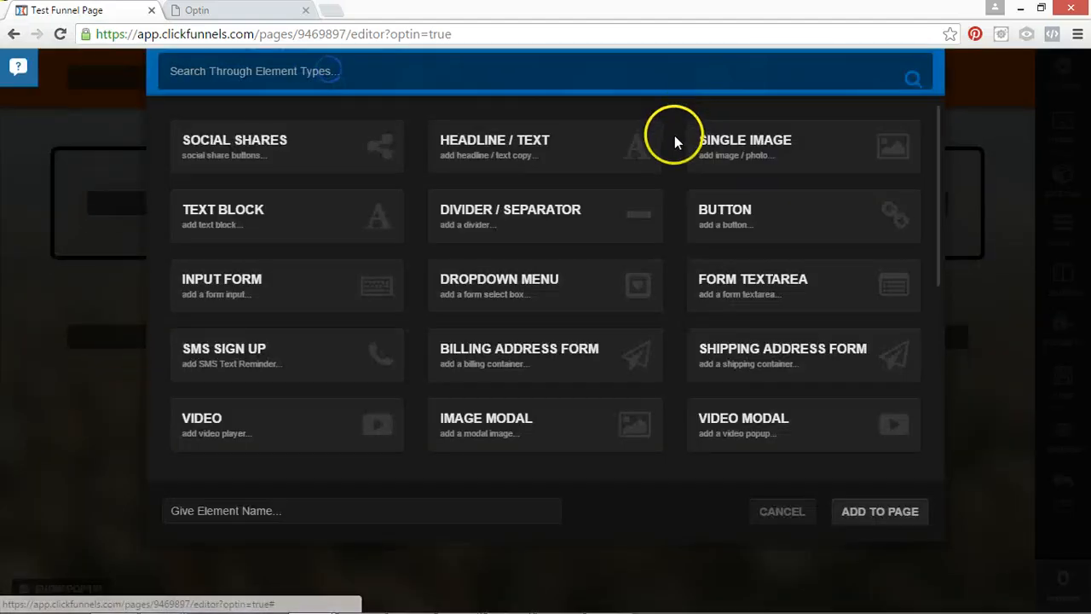
left_click(799, 150)
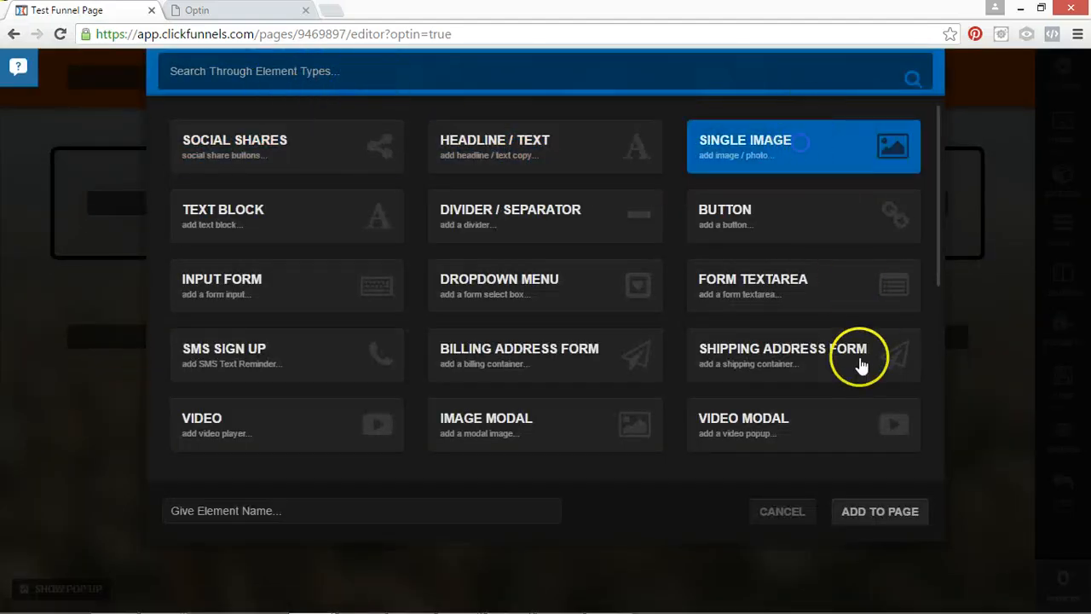
left_click(779, 512)
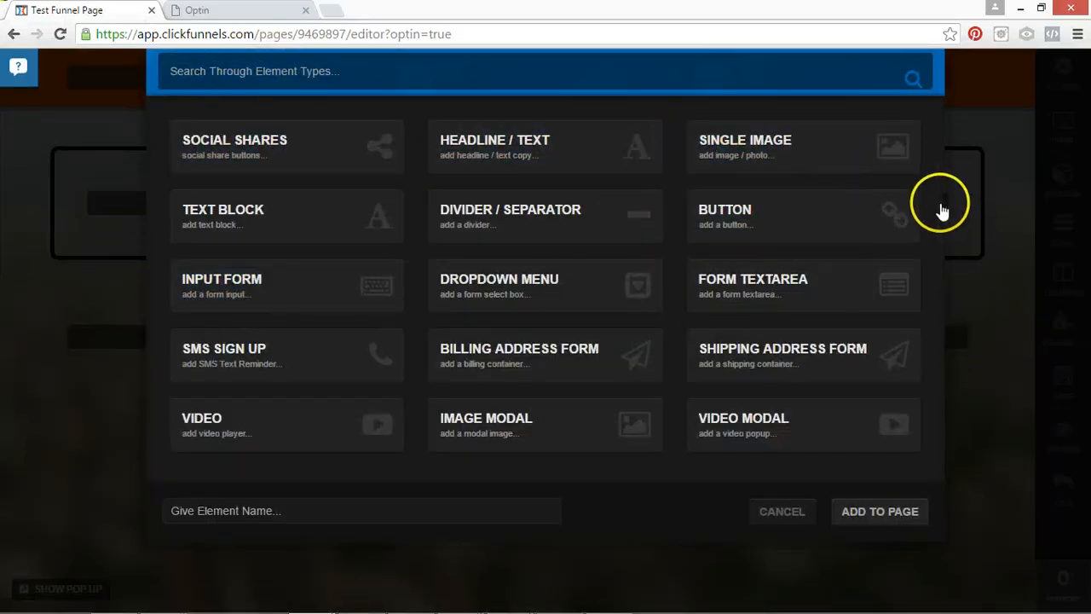
left_click_drag(942, 212, 952, 149)
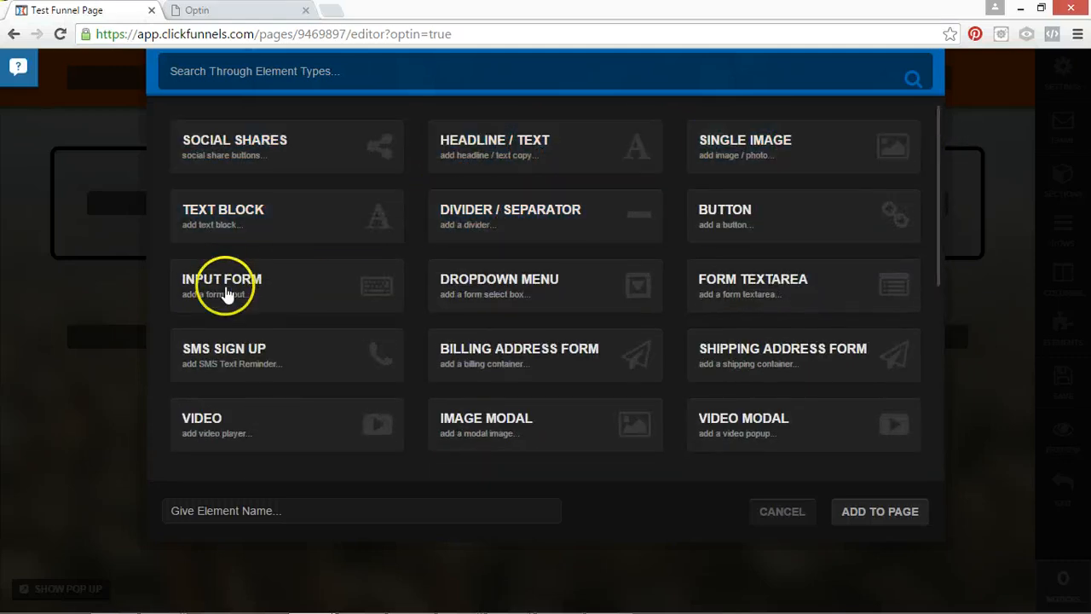
left_click(792, 158)
left_click(889, 512)
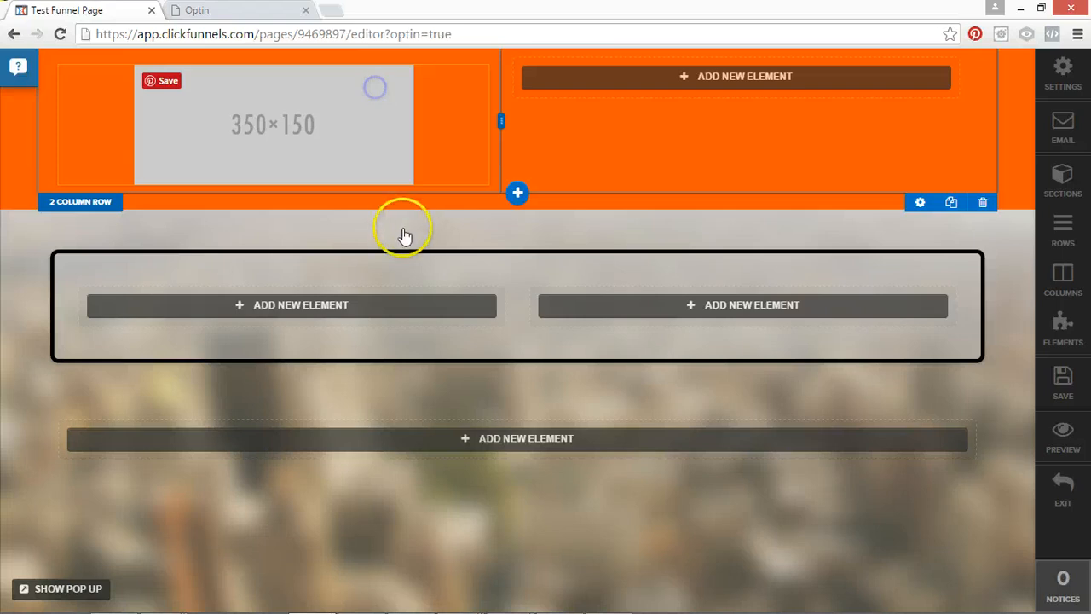
Replace the header's placeholder image with the hammer-and-blueprint picture from page 3 of Your Images.
left_click(281, 111)
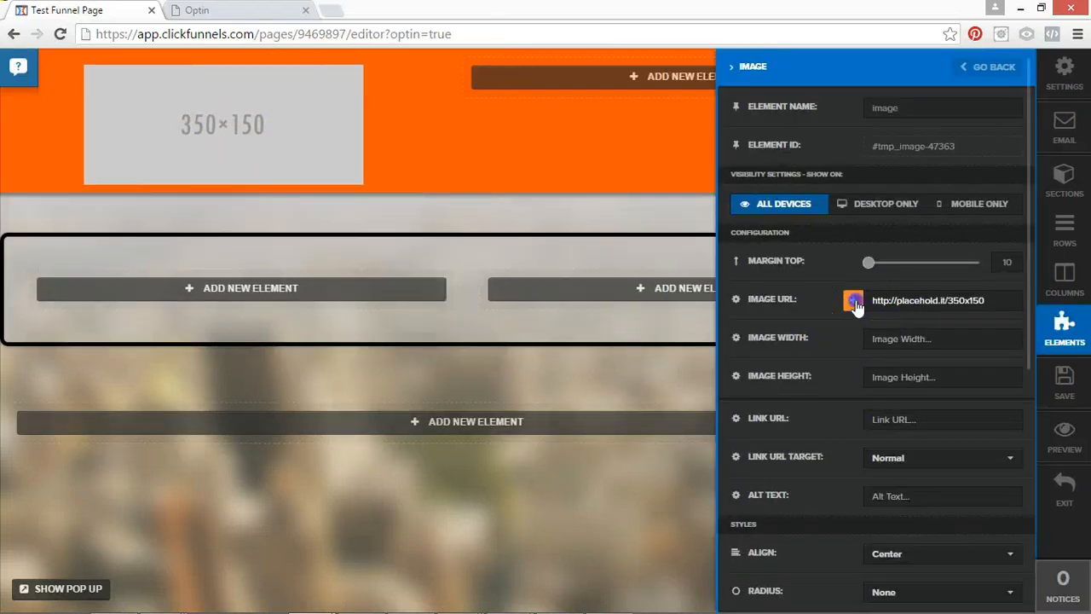
left_click(853, 300)
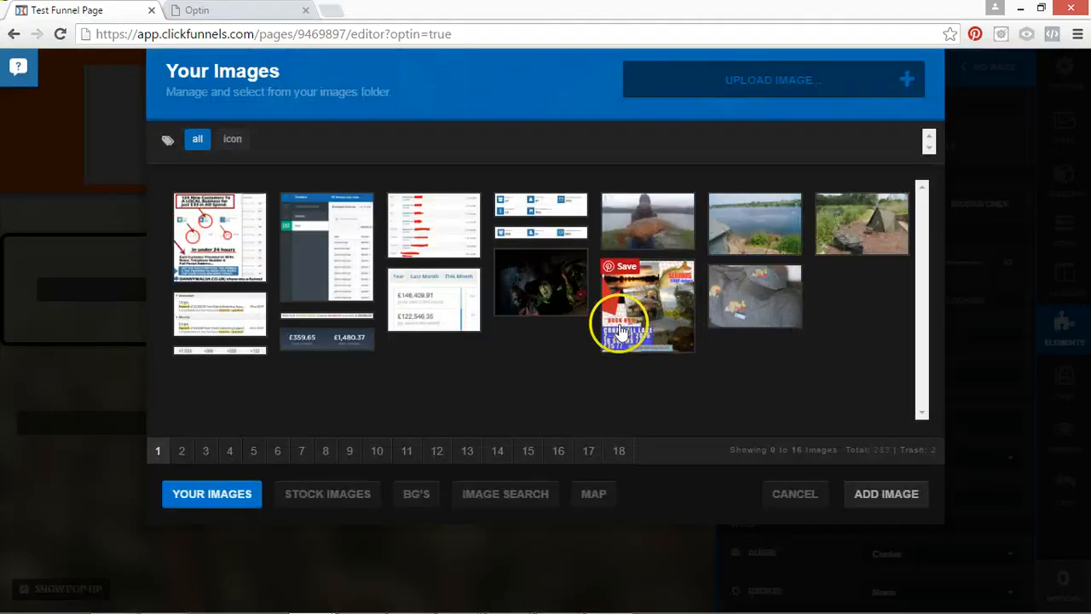
left_click(563, 295)
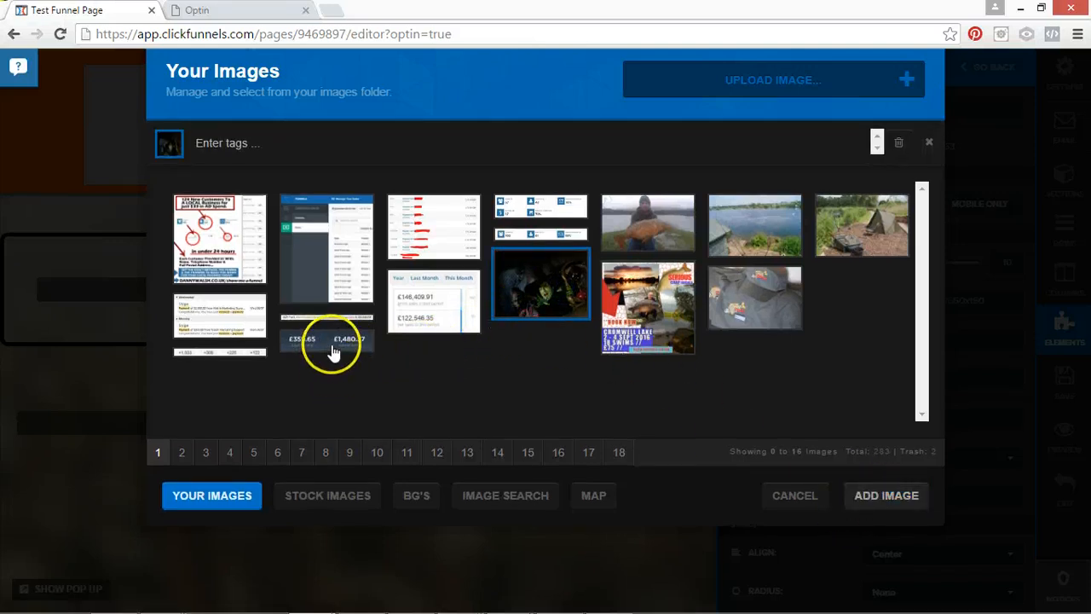
left_click(182, 452)
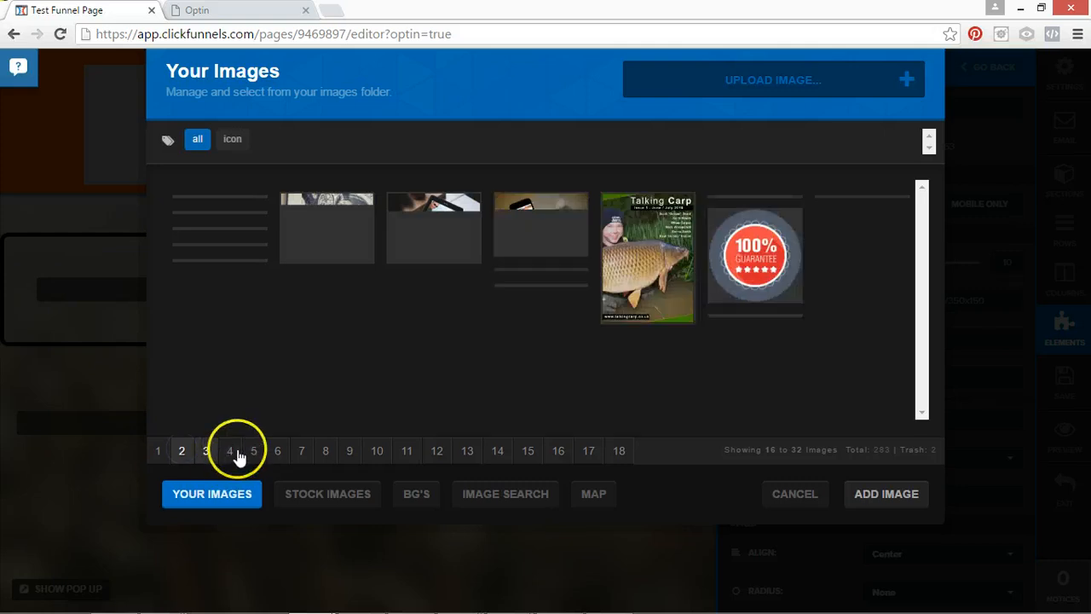
left_click(205, 451)
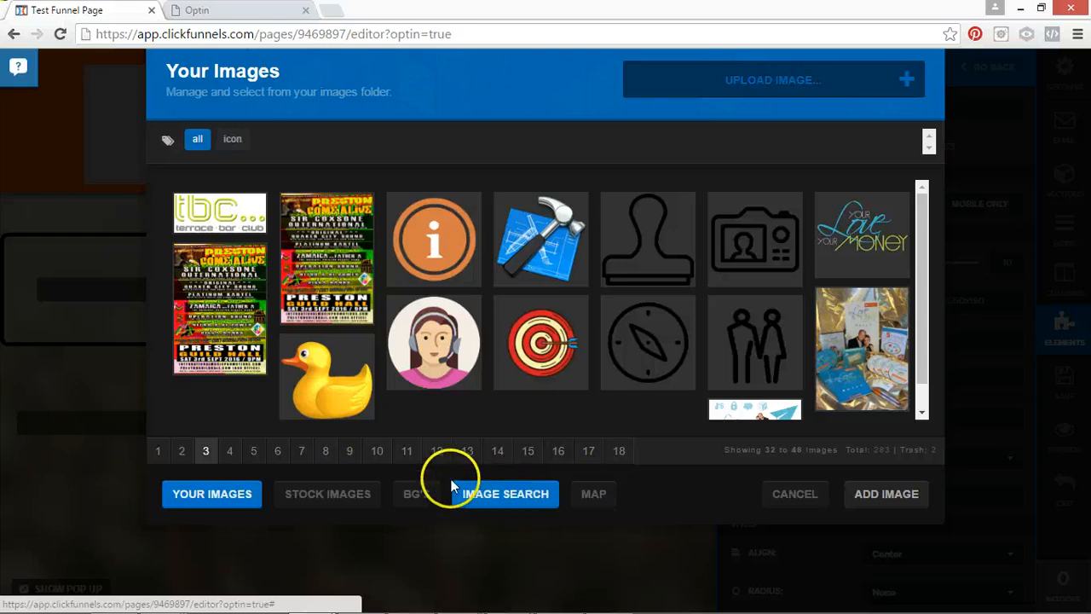
left_click(540, 239)
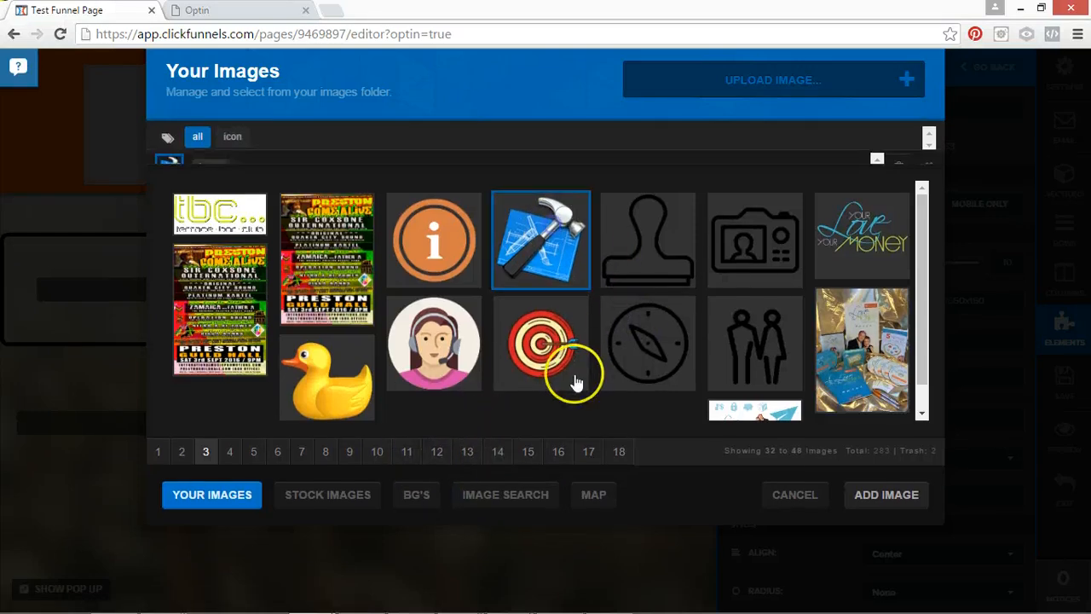
left_click(852, 498)
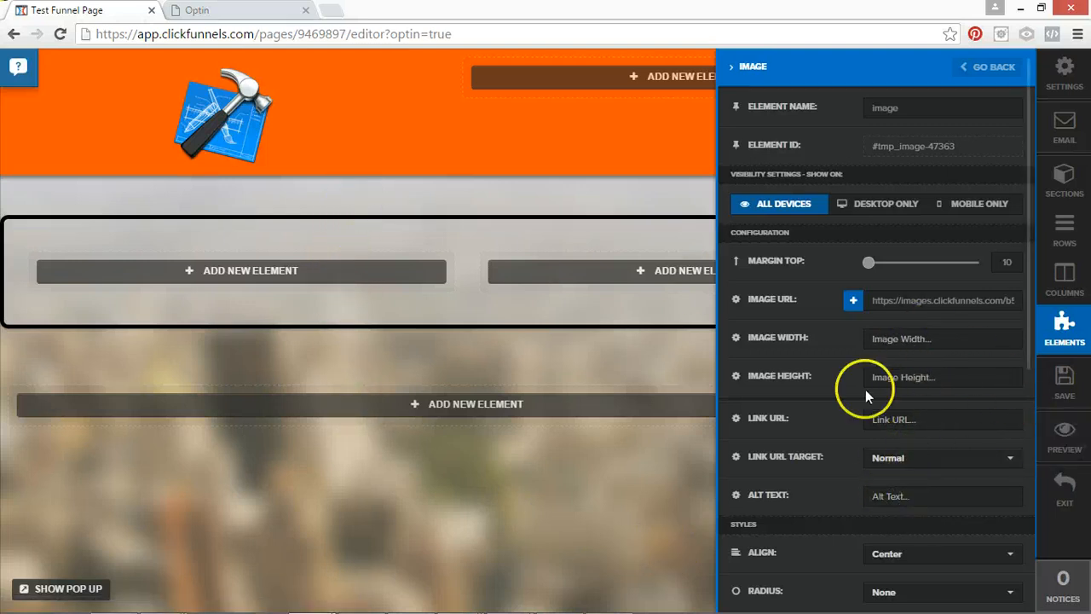
Set the header image's height to 120 with Left alignment and close its settings.
left_click(893, 385)
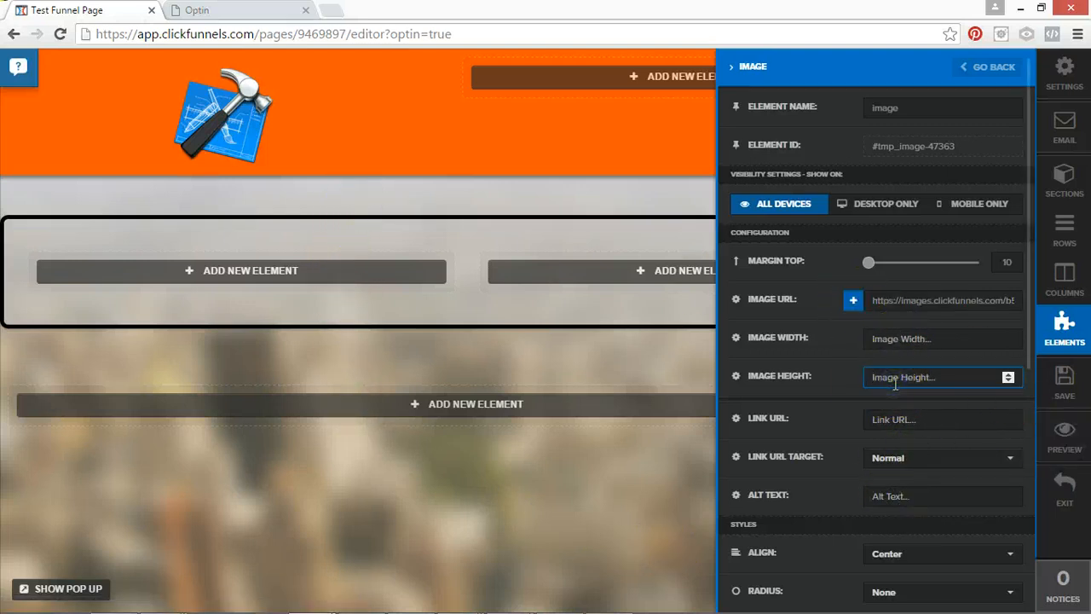
type("120")
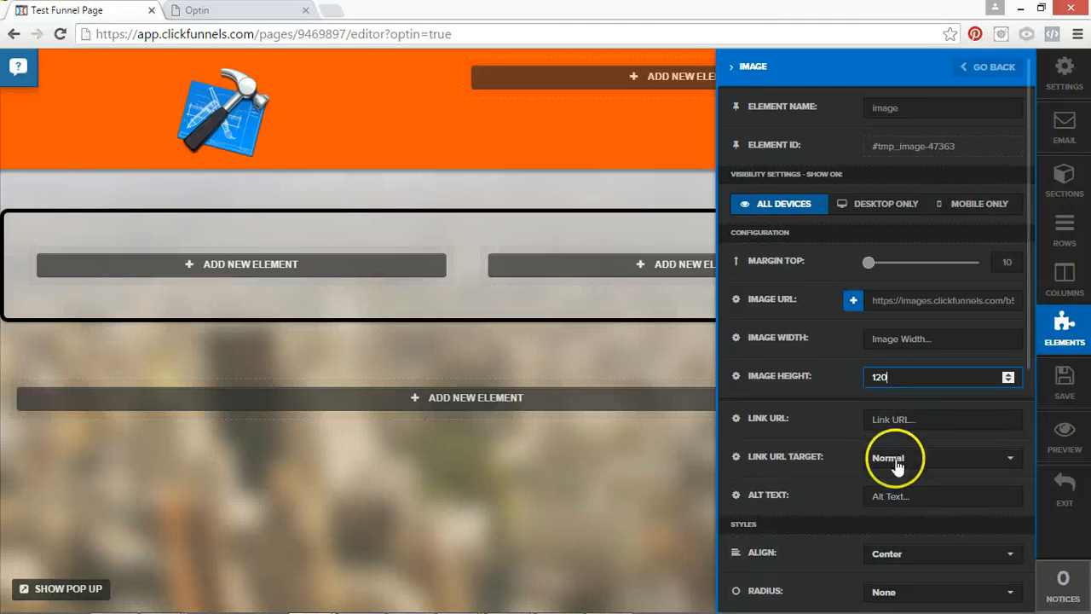
left_click(889, 555)
left_click(881, 479)
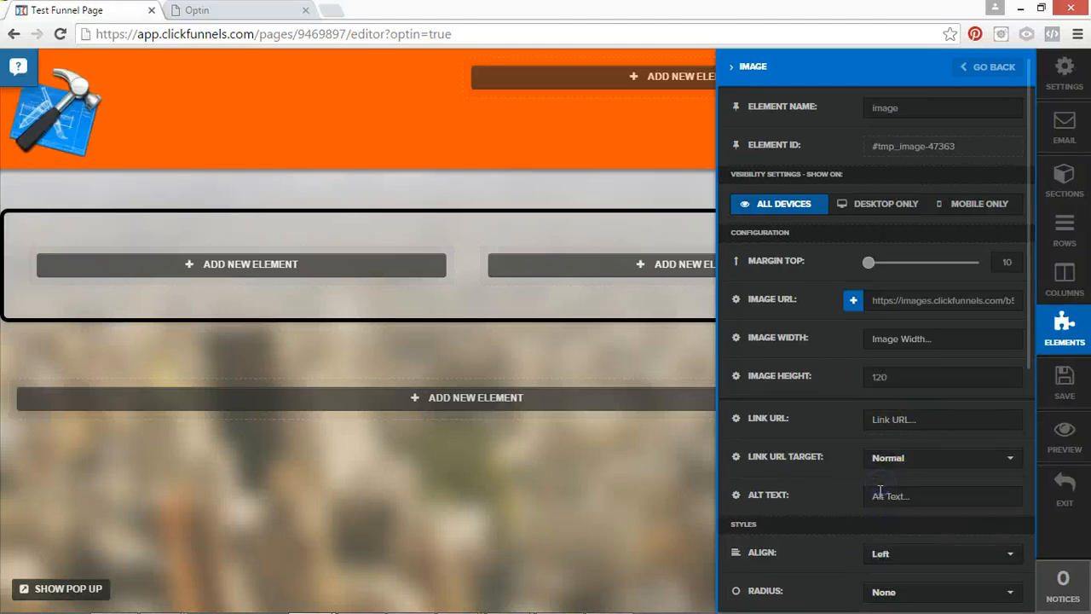
scroll(852, 523, "down", 5)
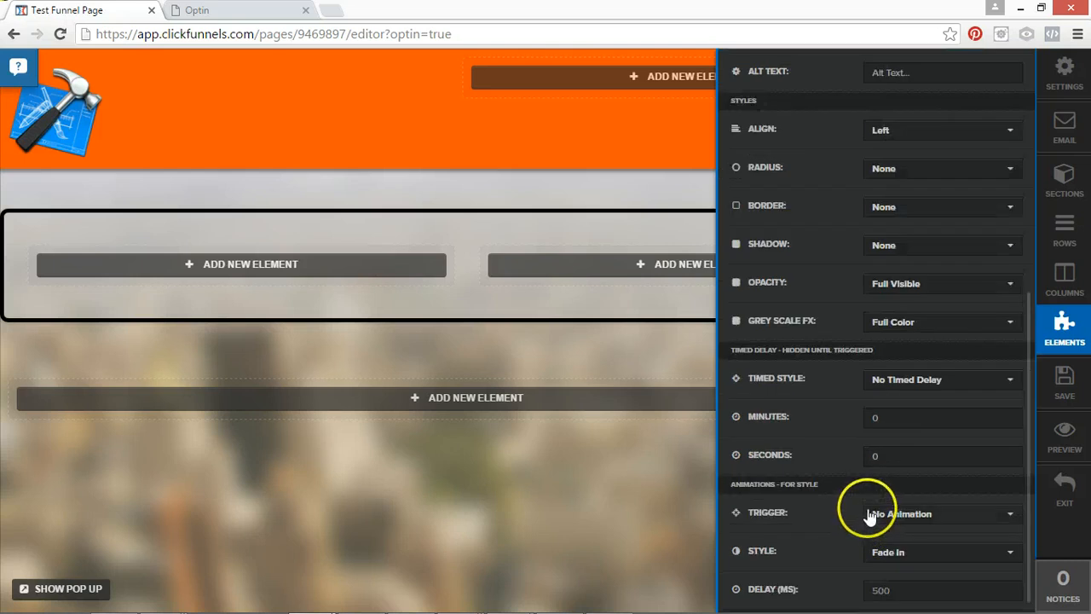
left_click(504, 124)
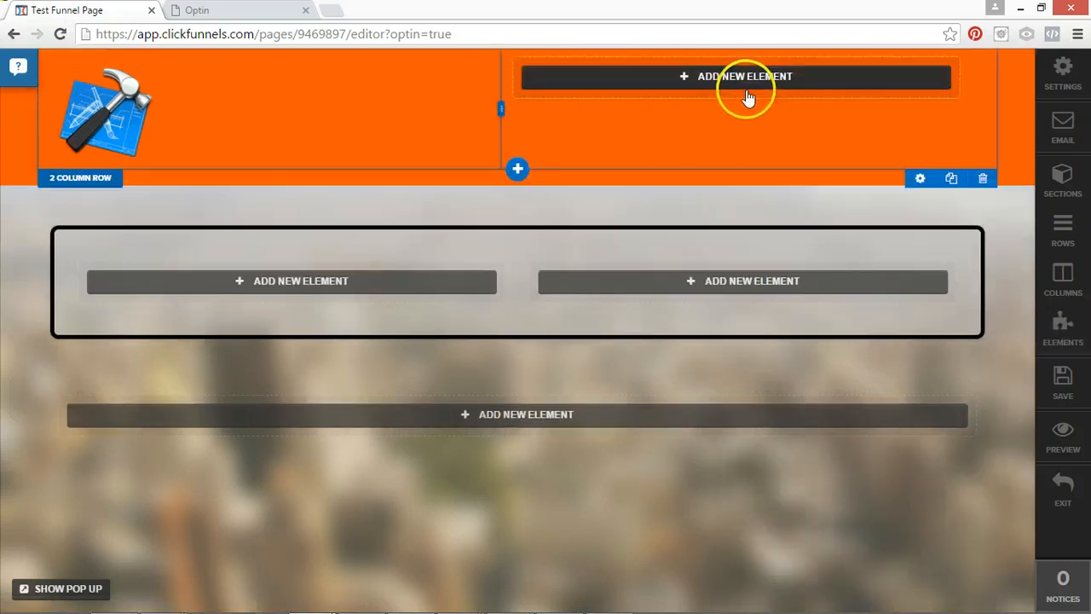
Reduce the hammer image's height to 85 and close its settings.
left_click(123, 113)
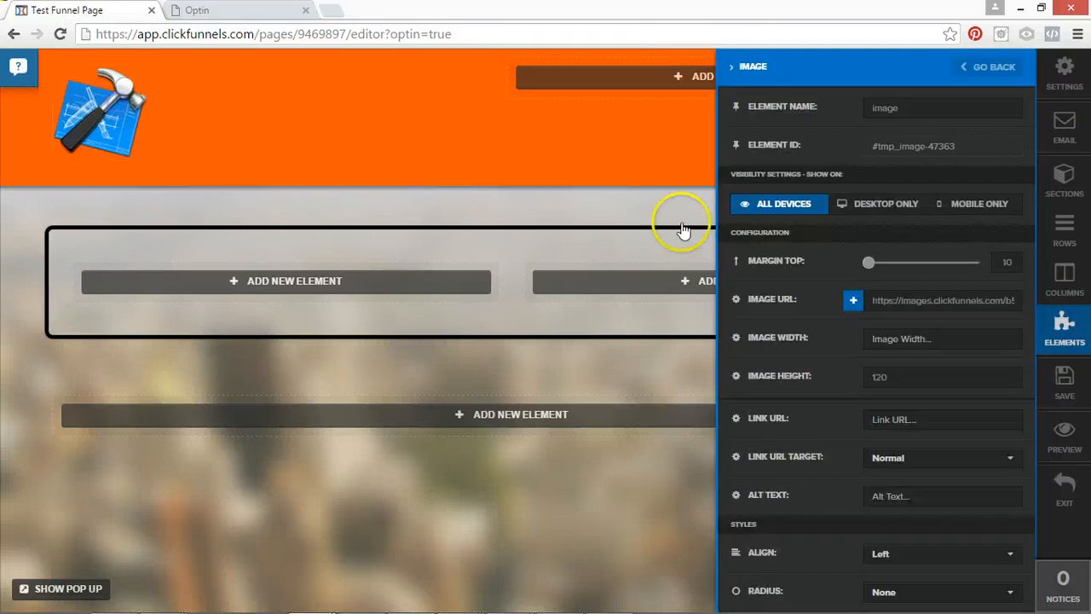
type("85")
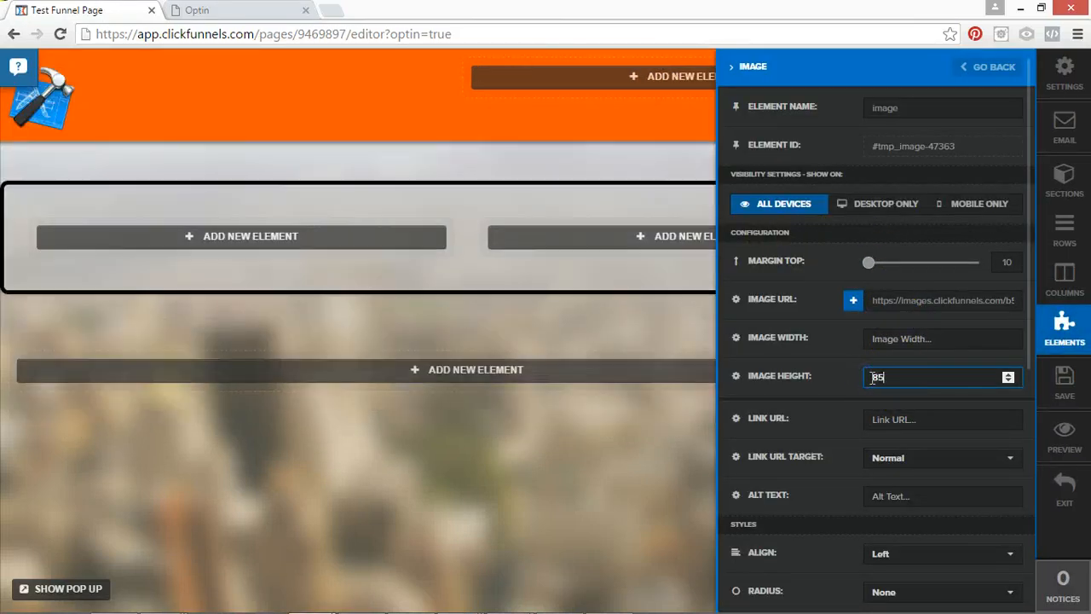
left_click(421, 114)
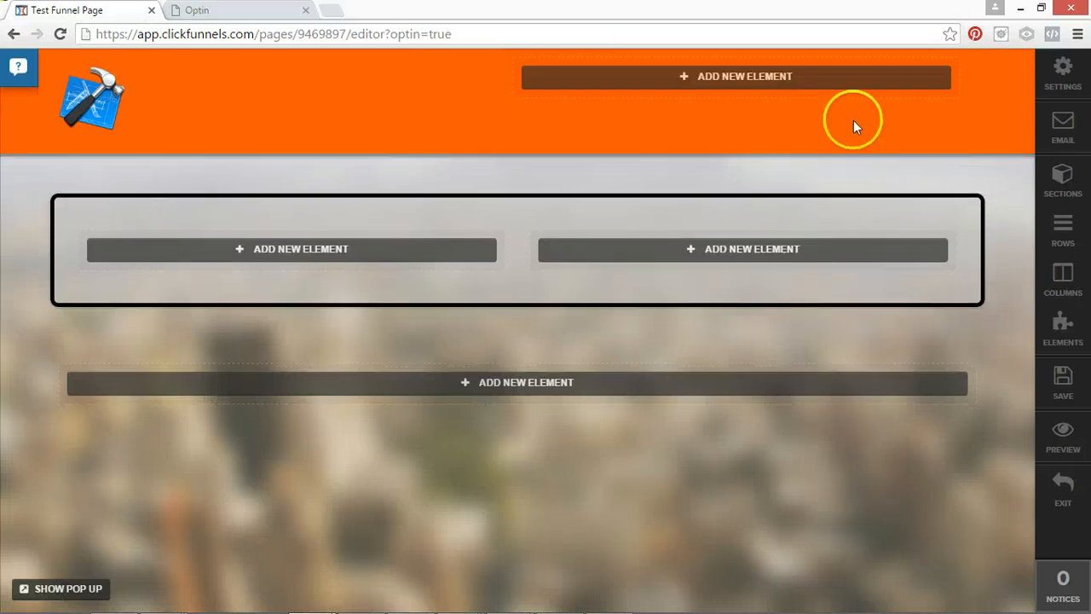
Add a Headline / Text element to the second column of the orange header section.
left_click(778, 81)
left_click(560, 149)
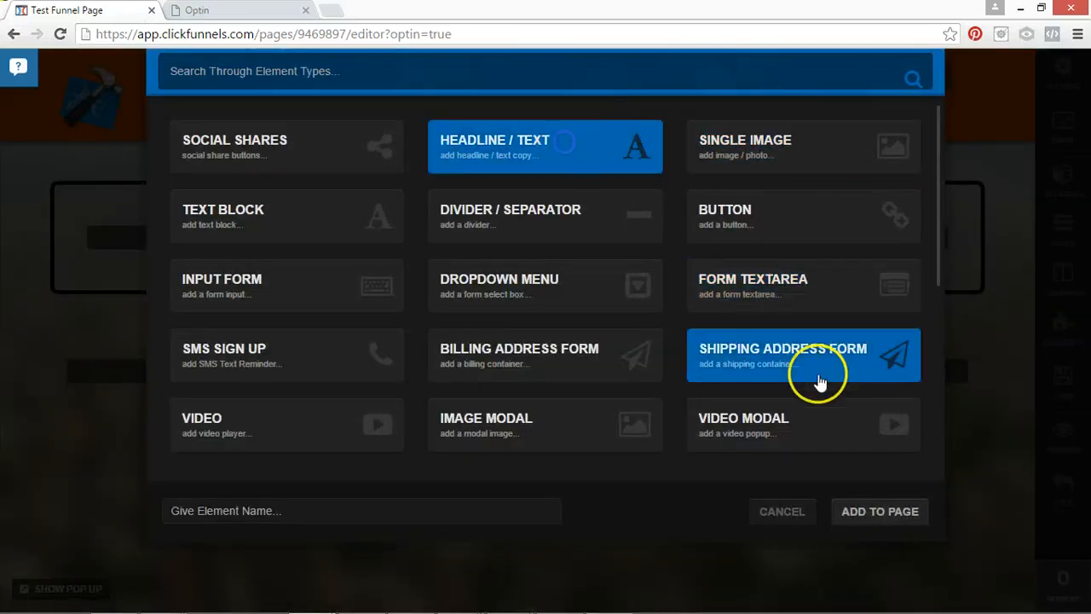
left_click(856, 510)
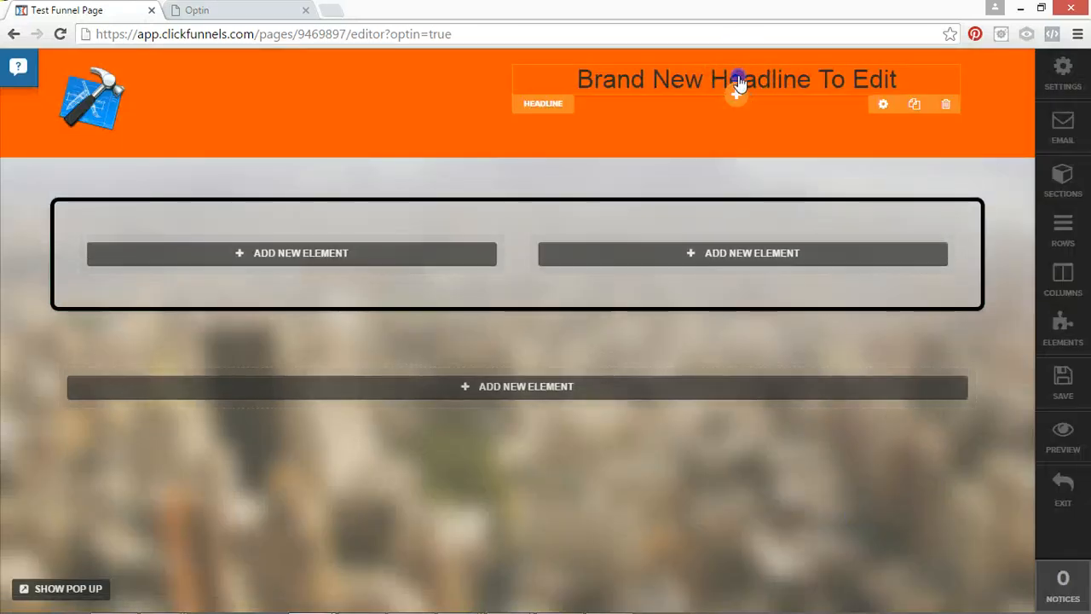
Replace the new headline's text with "CALL NOW:" and make it bold.
left_click(730, 89)
key("ctrl+a")
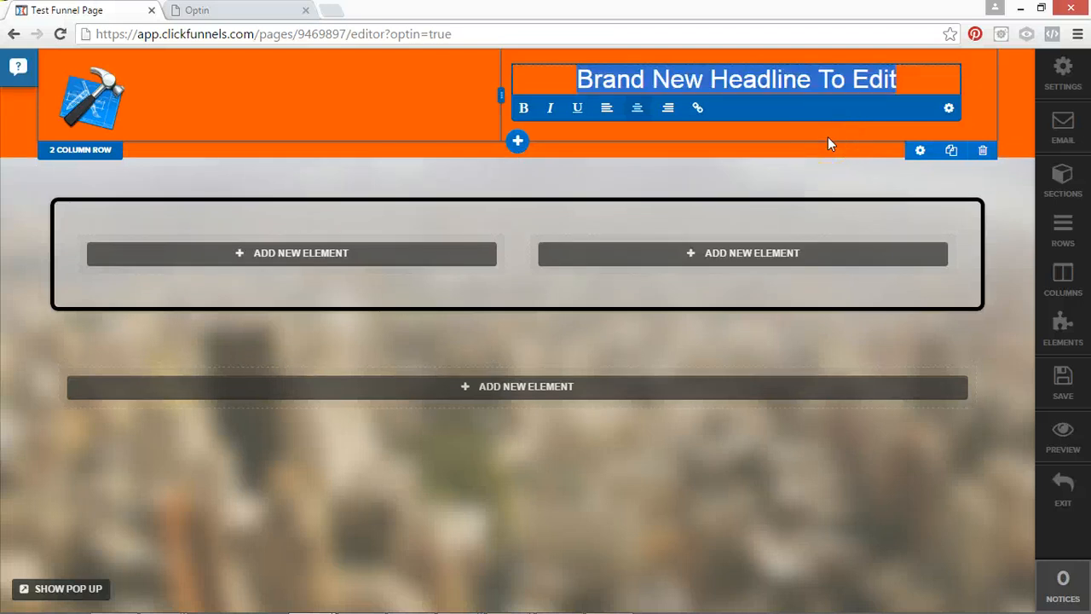
type("CALL NOW")
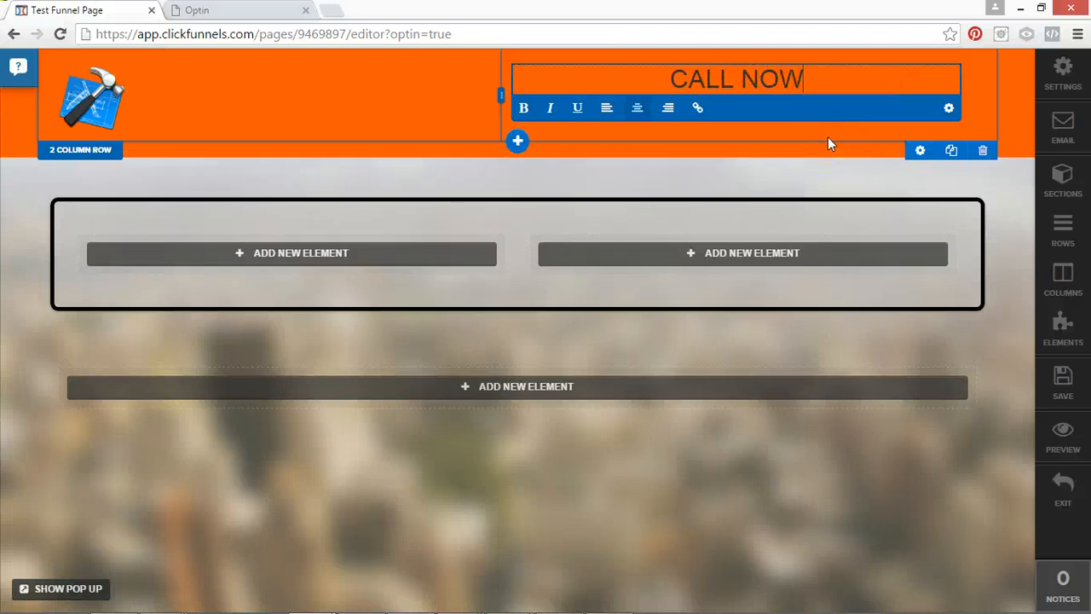
type(":")
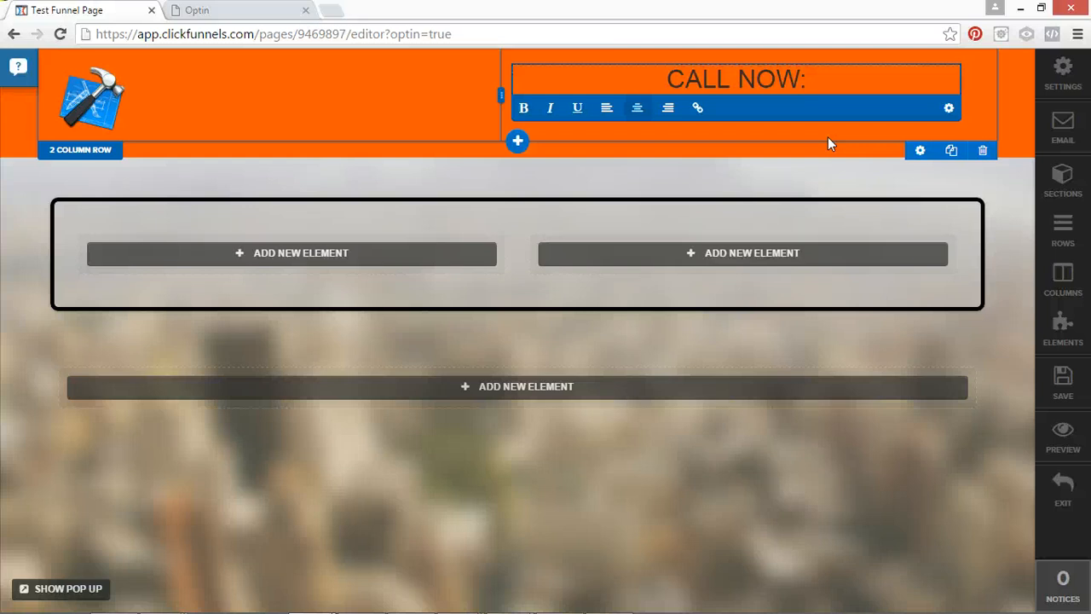
left_click(806, 76)
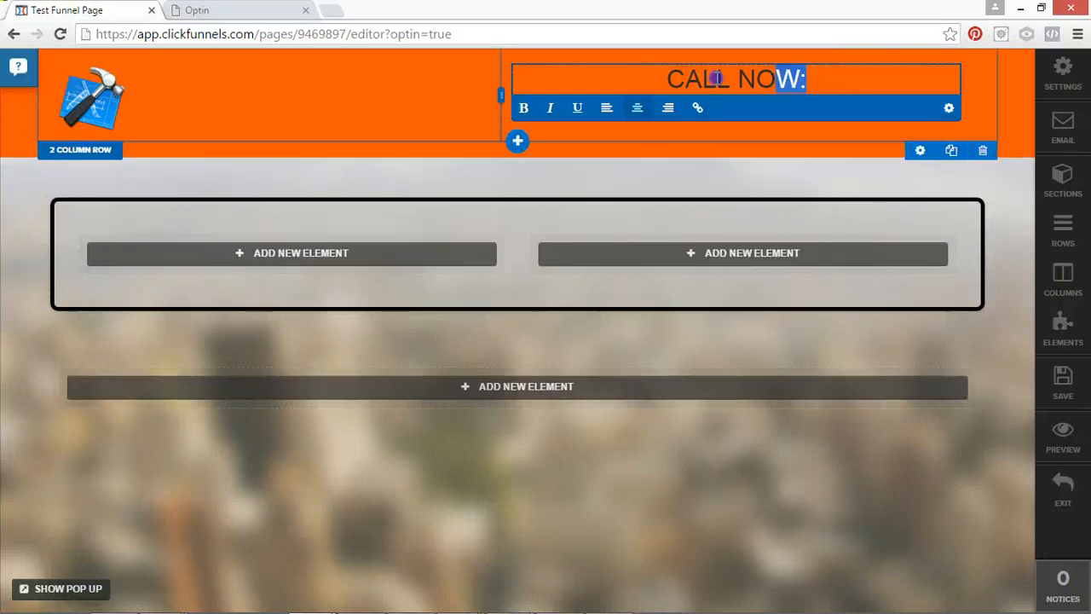
left_click_drag(718, 78, 662, 80)
left_click(523, 108)
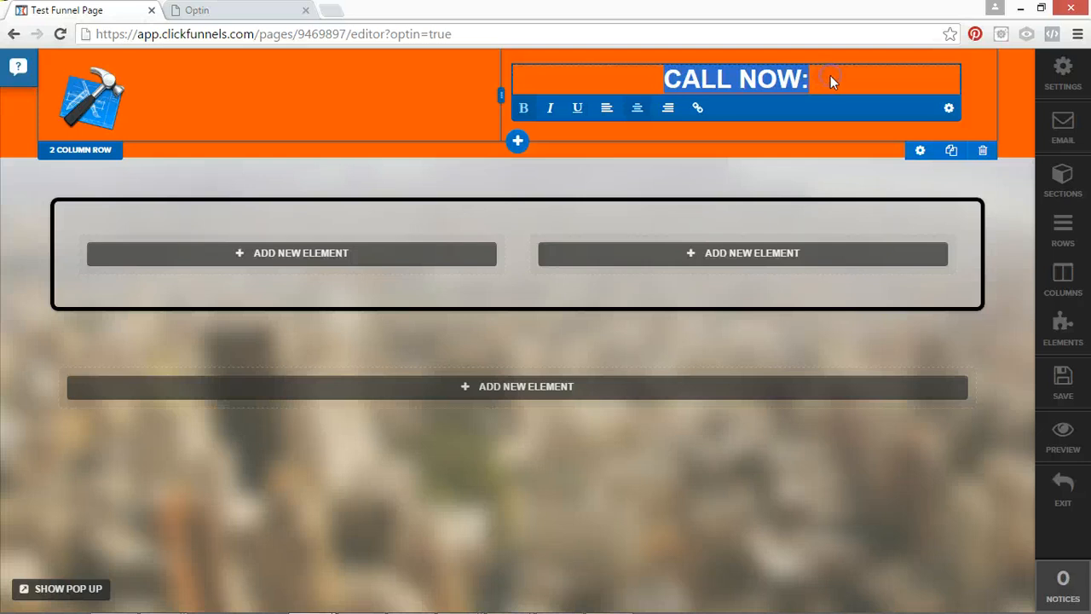
Overwrite the bold header headline with "OR THE LATEST THING??".
type("O")
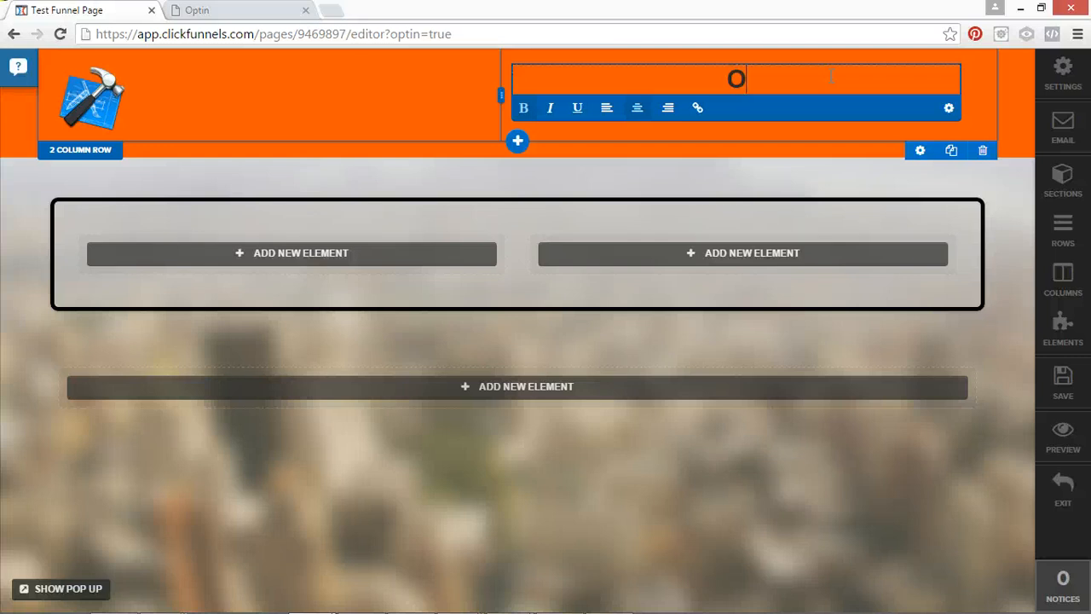
type("R THE LATEST")
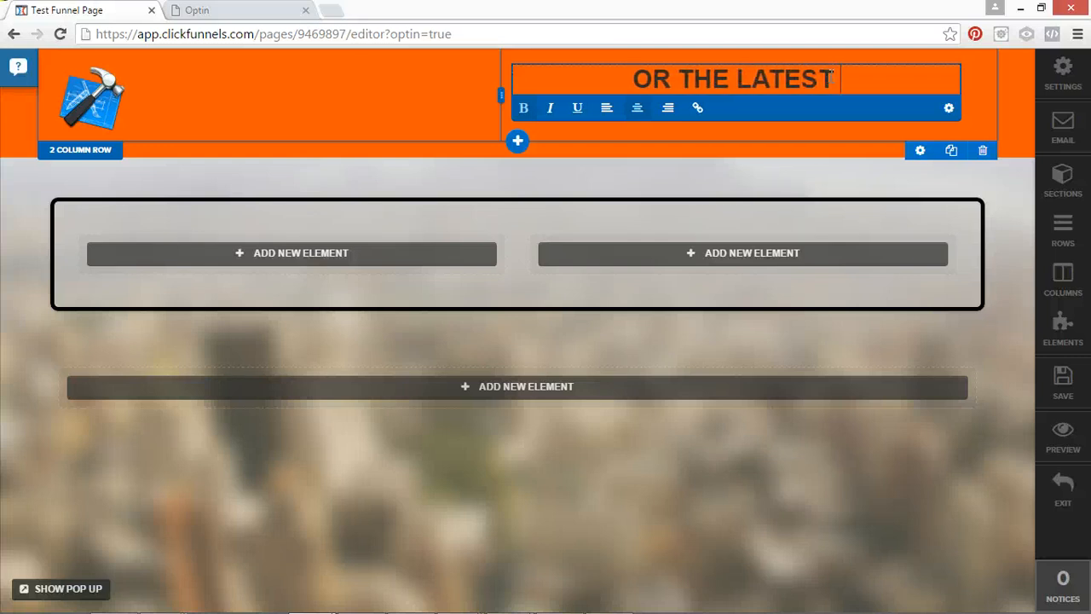
type(" THING??")
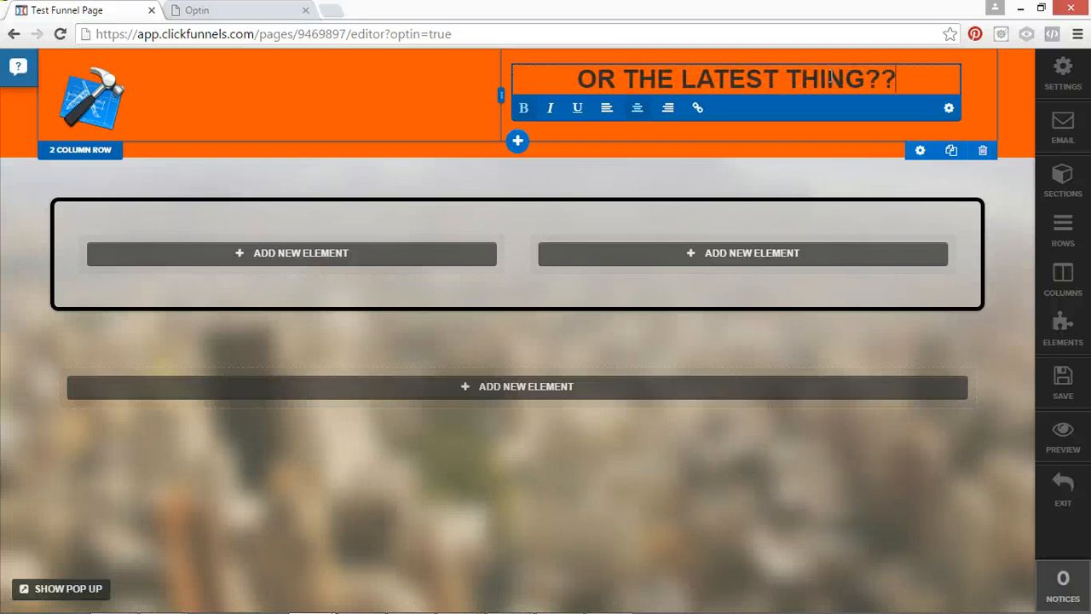
Give the header headline a Lock Icon through its element settings.
left_click(989, 98)
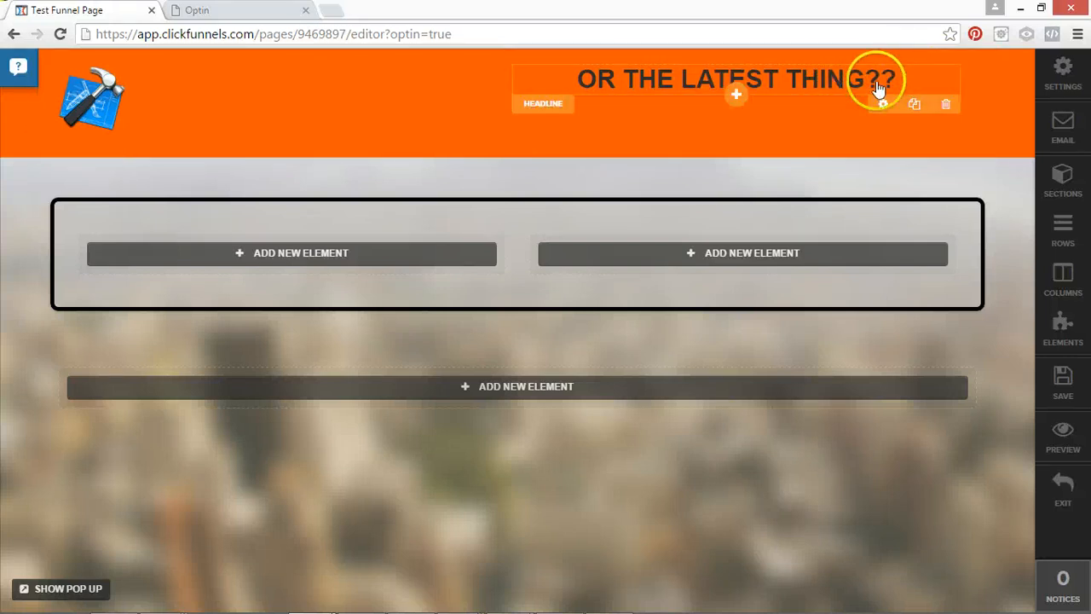
left_click(934, 134)
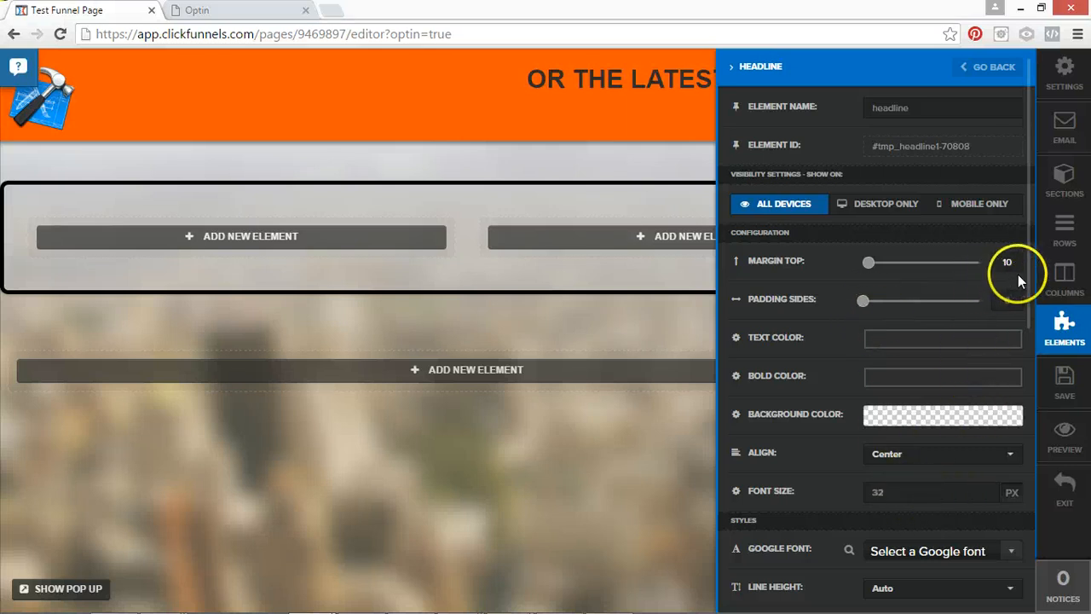
left_click_drag(1027, 284, 1033, 430)
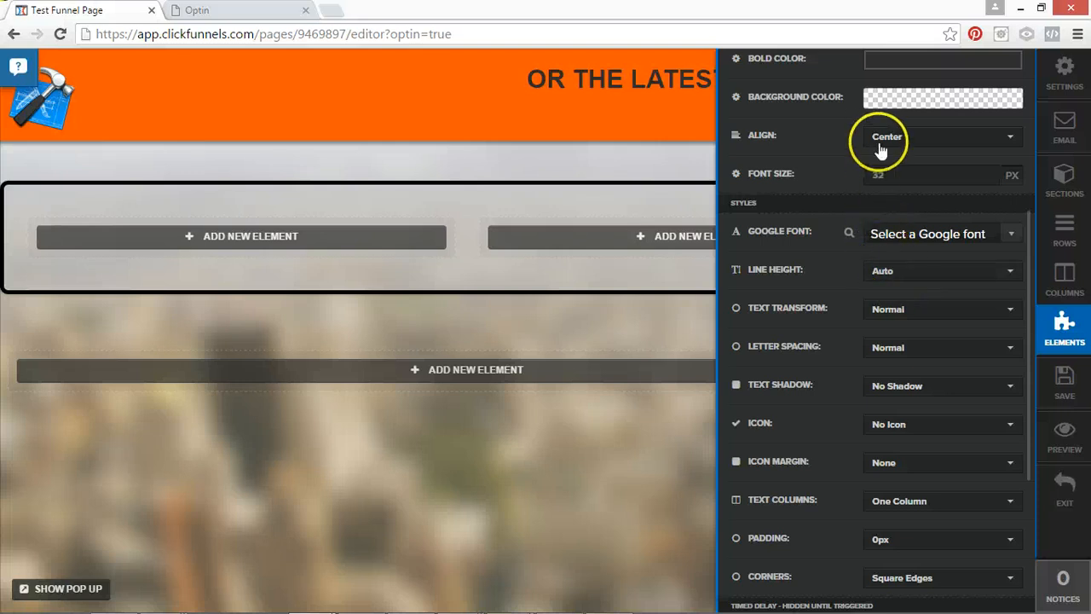
left_click(900, 427)
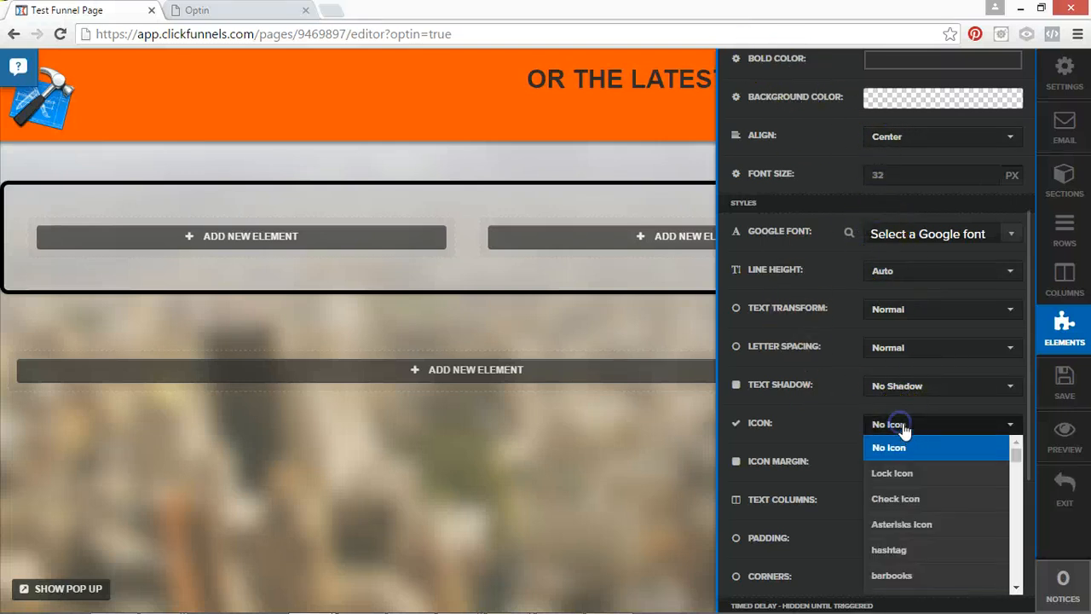
left_click(901, 476)
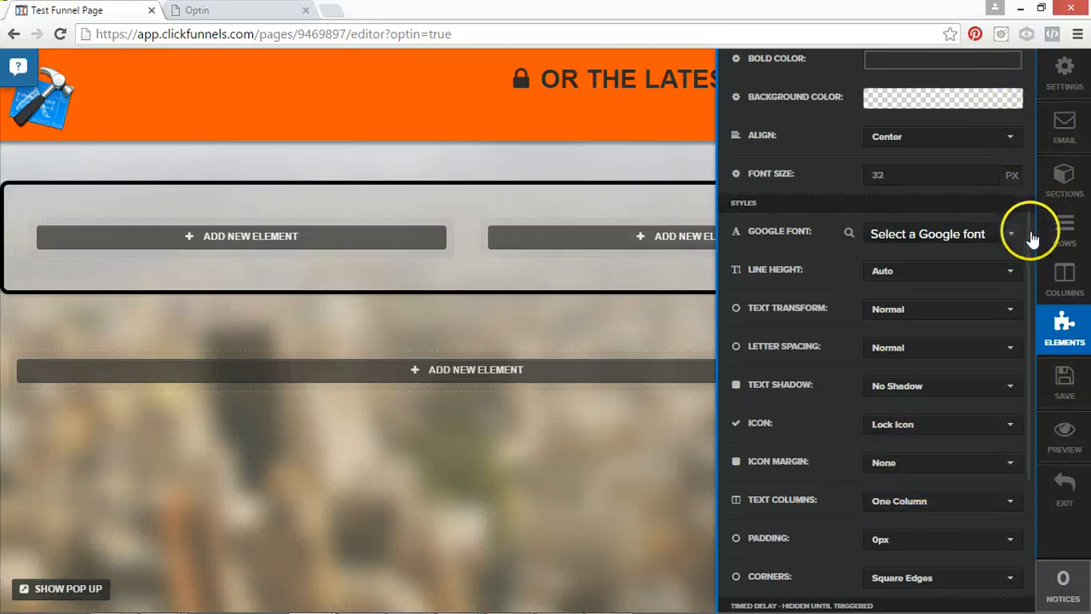
left_click_drag(1033, 224, 1037, 344)
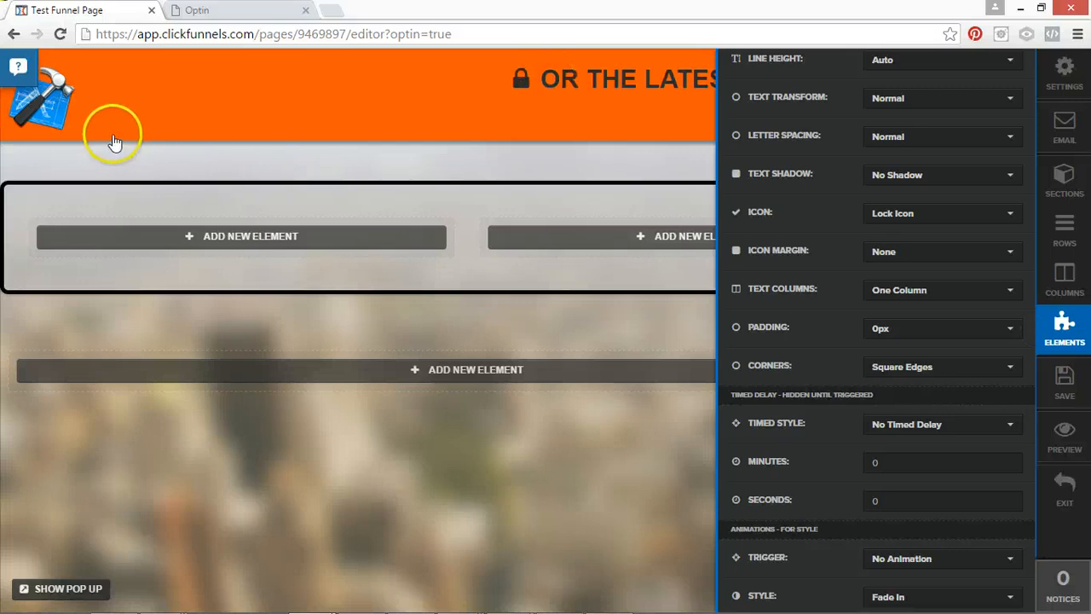
Replace the header's hammer image with the Carp Fishing Coach logo from page 15 of the image library and close its settings.
left_click(77, 96)
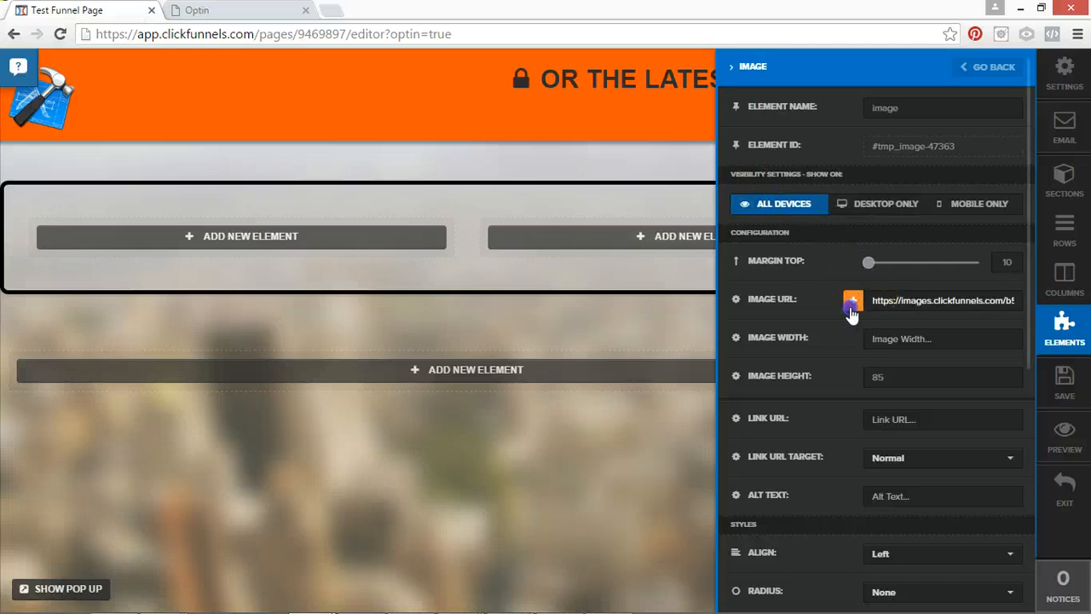
left_click(850, 313)
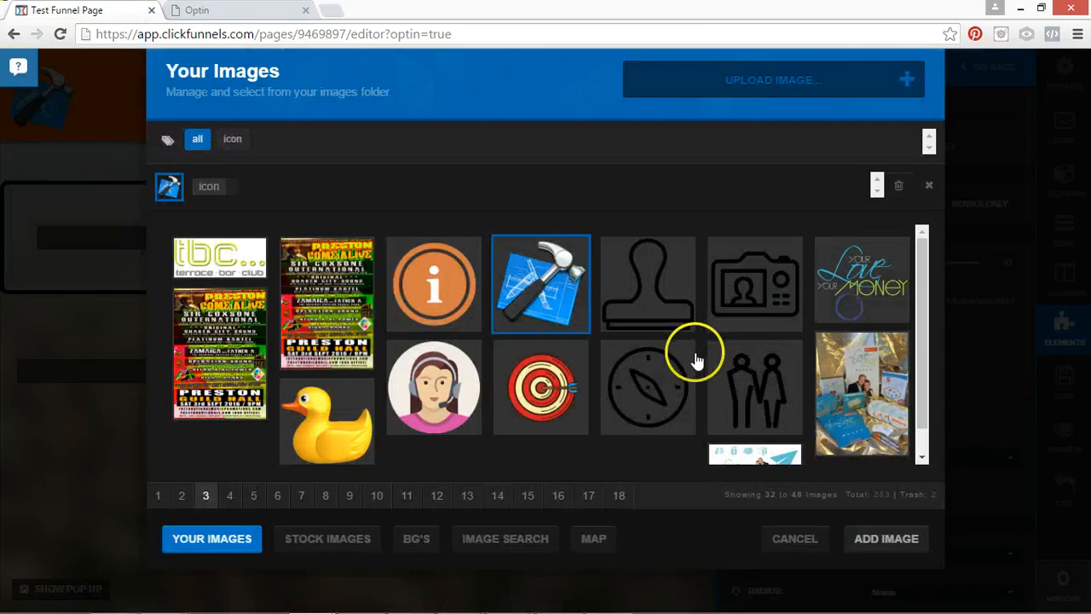
left_click(450, 496)
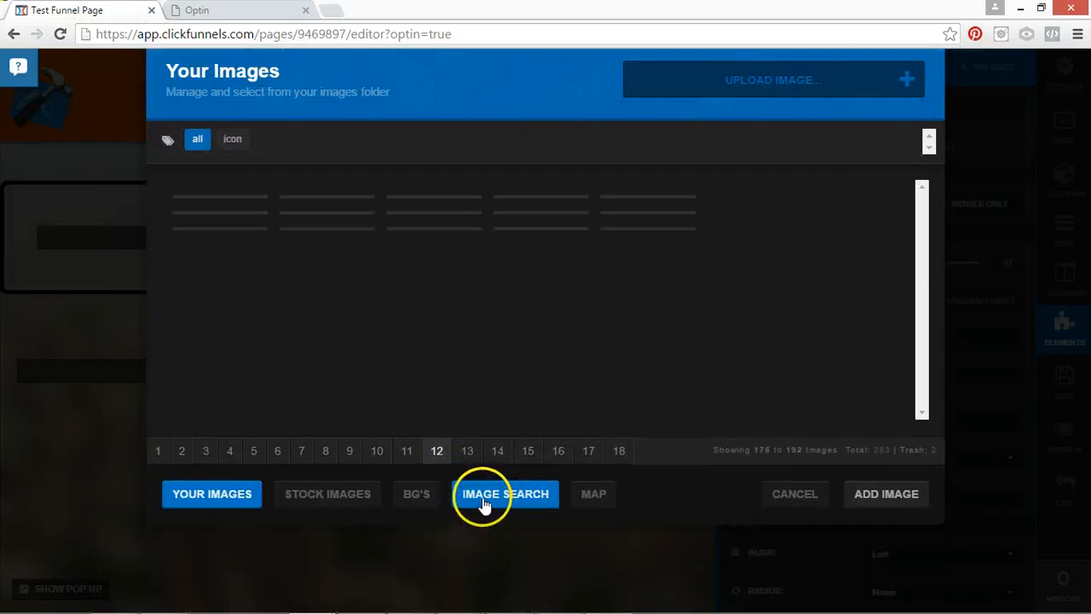
left_click(465, 449)
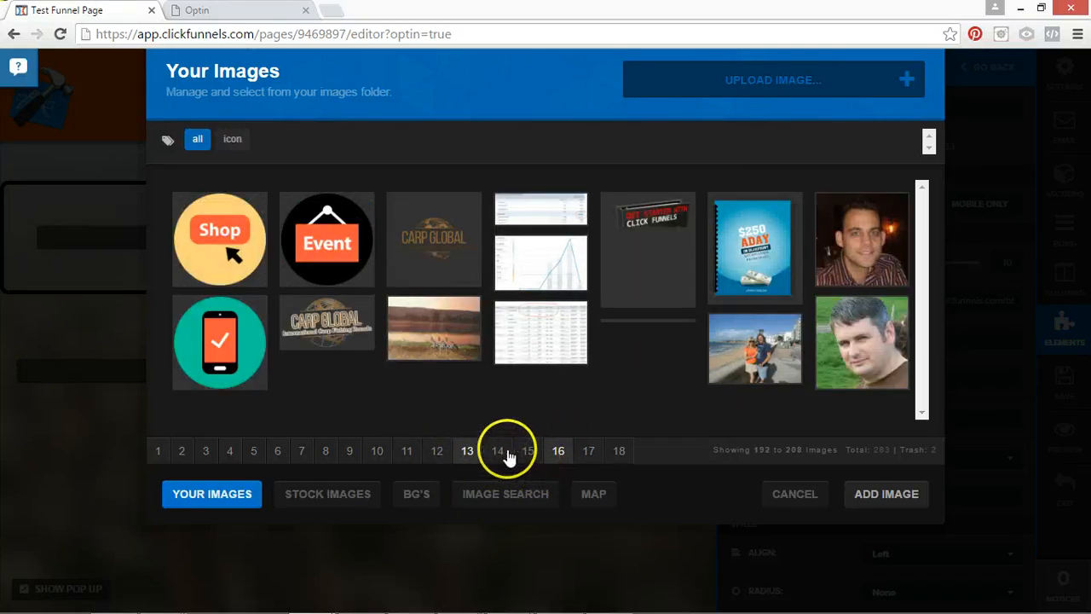
left_click(498, 450)
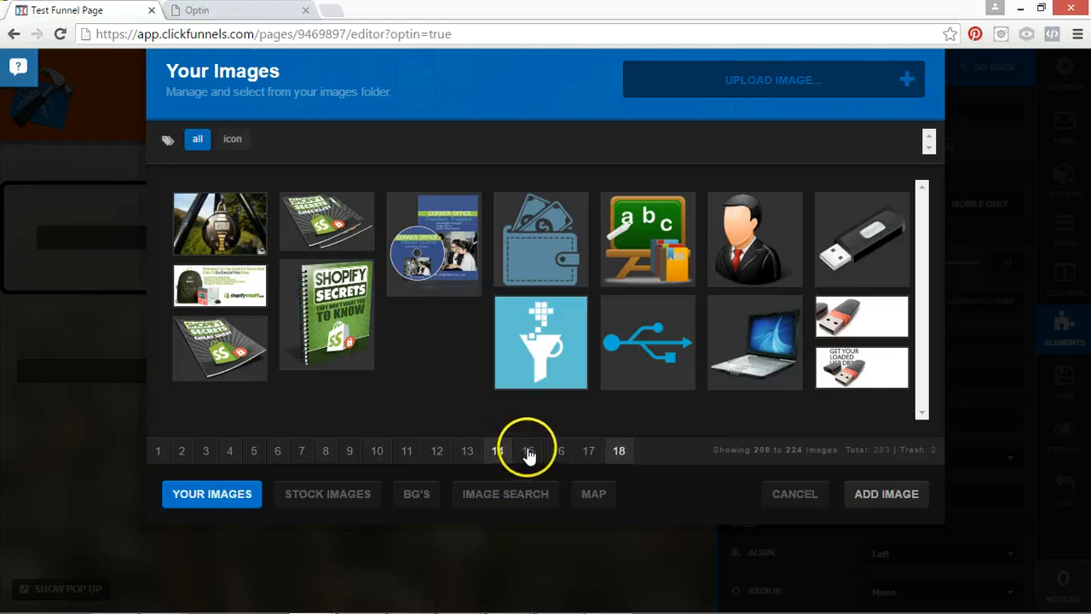
left_click(529, 450)
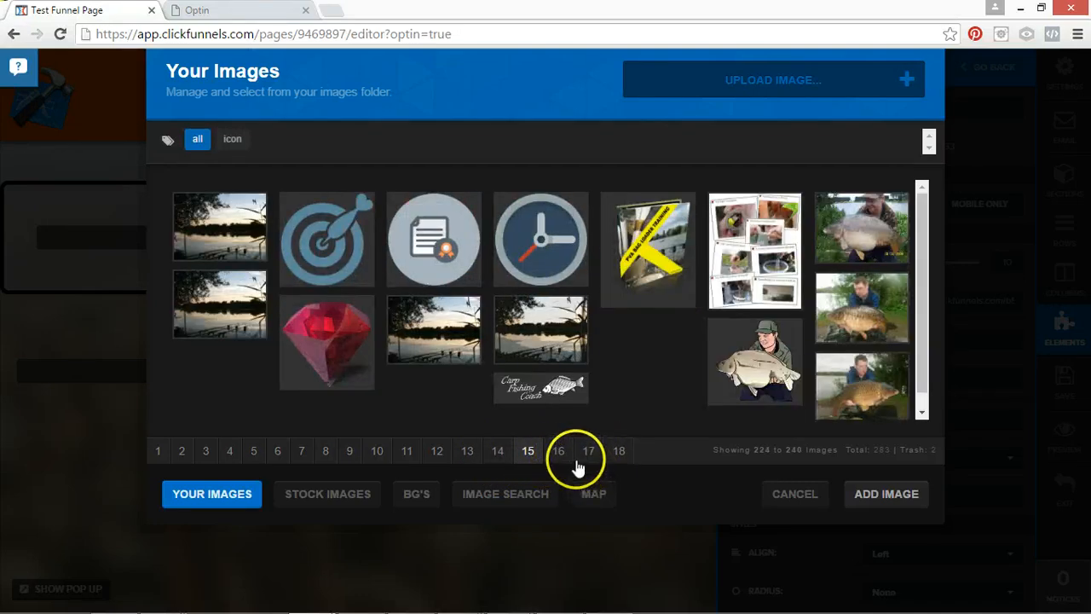
left_click(541, 385)
left_click(884, 496)
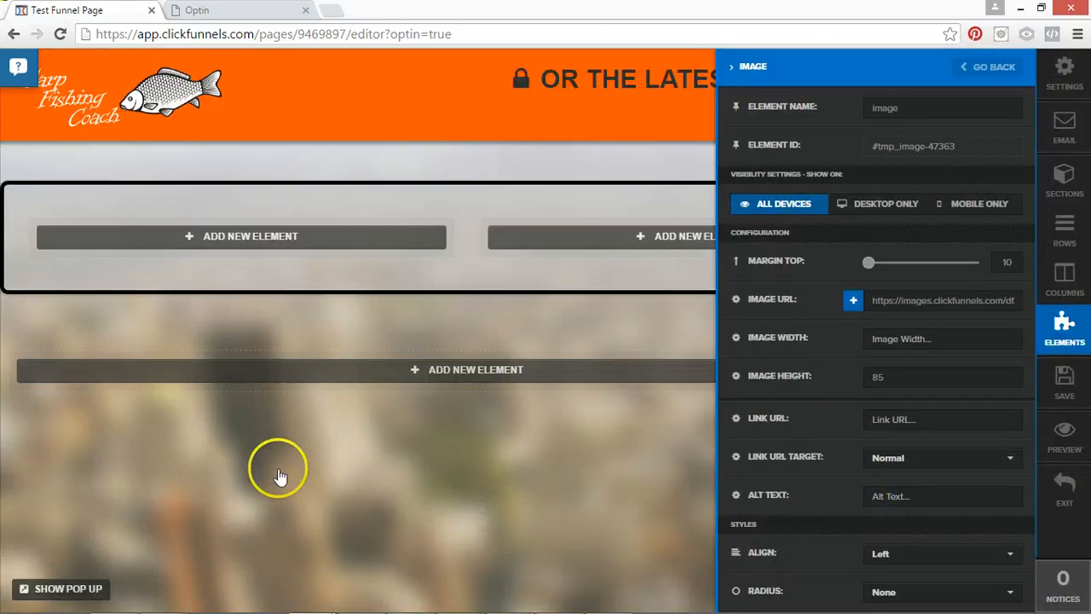
left_click(406, 127)
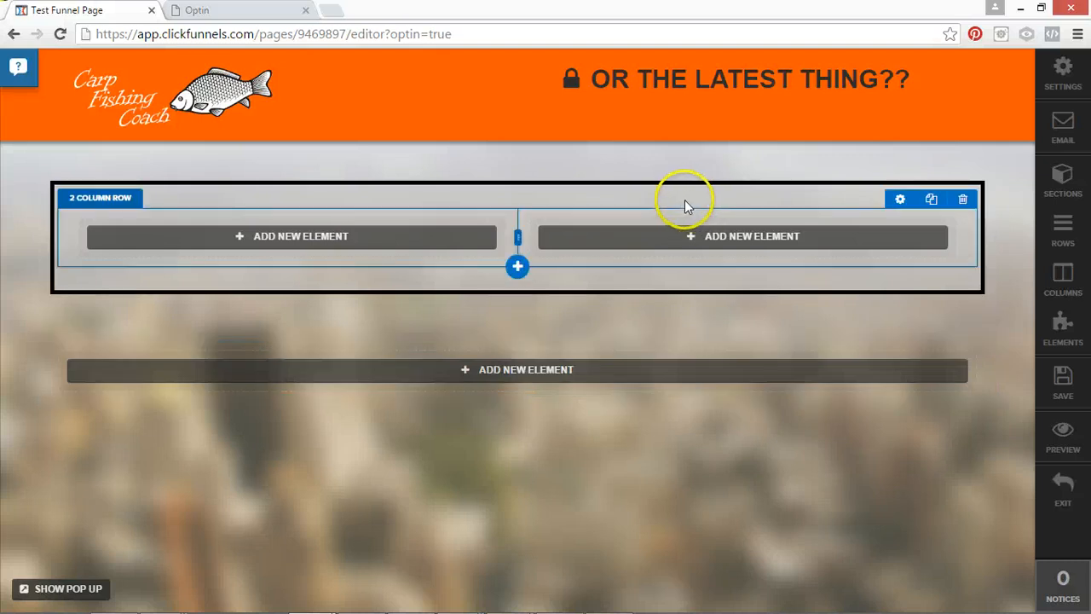
Replace the header headline's text with "SIGN UP TO CATCH MORE FISH".
left_click(716, 81)
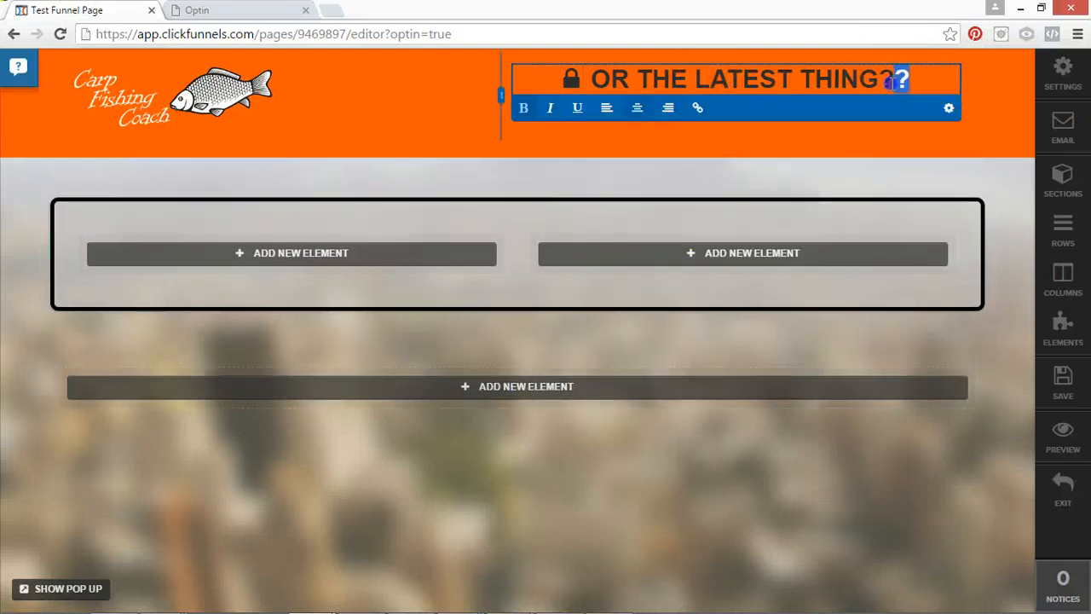
left_click_drag(891, 81, 579, 79)
key("BackSpace")
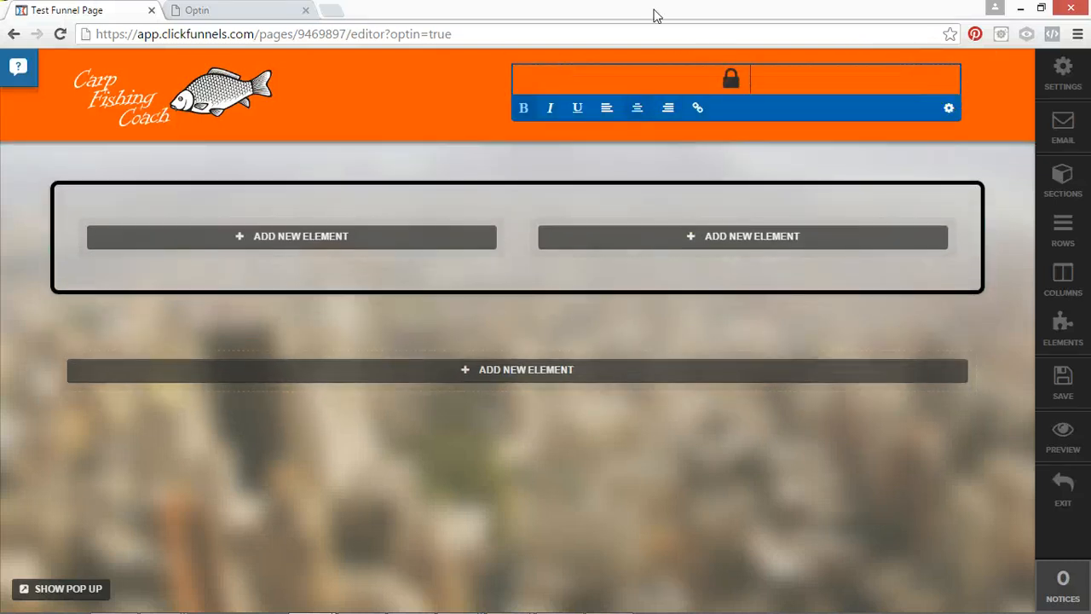
type("SIGN UP T")
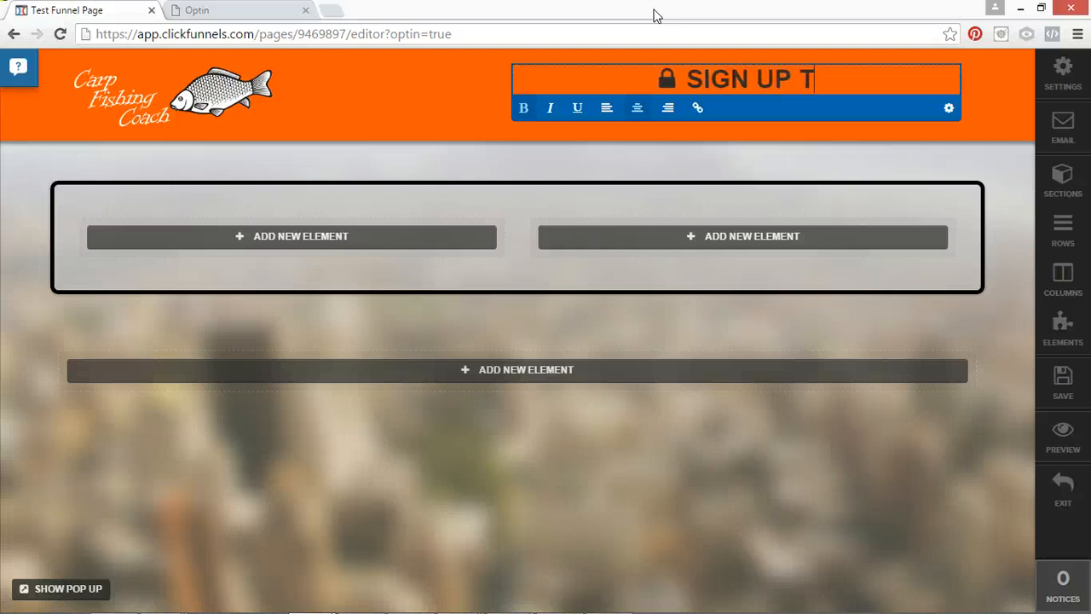
type("O CATCH MORE FISH")
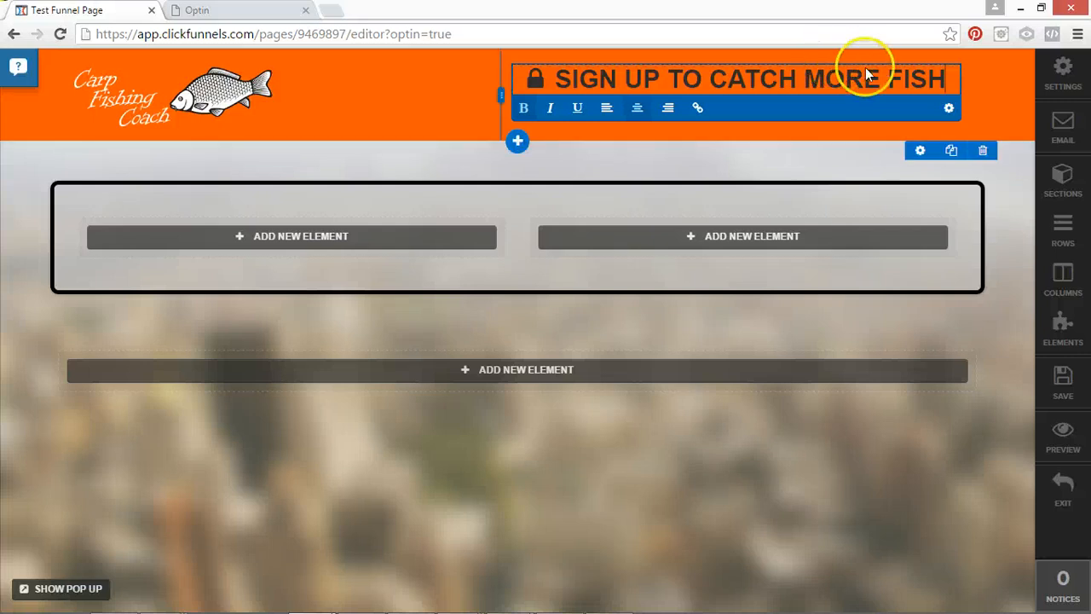
left_click(977, 75)
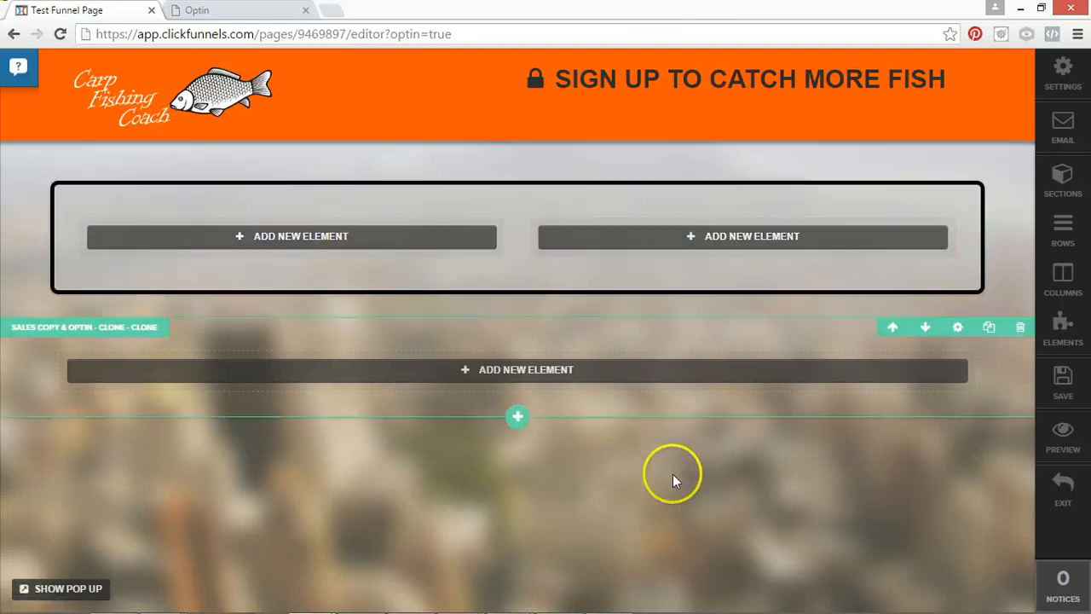
Add a Video element to the first column of the black-bordered two-column row.
left_click(180, 236)
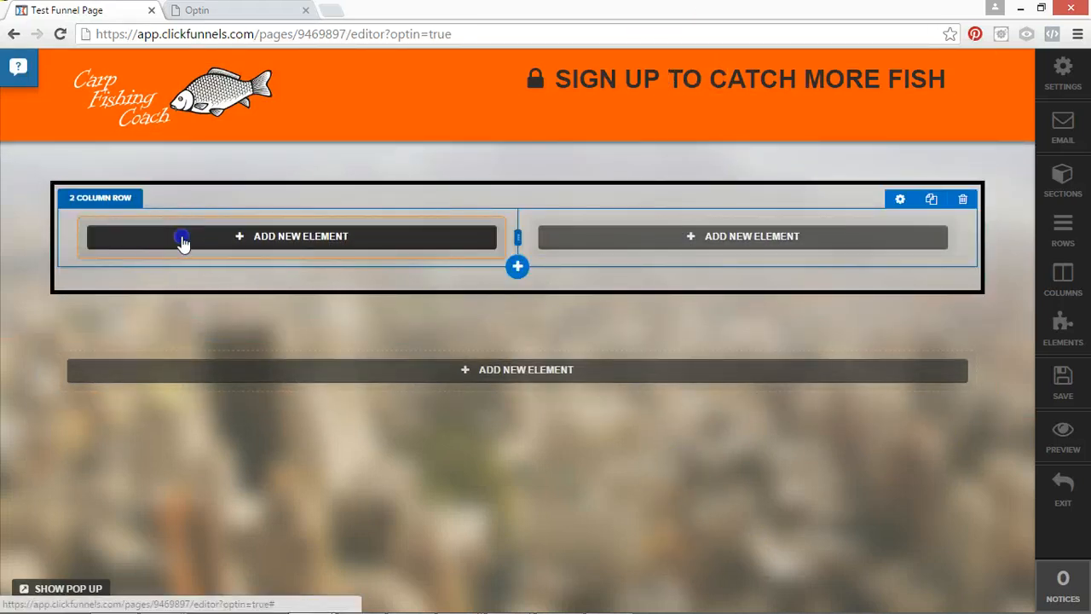
left_click(275, 421)
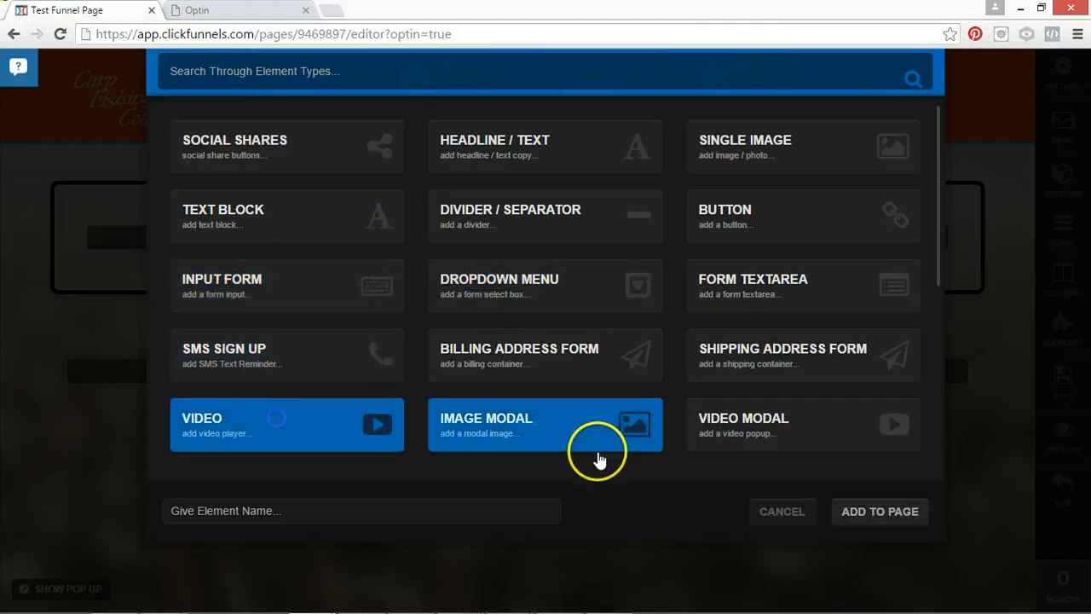
left_click(878, 511)
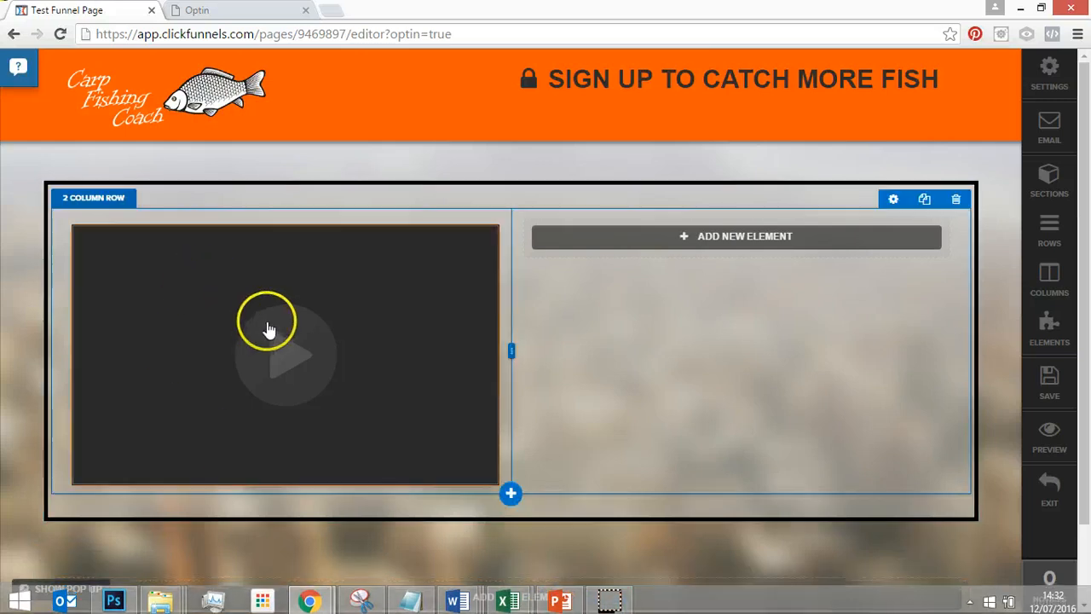
Set the new video element's type to YouTube and turn its auto play on.
mouse_move(260, 333)
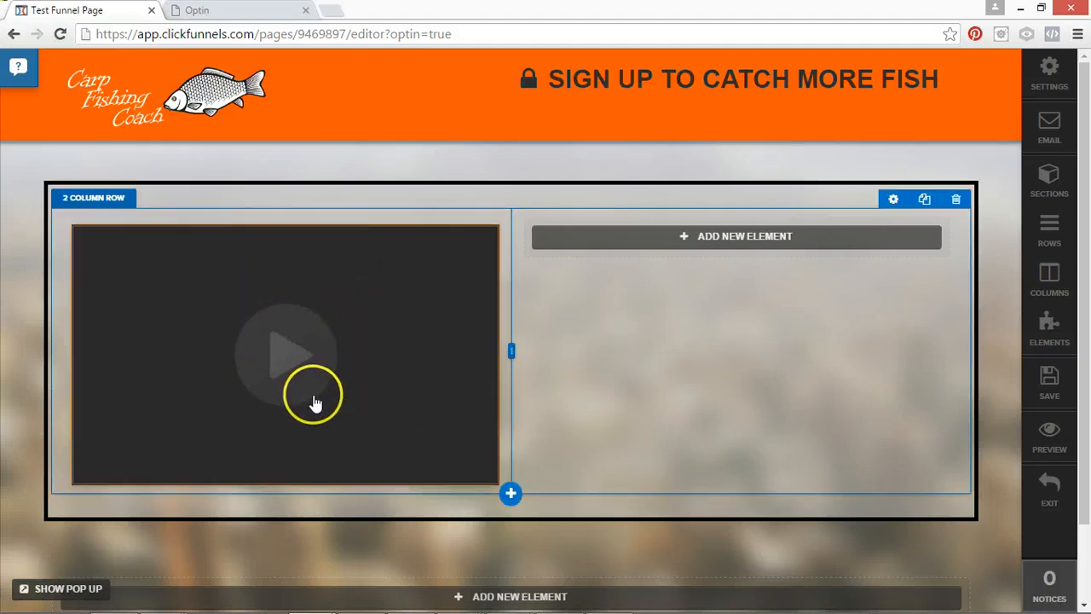
left_click(345, 428)
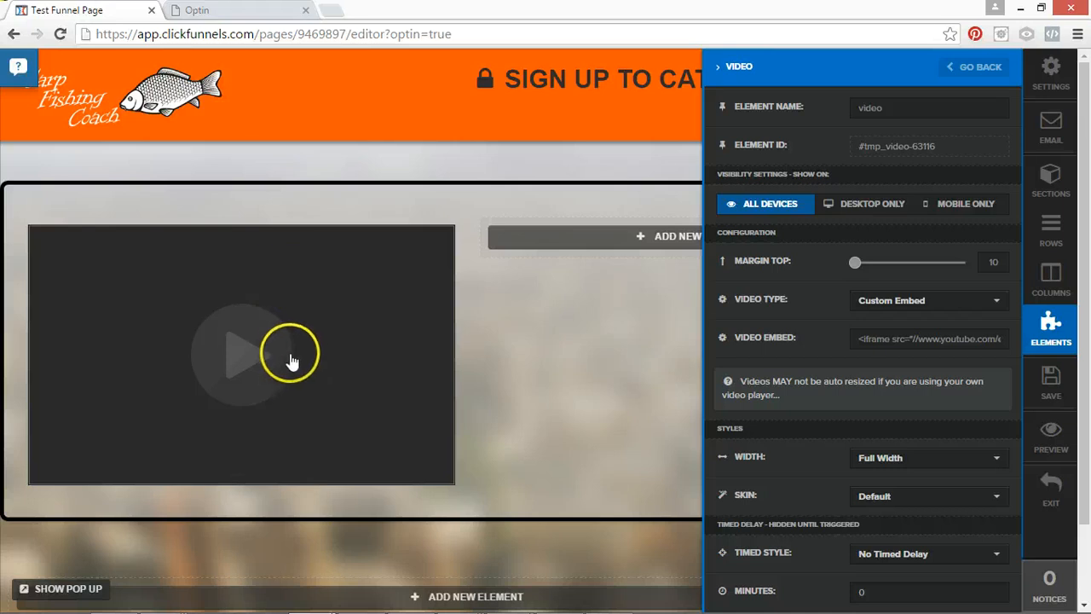
left_click(902, 300)
left_click(899, 356)
left_click(884, 312)
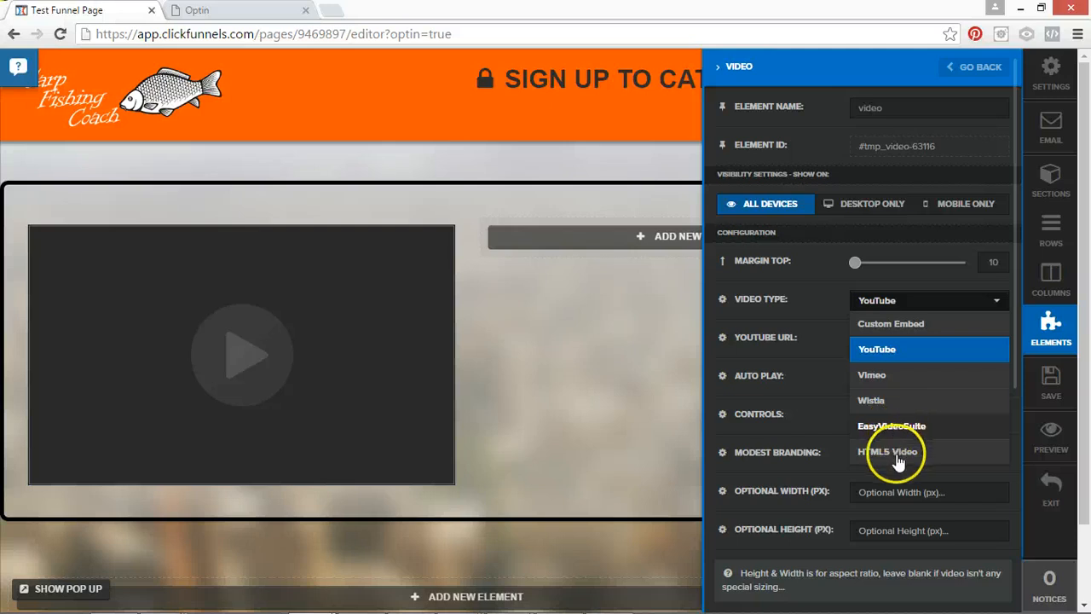
left_click(897, 346)
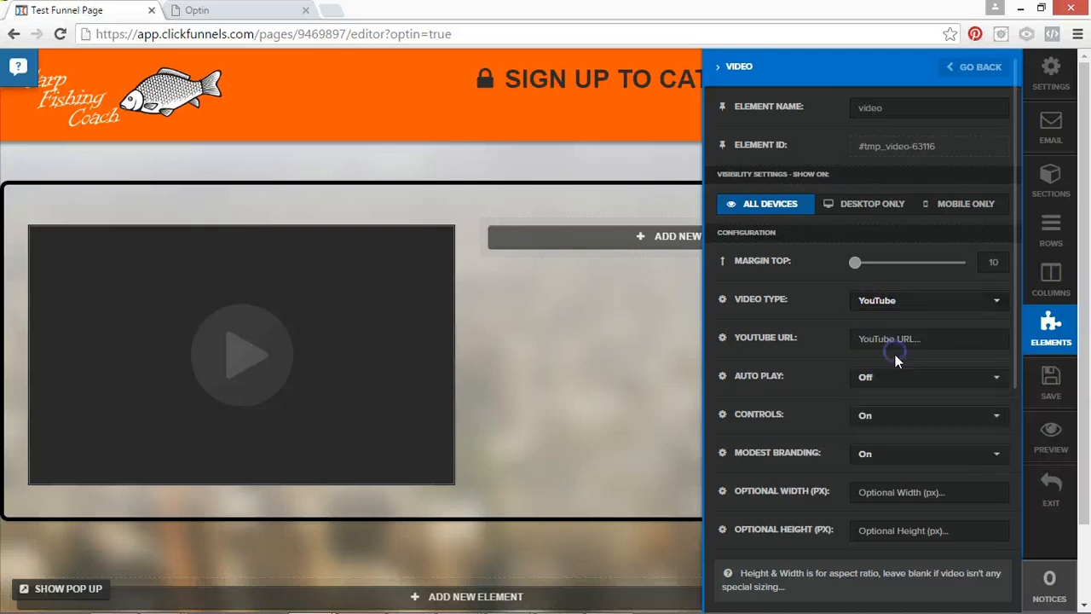
left_click(874, 383)
left_click(869, 418)
Try the White, Black, Red and Simple Shadow skins on the video element.
scroll(888, 430, "down", 2)
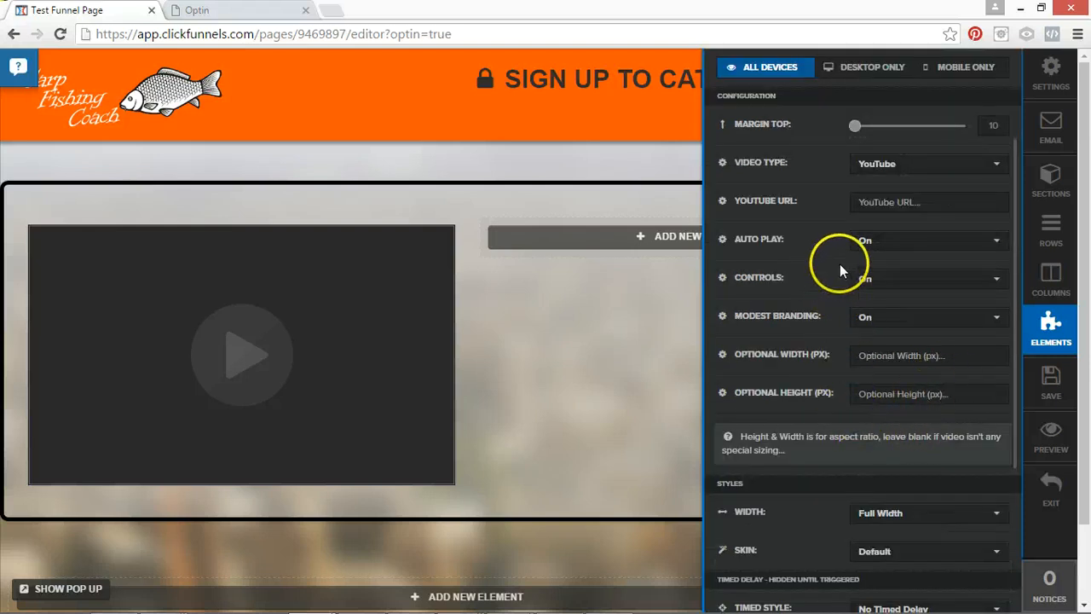
left_click(873, 551)
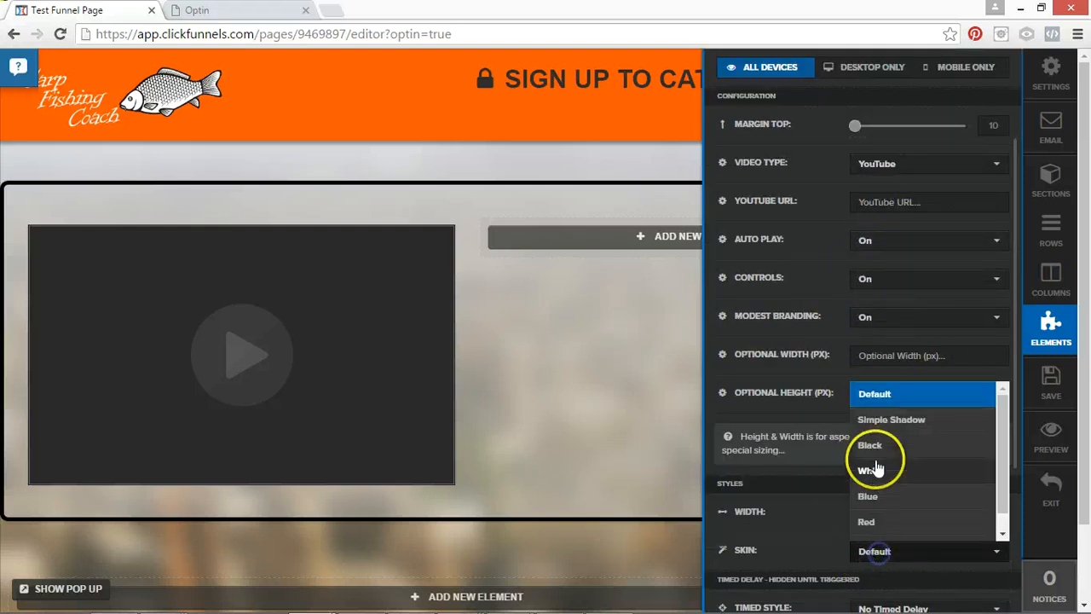
left_click(881, 479)
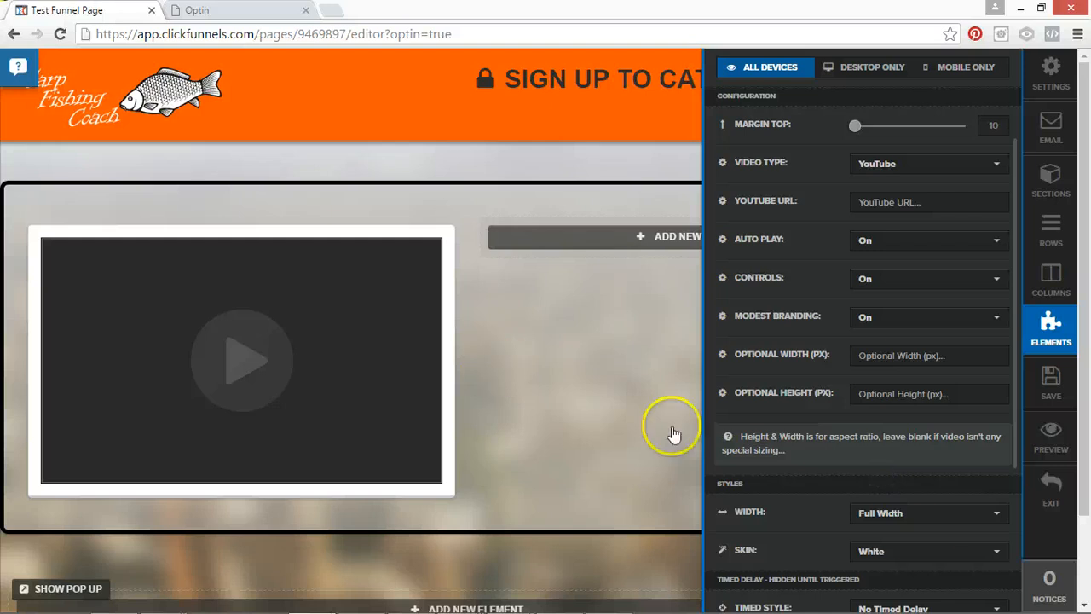
left_click(907, 550)
left_click(905, 445)
left_click(895, 552)
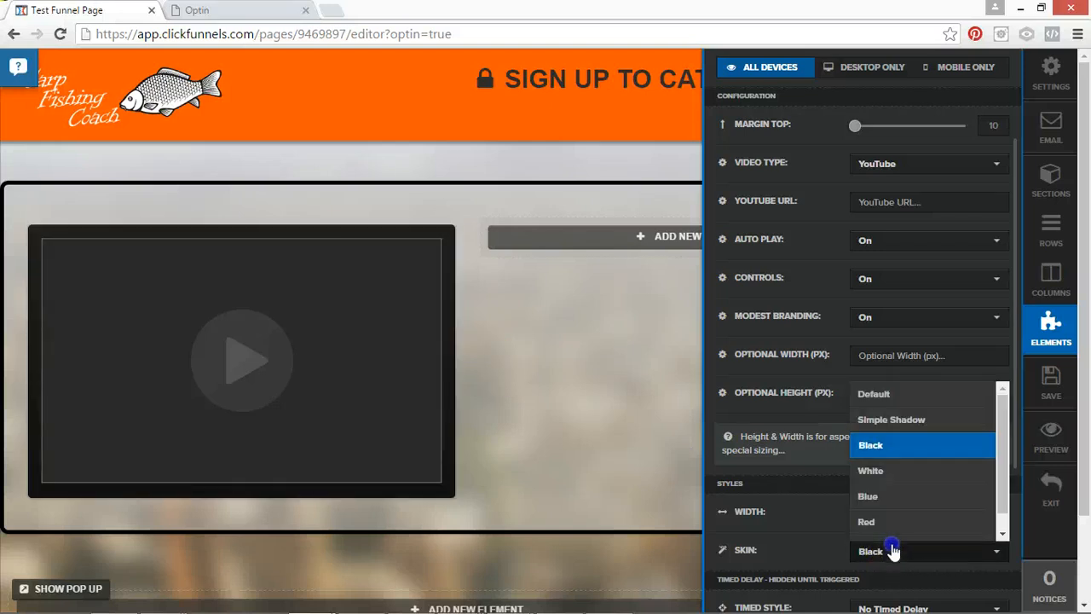
left_click(892, 521)
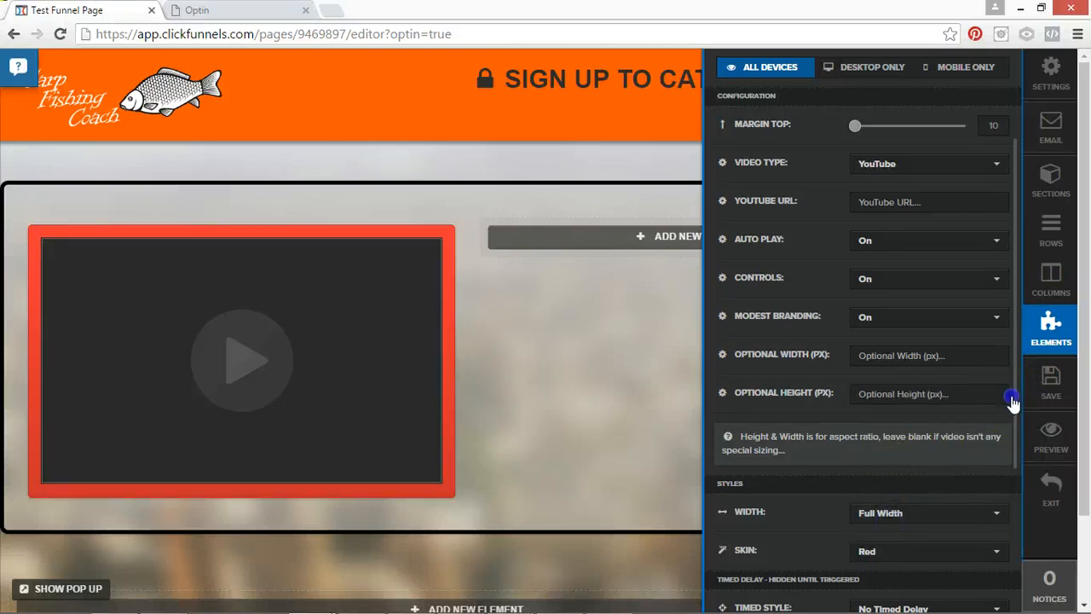
left_click_drag(1011, 402, 1010, 499)
left_click(891, 321)
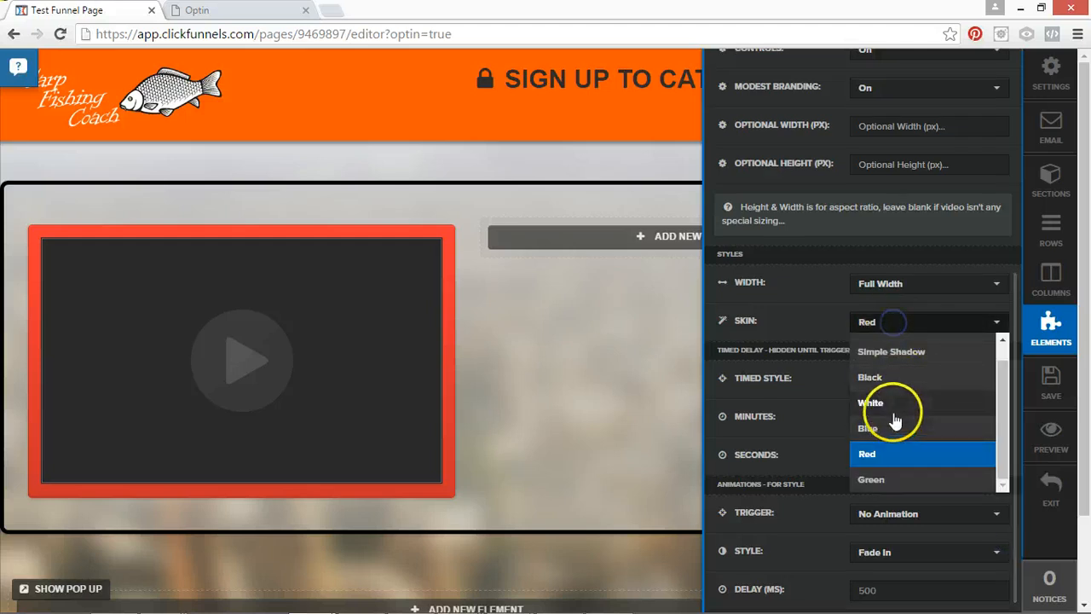
left_click(879, 352)
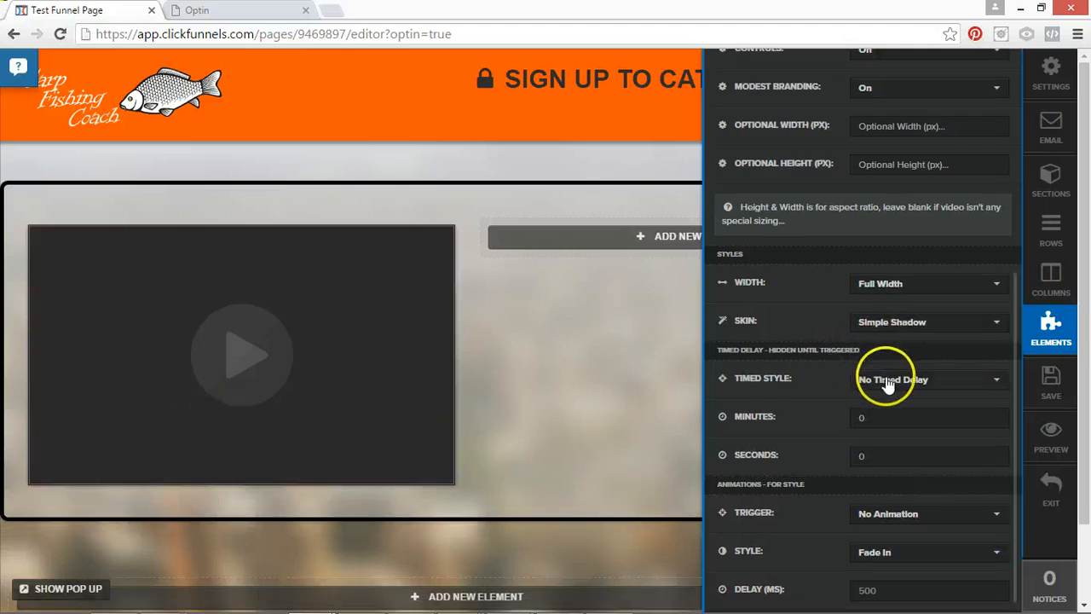
Try the Blue skin on the video element and set it back to Simple Shadow.
left_click(889, 328)
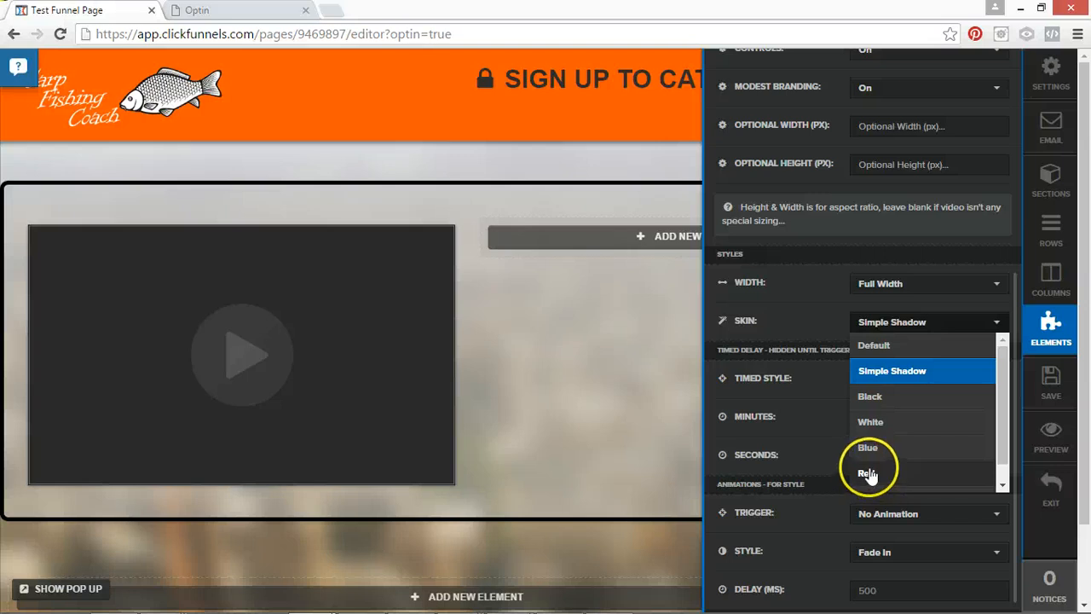
left_click(868, 450)
left_click(890, 322)
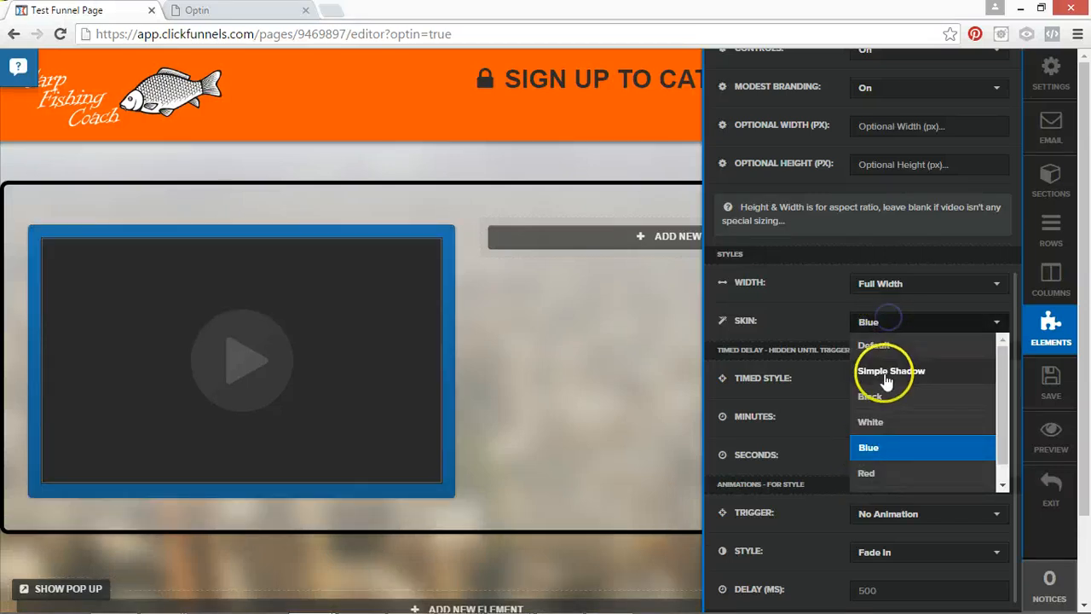
left_click(889, 370)
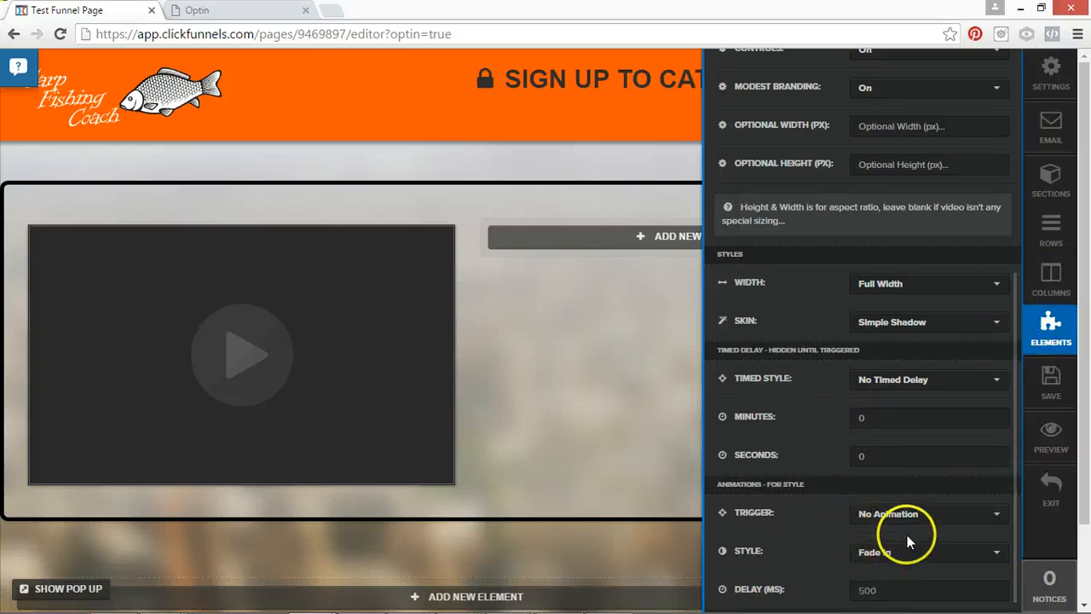
scroll(851, 262, "up", 3)
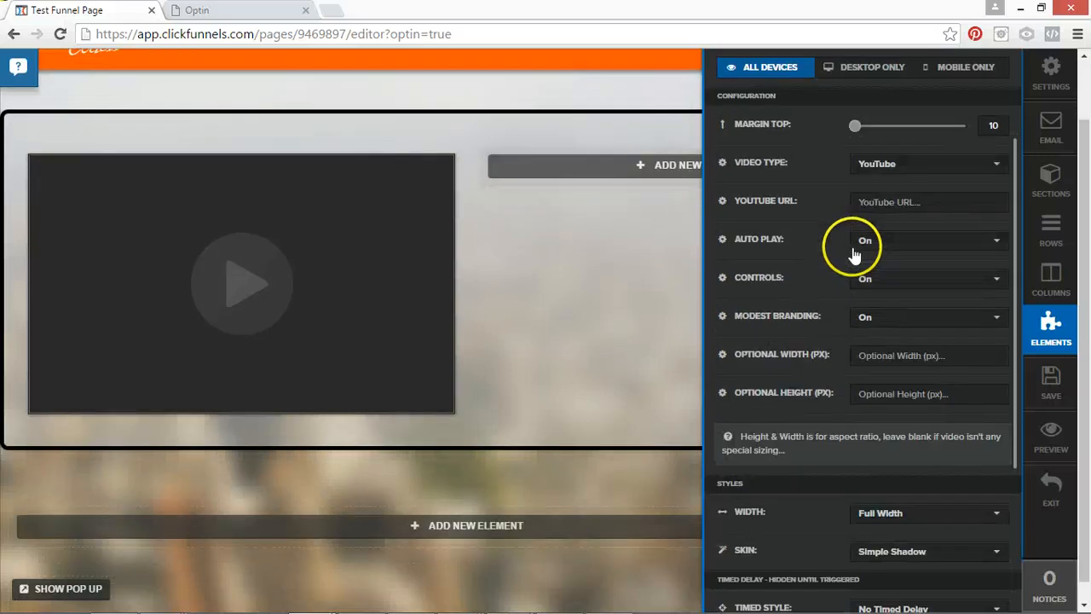
scroll(818, 277, "down", 3)
scroll(793, 295, "up", 3)
left_click(552, 327)
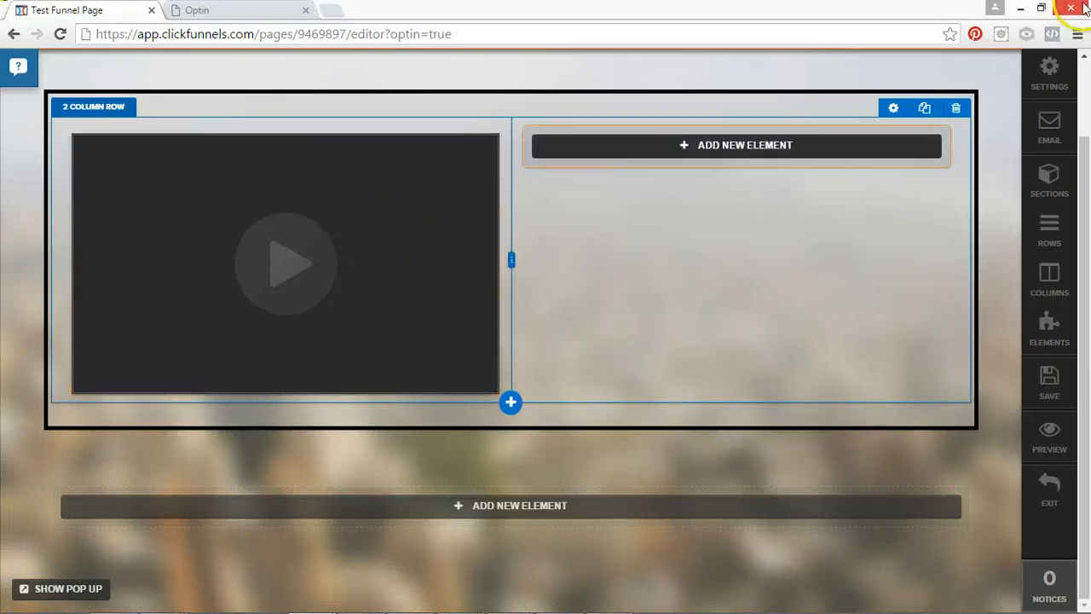
Add a Headline / Text element to the empty second column of the black-bordered row.
left_click(622, 146)
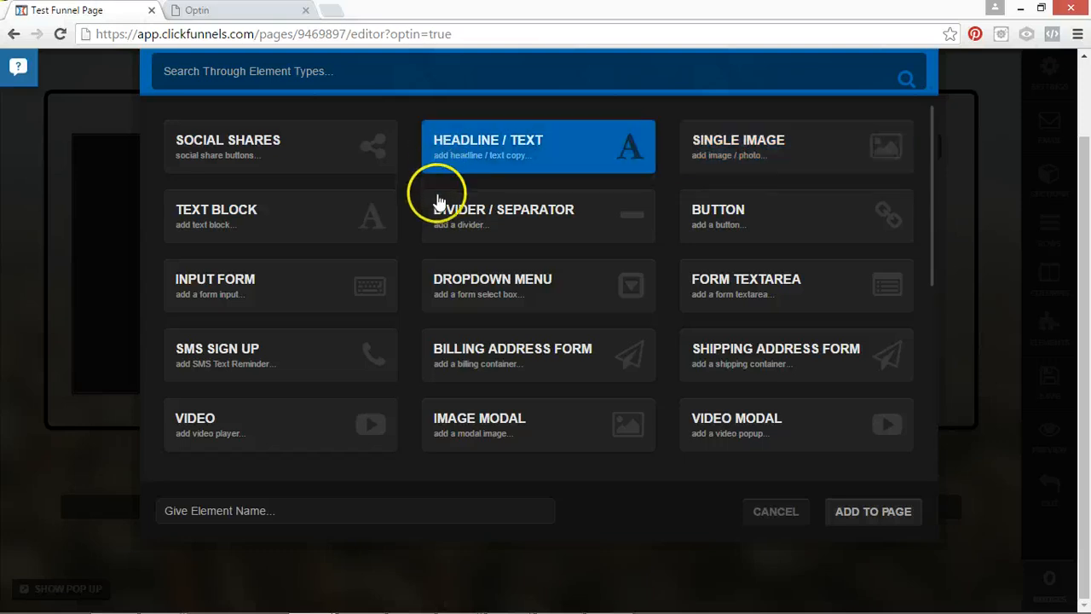
left_click(434, 194)
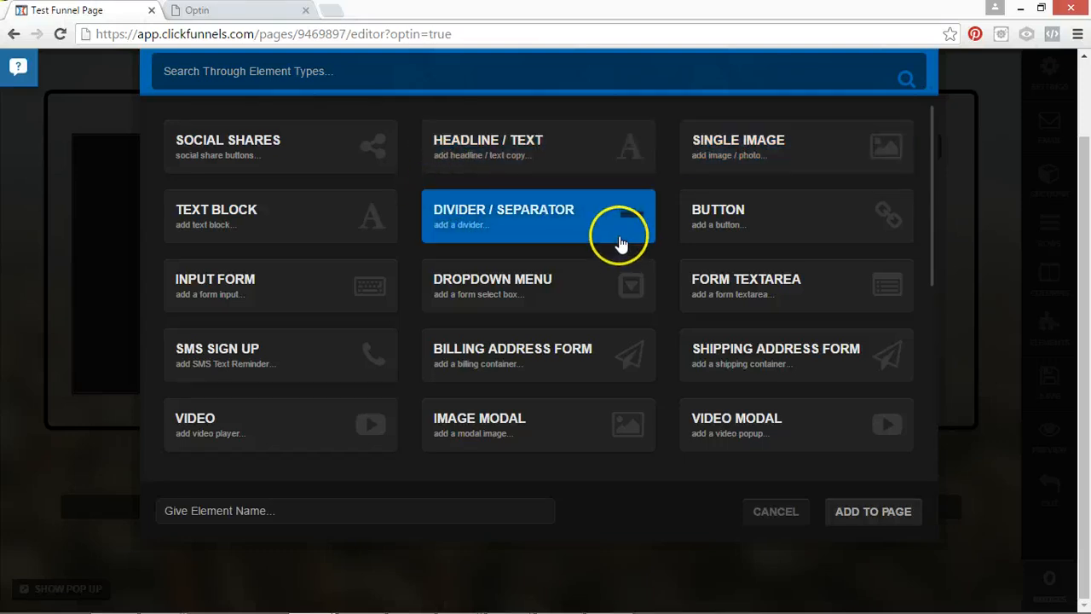
left_click(540, 165)
left_click(875, 514)
Replace the new headline's text in the second column with "SIGN UP HERE!".
left_click(782, 149)
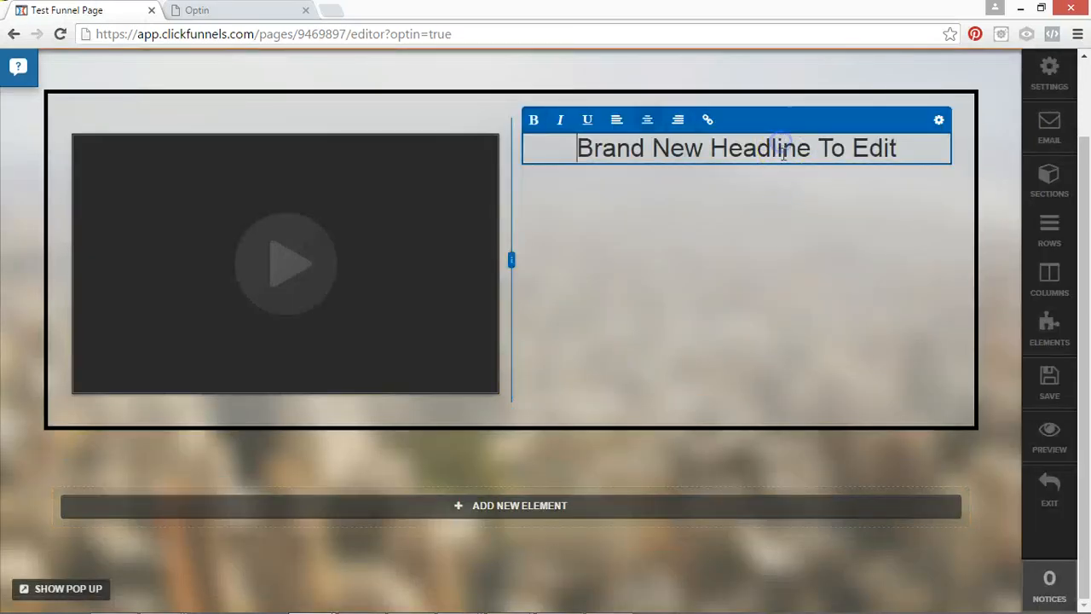
triple_click(784, 149)
type("SIGN UP")
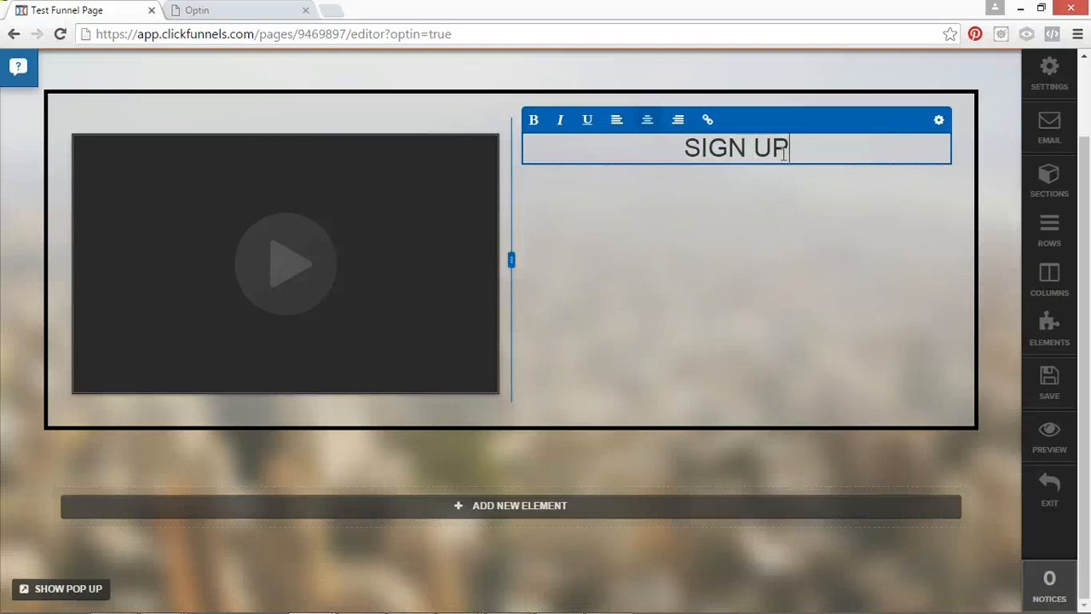
type(" HERE!")
left_click(823, 204)
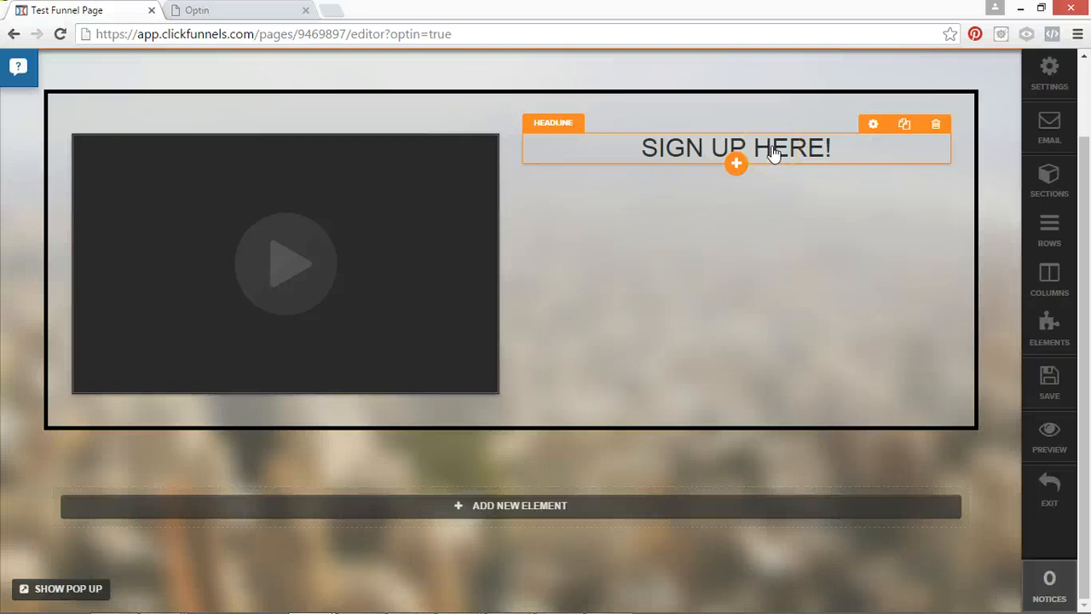
Add a text block below the "SIGN UP HERE!" headline and replace its text with "Sign Up And Catch More Fish! 100% Free.".
left_click(736, 164)
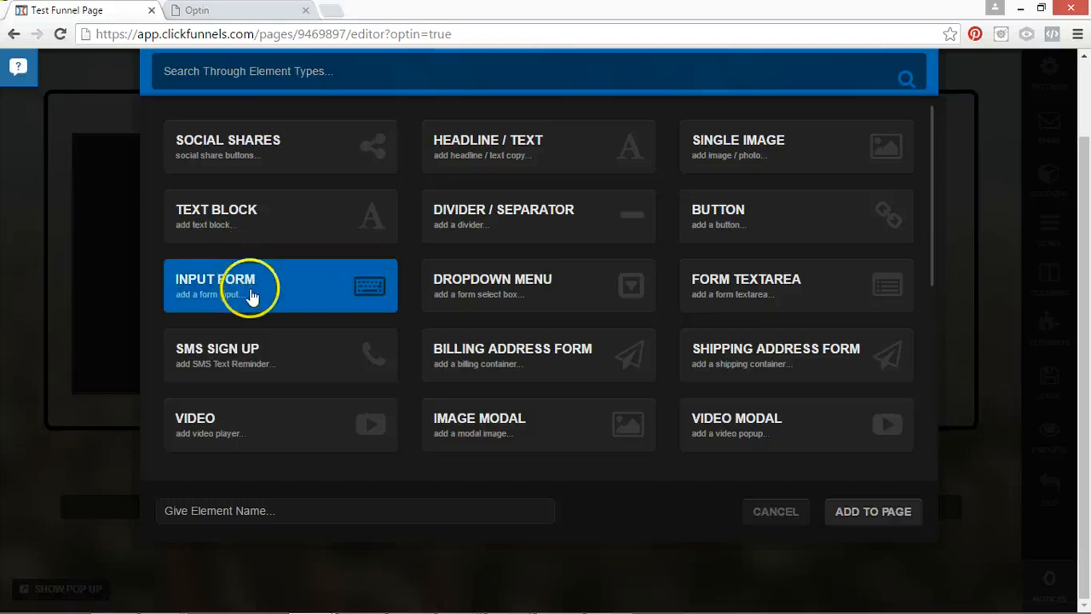
left_click(855, 512)
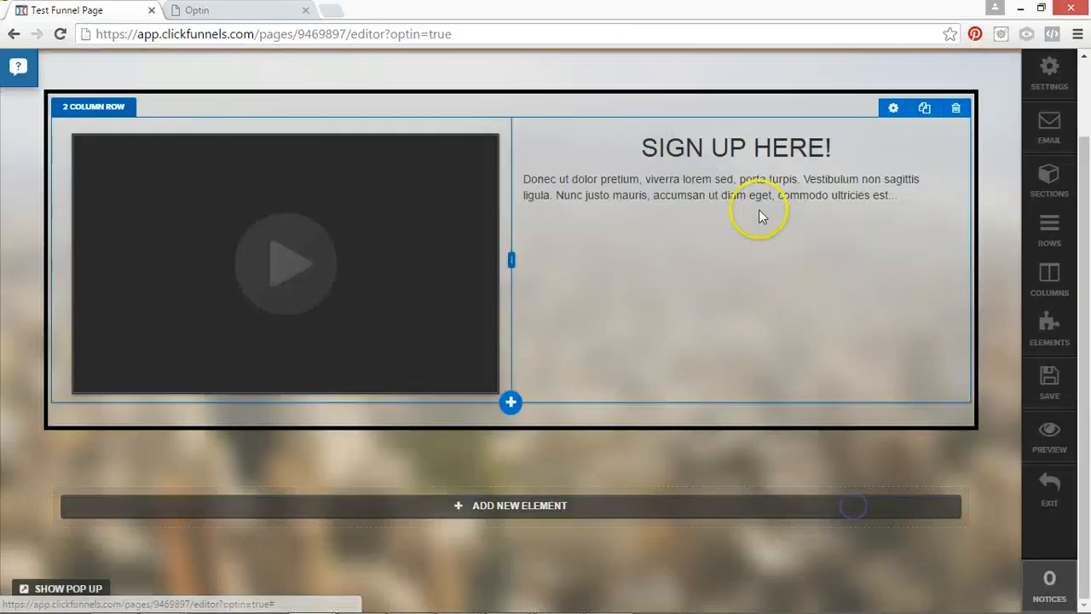
left_click(767, 191)
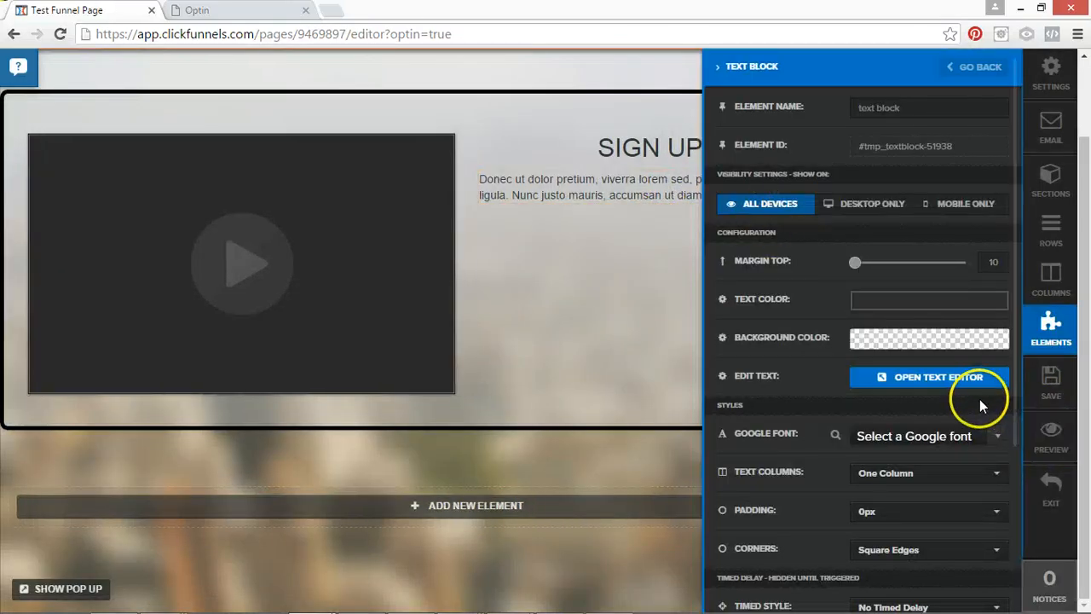
left_click(946, 381)
left_click(579, 177)
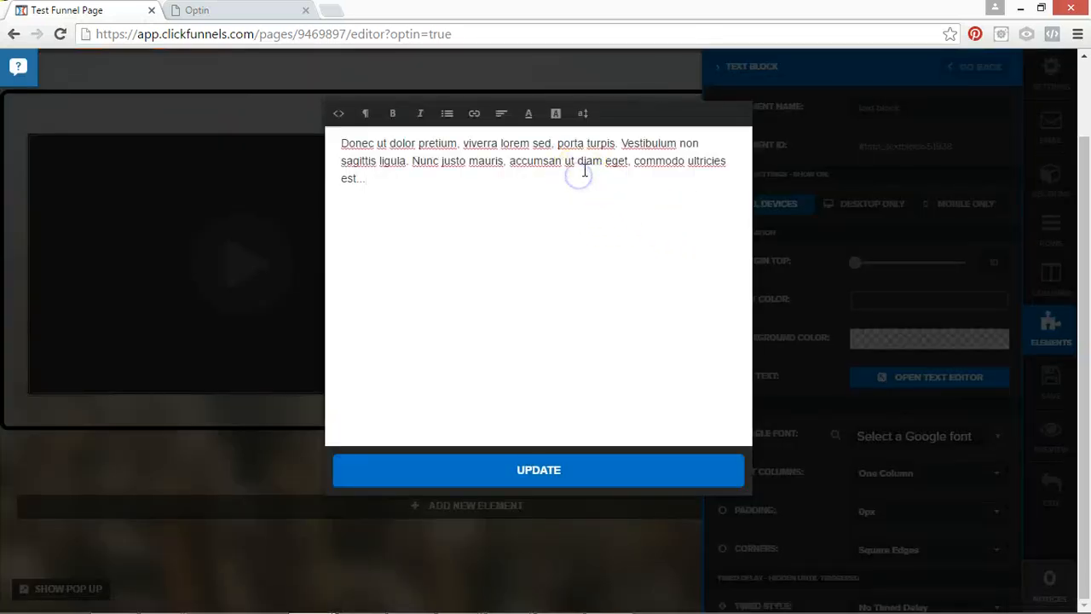
key("ctrl+a")
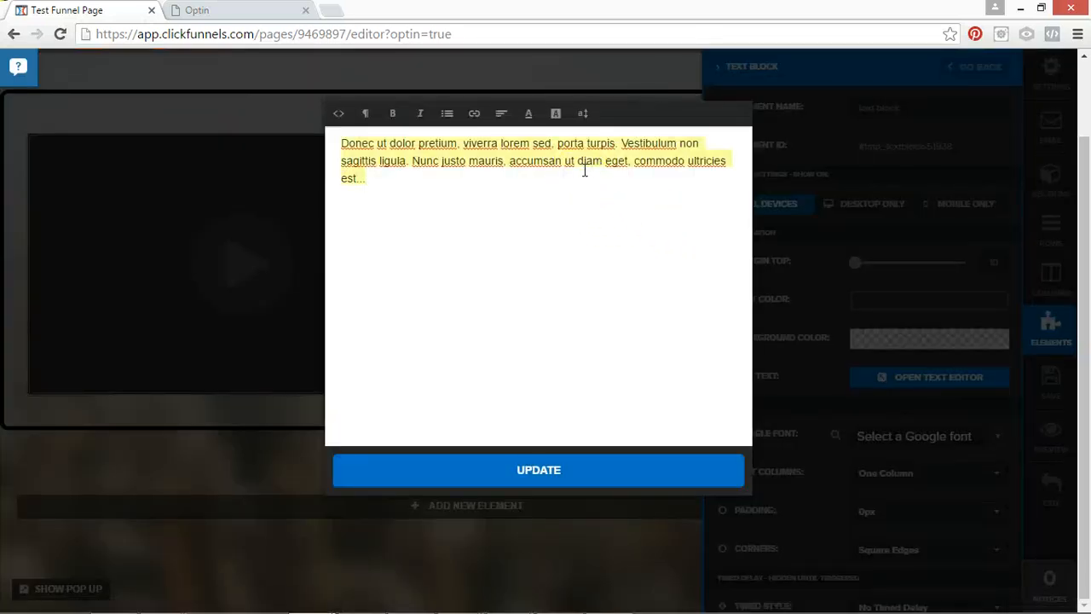
type("Sign Up And Catch More Fish! 100% Free.")
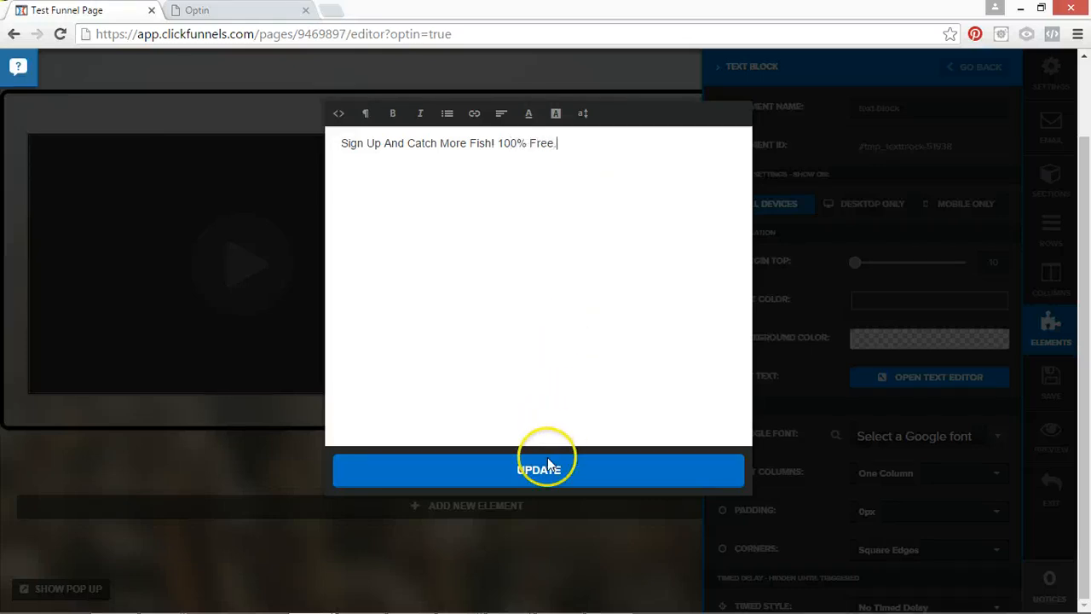
Center the text block's text and update the block on the page.
left_click(503, 113)
left_click(542, 164)
left_click(577, 468)
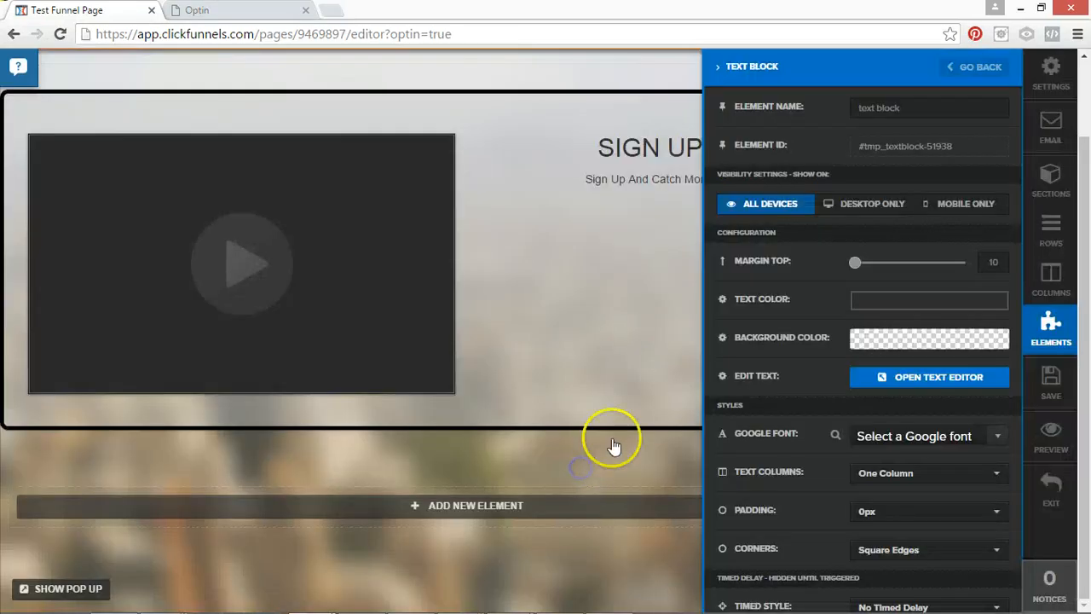
left_click(618, 256)
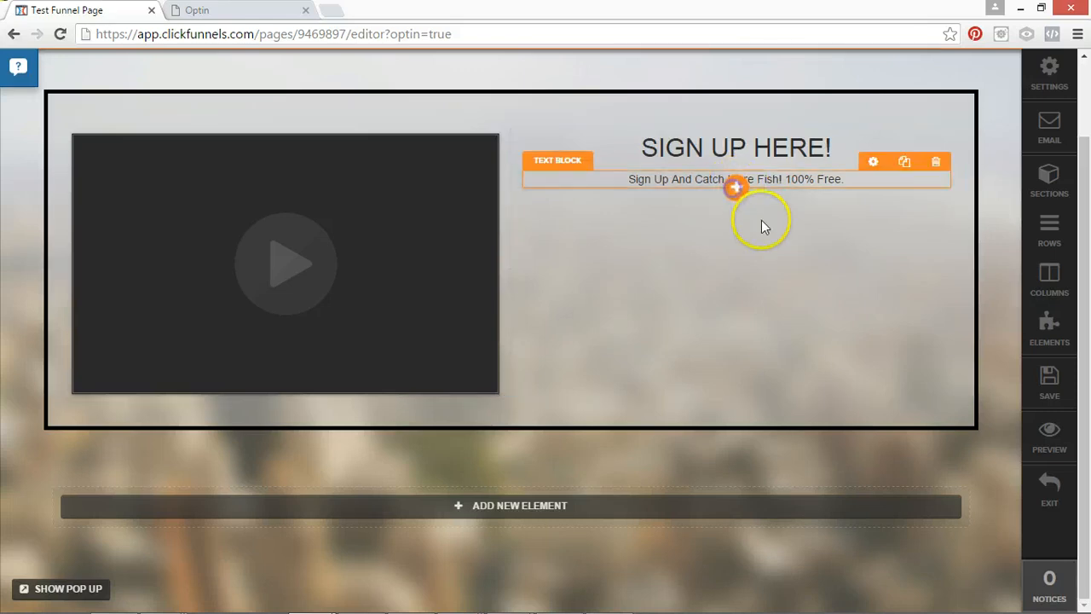
Add an Input Form element below the text block in the second column.
left_click(736, 187)
left_click(302, 271)
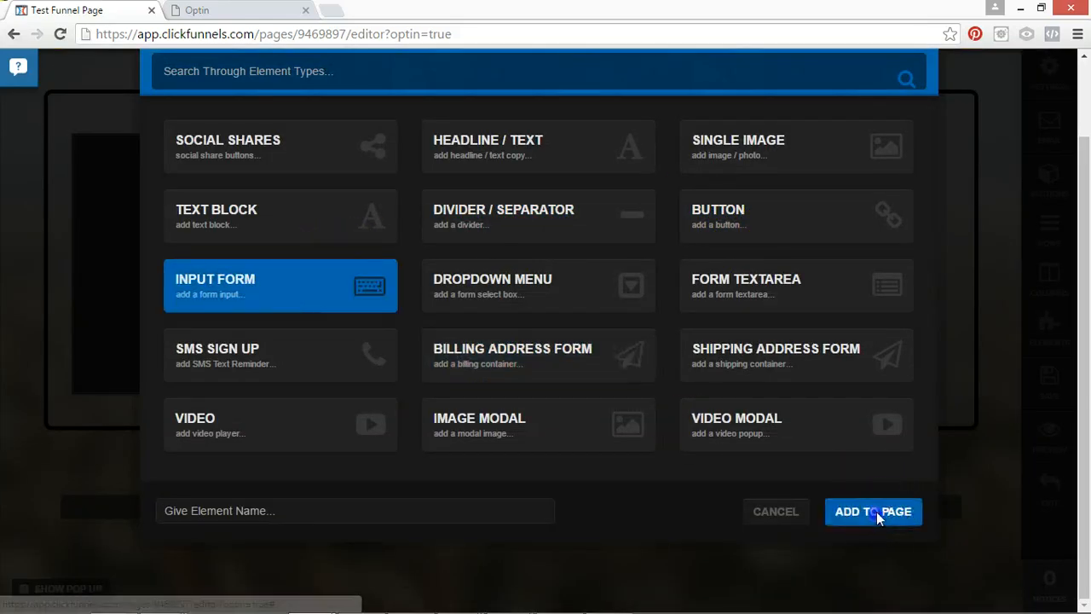
left_click(876, 512)
Set the new input's type to First Name and its placeholder text to "Enter Your First Name Here...".
left_click(746, 212)
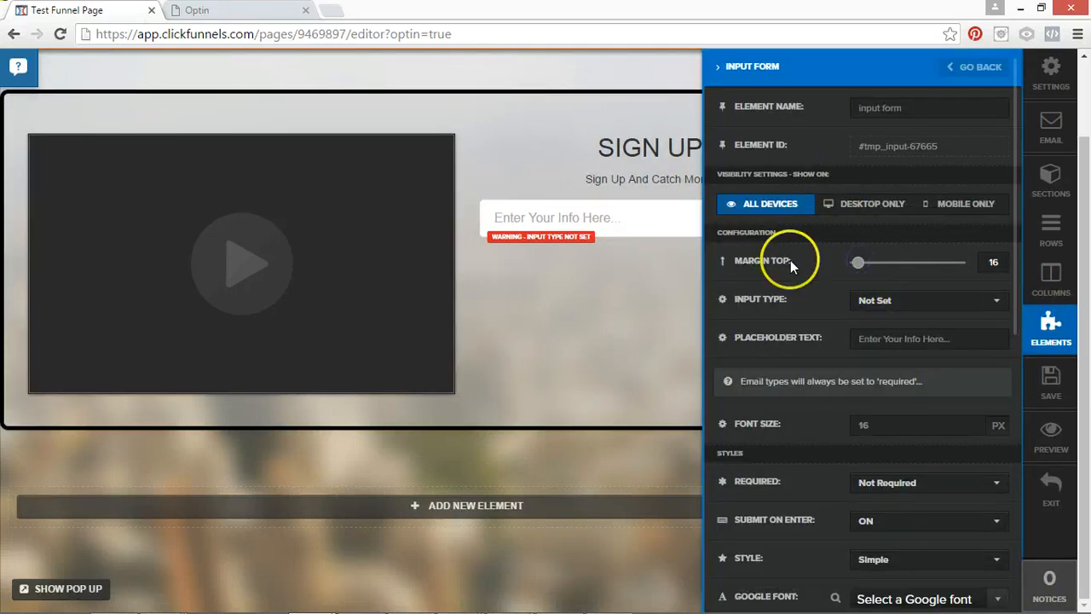
left_click(884, 311)
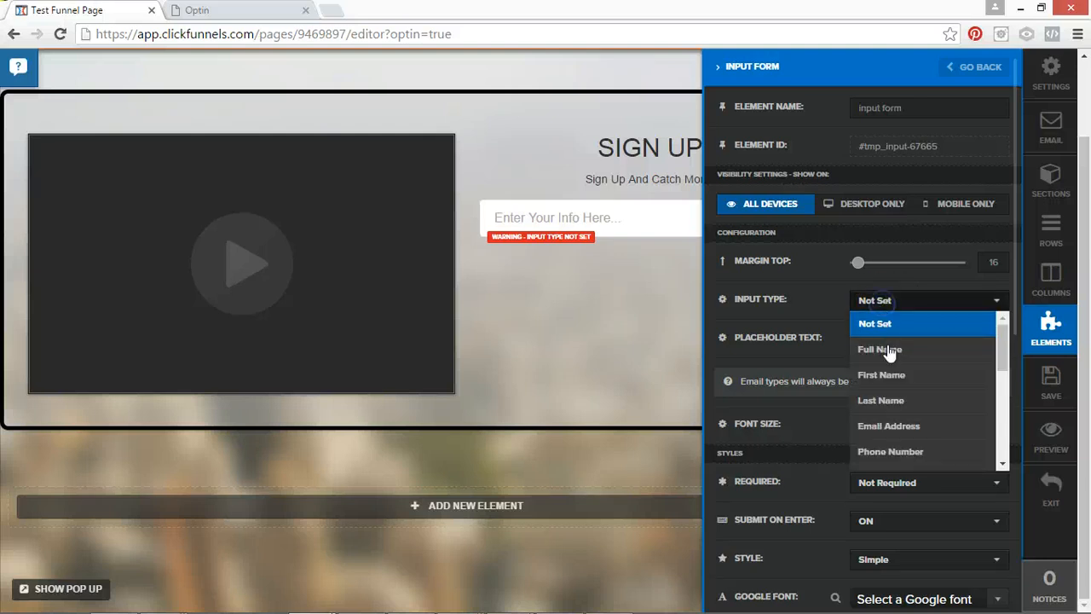
left_click(886, 377)
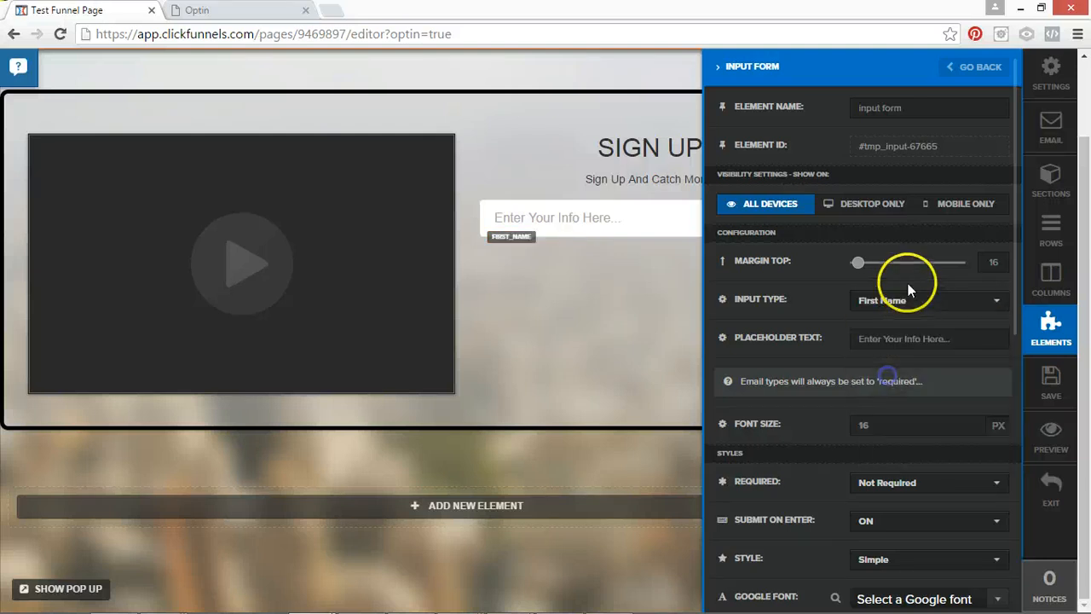
double_click(904, 339)
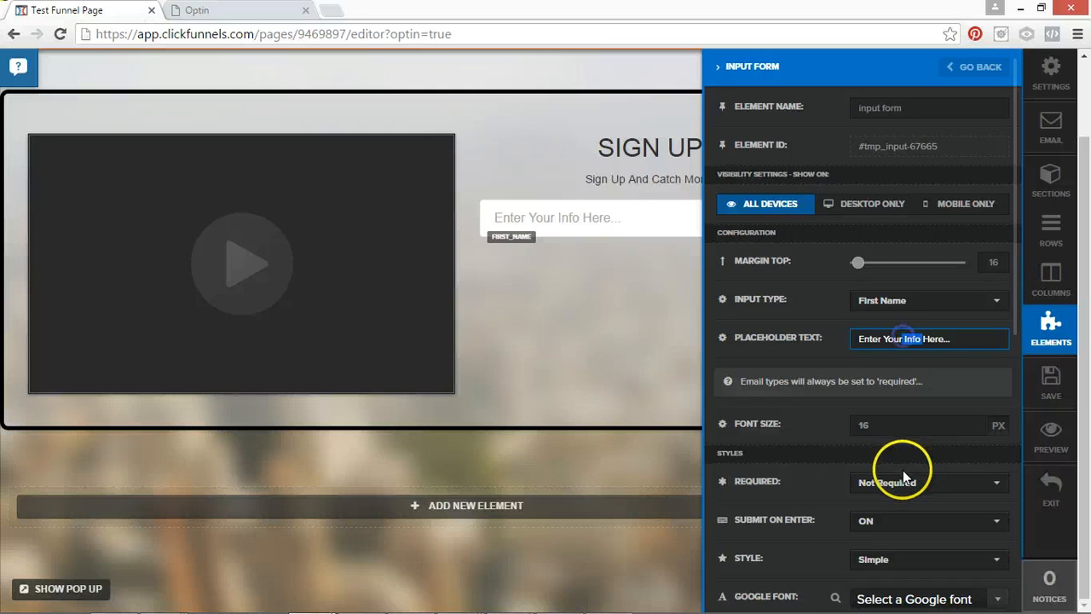
type("First name")
key("BackSpace")
key("BackSpace")
key("BackSpace")
key("BackSpace")
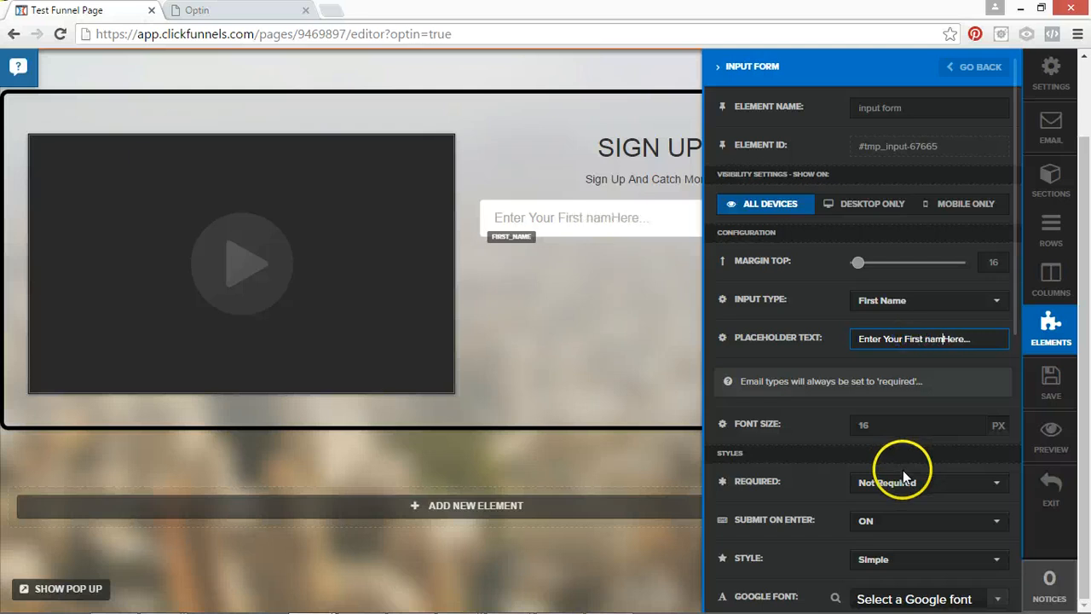
type("Name")
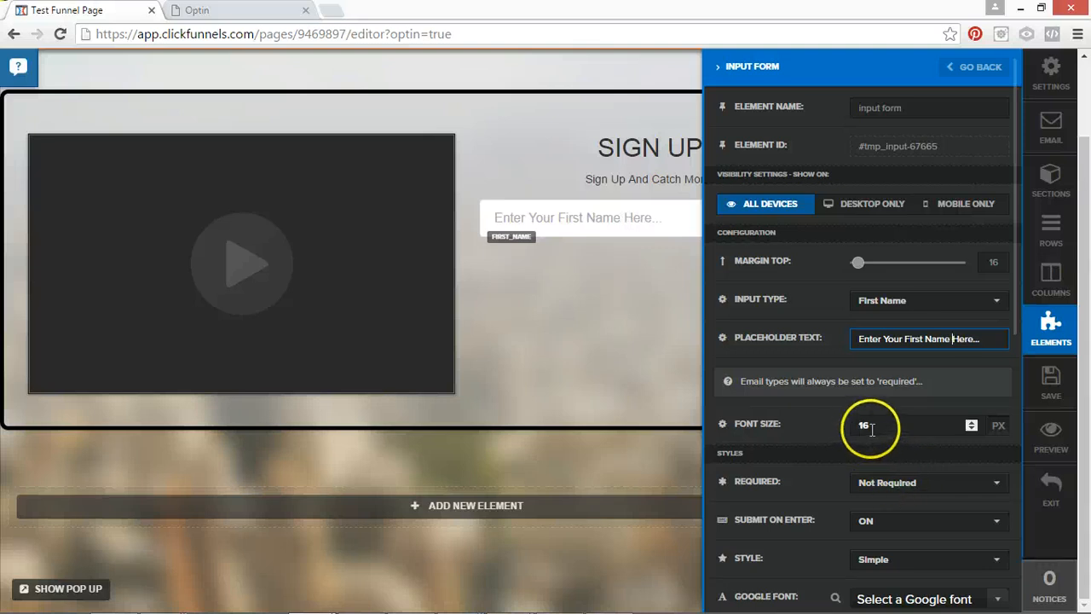
Make the first name input a required field.
left_click(933, 482)
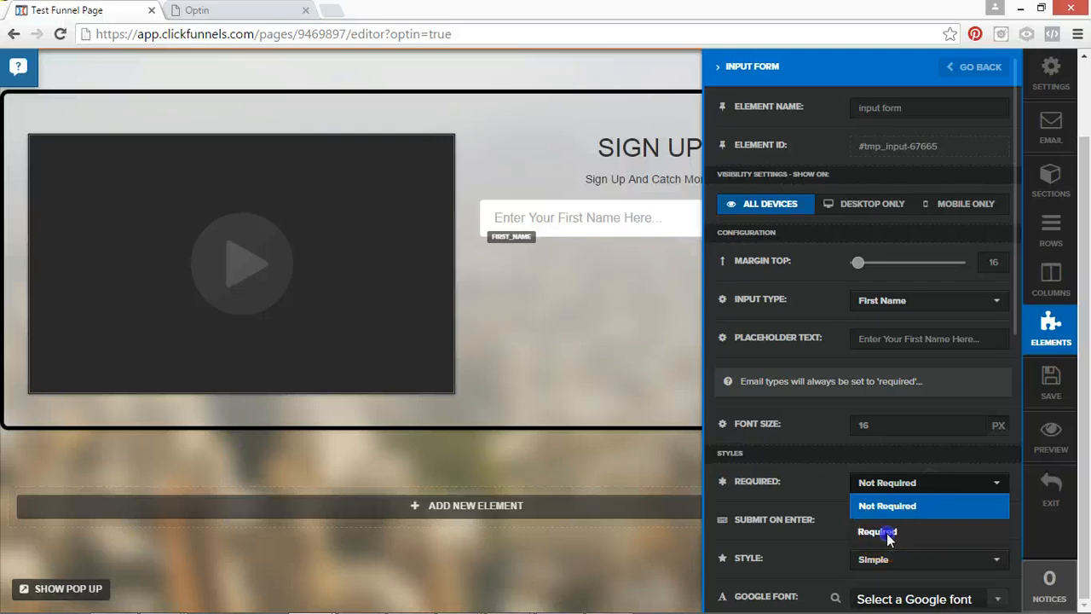
left_click(887, 534)
left_click(874, 521)
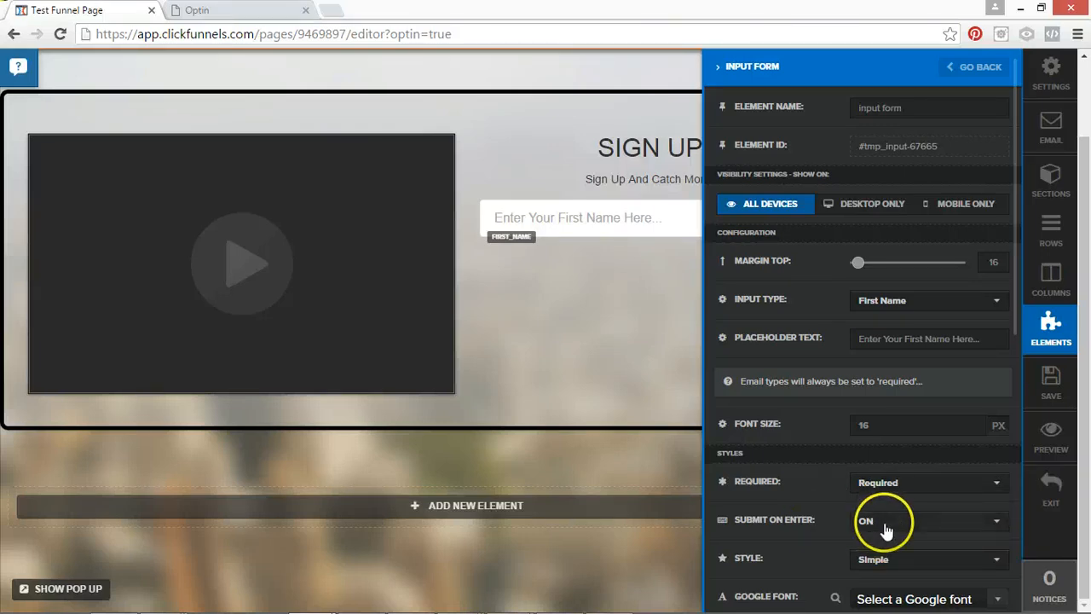
Try the Underlined, Big Border and Professional styles on the first name input and set it back to Simple.
left_click_drag(1014, 325, 998, 450)
scroll(926, 281, "down", 1)
left_click(918, 244)
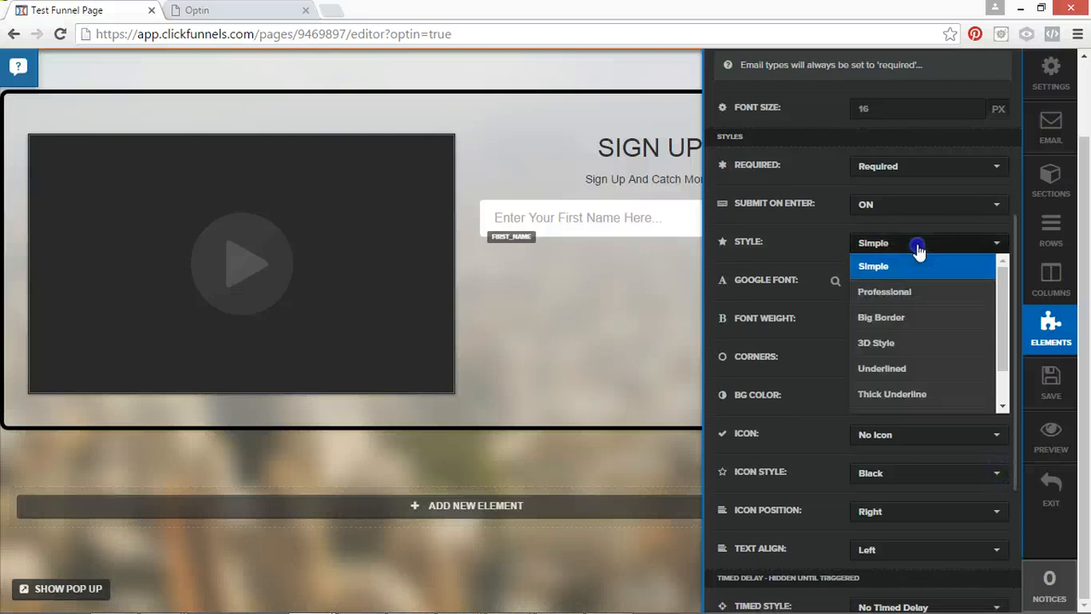
scroll(938, 332, "down", 1)
left_click(910, 321)
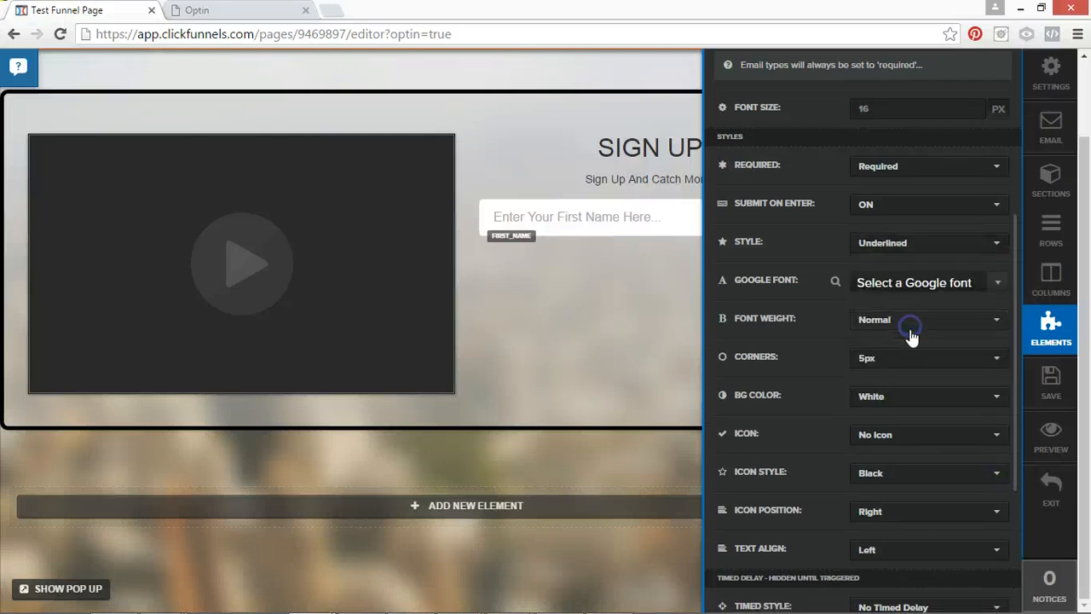
left_click(936, 283)
left_click(920, 247)
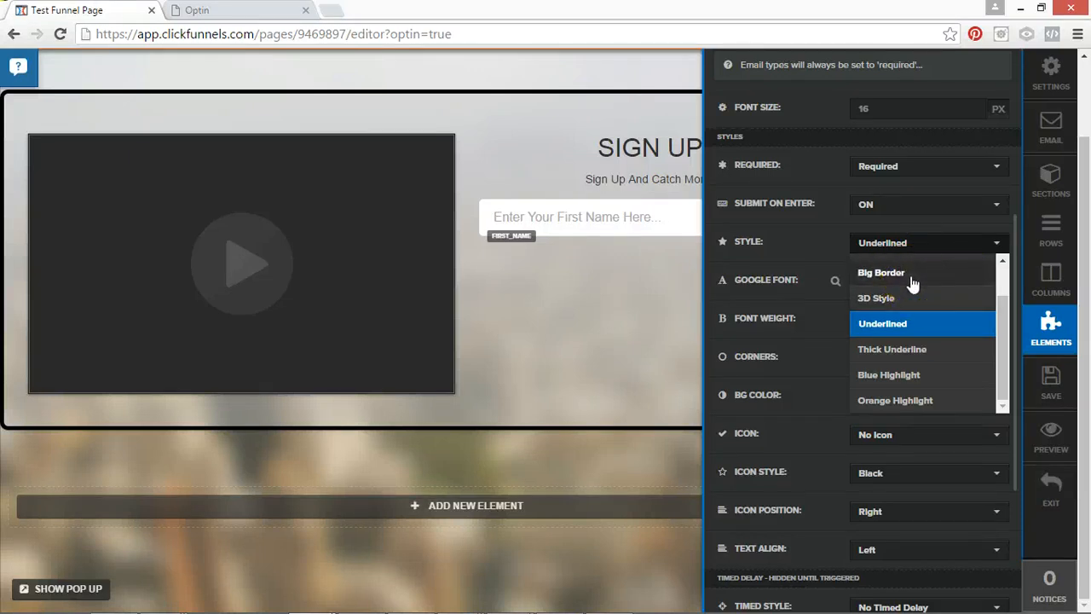
left_click(908, 273)
left_click(920, 247)
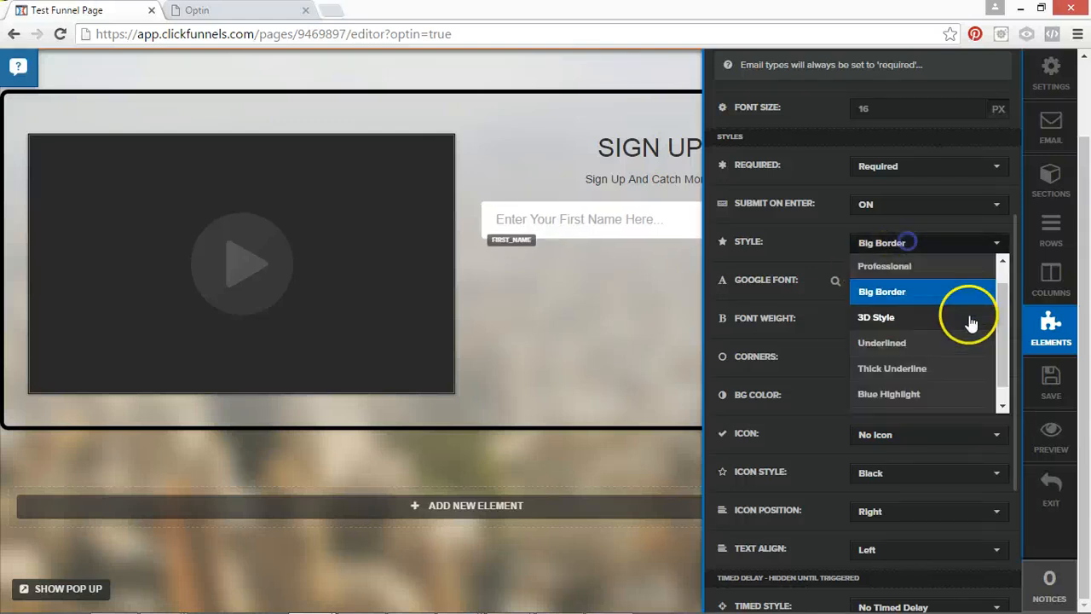
scroll(966, 319, "up", 2)
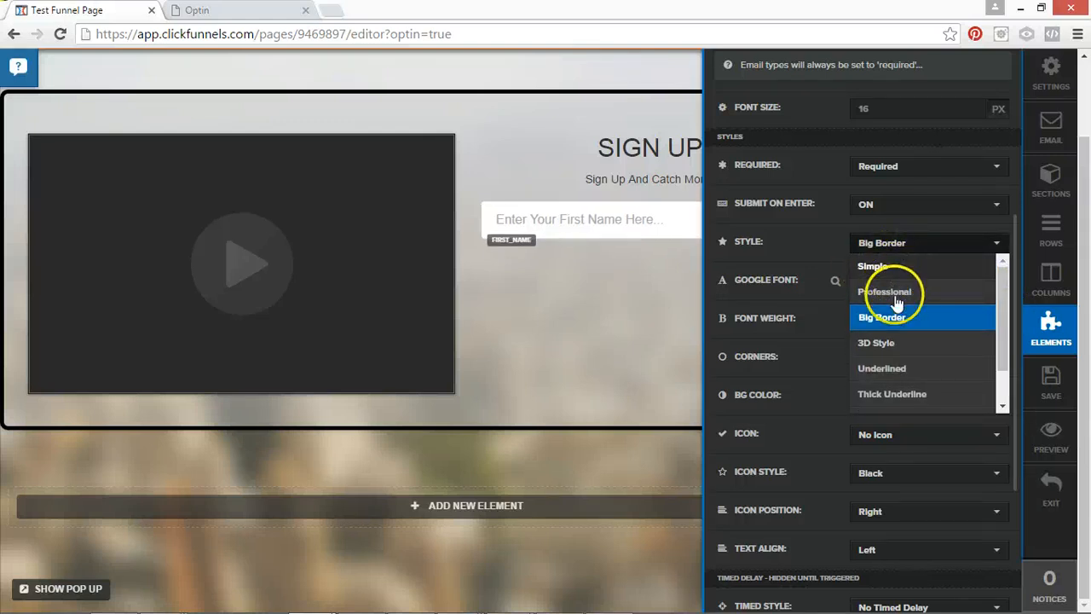
left_click(896, 296)
left_click(877, 243)
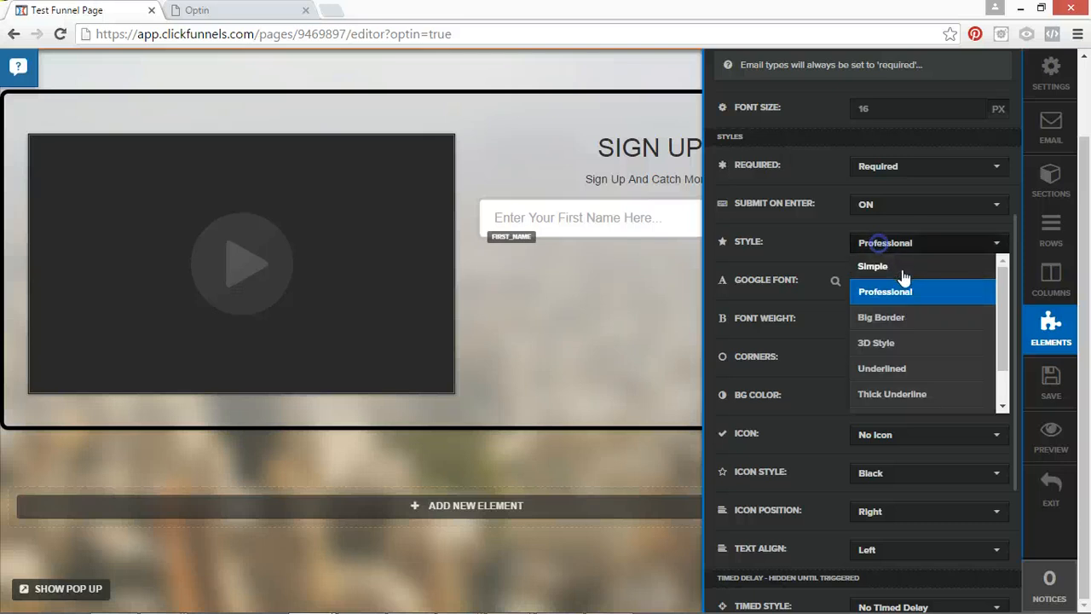
left_click(871, 270)
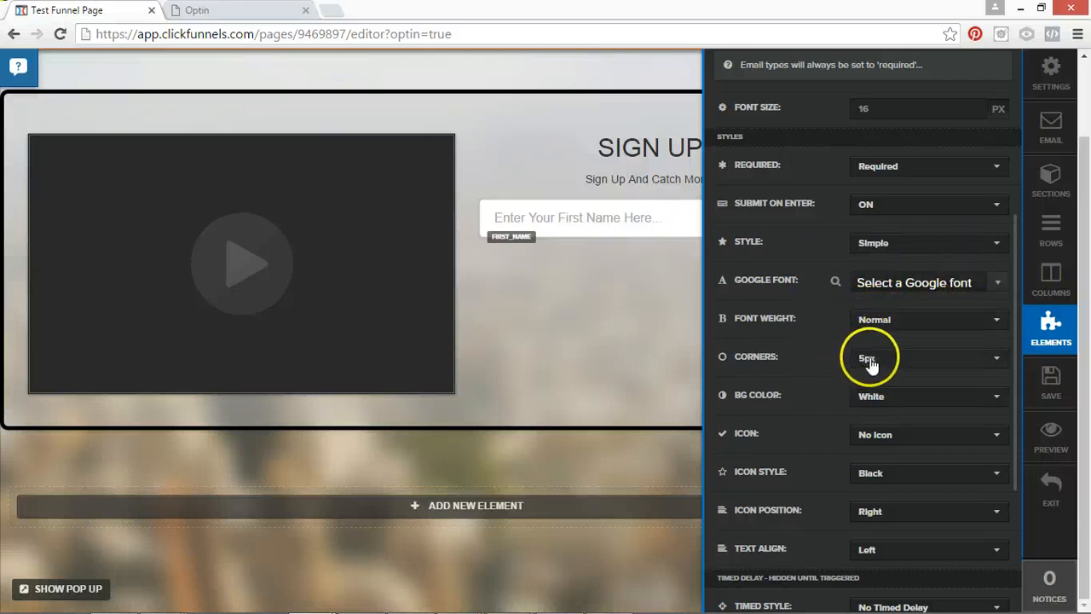
Give the first name input the Name Icon and close its settings.
left_click(874, 435)
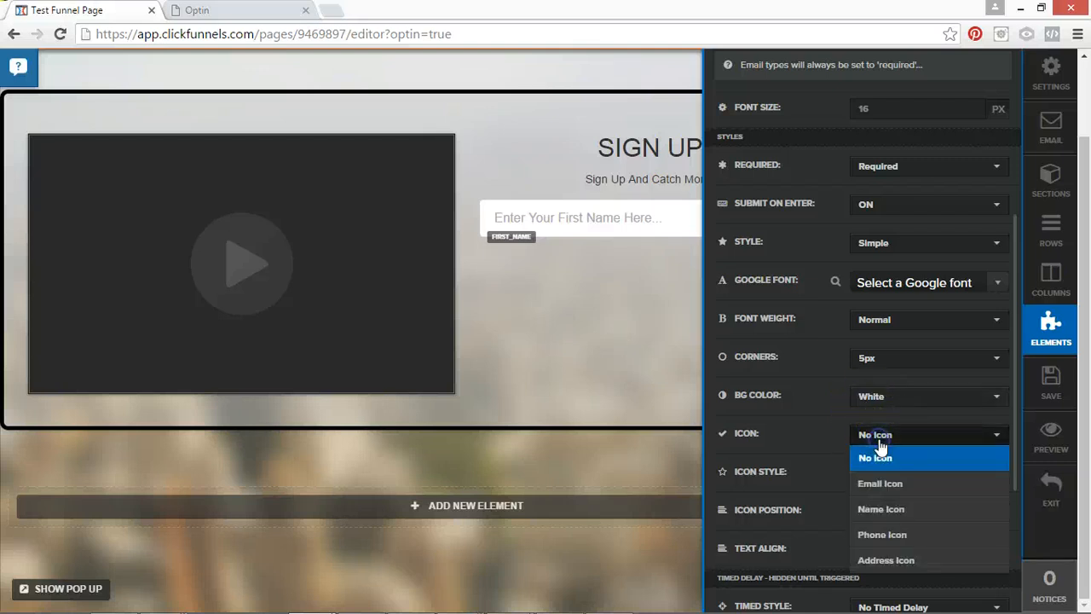
left_click(881, 511)
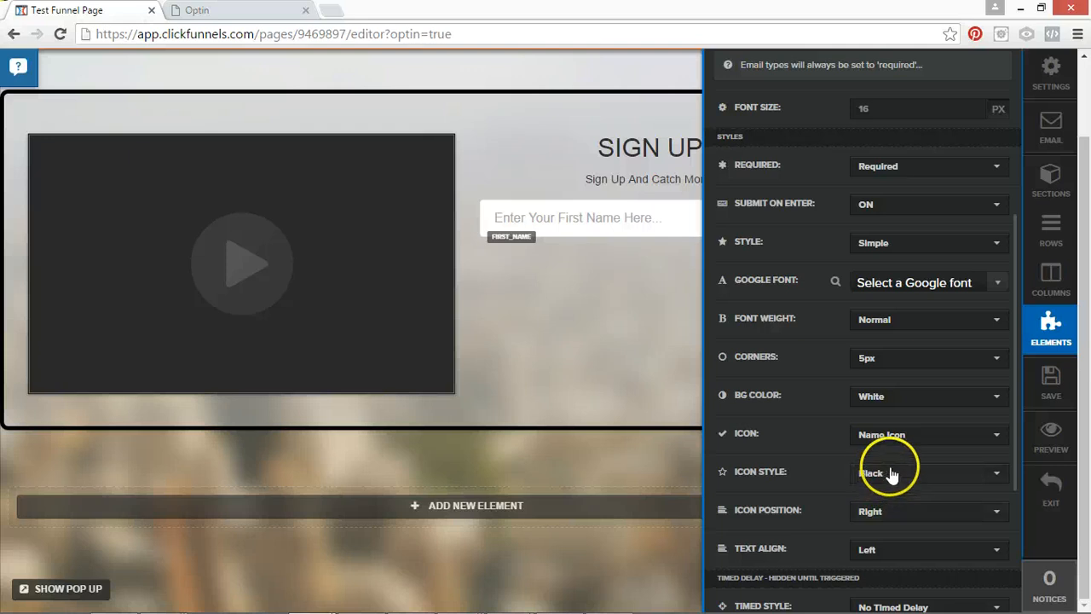
scroll(991, 506, "down", 3)
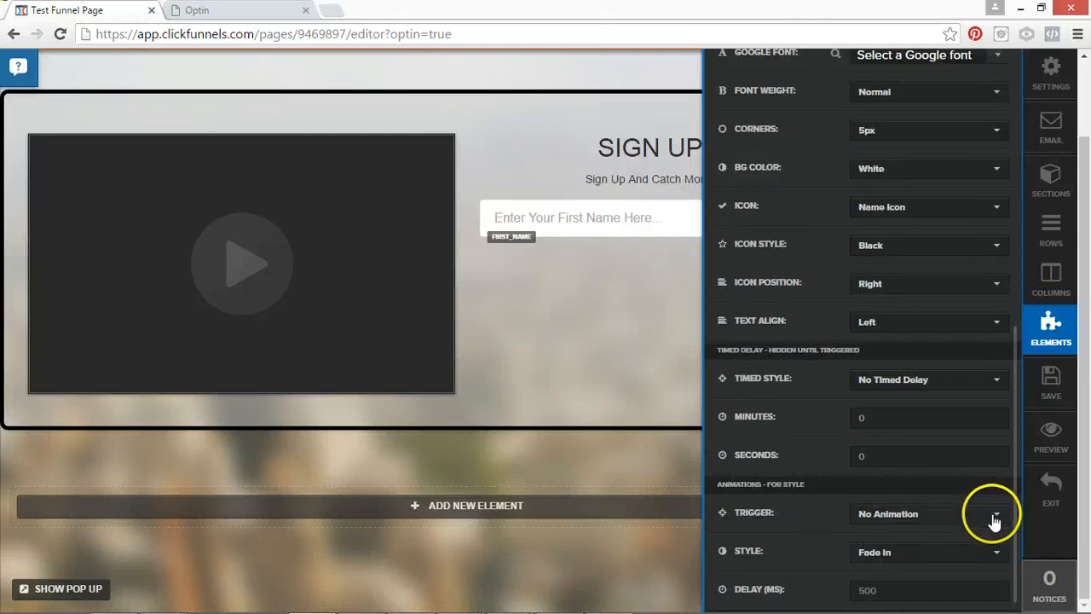
left_click(623, 265)
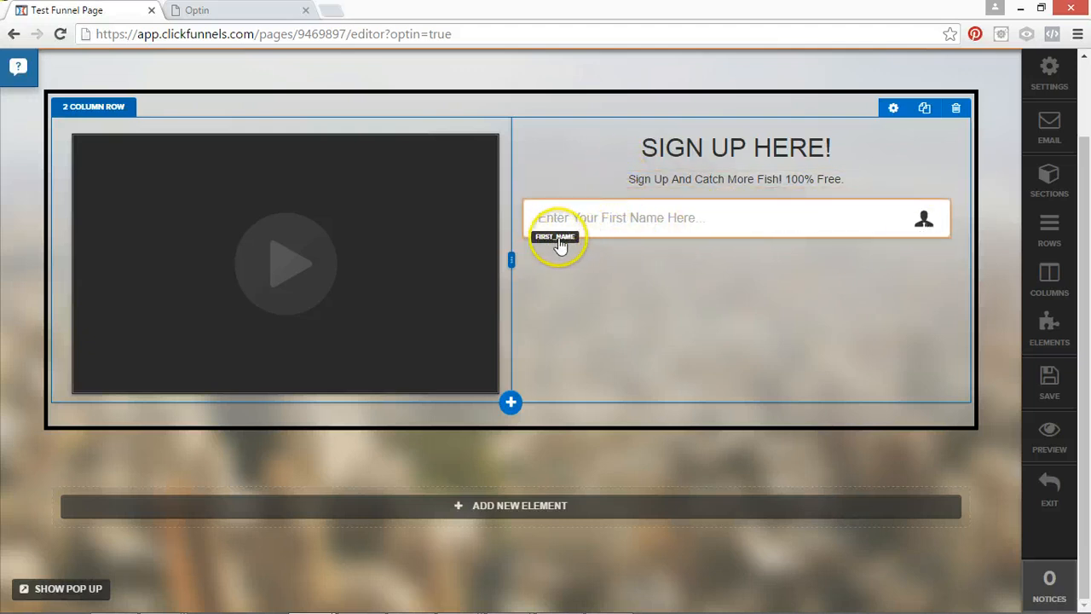
Duplicate the first name input and make the copy an Email Address field with placeholder "Enter Your Email Here...".
left_click(904, 187)
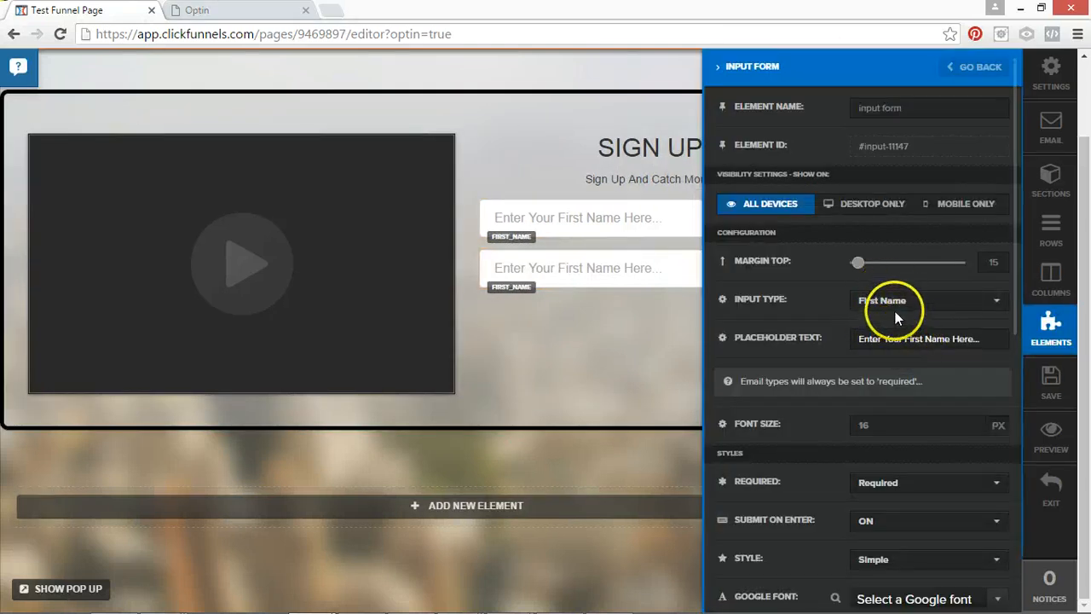
left_click(895, 311)
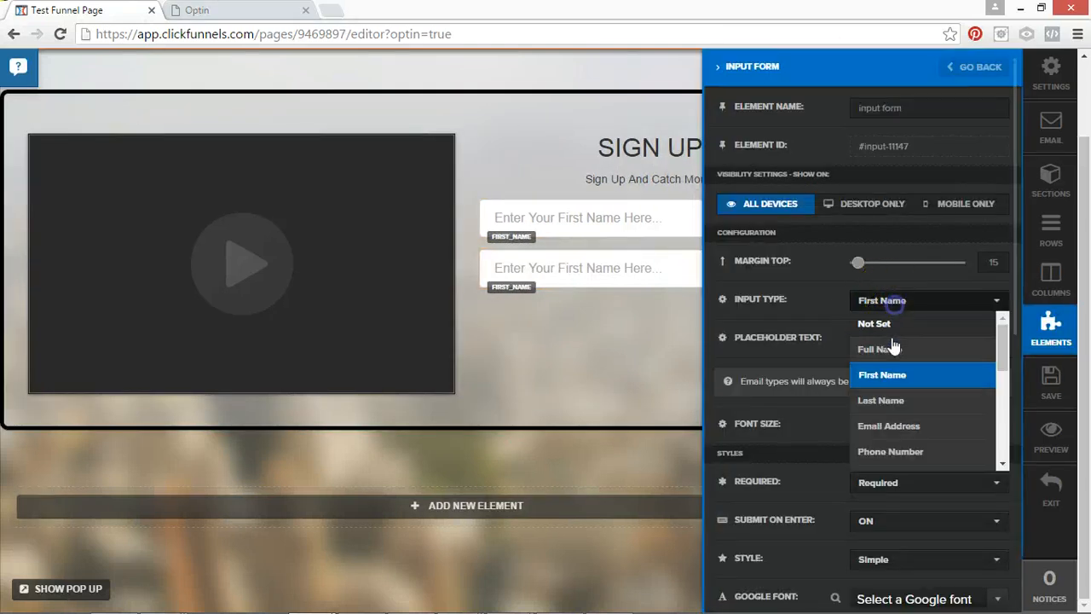
left_click(891, 423)
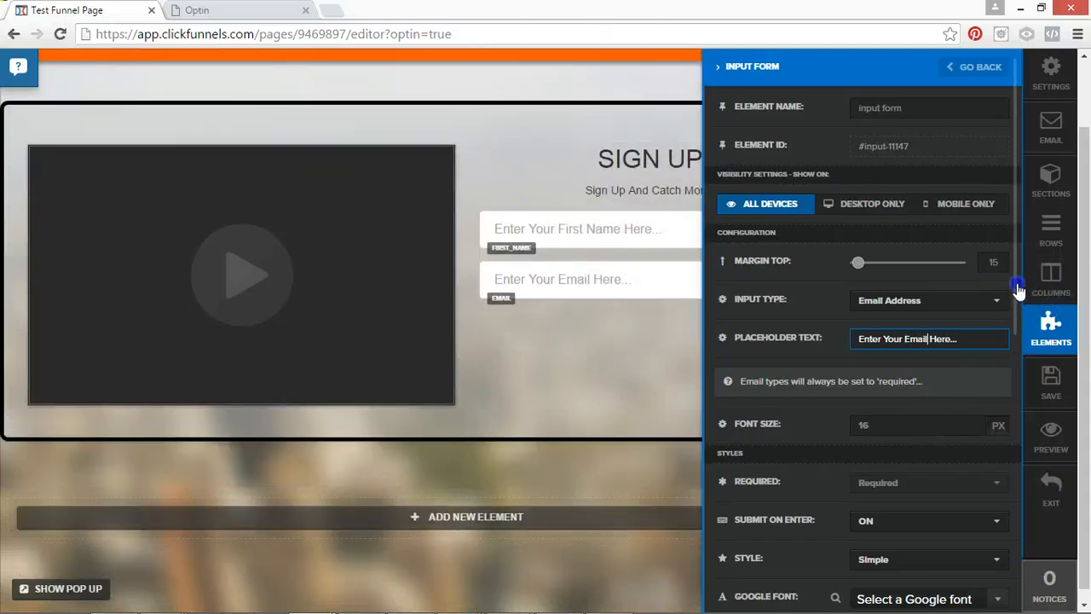
Give the email input the Email Icon and save the page.
left_click_drag(1017, 284, 1013, 485)
left_click(886, 345)
left_click(886, 392)
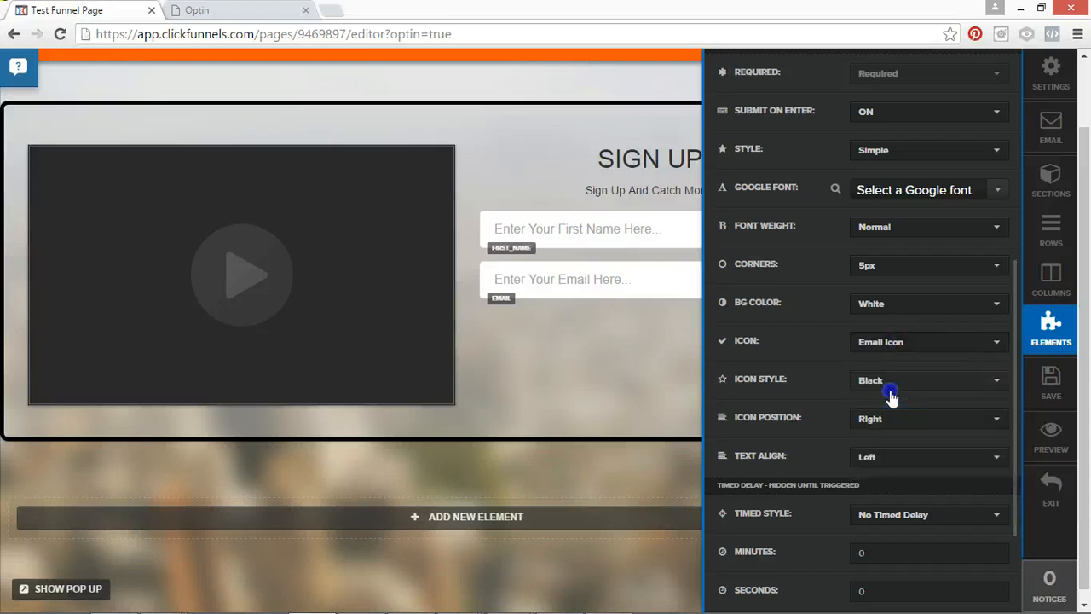
left_click(1049, 381)
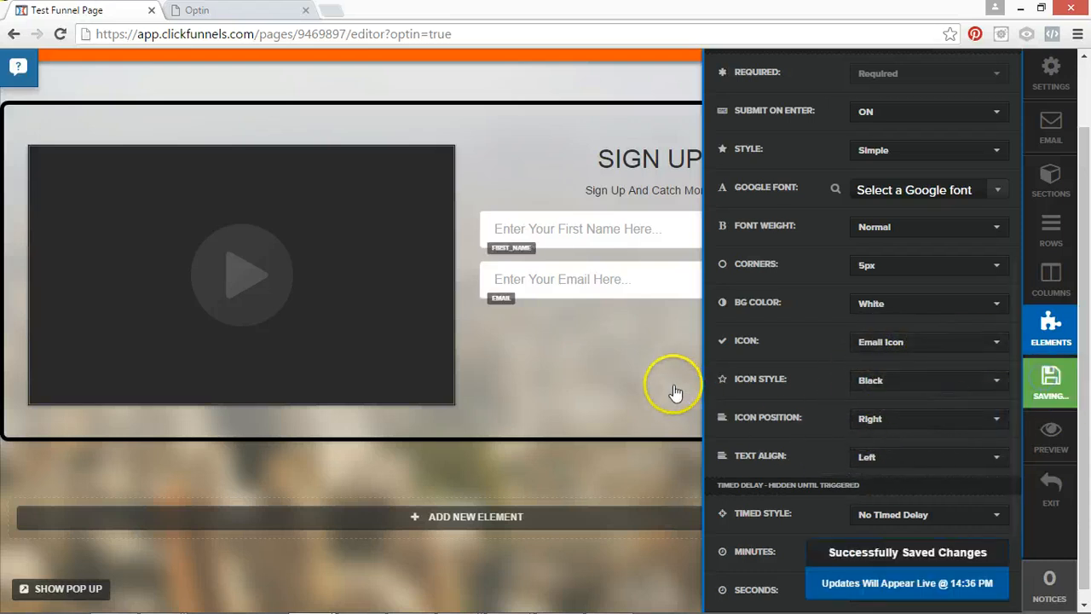
left_click(635, 339)
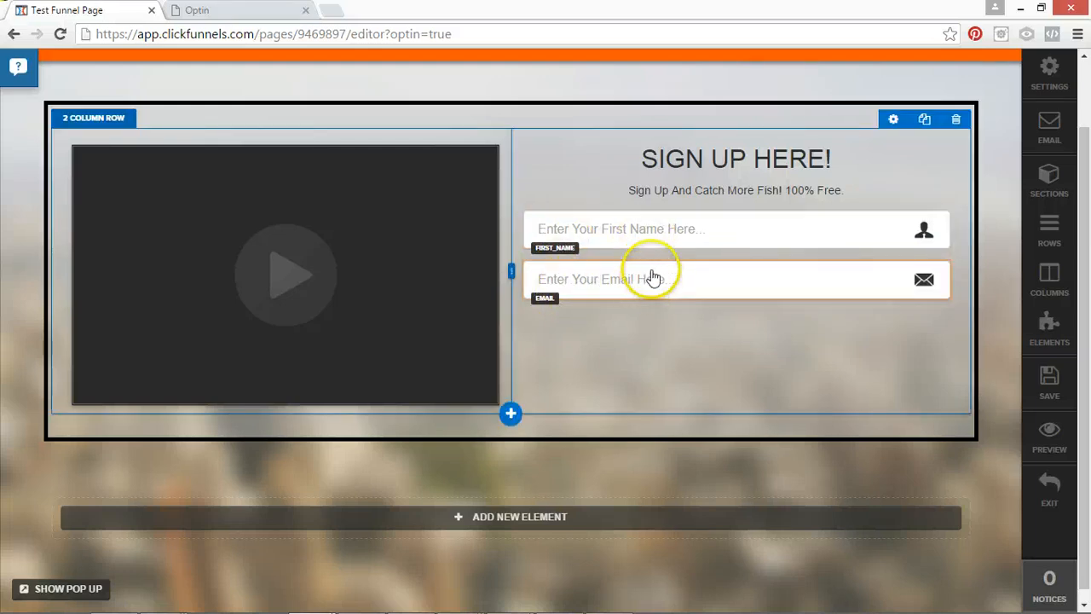
Add a Button element below the email input and set its URL action to #submit-form.
left_click(737, 298)
left_click(737, 298)
left_click(774, 236)
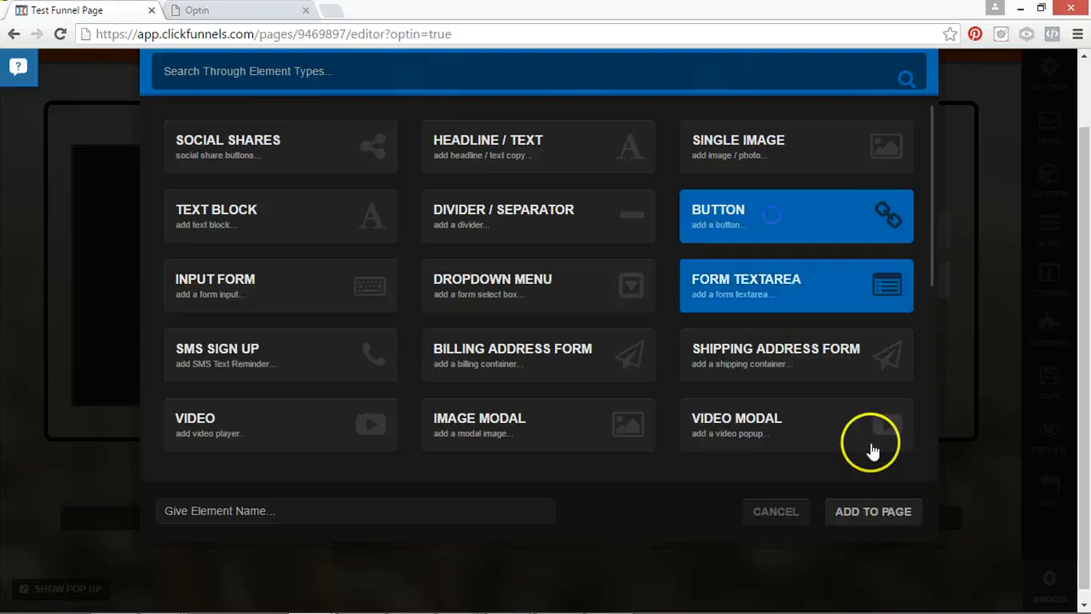
left_click(873, 511)
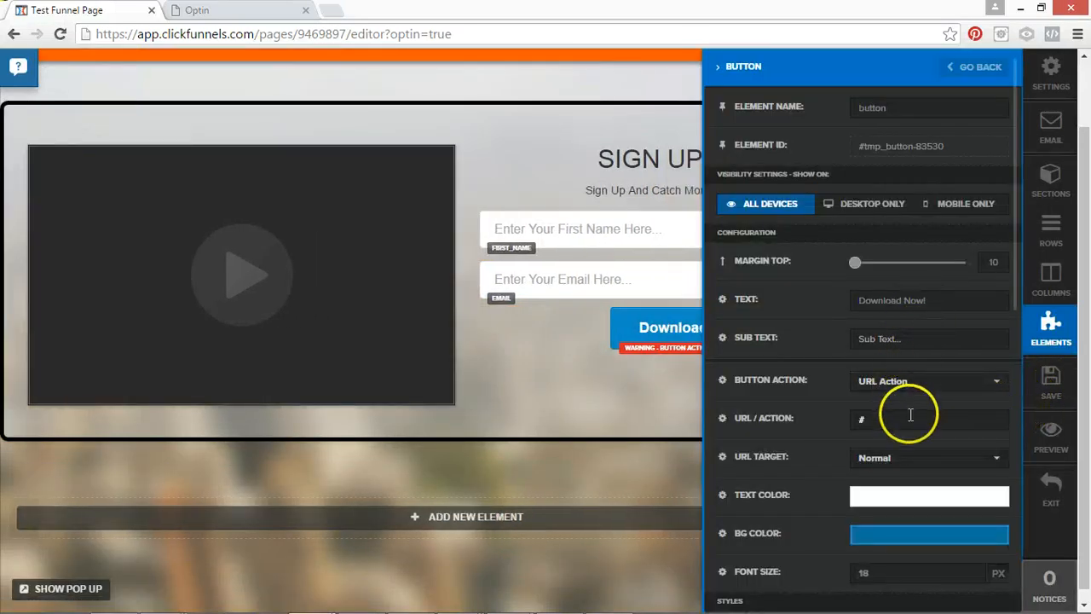
left_click(910, 415)
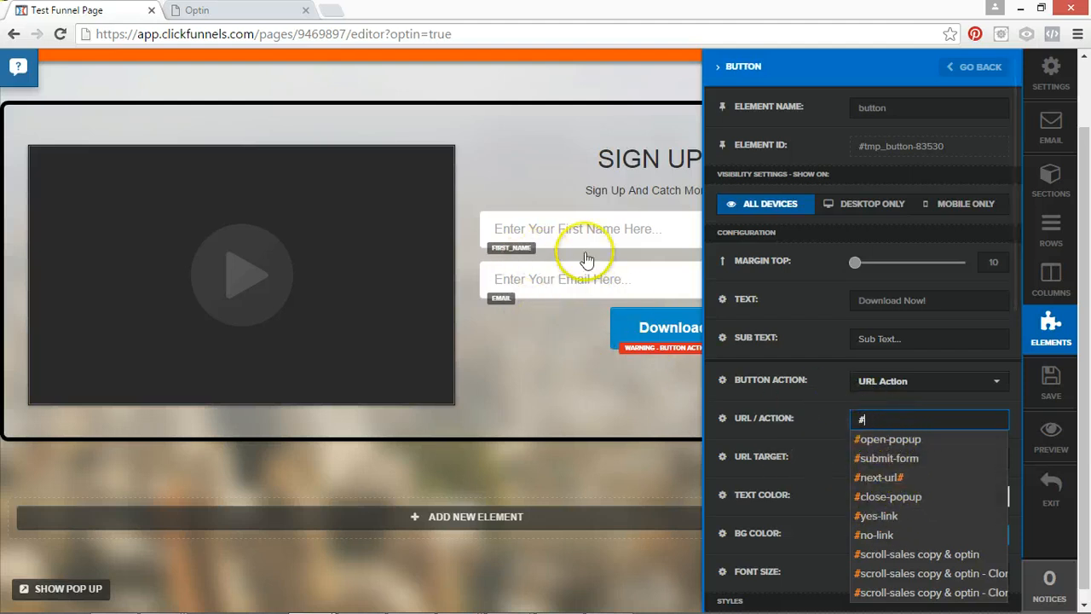
left_click(884, 459)
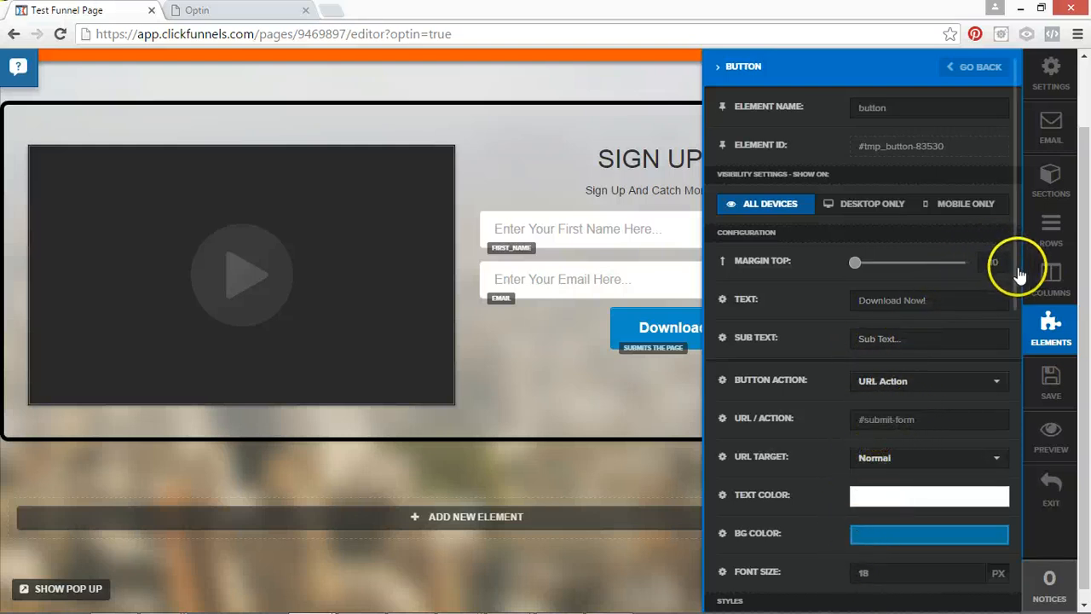
Try the Double Border Button theme on the button, switch it to Double Border Light and set its width to Fill Width.
left_click_drag(1016, 271, 1014, 465)
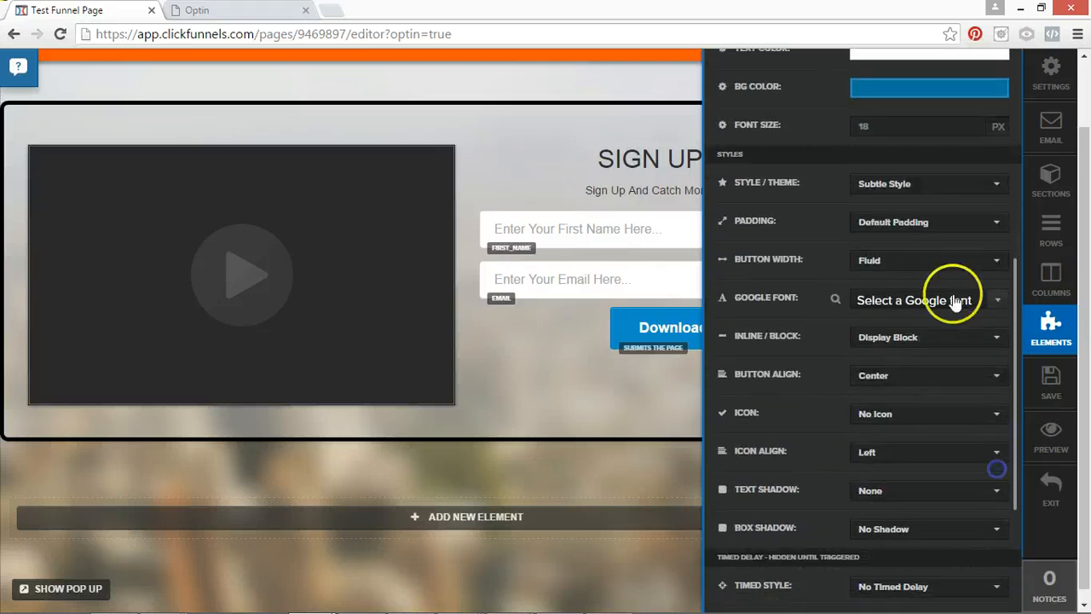
left_click(903, 184)
scroll(937, 243, "up", 4)
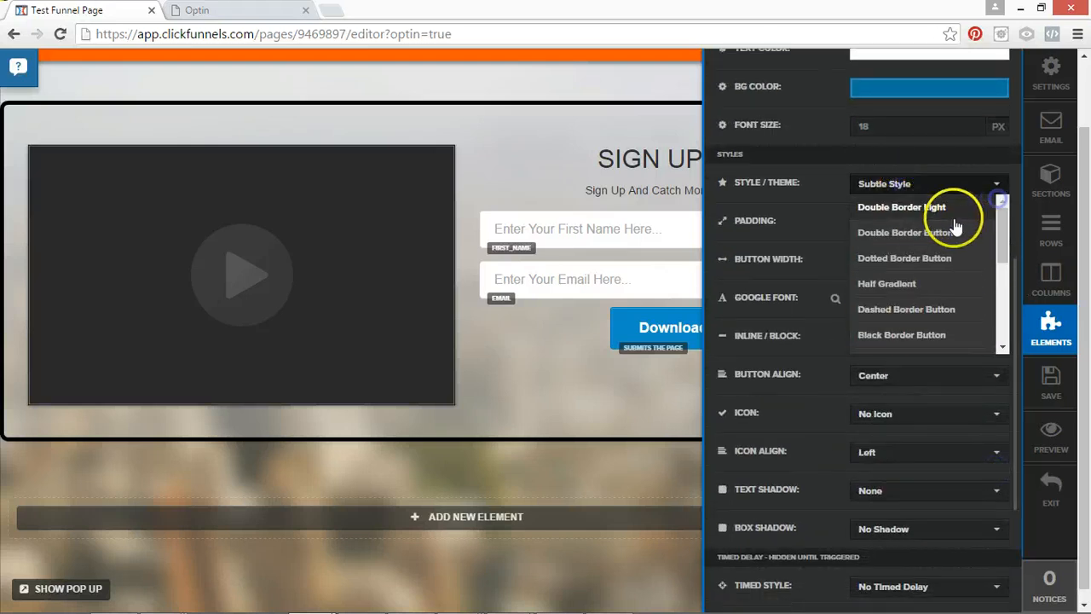
left_click(933, 241)
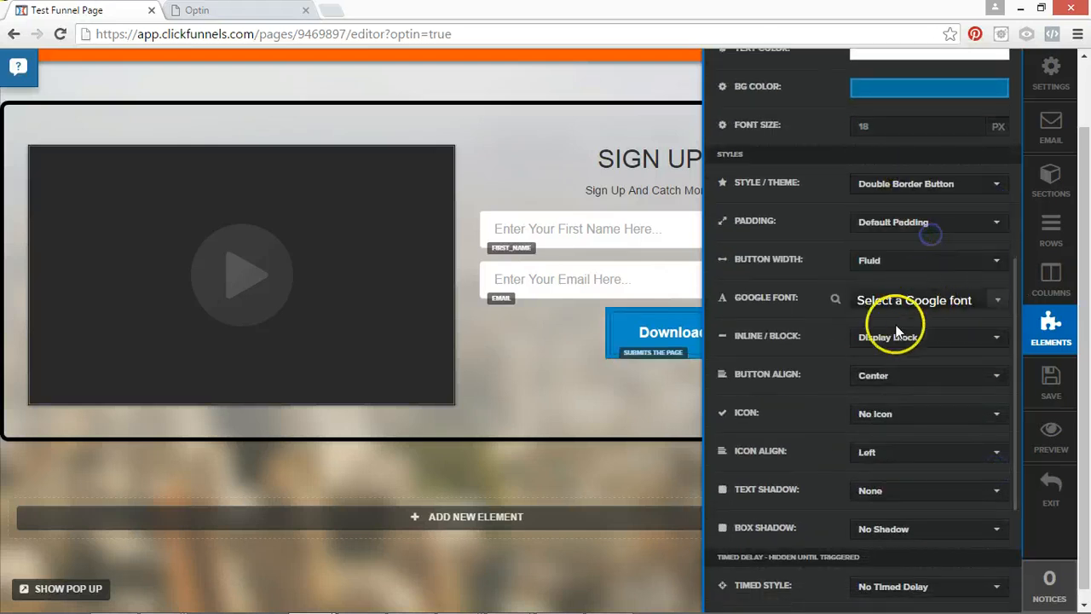
left_click(896, 203)
left_click(932, 203)
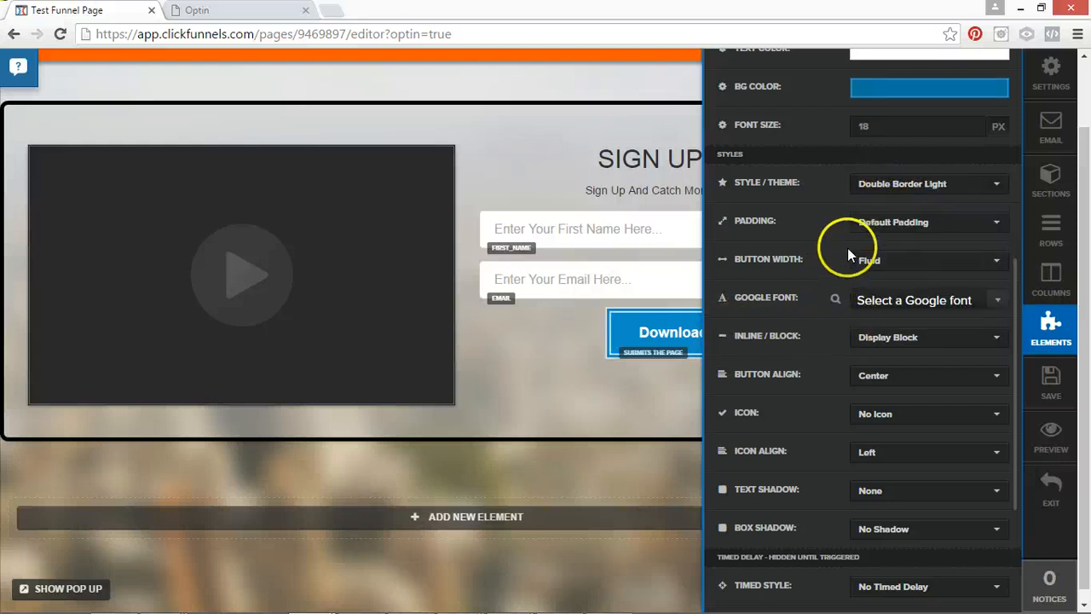
left_click(888, 268)
left_click(877, 310)
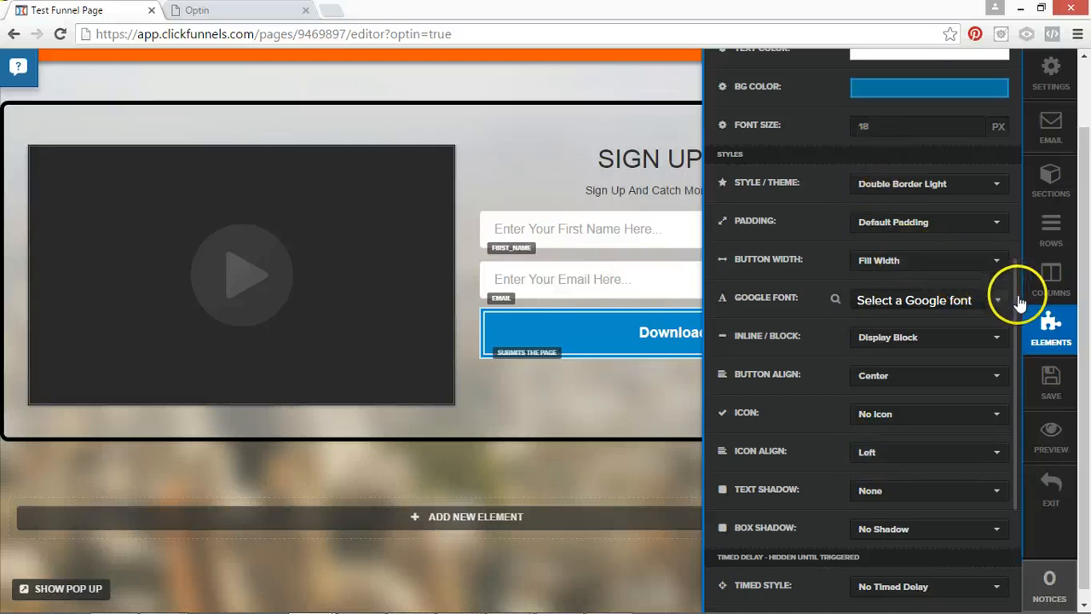
Set the button's sub text to "We Respect Your Privacy...".
scroll(1019, 303, "up", 5)
left_click(898, 282)
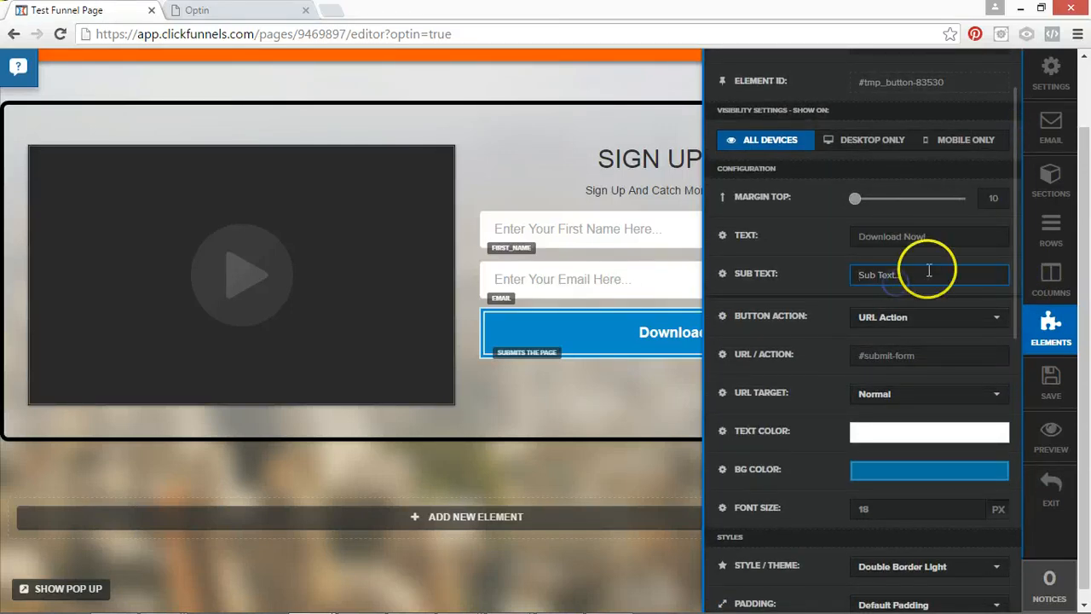
type("We Respect Your Privacy...")
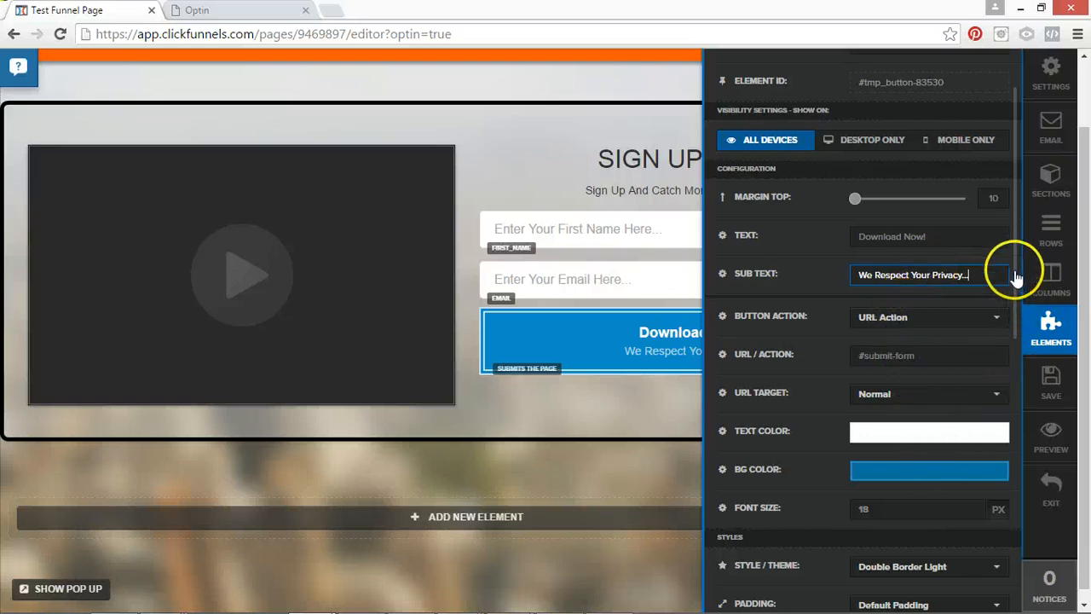
Try a purple background on the button and settle on the blue #1461d4.
left_click_drag(1011, 267, 1003, 353)
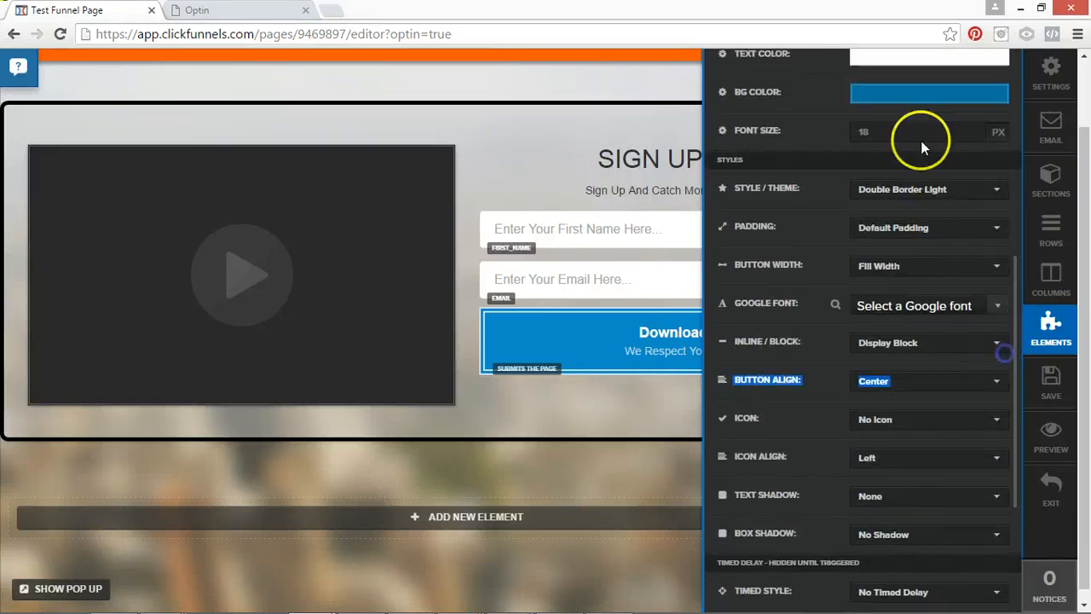
left_click(911, 96)
left_click(988, 129)
mouse_move(988, 132)
left_mouse_down()
mouse_move(987, 157)
mouse_move(910, 147)
mouse_move(834, 85)
left_mouse_up()
mouse_move(908, 154)
left_mouse_down()
mouse_move(909, 184)
mouse_move(848, 251)
mouse_move(933, 182)
mouse_move(952, 146)
mouse_move(949, 169)
mouse_move(990, 142)
mouse_move(991, 192)
left_mouse_up()
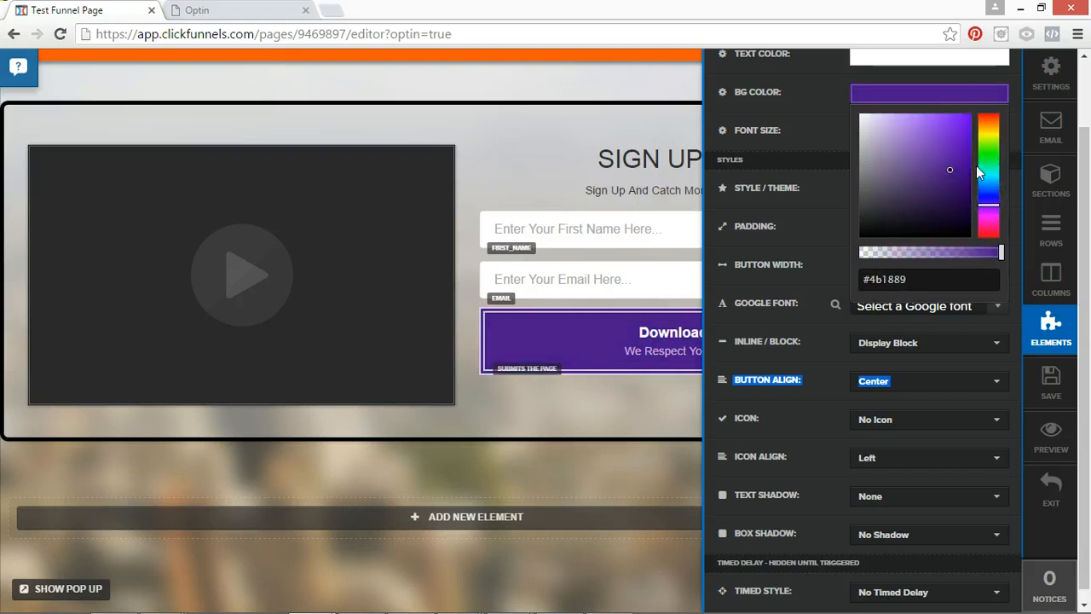
left_click(983, 186)
left_click_drag(962, 147, 960, 135)
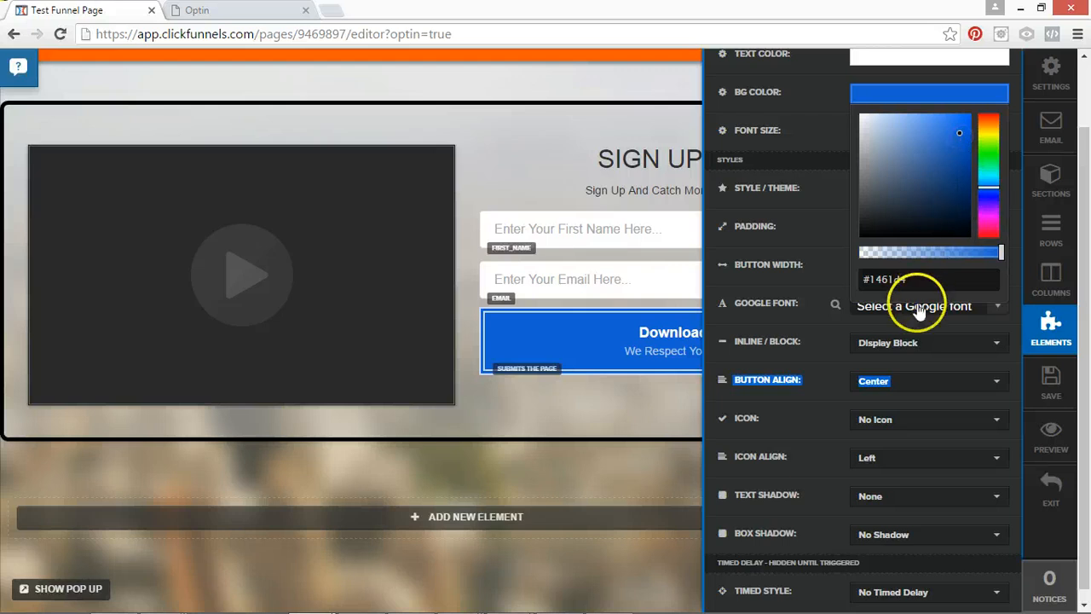
left_click(798, 438)
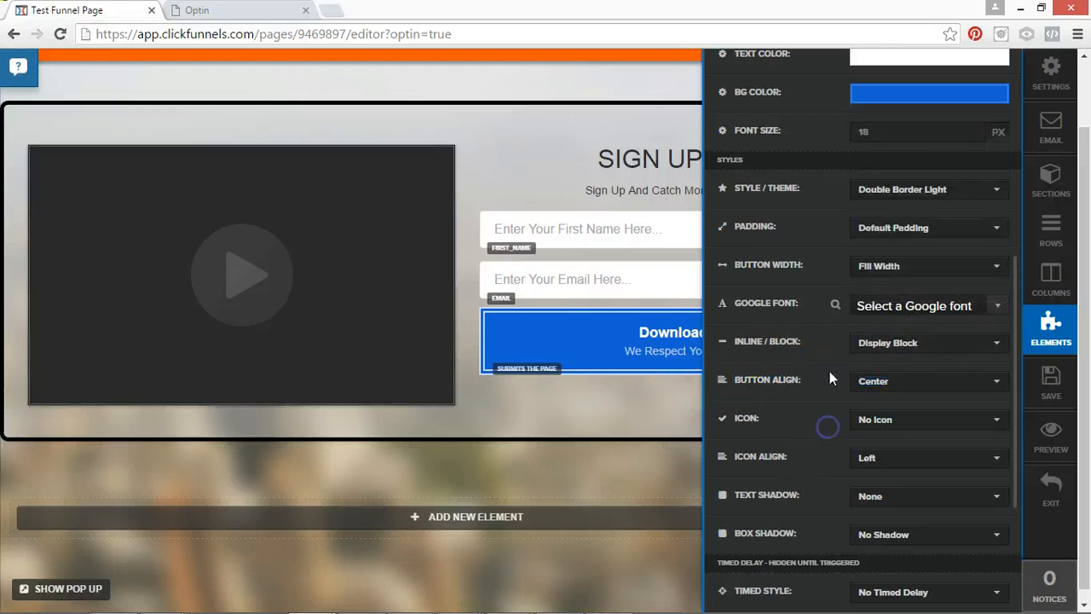
Increase the button's font size to 44 px and close its settings.
left_click(972, 129)
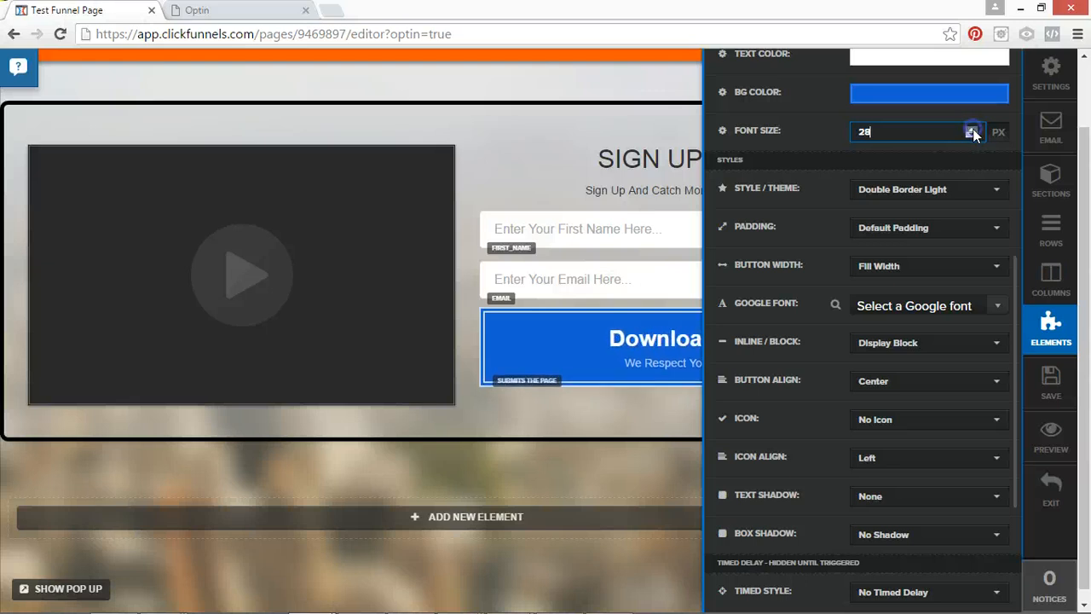
left_click(972, 130)
left_click(973, 129)
left_click(973, 129)
left_click(972, 129)
left_click(973, 130)
left_click(972, 130)
left_click(972, 130)
left_click(973, 131)
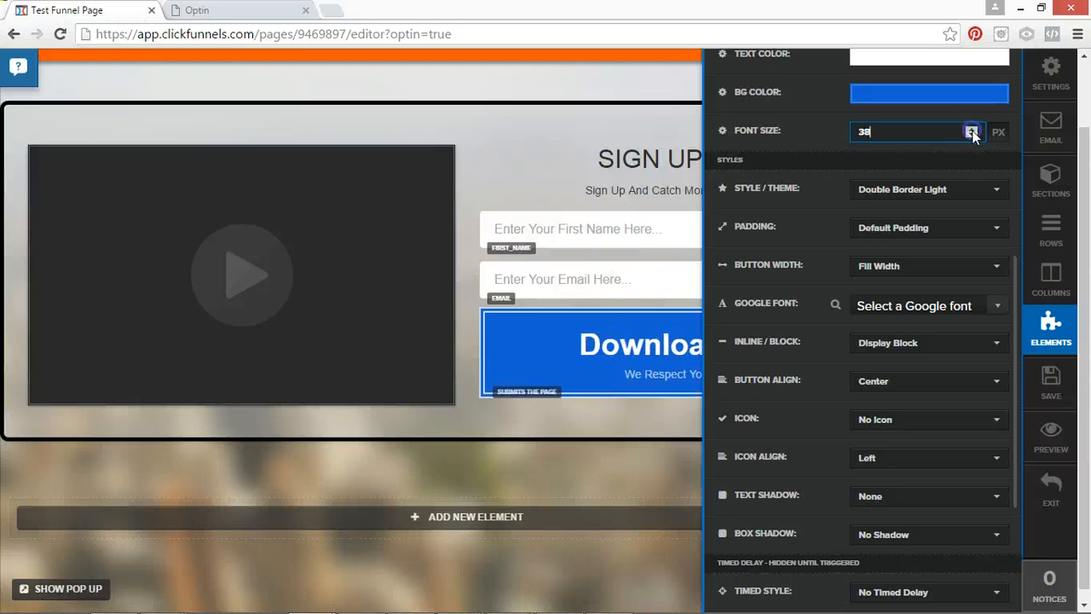
left_click(972, 131)
left_click(973, 131)
left_click(972, 131)
left_click(972, 130)
left_click(972, 130)
left_click(972, 131)
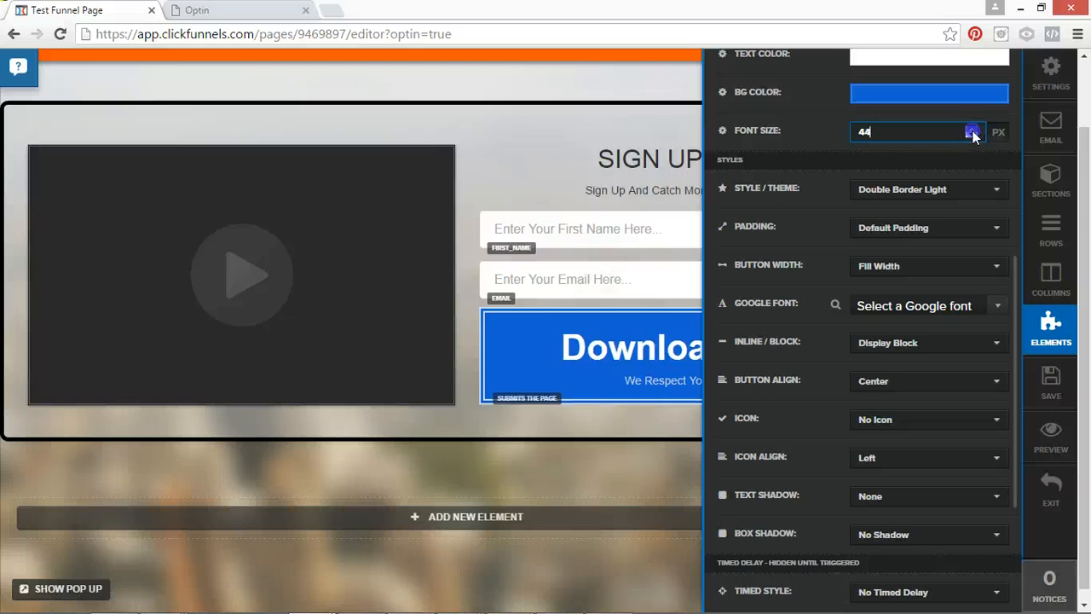
left_click(659, 447)
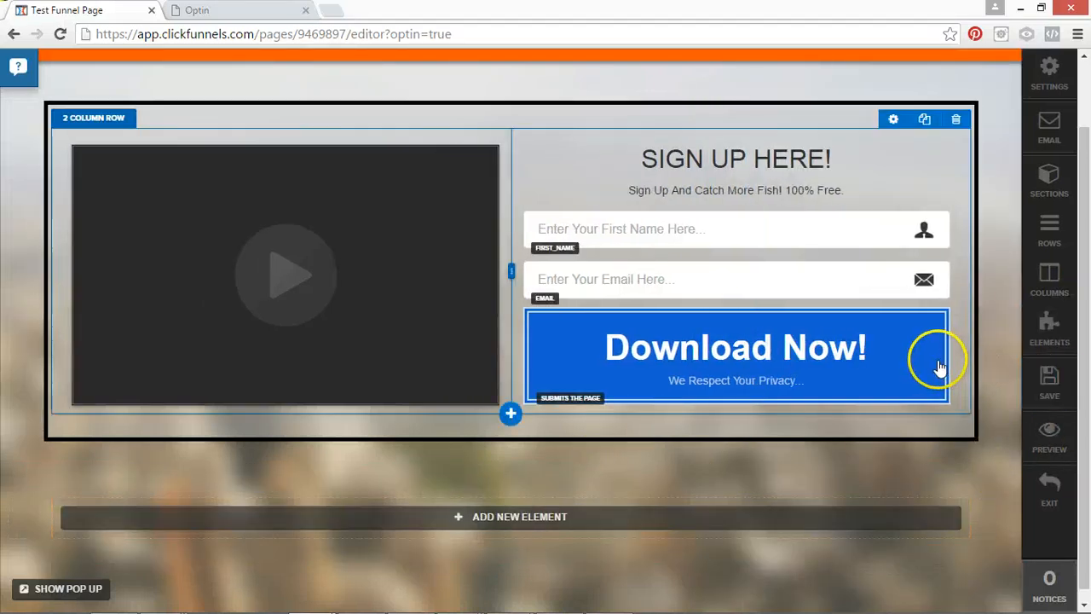
Set the download button's top margin to 15 and close its settings.
left_click(937, 334)
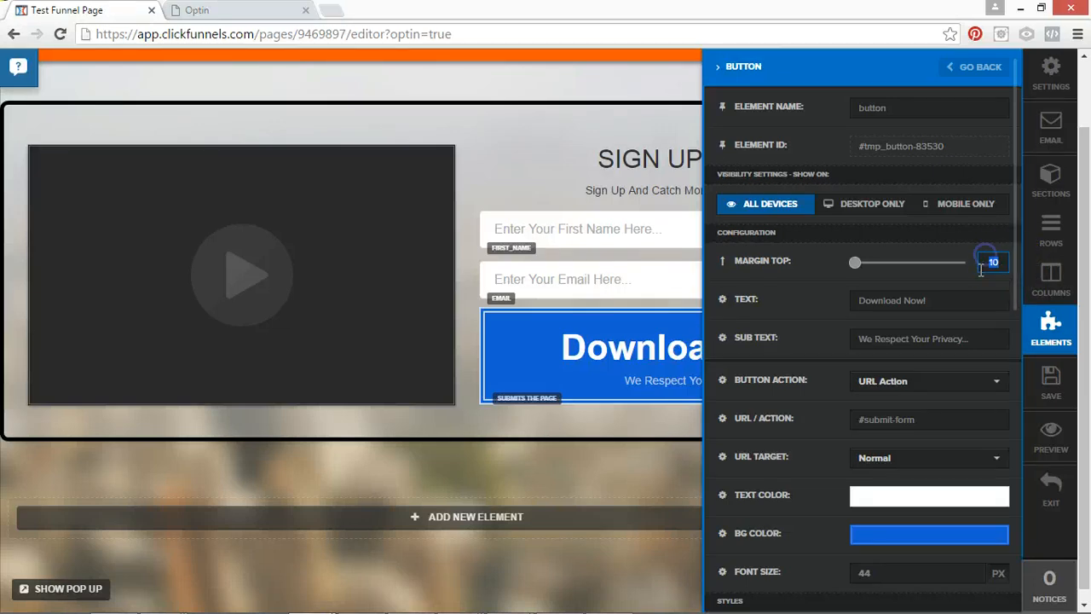
type("15")
left_click(415, 422)
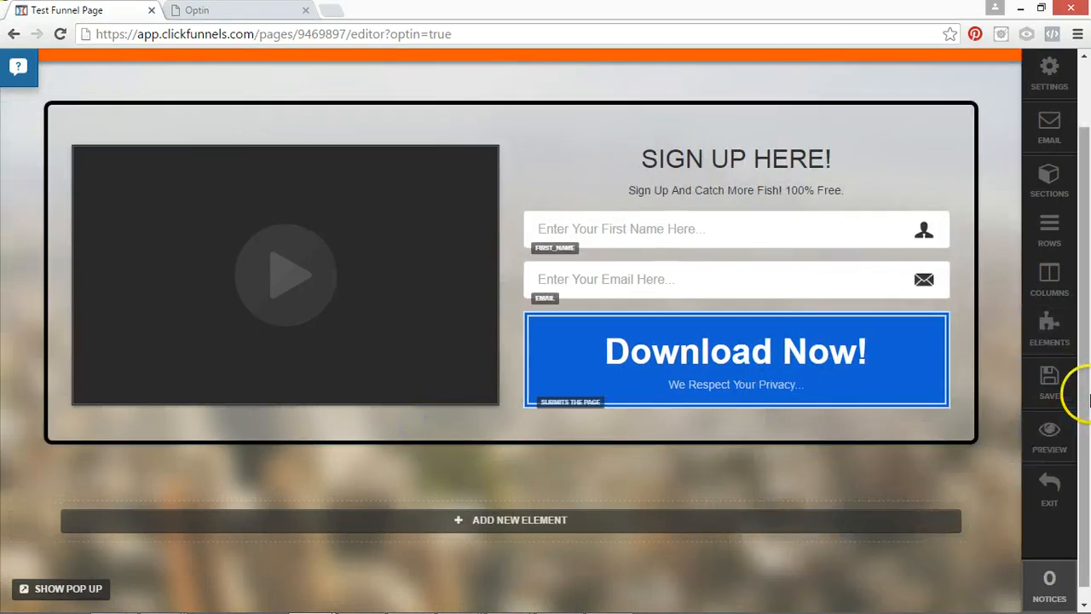
scroll(1087, 281, "up", 2)
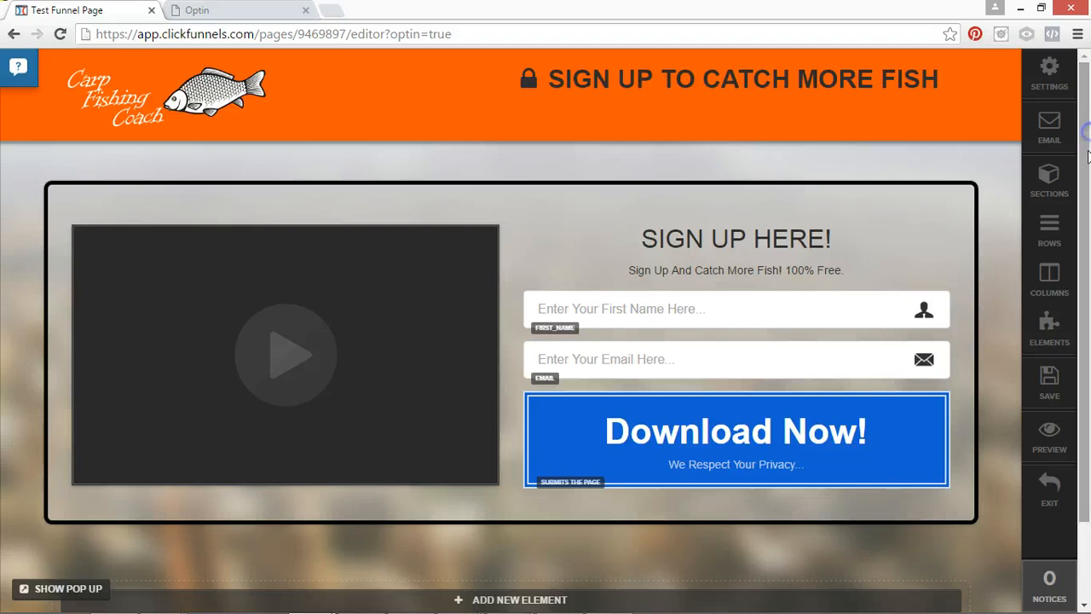
Try purple and orange backgrounds on the download button, settle on the brown #894909, and close its settings.
left_click(784, 446)
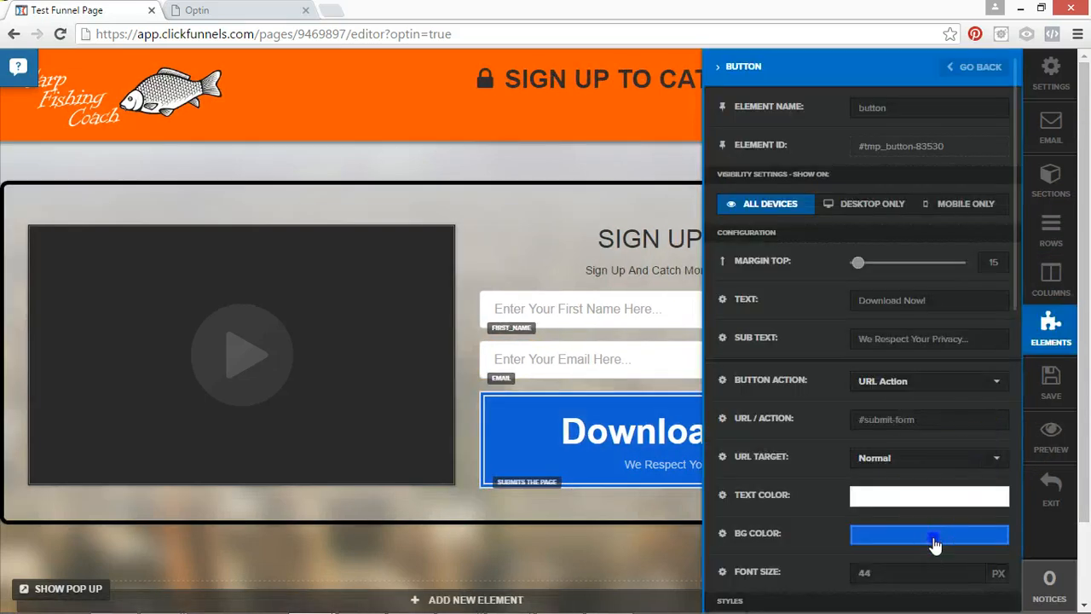
left_click(934, 538)
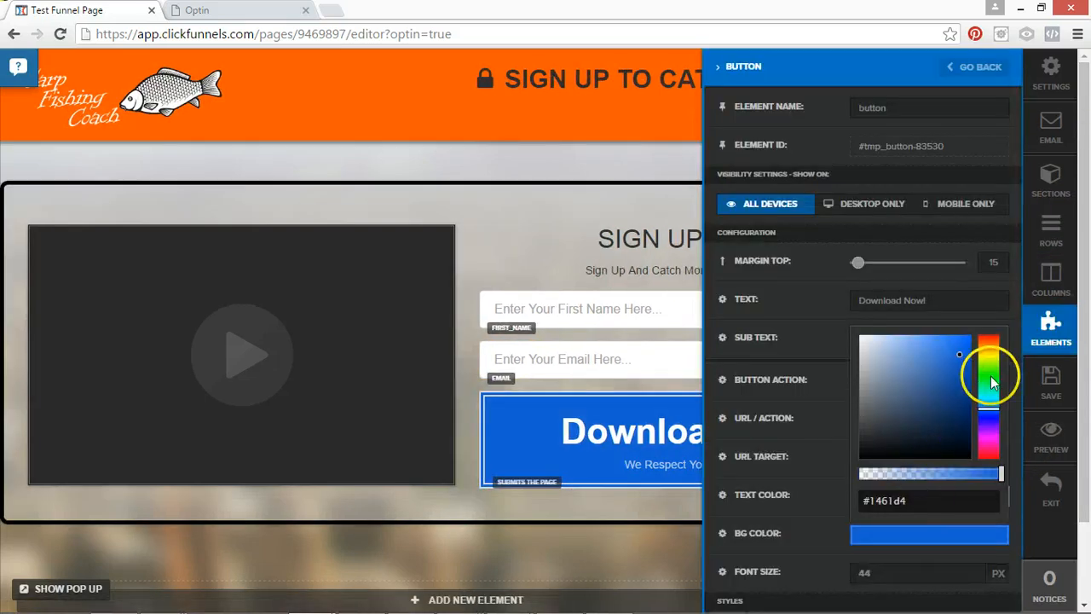
left_click_drag(990, 377, 989, 437)
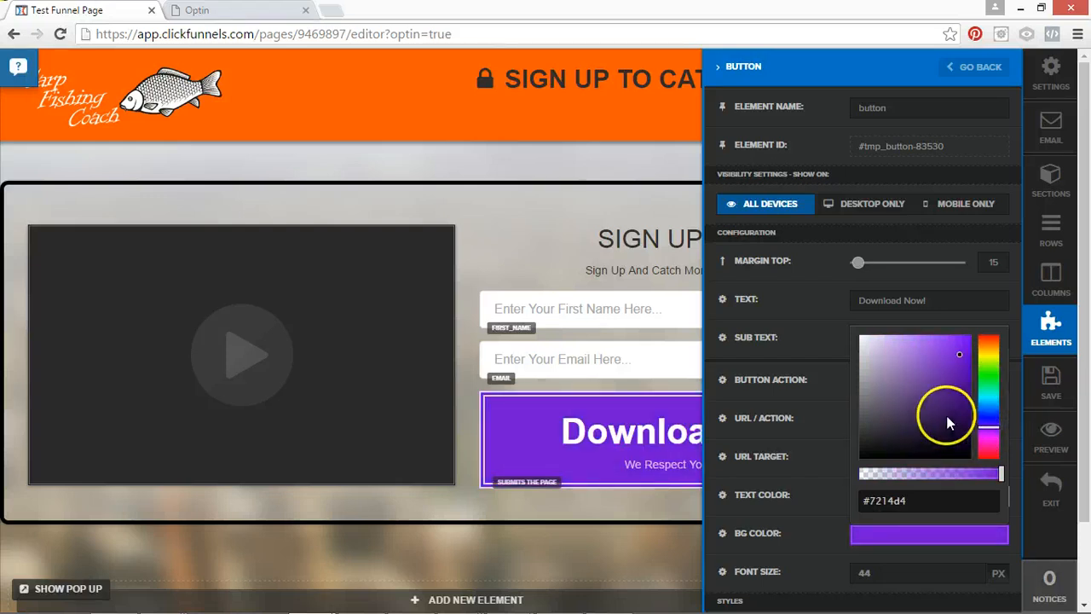
left_click_drag(994, 354, 981, 348)
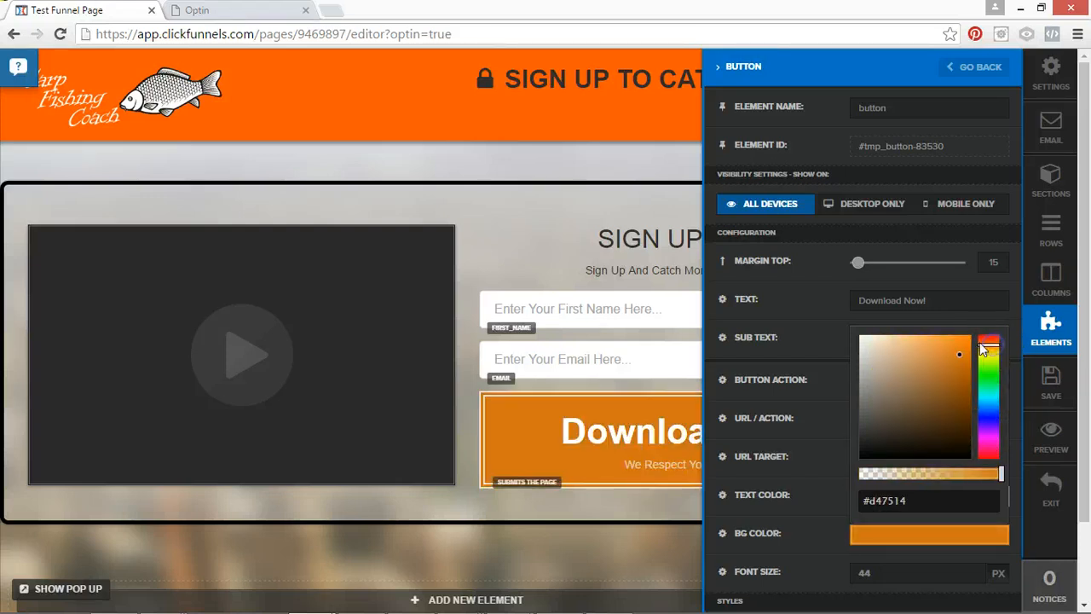
left_click(963, 391)
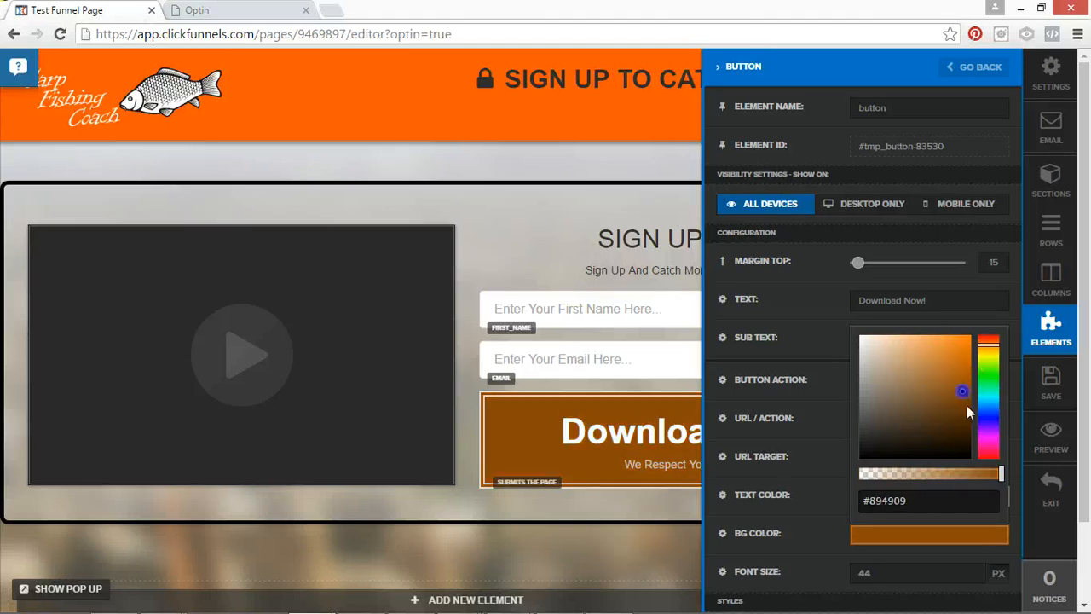
left_click(535, 230)
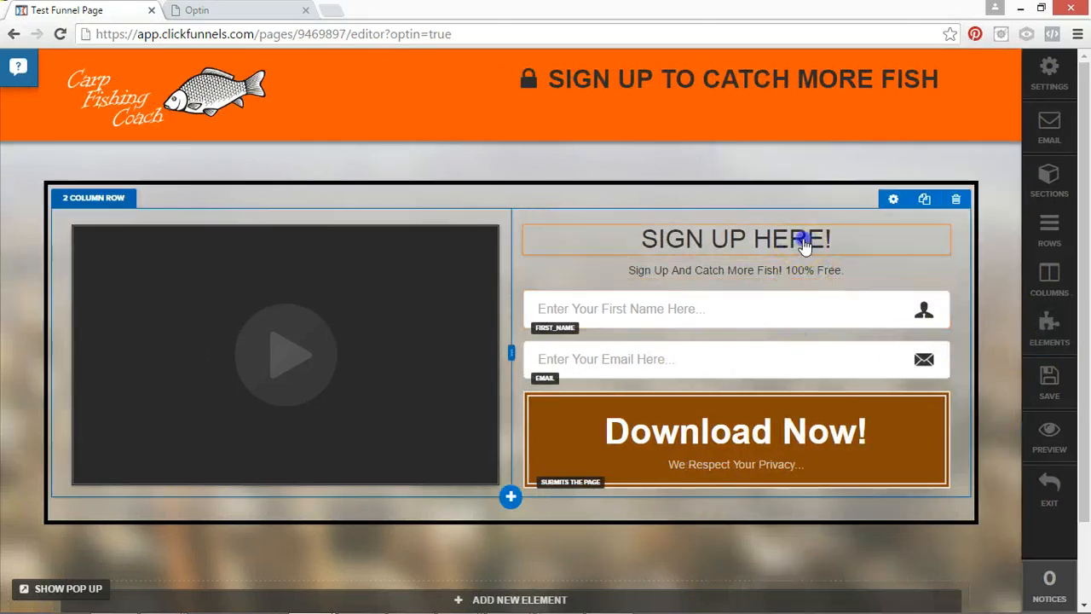
Increase the "SIGN UP HERE!" headline's font size to 50 px and close its settings.
left_click(844, 240)
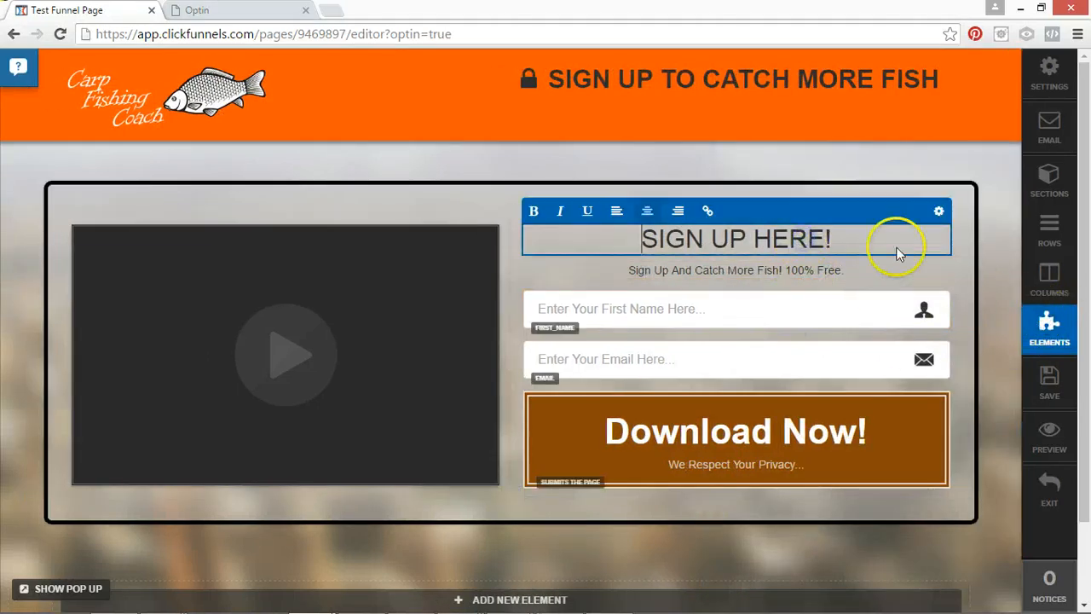
left_click(1071, 339)
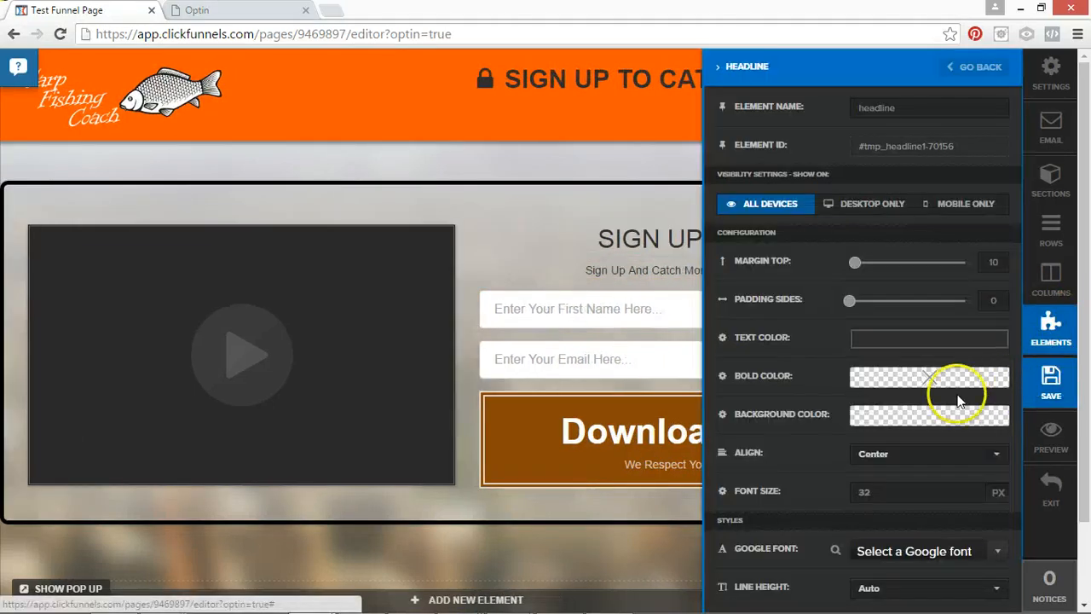
left_click(970, 489)
left_click(970, 489)
left_click(971, 489)
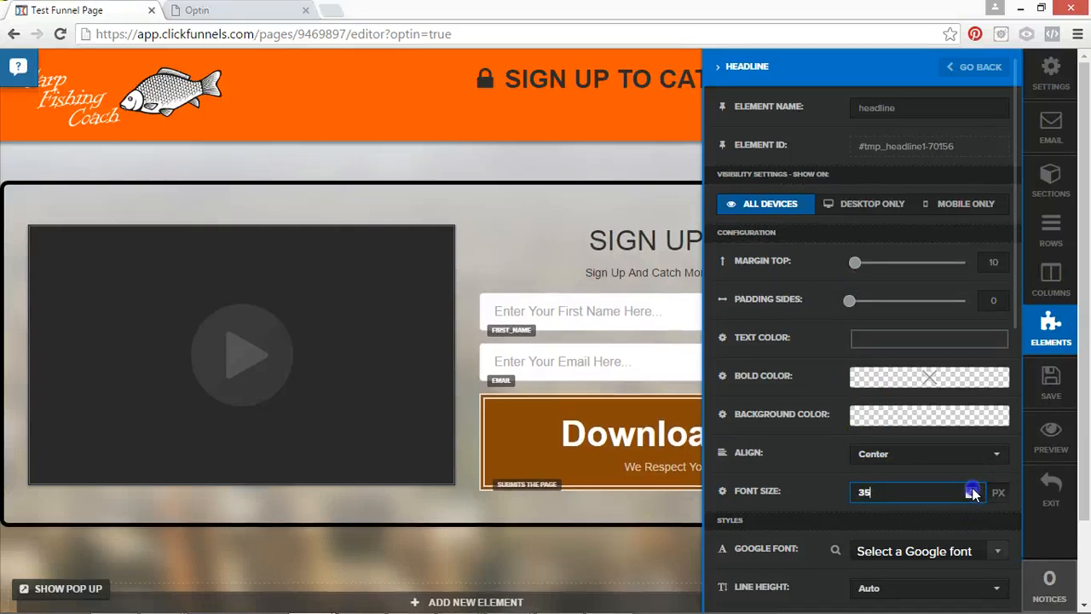
left_click(972, 488)
left_click(972, 488)
left_click(970, 489)
left_click(971, 489)
left_click(969, 489)
left_click(969, 489)
left_click(969, 489)
left_click(969, 489)
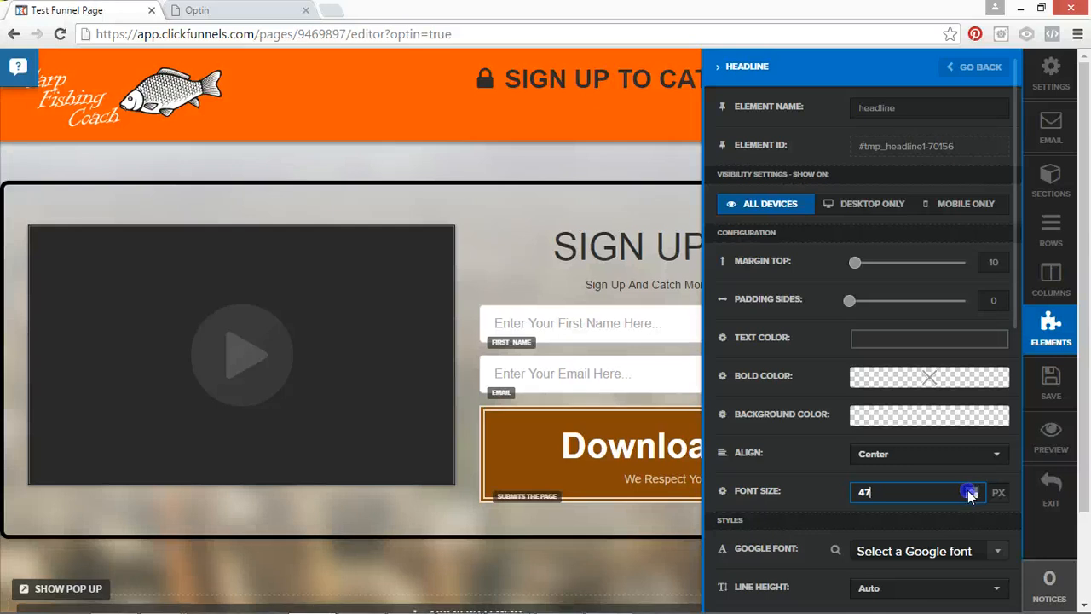
left_click(970, 489)
left_click(970, 489)
left_click(970, 489)
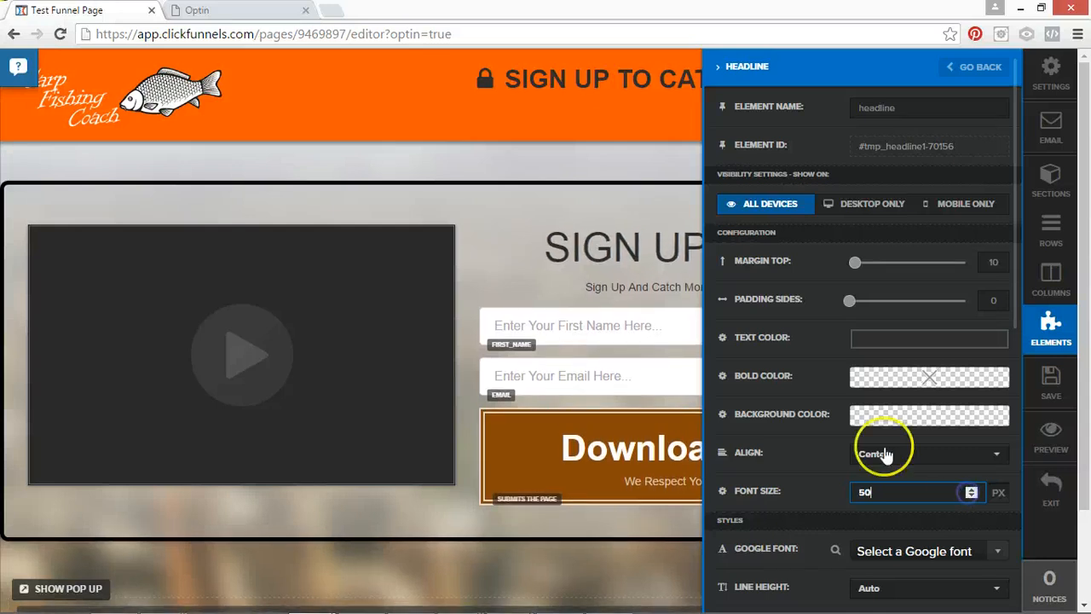
left_click(512, 211)
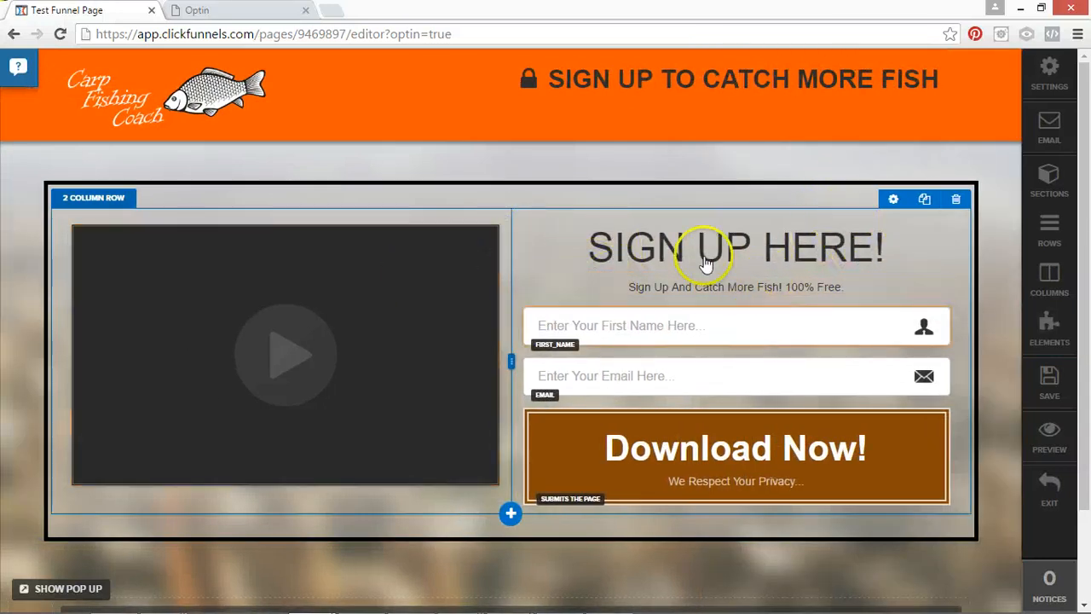
Set the top margin of the text under the "SIGN UP HERE!" headline to 0 and widen the video column.
left_click(878, 294)
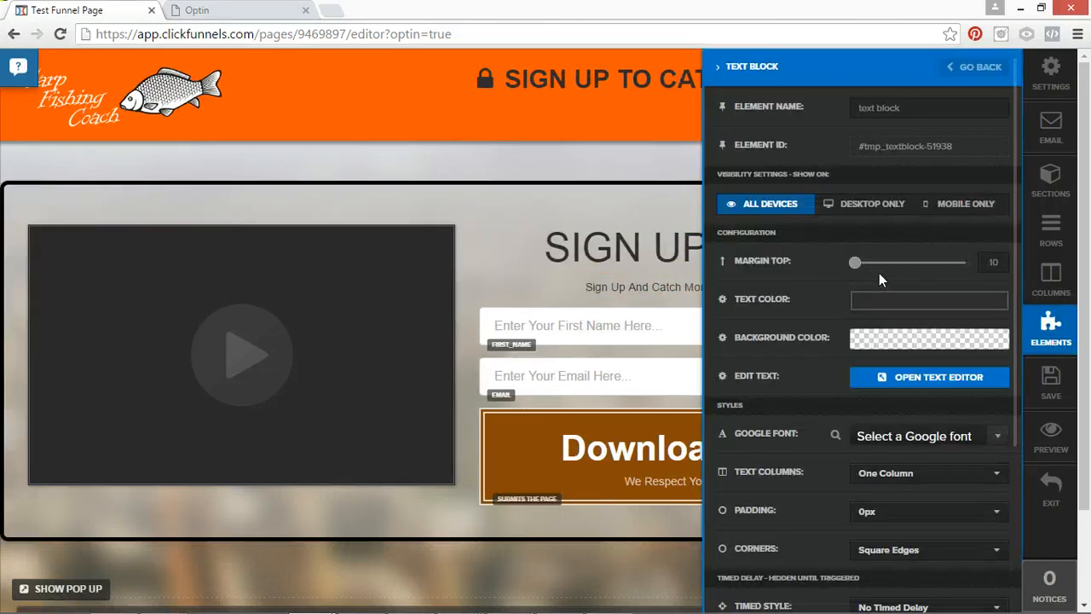
left_click(521, 206)
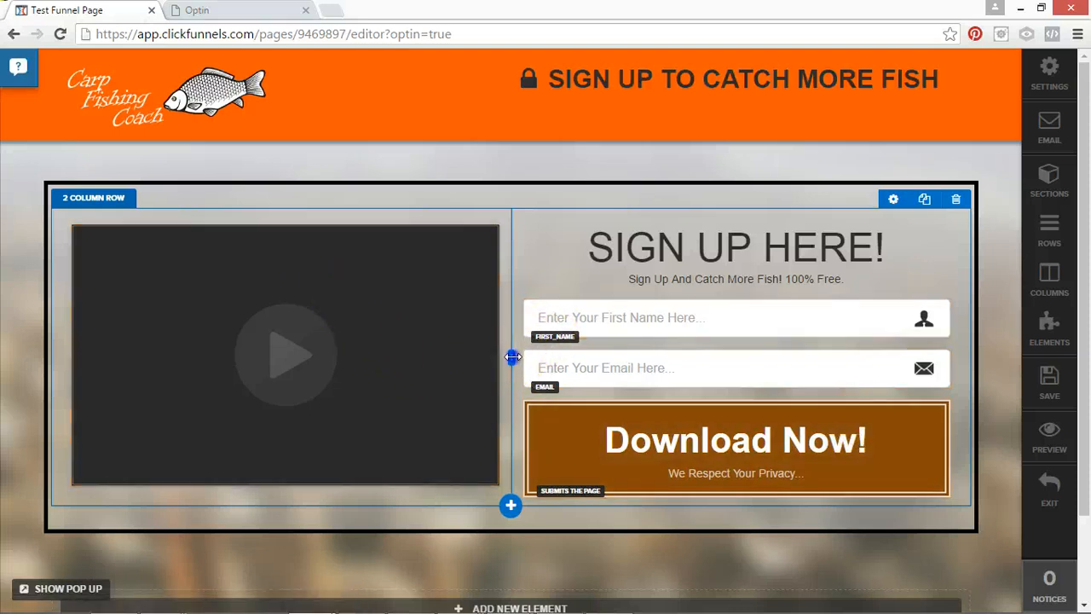
left_click_drag(555, 352, 638, 348)
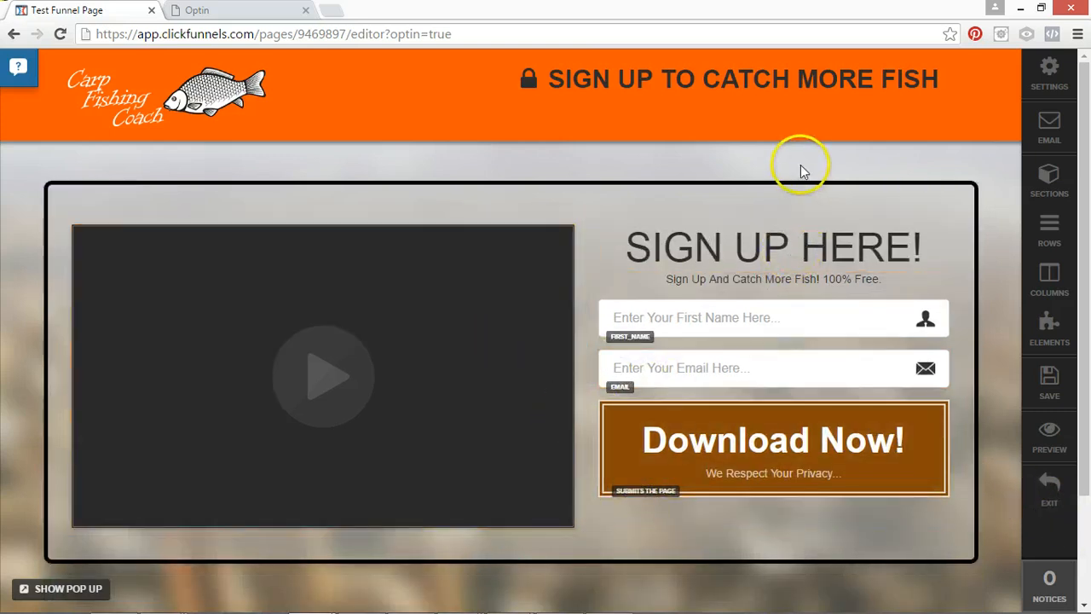
Make the whole "SIGN UP HERE!" headline bold and underlined.
left_click(861, 259)
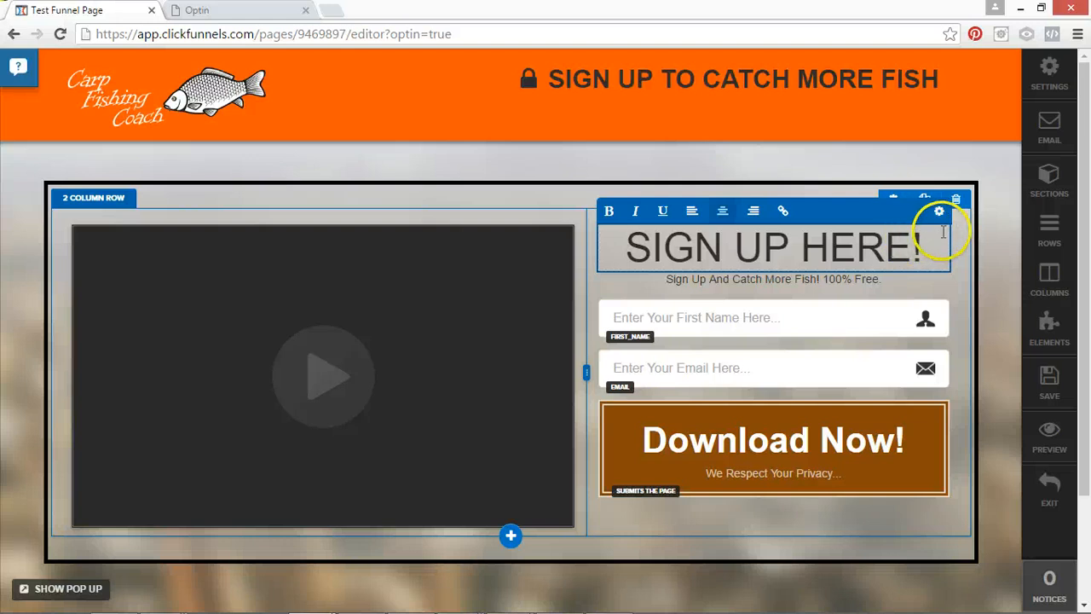
left_click_drag(943, 232, 611, 246)
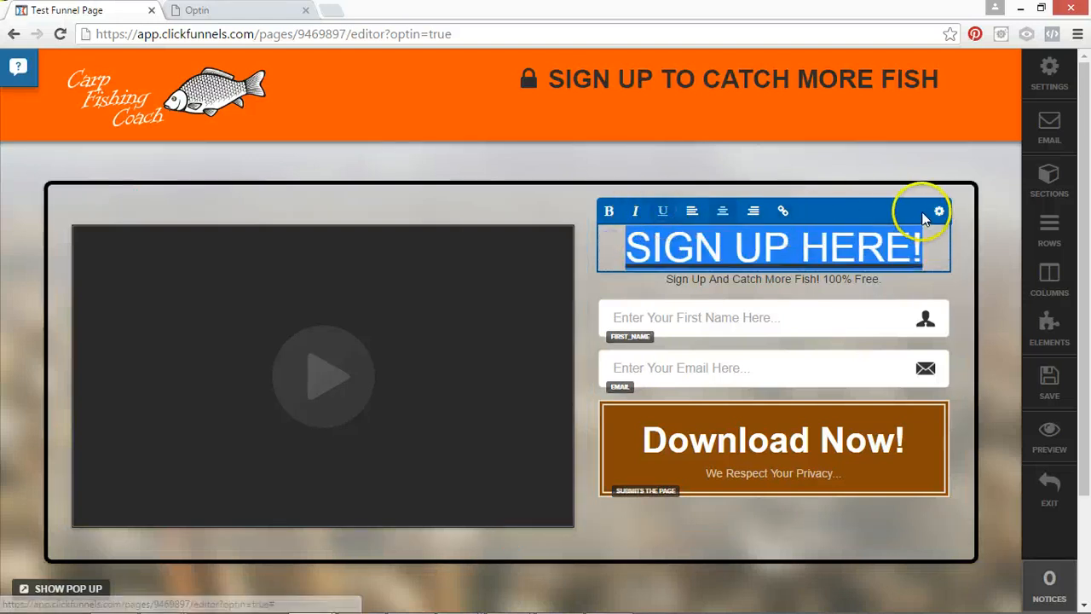
left_click(608, 210)
left_click(533, 183)
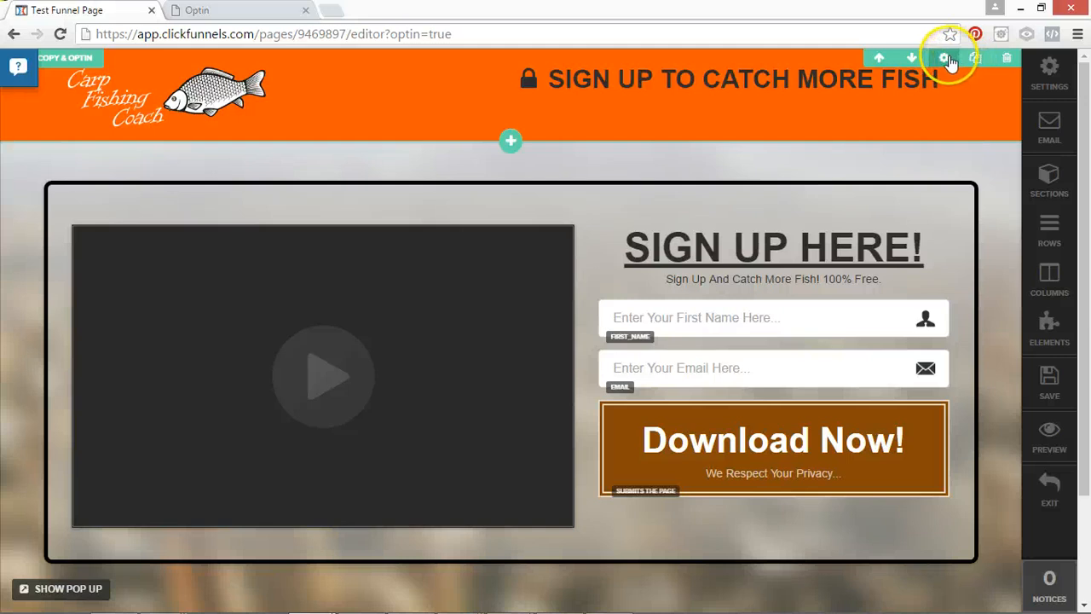
Change the header section's background color to the dark green #0b7508 and save the page.
left_click(943, 57)
left_click(937, 302)
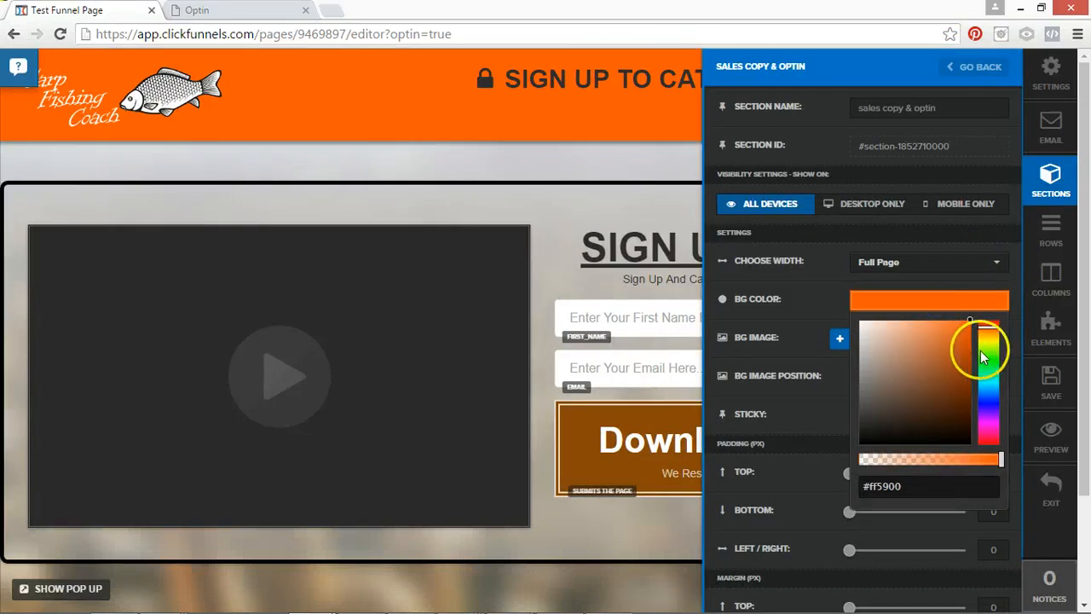
mouse_move(980, 350)
left_mouse_down()
mouse_move(989, 342)
mouse_move(907, 433)
left_mouse_up()
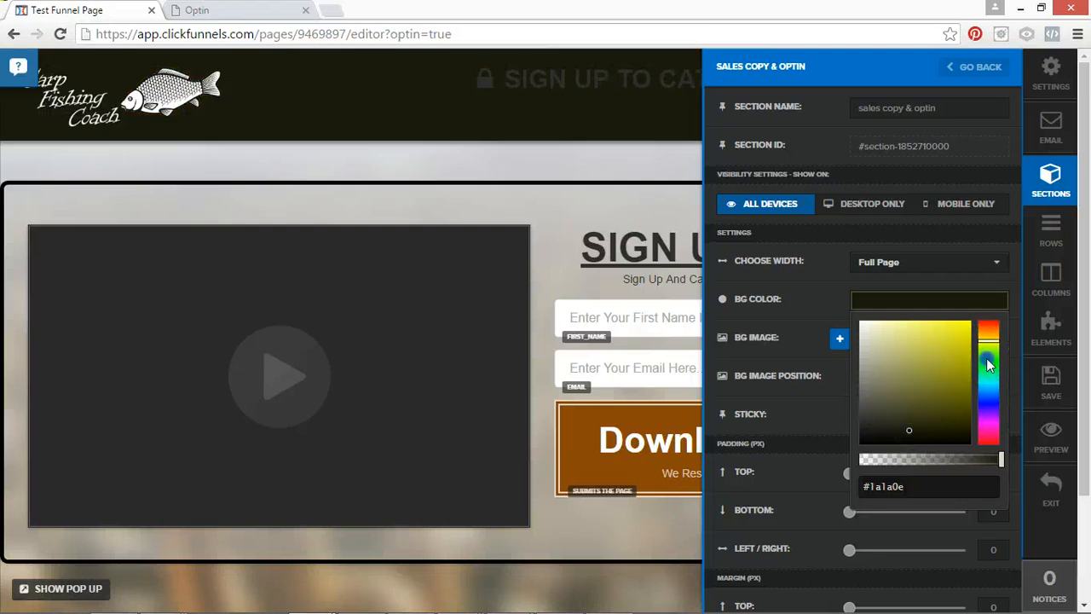
left_click(987, 363)
left_click(942, 364)
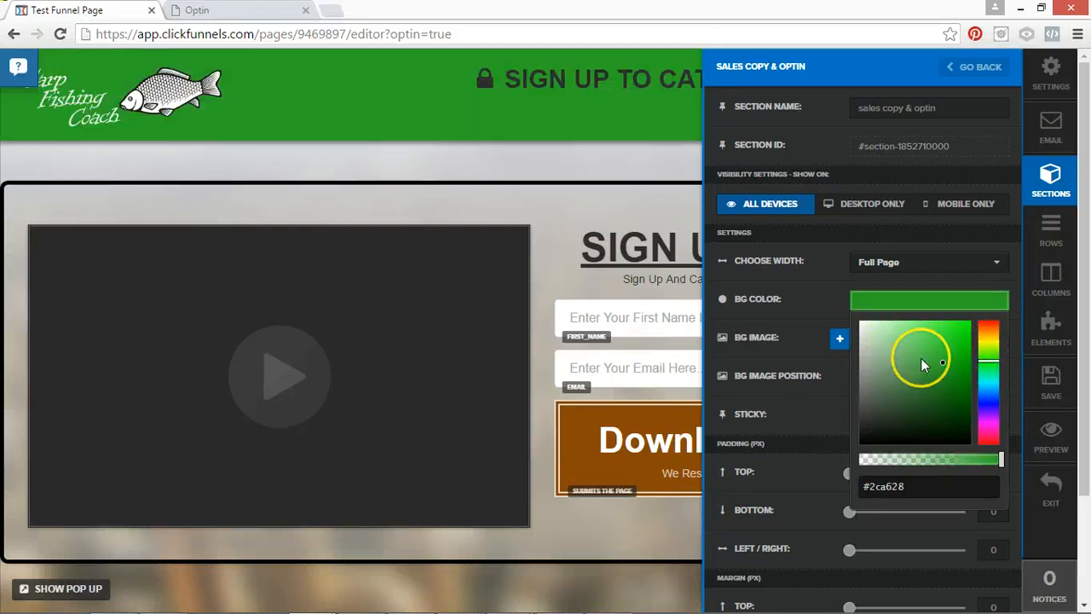
left_click_drag(962, 375, 962, 394)
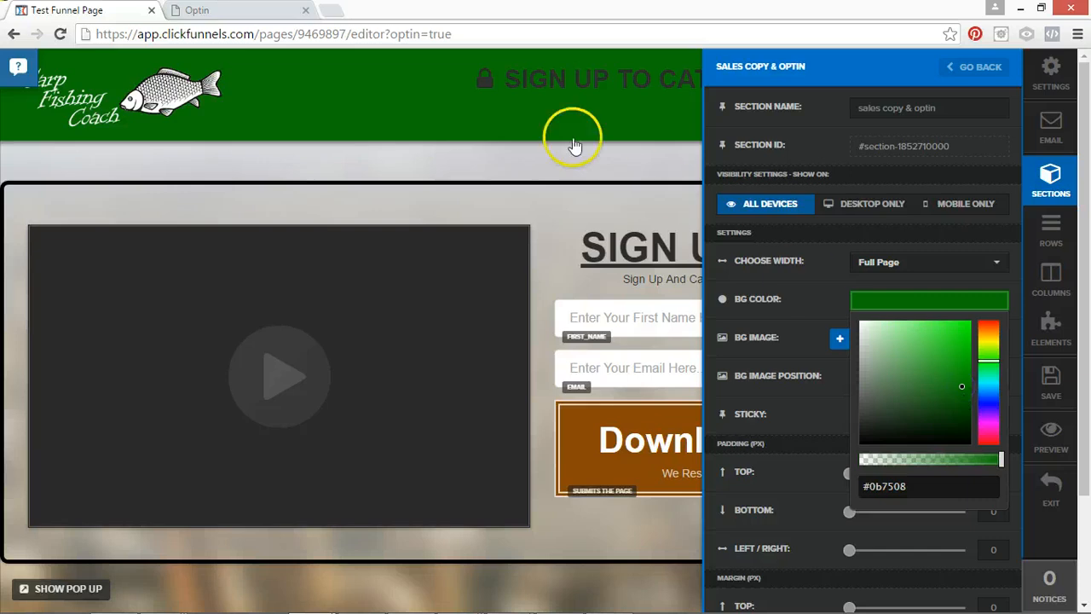
left_click(502, 141)
left_click(1051, 379)
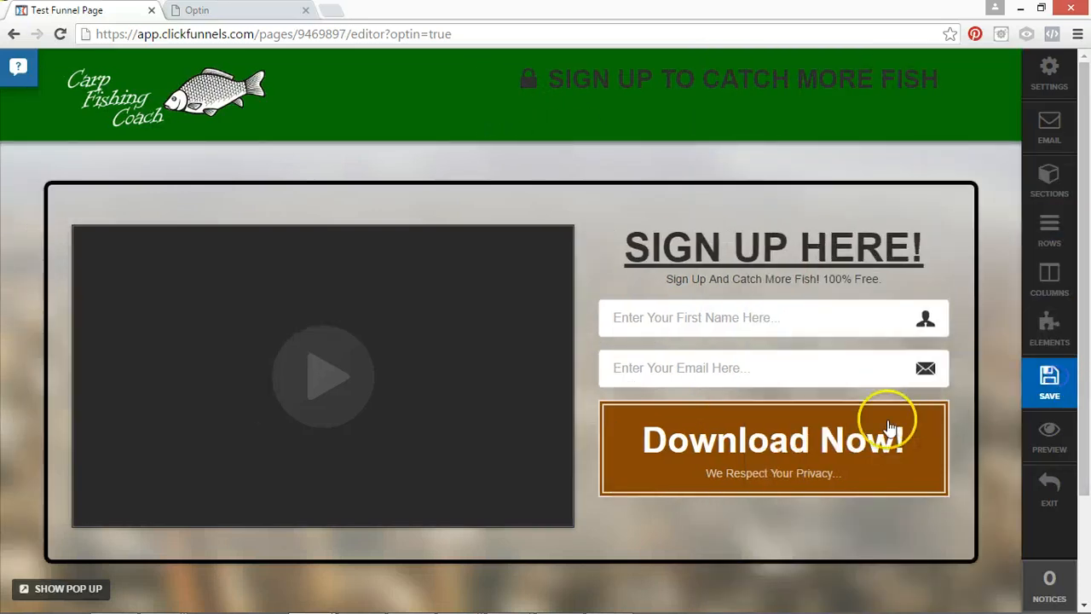
Slightly increase the top margin of the text block under the "SIGN UP HERE!" headline and close its settings.
scroll(1081, 467, "down", 3)
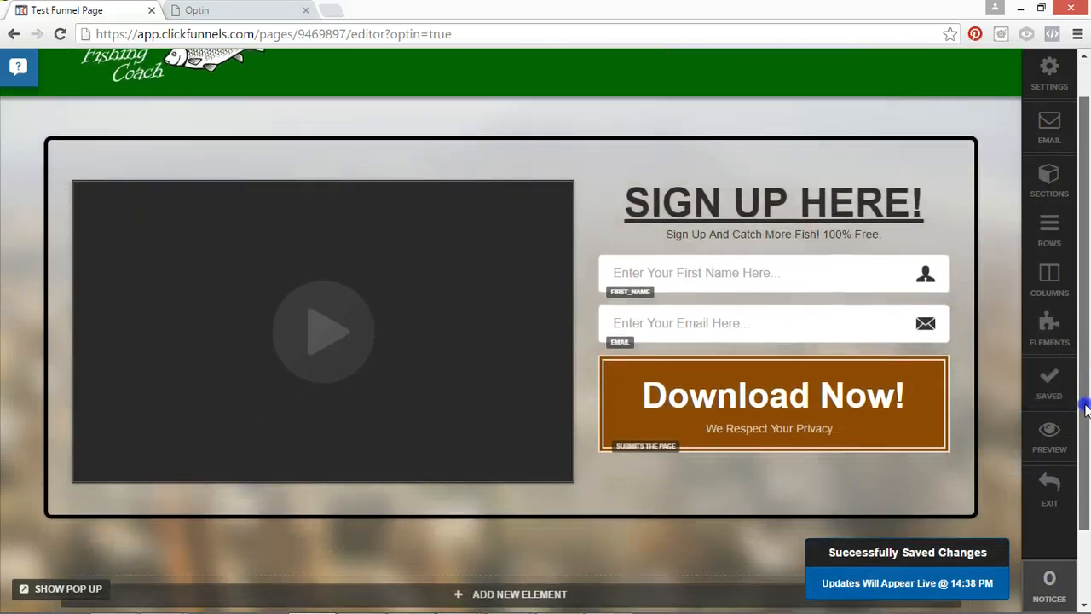
scroll(1079, 469, "up", 3)
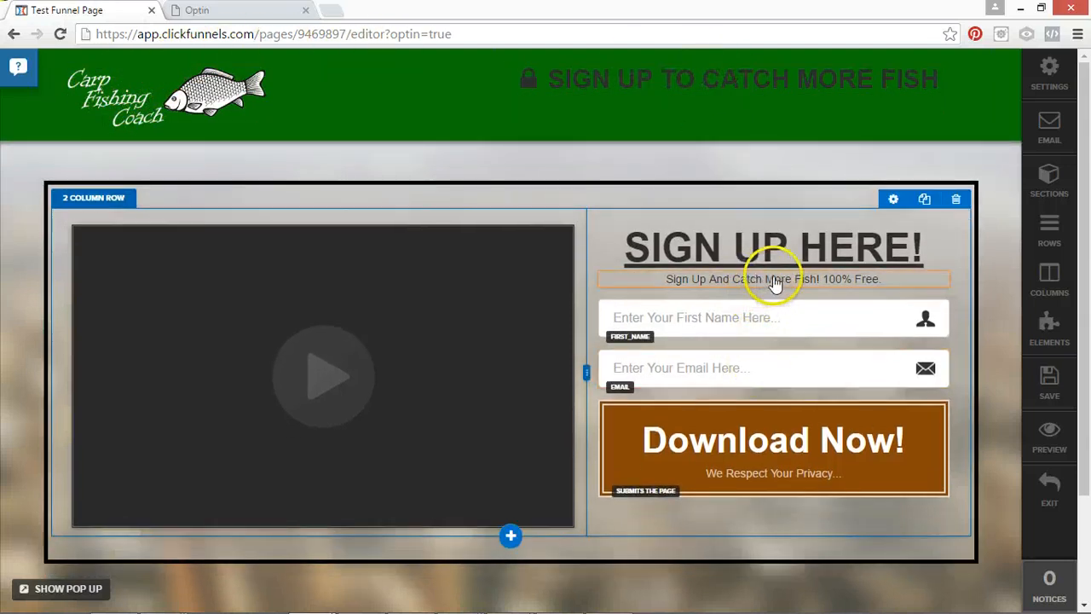
left_click(883, 264)
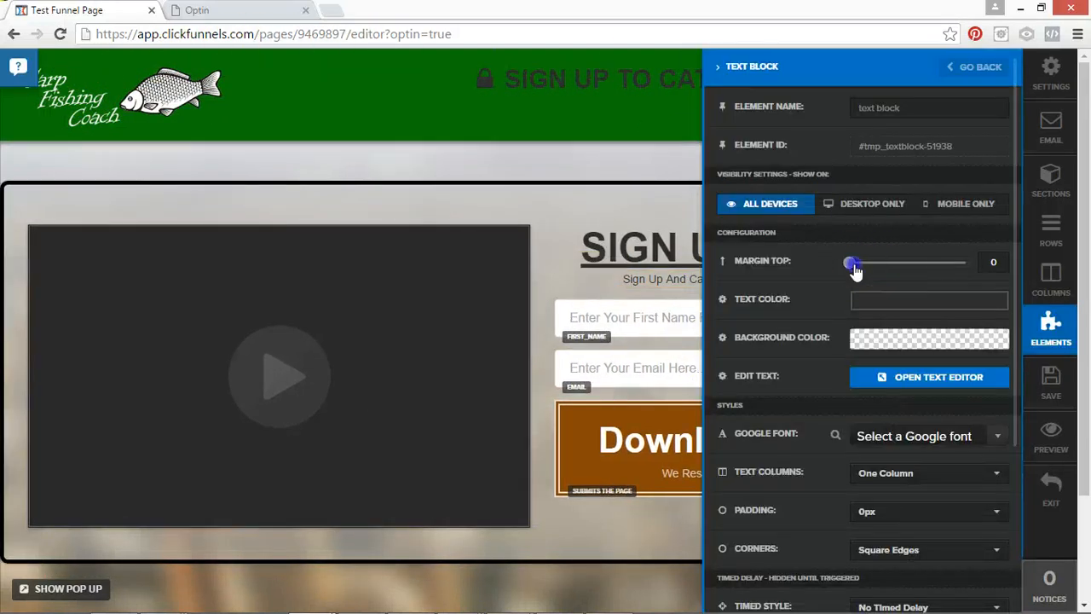
left_click(605, 199)
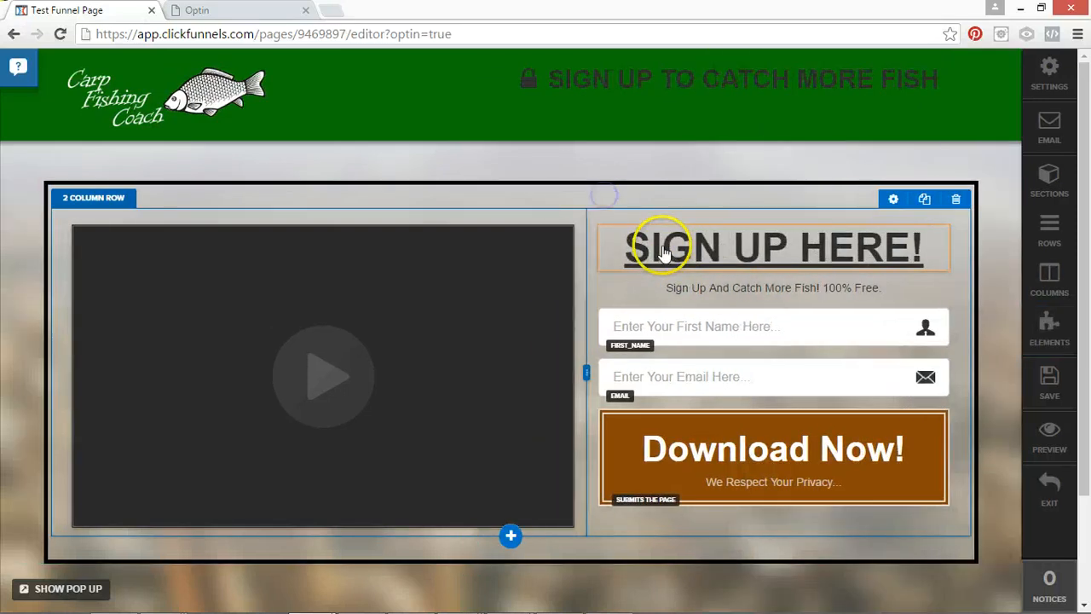
Set the text color of the header's "SIGN UP TO CATCH MORE FISH" headline to the off-white #f7e5e5 and save the page.
scroll(1082, 378, "down", 2)
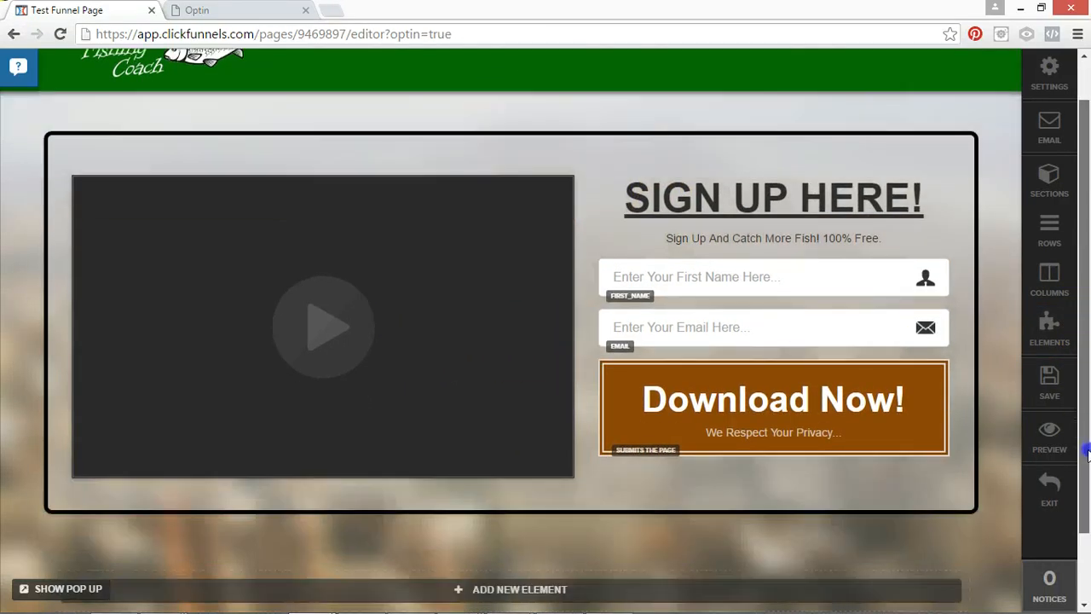
scroll(1087, 375, "up", 2)
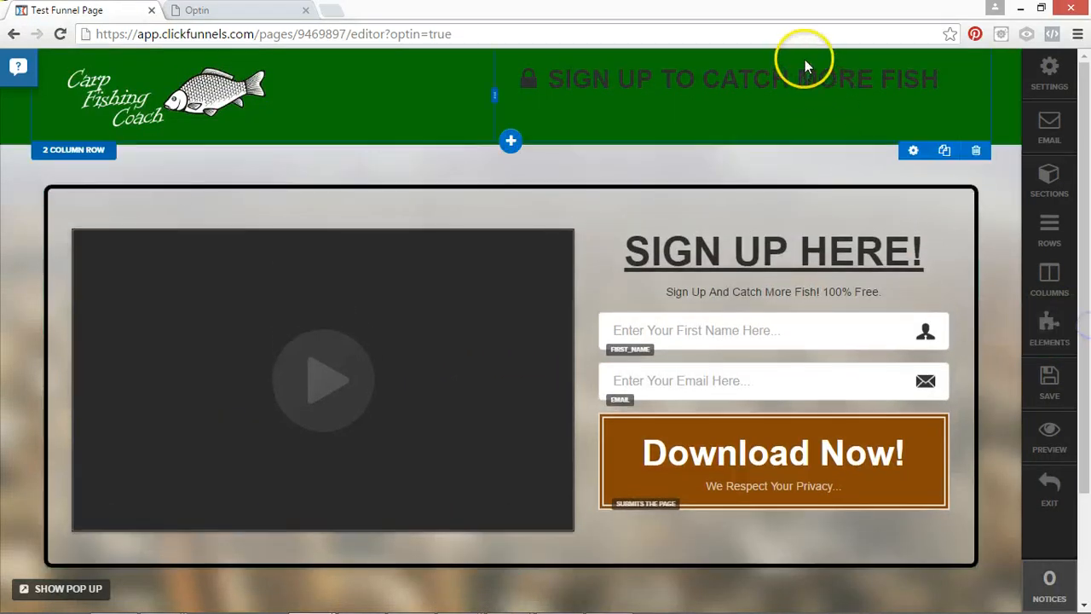
left_click(803, 72)
left_click_drag(948, 81, 533, 81)
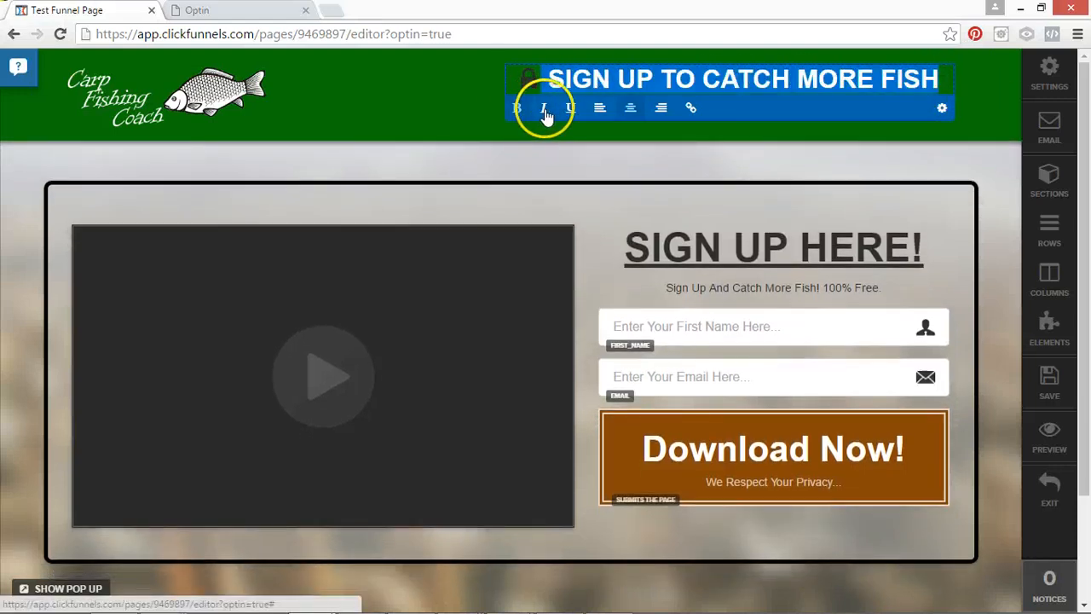
left_click(940, 108)
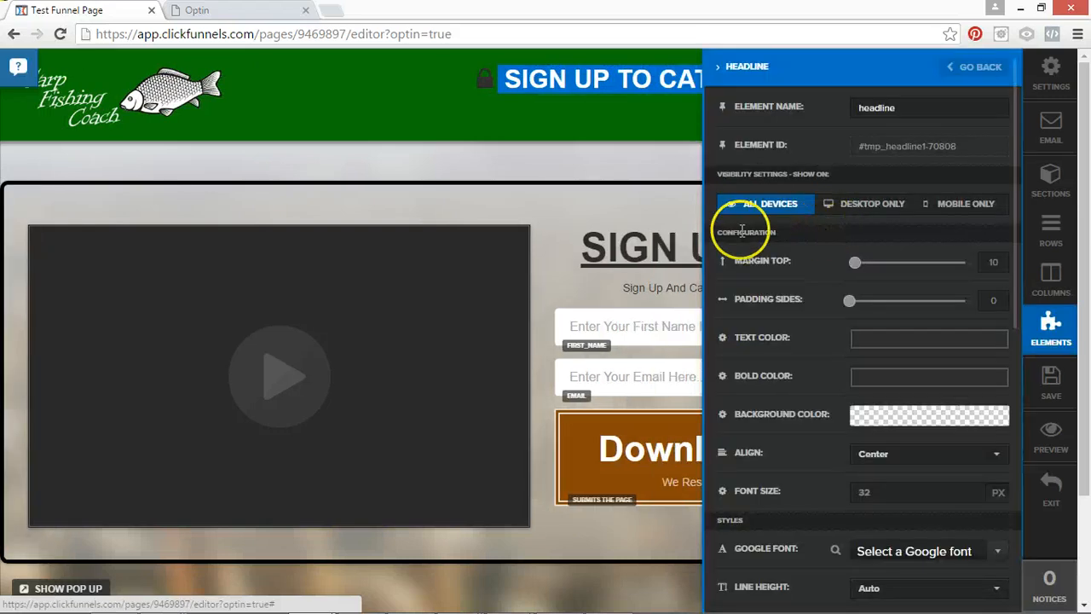
left_click(878, 337)
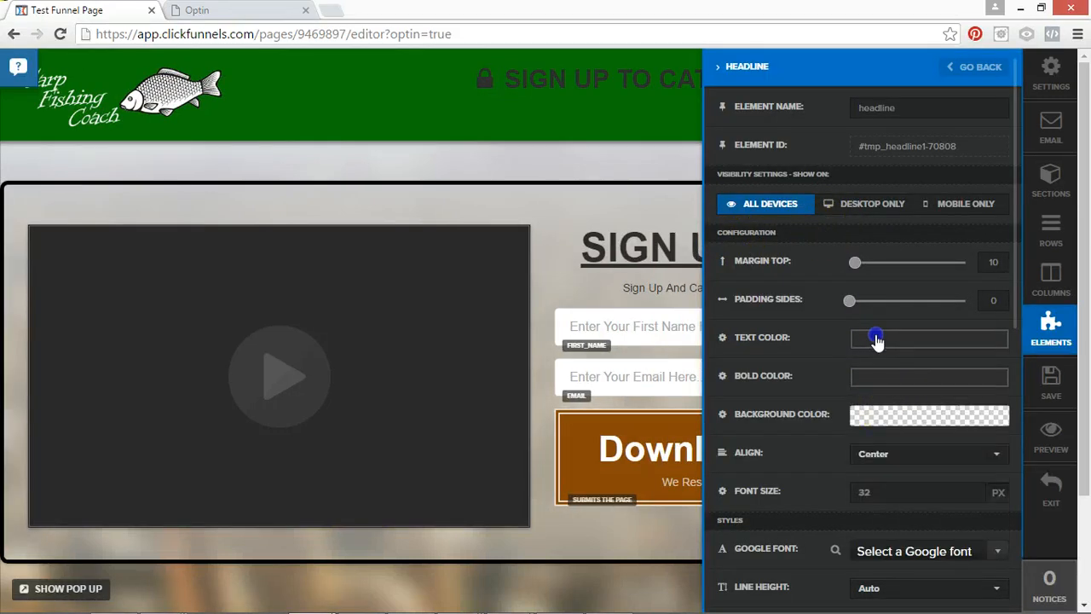
left_click_drag(883, 364, 866, 366)
left_click(519, 151)
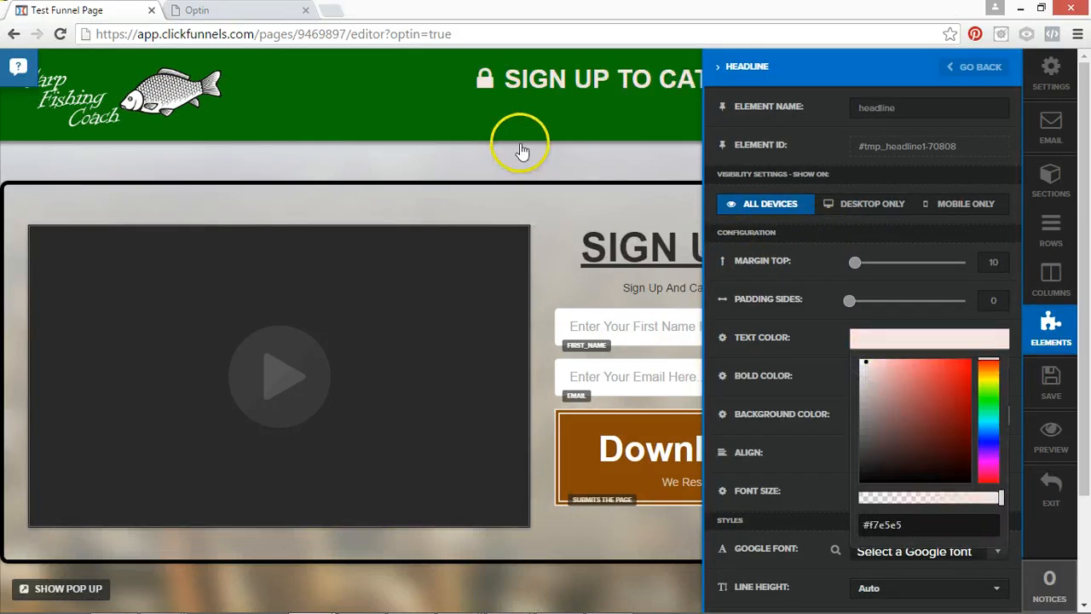
left_click(1055, 388)
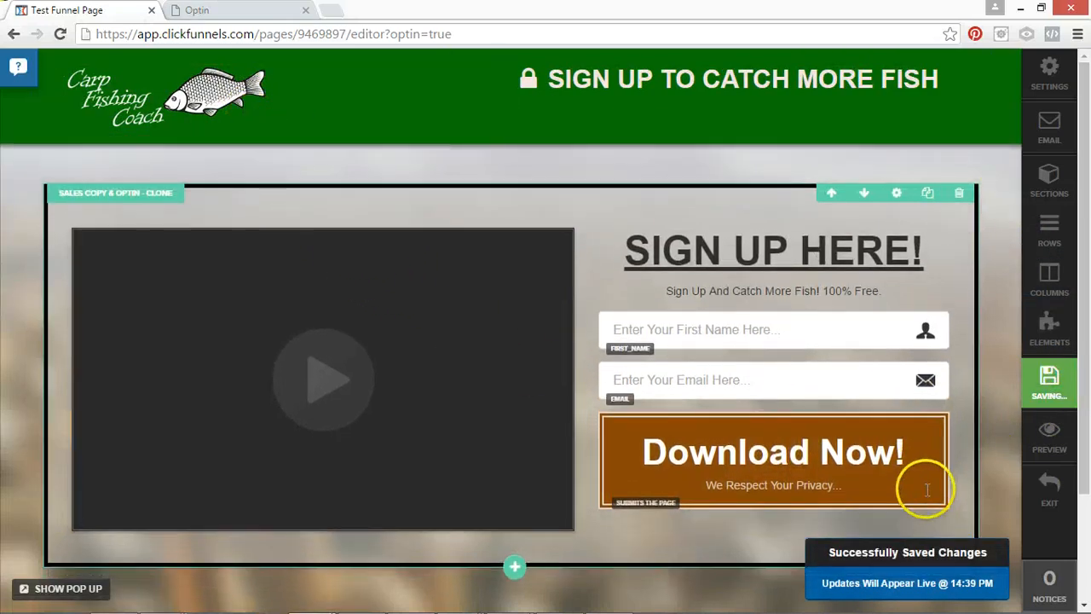
scroll(719, 568, "down", 3)
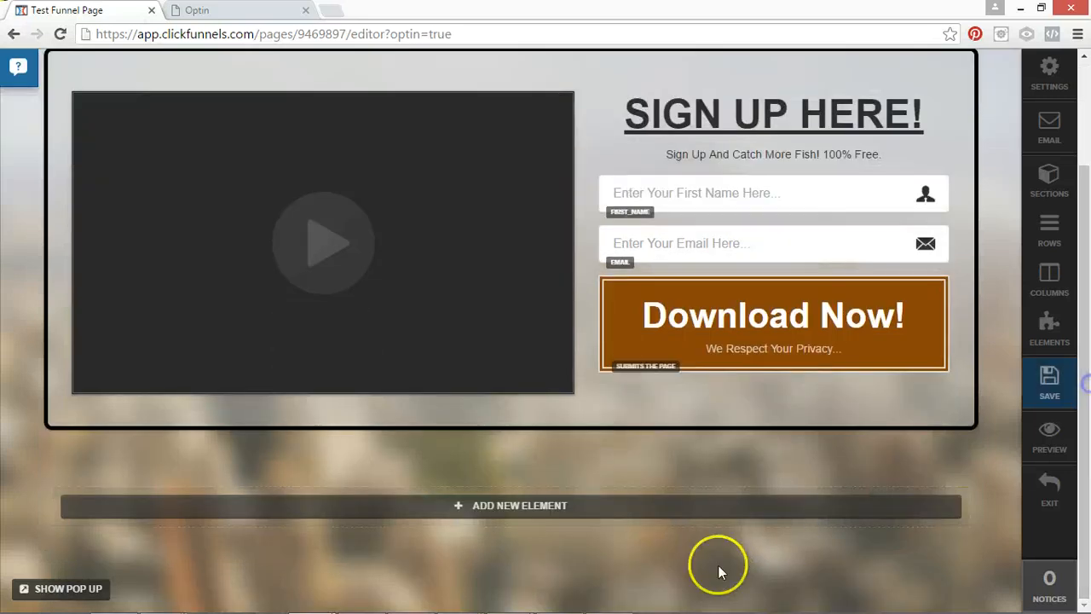
Add a left-aligned headline element below the video and sign-up section with the text "Copyright Catch More Fish".
left_click(577, 504)
left_click(579, 162)
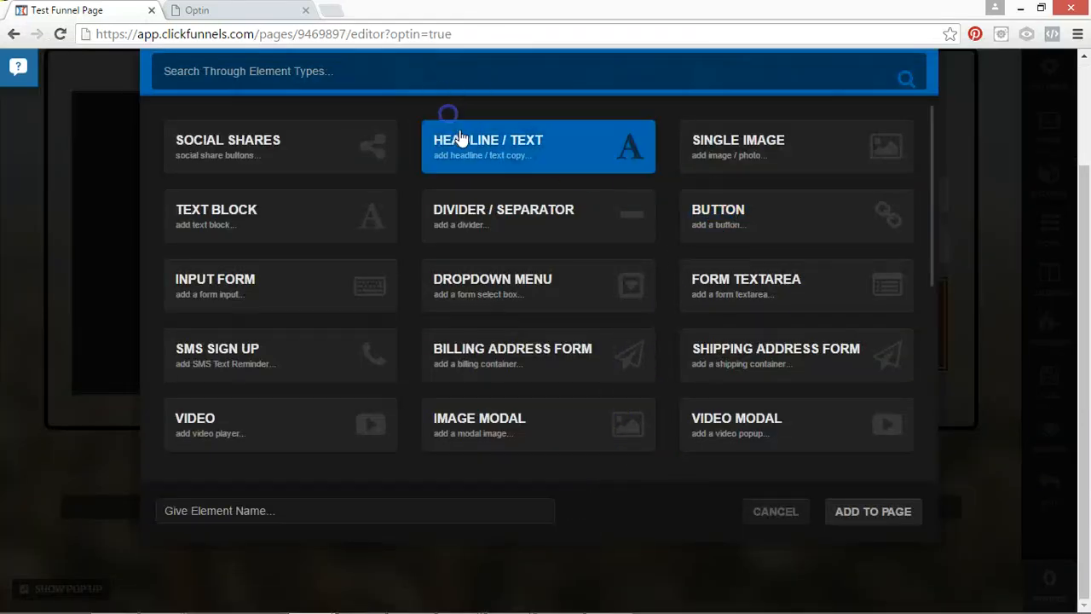
left_click(852, 516)
left_click(467, 514)
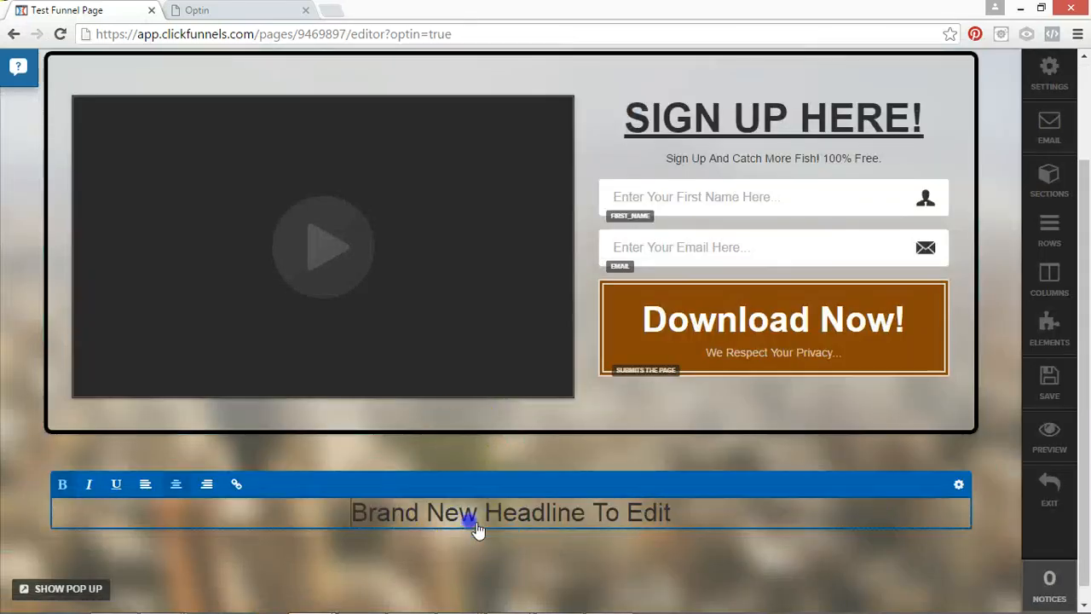
left_click(143, 484)
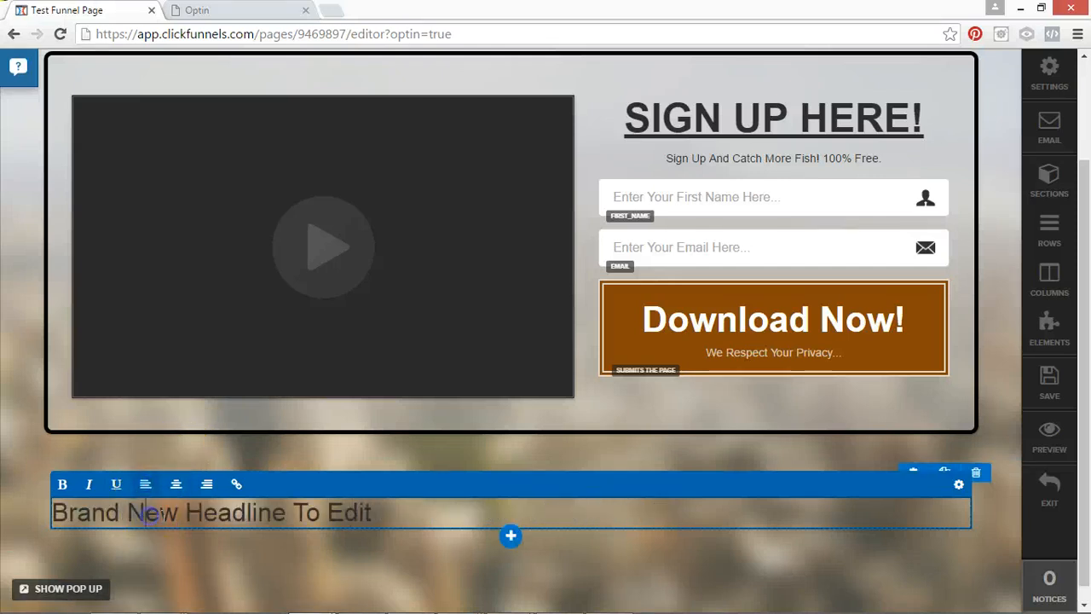
triple_click(160, 514)
type("Copyright Catch More Fish")
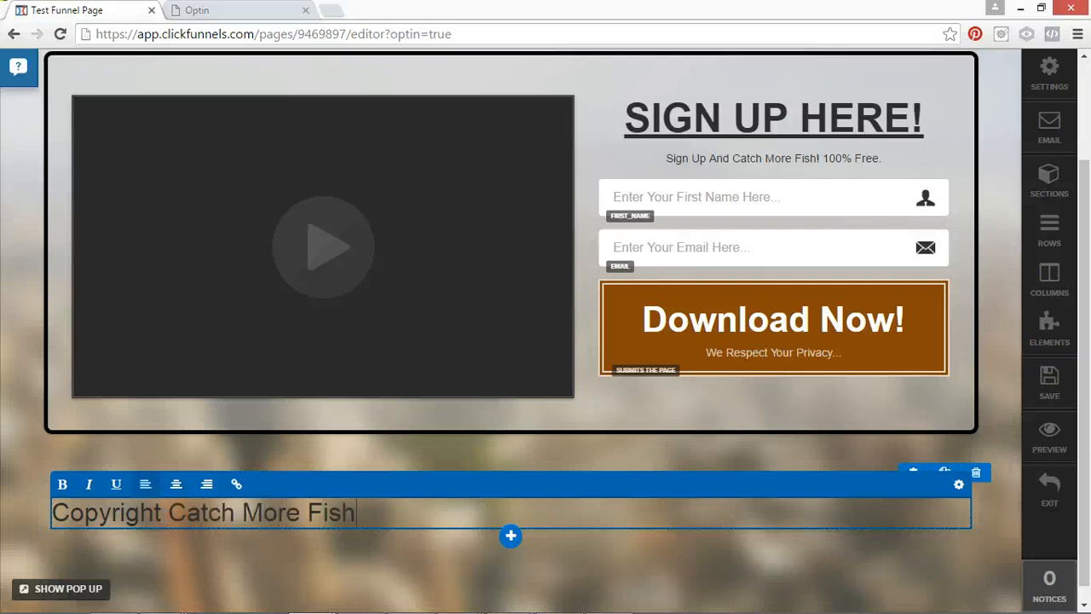
Set the font size of the copyright headline to 15 px and save the page.
triple_click(137, 521)
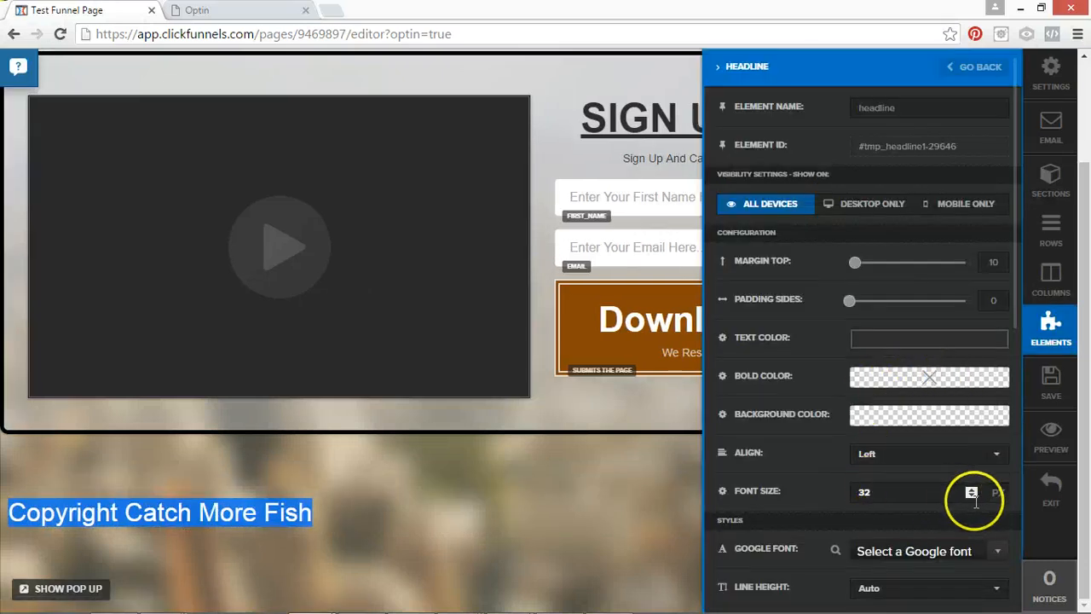
left_click(972, 497)
left_click(972, 497)
left_click(972, 498)
left_click(971, 498)
left_click(972, 498)
left_click(971, 498)
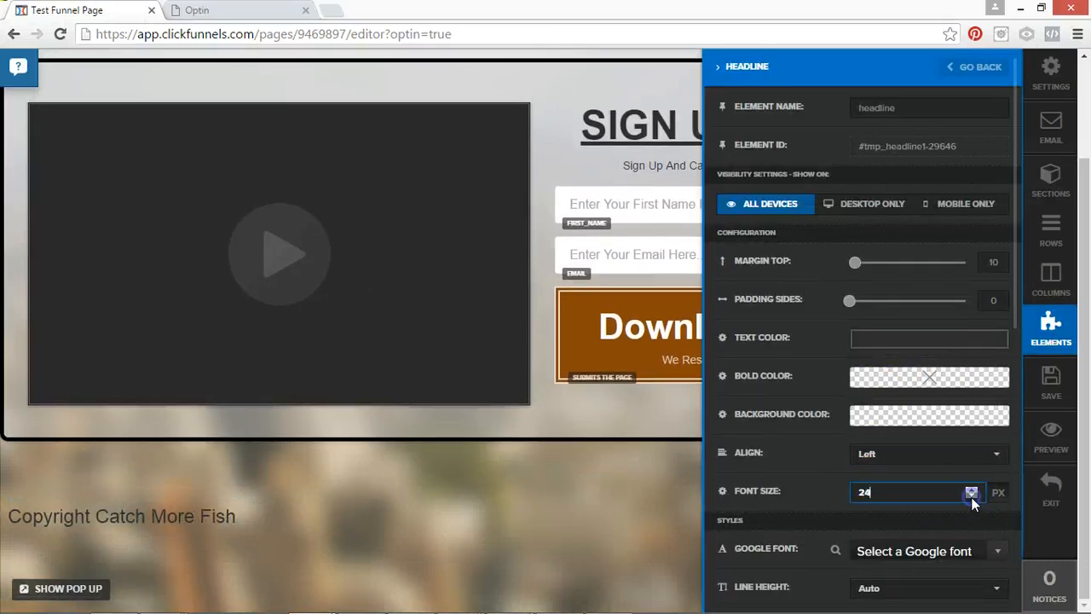
left_click(971, 498)
left_click(971, 498)
left_click(971, 498)
left_click(971, 497)
left_click(972, 498)
left_click(971, 498)
left_click(971, 498)
left_click(972, 498)
left_click(972, 498)
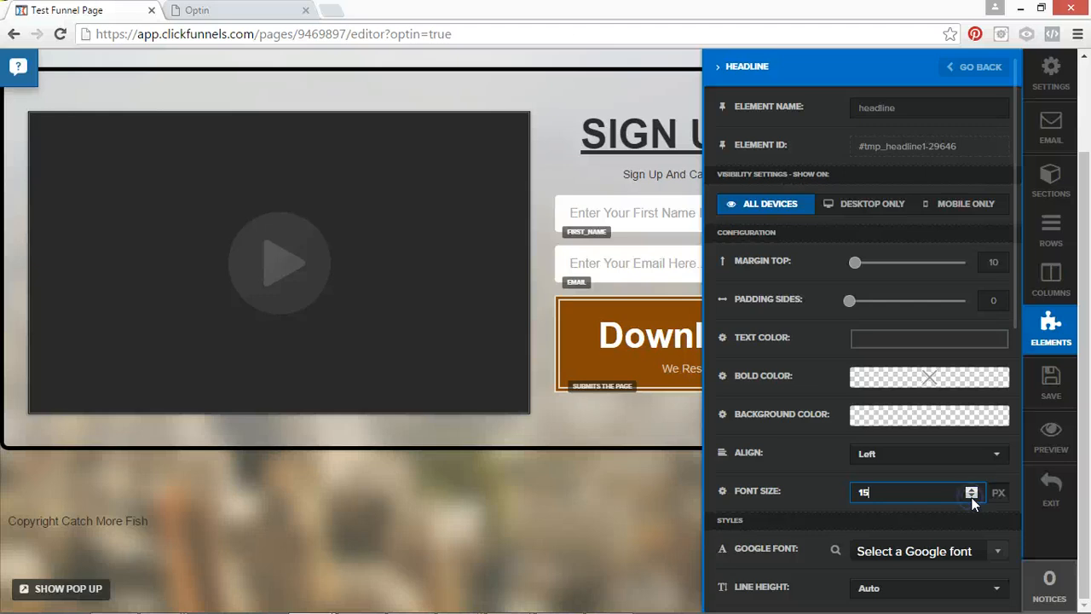
left_click(621, 502)
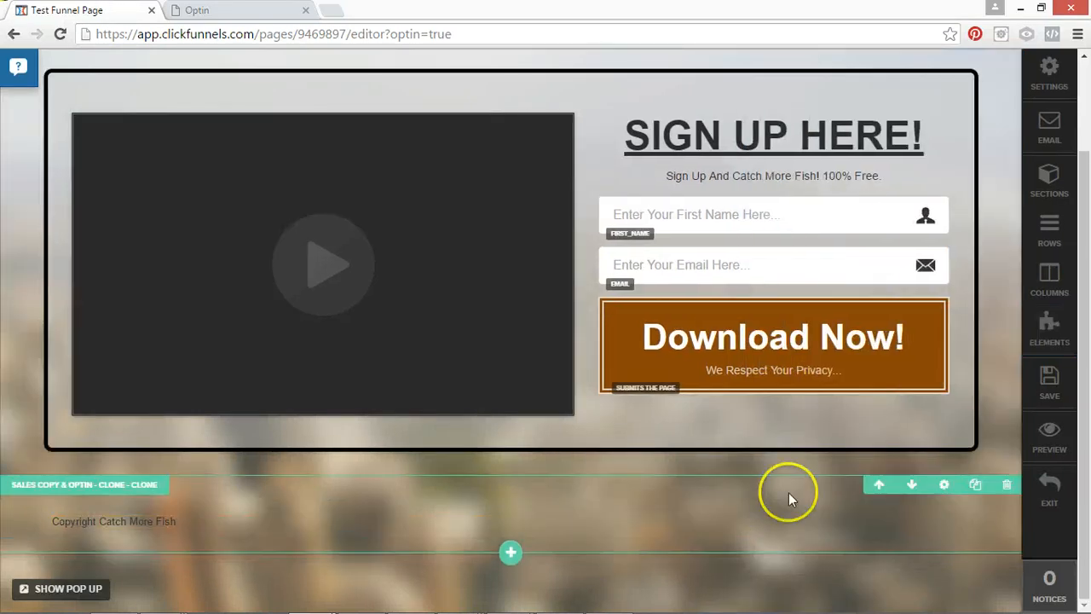
left_click(1049, 385)
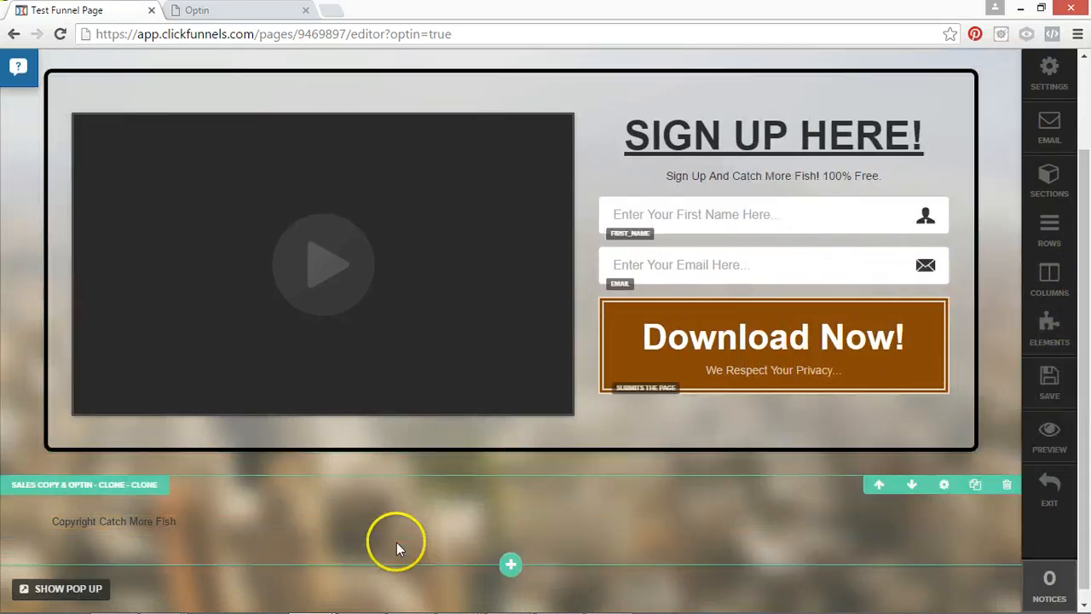
Center the "Copyright Catch More Fish" line and save the page.
left_click(404, 521)
left_click(176, 502)
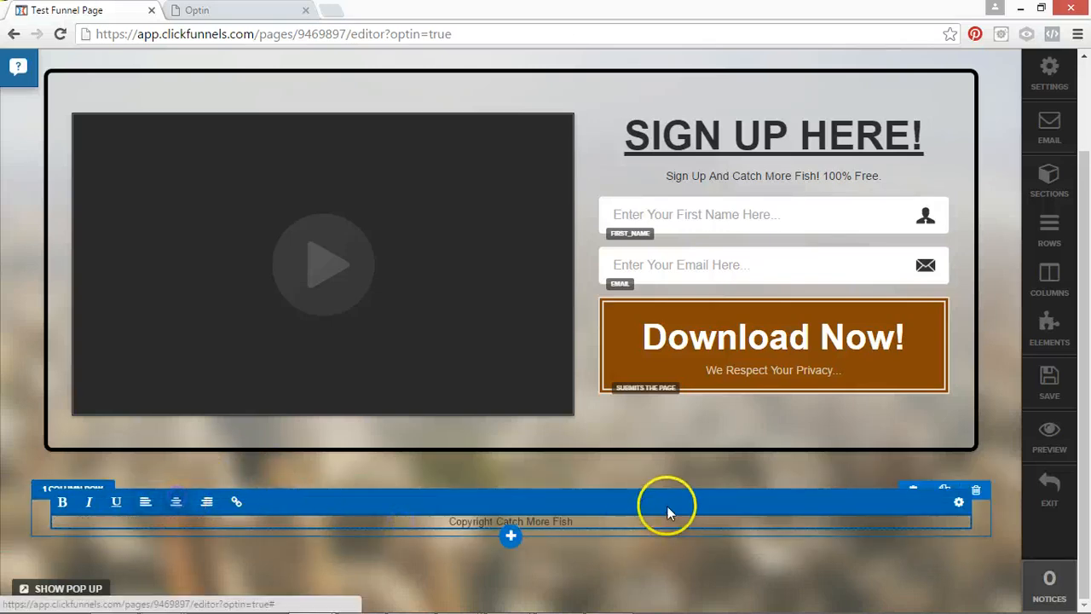
left_click(654, 462)
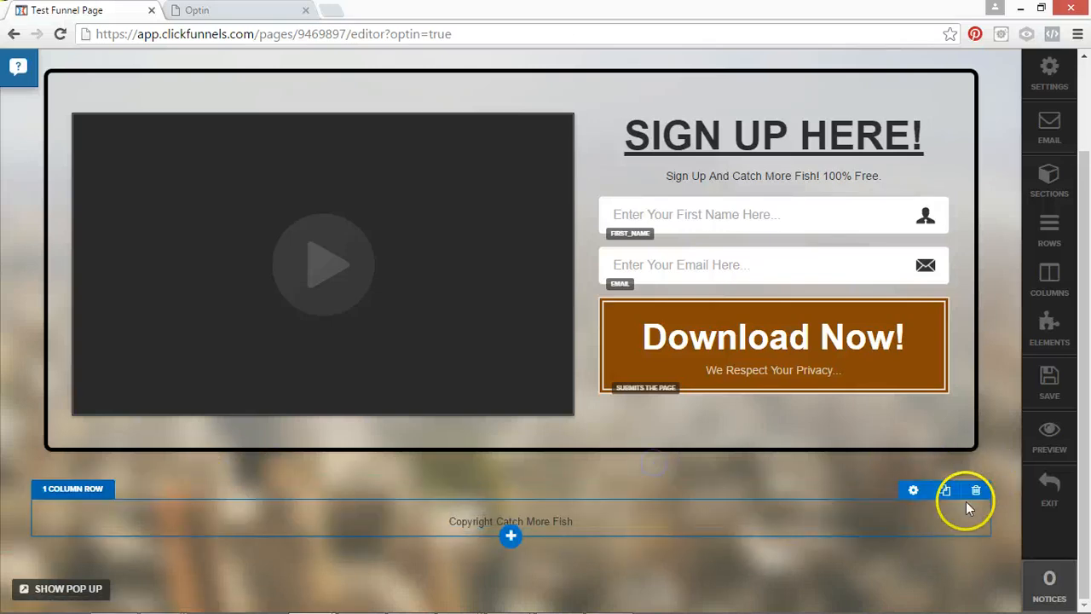
left_click(1060, 395)
Preview the Optin page and check its layout from the header down to the copyright line.
scroll(840, 290, "up", 2)
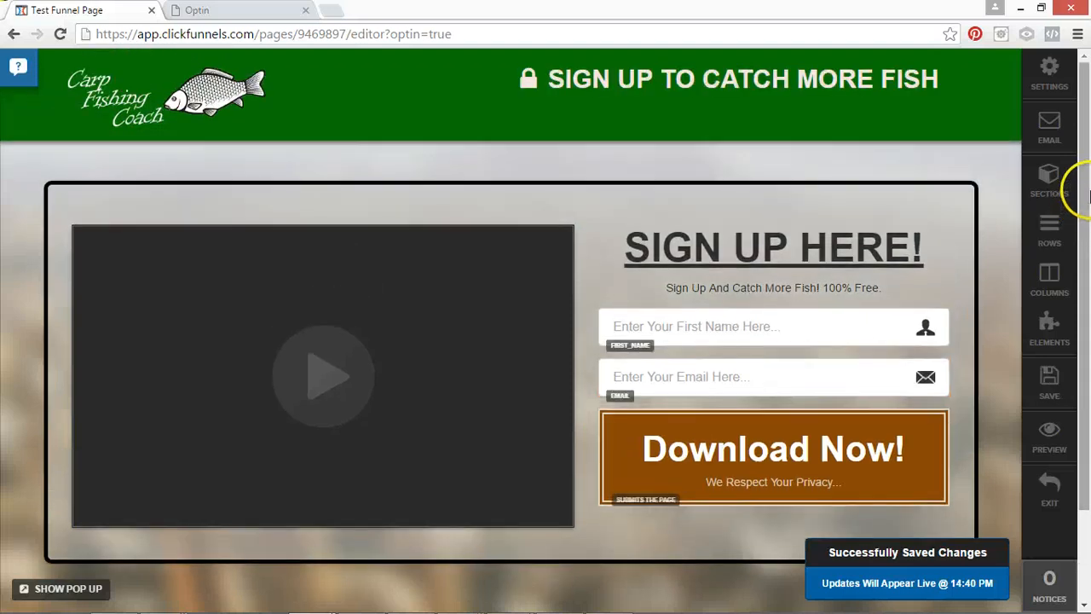
left_click(1053, 433)
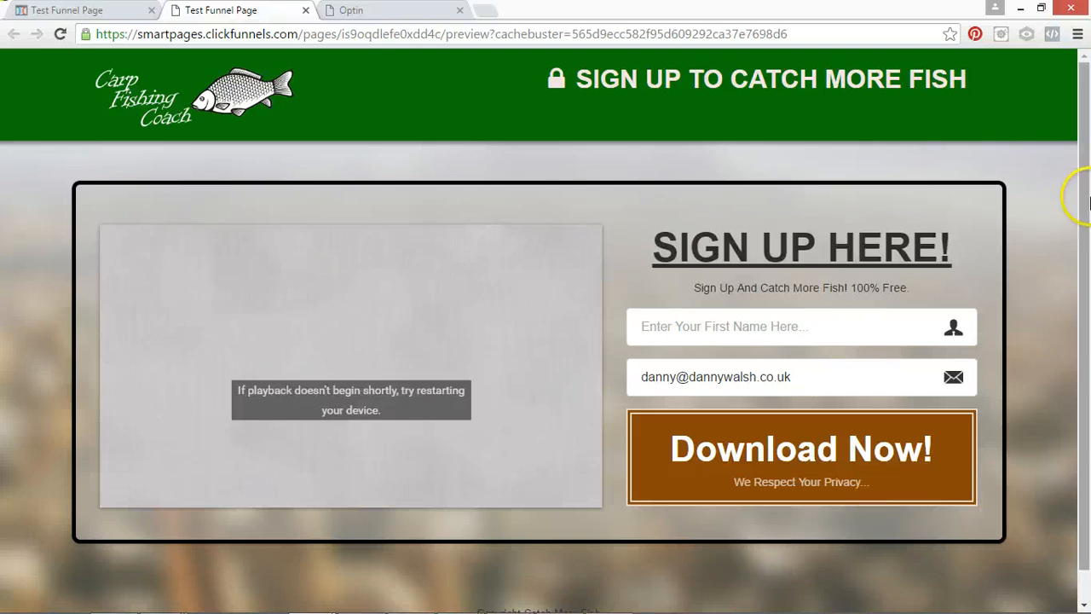
left_click_drag(1087, 280, 1086, 311)
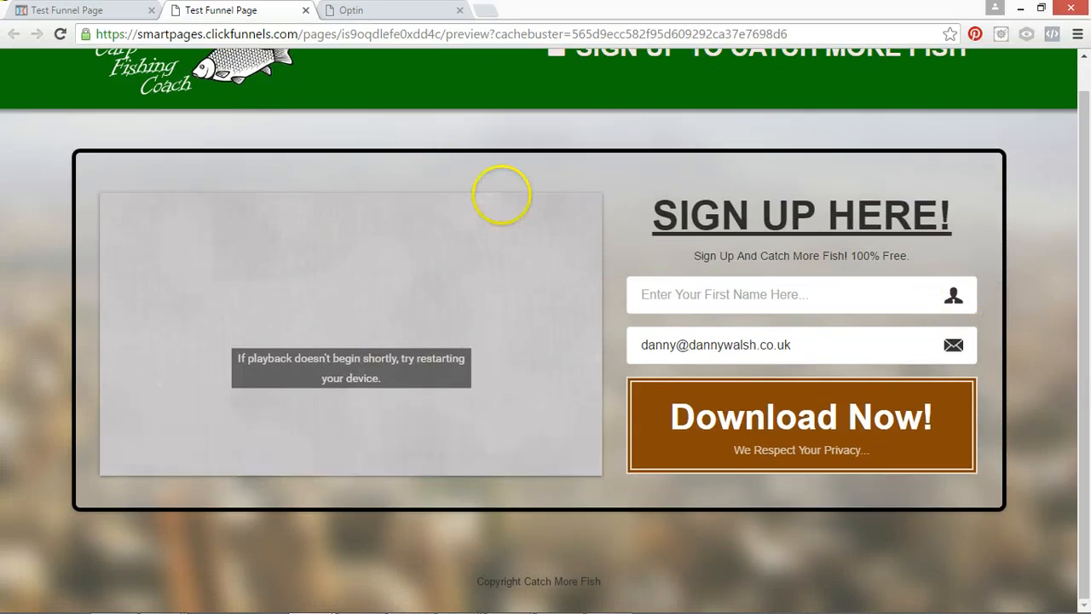
left_click_drag(1088, 199, 1087, 168)
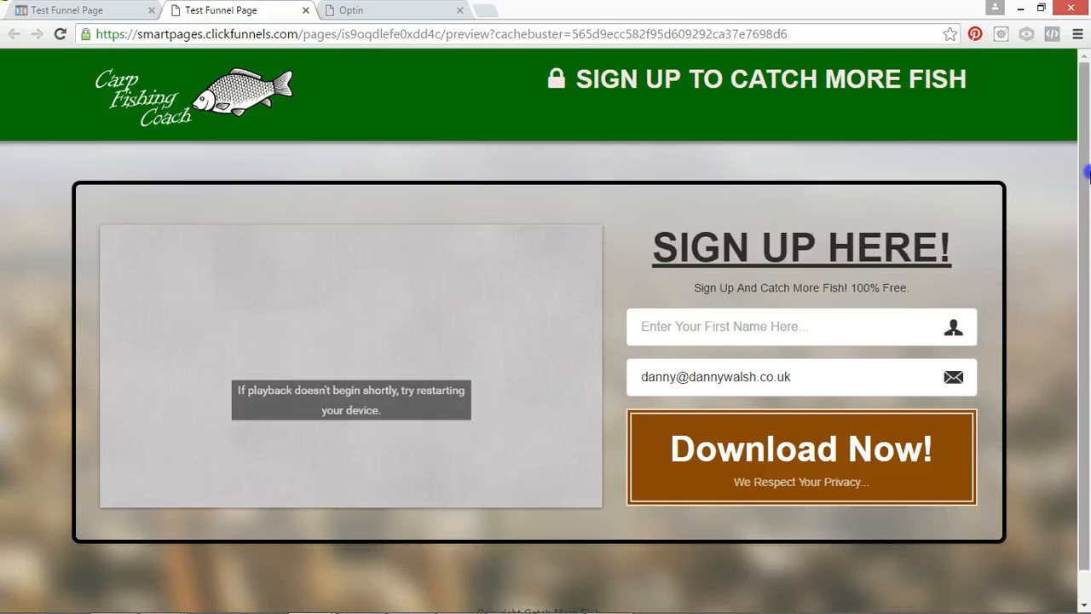
mouse_move(1089, 173)
left_mouse_down()
mouse_move(1087, 213)
mouse_move(1086, 154)
left_mouse_up()
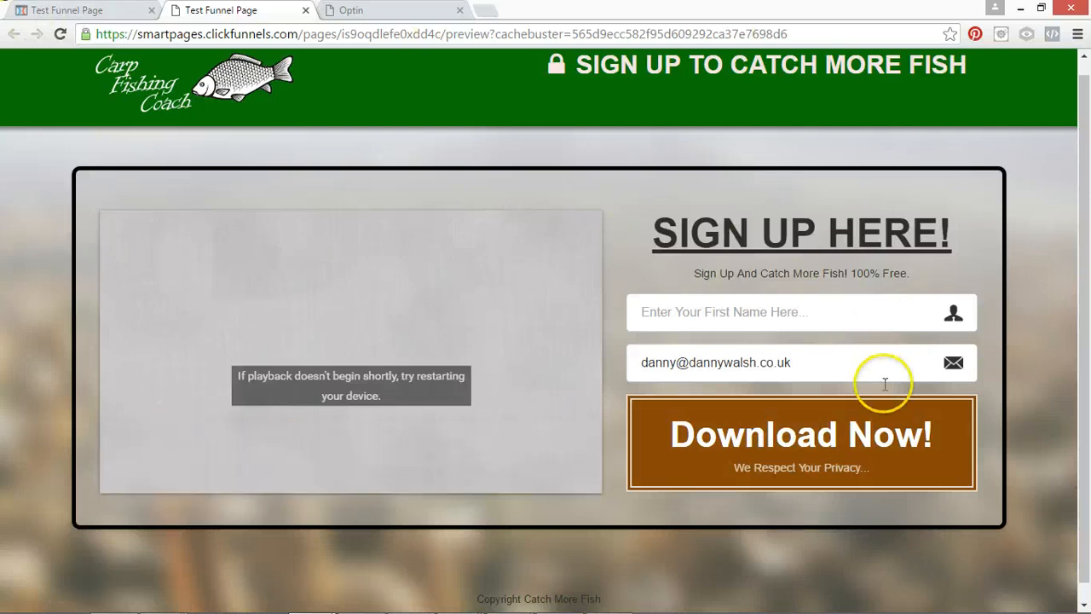
Return to the page editor, save the page, and exit to the Optin step's automation settings.
left_click(90, 14)
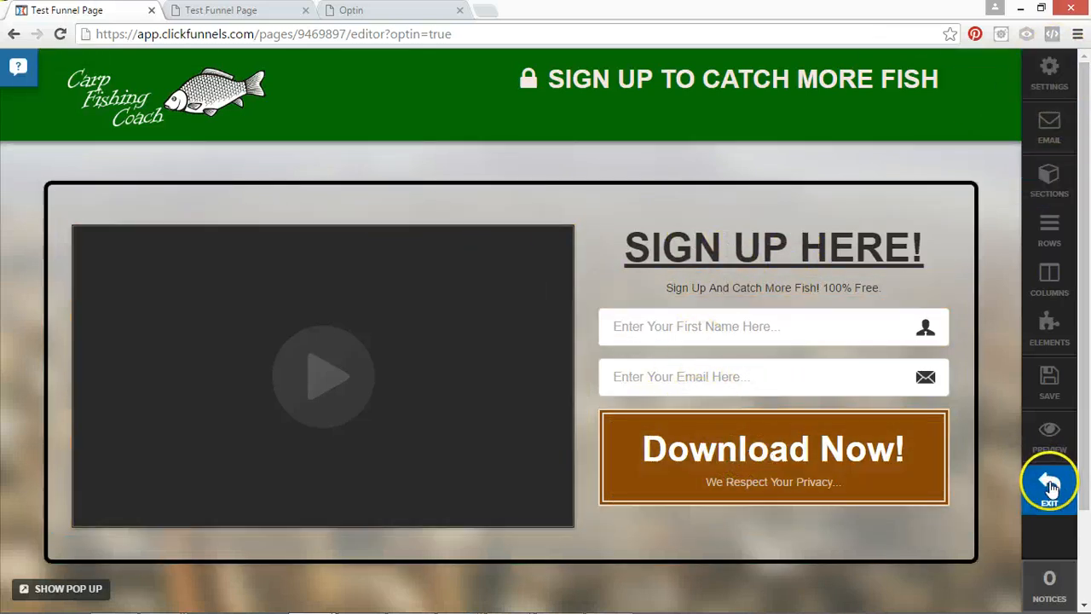
left_click(1050, 402)
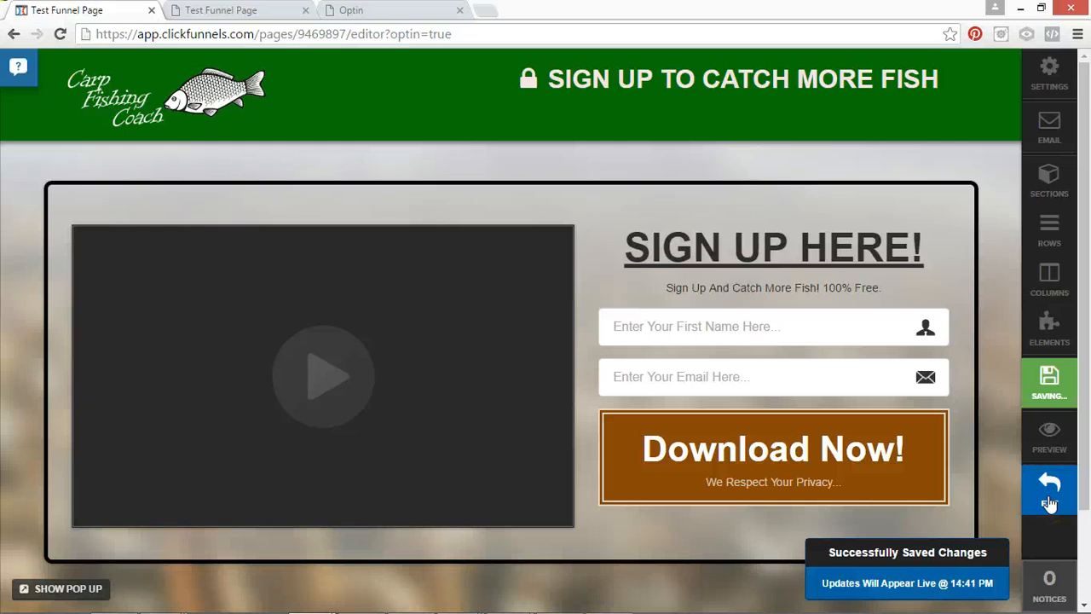
left_click(1049, 493)
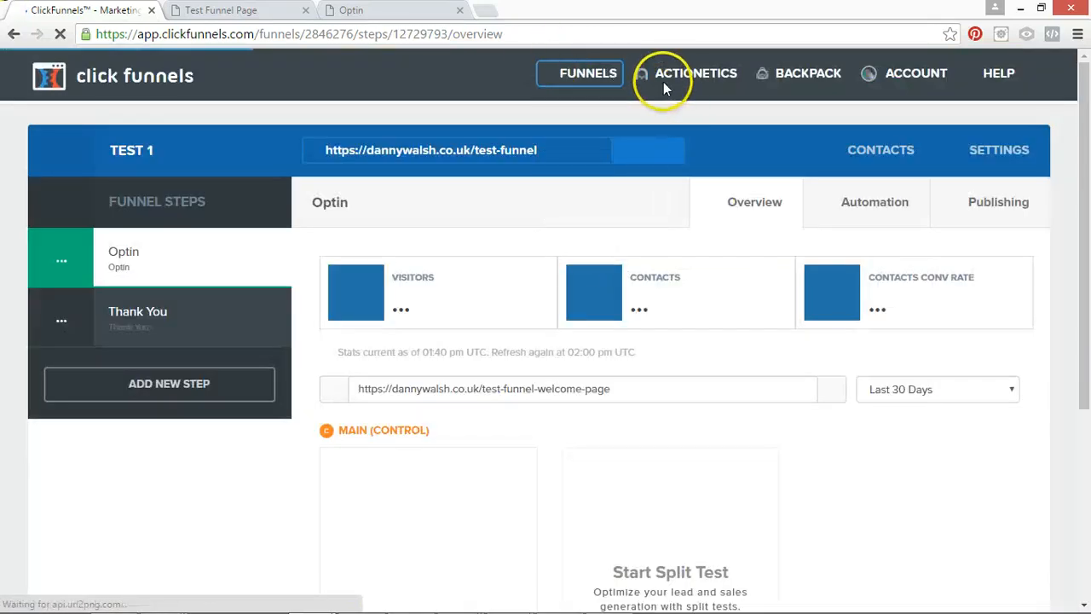
mouse_move(705, 81)
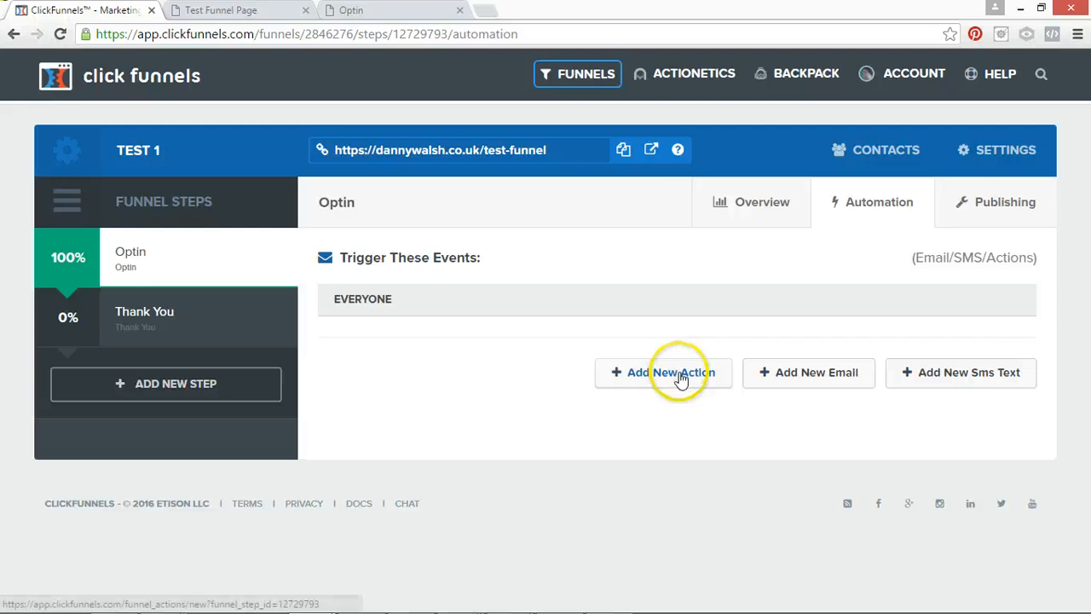
Start a new funnel action for the Optin step and name it "Add To List".
left_click(679, 375)
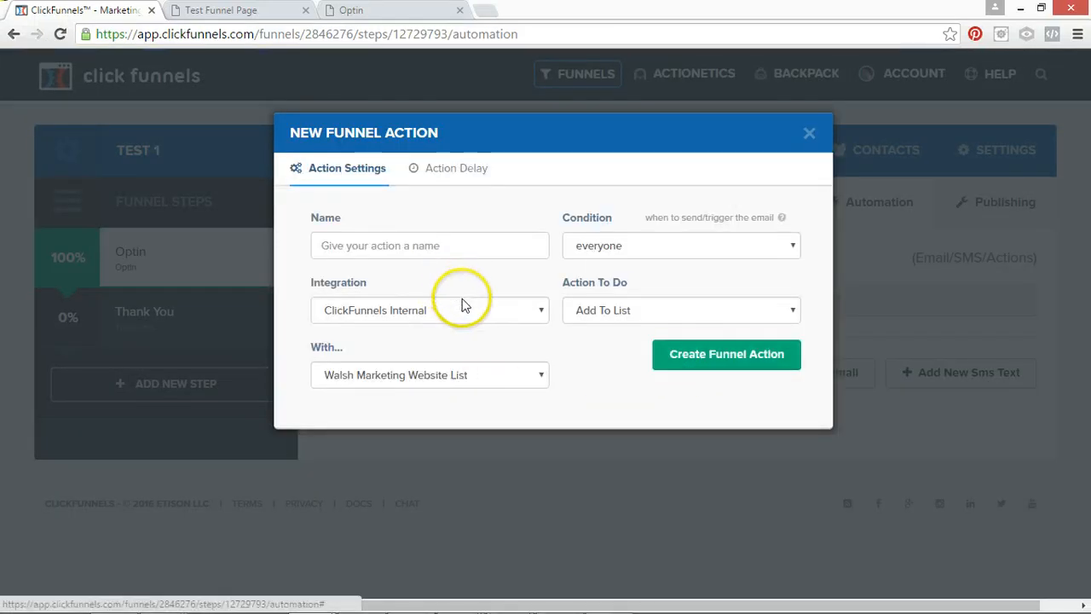
left_click(458, 247)
type("Add T")
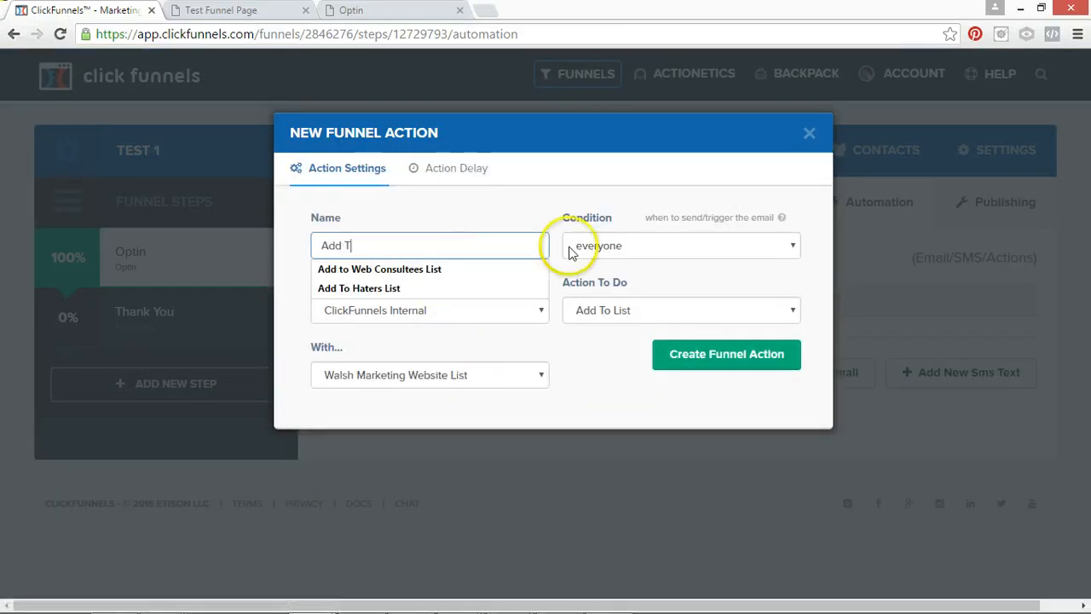
type("o List")
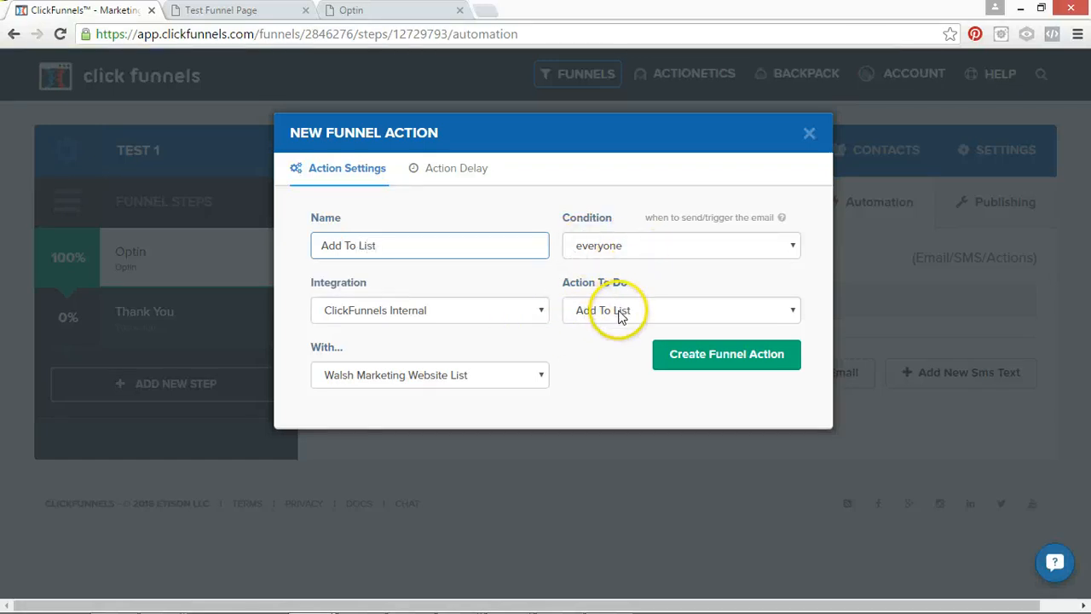
Select the Website Consultees list as the action's target and create the funnel action.
left_click(479, 380)
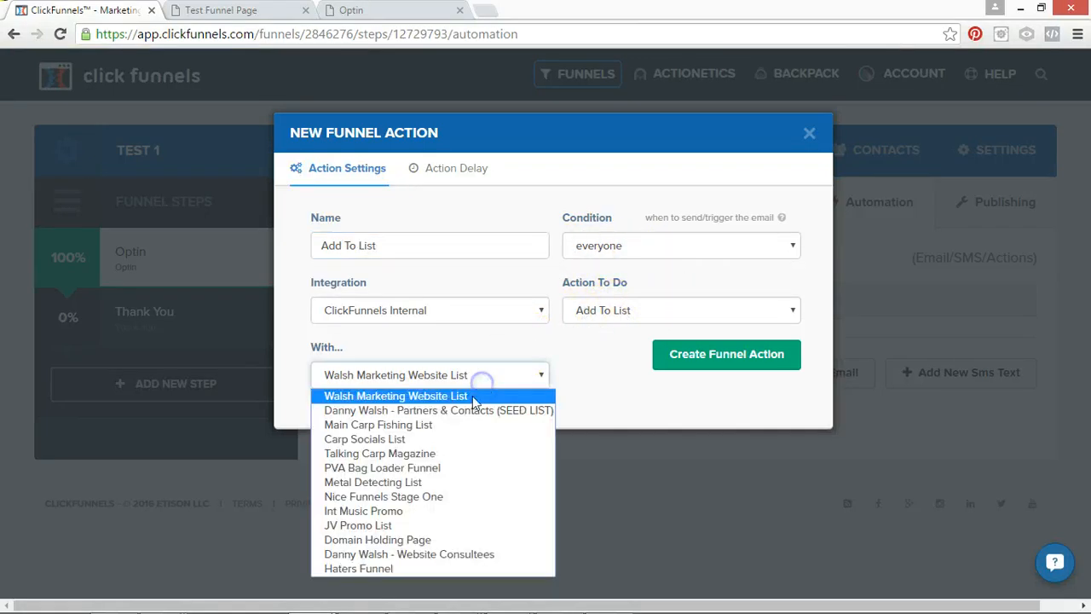
left_click(407, 439)
left_click(416, 376)
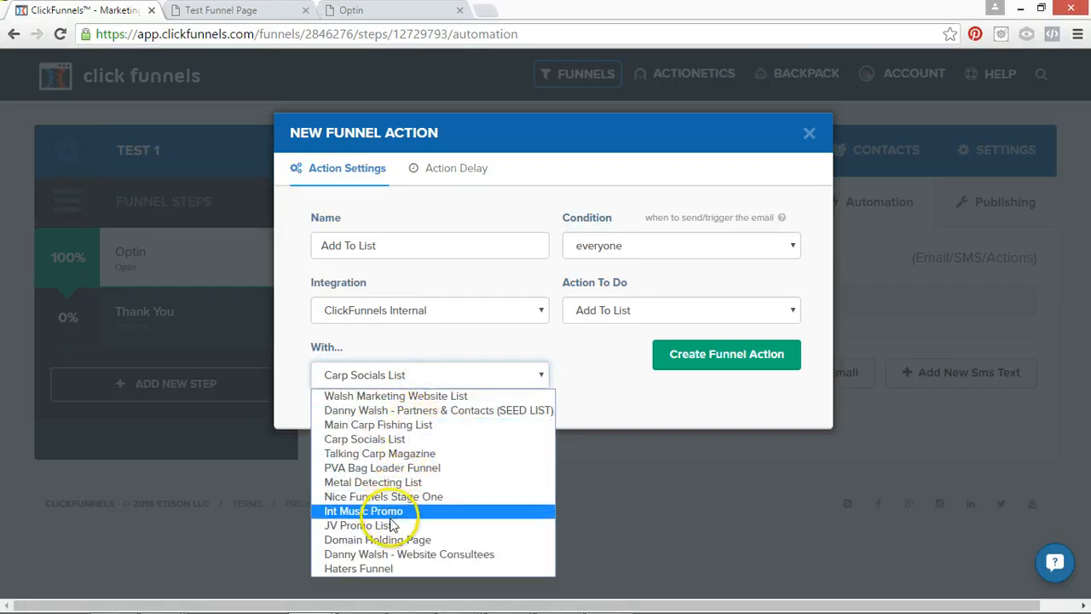
left_click(400, 555)
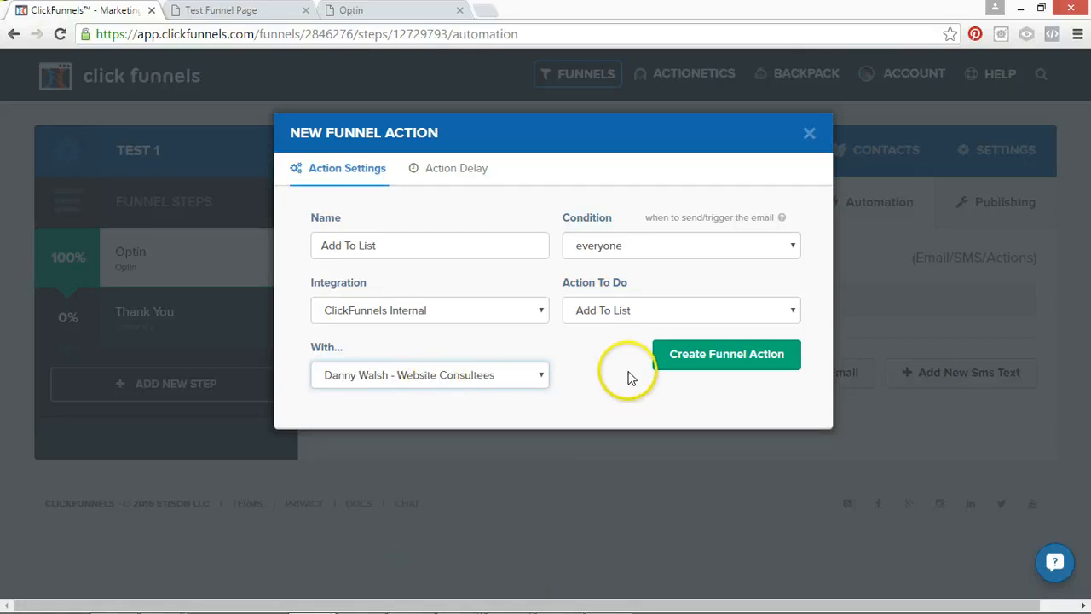
left_click(527, 383)
left_click(501, 555)
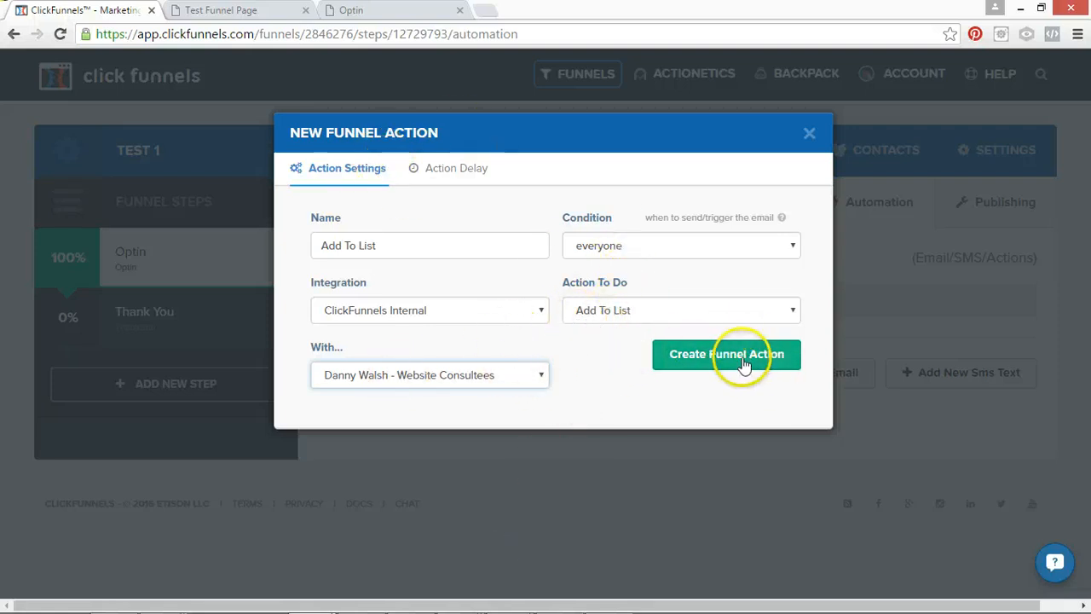
left_click(690, 366)
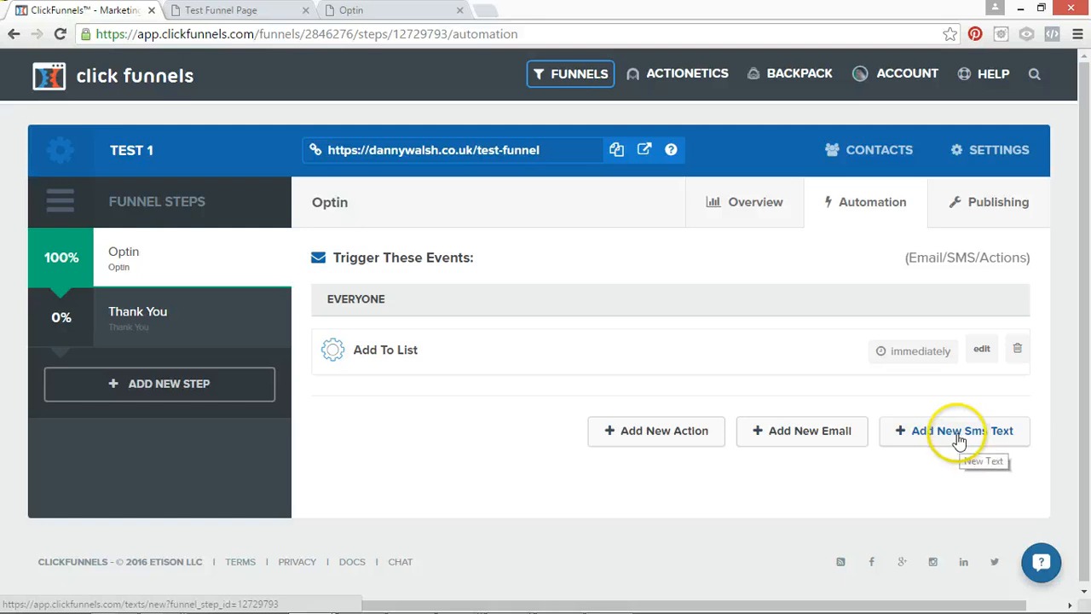
Open the Optin step's publishing settings and review the domain, path, embed and text opt-in options.
left_click(997, 207)
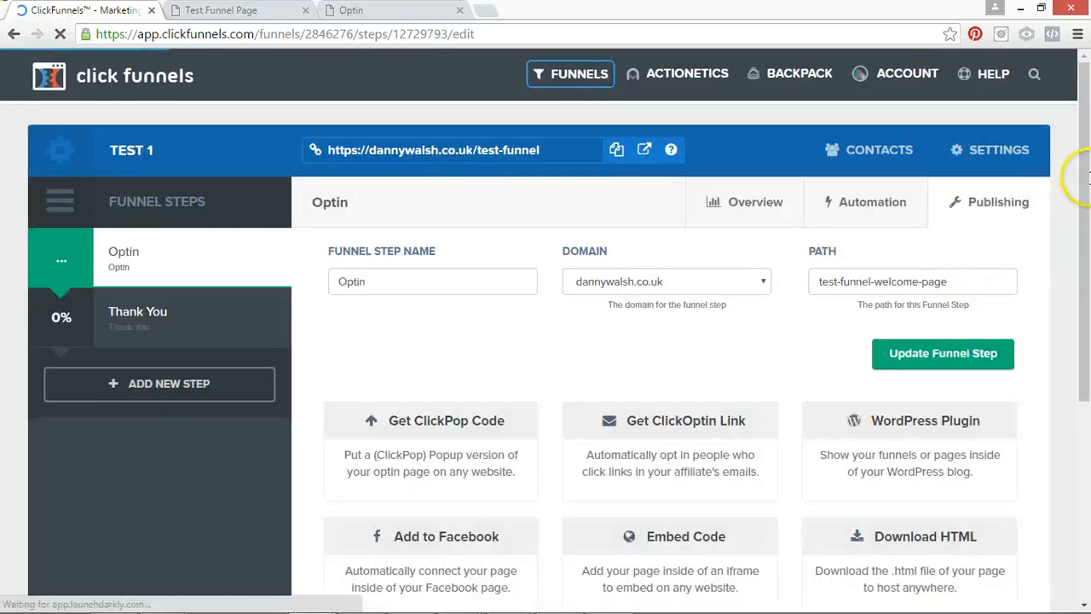
left_click_drag(1082, 183, 1078, 300)
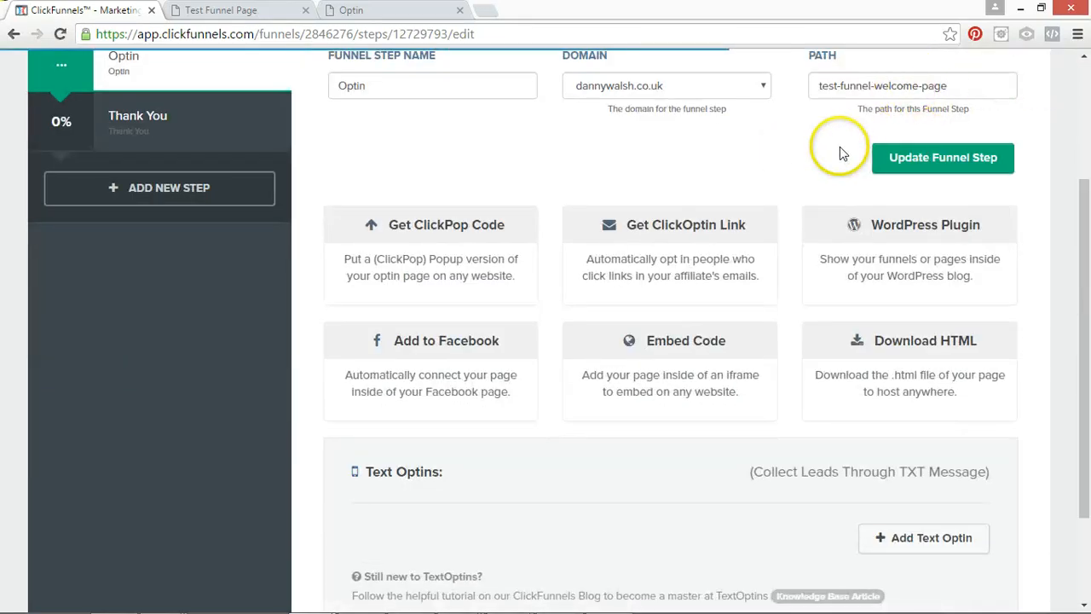
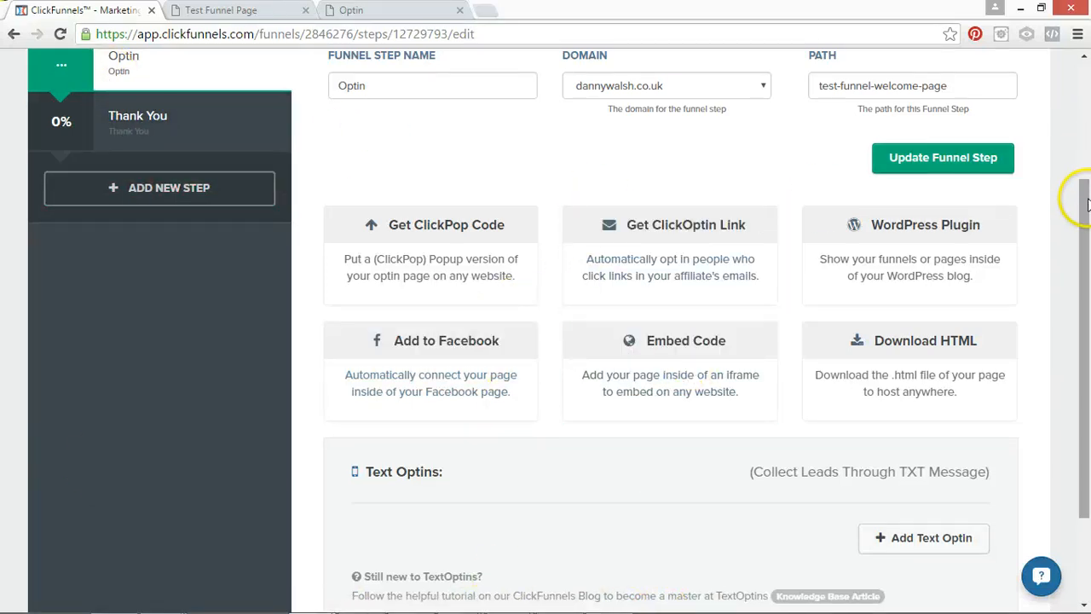
Look over the remaining sharing, embed and download options in the Optin step's publishing settings.
left_click_drag(1085, 183, 1086, 171)
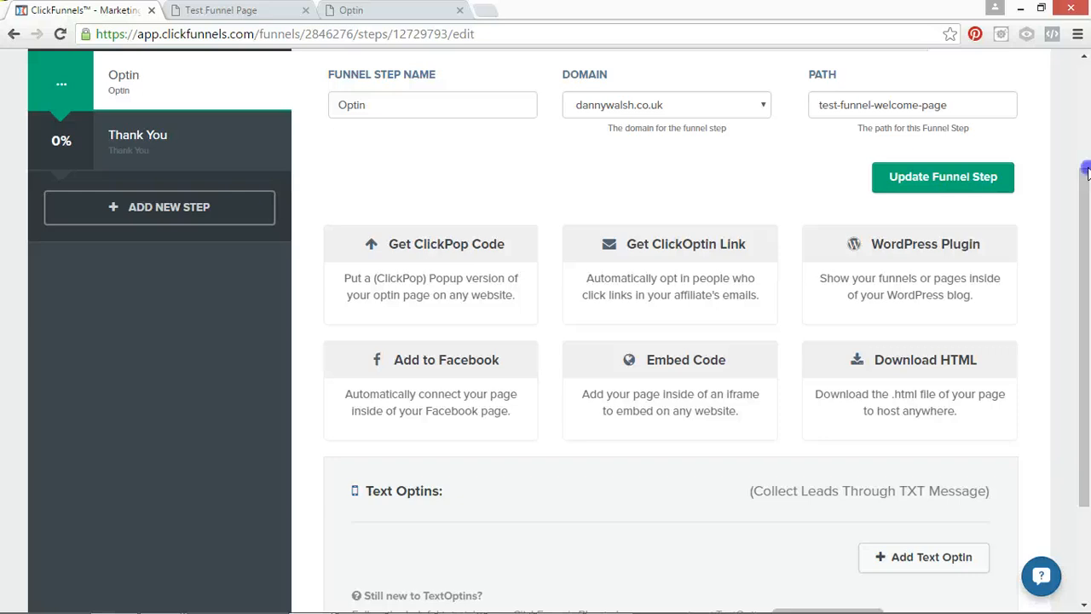
left_click_drag(1085, 171, 1085, 256)
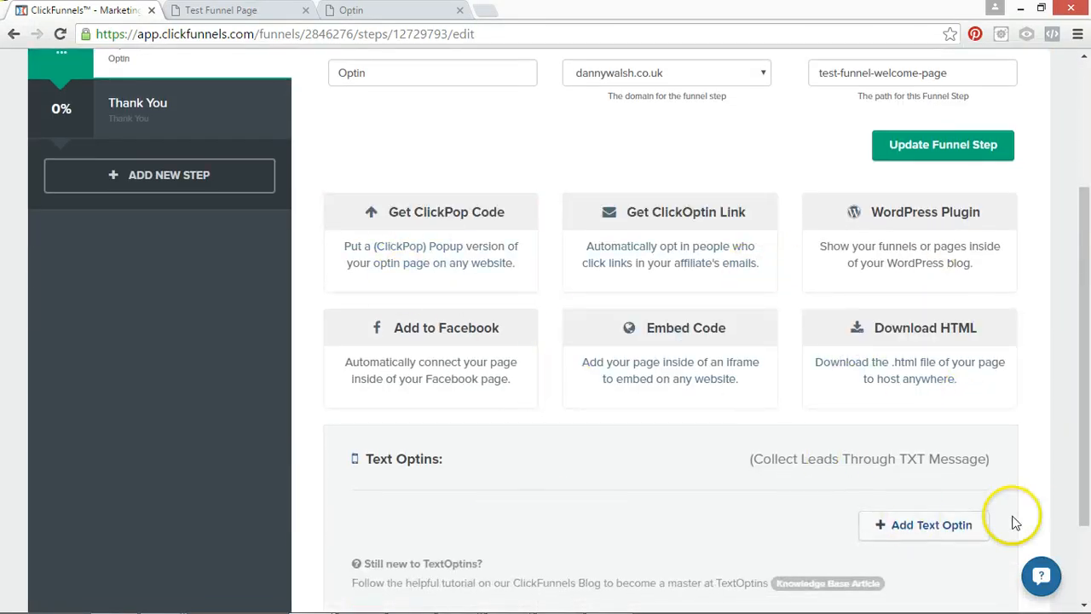
left_click_drag(1085, 251, 1083, 133)
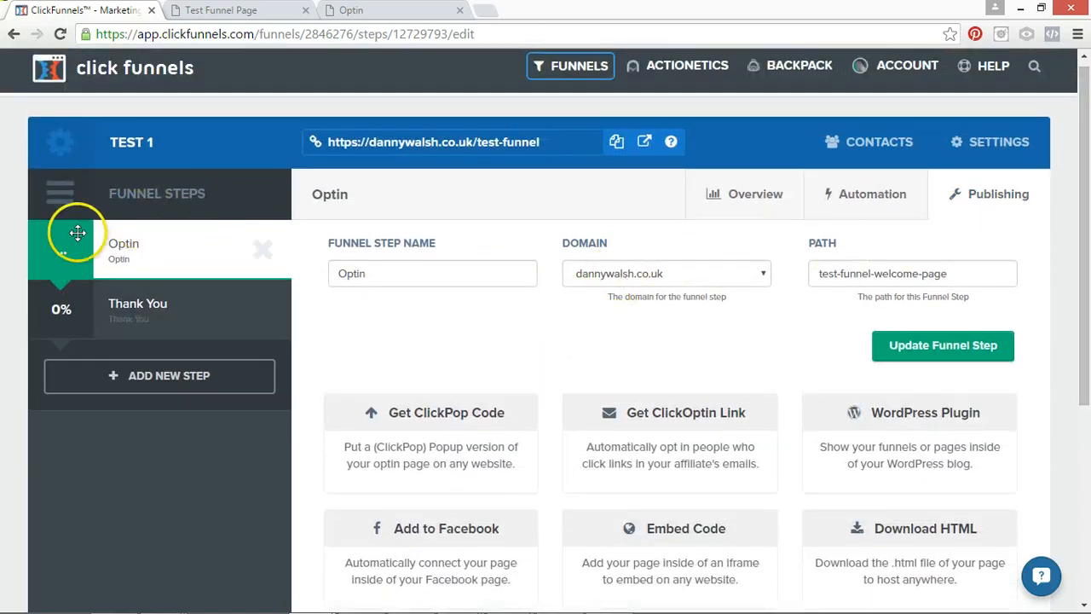
Return to the Optin step's overview, preview its main page version, and close the extra page tabs.
left_click(767, 195)
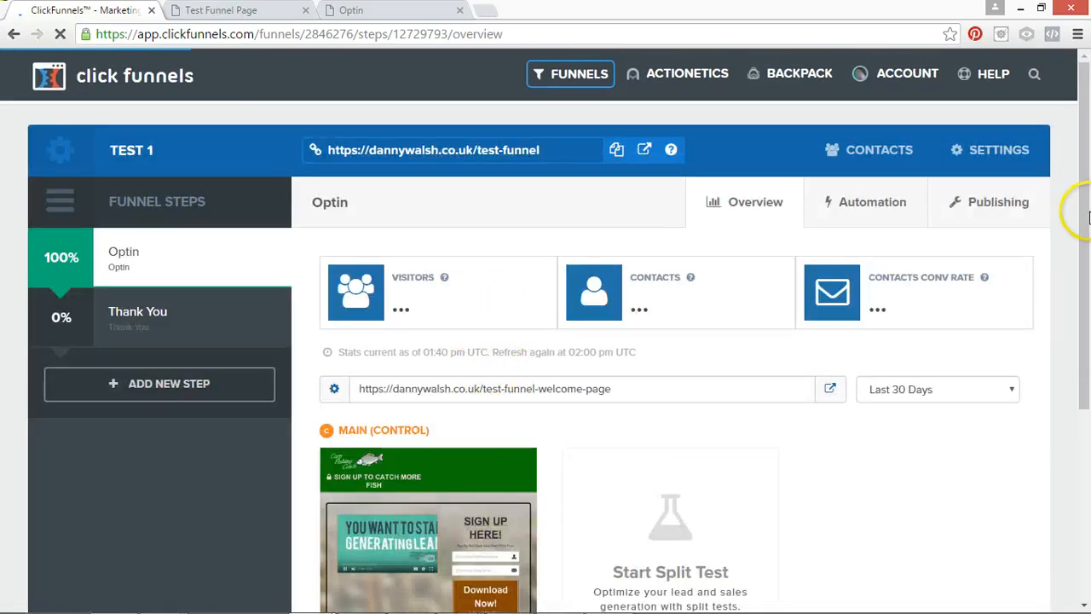
left_click_drag(1087, 212, 1087, 336)
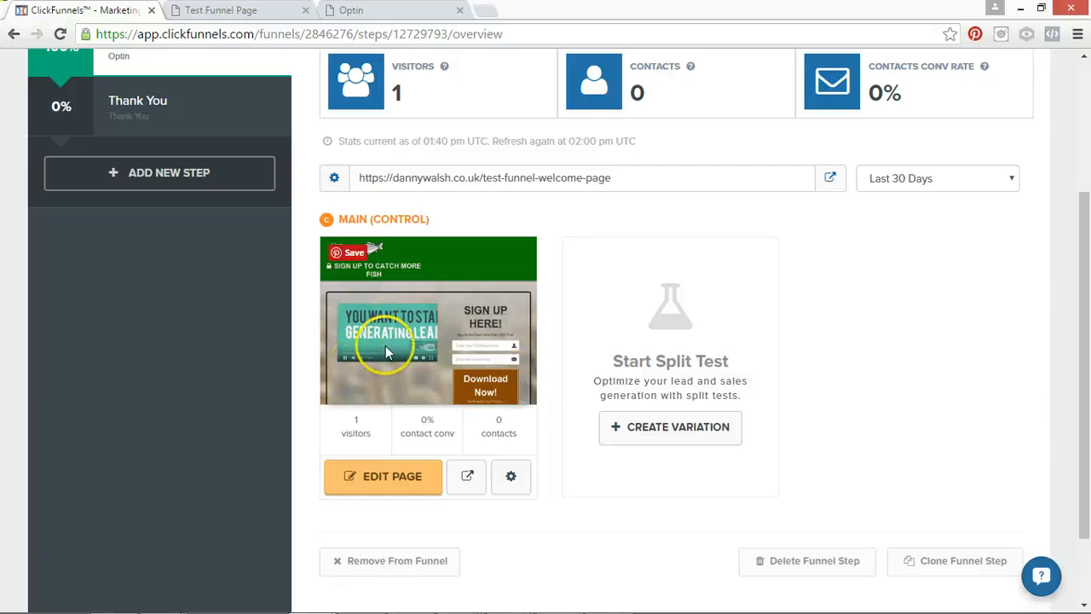
left_click(471, 483)
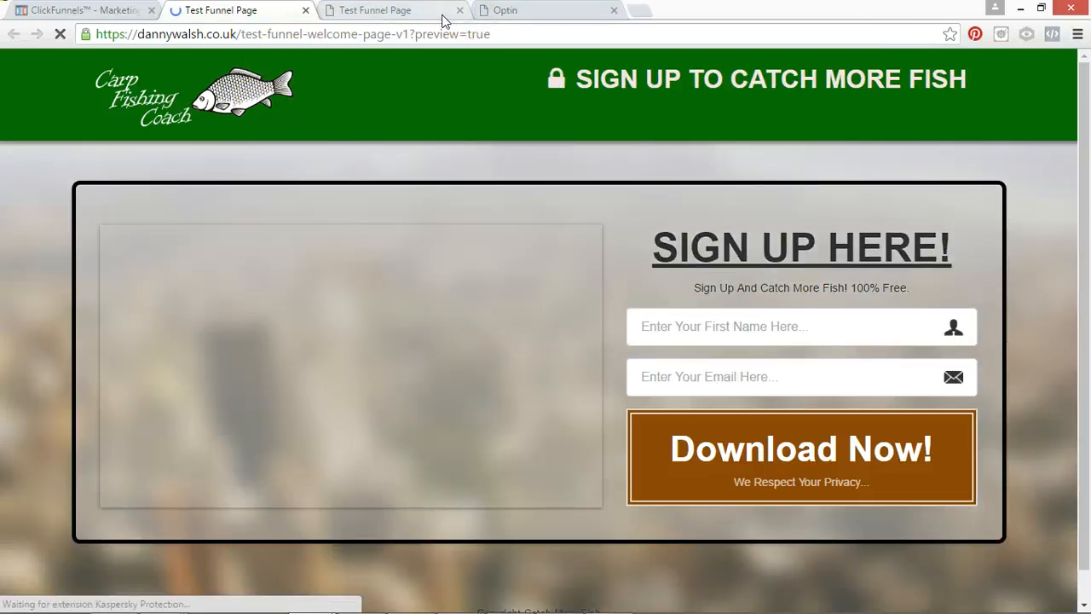
left_click(460, 10)
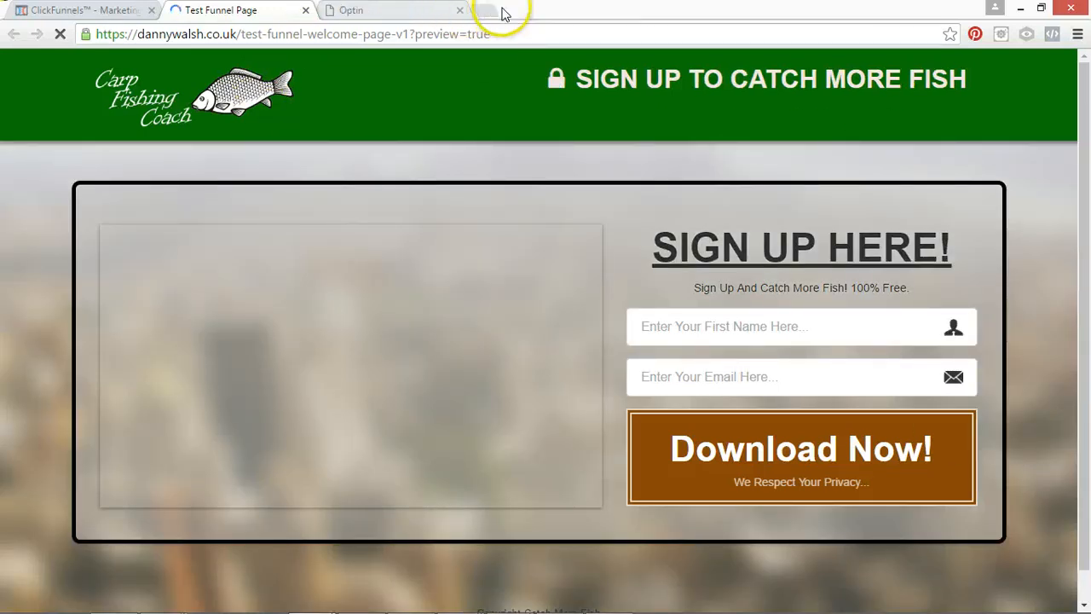
left_click(305, 11)
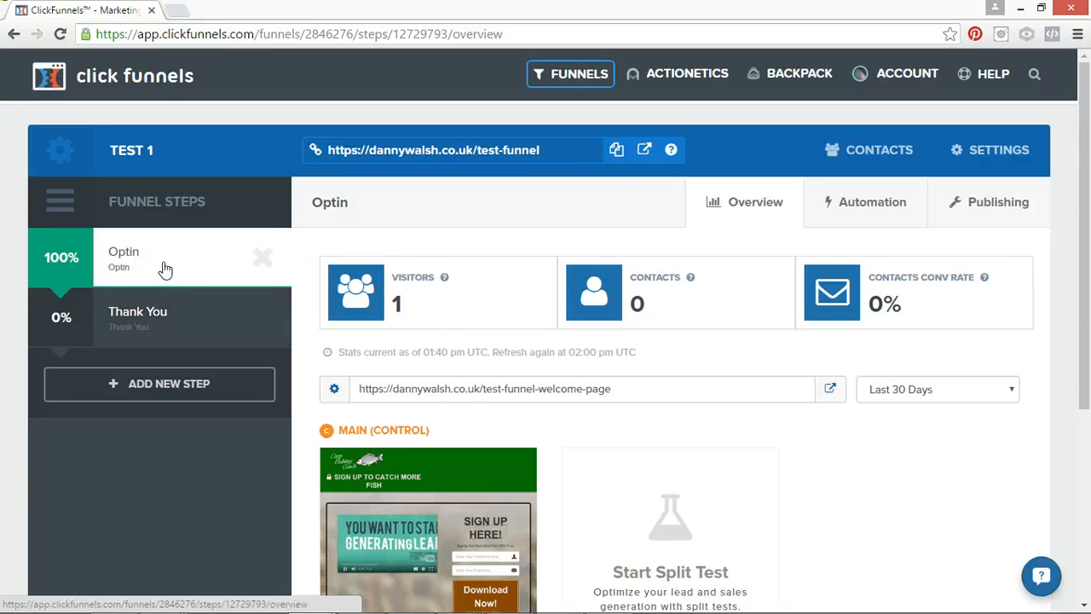
Check the Optin step's overview and automation events, and switch to the Thank You step.
left_click(134, 260)
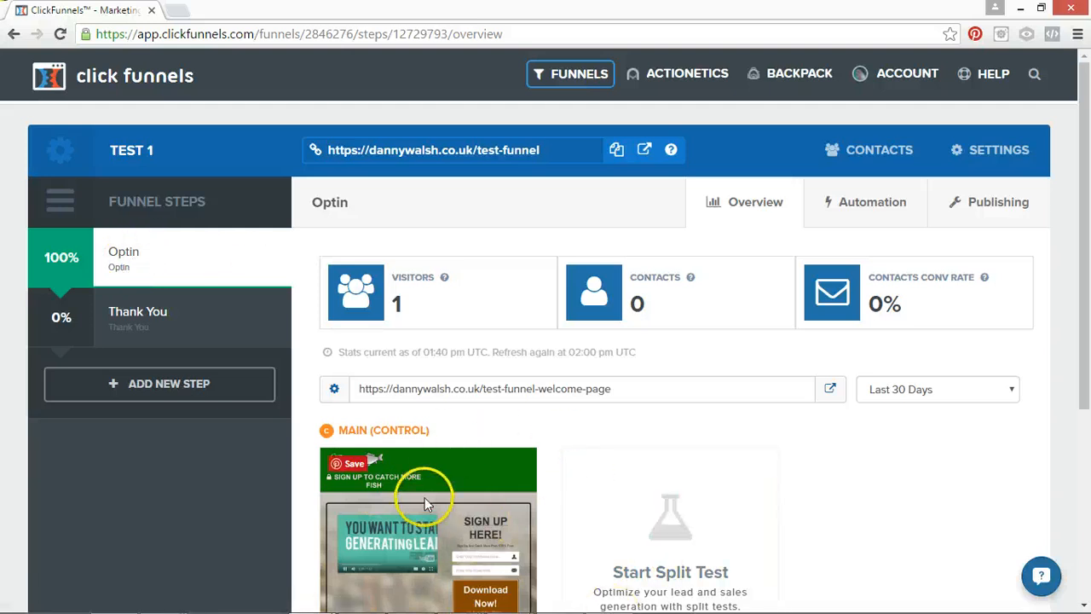
left_click(779, 205)
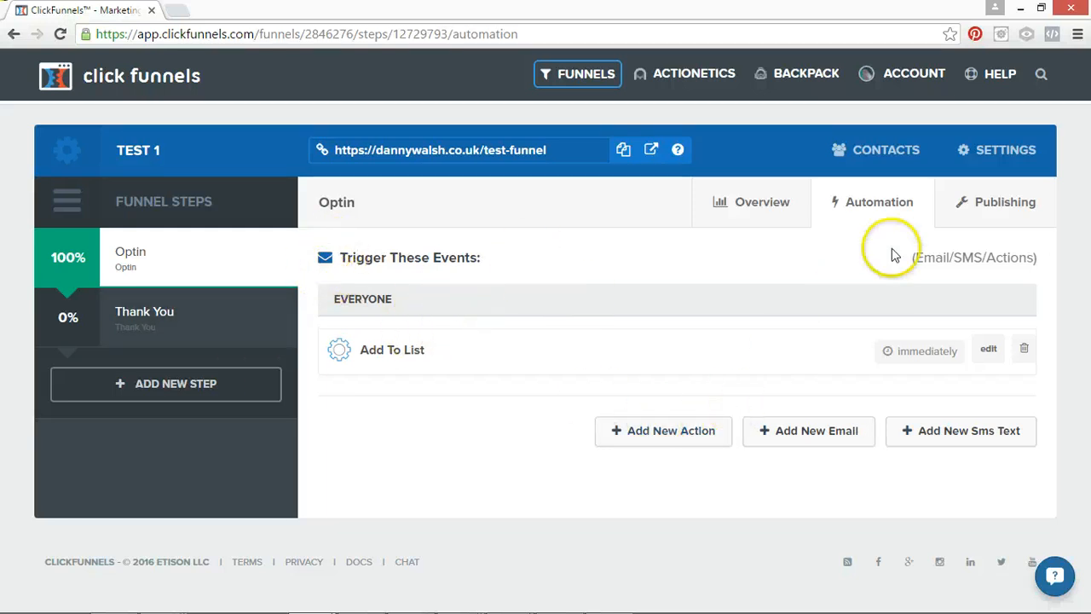
left_click(767, 223)
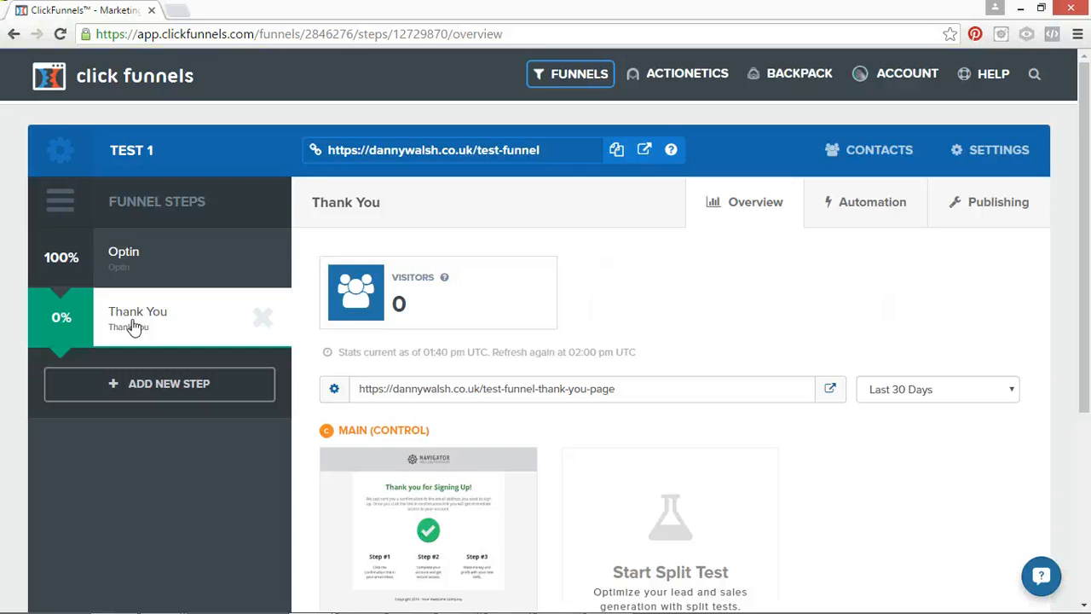
Open the Thank You step's main control page in the page editor.
scroll(450, 304, "down", 1)
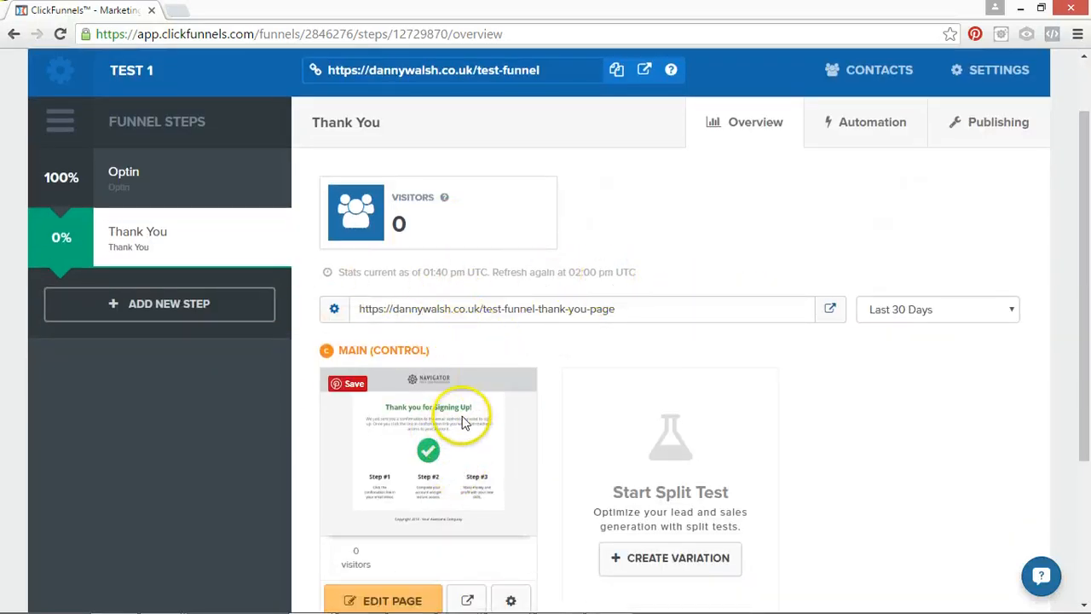
scroll(465, 423, "down", 1)
left_click_drag(1084, 203, 1083, 163)
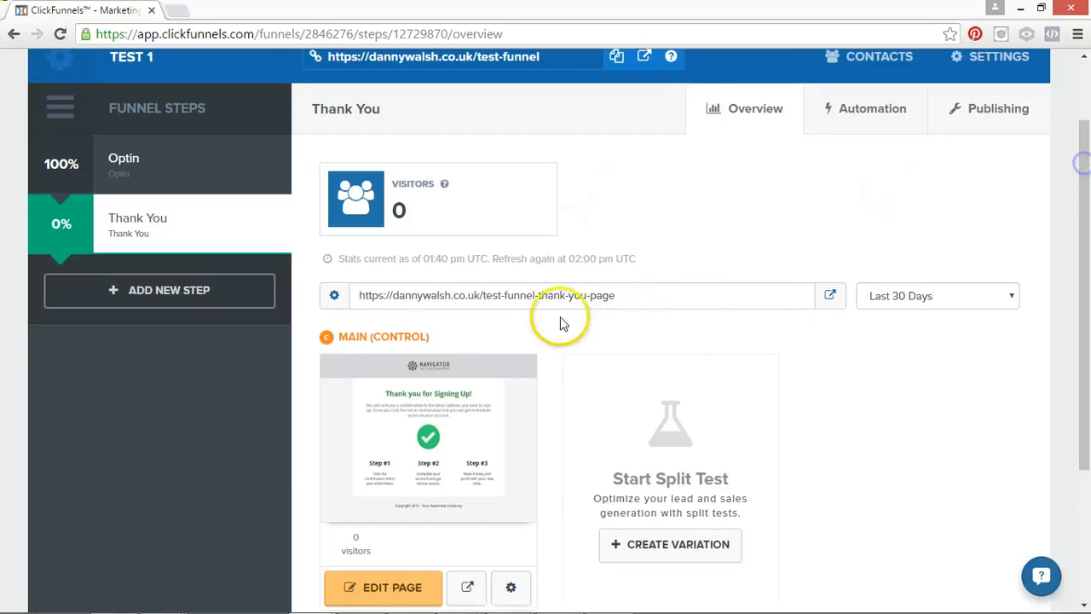
left_click_drag(1084, 294, 1084, 375)
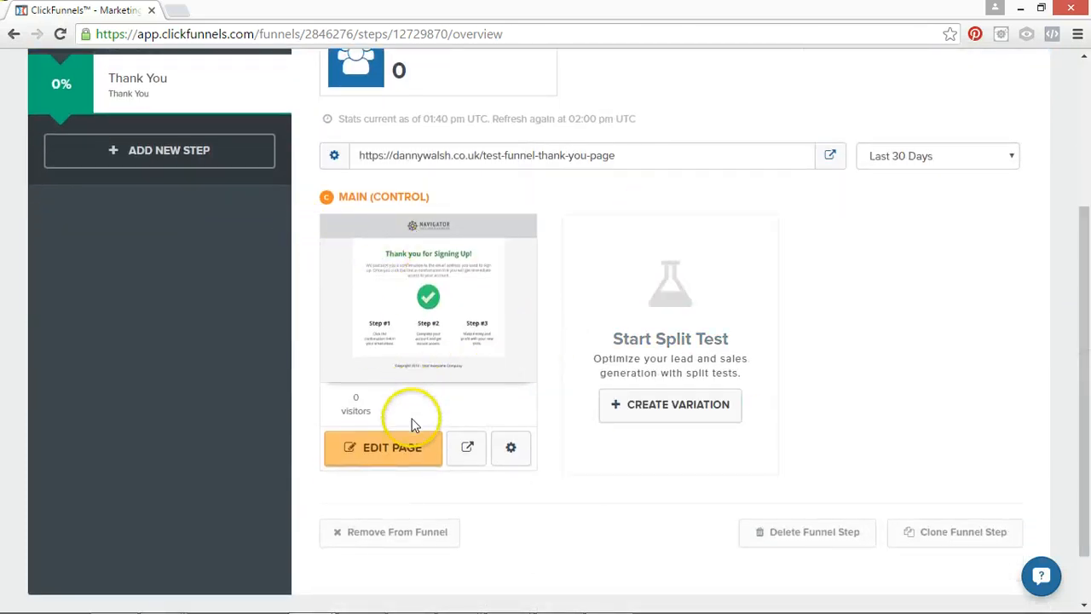
left_click(409, 447)
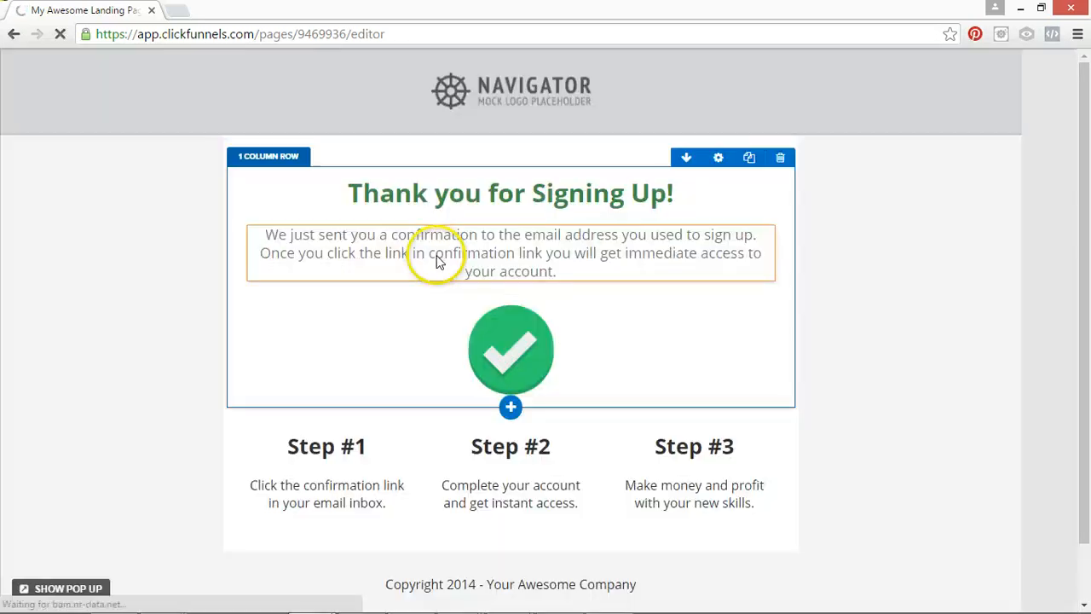
Replace the placeholder logo in the header with the Carp Fishing Coach logo from page 15 of the stored images.
left_click(533, 71)
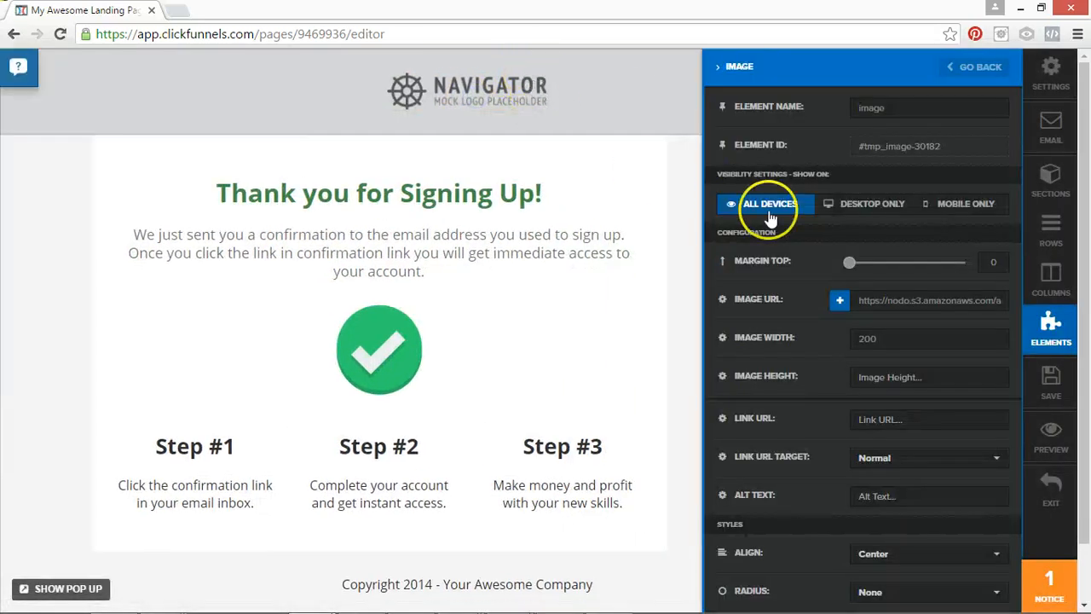
left_click(840, 300)
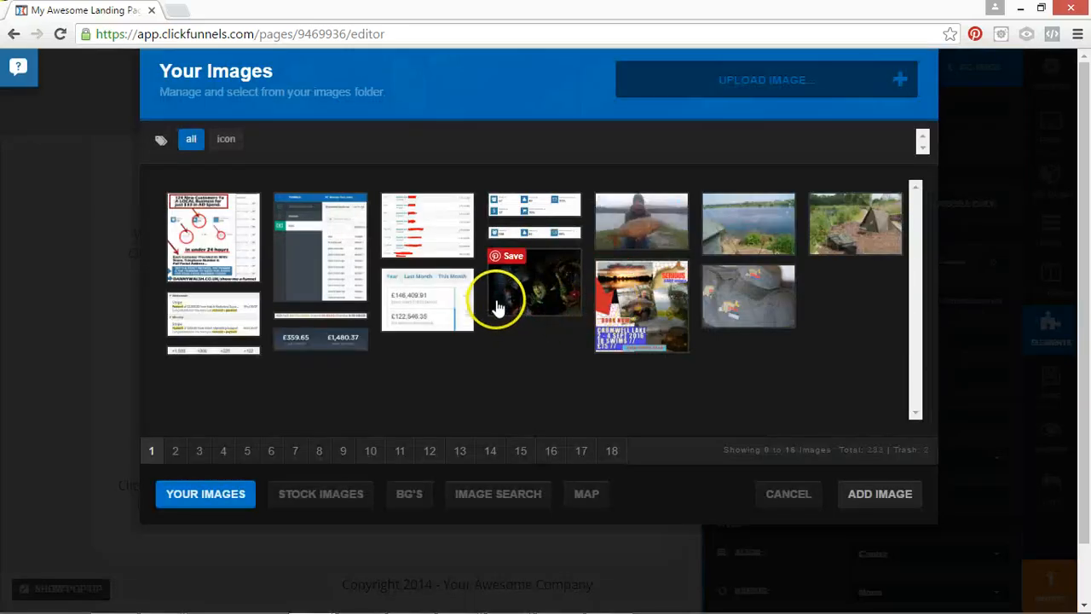
left_click(520, 454)
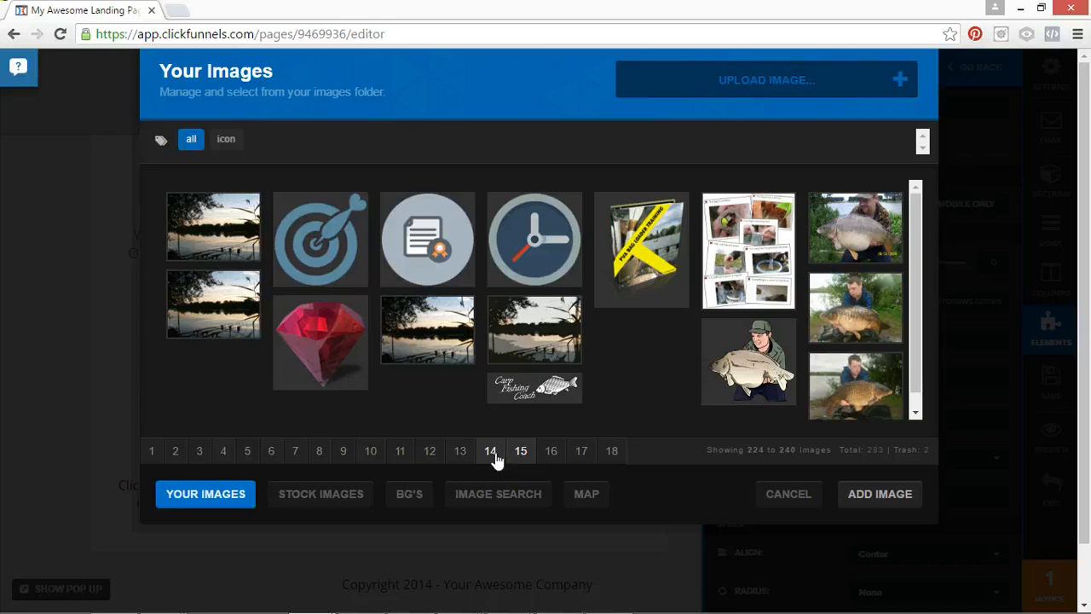
left_click(555, 399)
left_click(882, 496)
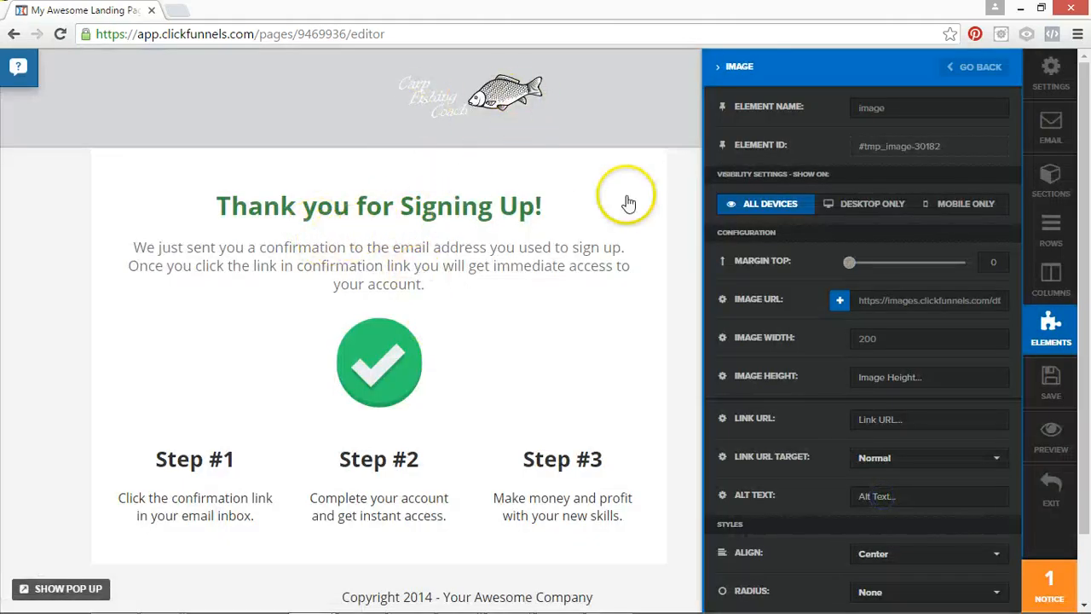
Set the header section's background to a dark blue-grey colour so the white logo text stands out.
left_click(513, 103)
left_click(951, 58)
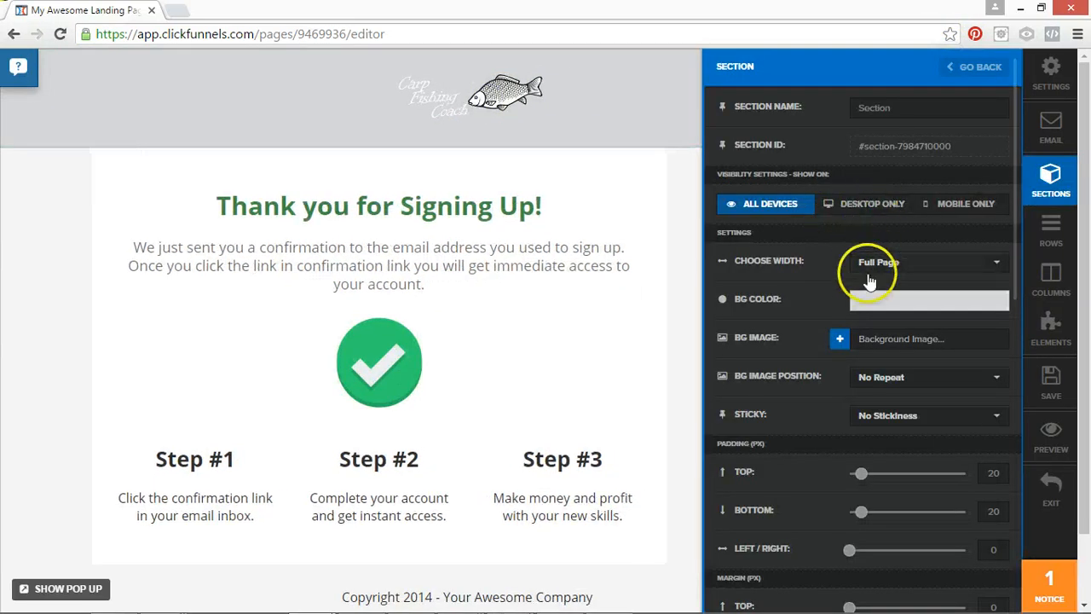
left_click(873, 300)
left_click(877, 395)
left_click_drag(878, 399, 875, 419)
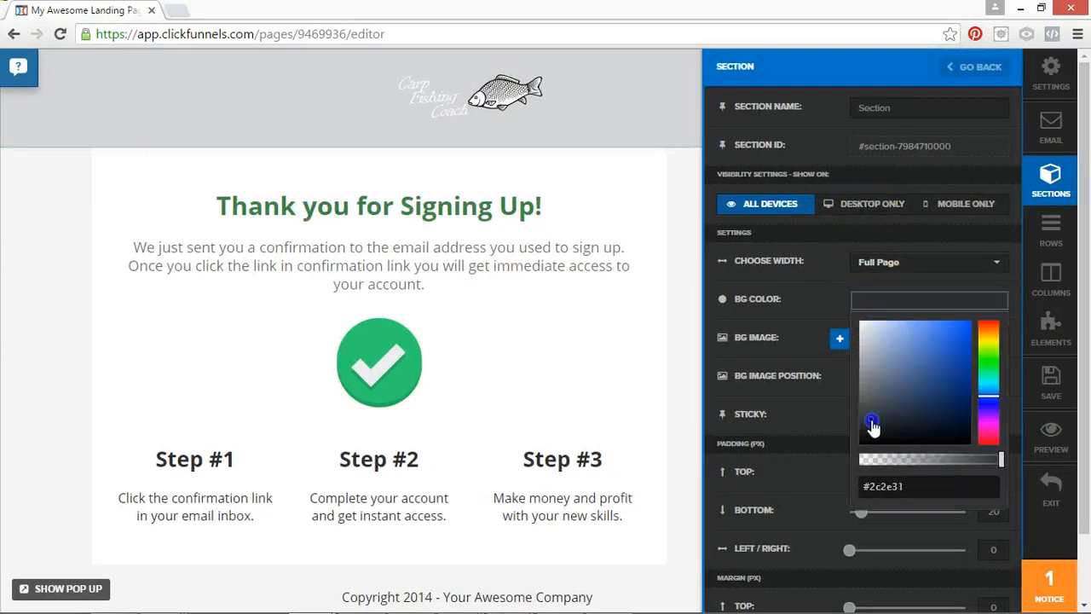
left_click(878, 414)
left_click(120, 202)
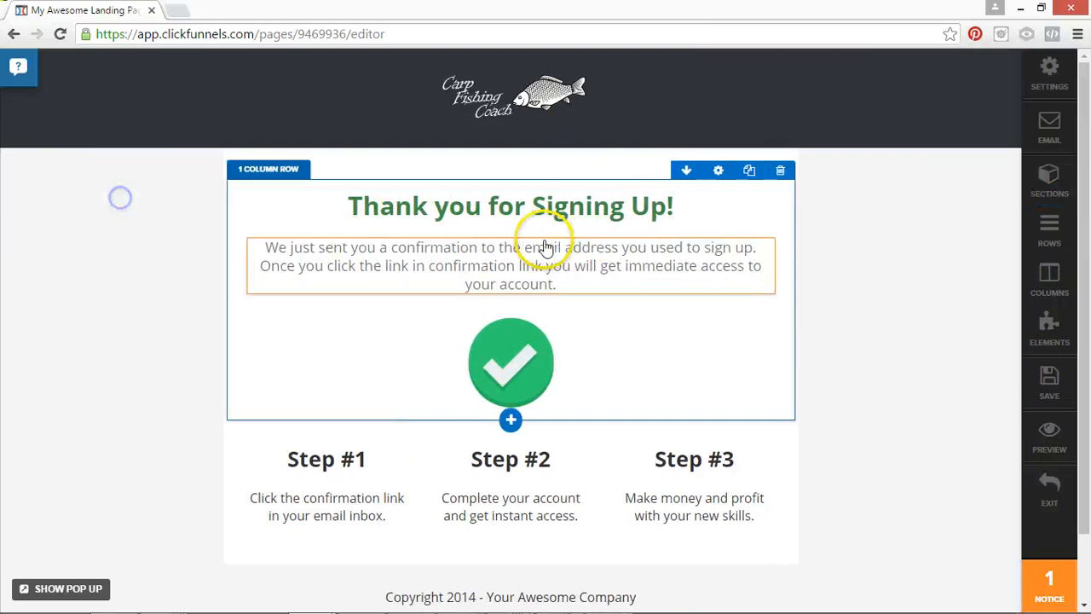
left_click(492, 248)
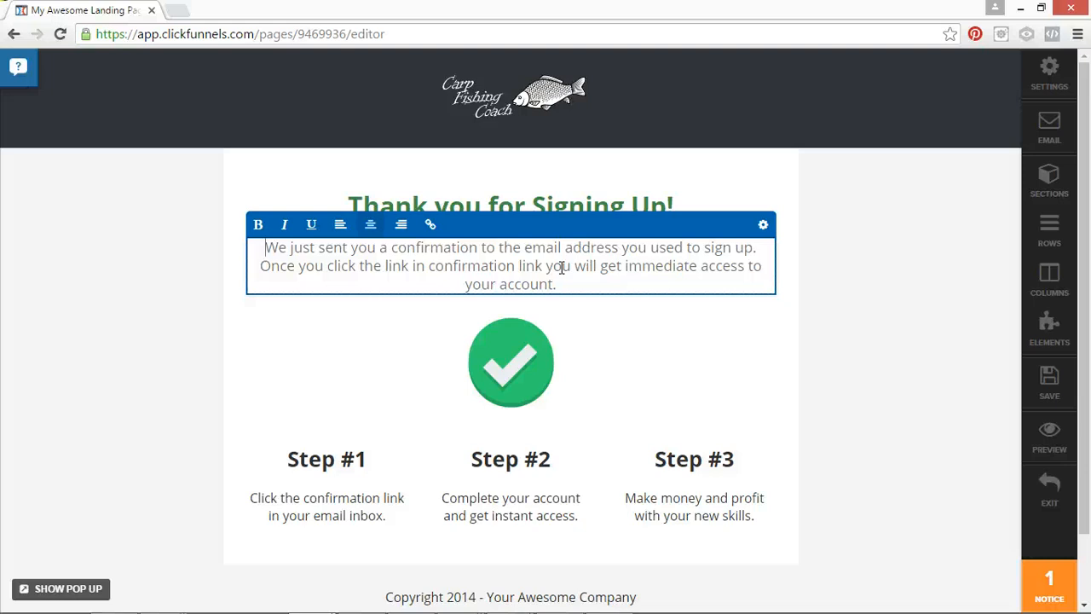
left_click(606, 286)
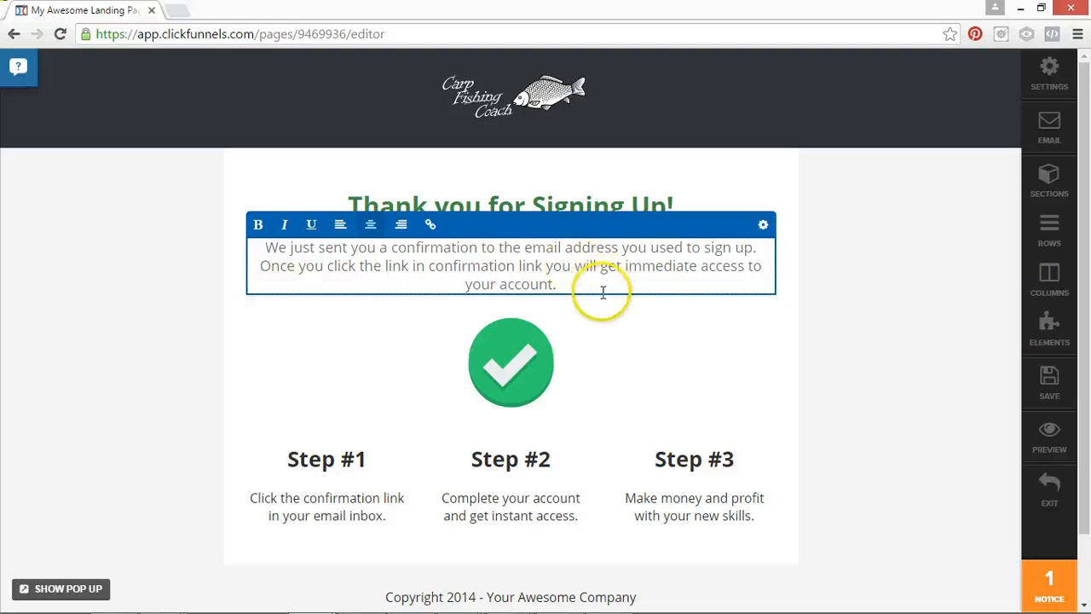
left_click(588, 254)
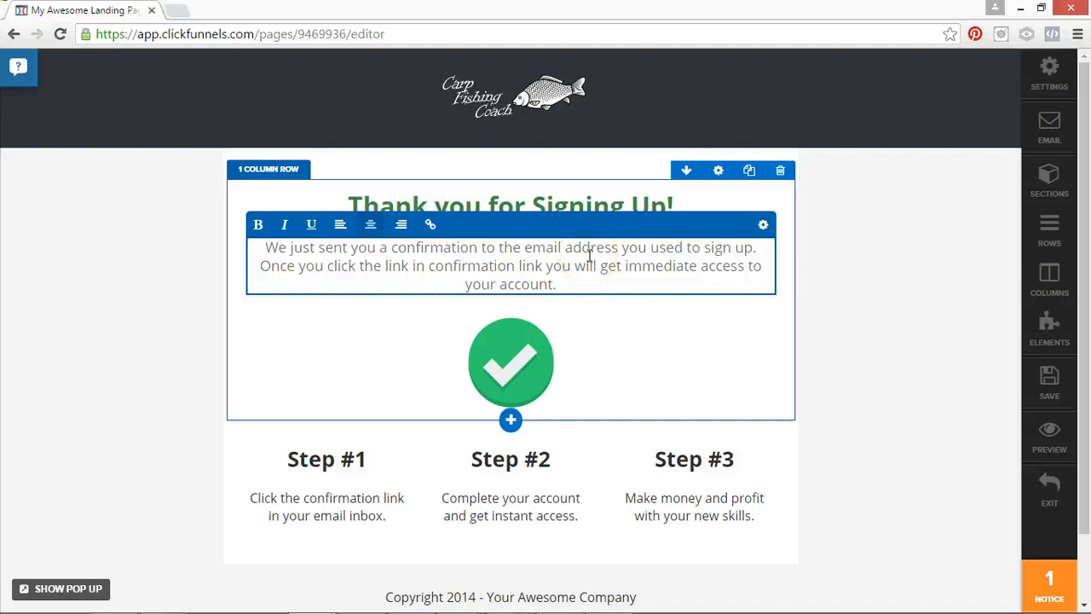
left_click(495, 406)
left_click(517, 389)
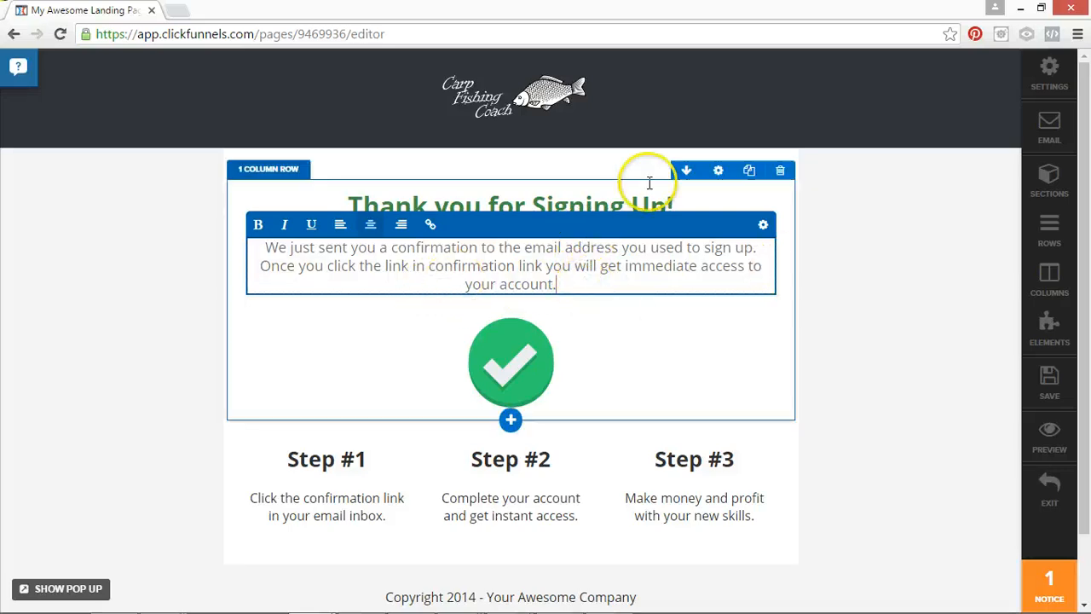
left_click(895, 265)
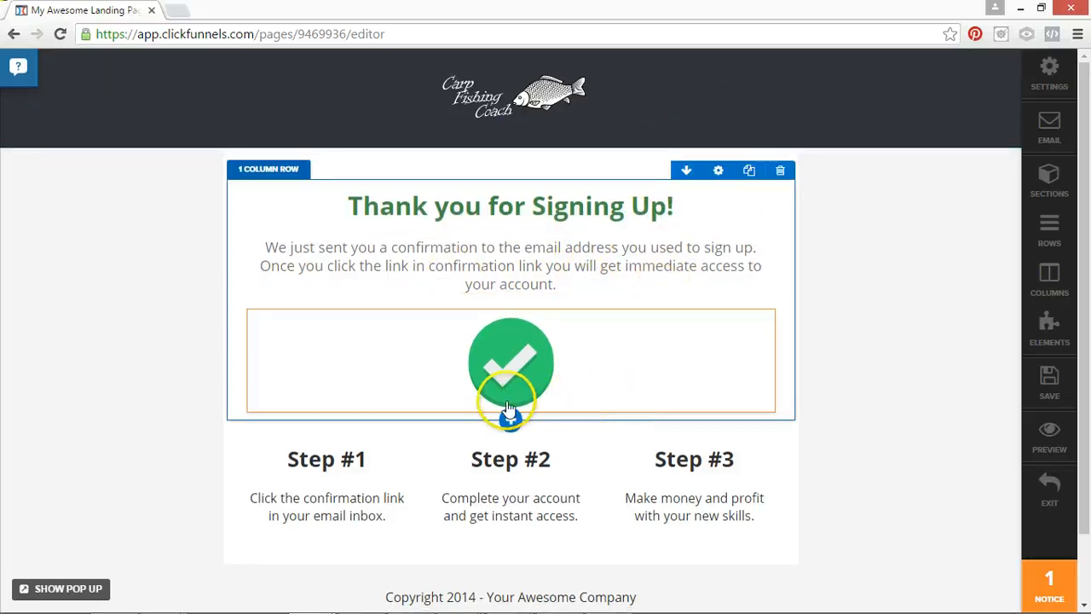
Replace the green check mark image with the stored cartoon image of an angler holding a carp.
left_click(503, 363)
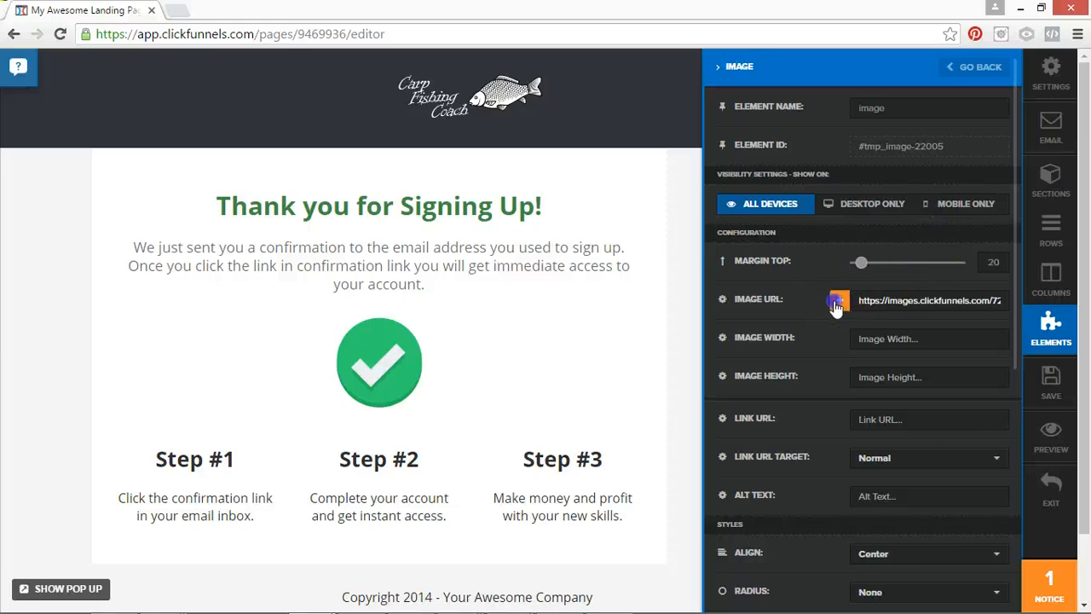
left_click(838, 303)
left_click(742, 396)
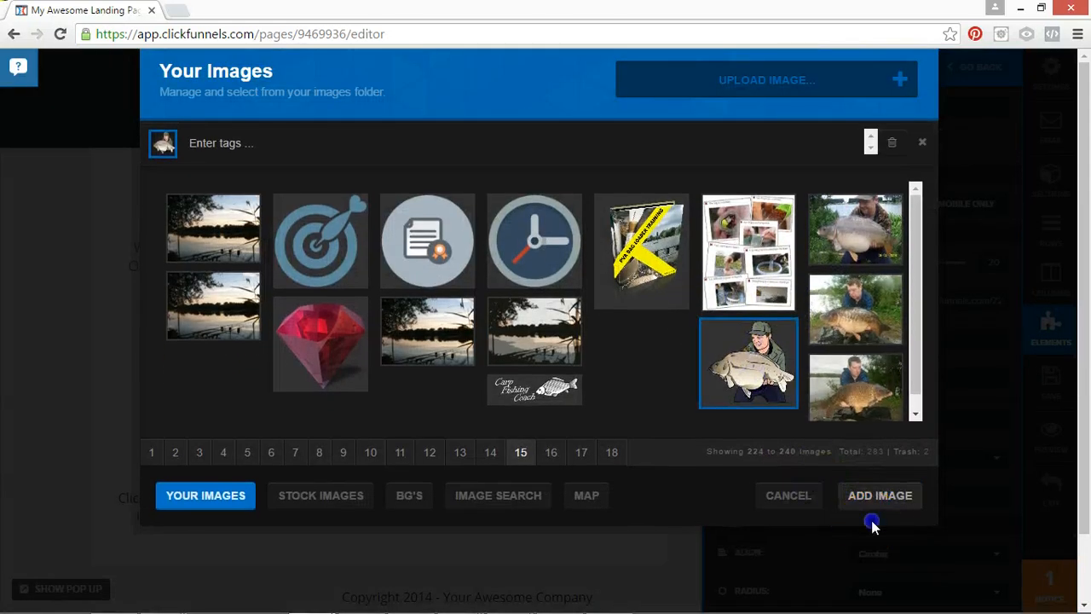
left_click(869, 502)
Change the year in the footer's copyright text to 2016.
scroll(641, 362, "down", 5)
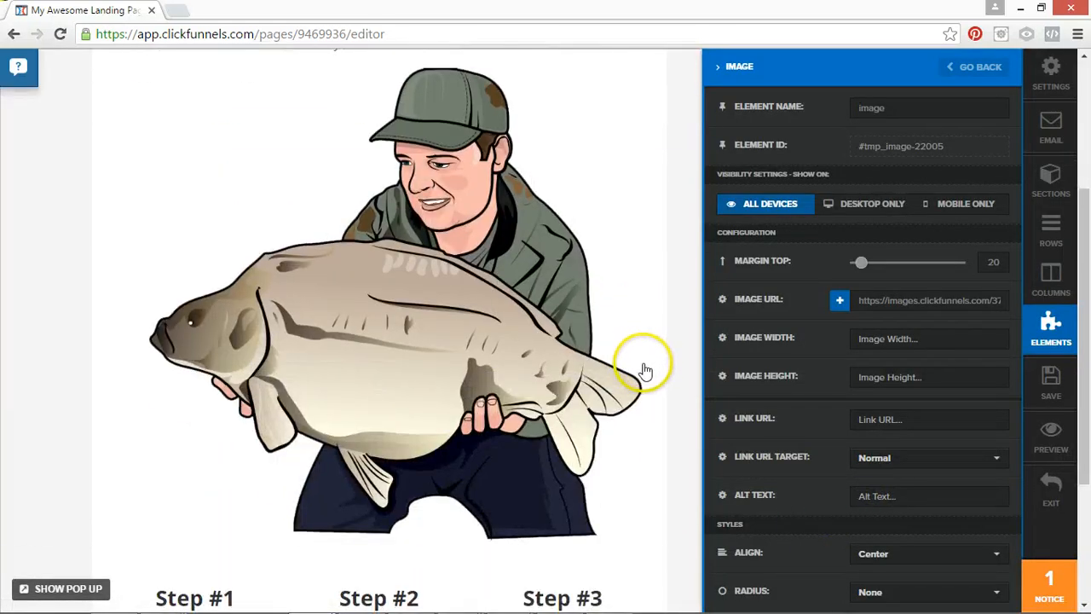
scroll(597, 392, "down", 1)
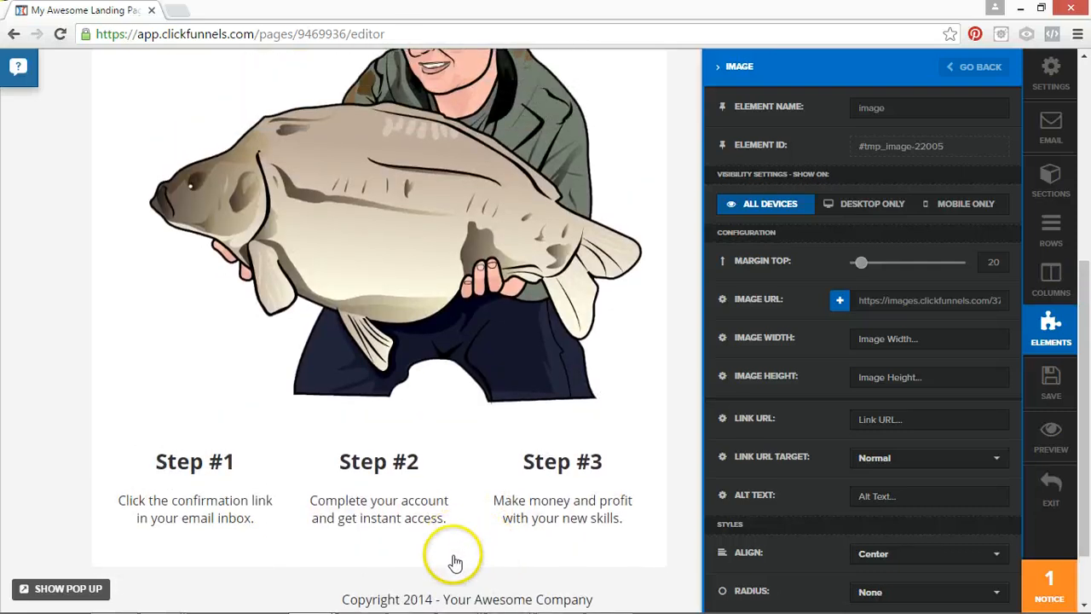
left_click(420, 595)
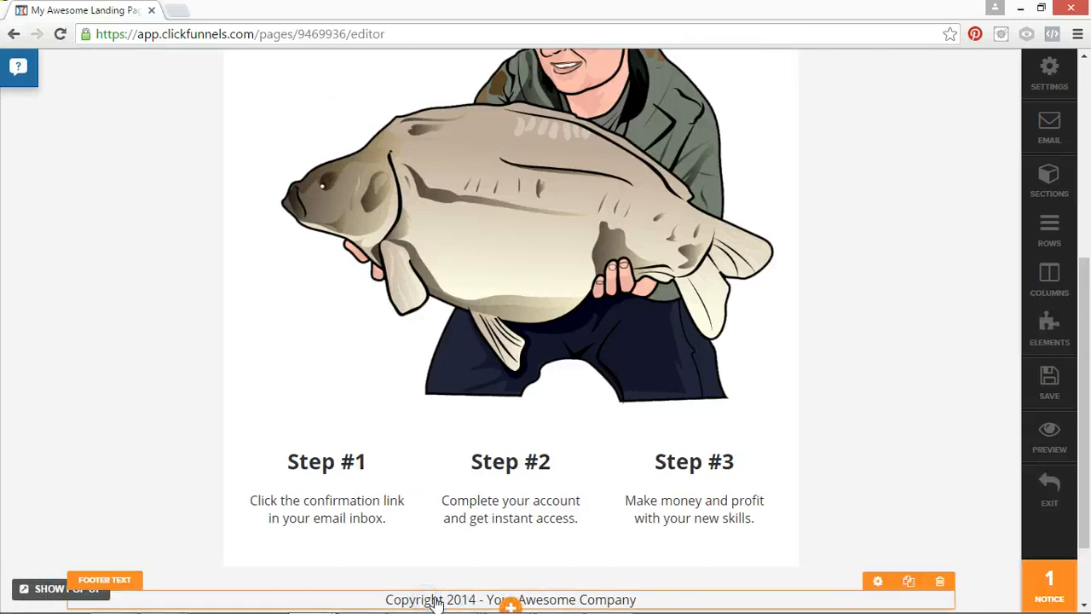
left_click_drag(481, 598, 469, 599)
type("6-+")
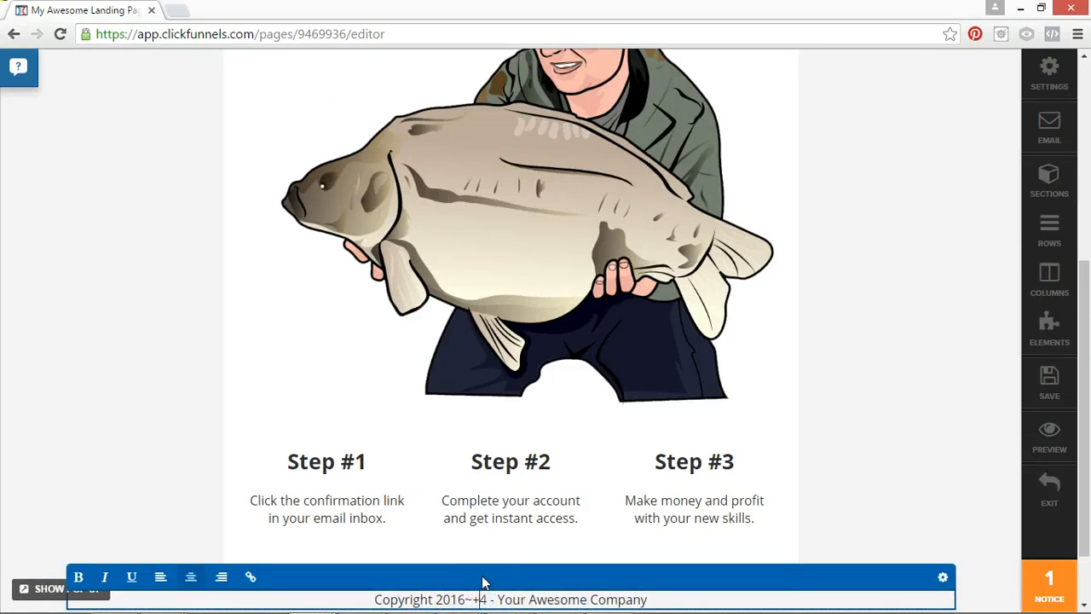
key("Delete")
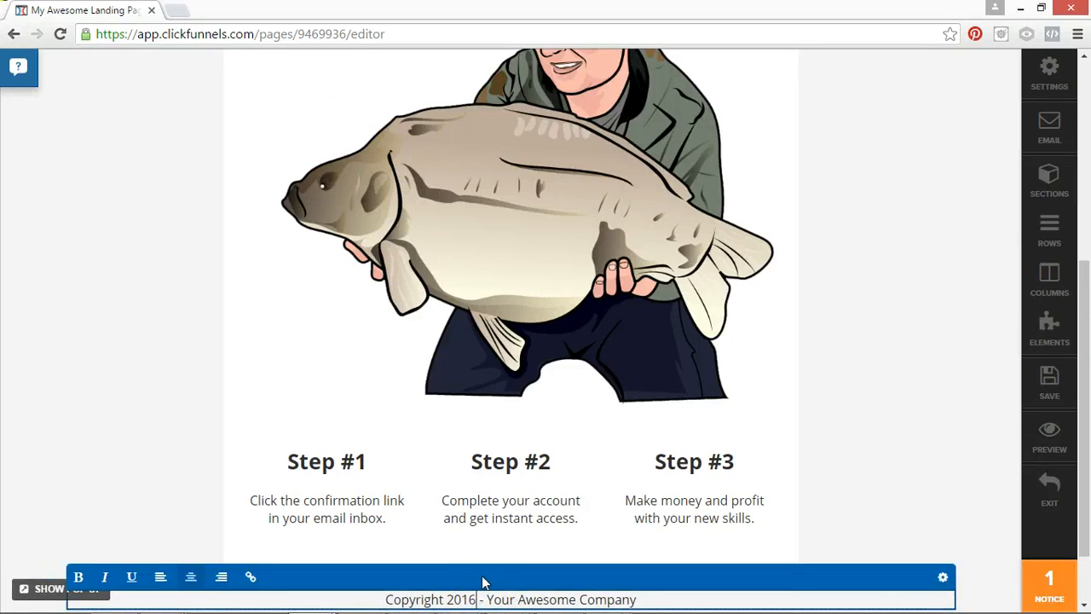
Add "+" and the owner's full name after the footer's copyright year, and remove the "Your Awesome Company" placeholder.
type("+ DAnny Wal")
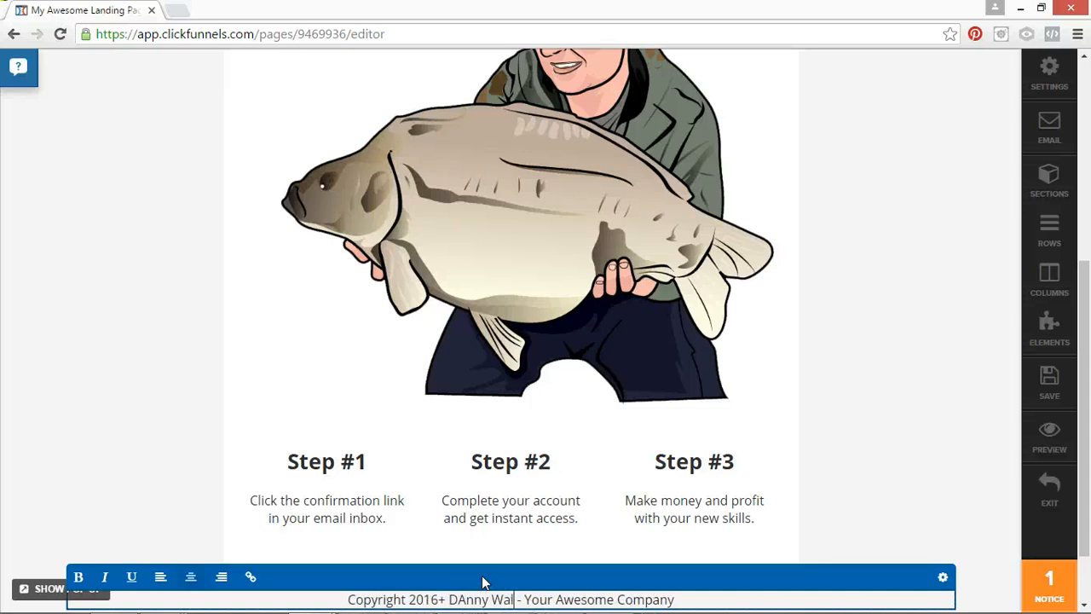
type("sh")
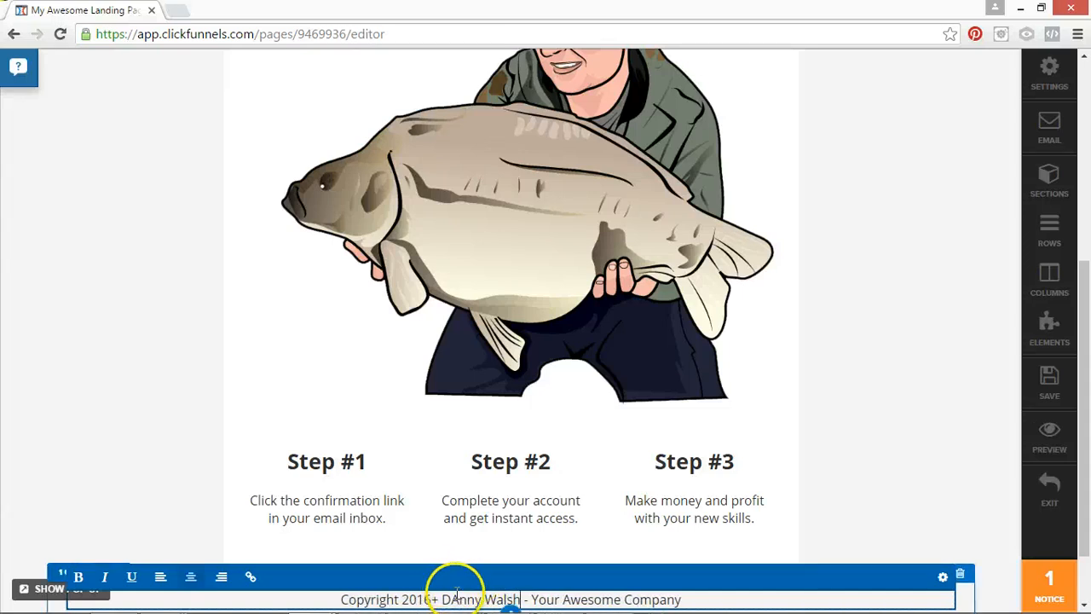
left_click(459, 599)
key("BackSpace")
type("a")
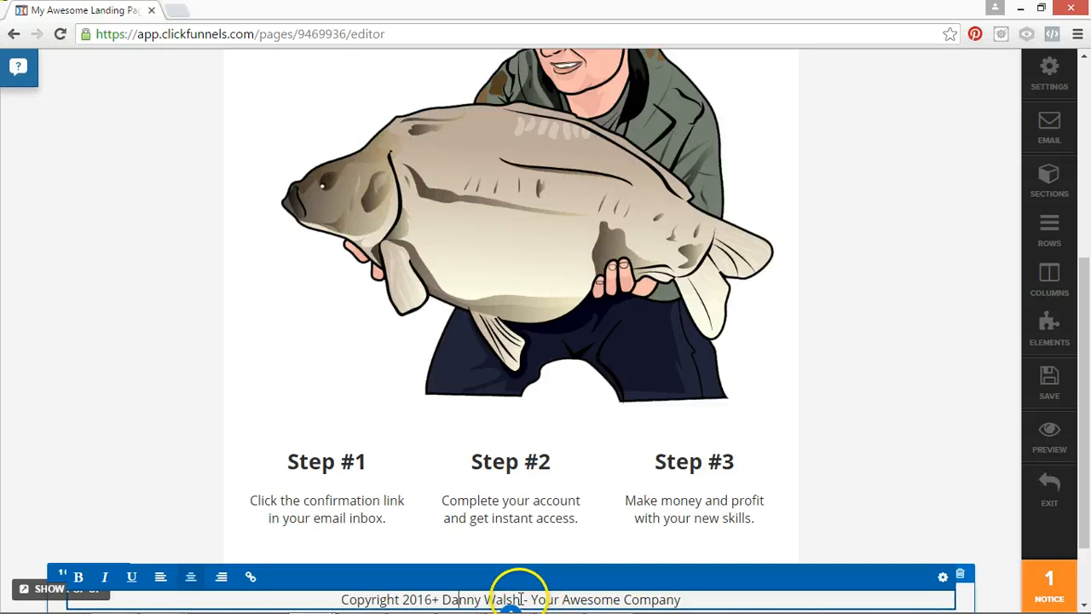
left_click_drag(532, 599, 689, 599)
key("BackSpace")
key("BackSpace")
key("BackSpace")
key("BackSpace")
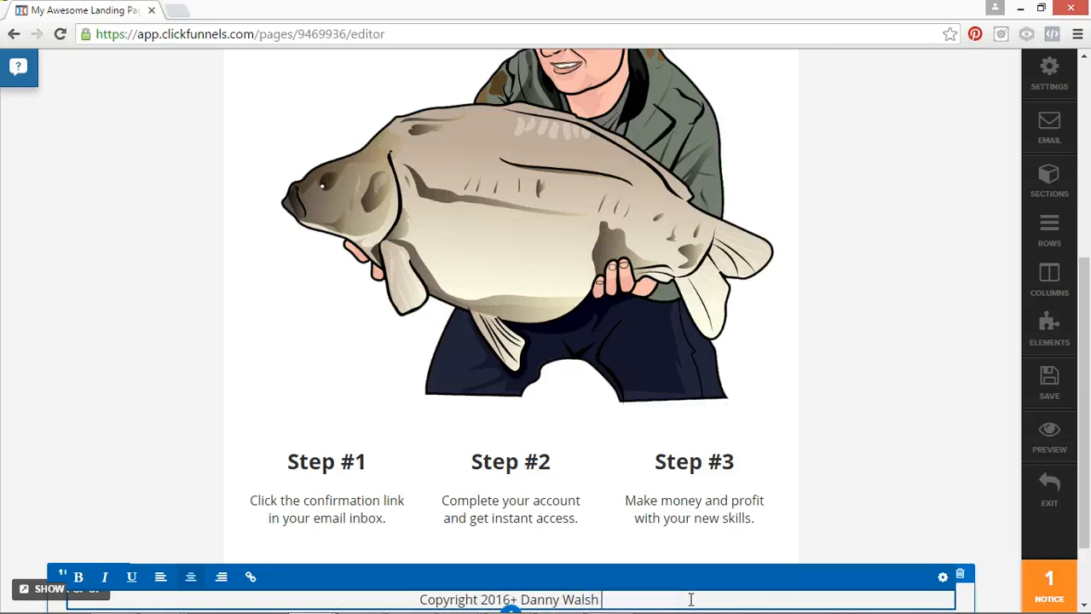
left_click(928, 224)
Set the page title in the meta tags and social settings to "Thank You".
left_click(1048, 73)
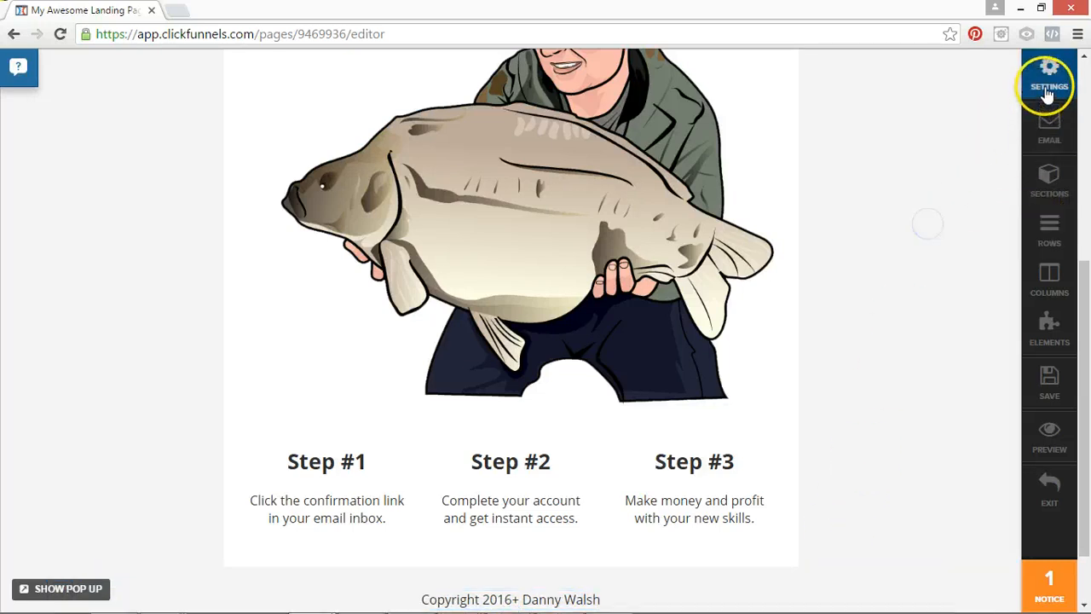
left_click(882, 100)
left_click(943, 108)
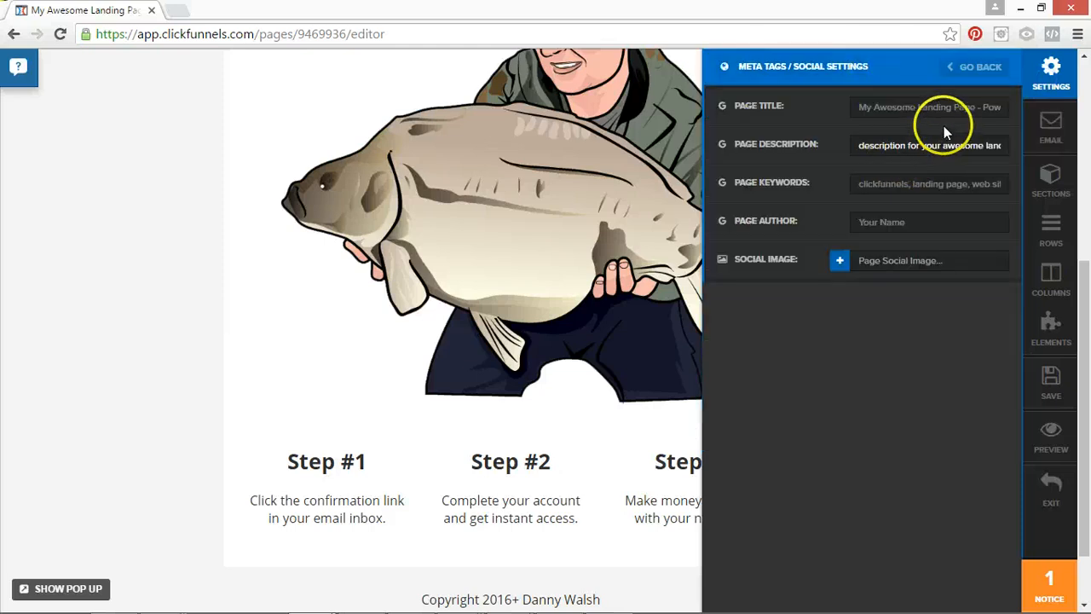
key("ctrl+a")
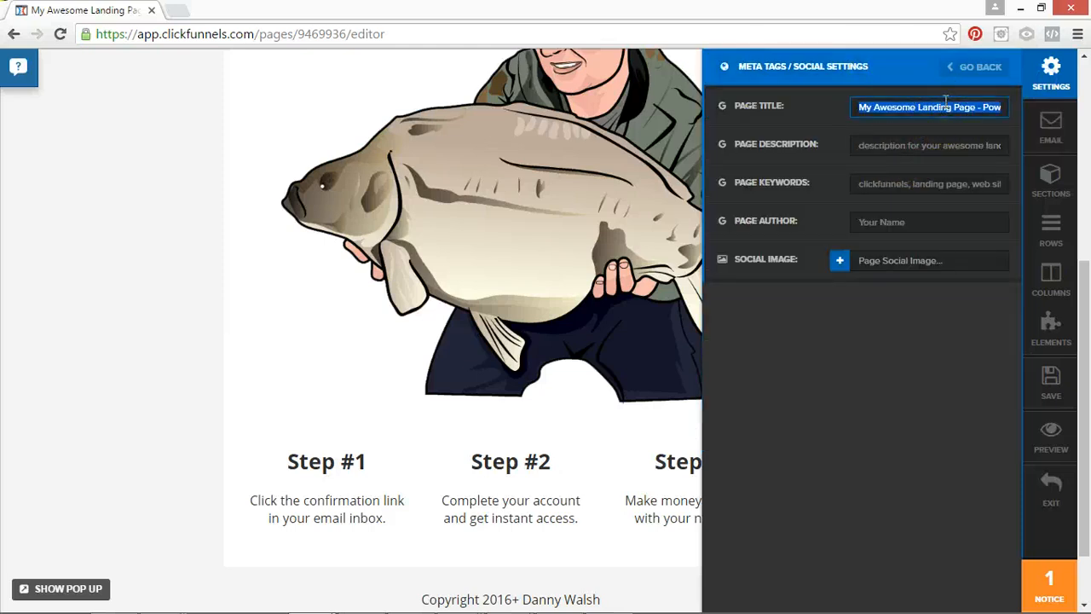
type("Thank You")
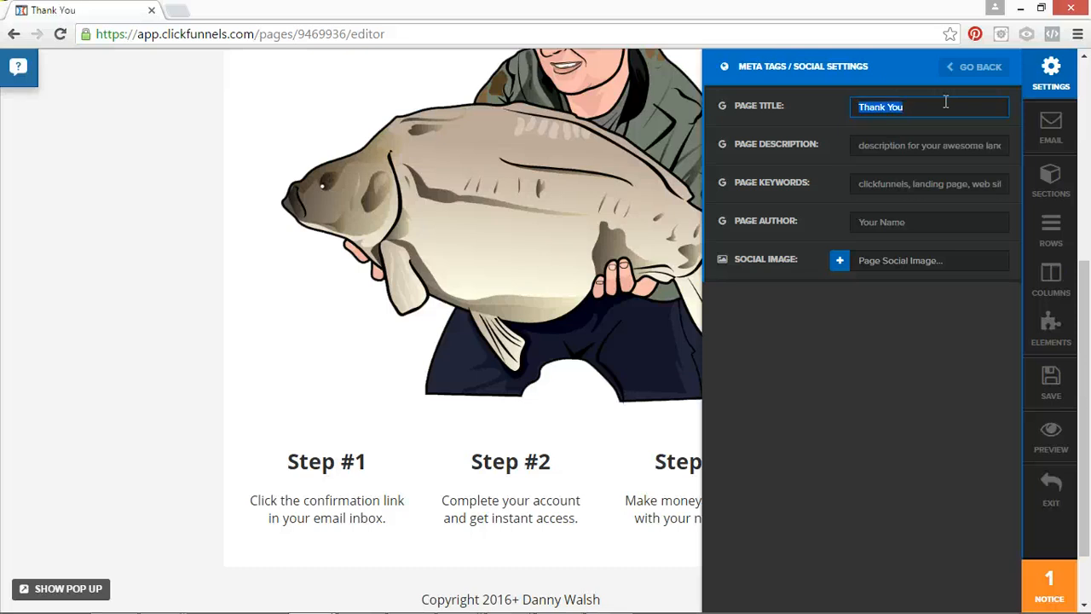
Set the page description and keywords to "Thank You" and enter the owner's full name as page author.
key("Tab")
type("Thank You")
key("Tab")
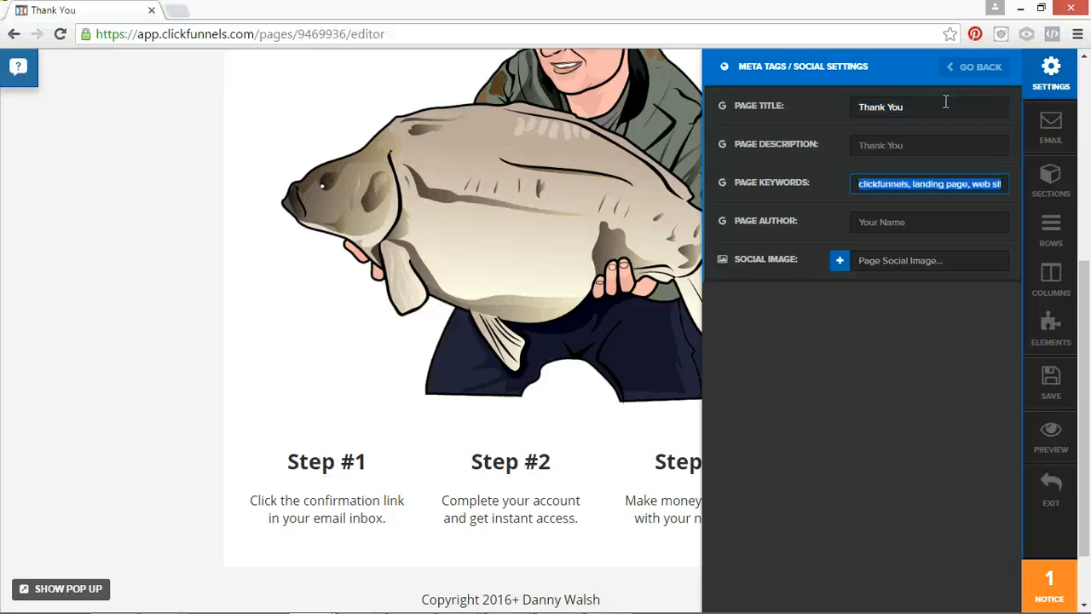
type("Thank You")
key("Tab")
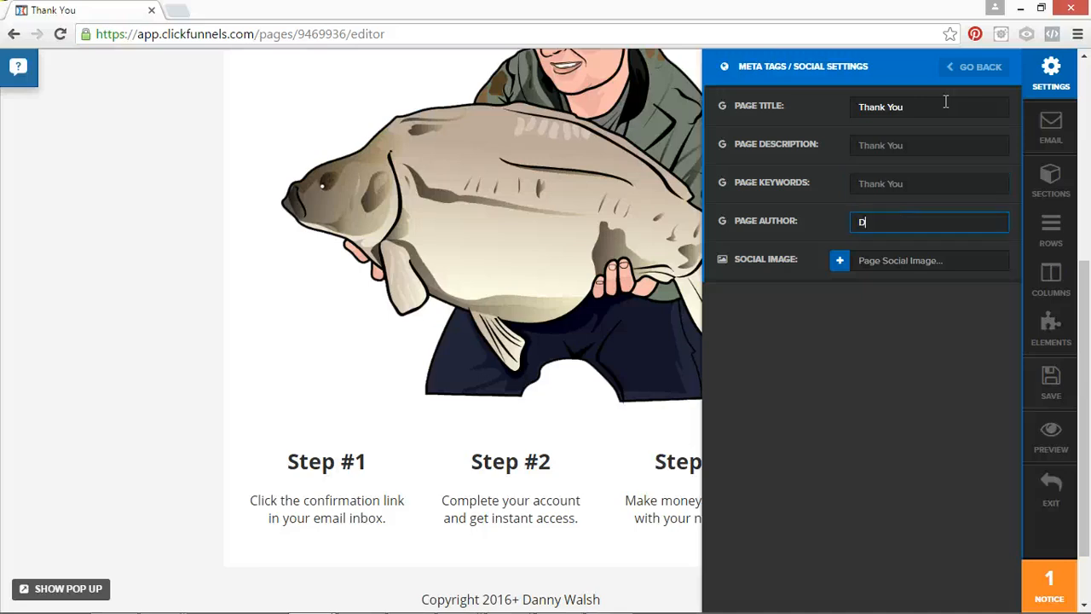
type("Danny Walsh")
key("Tab")
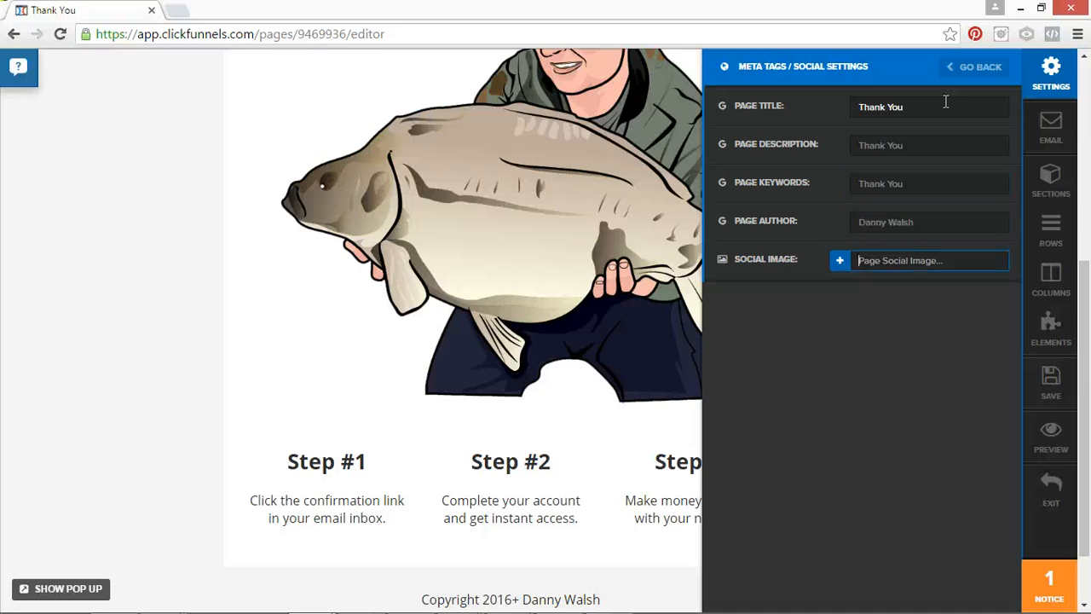
Set a stored photo of an angler holding a carp as the page's social image, and save the page.
left_click(842, 268)
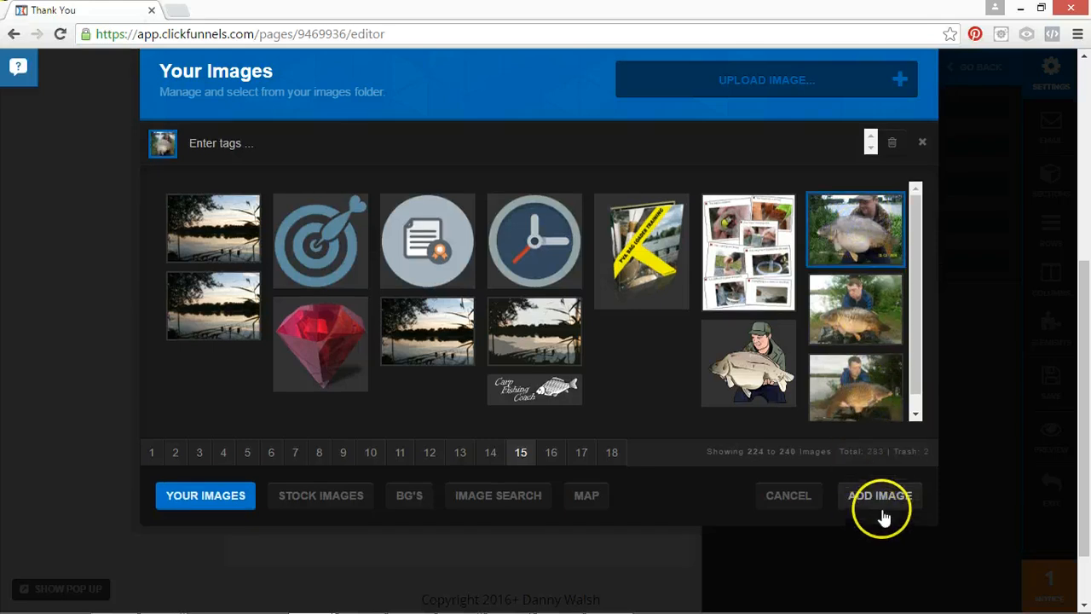
left_click(879, 499)
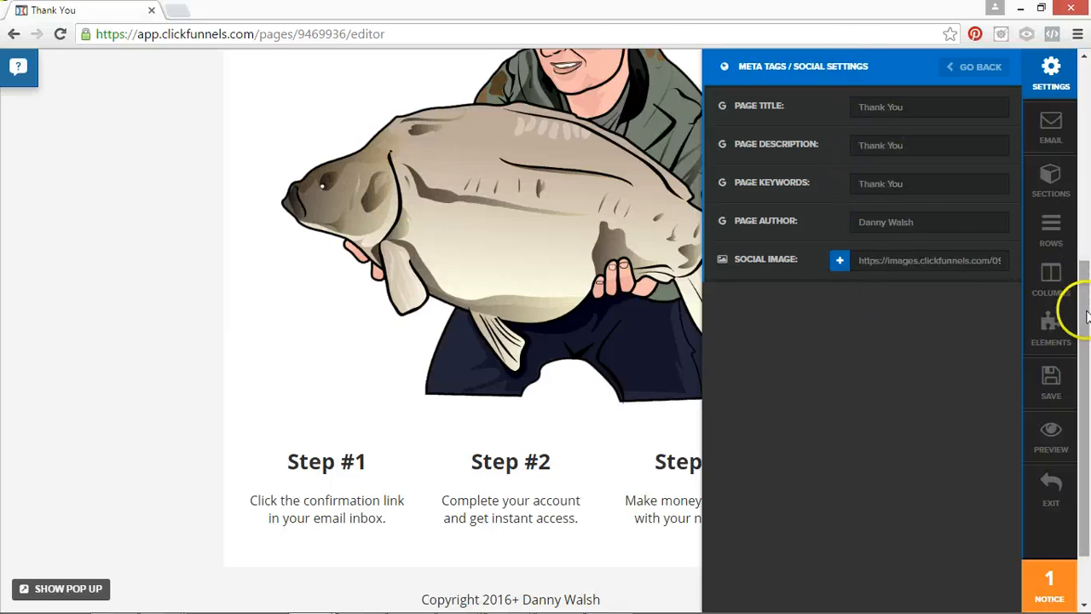
left_click_drag(1086, 312, 1088, 98)
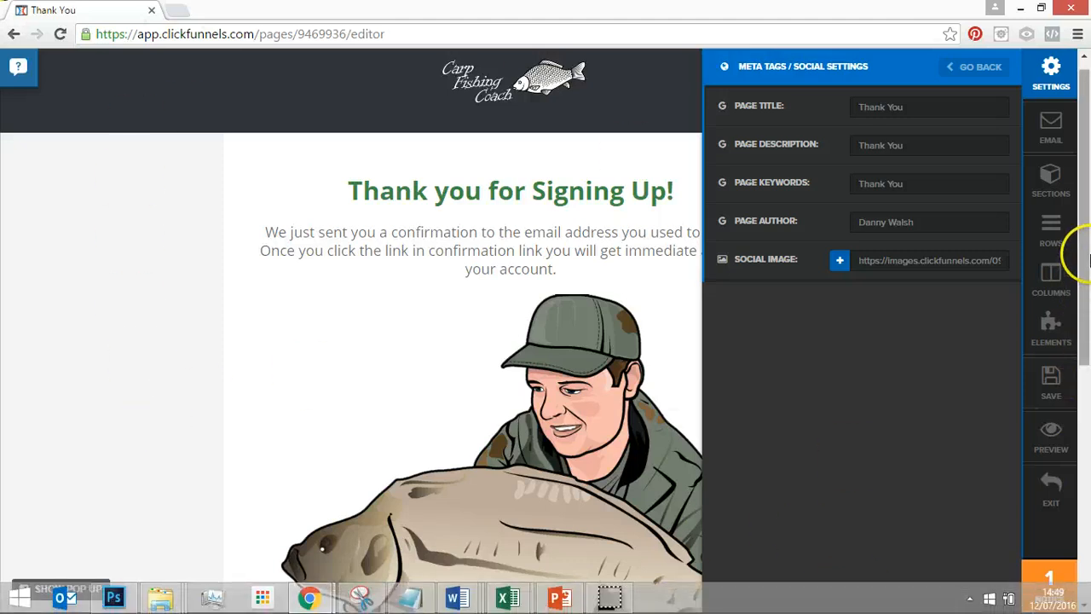
left_click(977, 67)
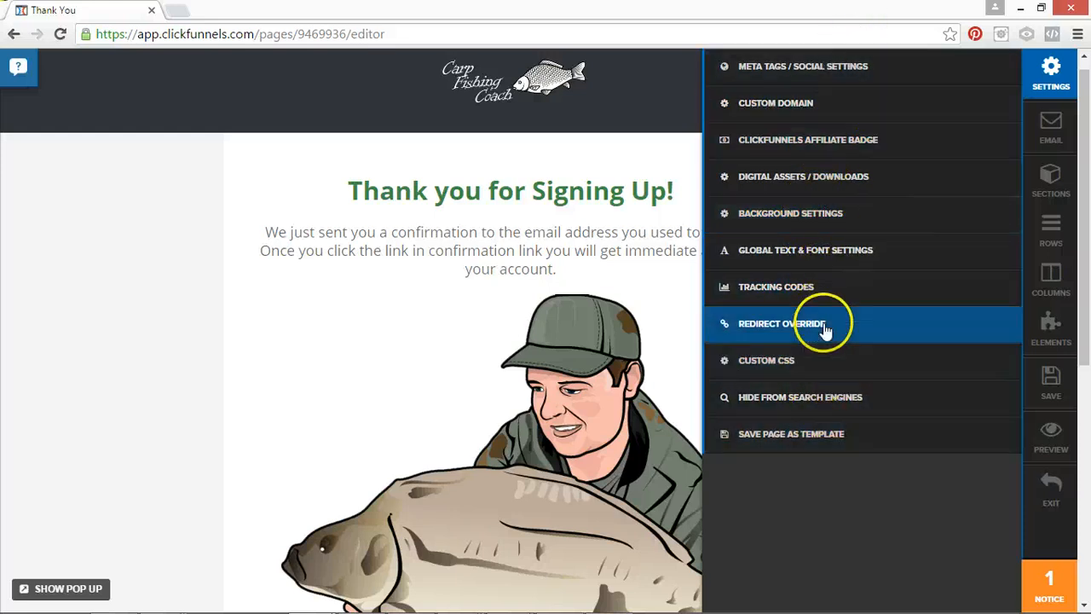
left_click(1048, 416)
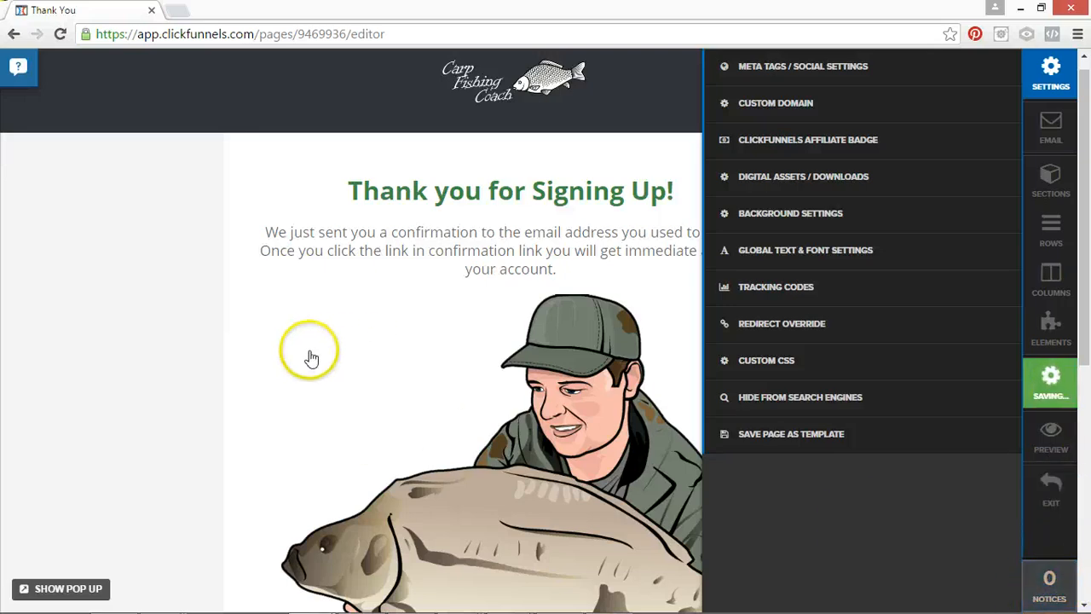
left_click(249, 331)
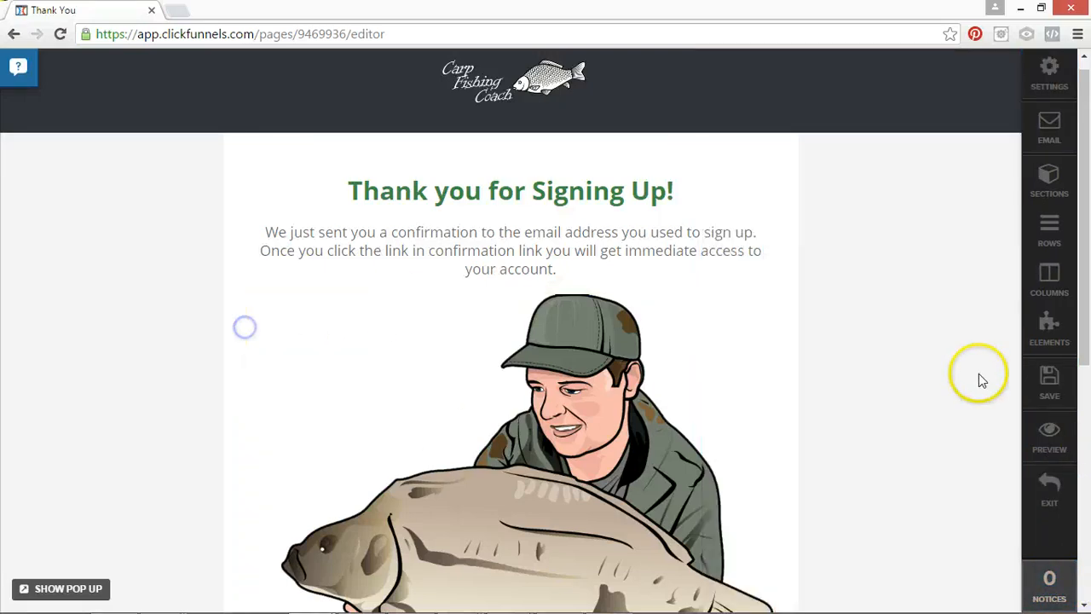
Look over the Thank You page's header, message, image and step columns, and save the page again.
left_click_drag(1088, 251, 1088, 392)
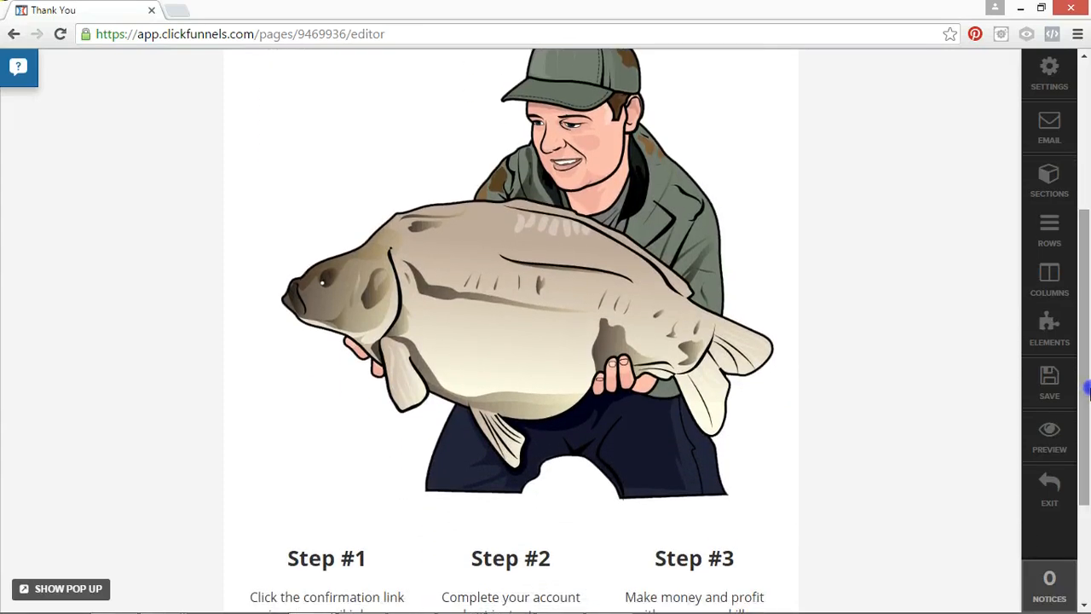
left_click_drag(1088, 337, 1086, 280)
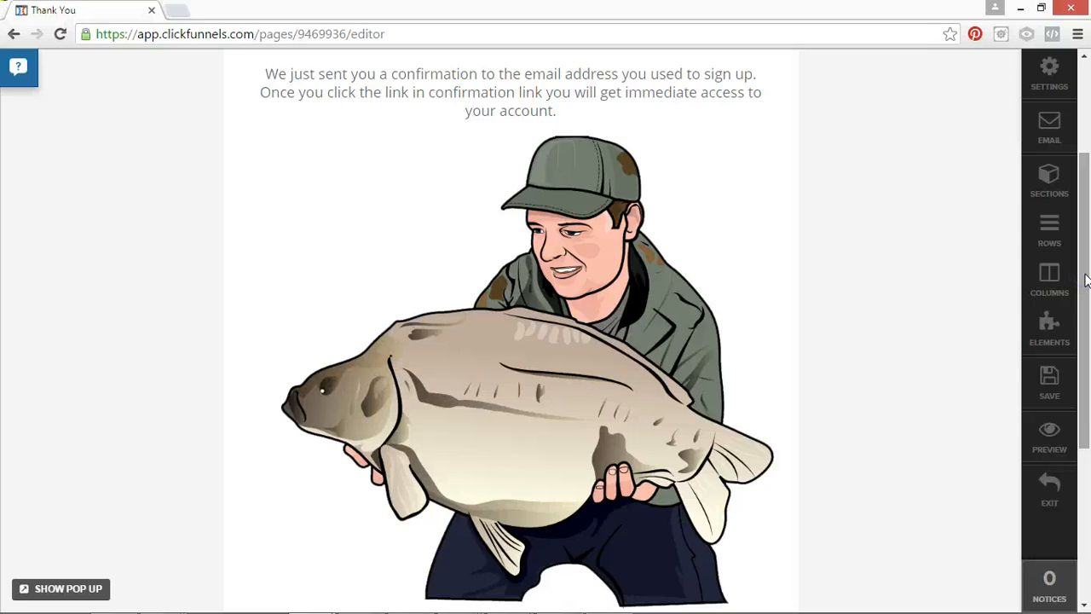
left_click_drag(1086, 281, 1084, 171)
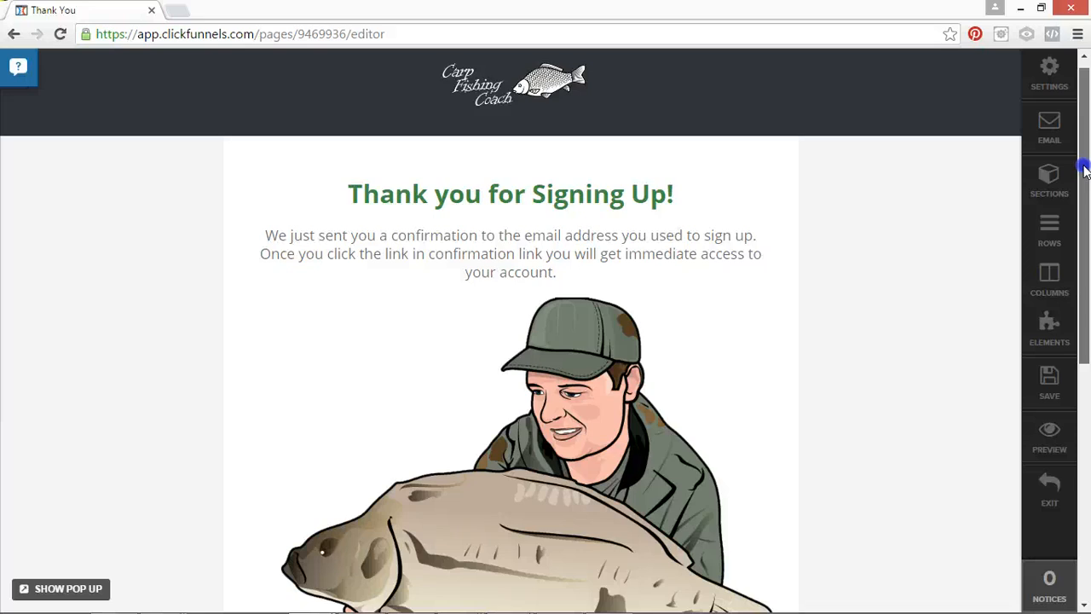
left_click(1083, 166)
left_click_drag(1084, 171, 1085, 194)
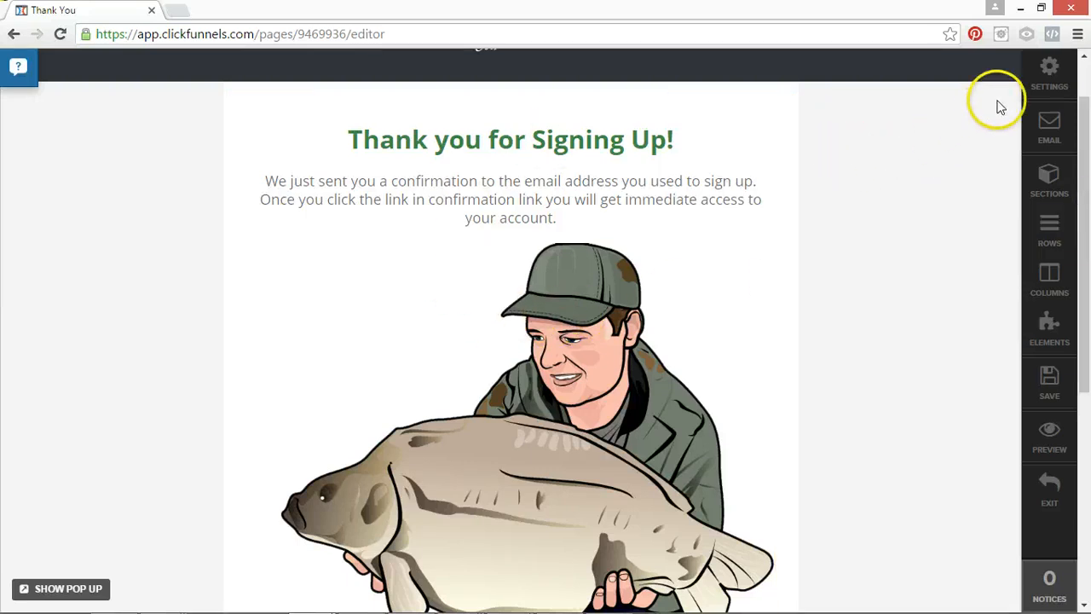
left_click_drag(1088, 223, 1086, 197)
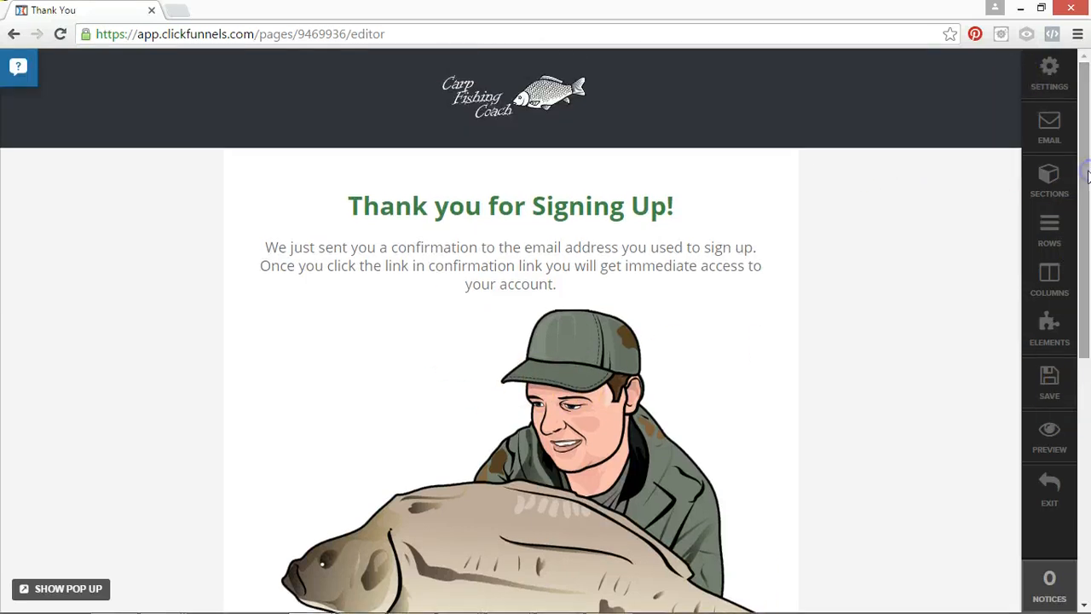
left_click(1057, 190)
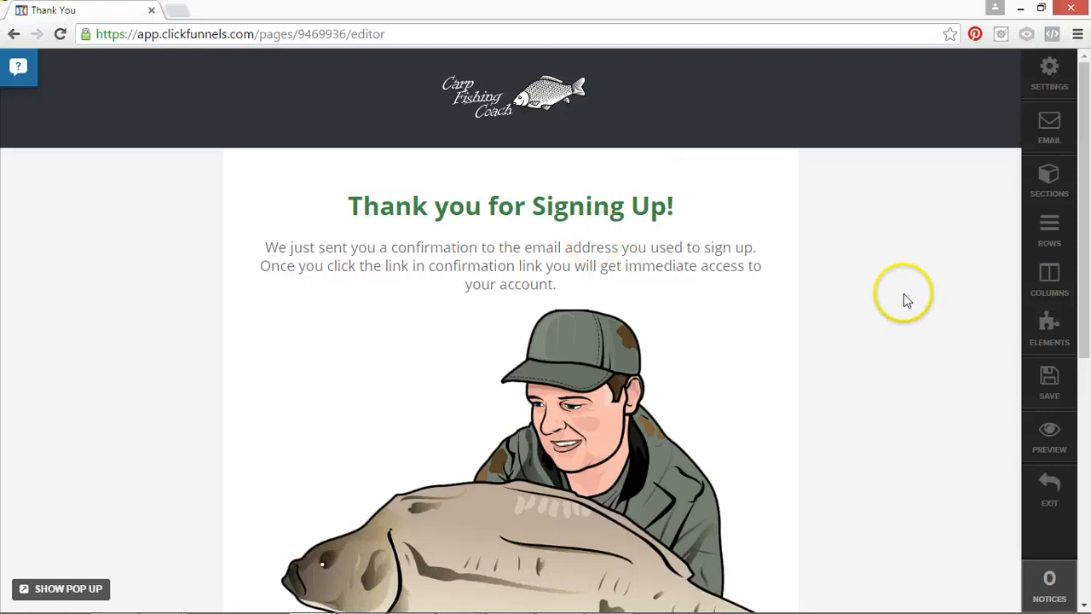
left_click(1056, 388)
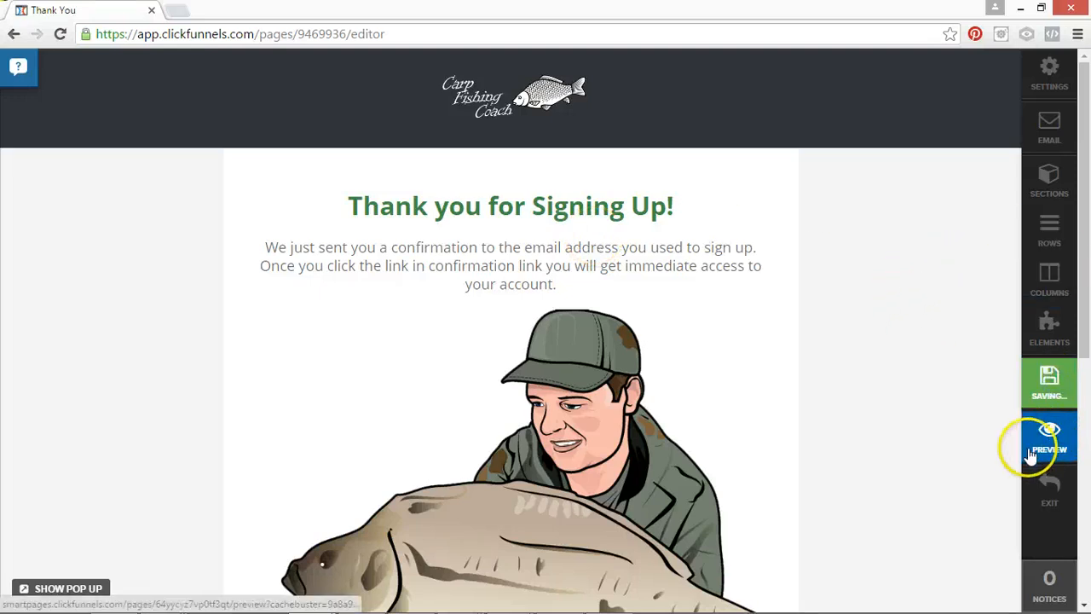
Add a button element between the confirmation text and the cartoon angler image.
left_click_drag(1083, 273, 1054, 523)
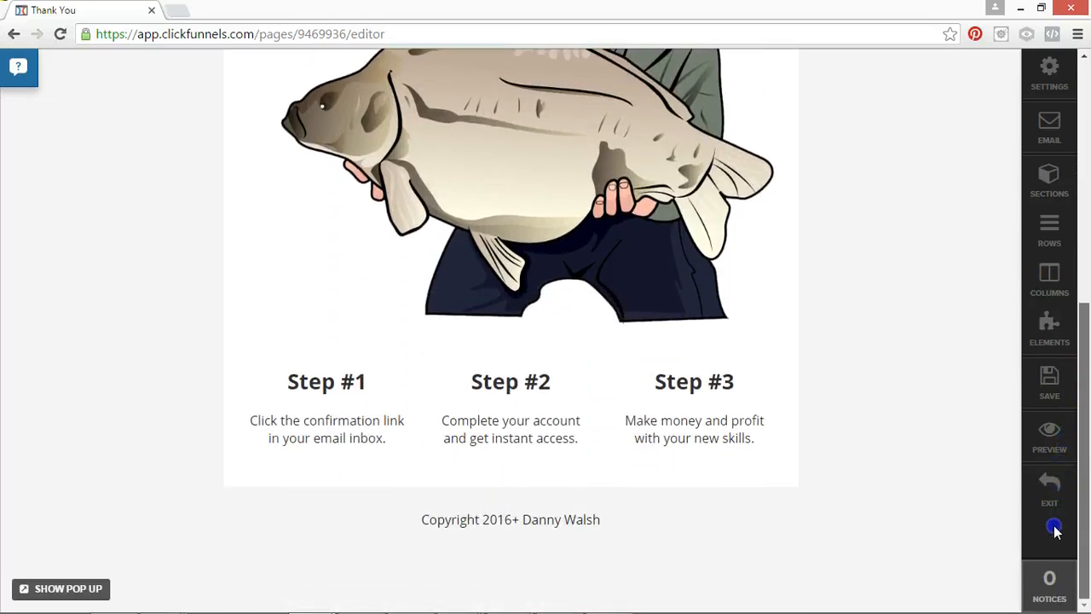
left_click_drag(1086, 339, 1087, 128)
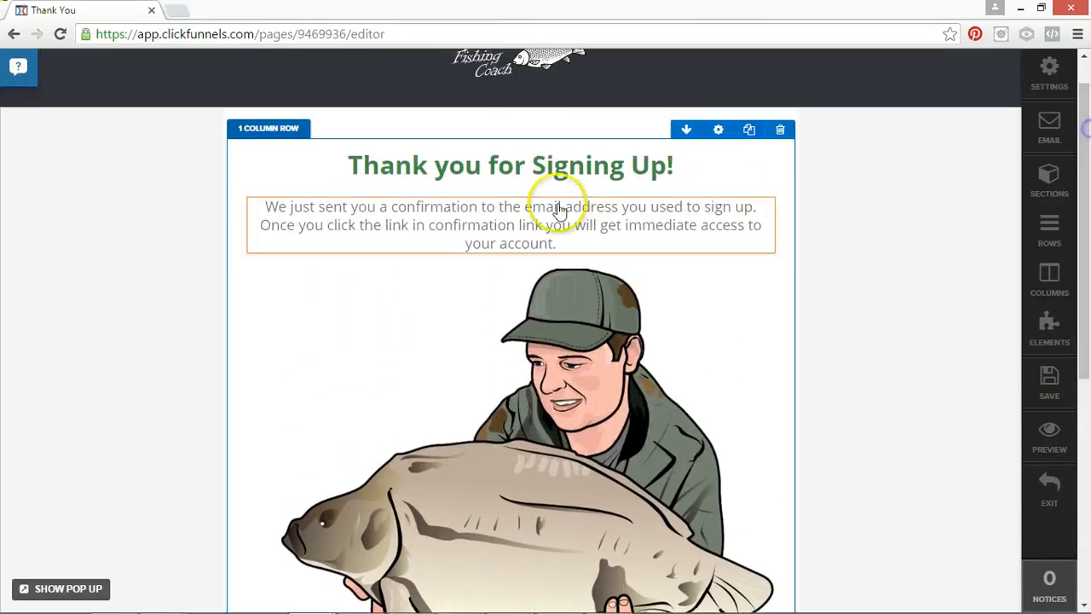
left_click(509, 253)
left_click(778, 173)
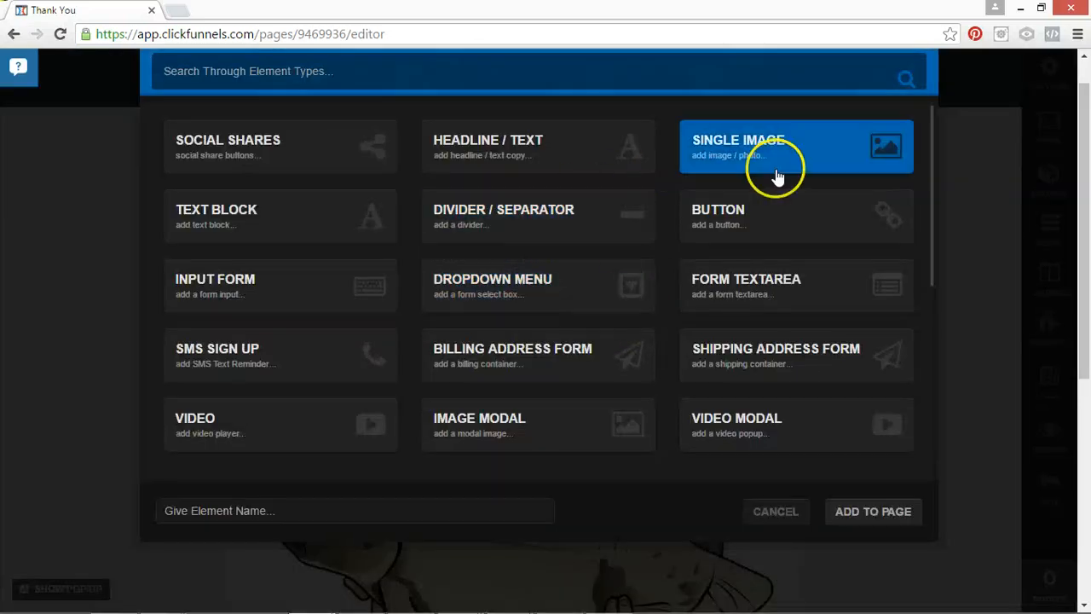
left_click(719, 211)
left_click(872, 512)
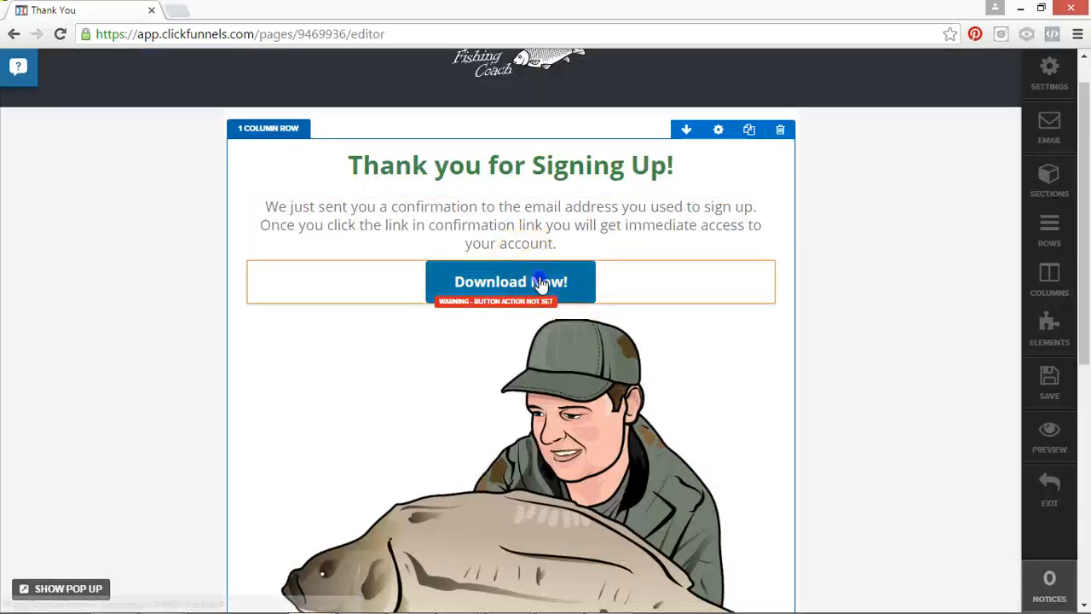
Change the new button's main text to "GET MORE FROM" followed by the owner's full name in capitals.
left_click(619, 296)
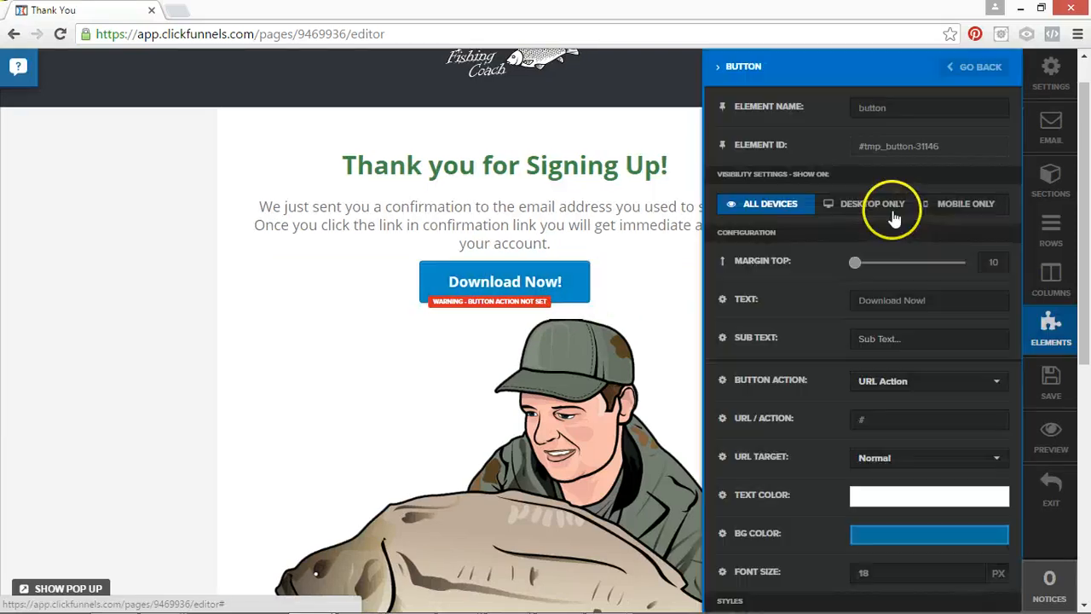
left_click_drag(928, 303, 831, 302)
type("GET")
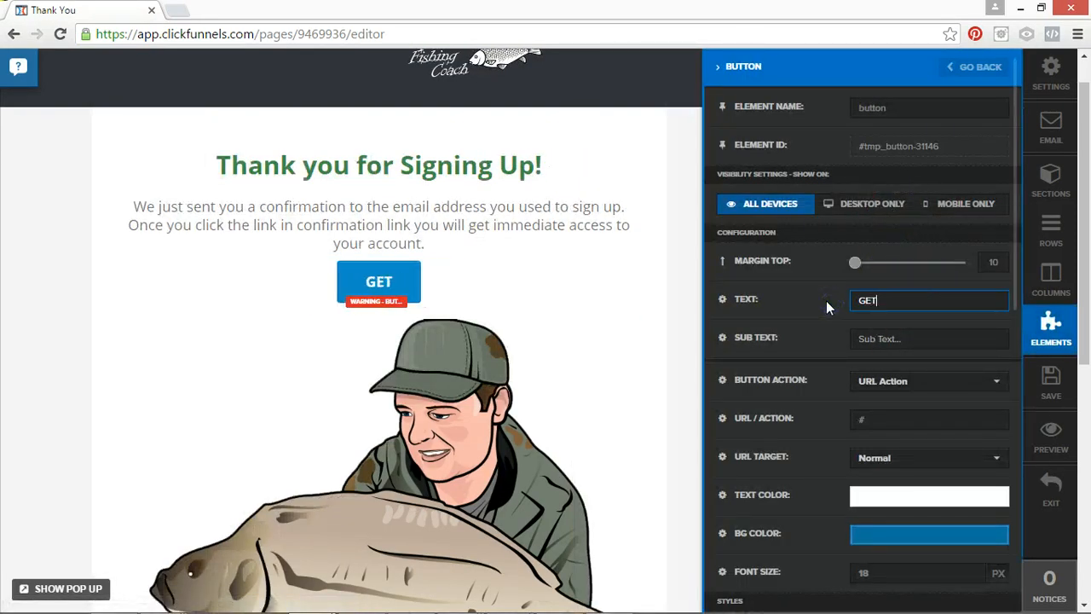
type(" MORE FROM ")
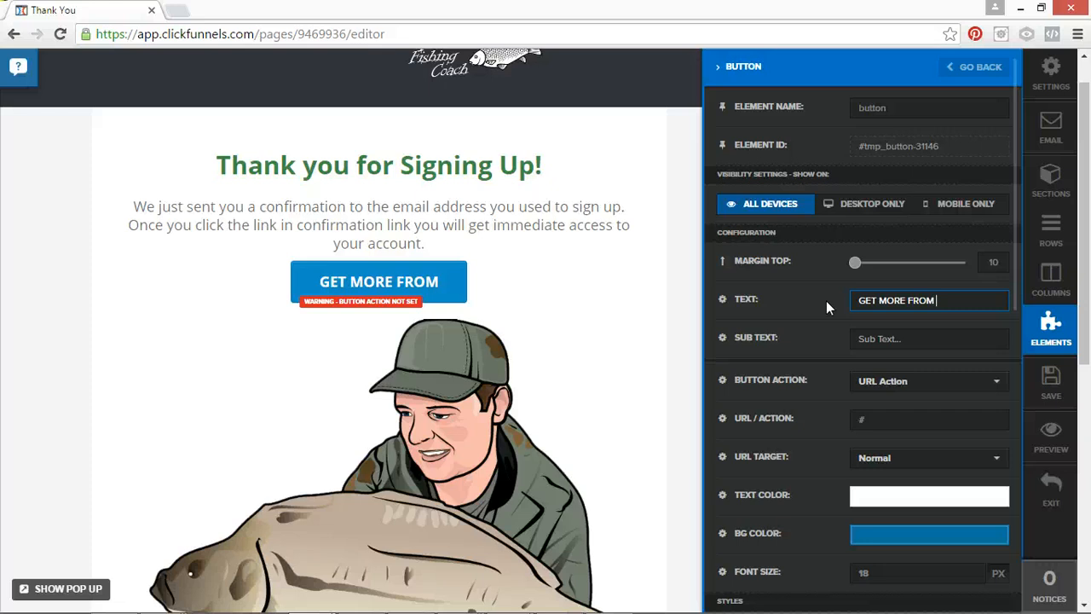
type("DANNY WALSH")
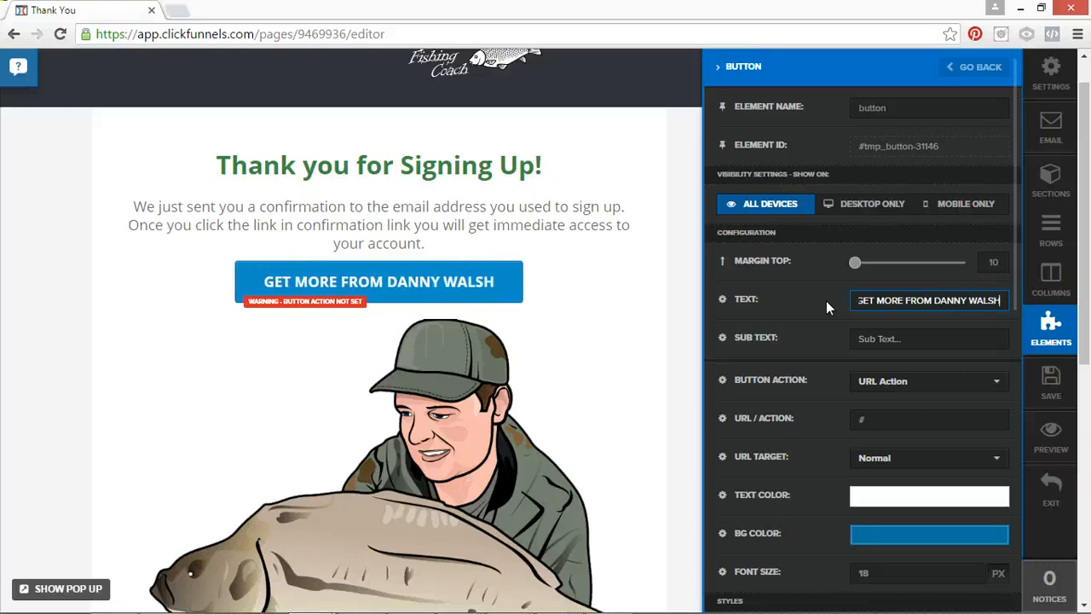
Add the sub text "Click Here To Get Instant Access" to the button.
left_click(884, 339)
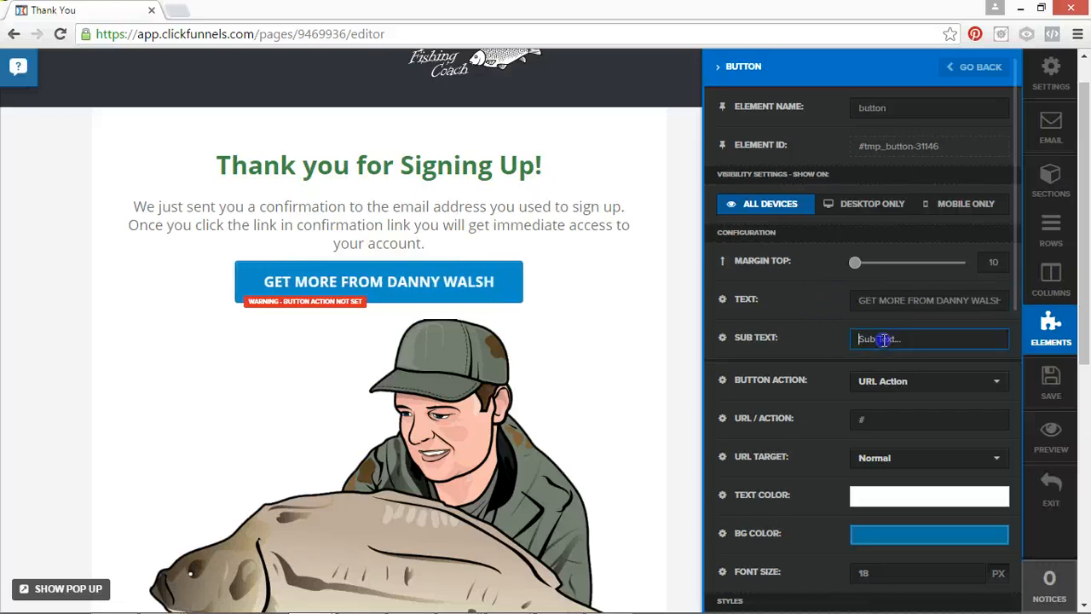
type("Click Here To Get Instant")
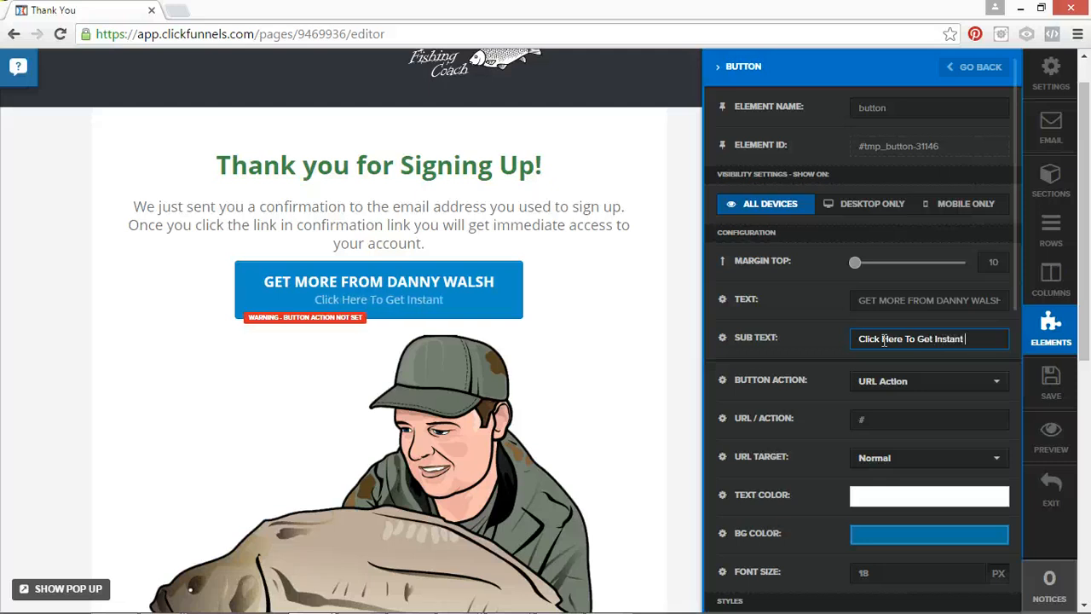
type("ccess")
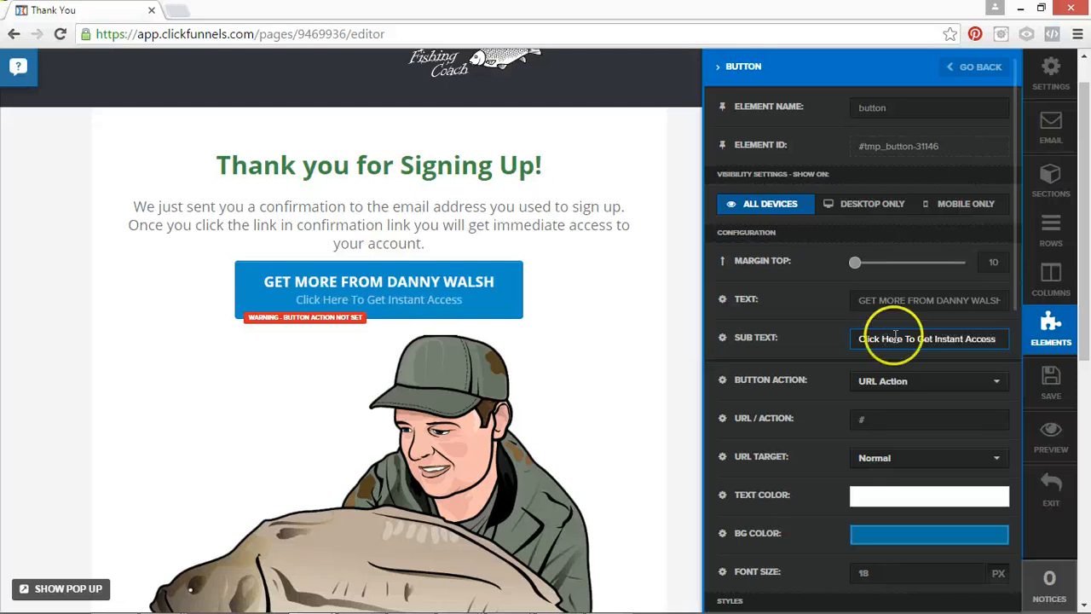
Link the button to the show-me-a-funnel page on the owner's https site, and save the Thank You page.
left_click(889, 418)
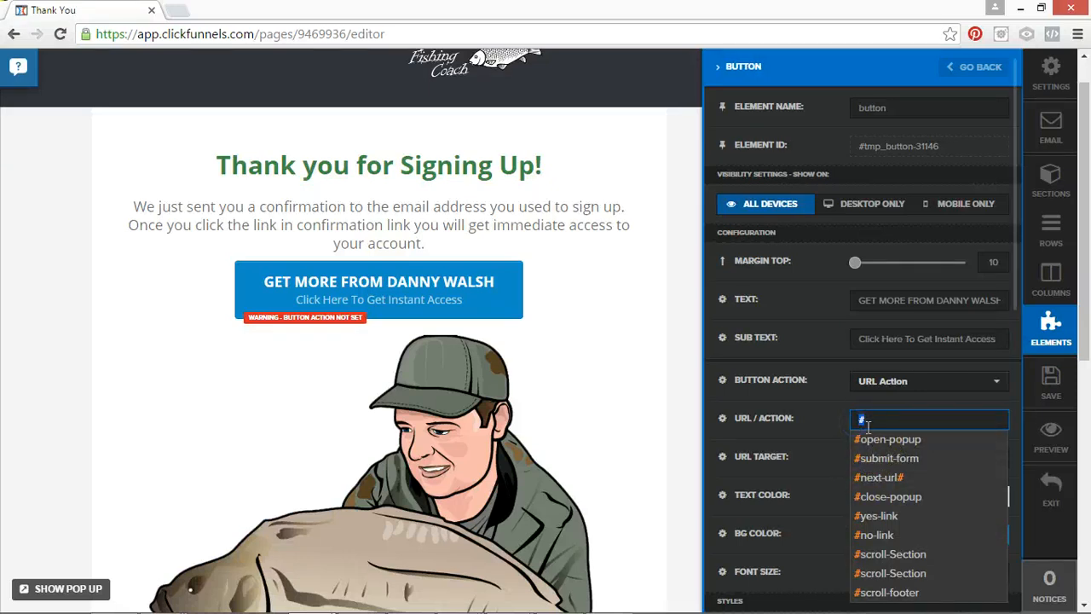
type("htt")
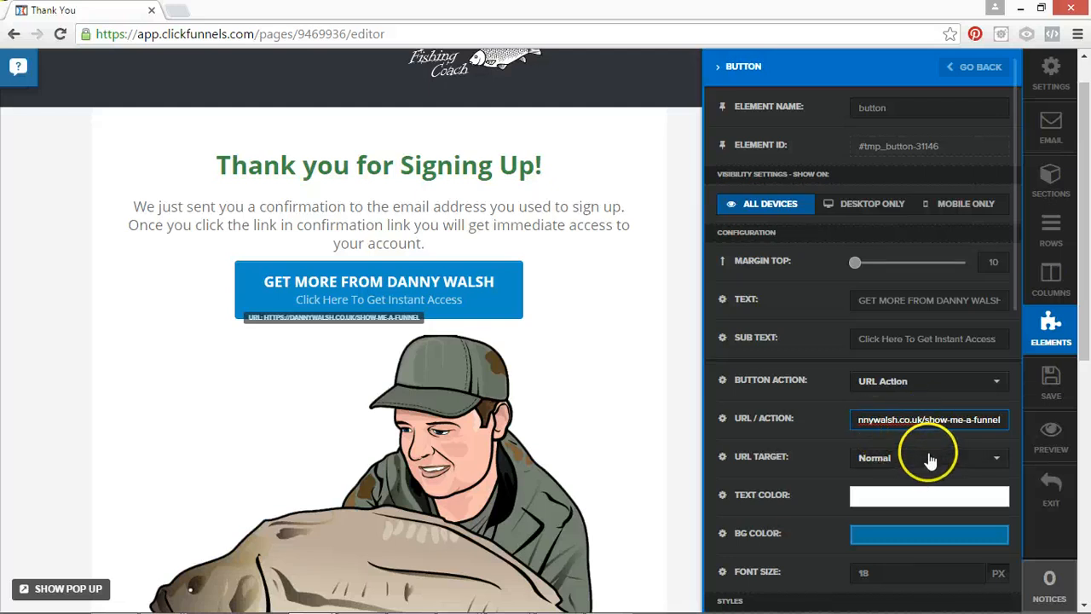
left_click_drag(901, 419, 877, 427)
left_click(1053, 375)
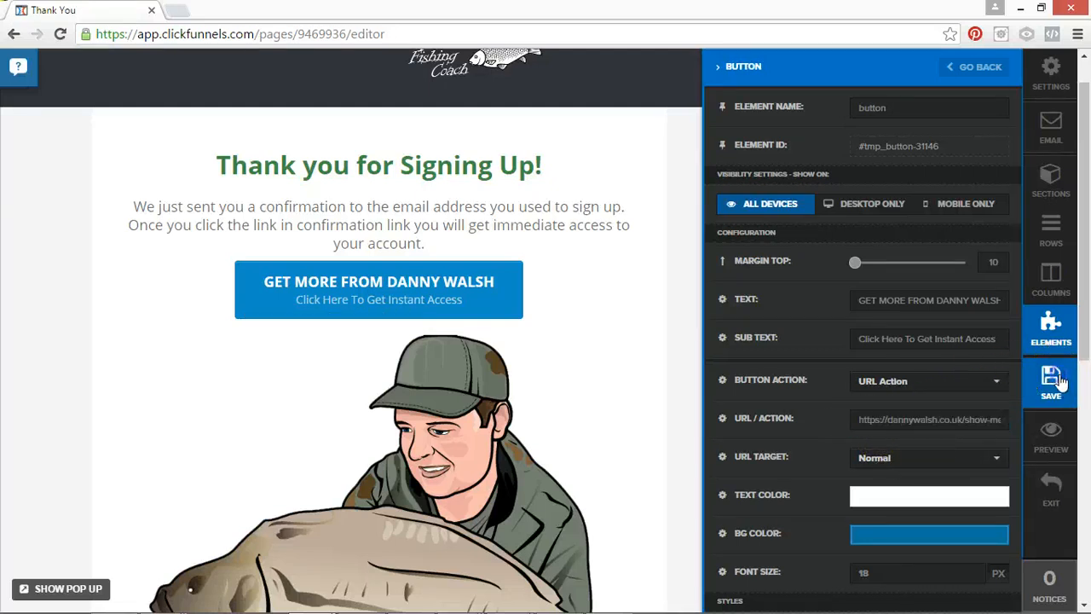
Exit the page editor and open the live Test 1 funnel from its funnel URL.
left_click(1033, 450)
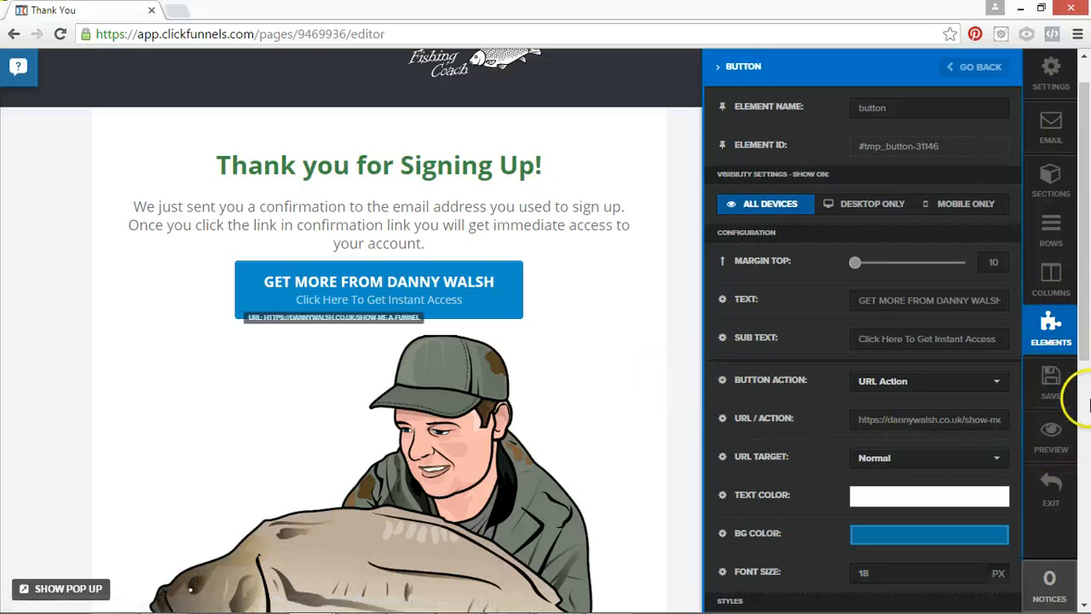
left_click(1046, 503)
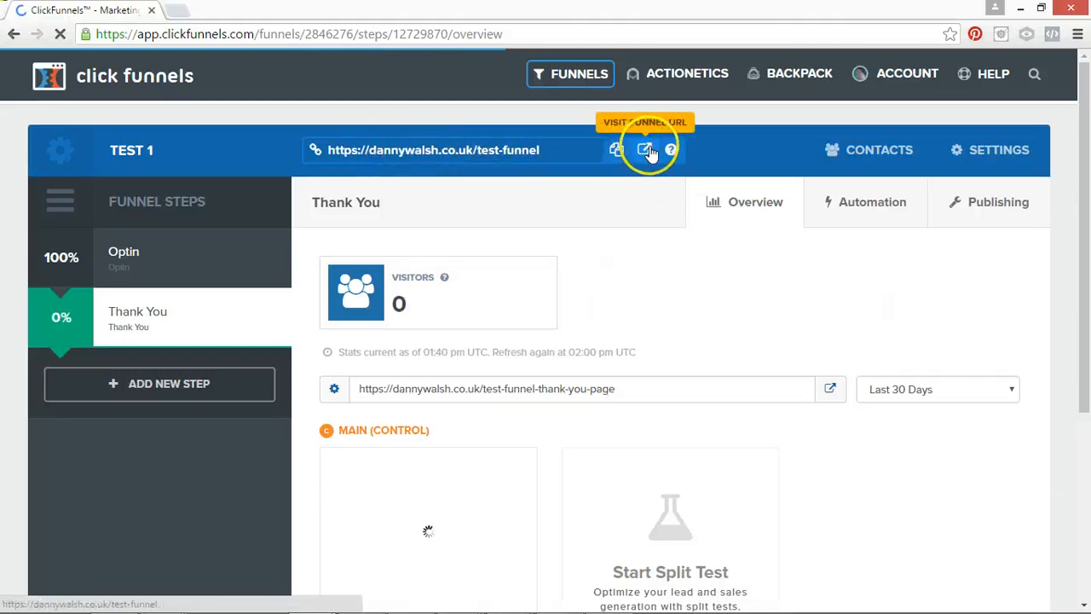
left_click(643, 151)
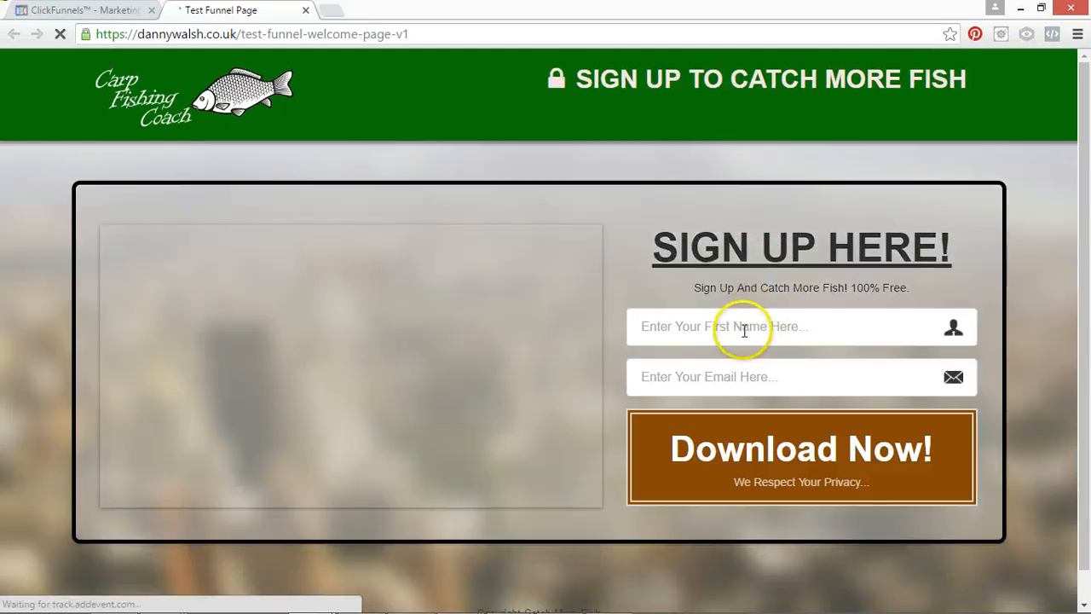
Submit a test opt-in on the live sign-up page with the owner's first name and a test e-mail address.
left_click(743, 329)
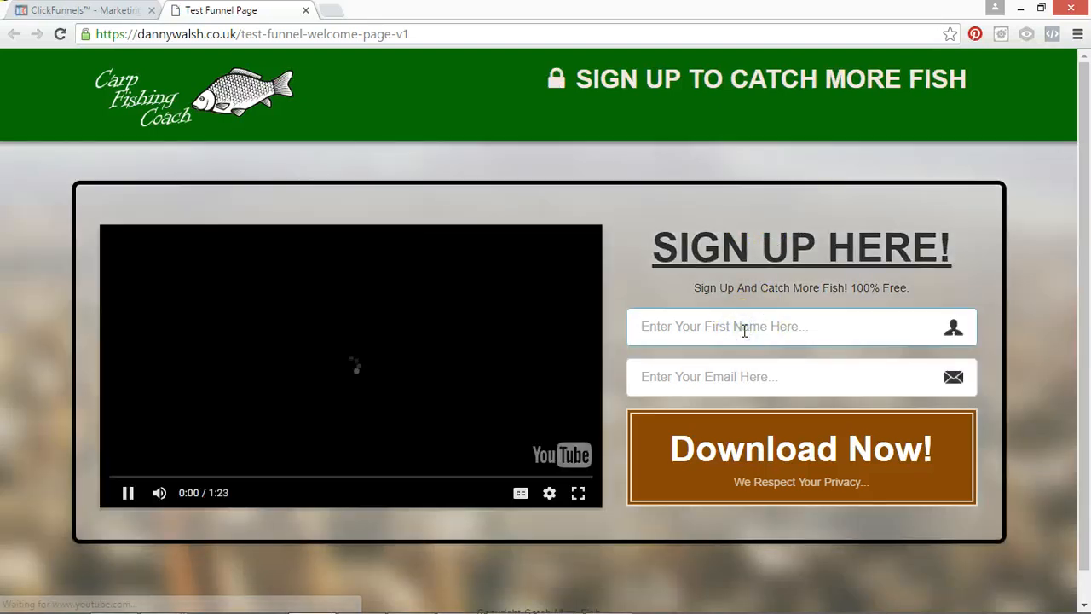
type("danny")
key("Tab")
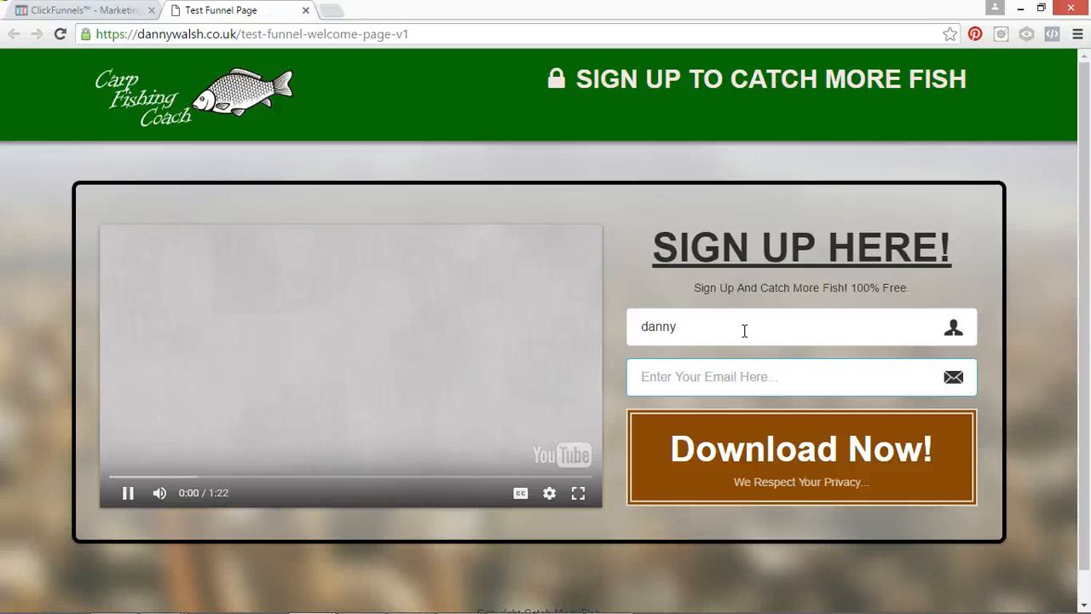
type("filter")
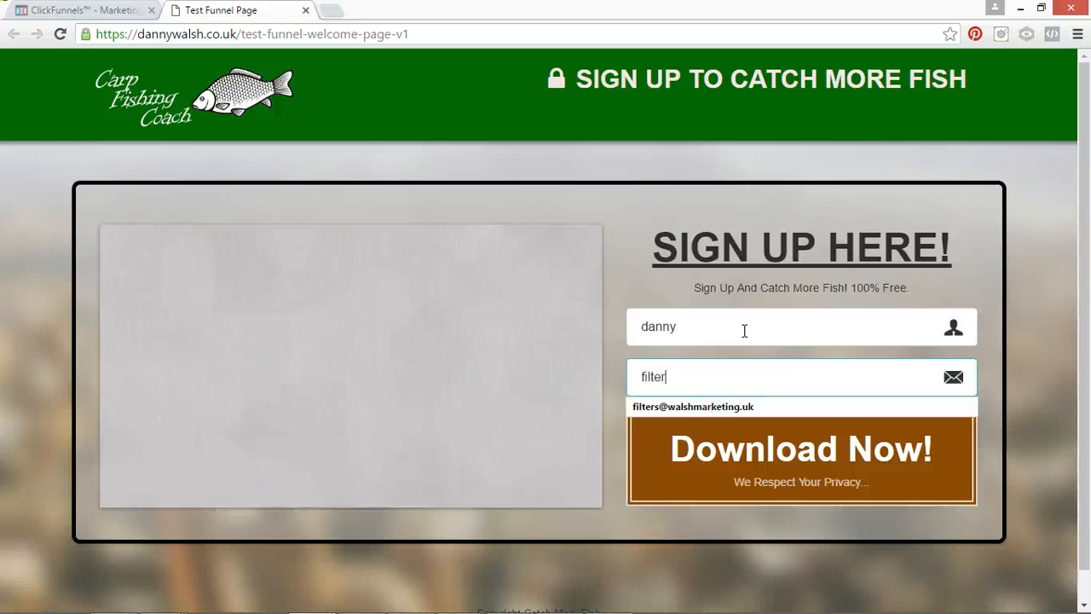
left_click(760, 404)
left_click(760, 447)
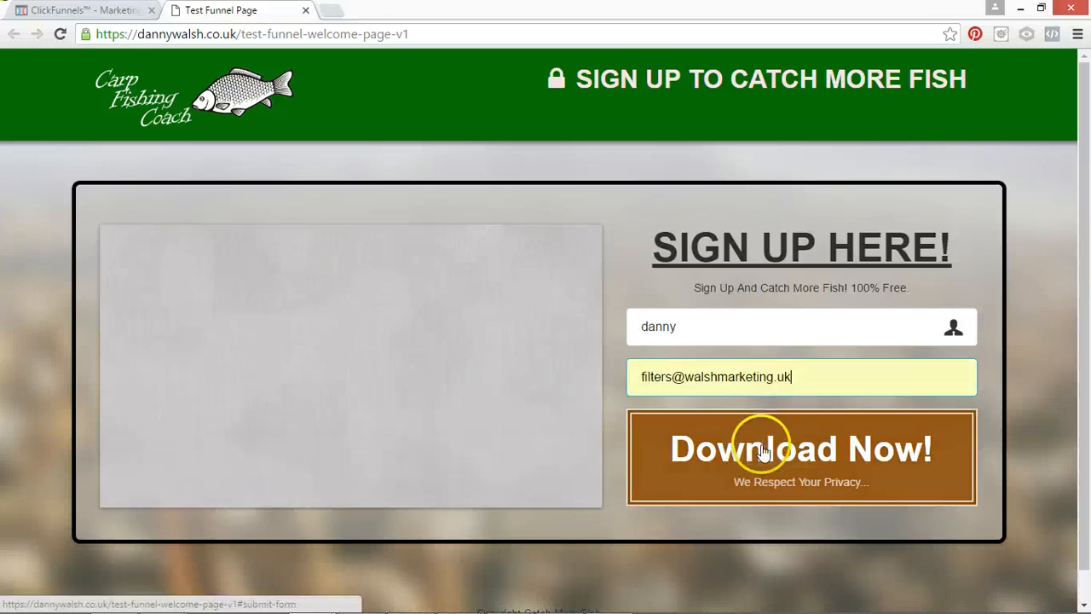
left_click(761, 457)
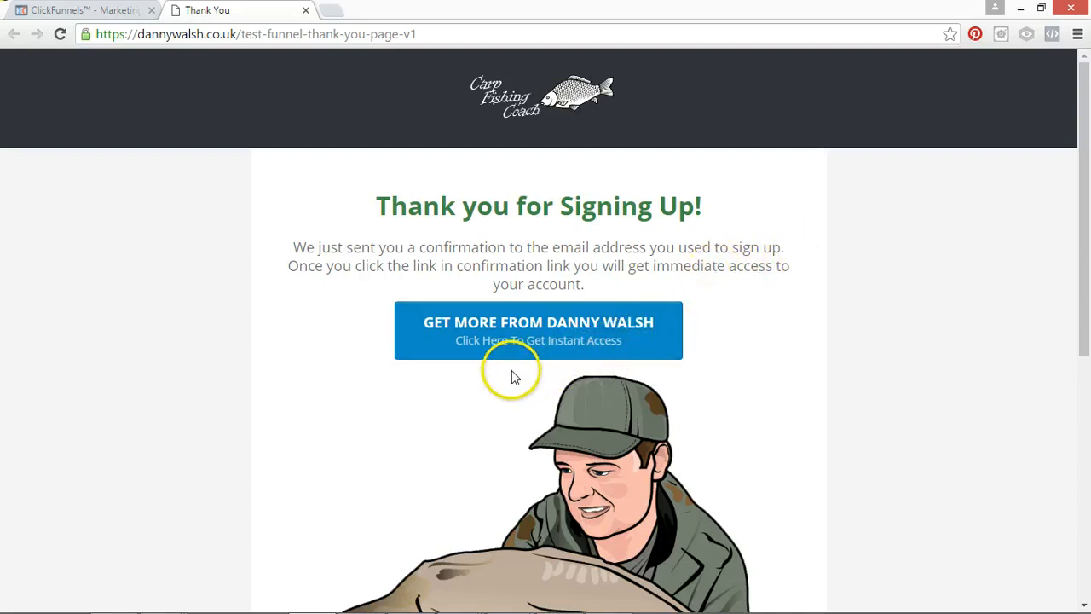
Follow the call-to-action button on the live Thank You page and check the path of the address it opens.
left_click(545, 330)
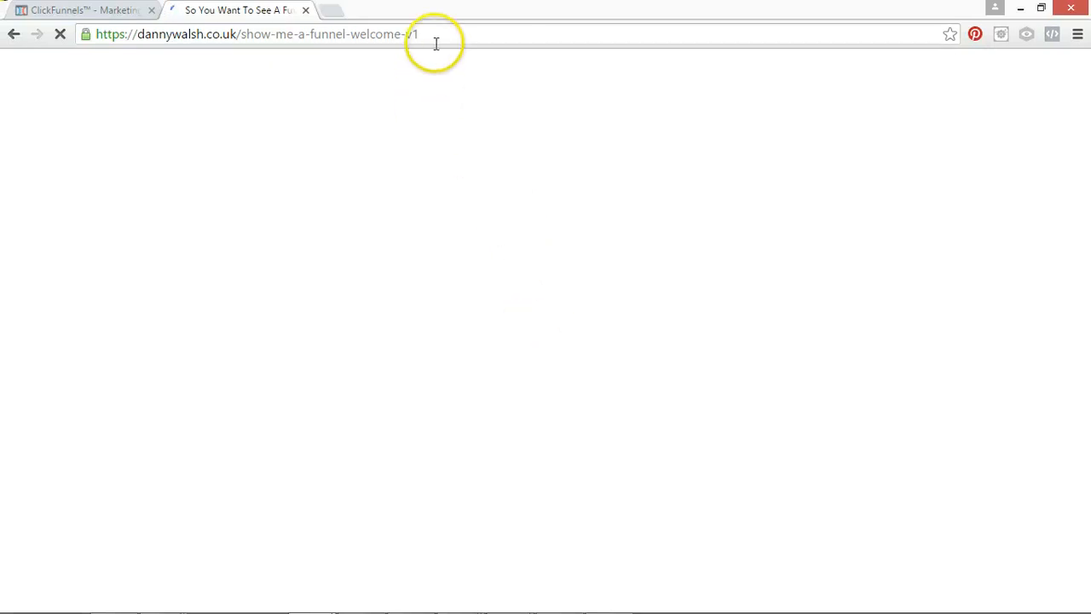
left_click_drag(394, 34, 248, 46)
left_click(420, 34)
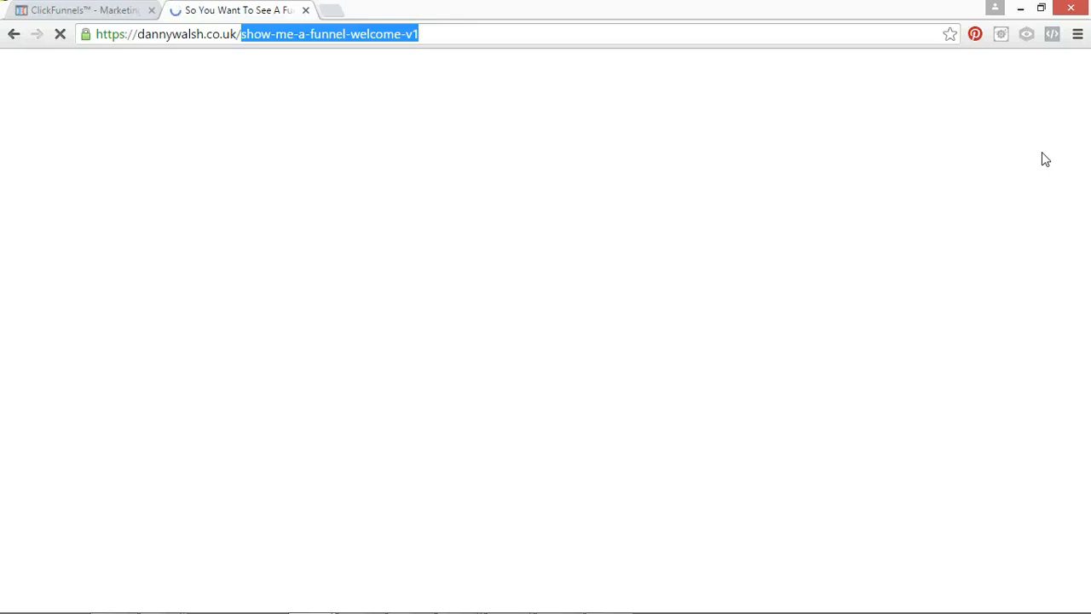
Return to the ClickFunnels tab and look over the Thank You step's overview, page preview and split test area.
left_click(76, 11)
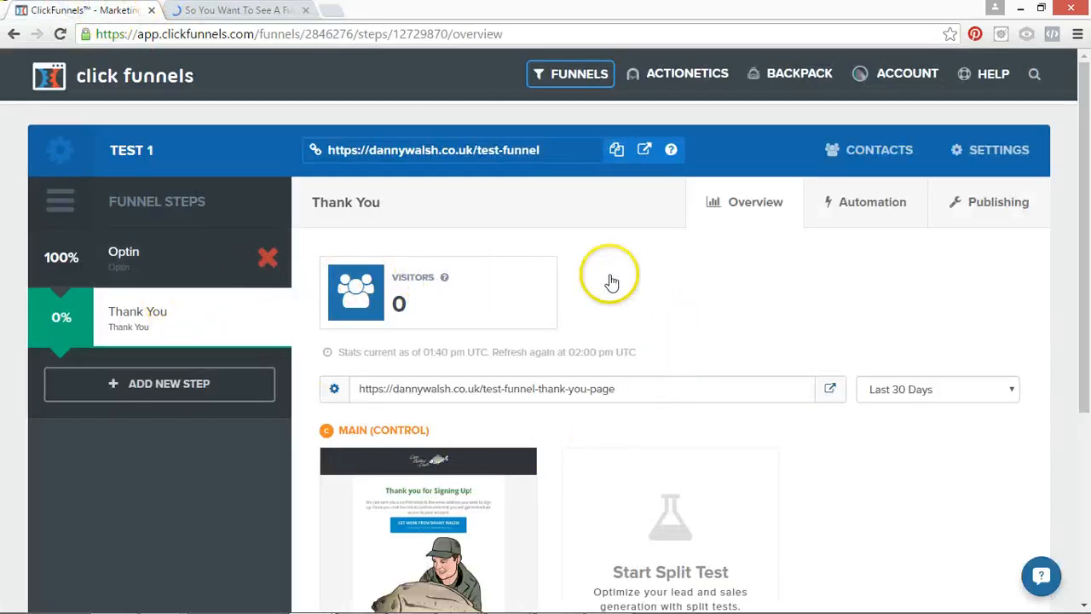
scroll(609, 280, "down", 1)
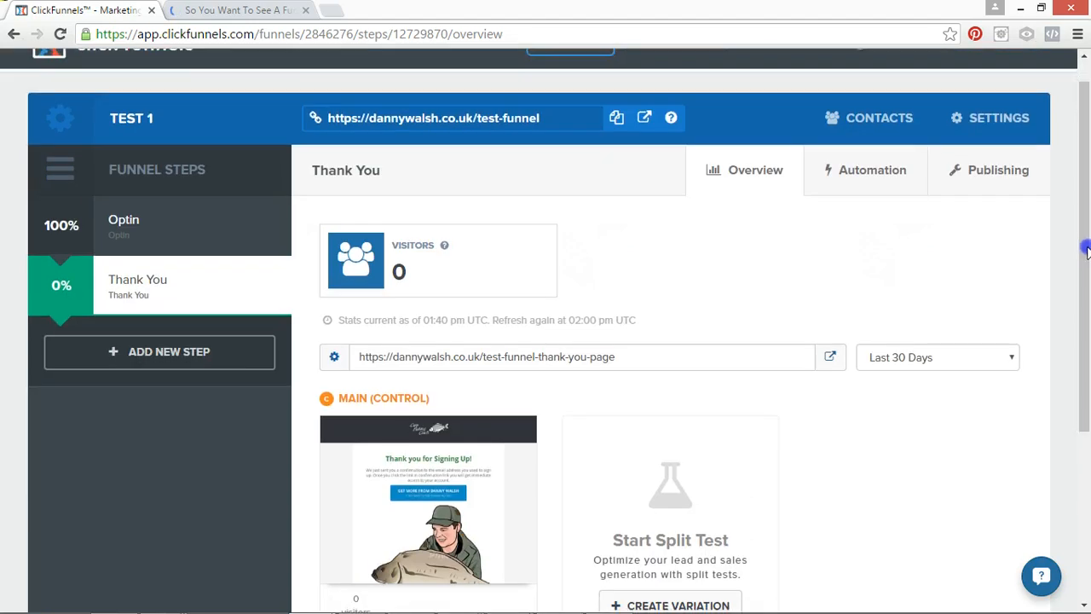
left_click_drag(1083, 250, 1062, 341)
left_click_drag(1075, 249, 1073, 224)
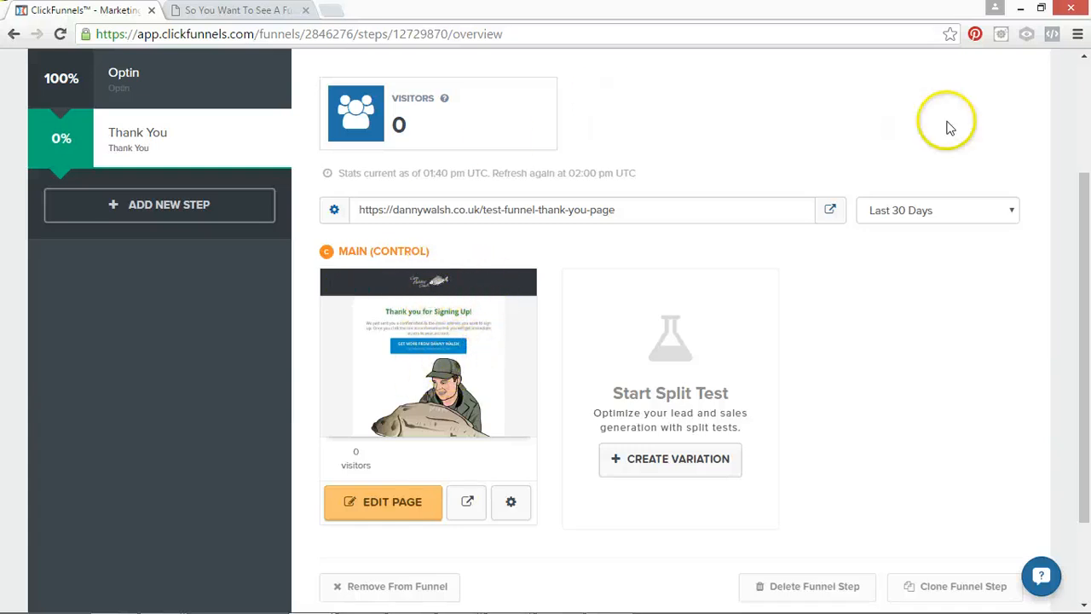
scroll(1083, 208, "up", 2)
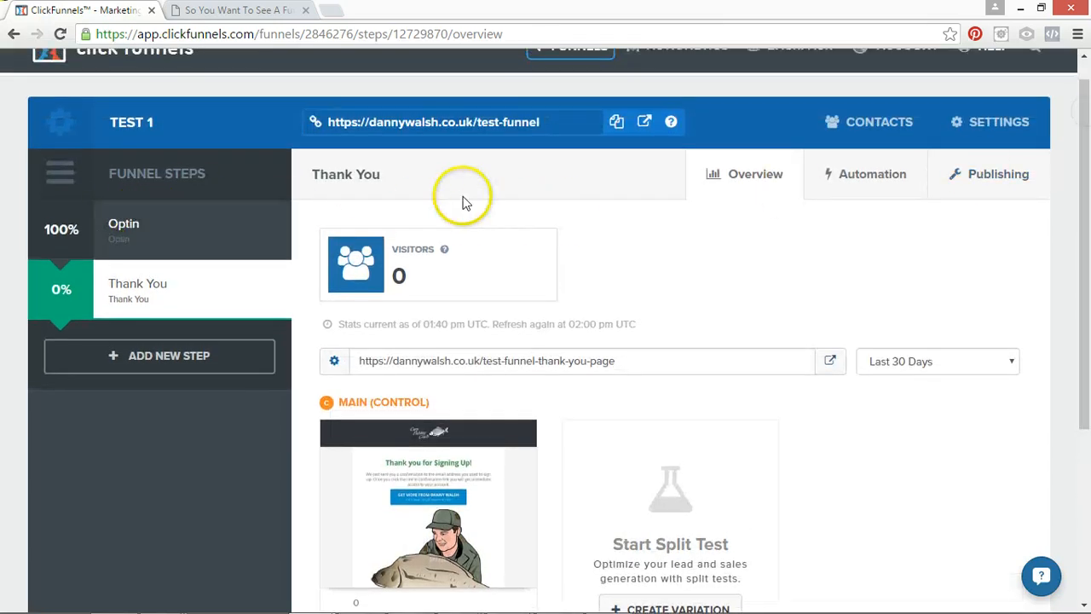
scroll(1076, 179, "up", 1)
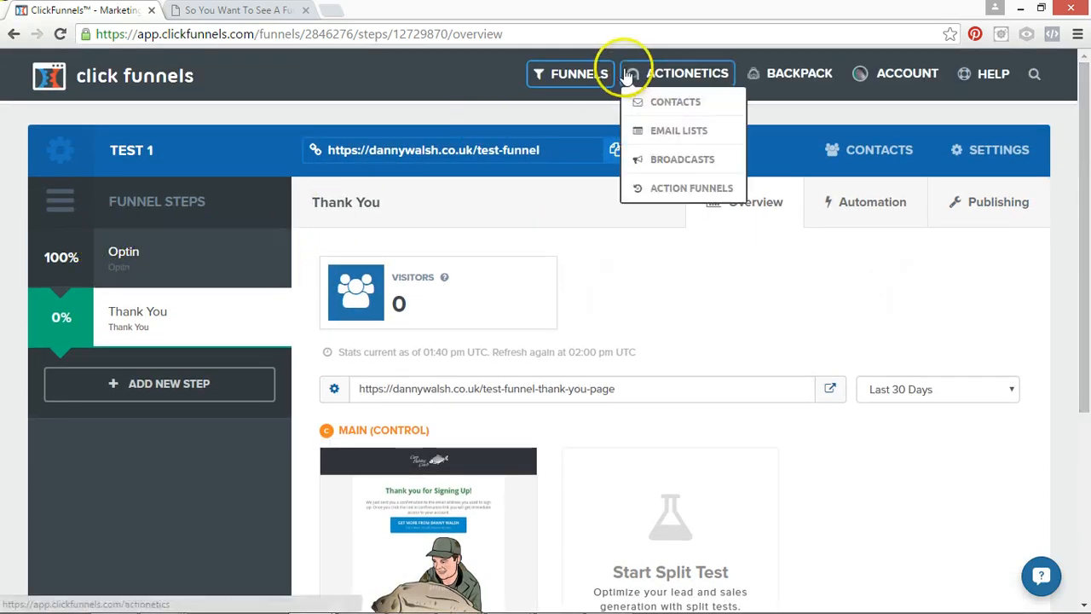
mouse_move(612, 94)
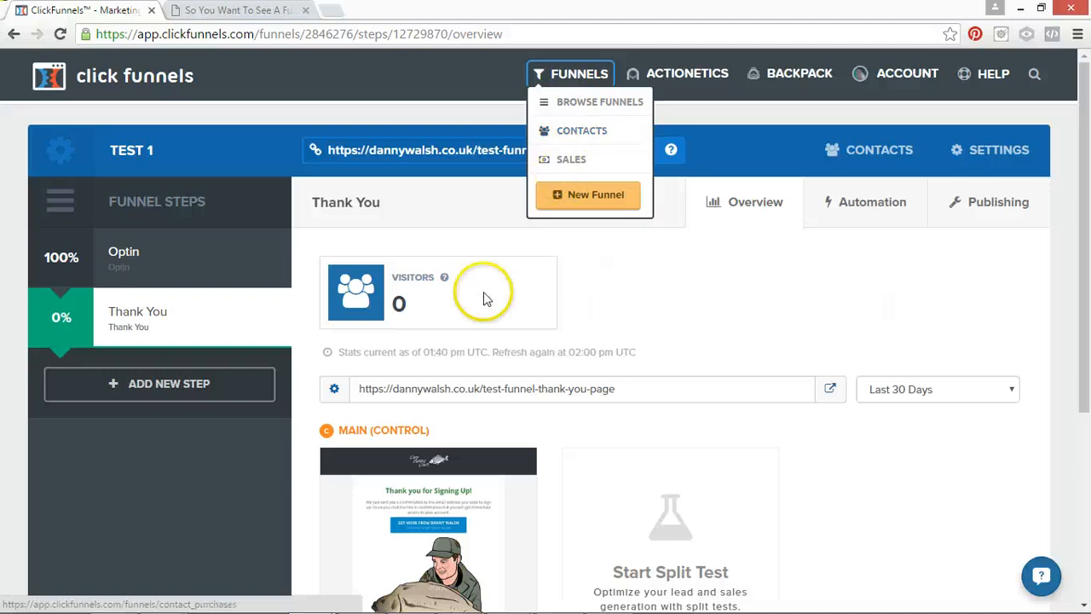
Select the Test 1 funnel's main URL in the funnel header.
left_click(481, 150)
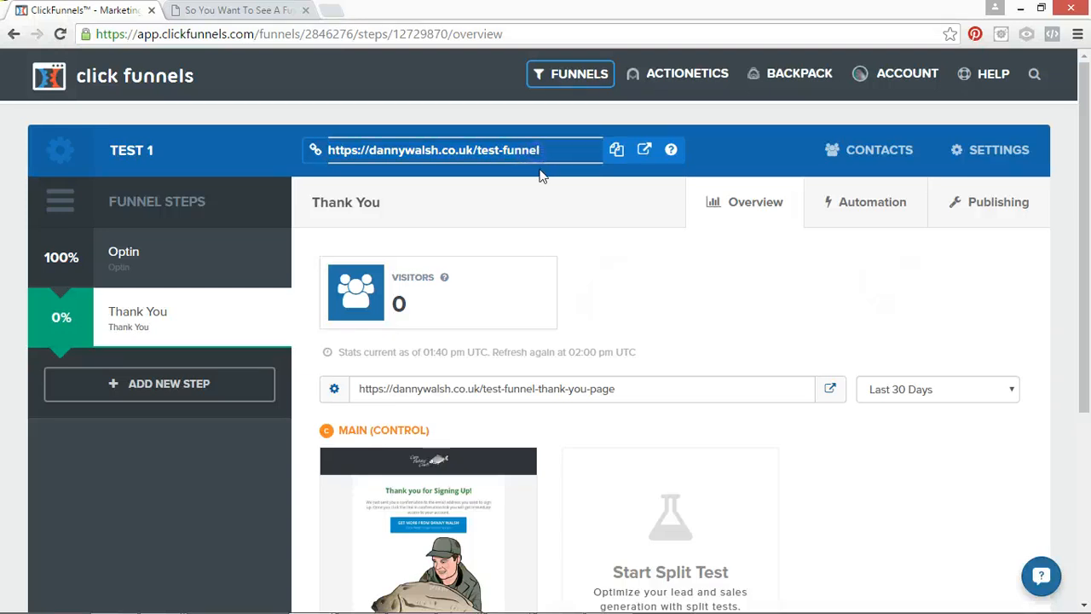
left_click(481, 173)
left_click(412, 151)
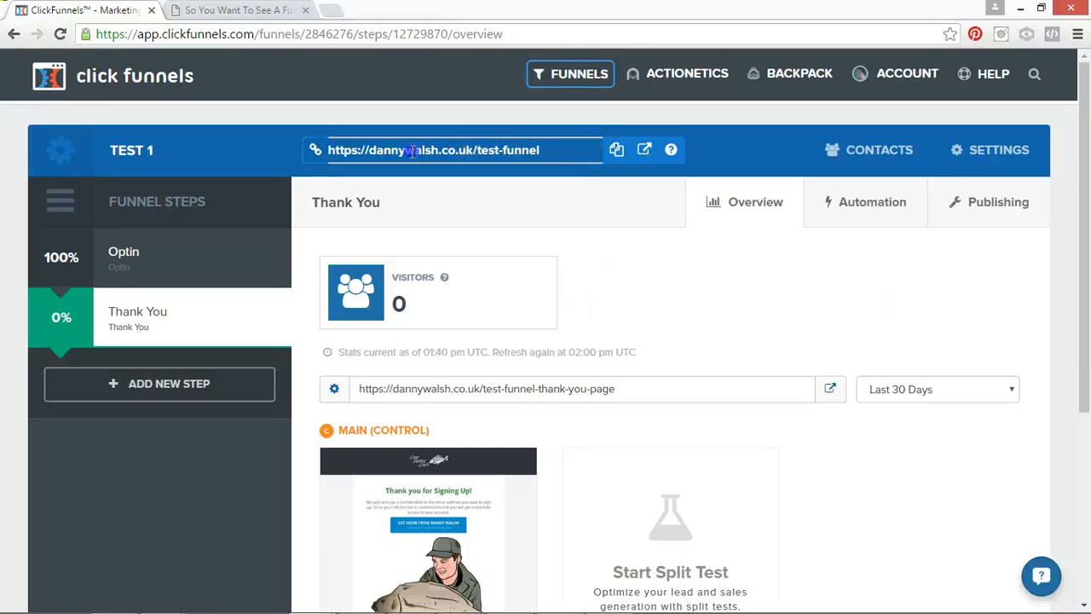